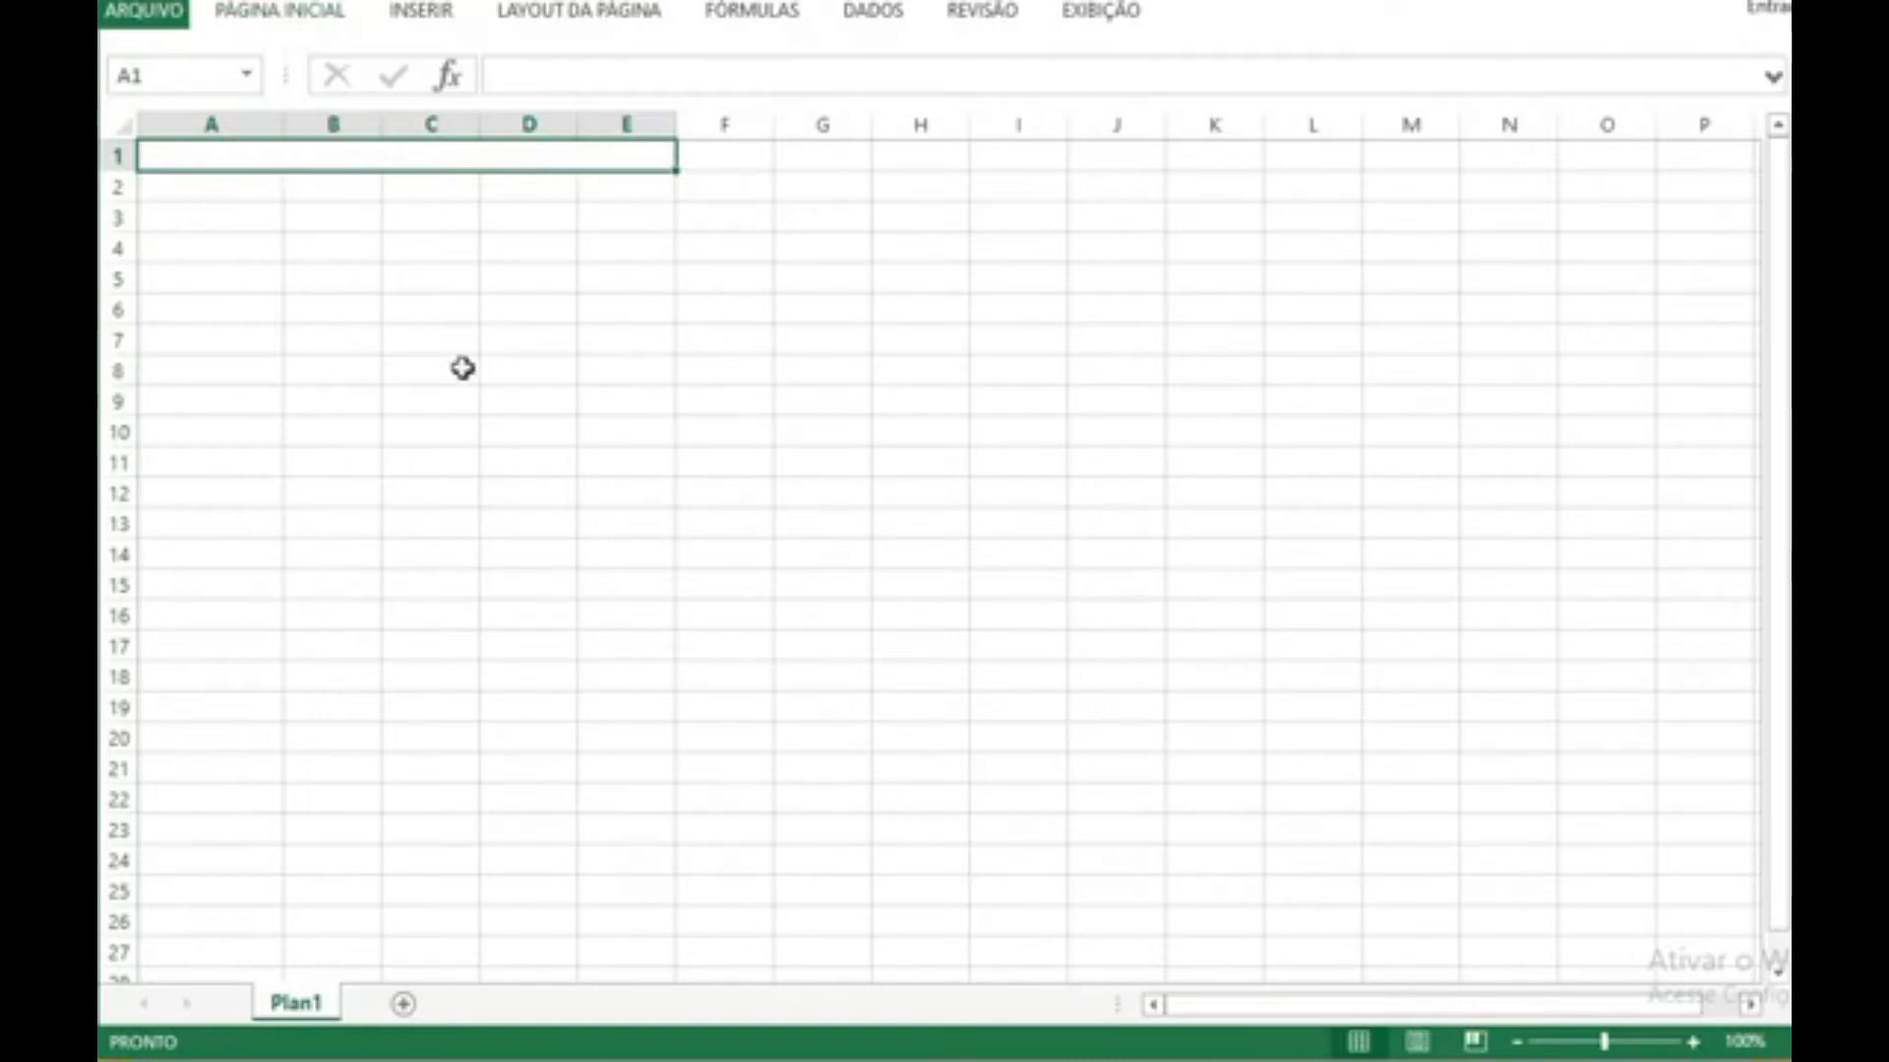
Step: Enter the title "Pedido de Compras" in the merged cell A1:E1
left_click(1692, 1042)
left_click(1692, 1041)
left_click(1691, 1042)
left_click(1692, 1042)
left_click(1692, 1041)
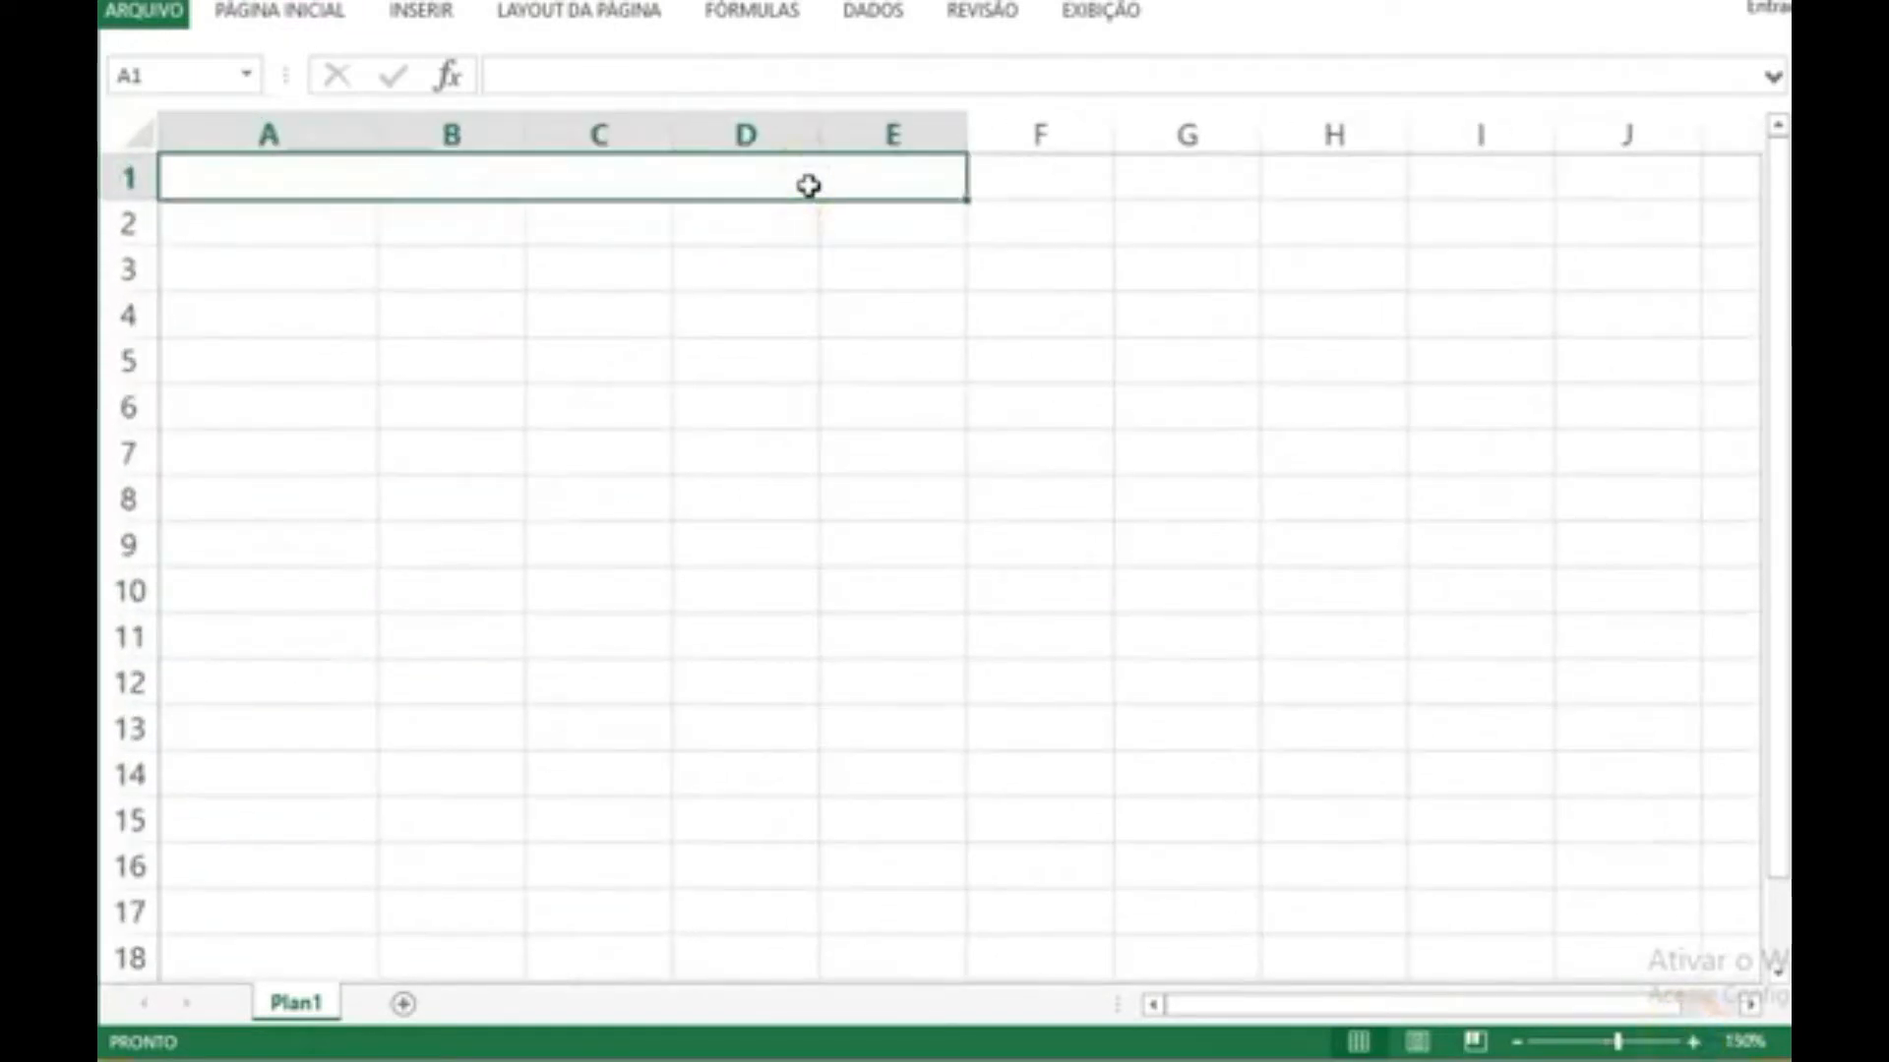
type("Pedido ")
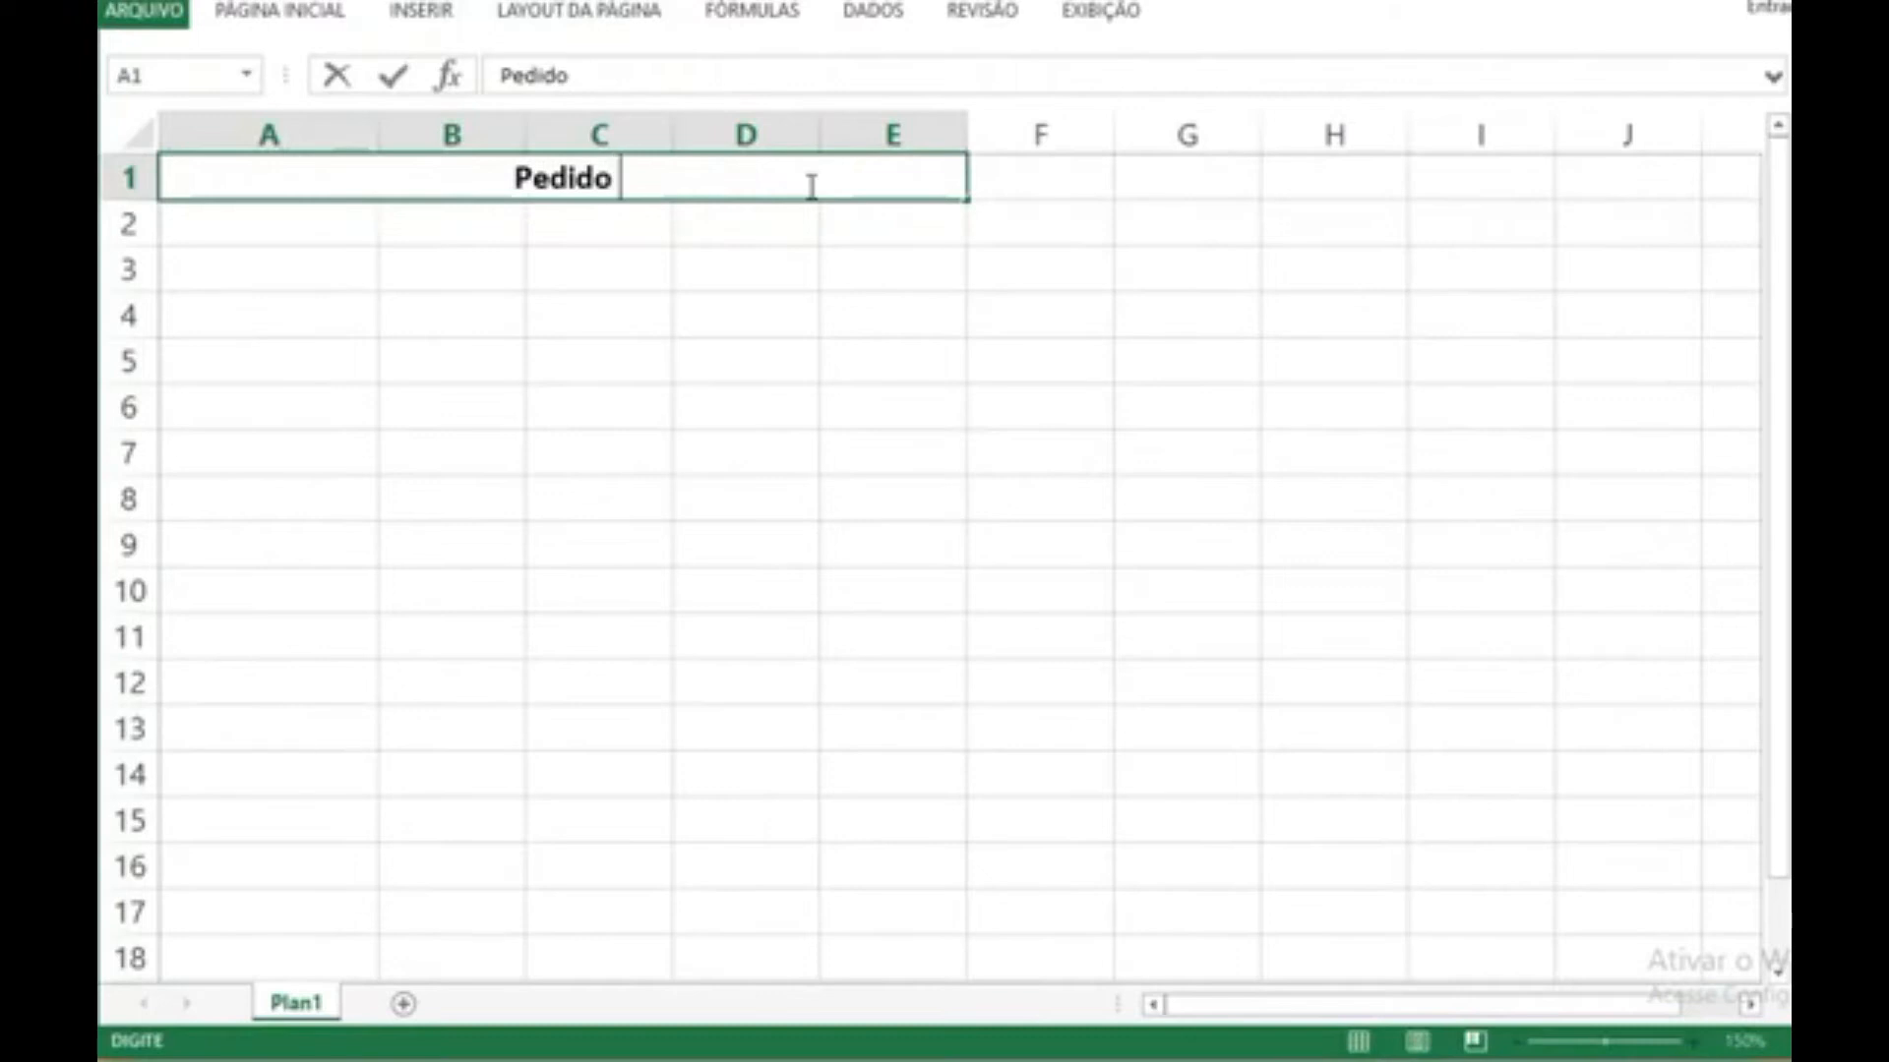
type("de Compras")
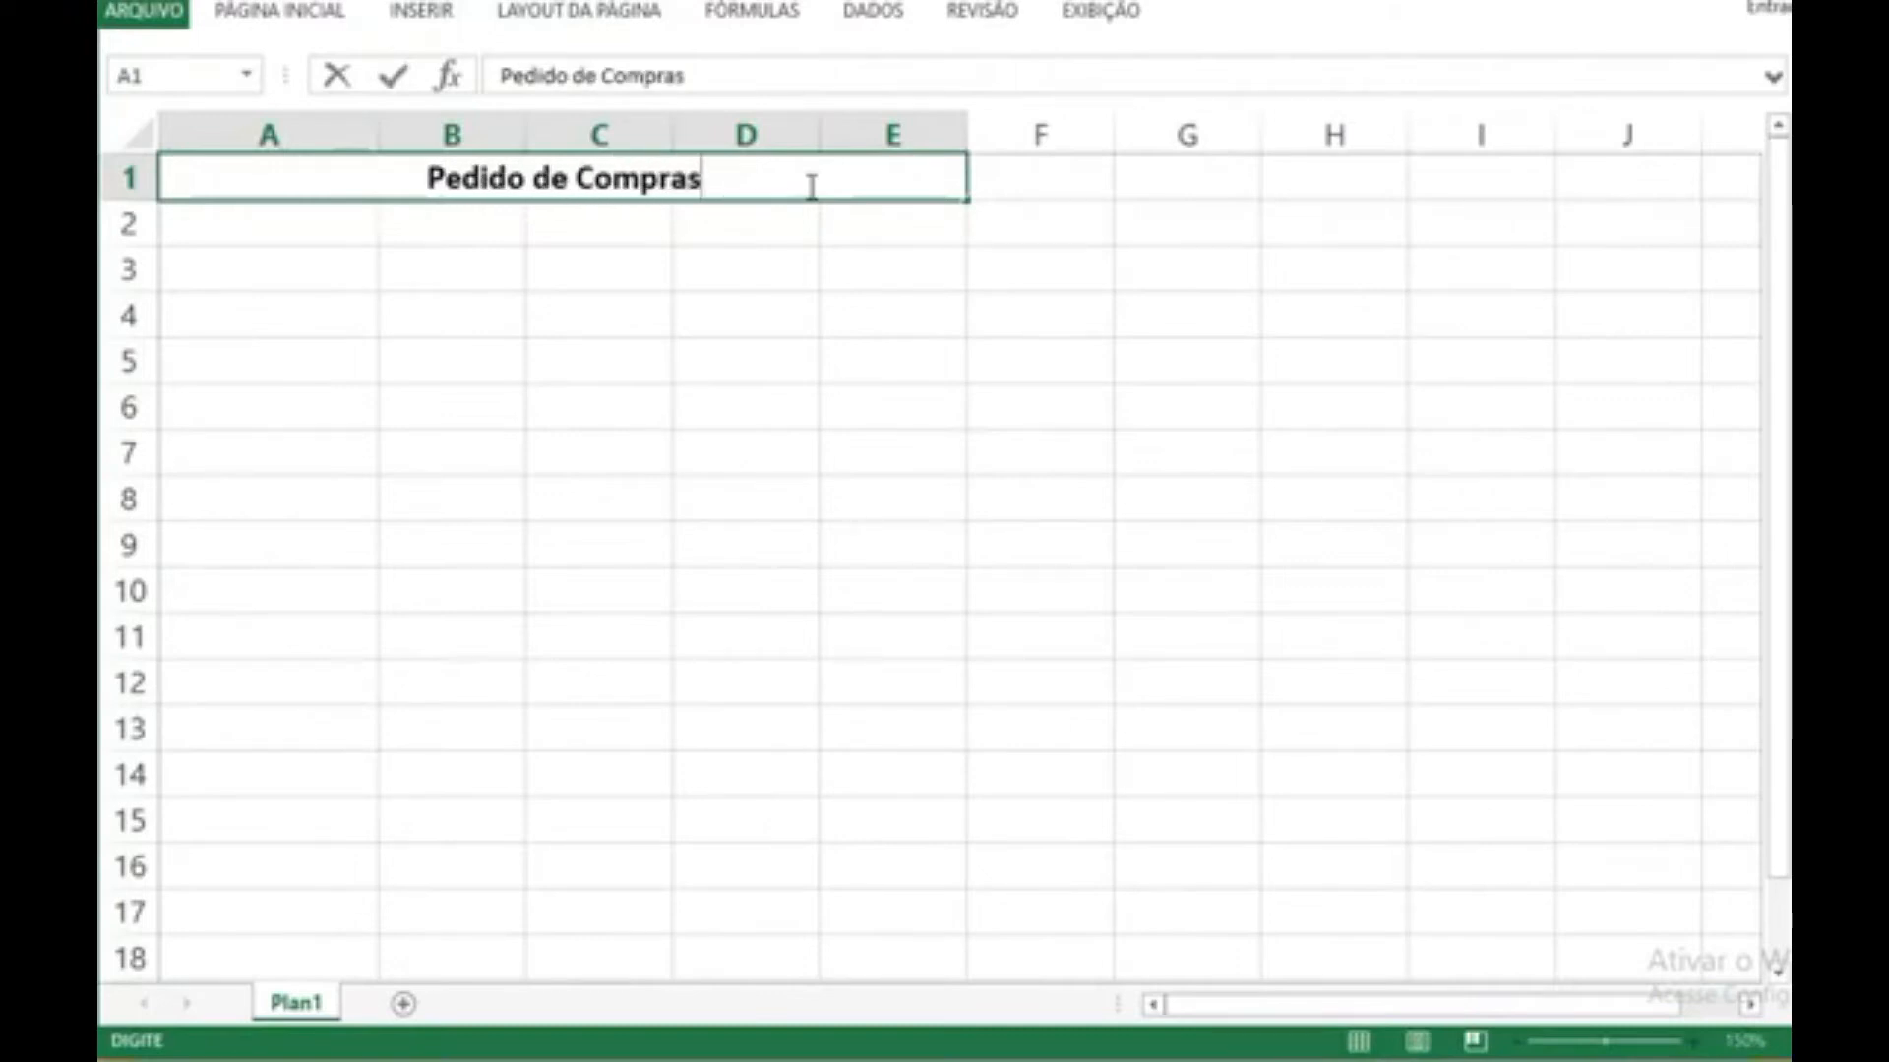
left_click(755, 266)
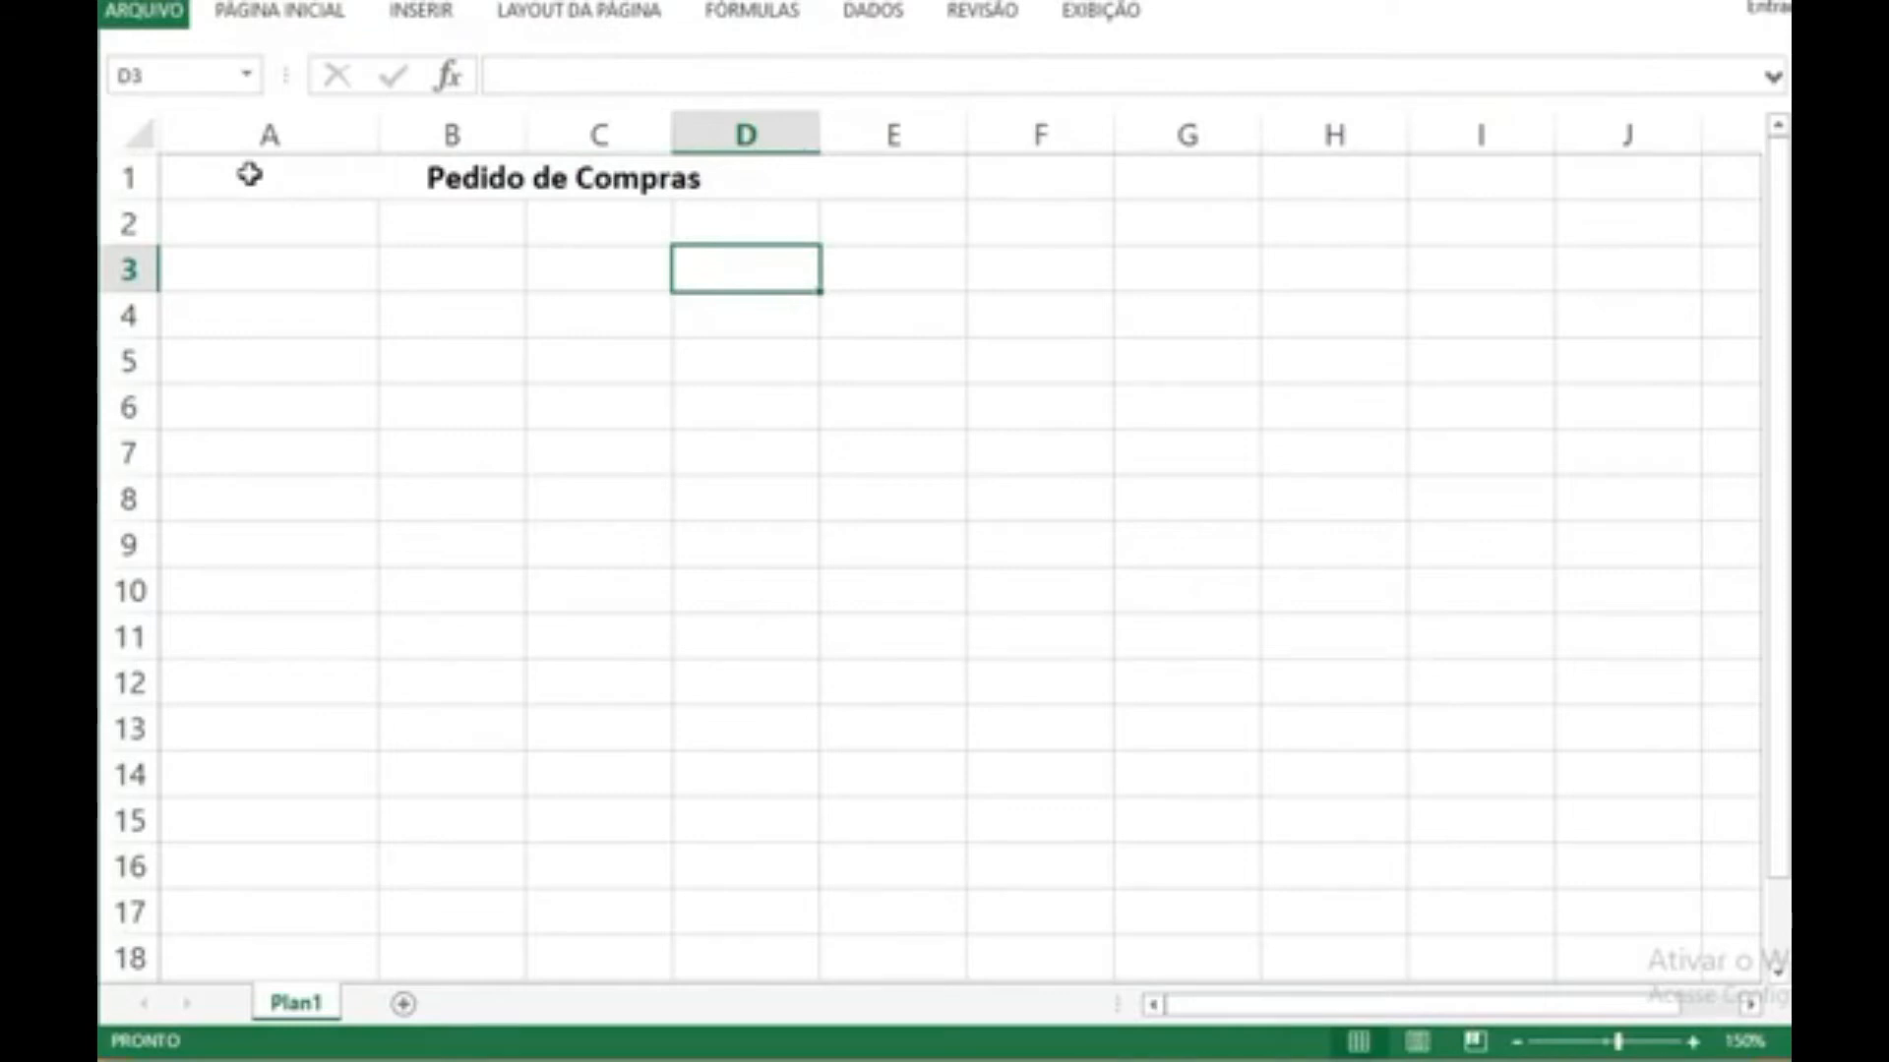
Step: Fill the merged title cell with the theme colour Cinza-25%, Plano de Fundo 2
left_click(249, 174)
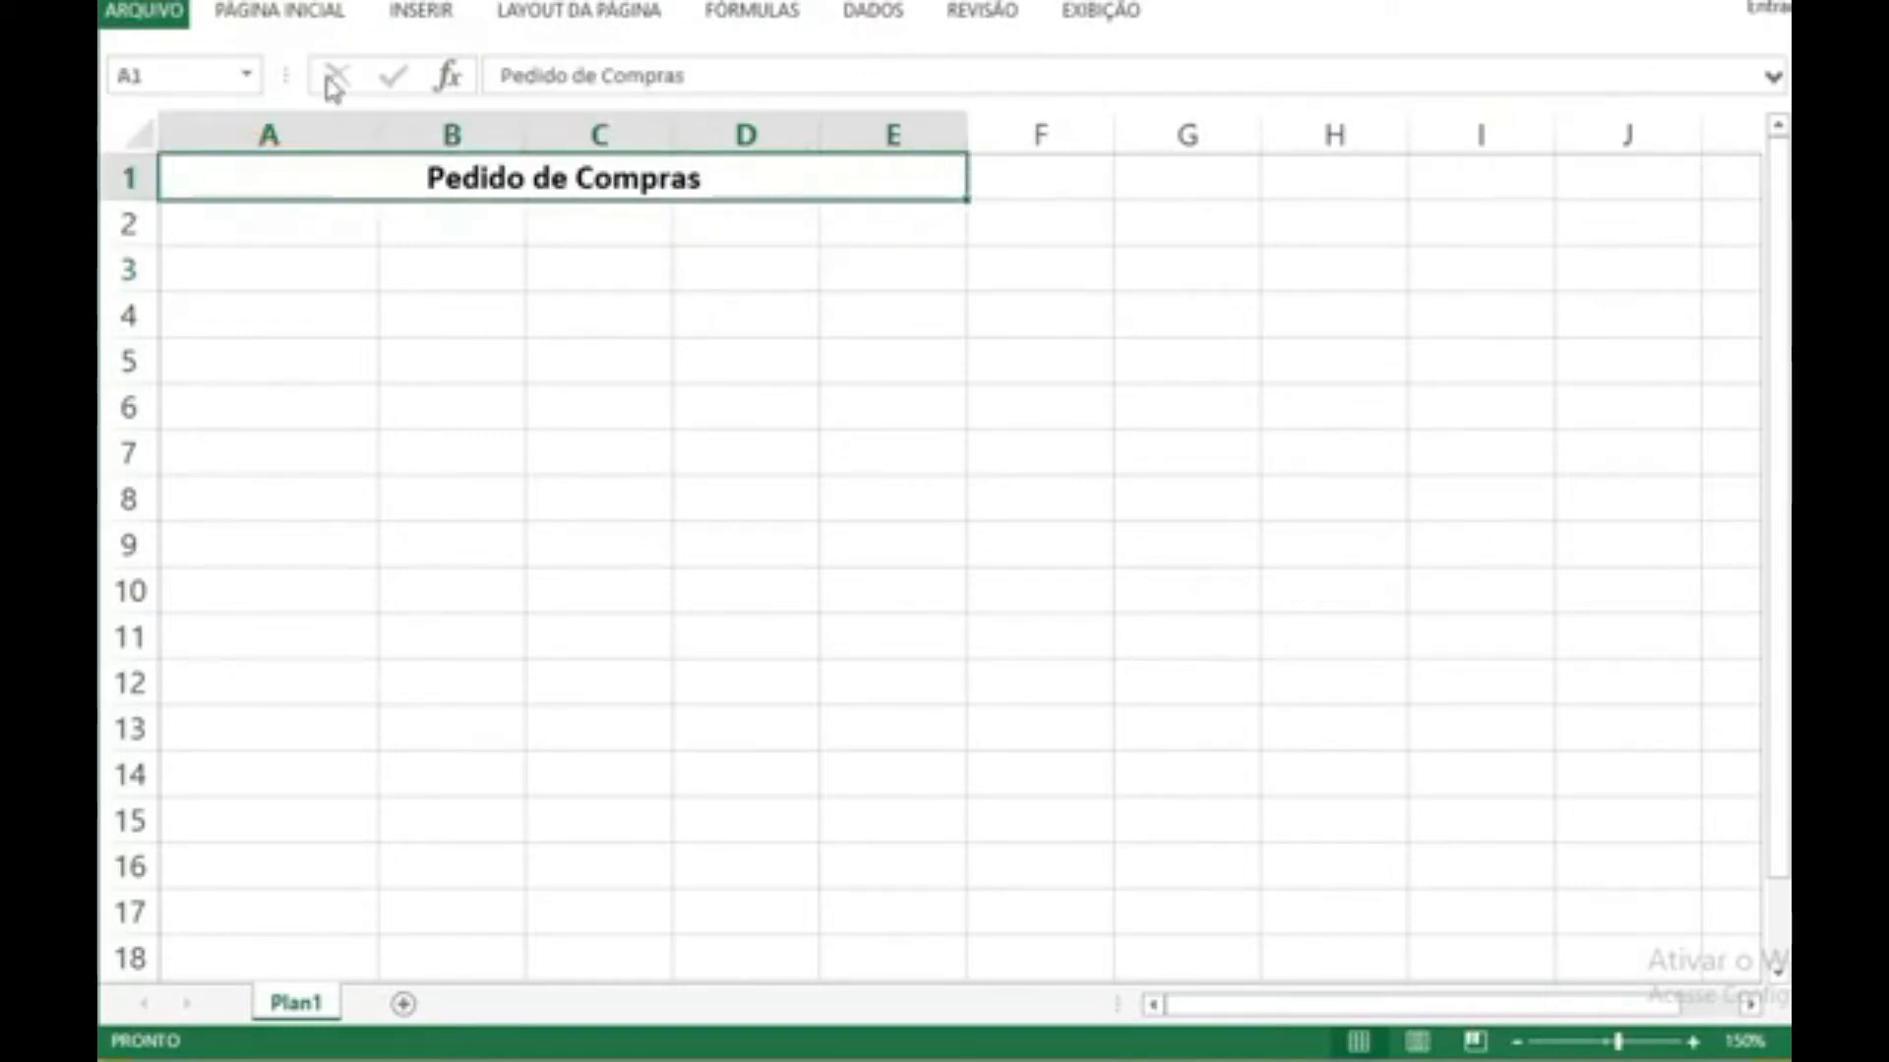
left_click(285, 12)
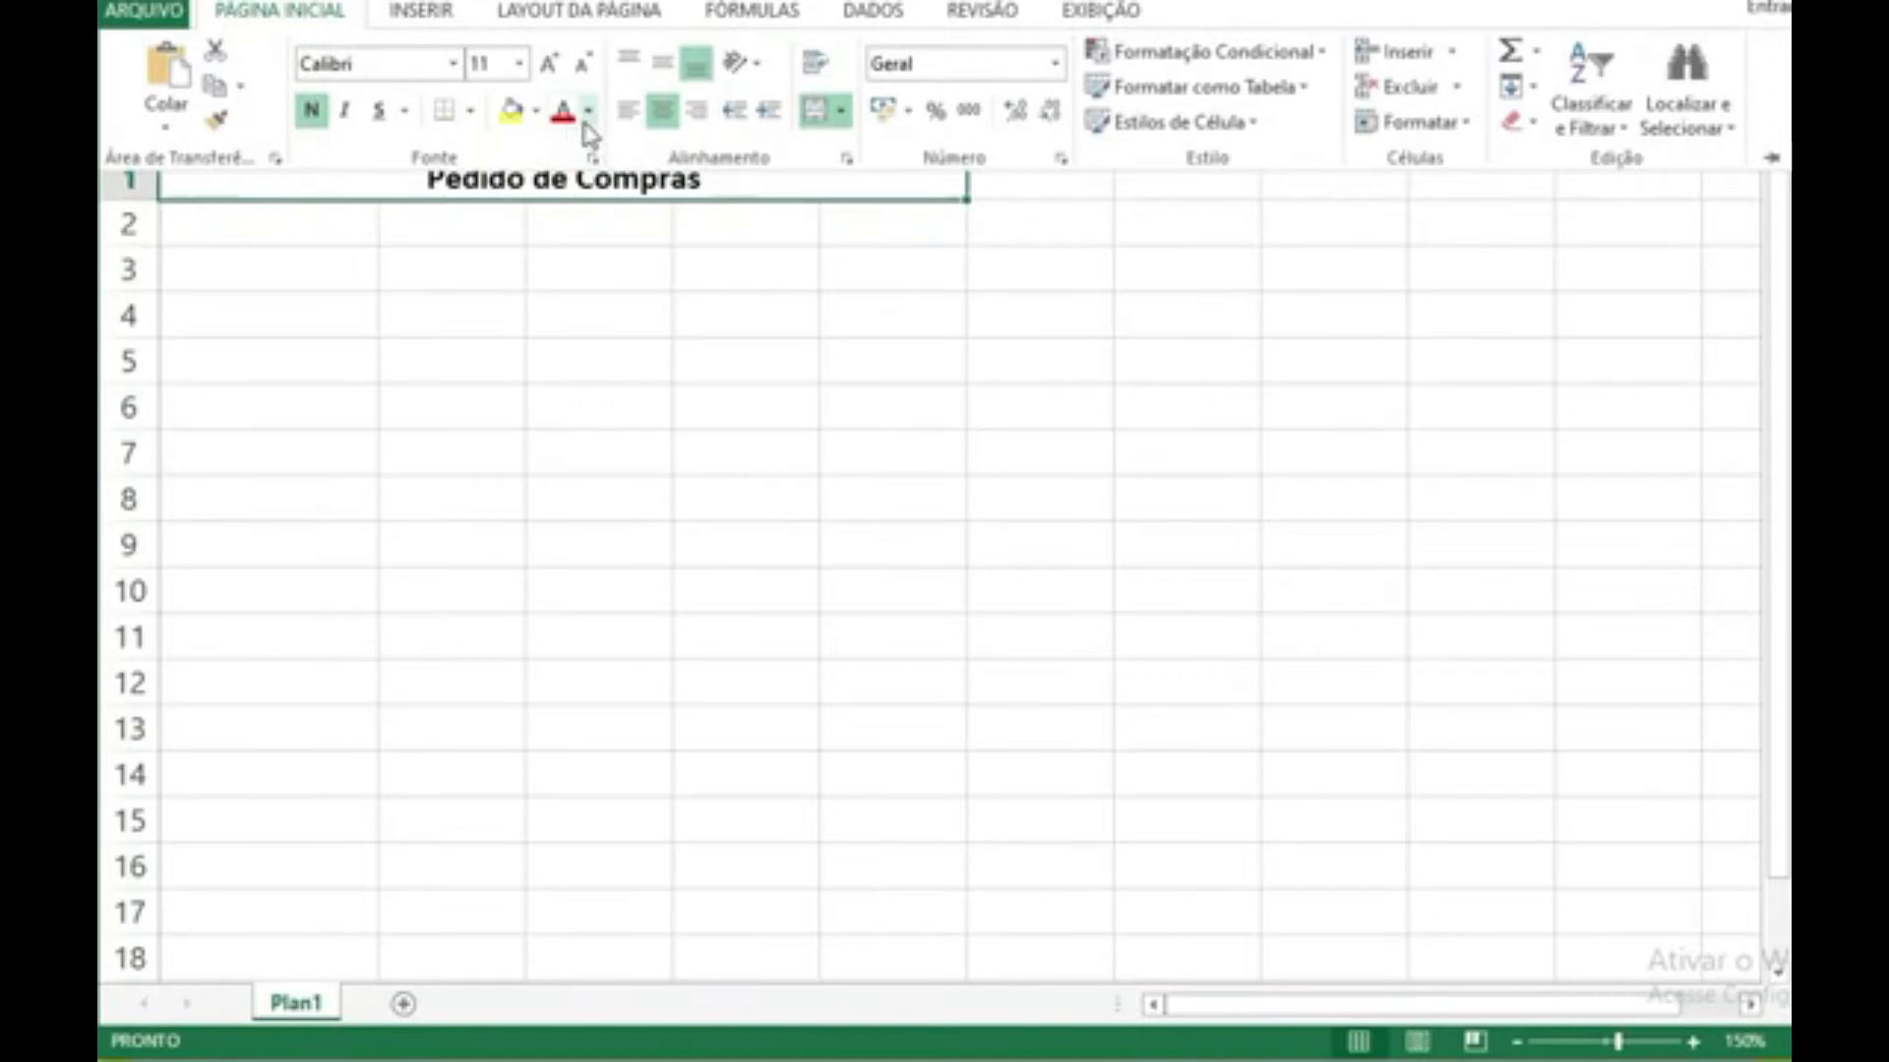
left_click(538, 112)
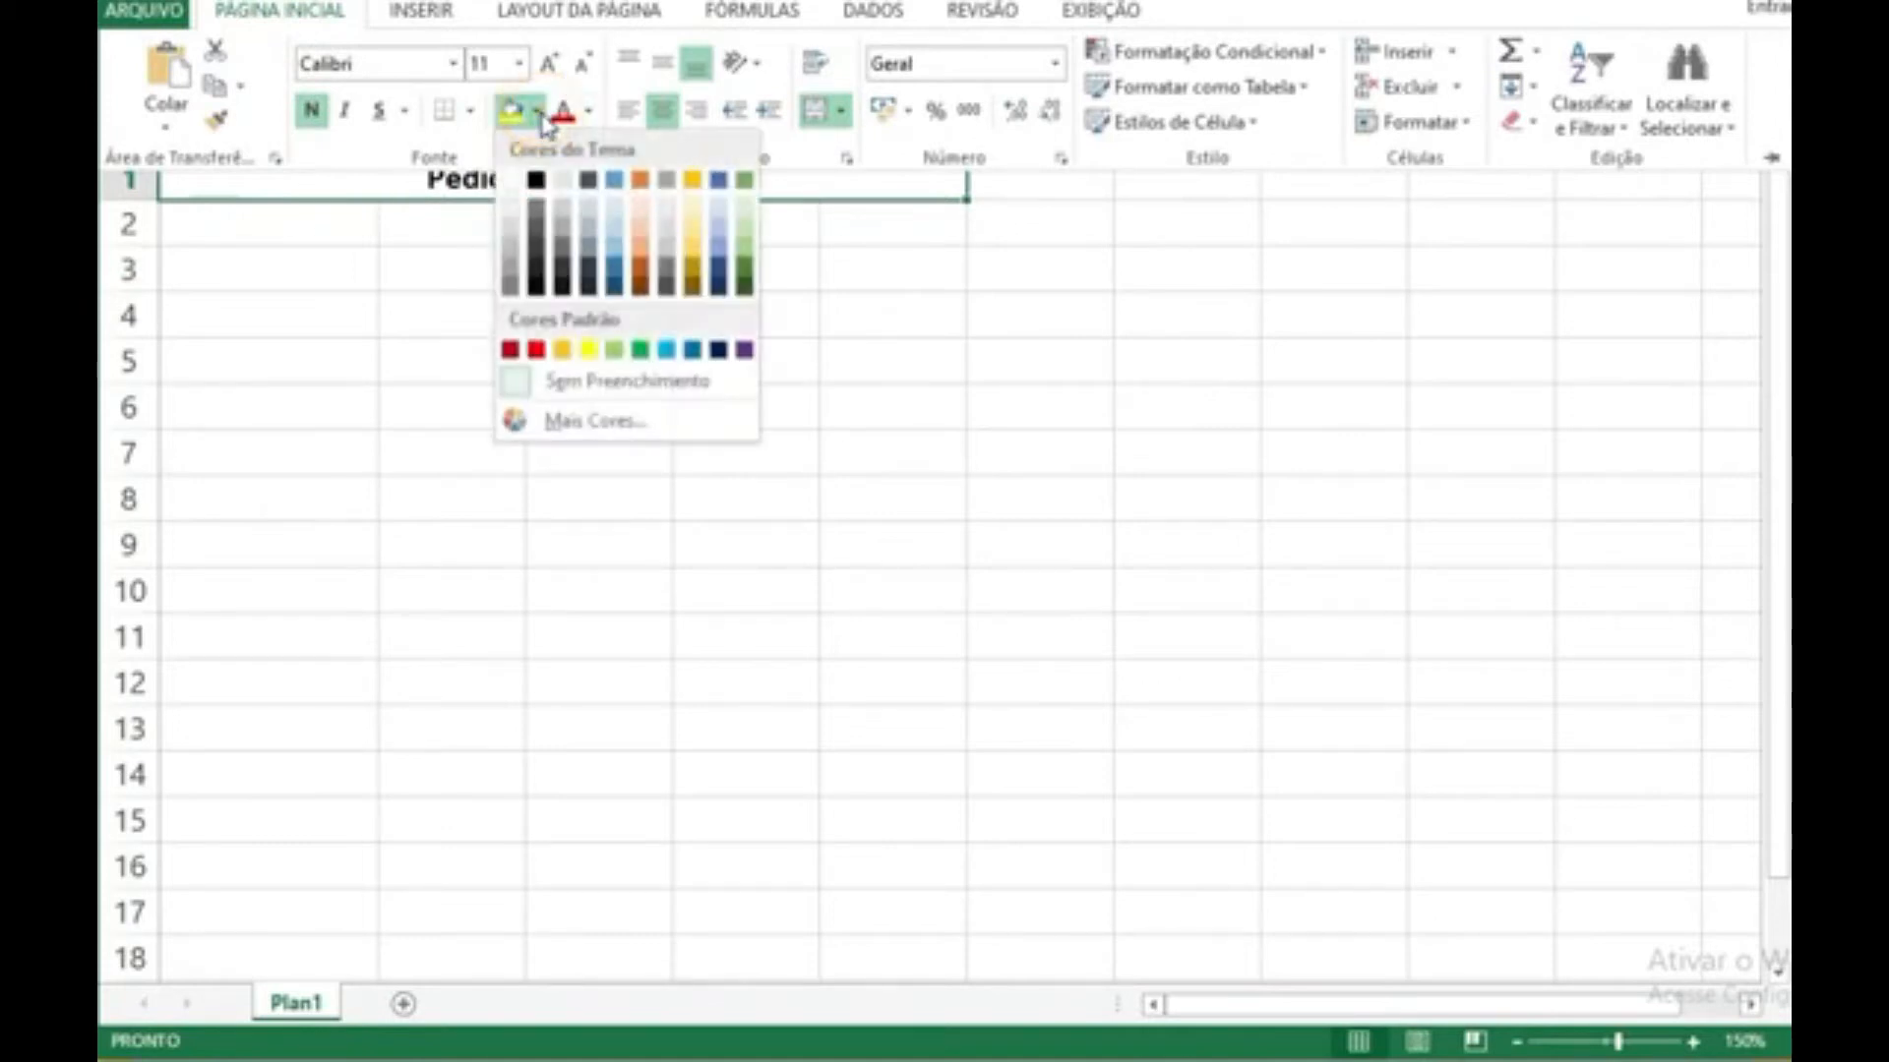
left_click(562, 180)
left_click(301, 268)
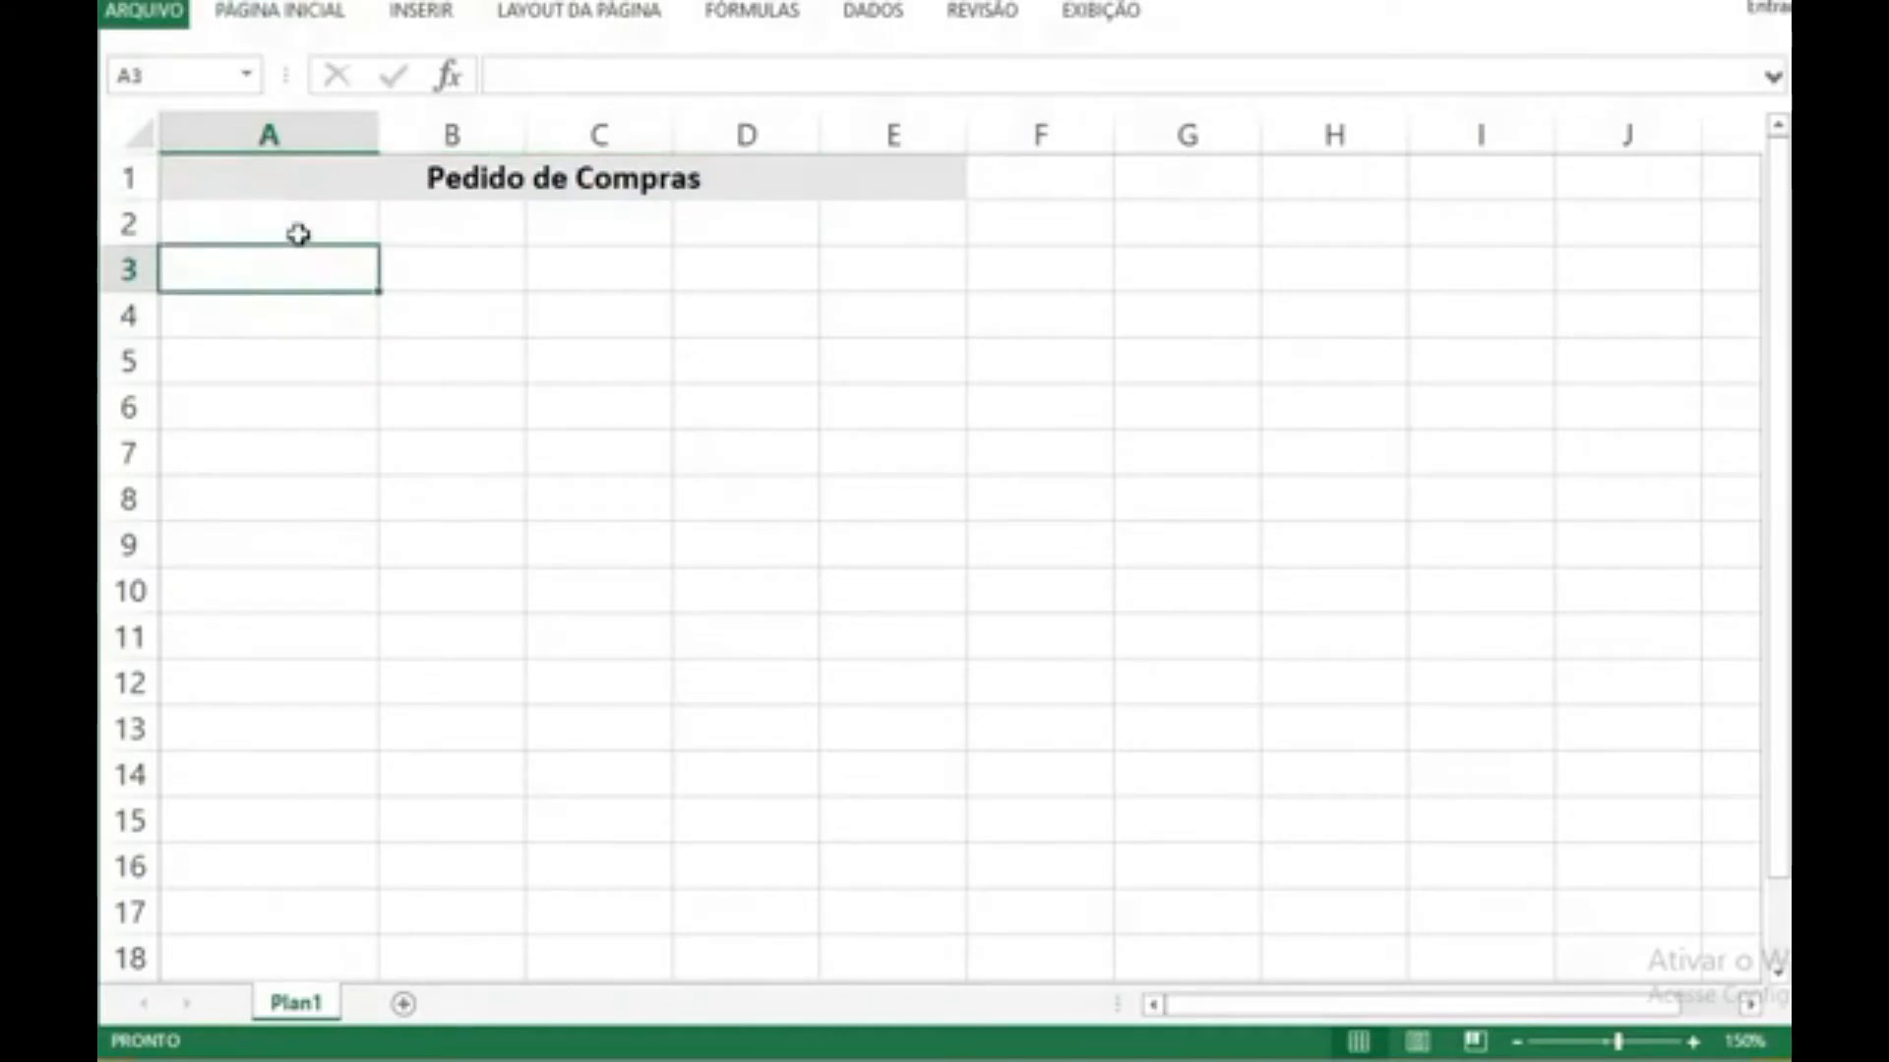
Step: Insert a blank column A before the title block
right_click(216, 131)
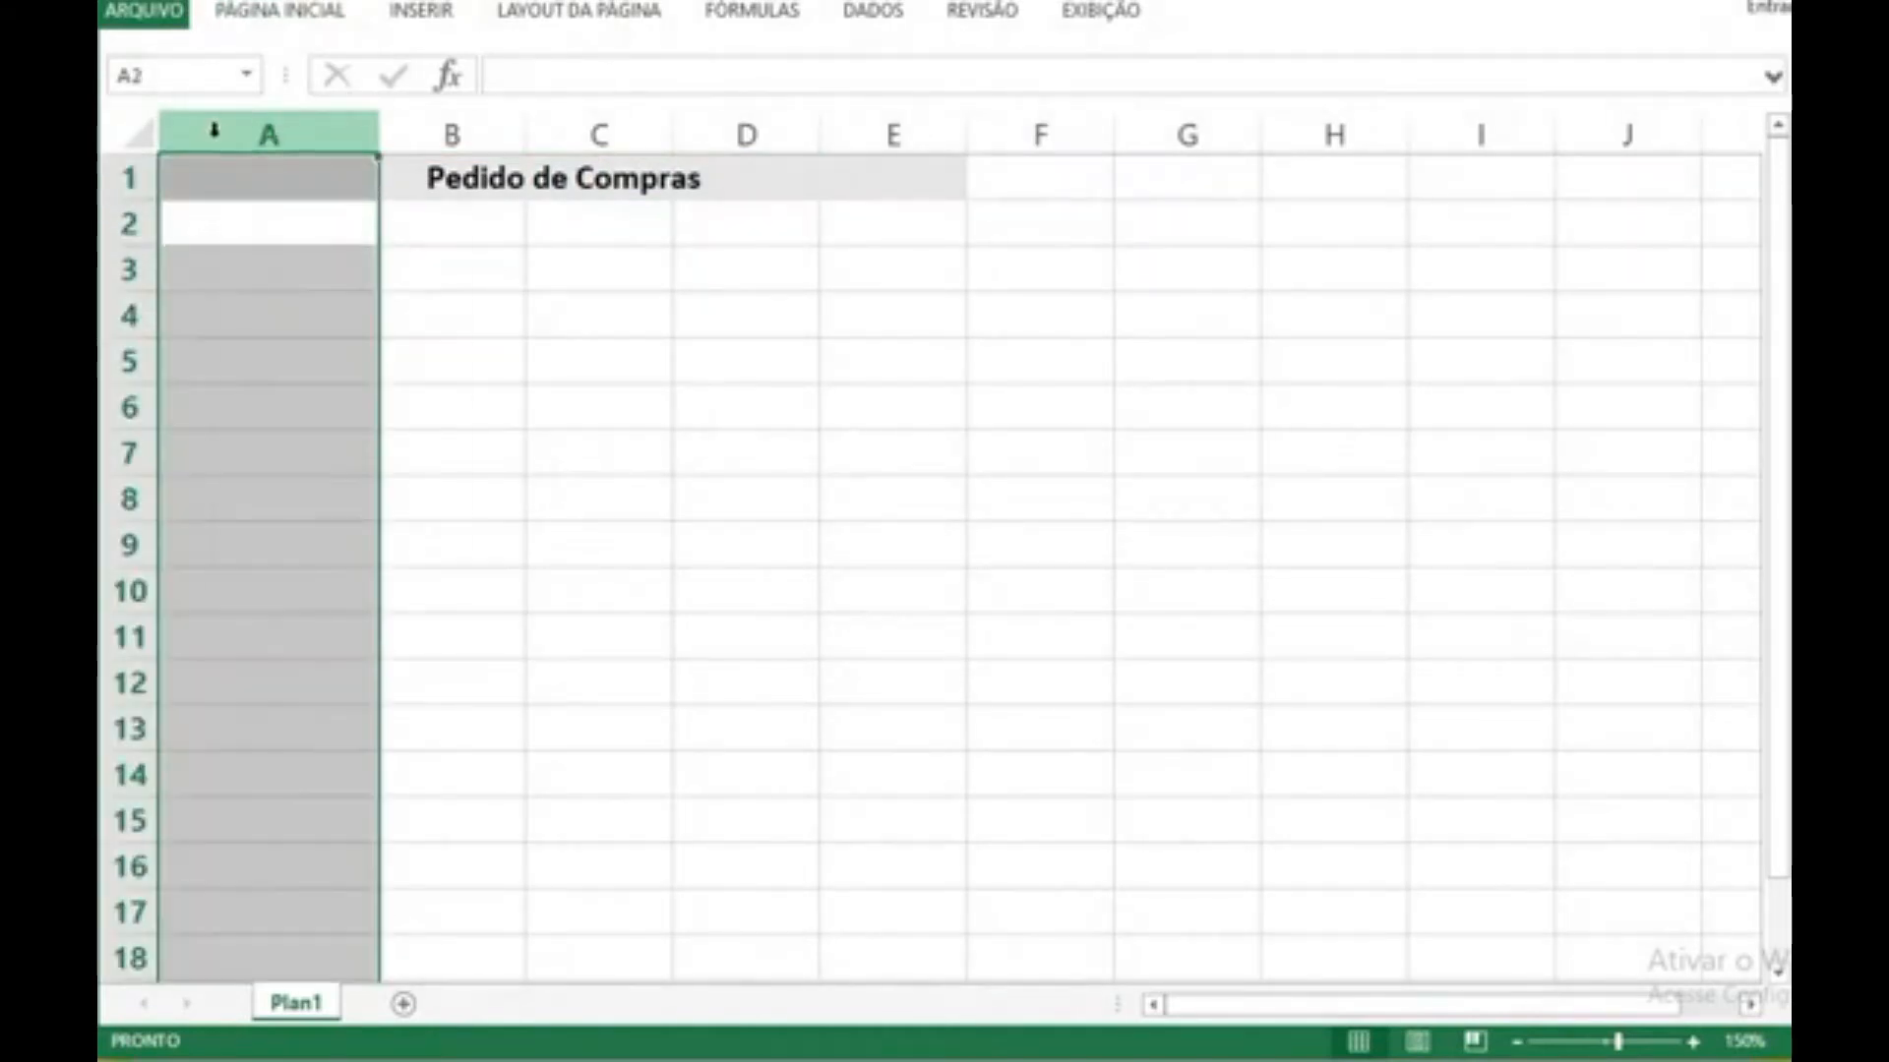
left_click(313, 350)
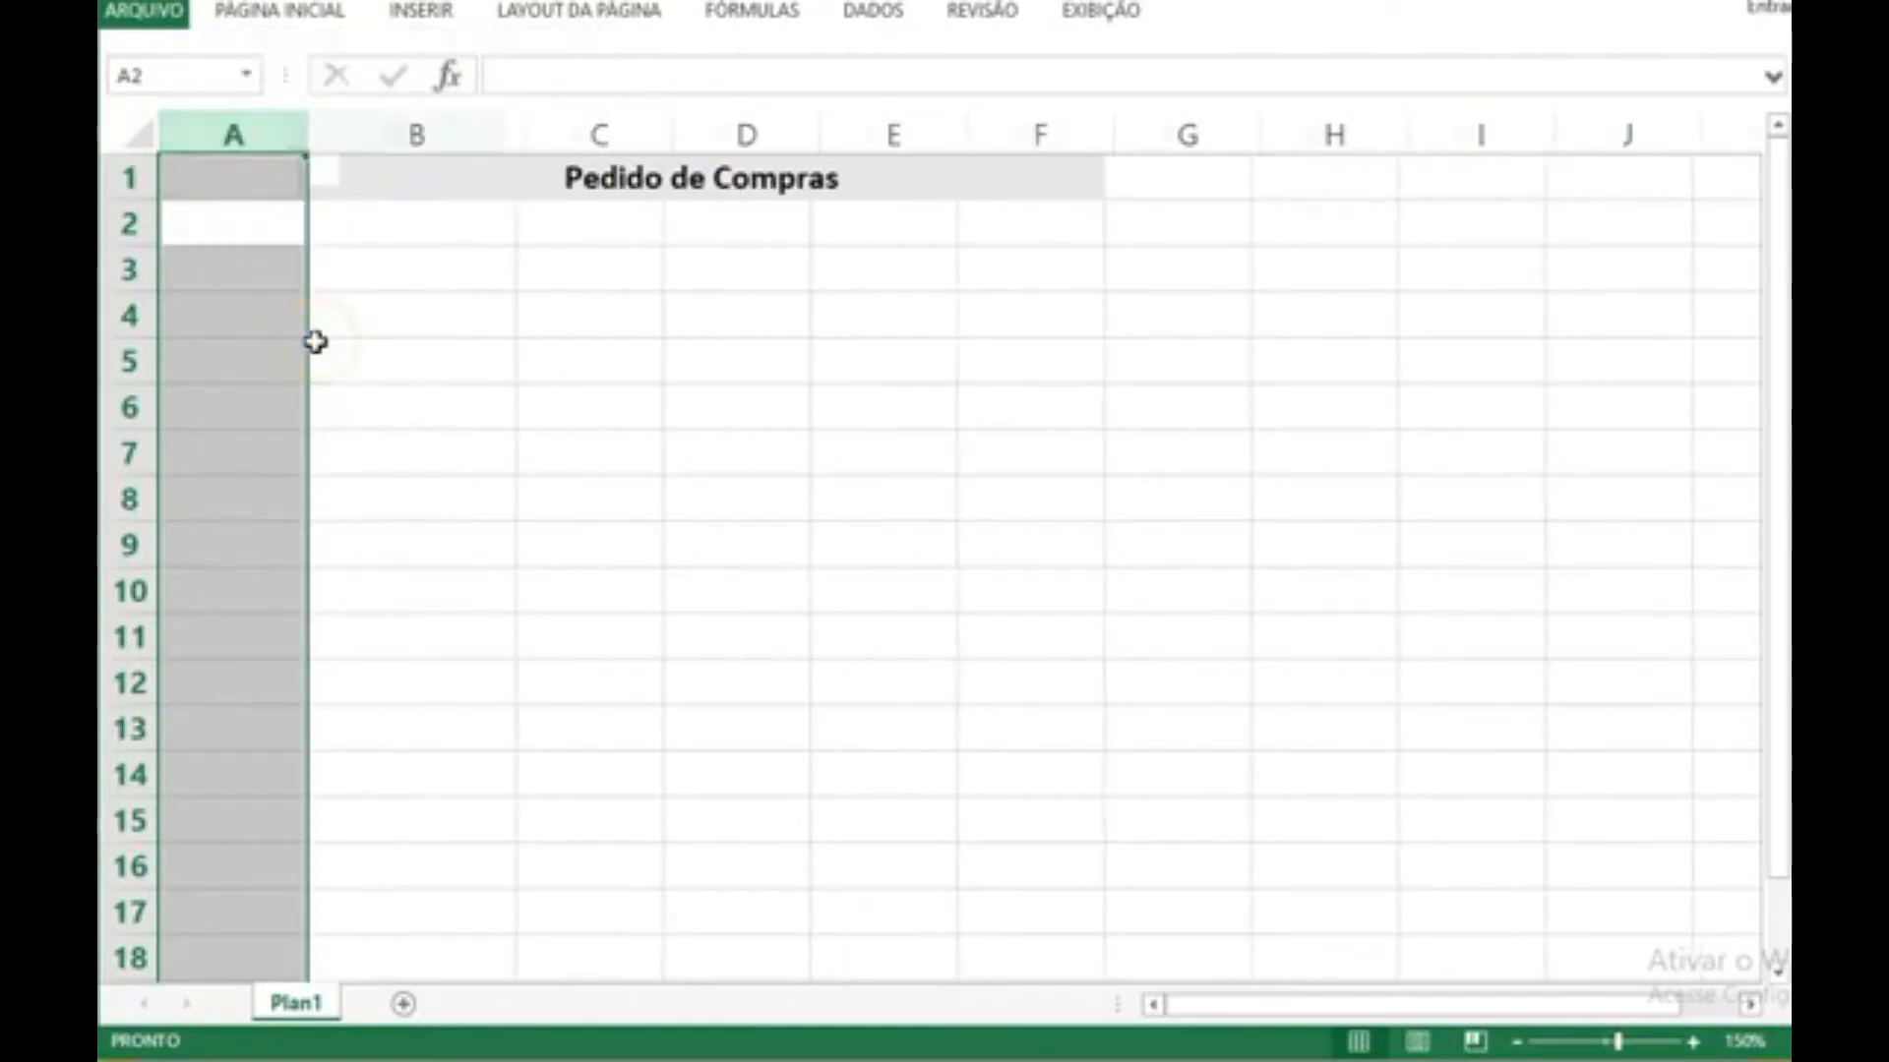
left_click(409, 320)
left_click(128, 178)
right_click(131, 180)
left_click(386, 234)
left_click(254, 132)
right_click(258, 135)
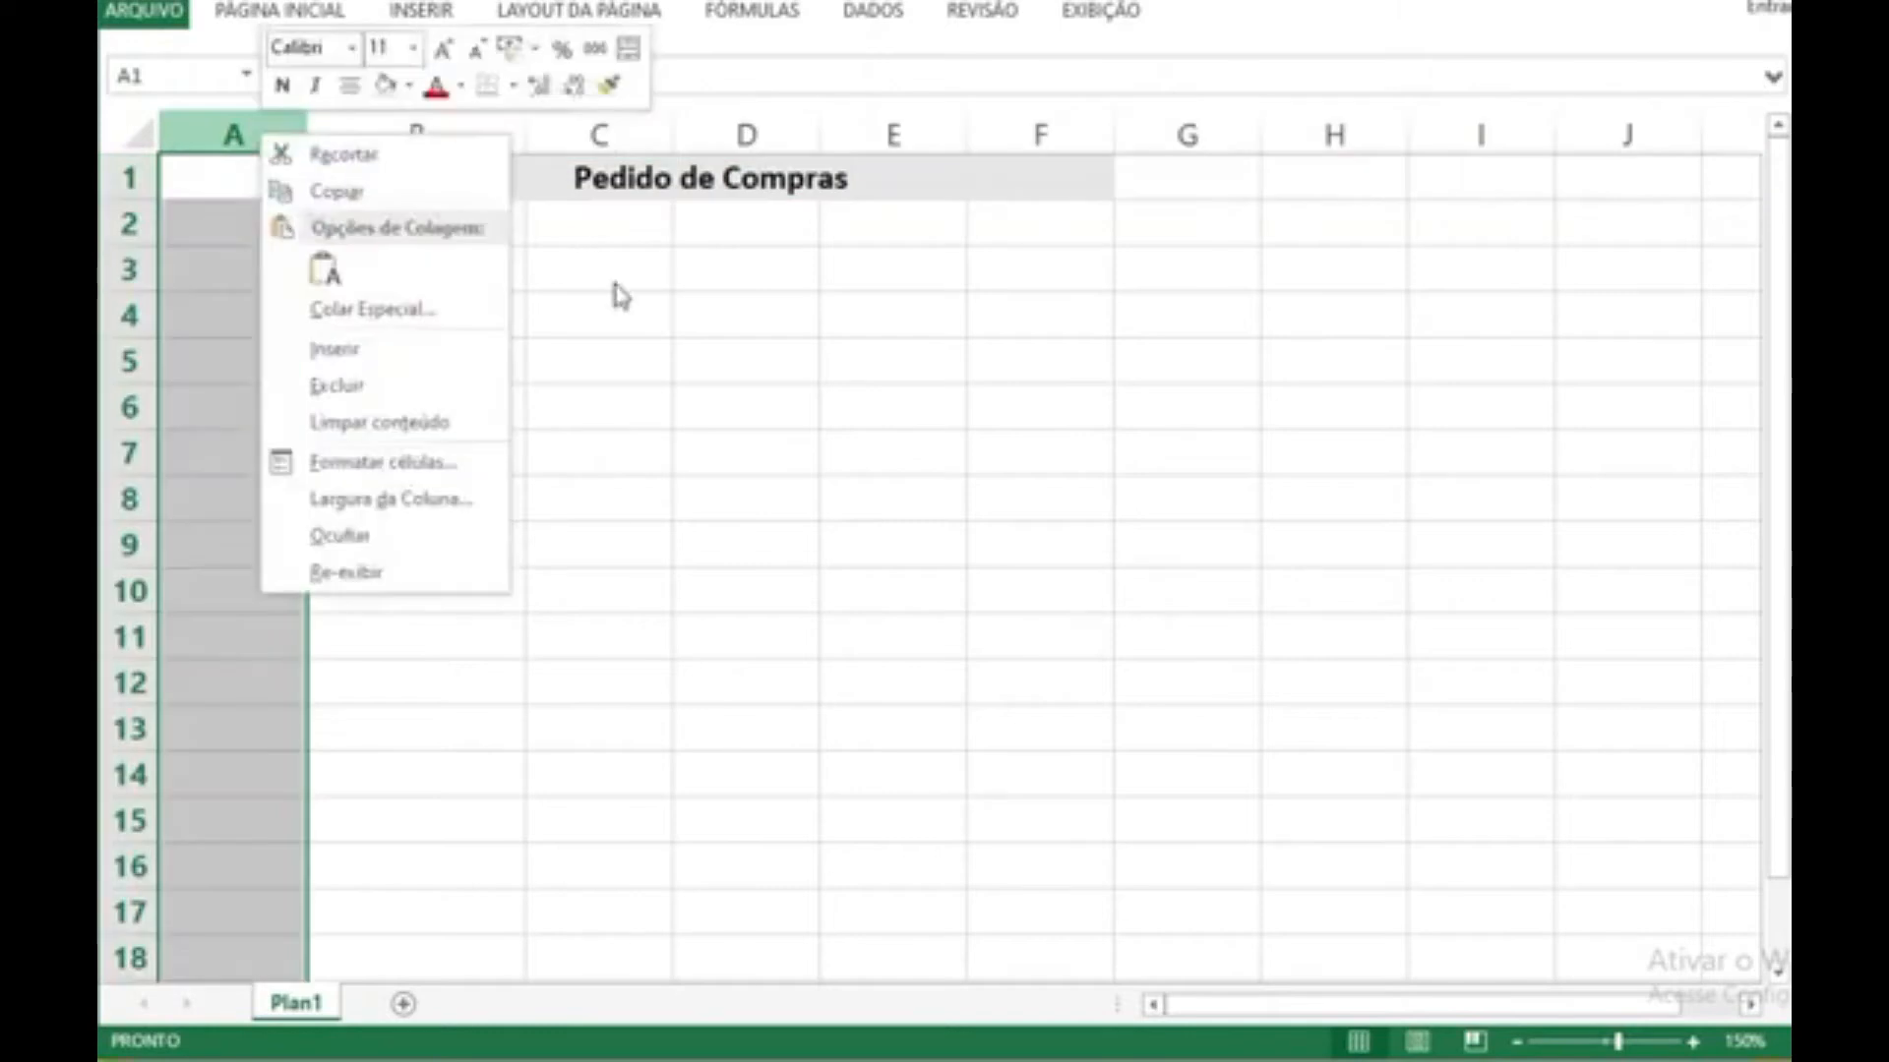
left_click(715, 330)
Step: Insert the picture "MT Minúscula" from the Imagens folder at cell A1
left_click(231, 176)
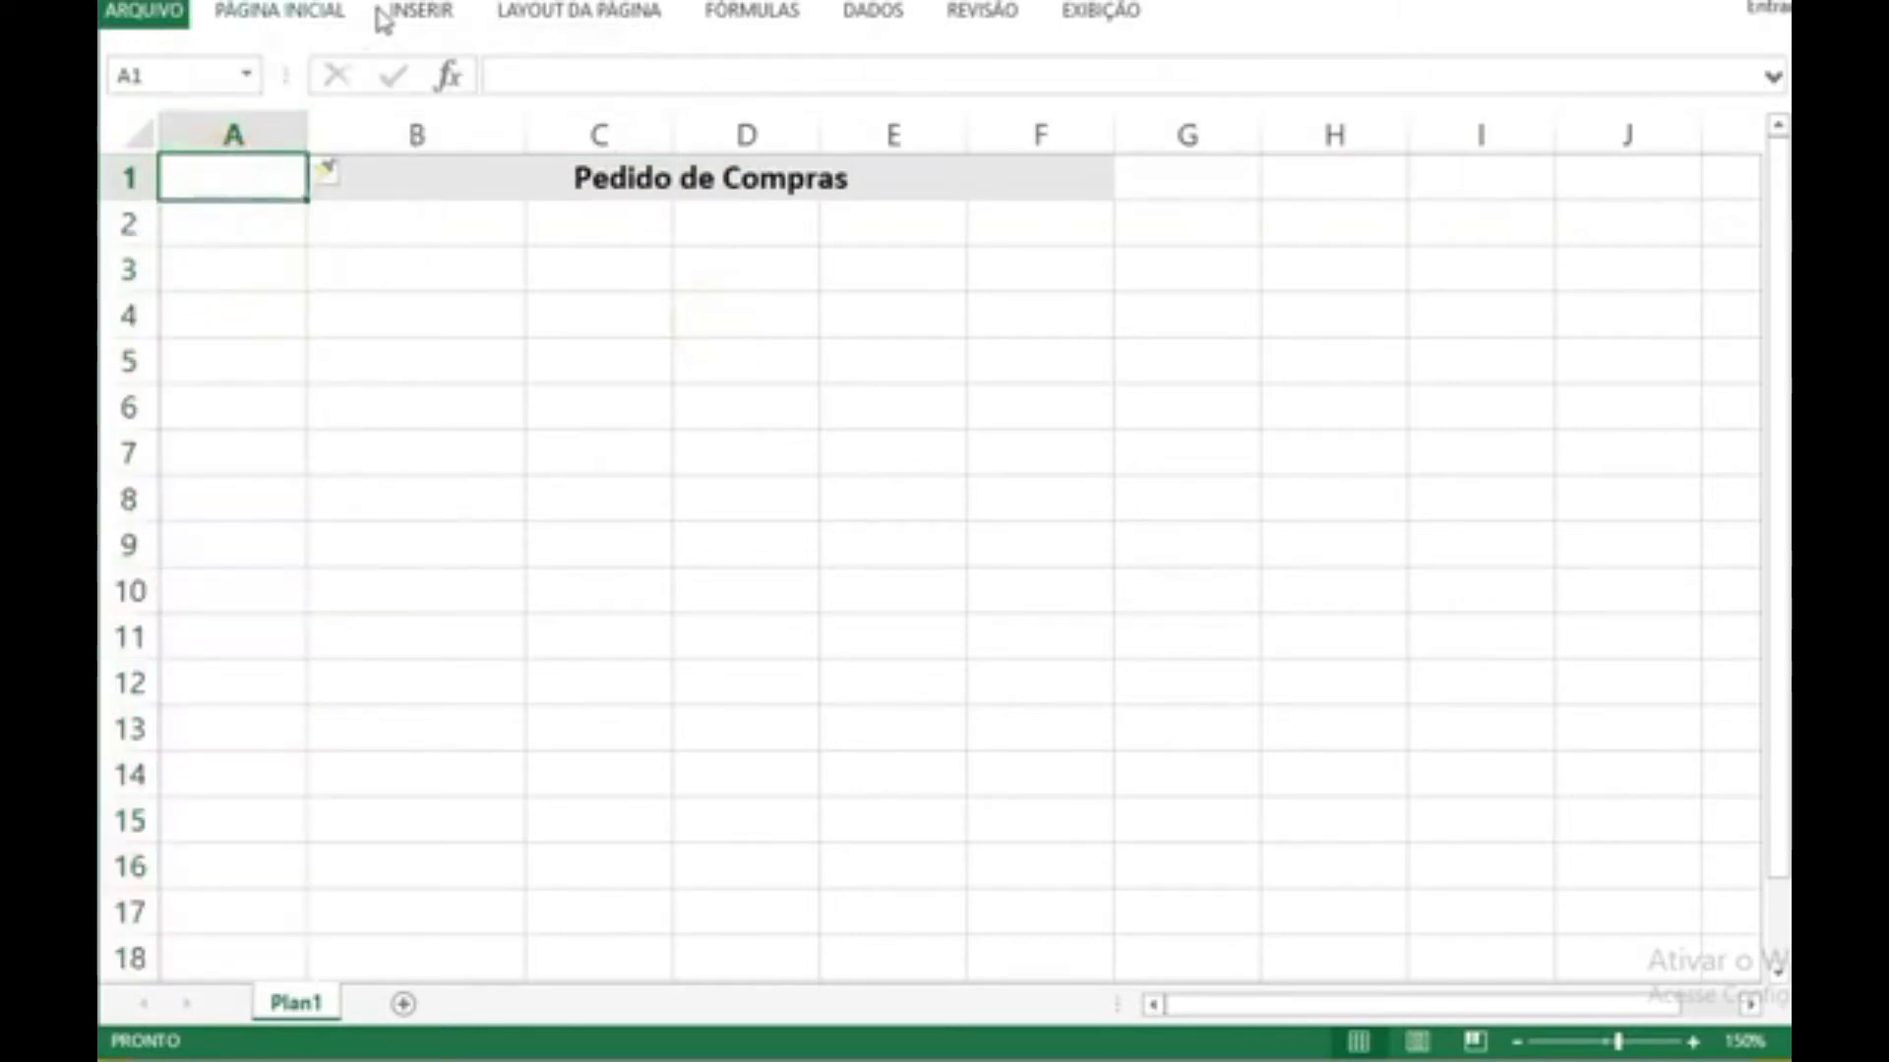
left_click(418, 14)
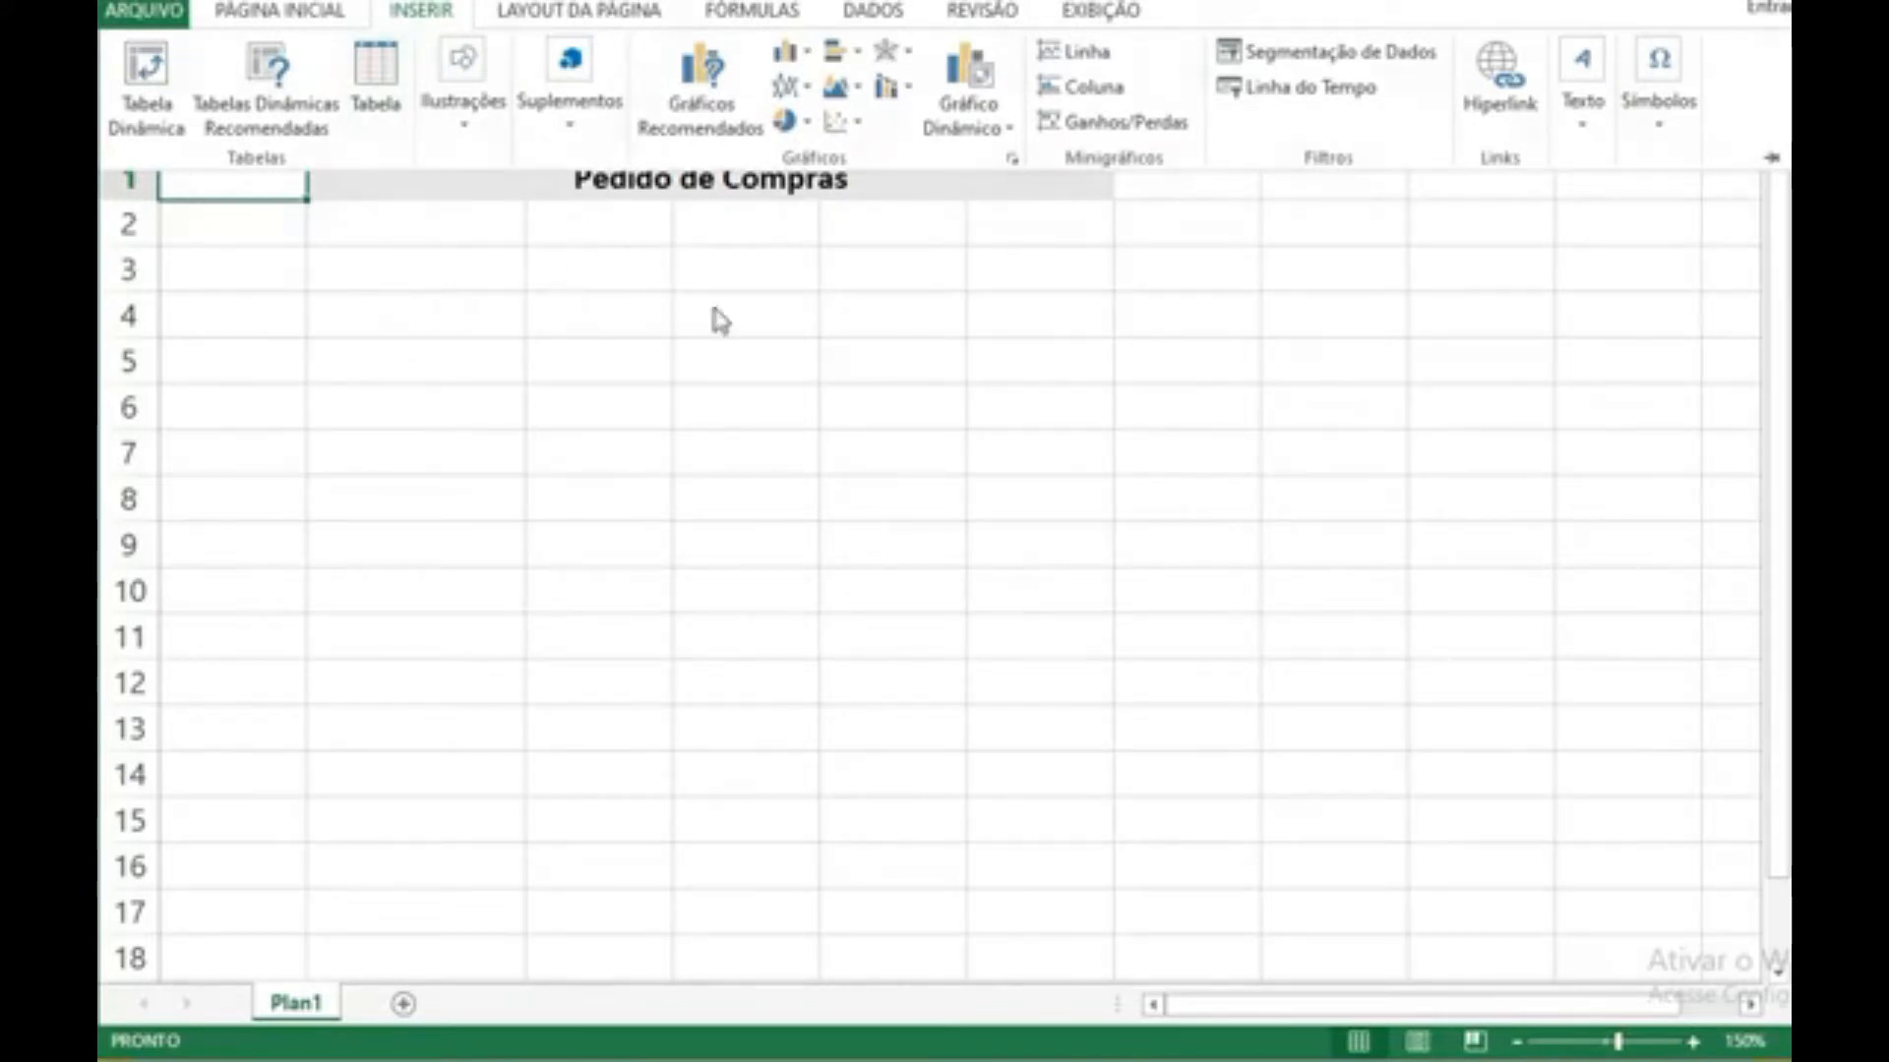
left_click(314, 27)
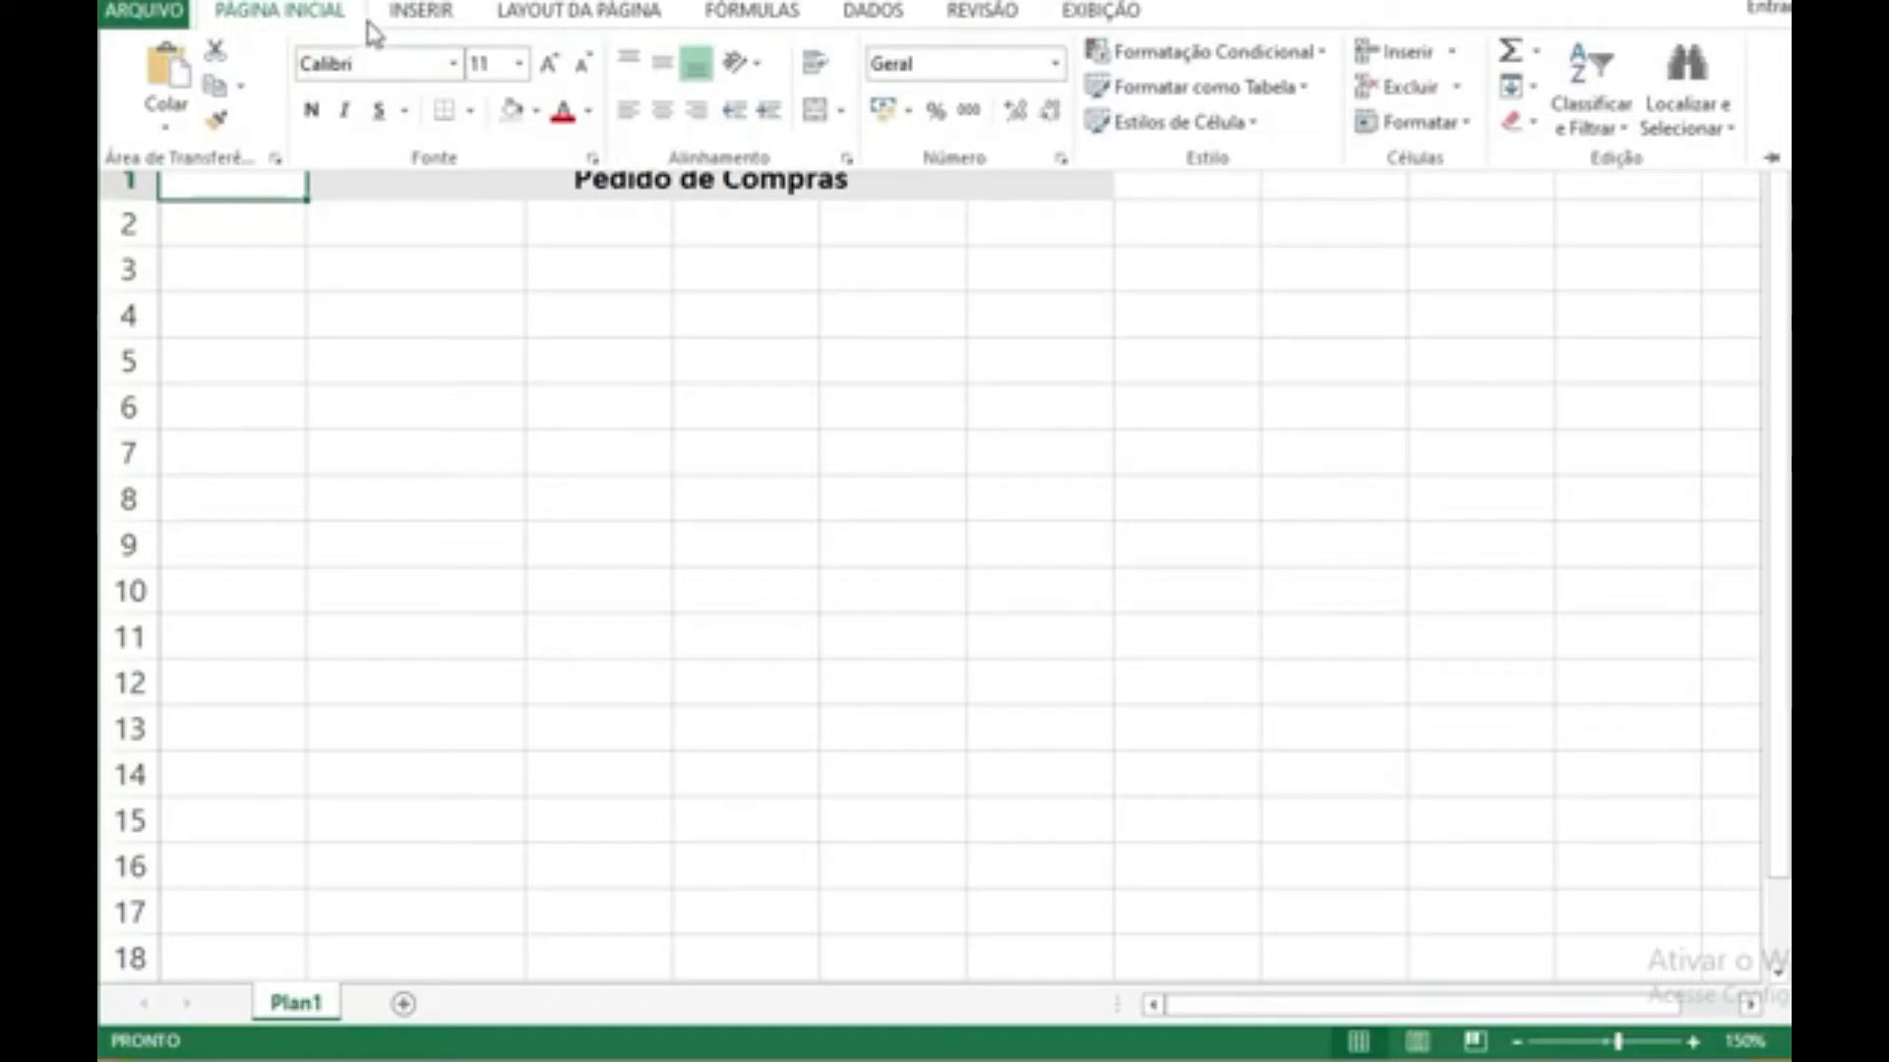
left_click(407, 12)
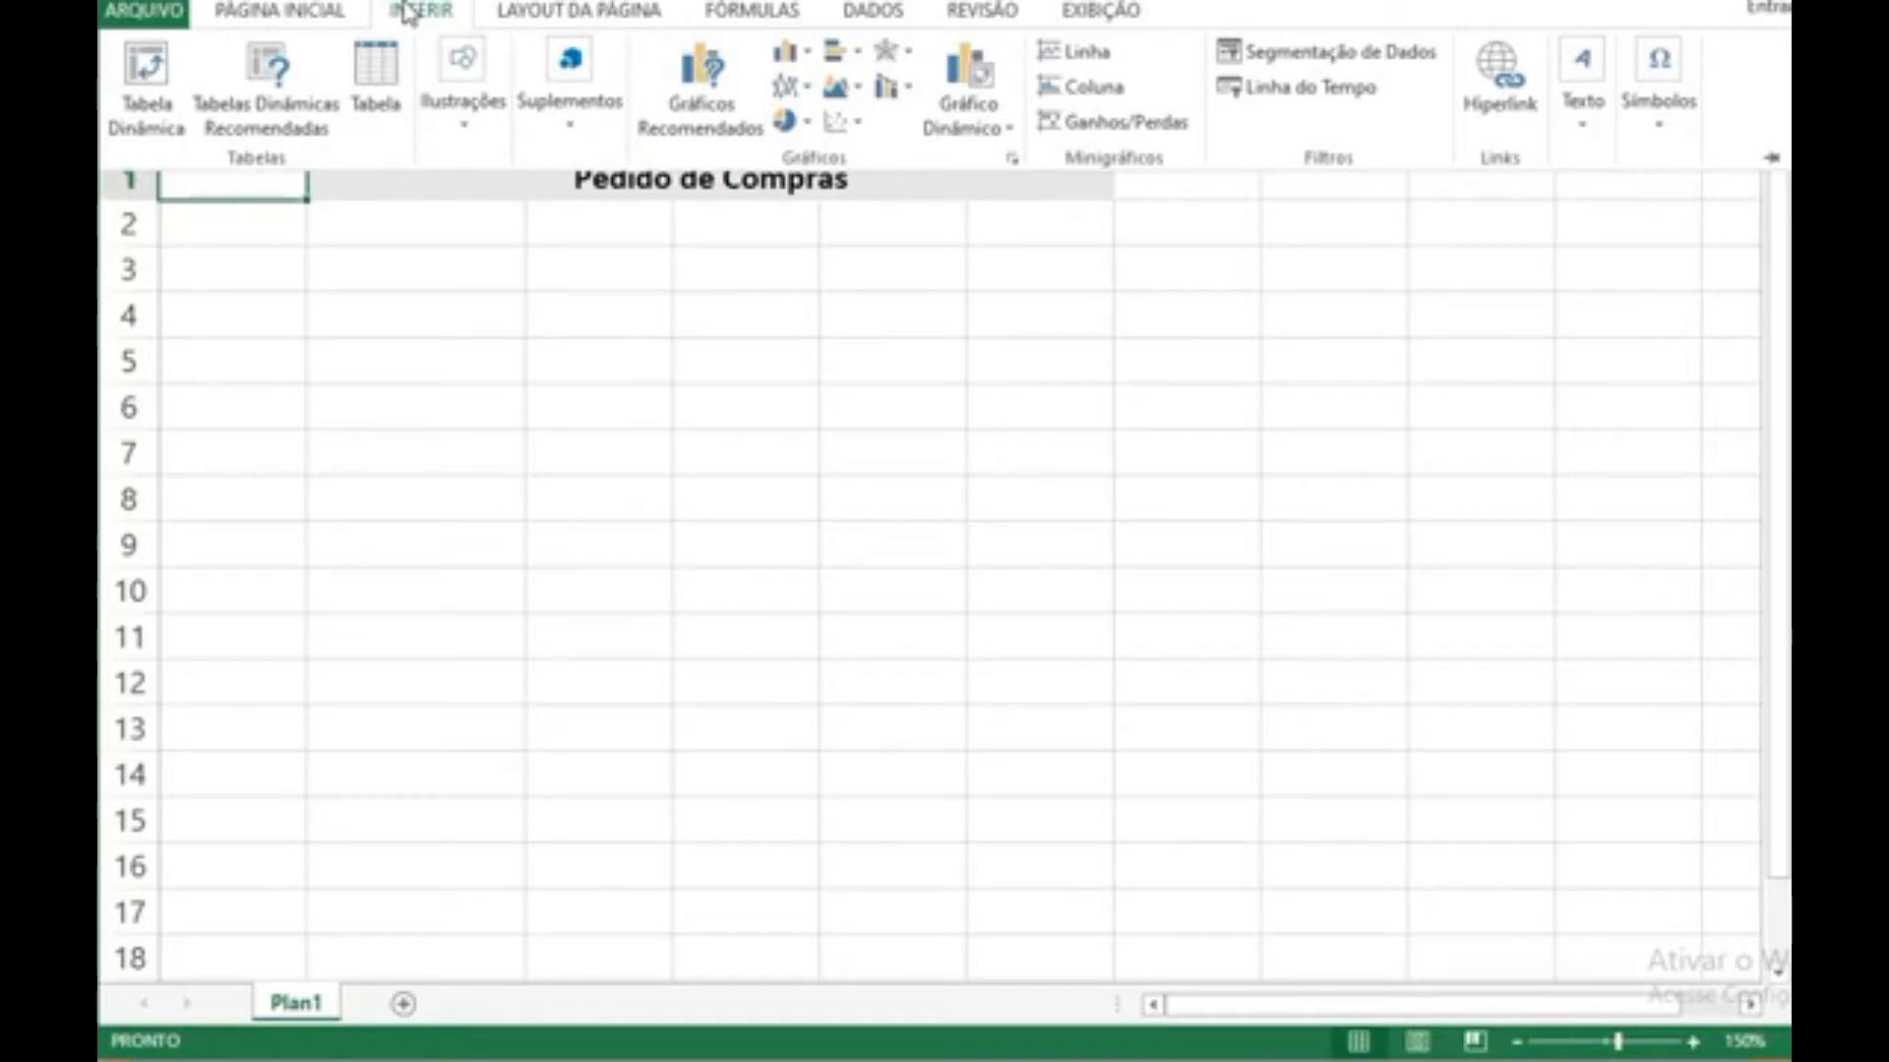
left_click(469, 130)
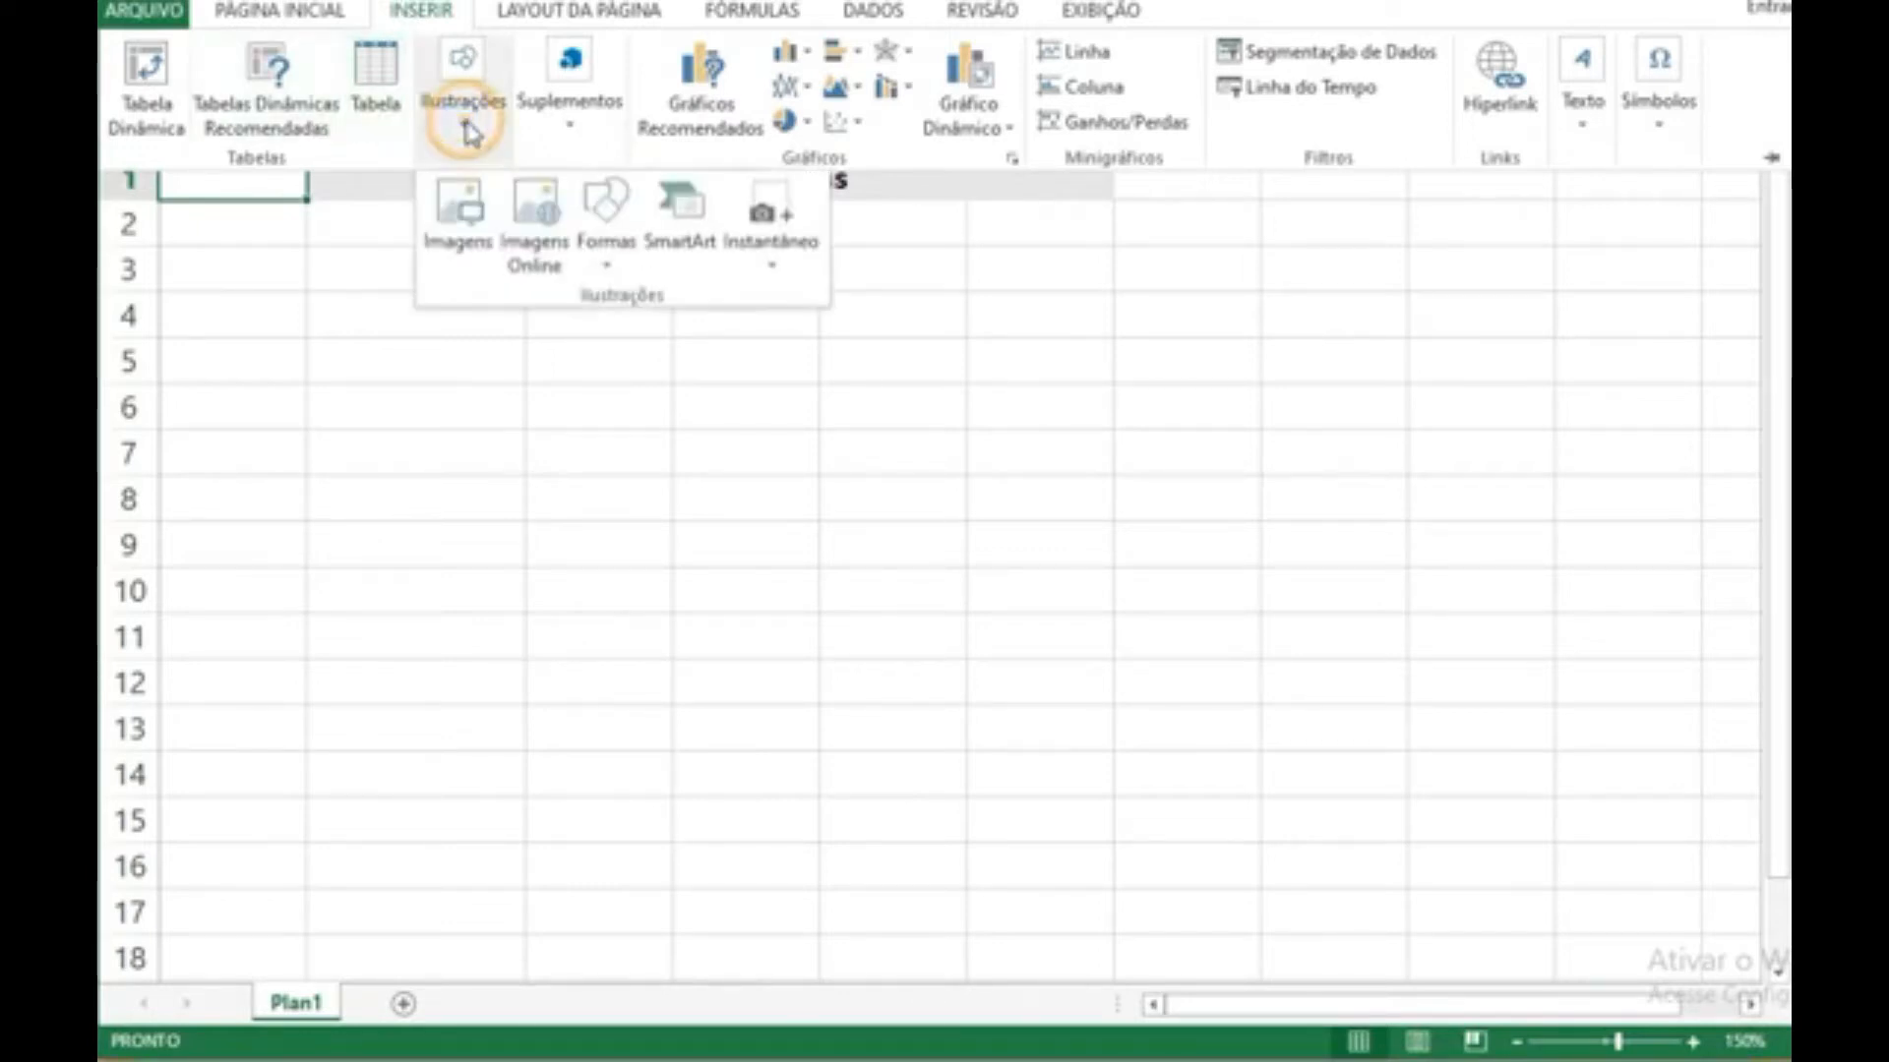
left_click(602, 107)
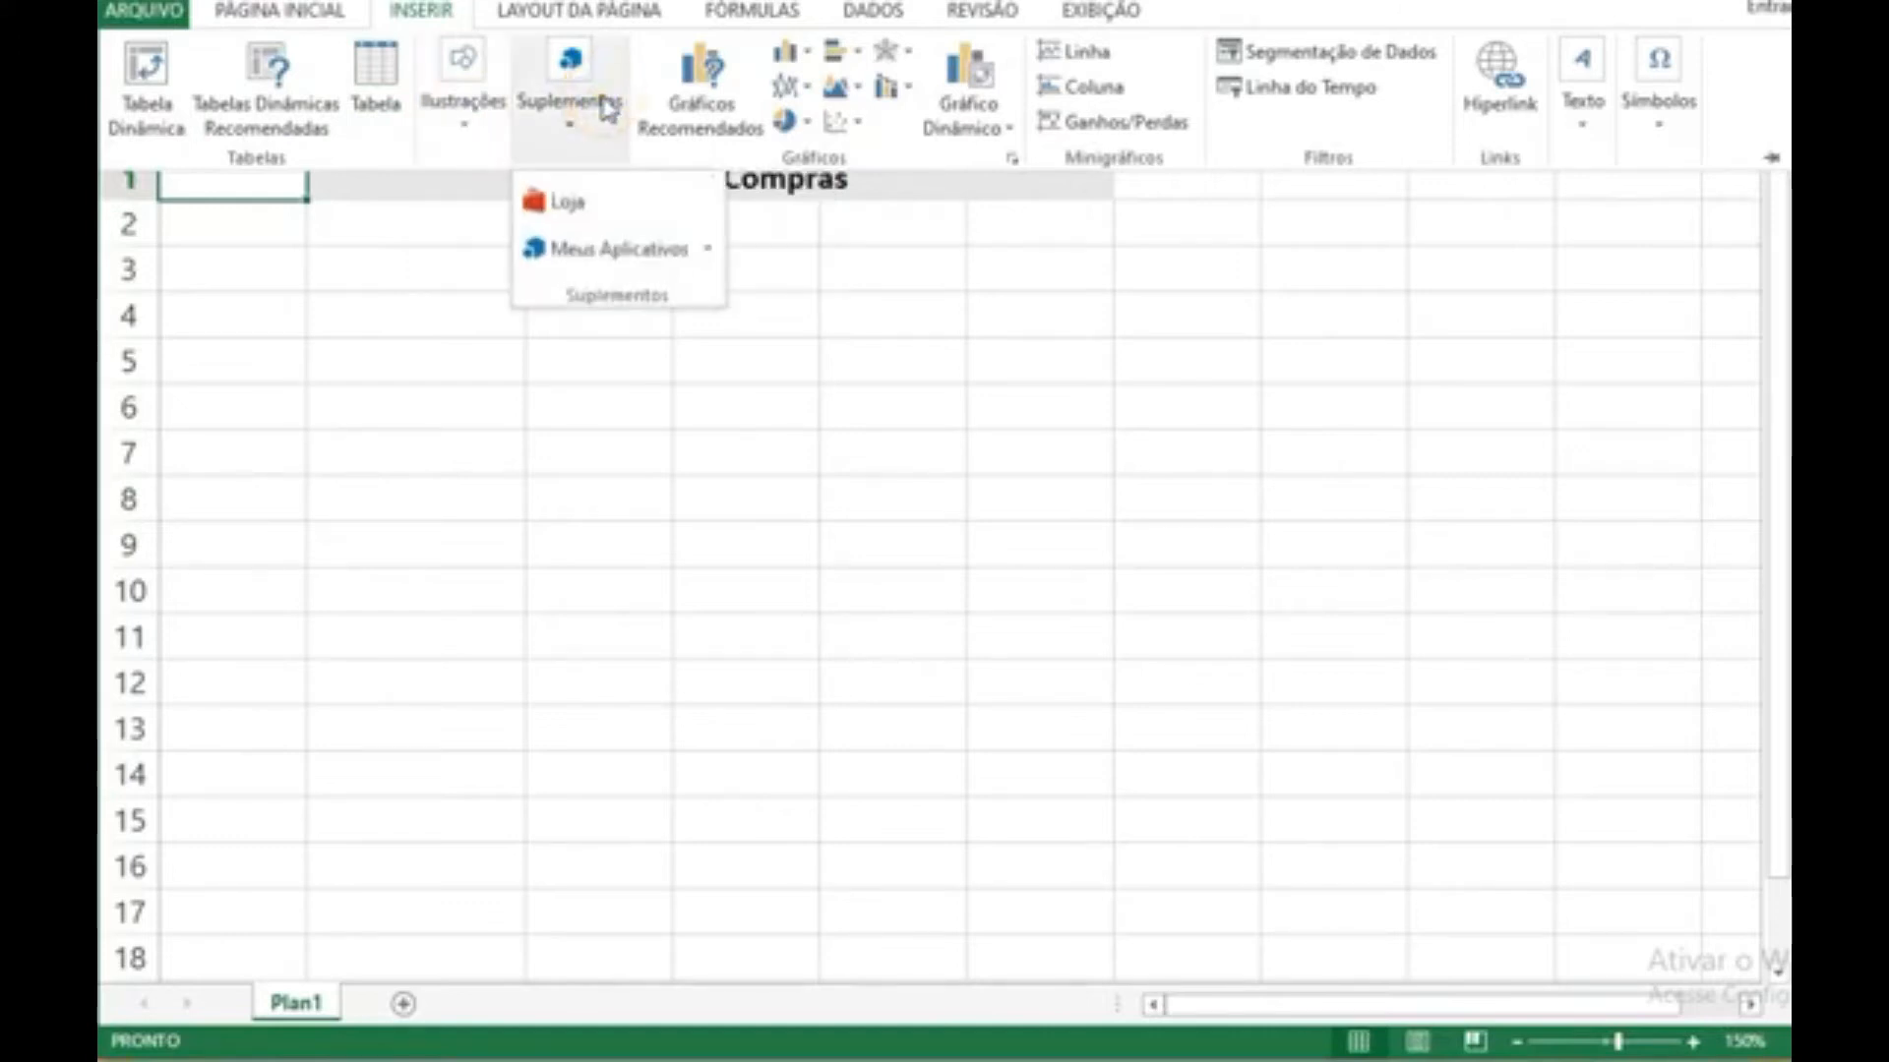
left_click(463, 124)
left_click(475, 234)
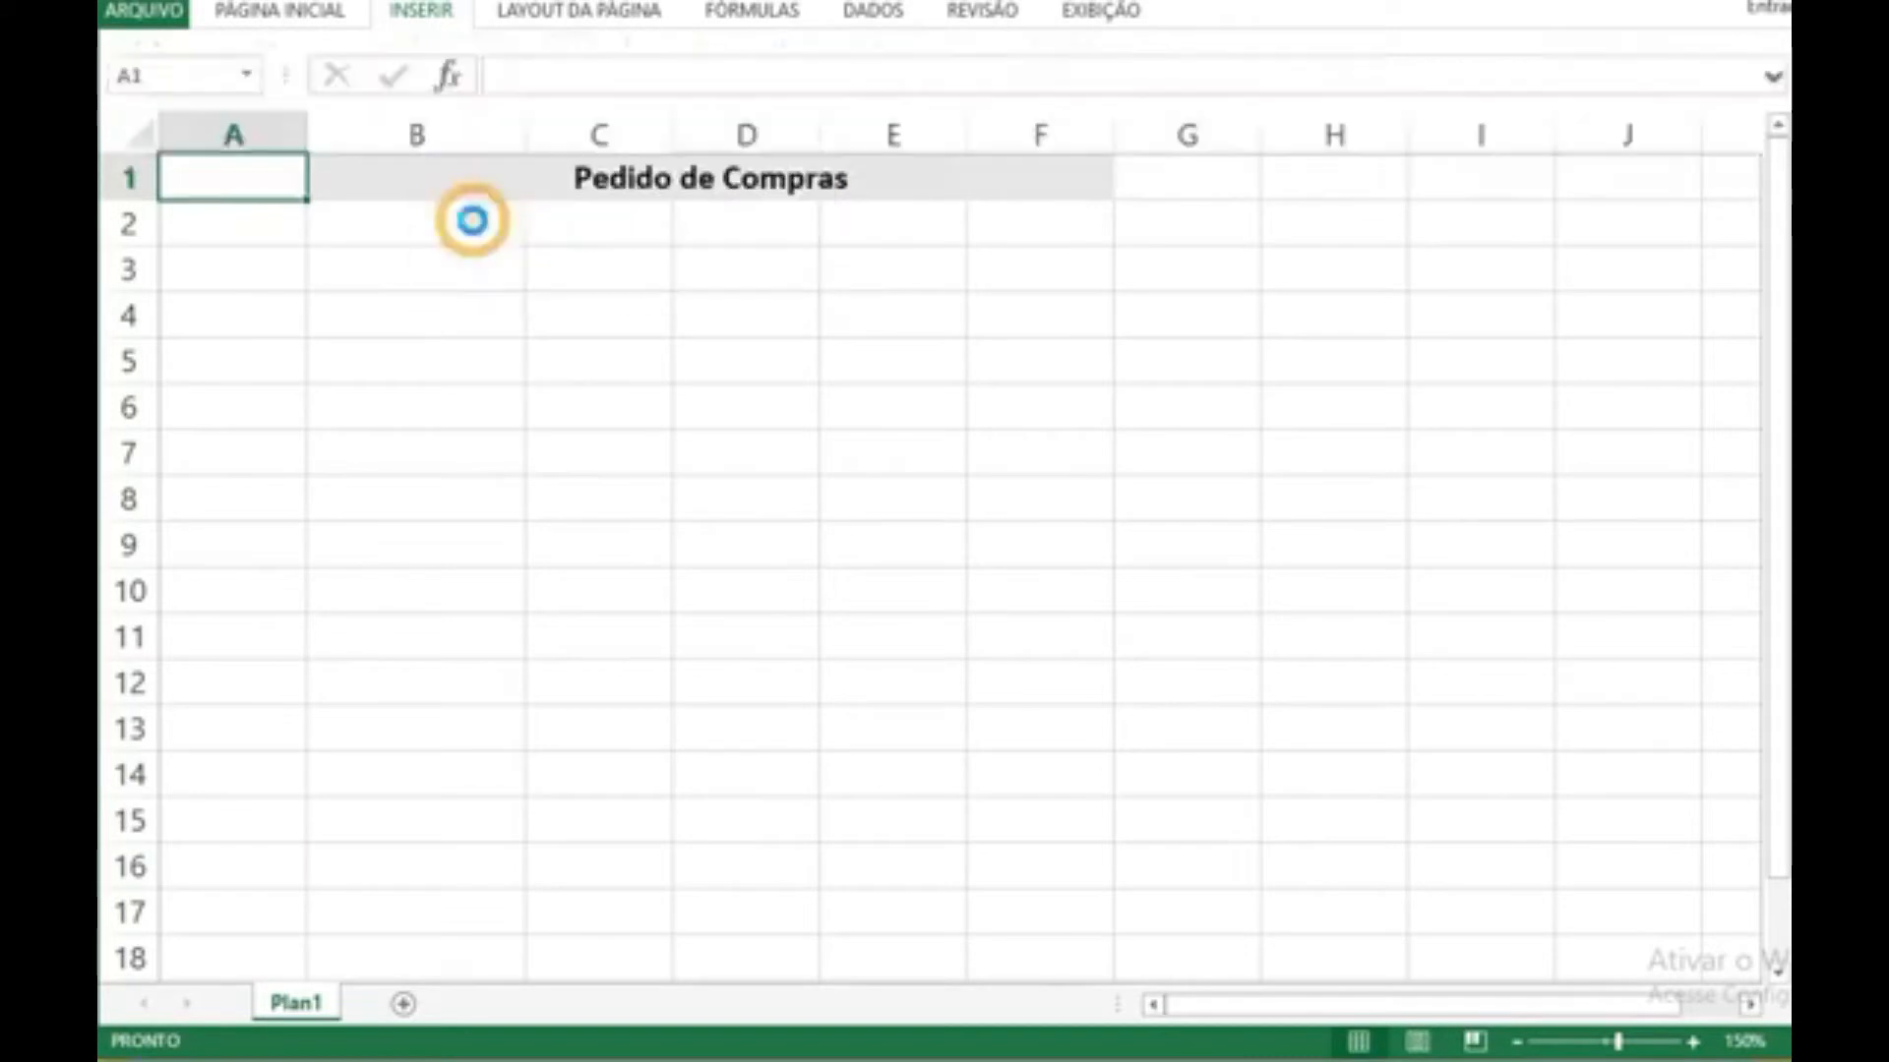
scroll(662, 476, "down", 3)
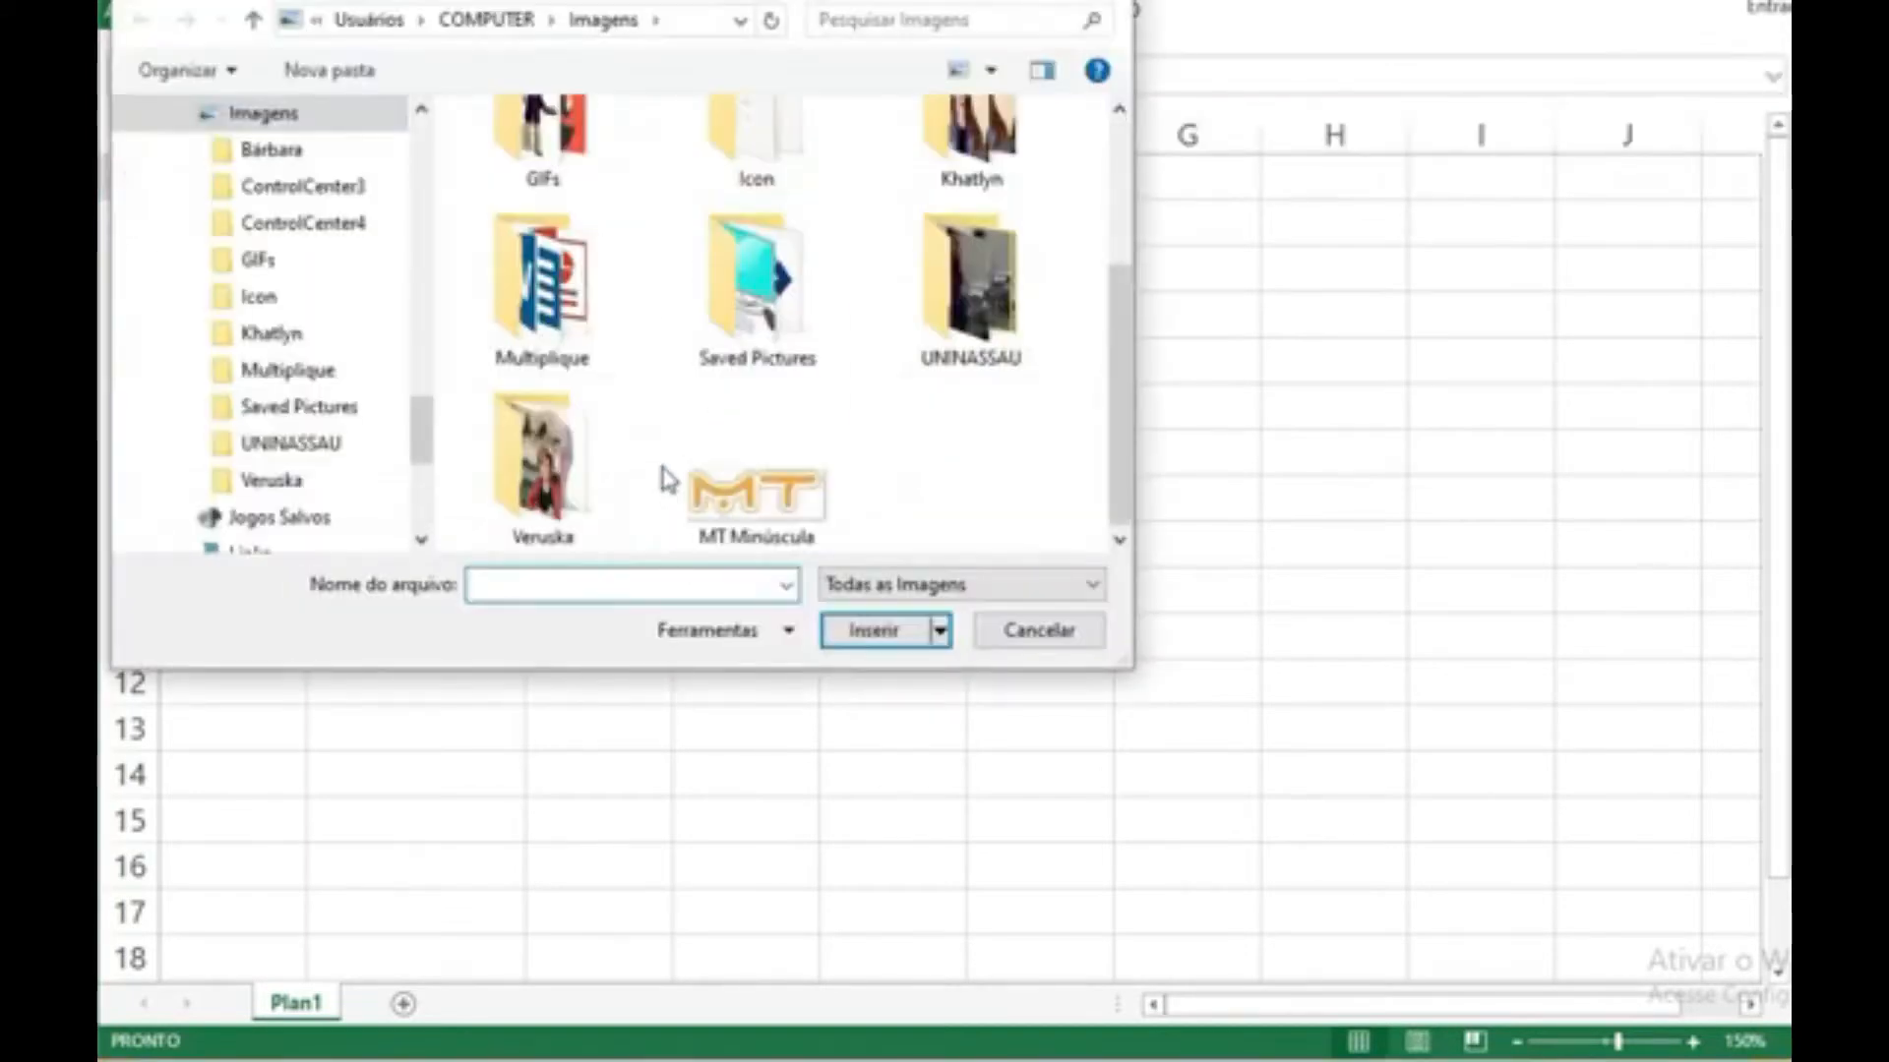
double_click(758, 493)
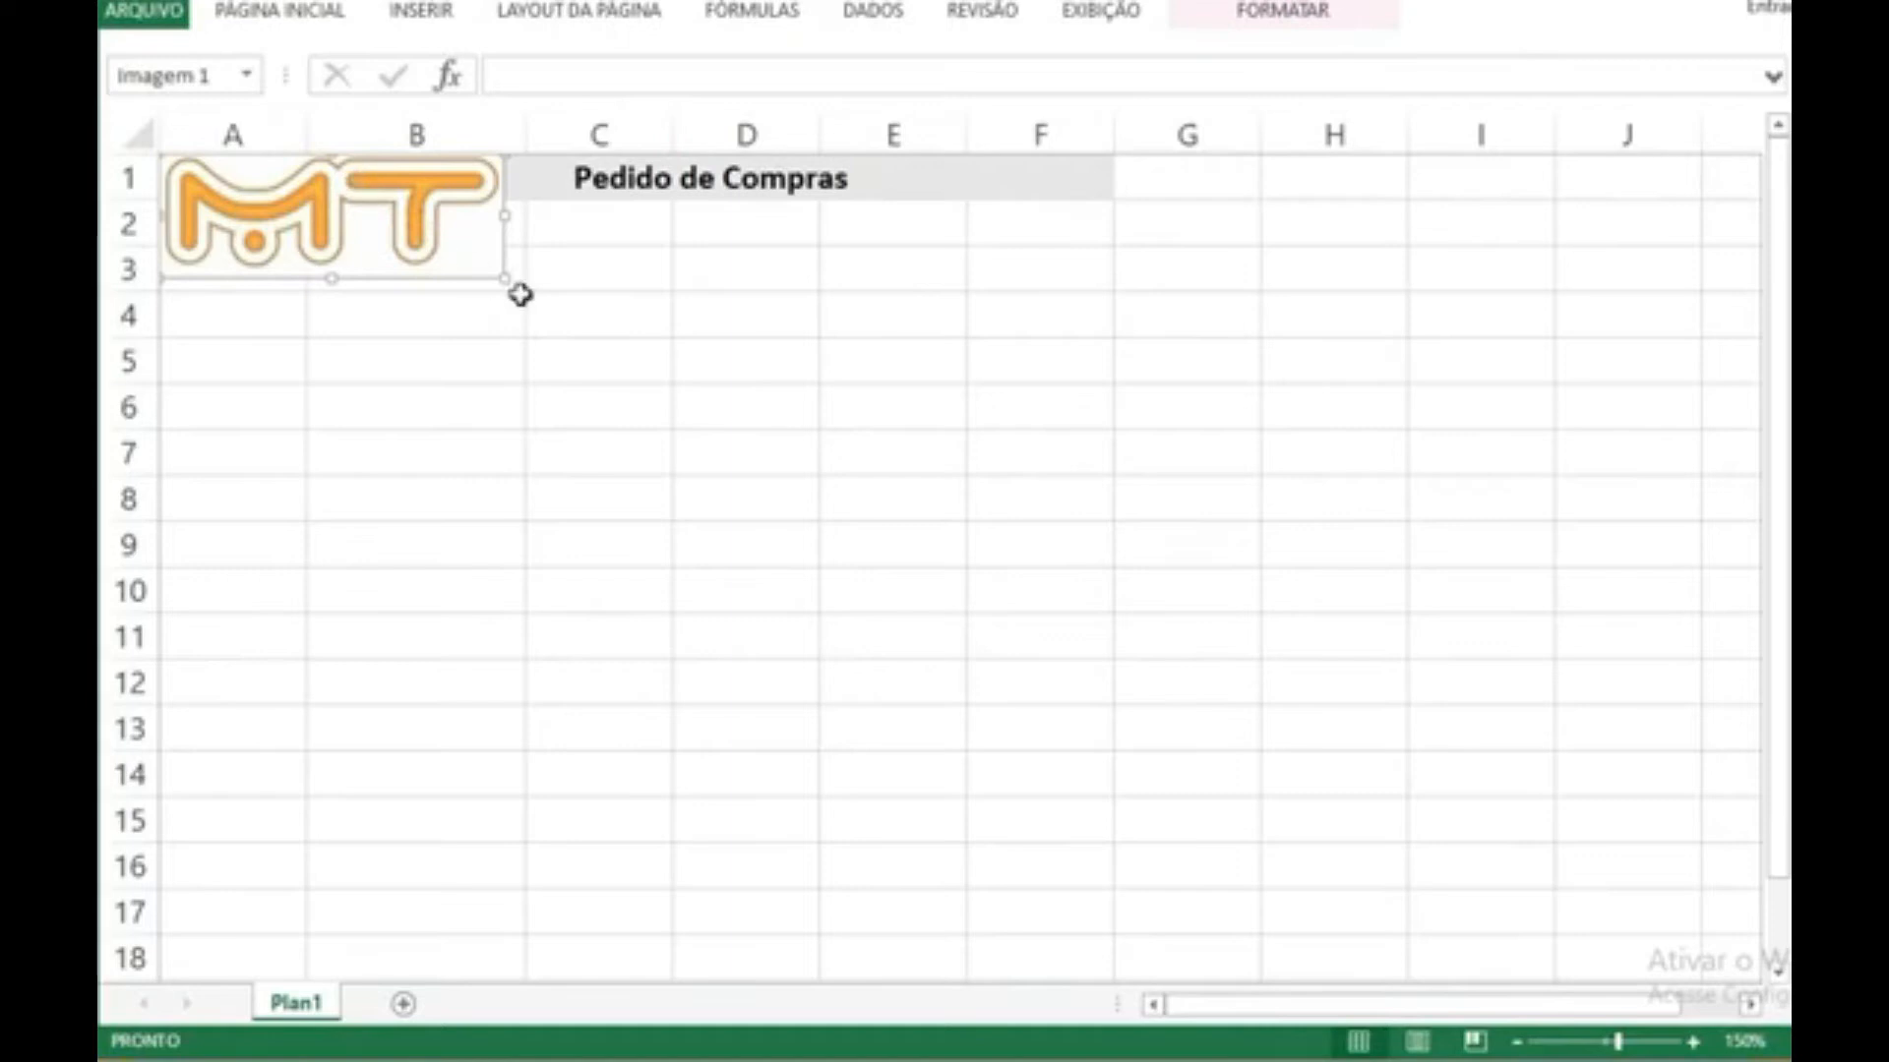
Step: Reduce the logo picture's height to 0,7 cm
left_click(1269, 12)
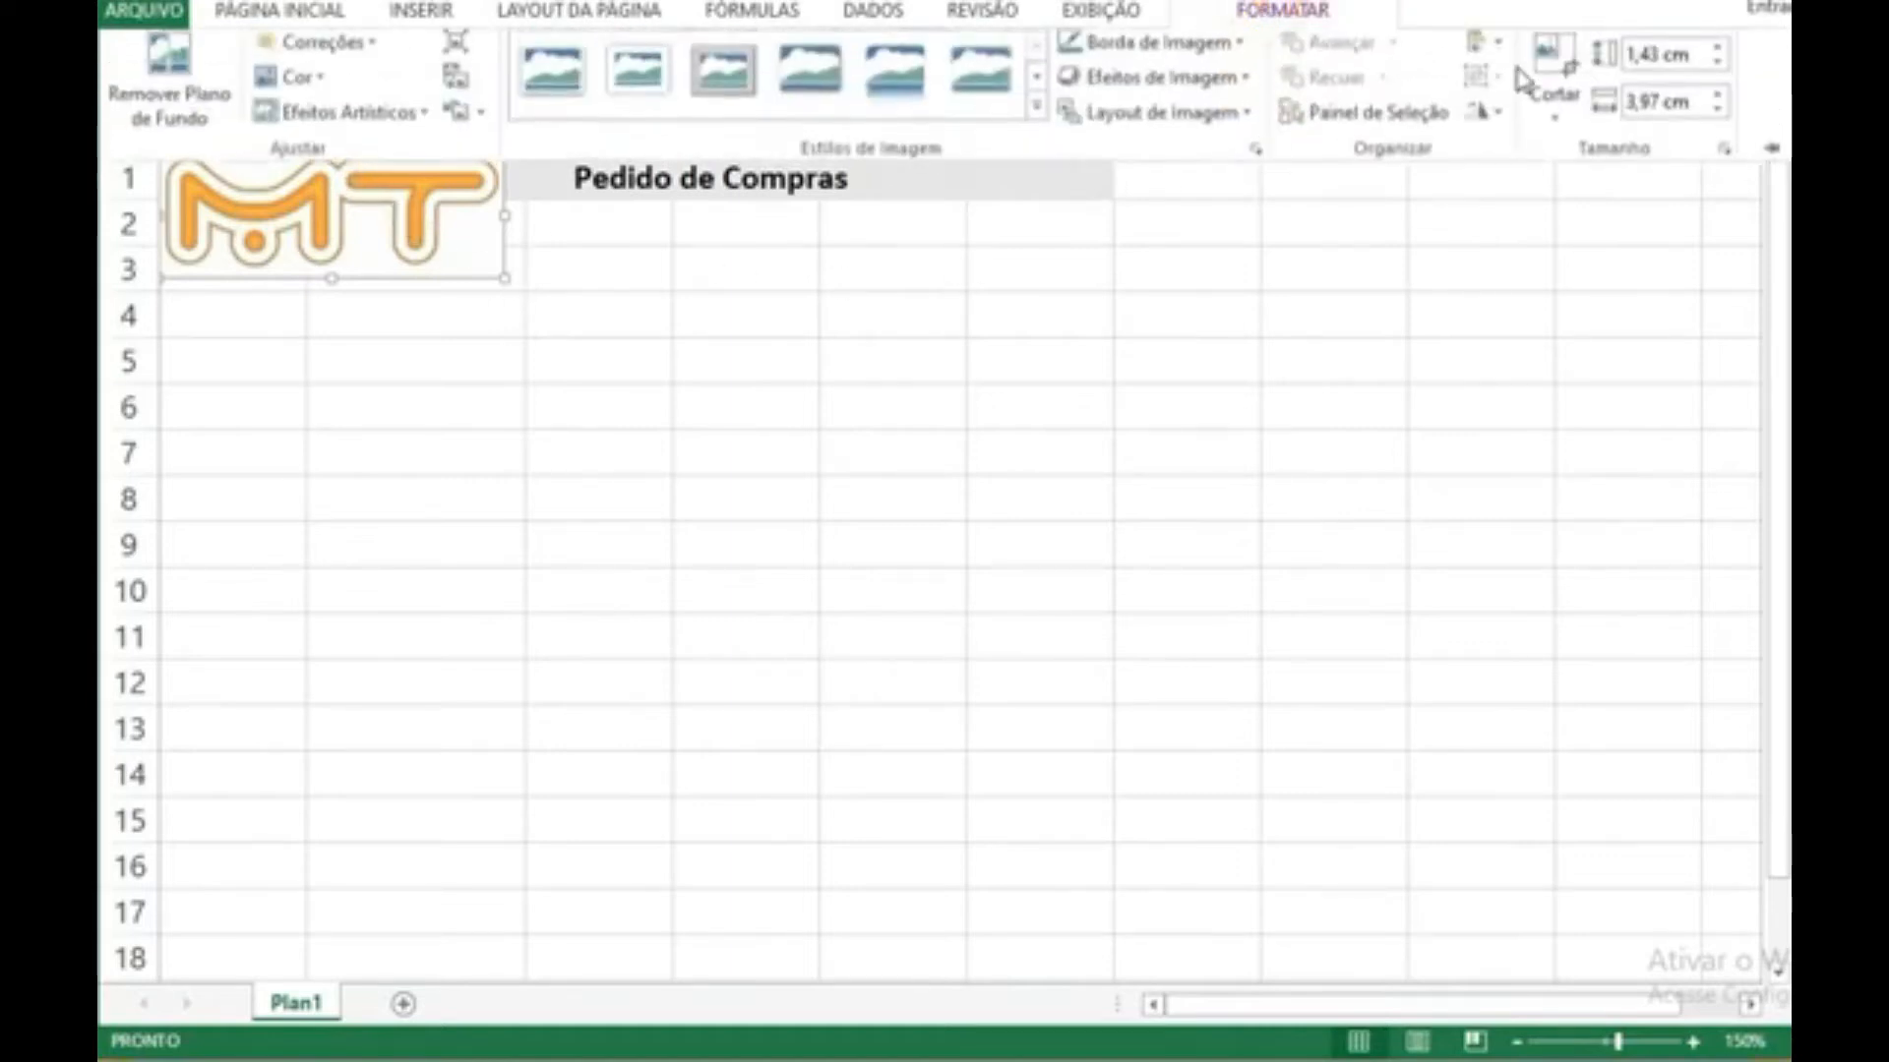
left_click(1717, 71)
left_click(1717, 71)
left_click(1717, 70)
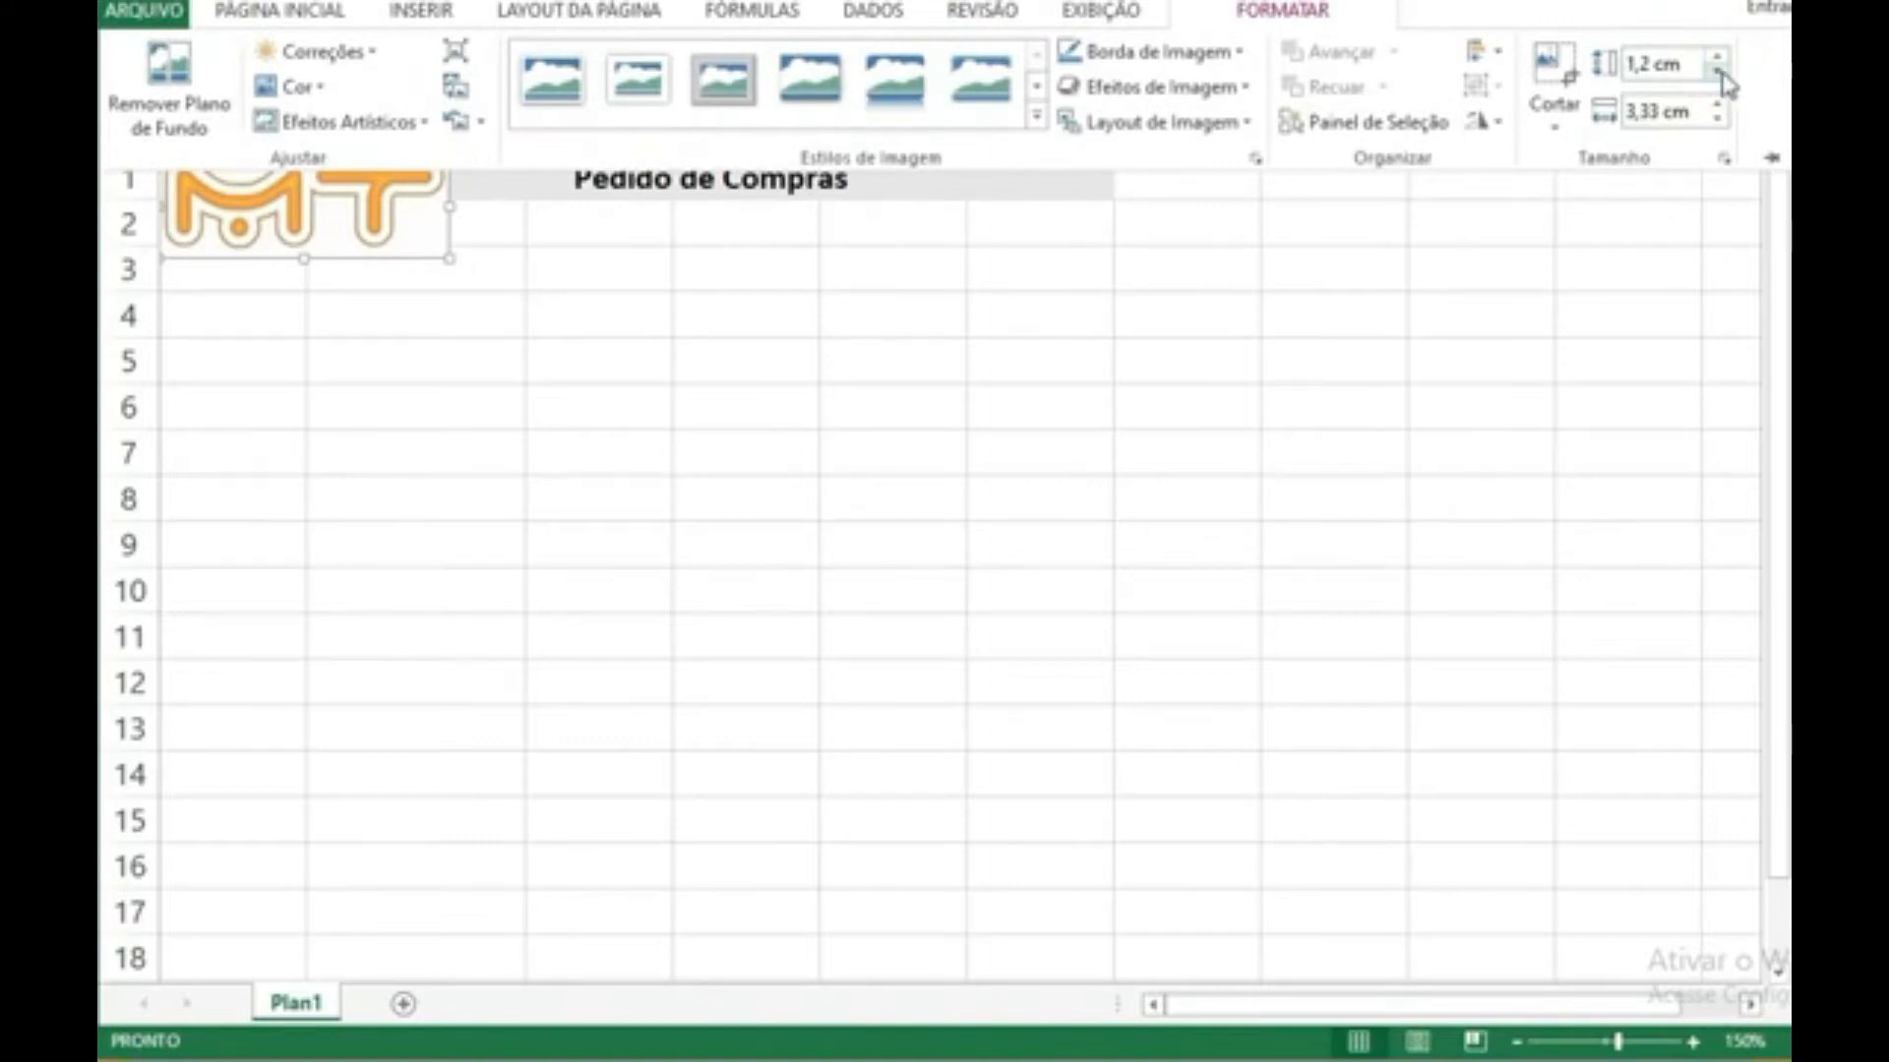
left_click(1720, 73)
left_click(1720, 73)
left_click(1719, 72)
left_click(1719, 72)
left_click(1719, 73)
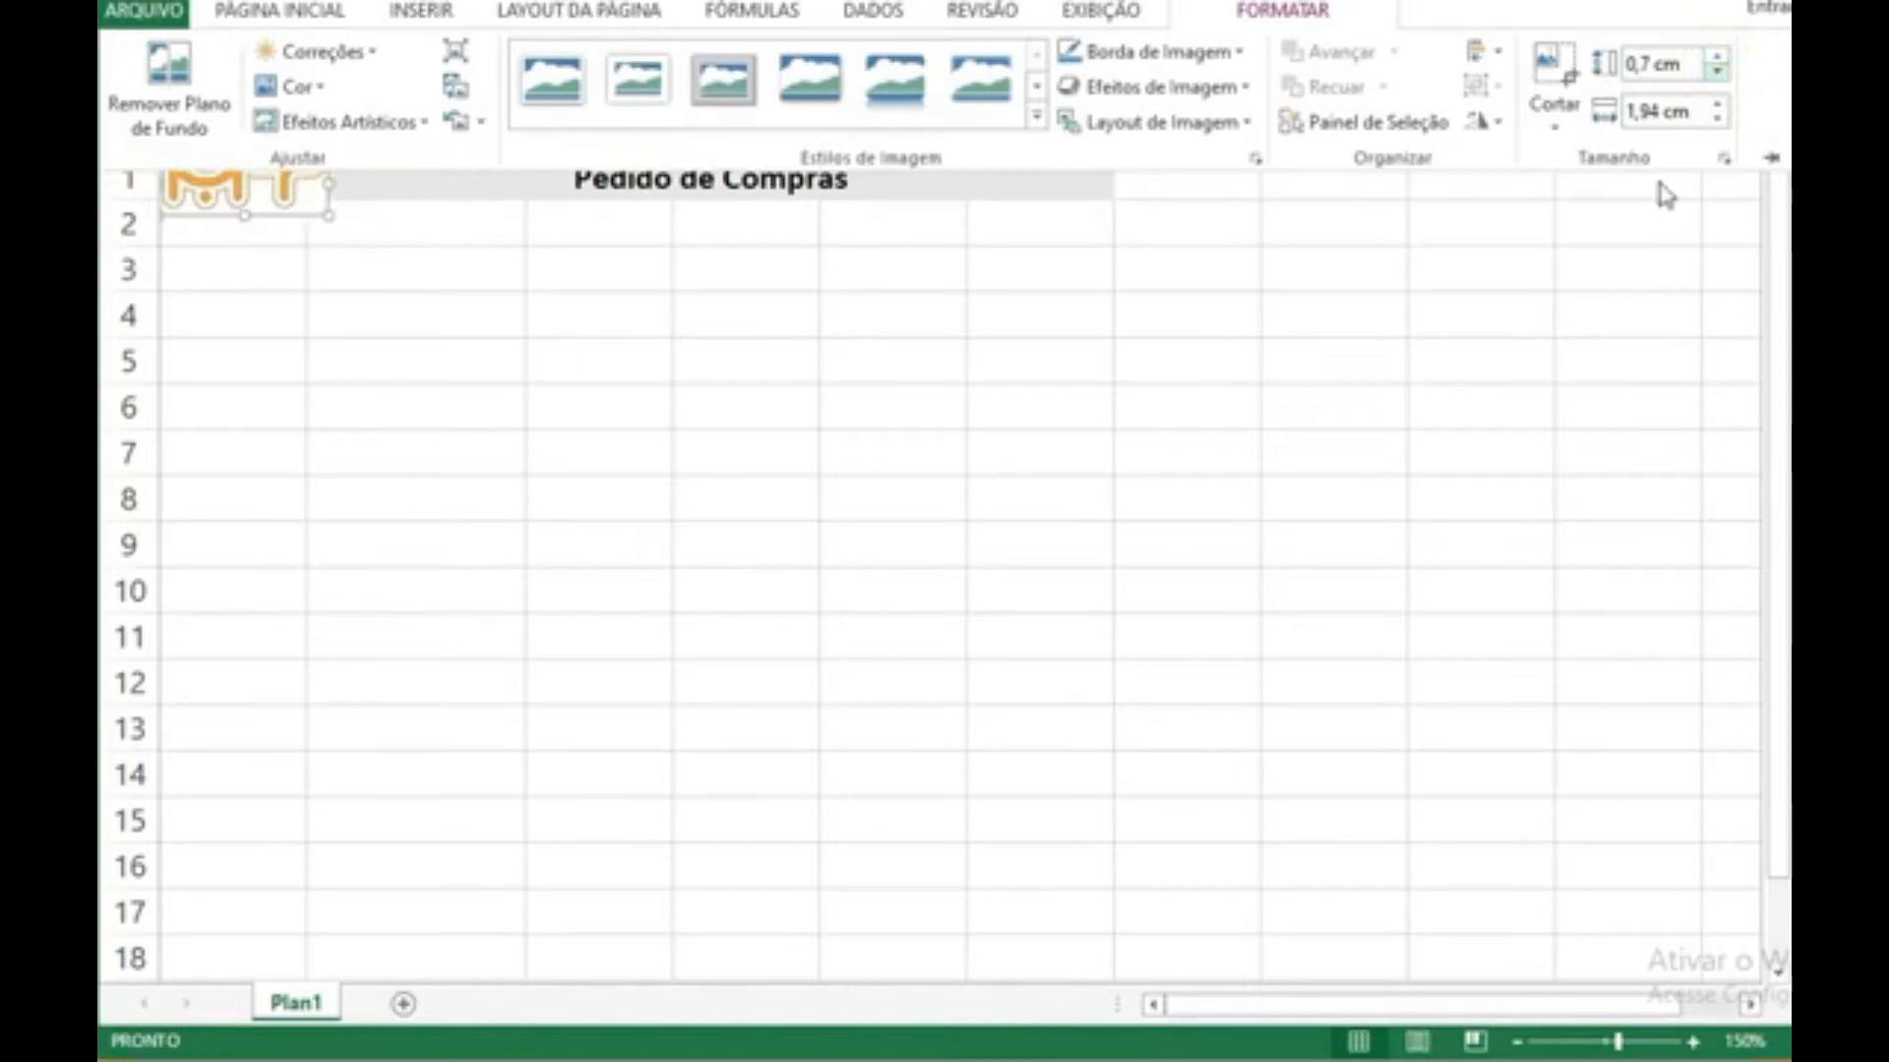
left_click(1017, 612)
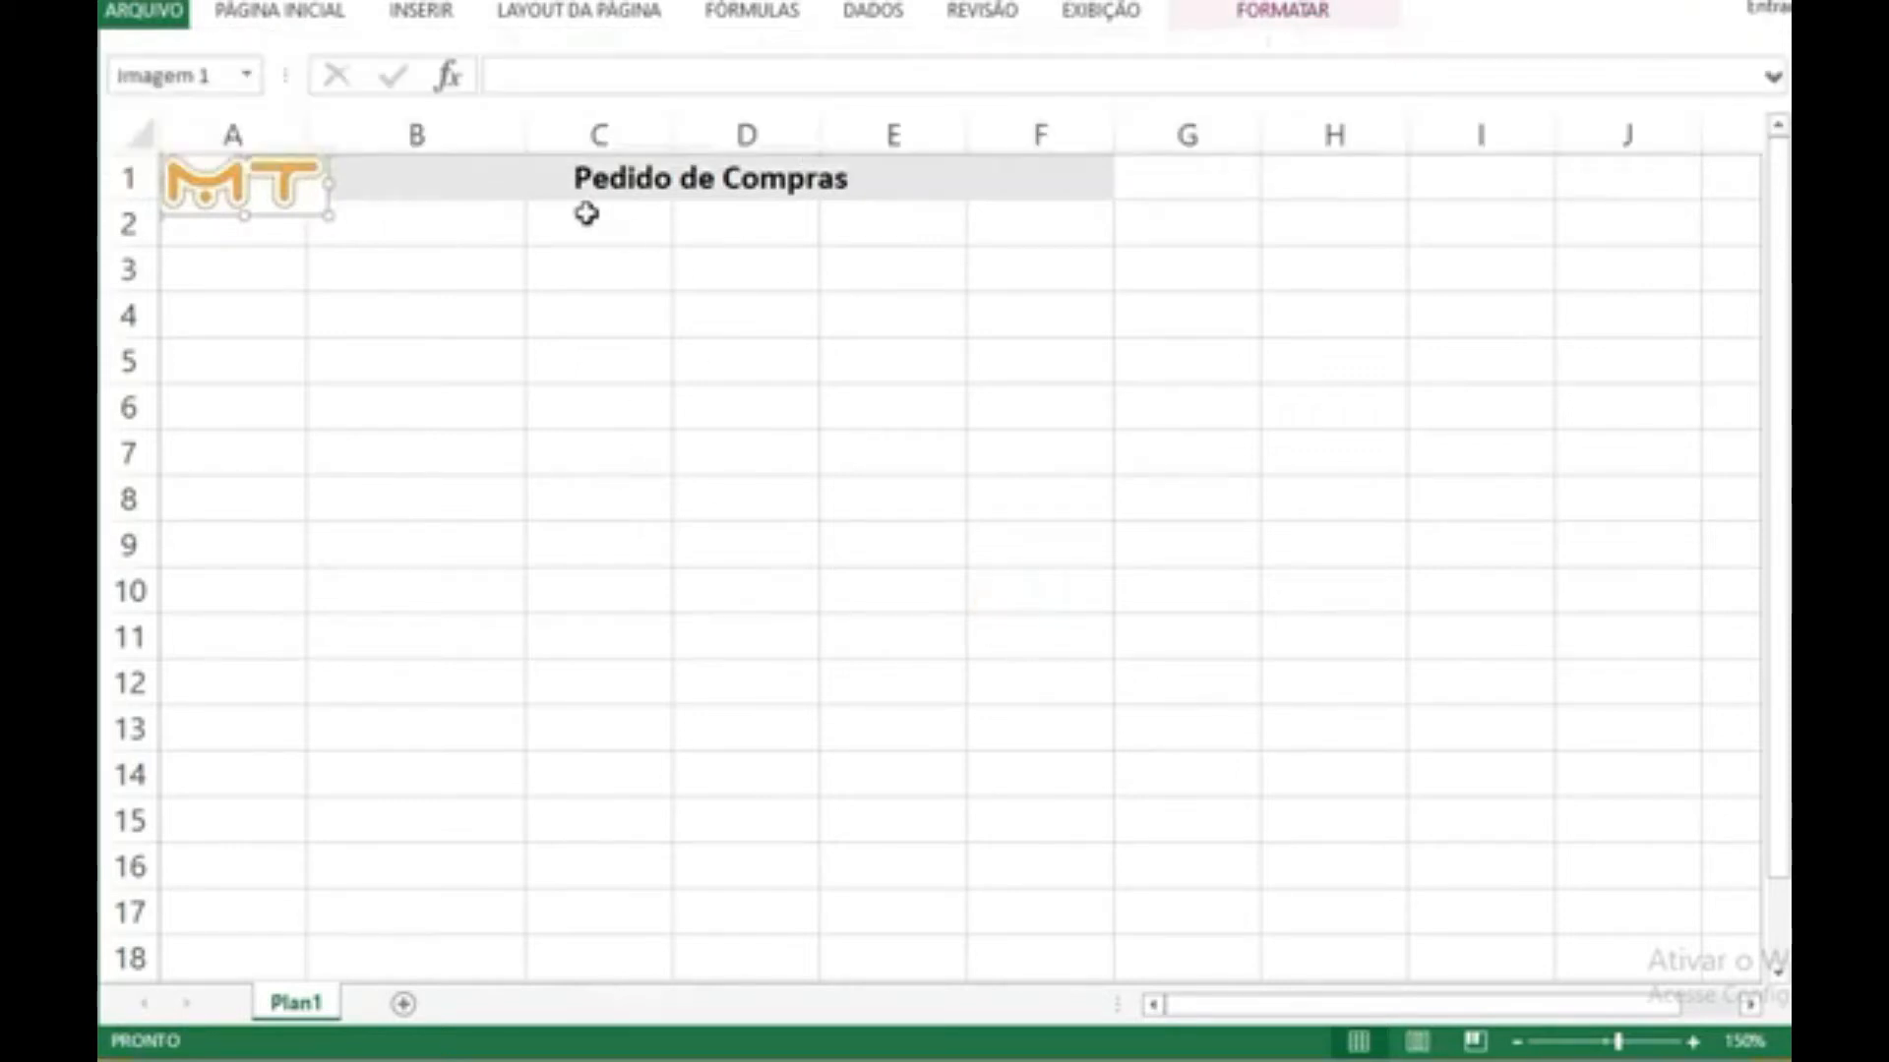
Step: Widen column A to cover the logo's width and shrink the logo slightly
left_click_drag(301, 145, 332, 145)
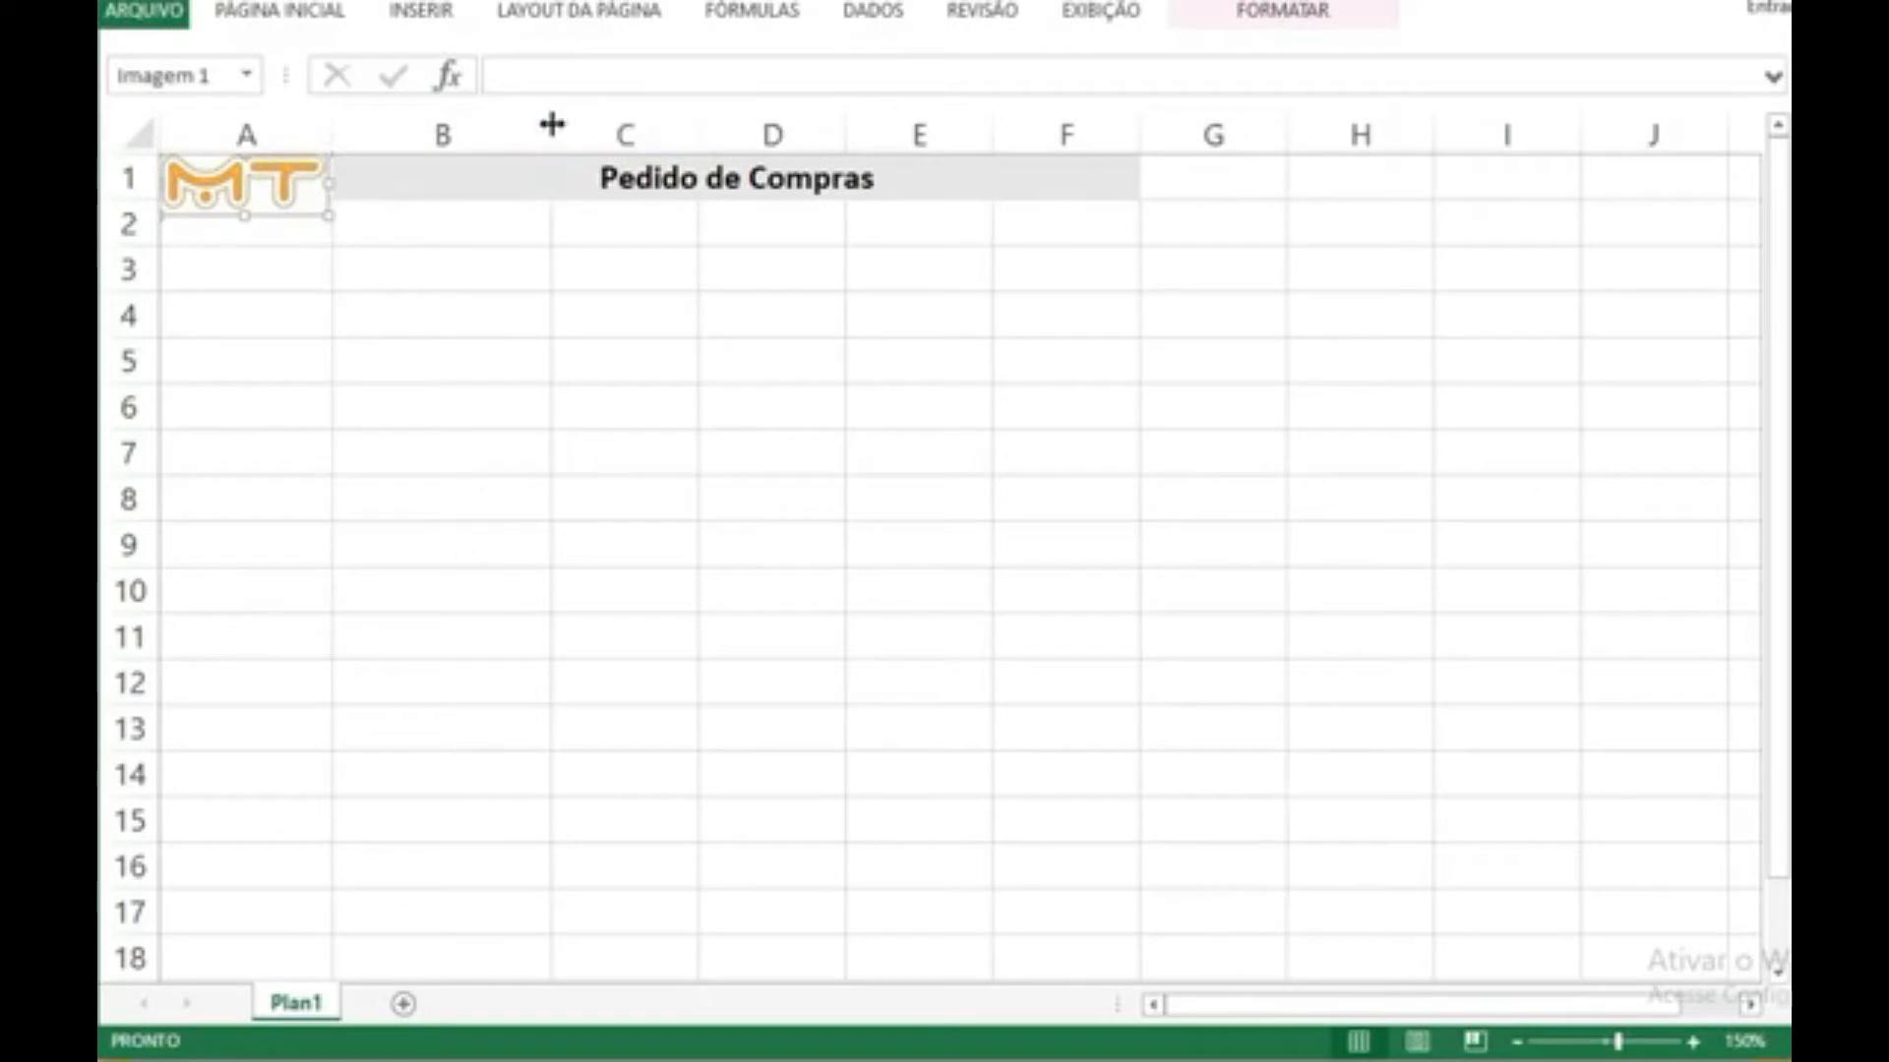
left_click_drag(328, 214, 305, 207)
Step: Nudge the logo slightly to the right within cell A1
left_click(1692, 1041)
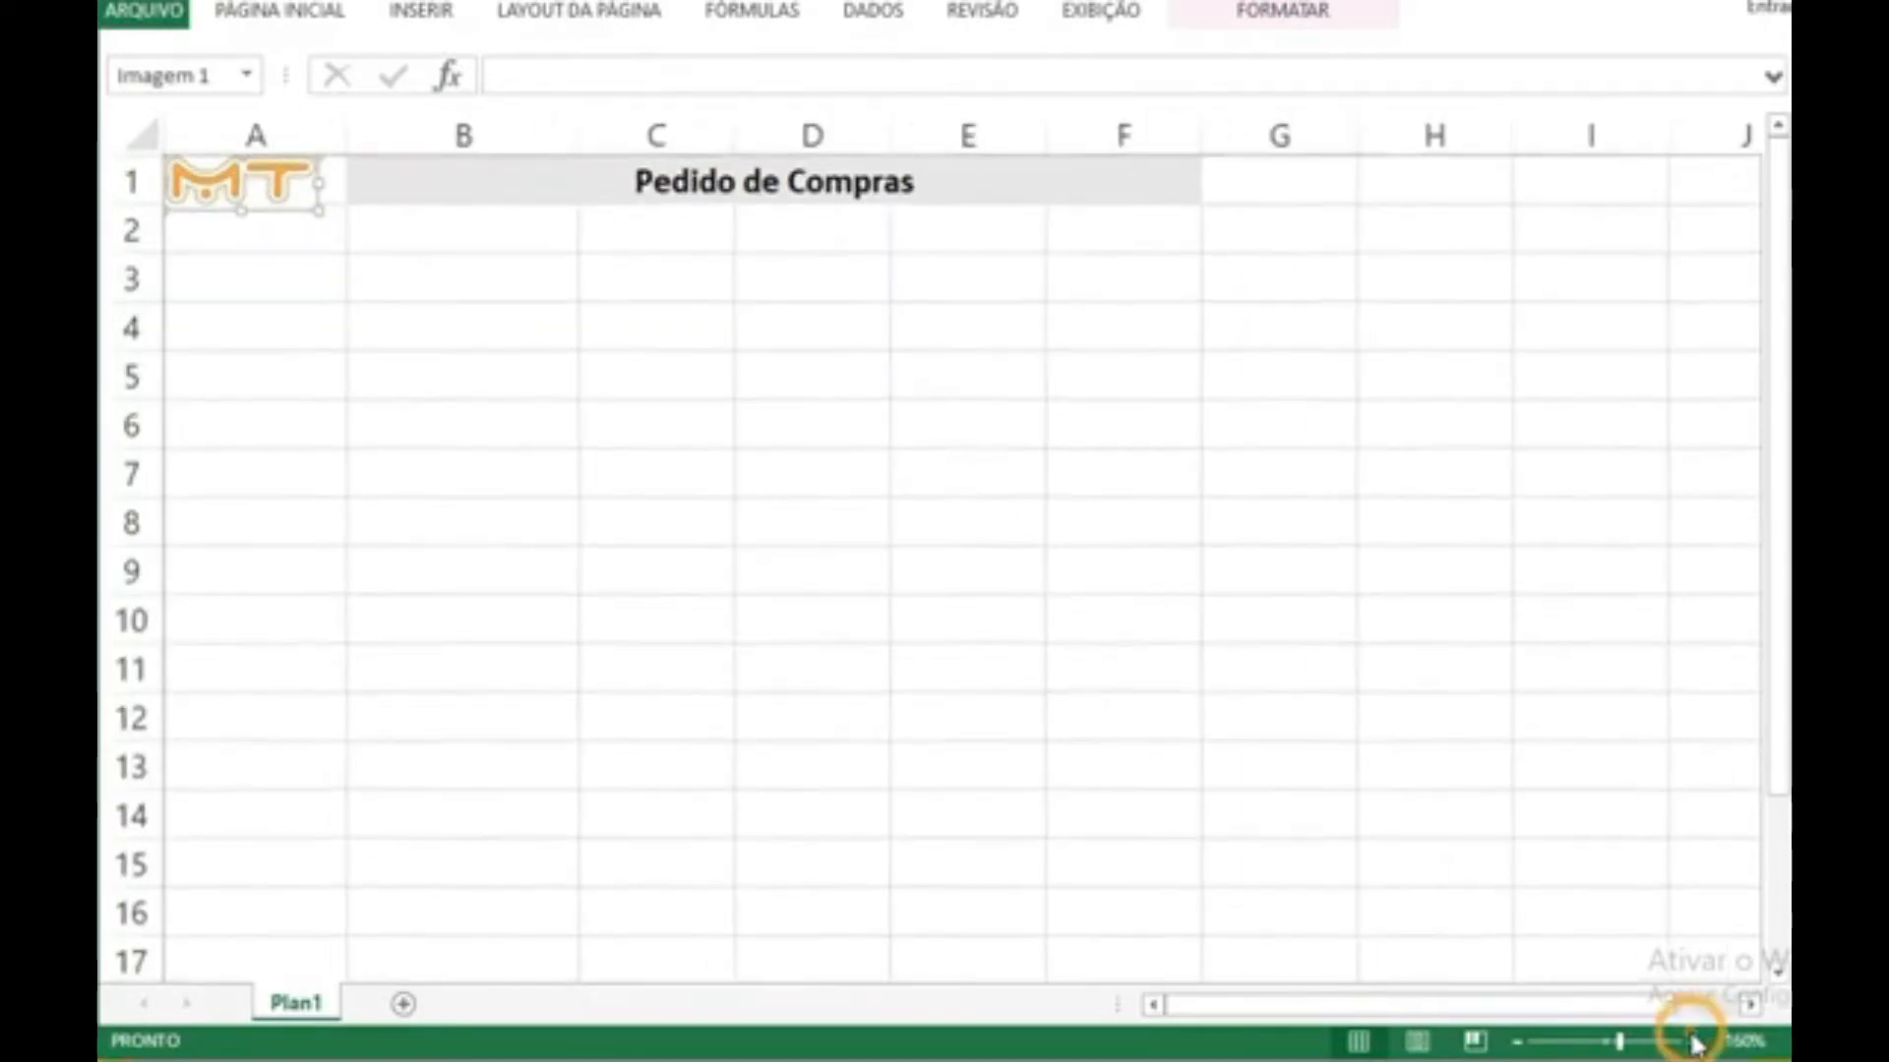
left_click(279, 183)
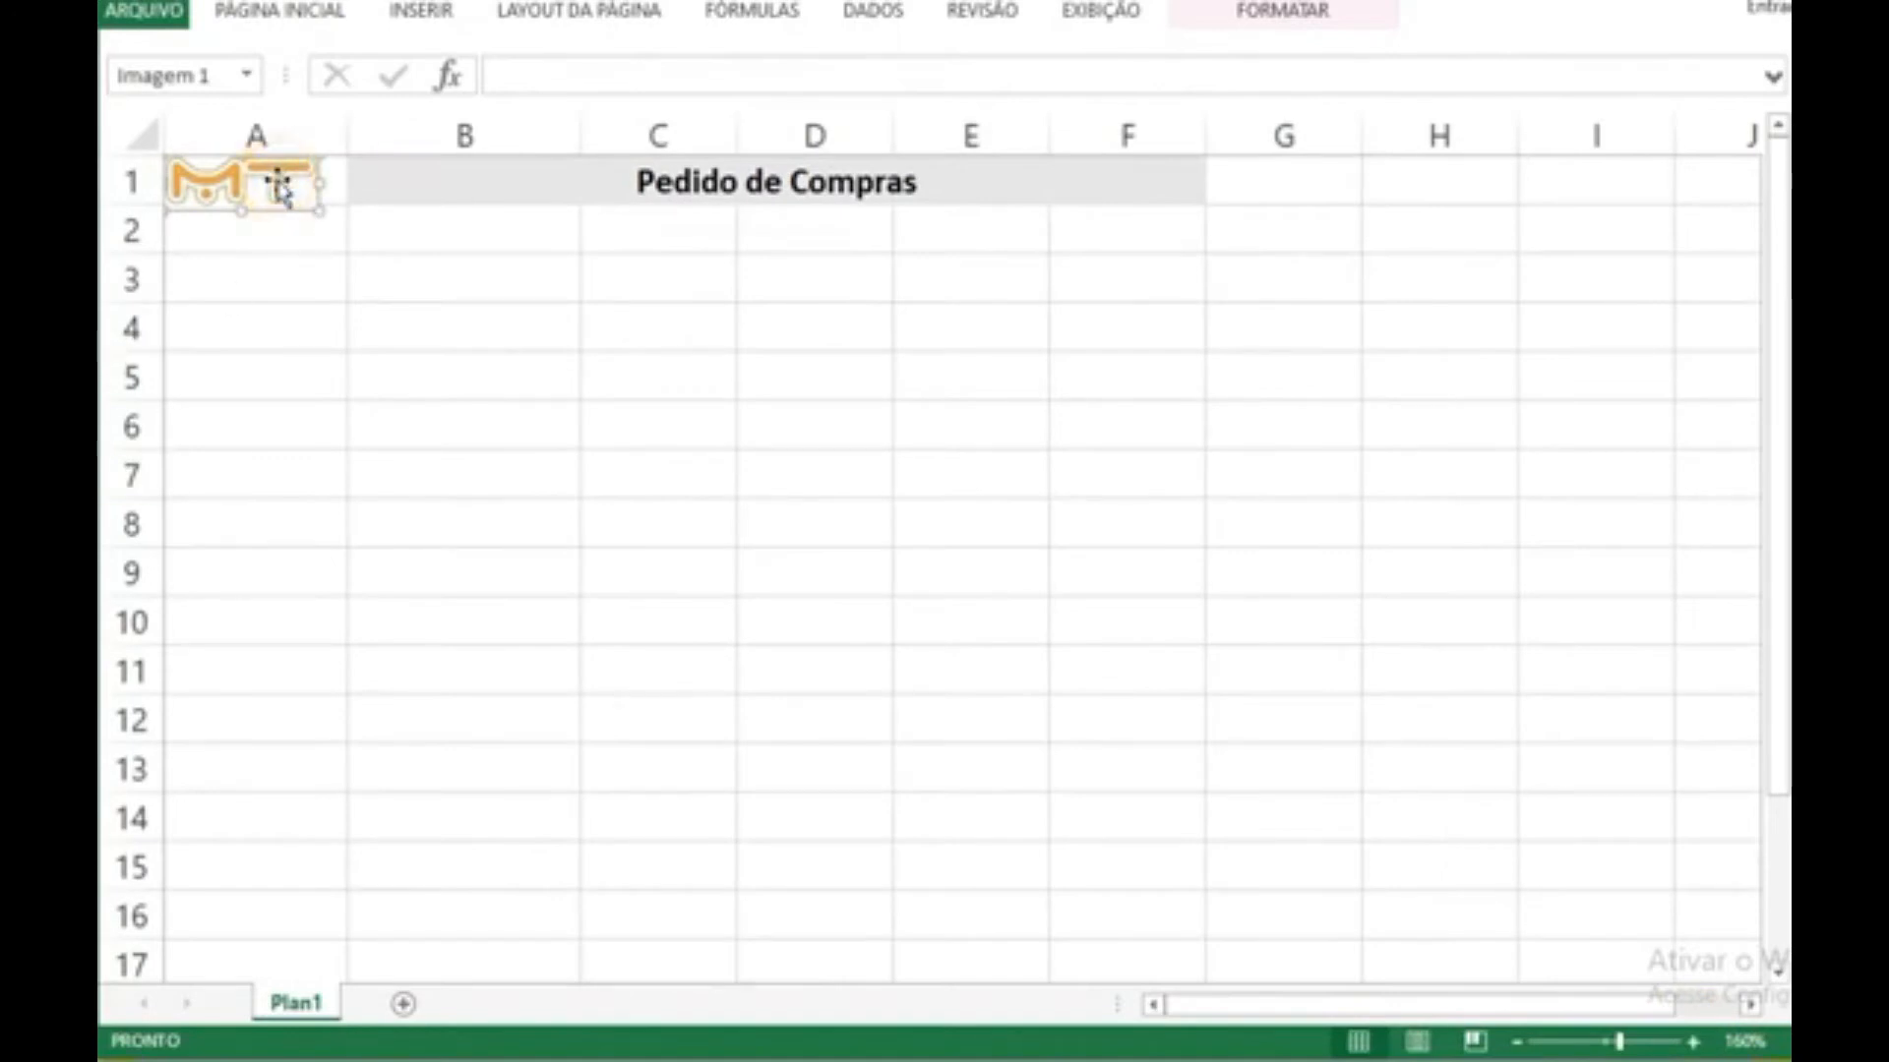
key("Right")
key("Right")
key("Right")
key("Right")
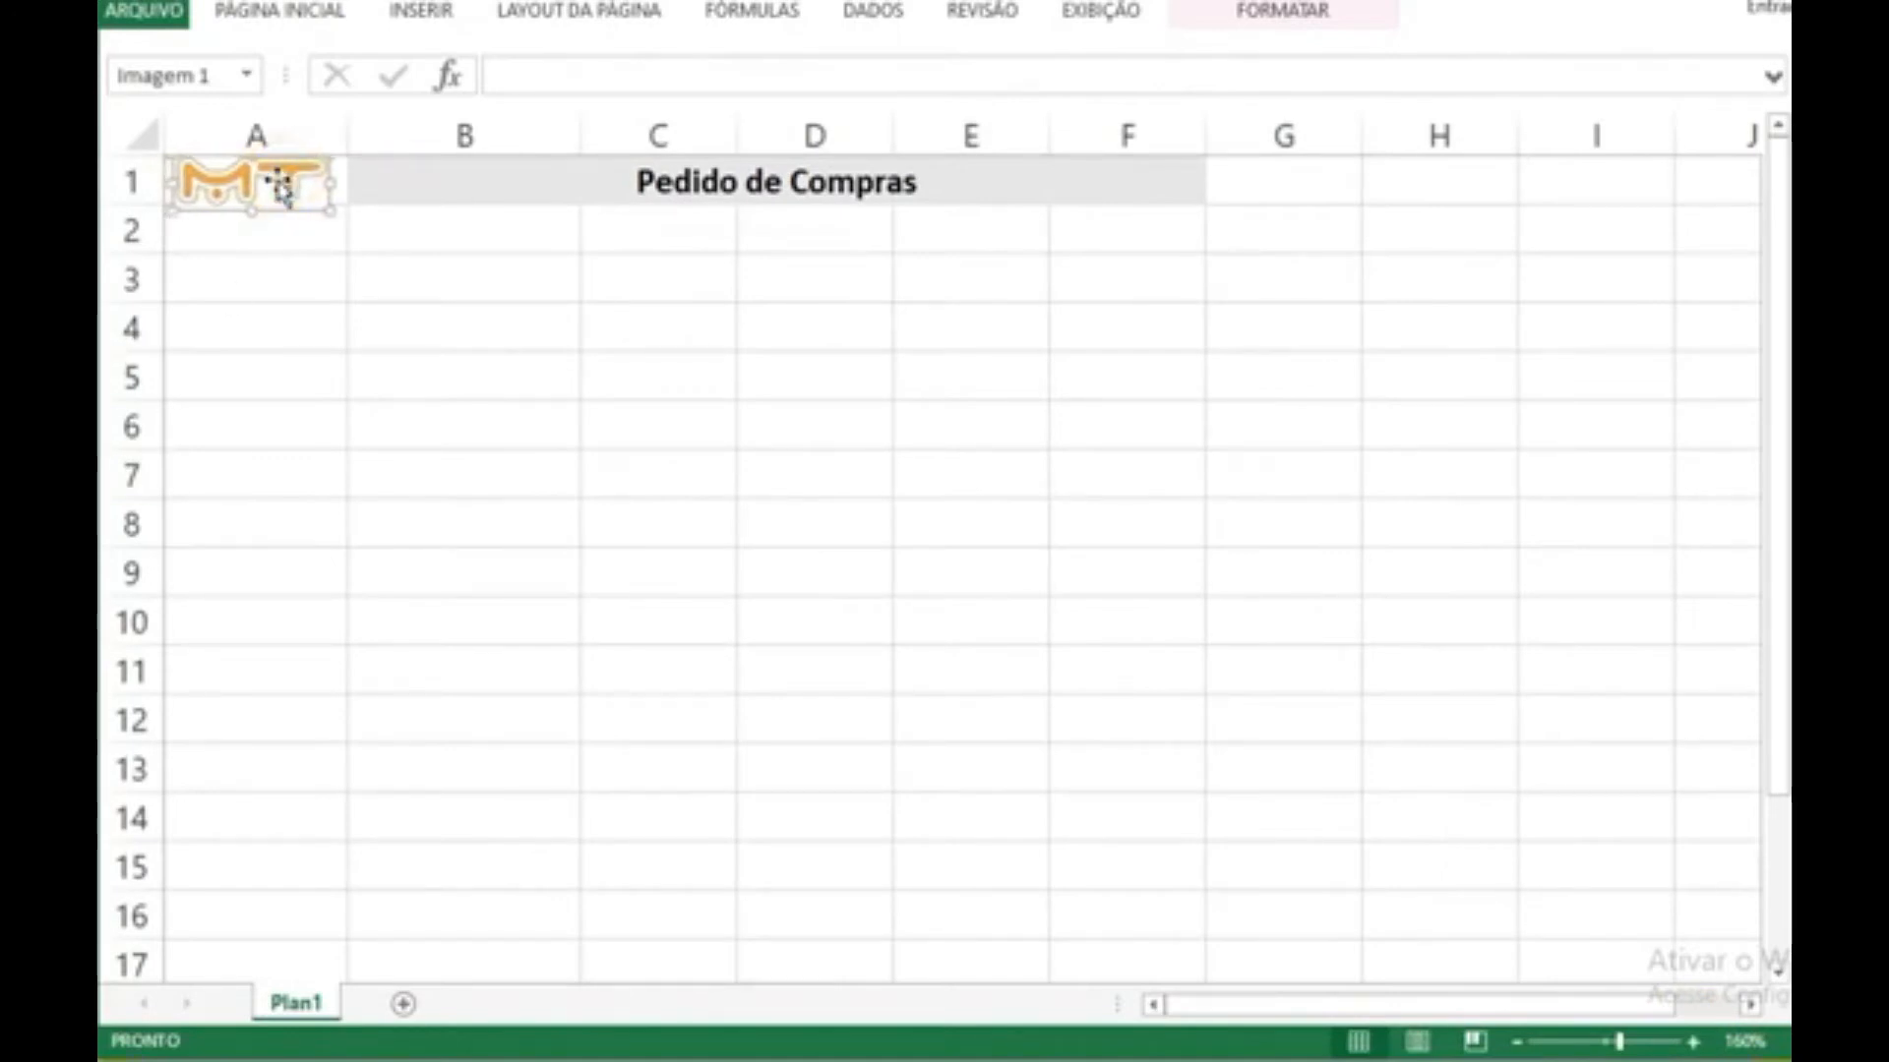
Step: Enter "Multiplique Treinamentos" in cell A2 and autofit column A to the text
left_click(279, 230)
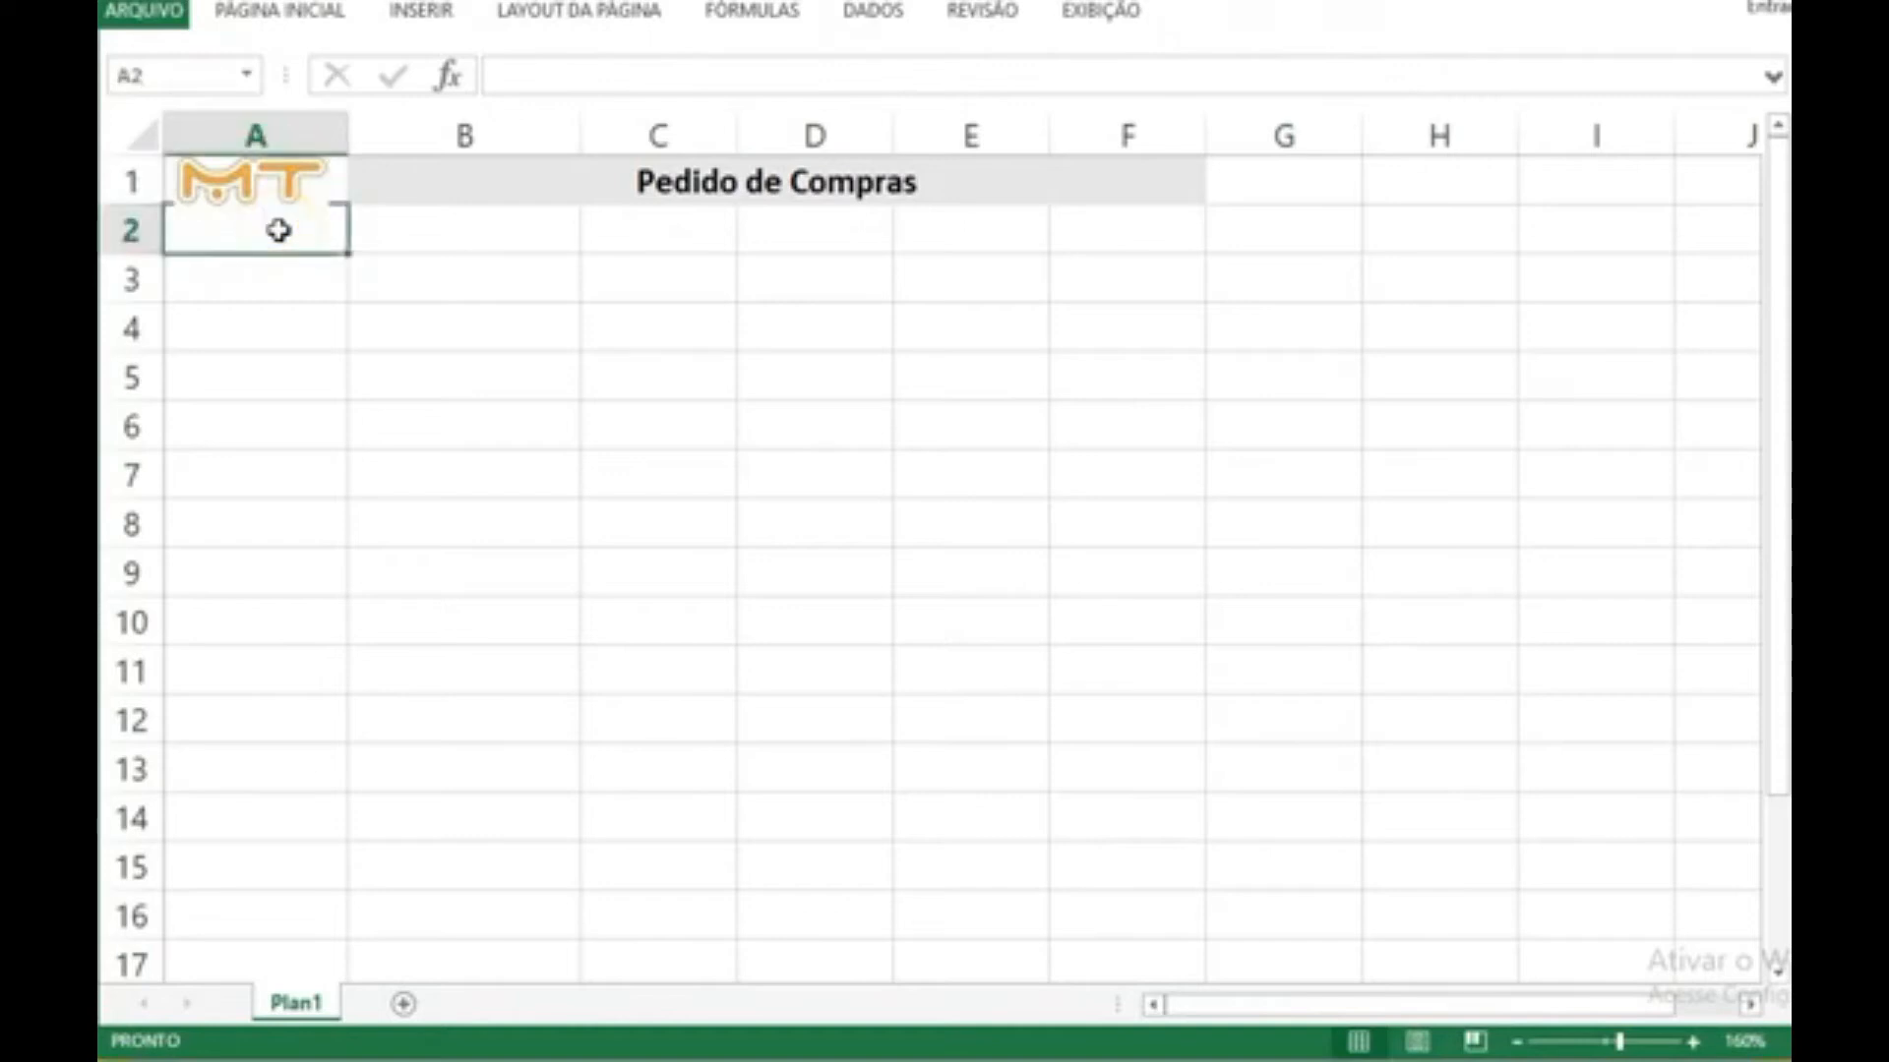
type("Mul")
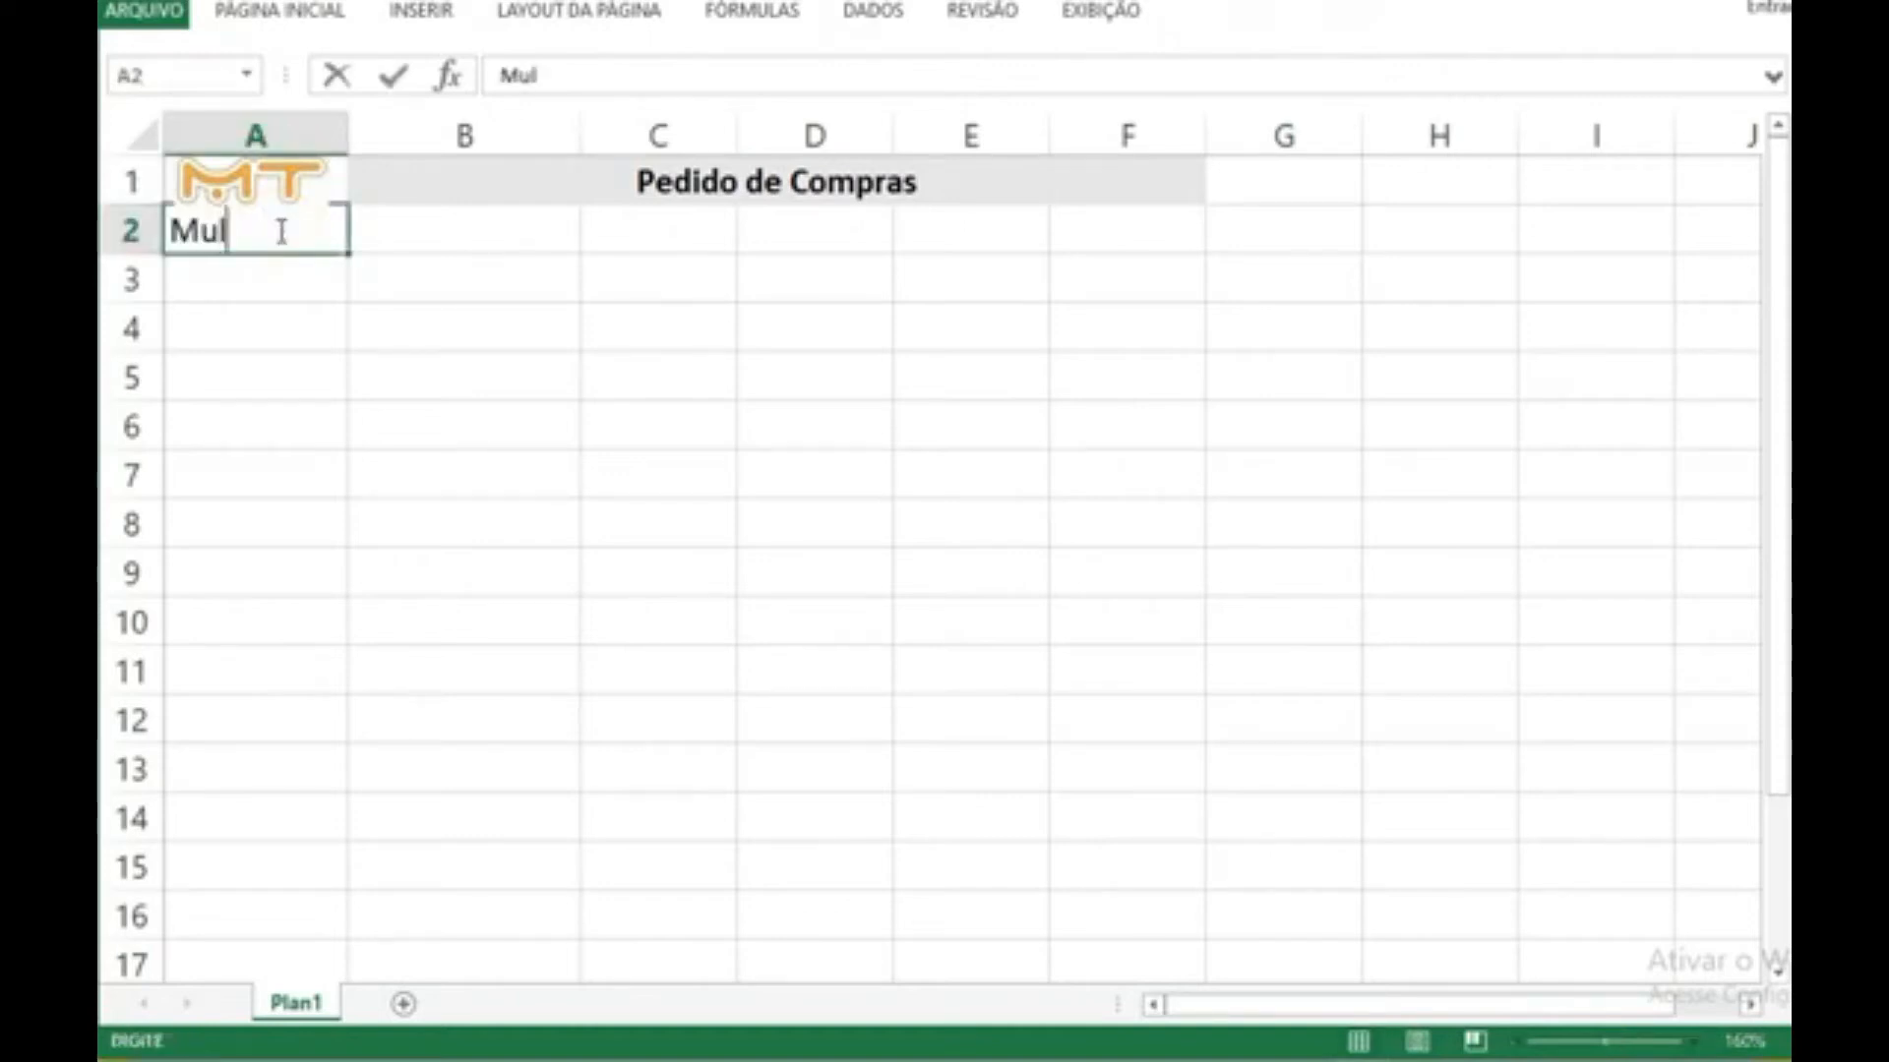
type("tipliqu")
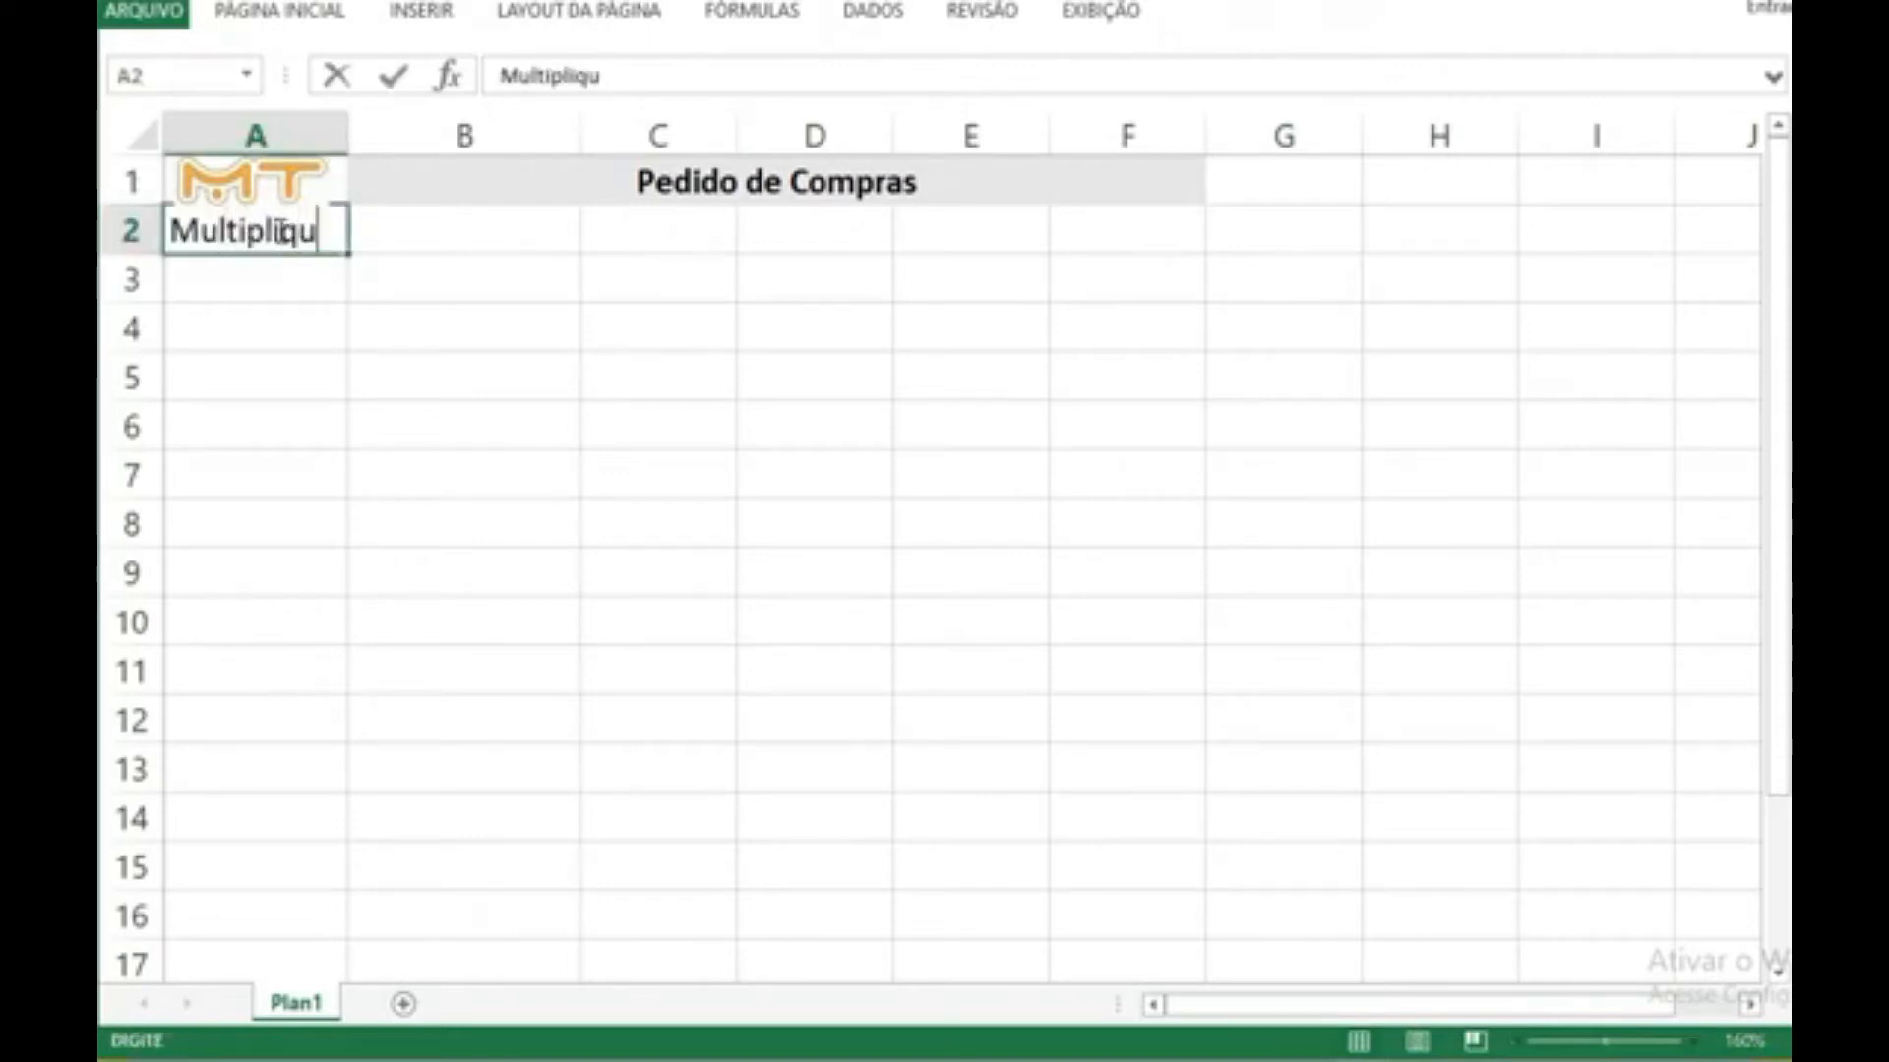
type("e Treinamentos")
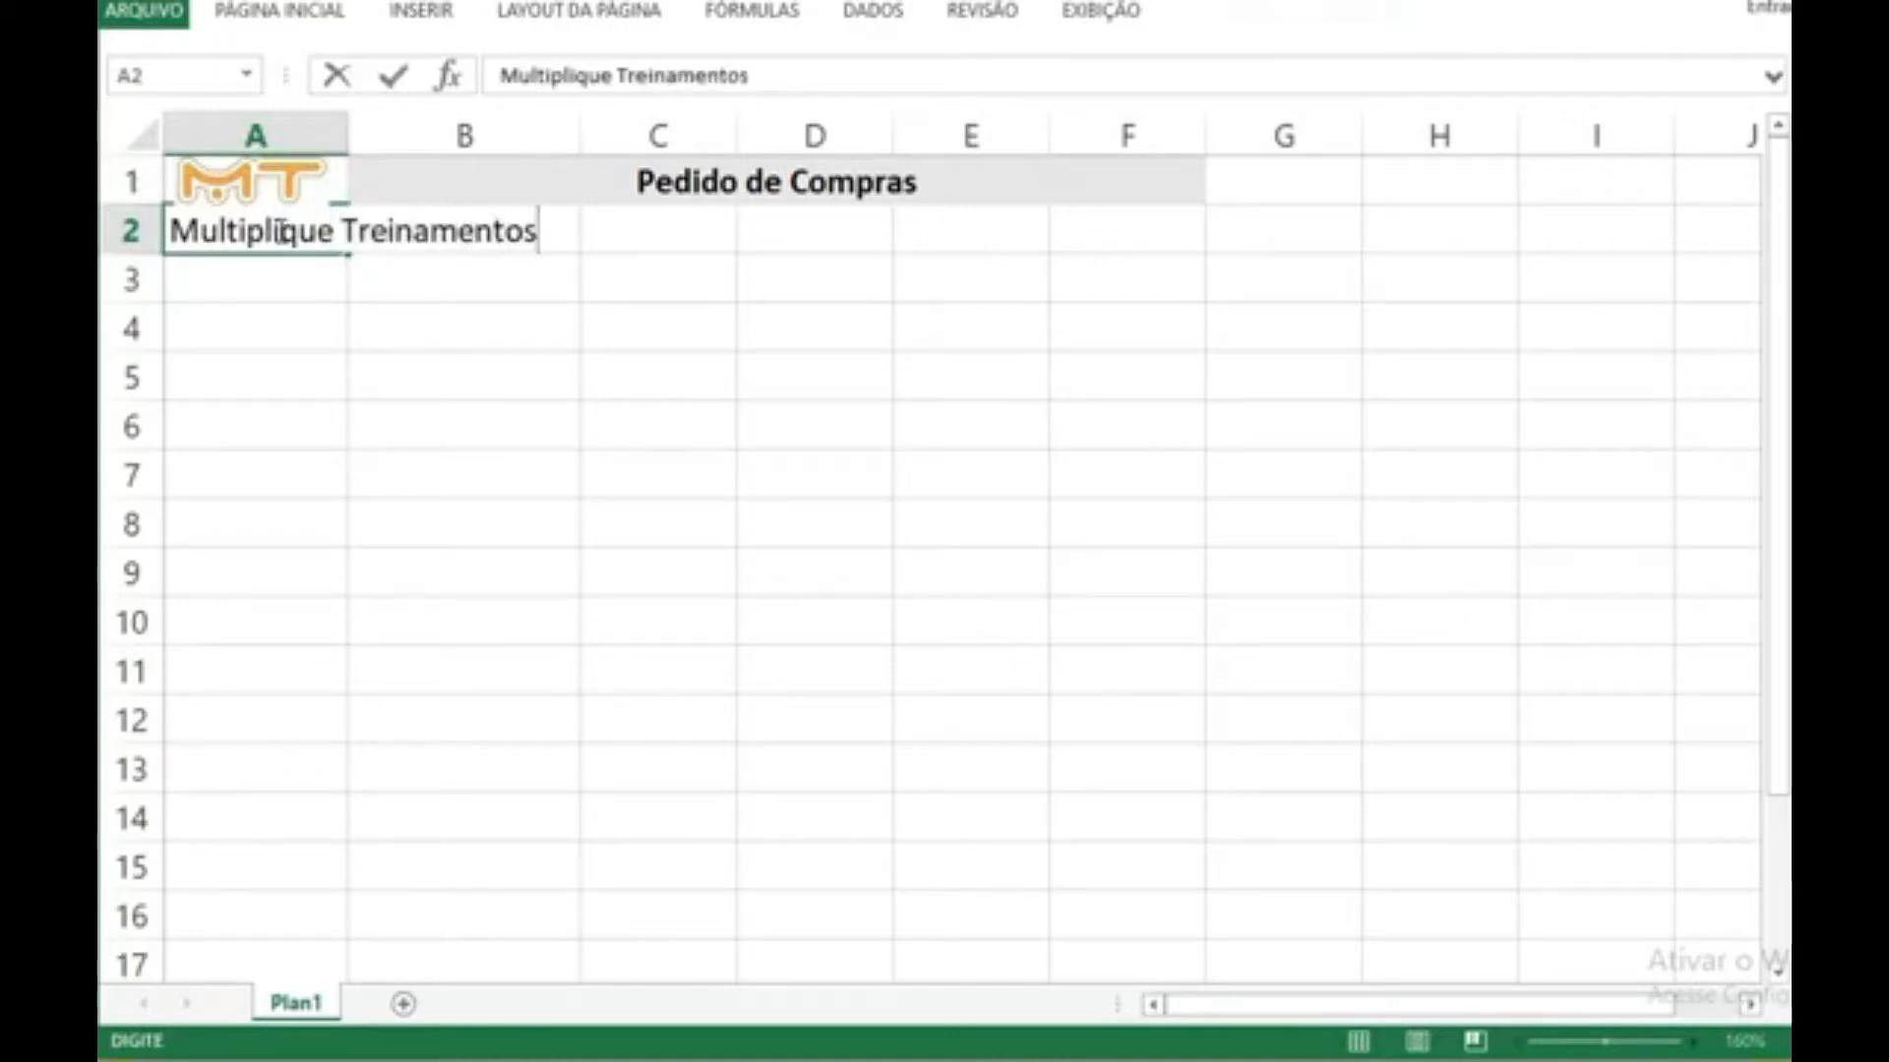
key("Return")
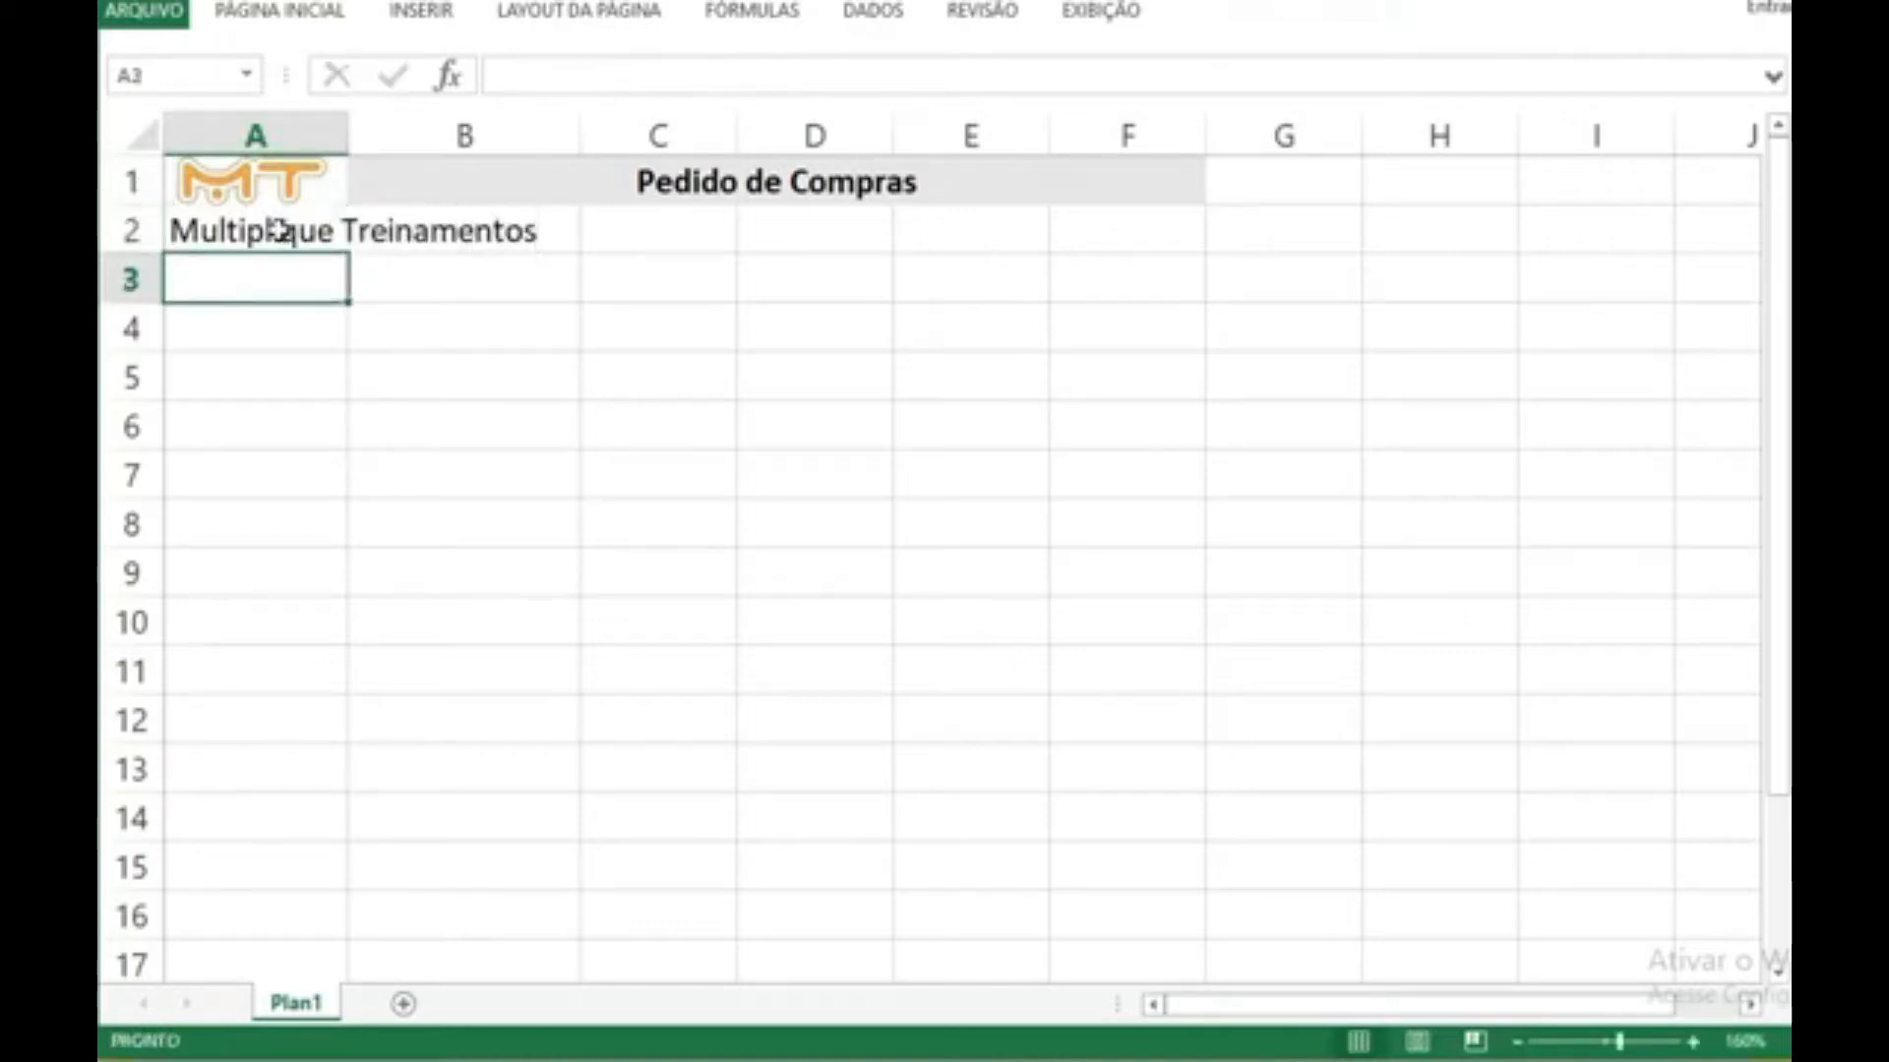
double_click(350, 126)
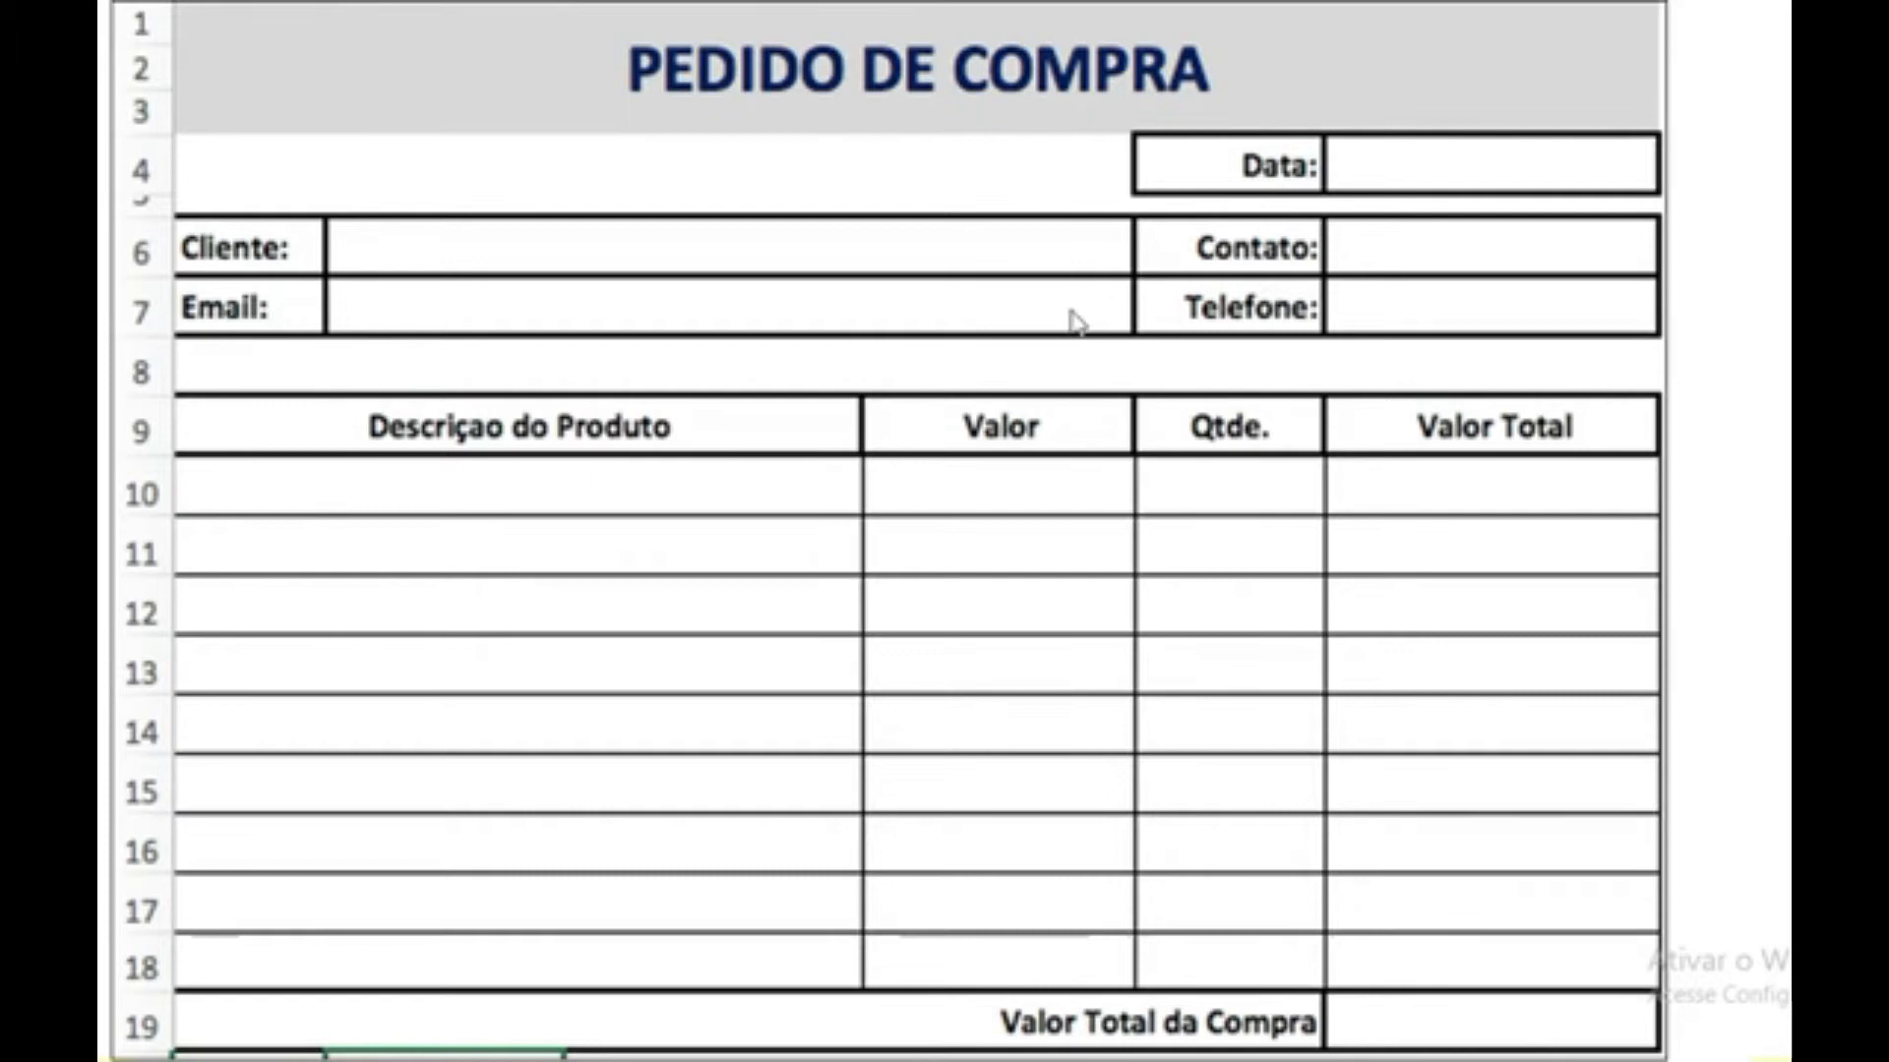
key("alt+Tab")
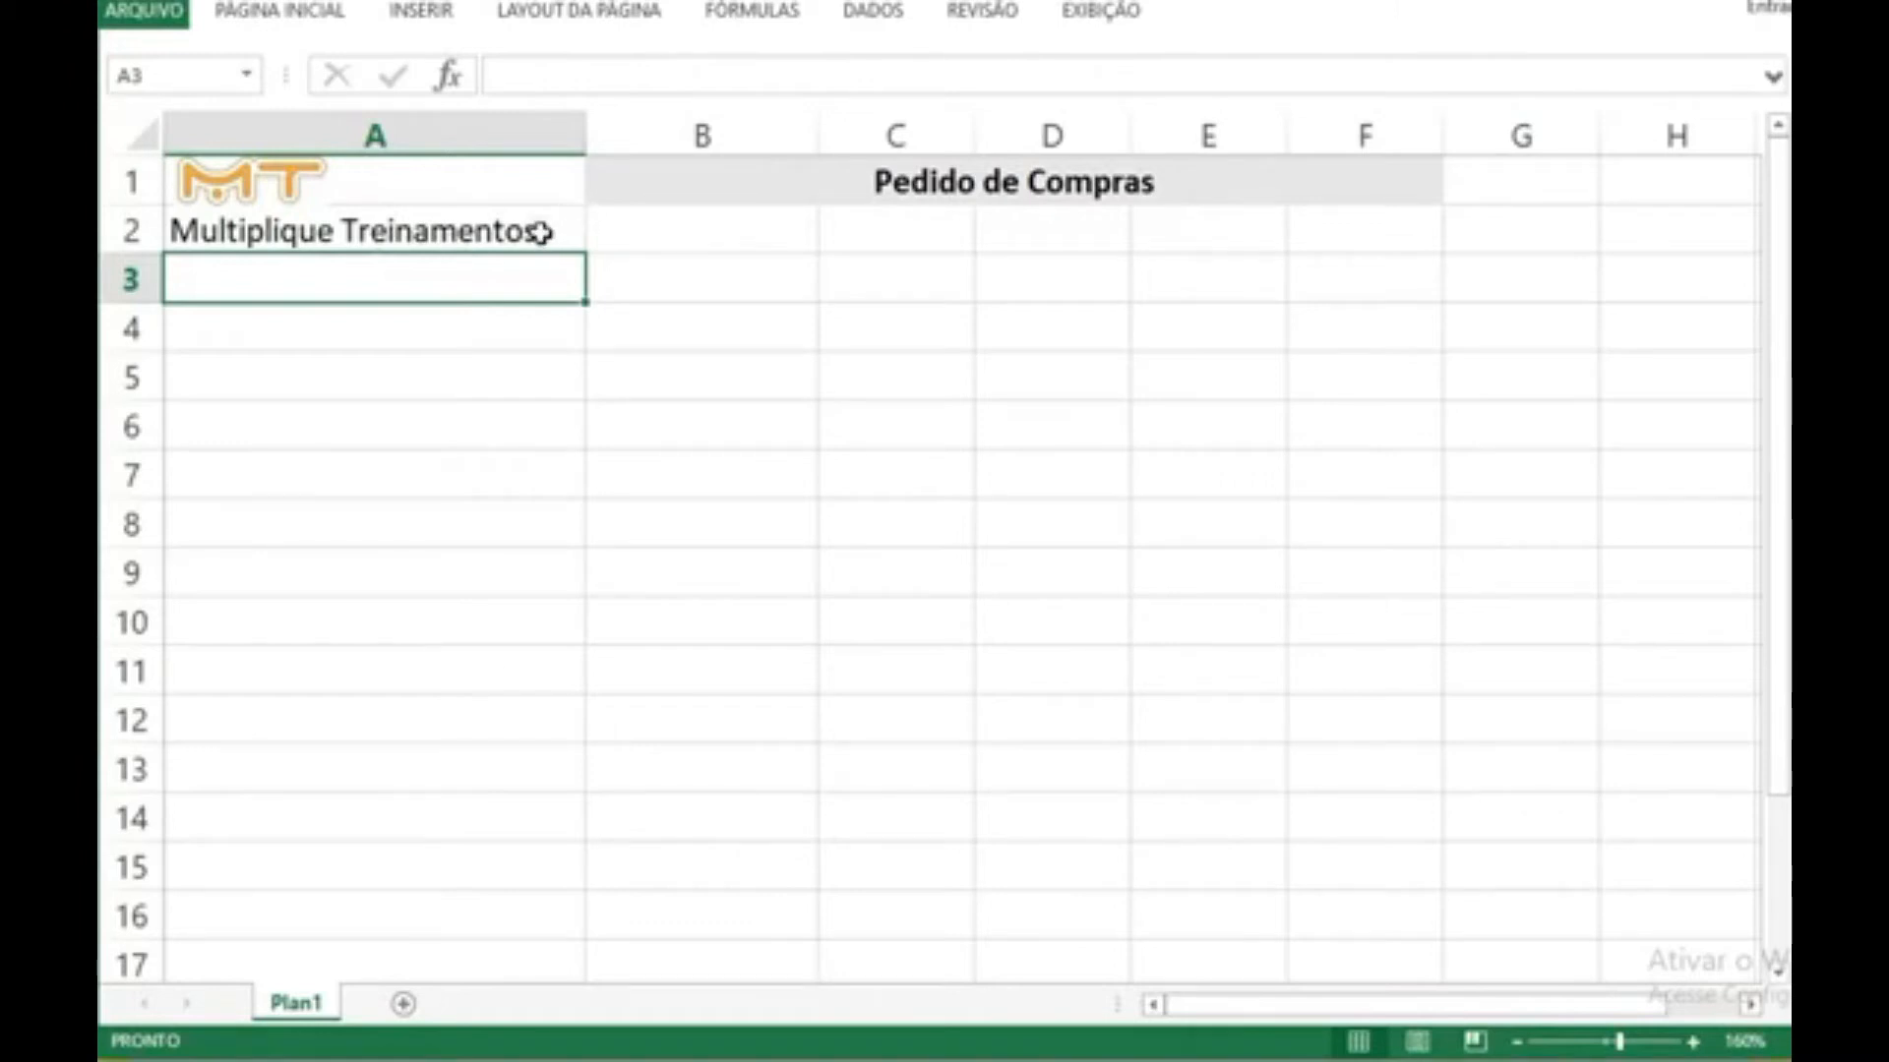
Step: Set the font size of the company name in cell A2 to 10 and narrow column A to suit
key("Up")
left_click(273, 14)
left_click(489, 64)
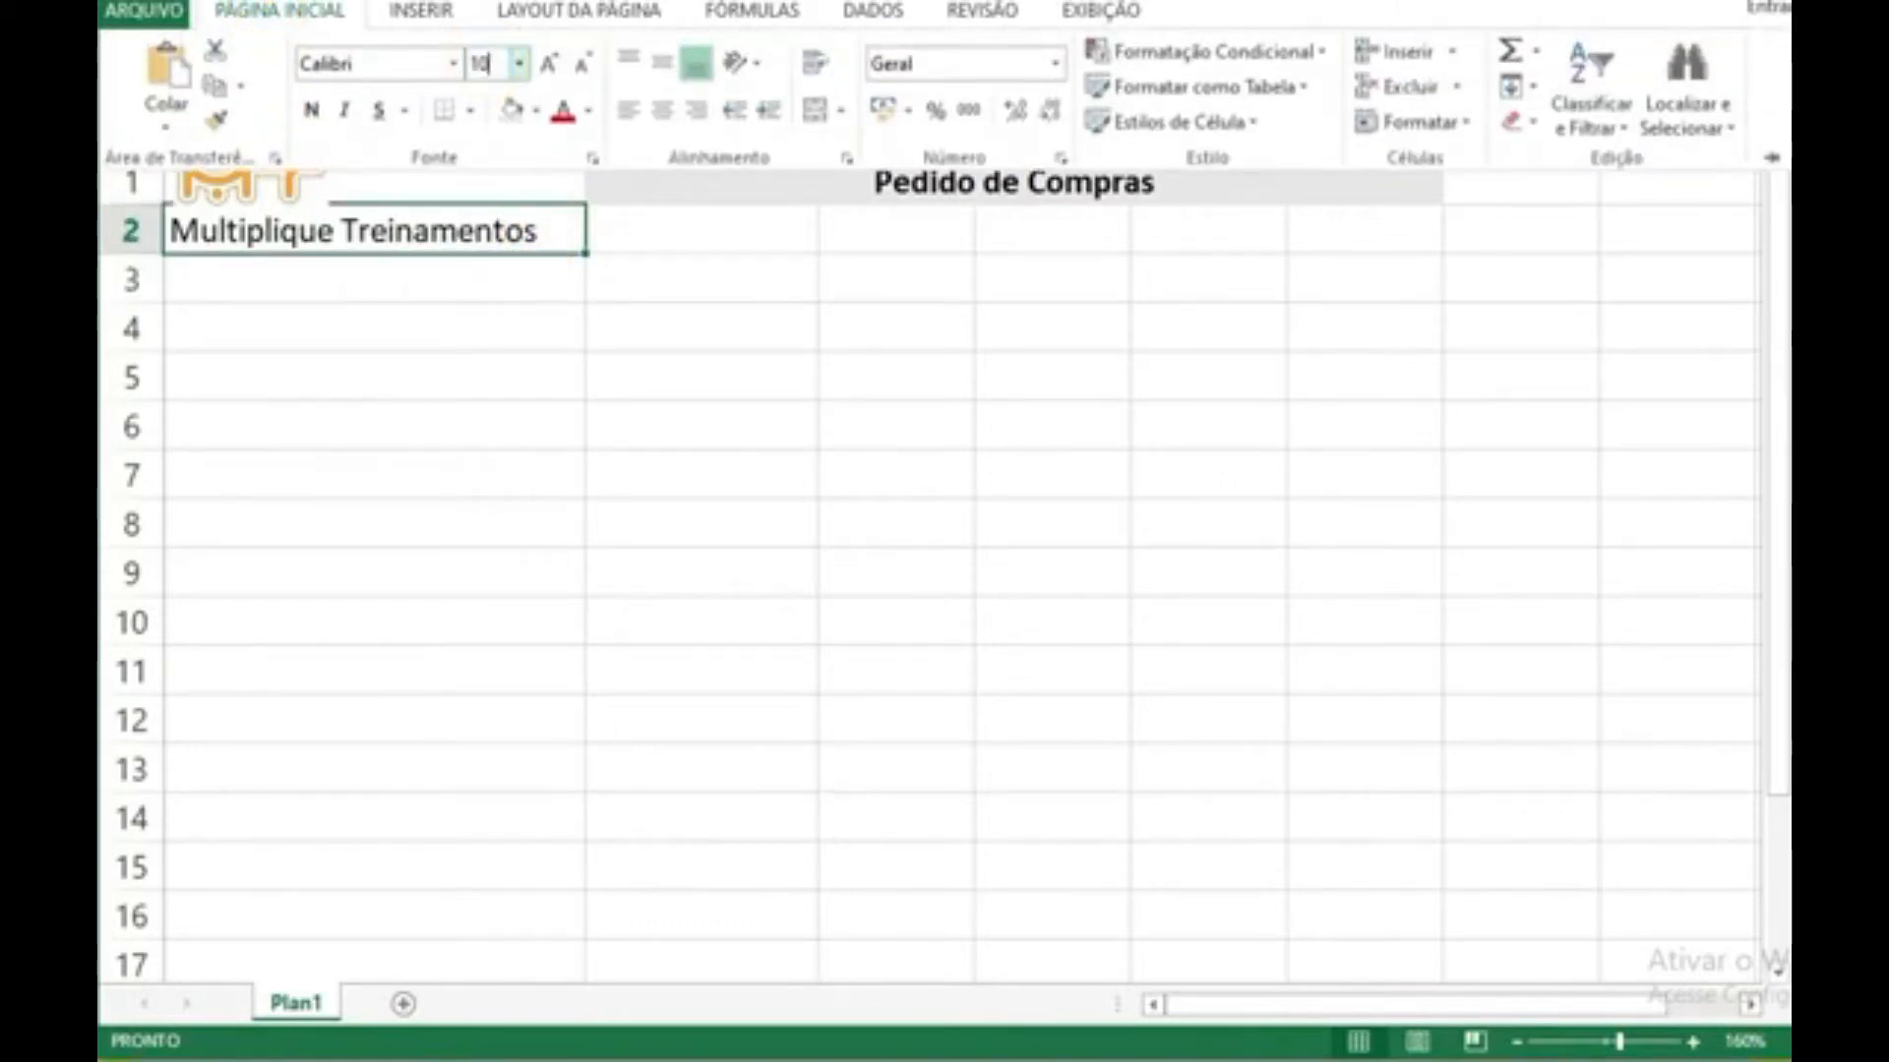
key("Return")
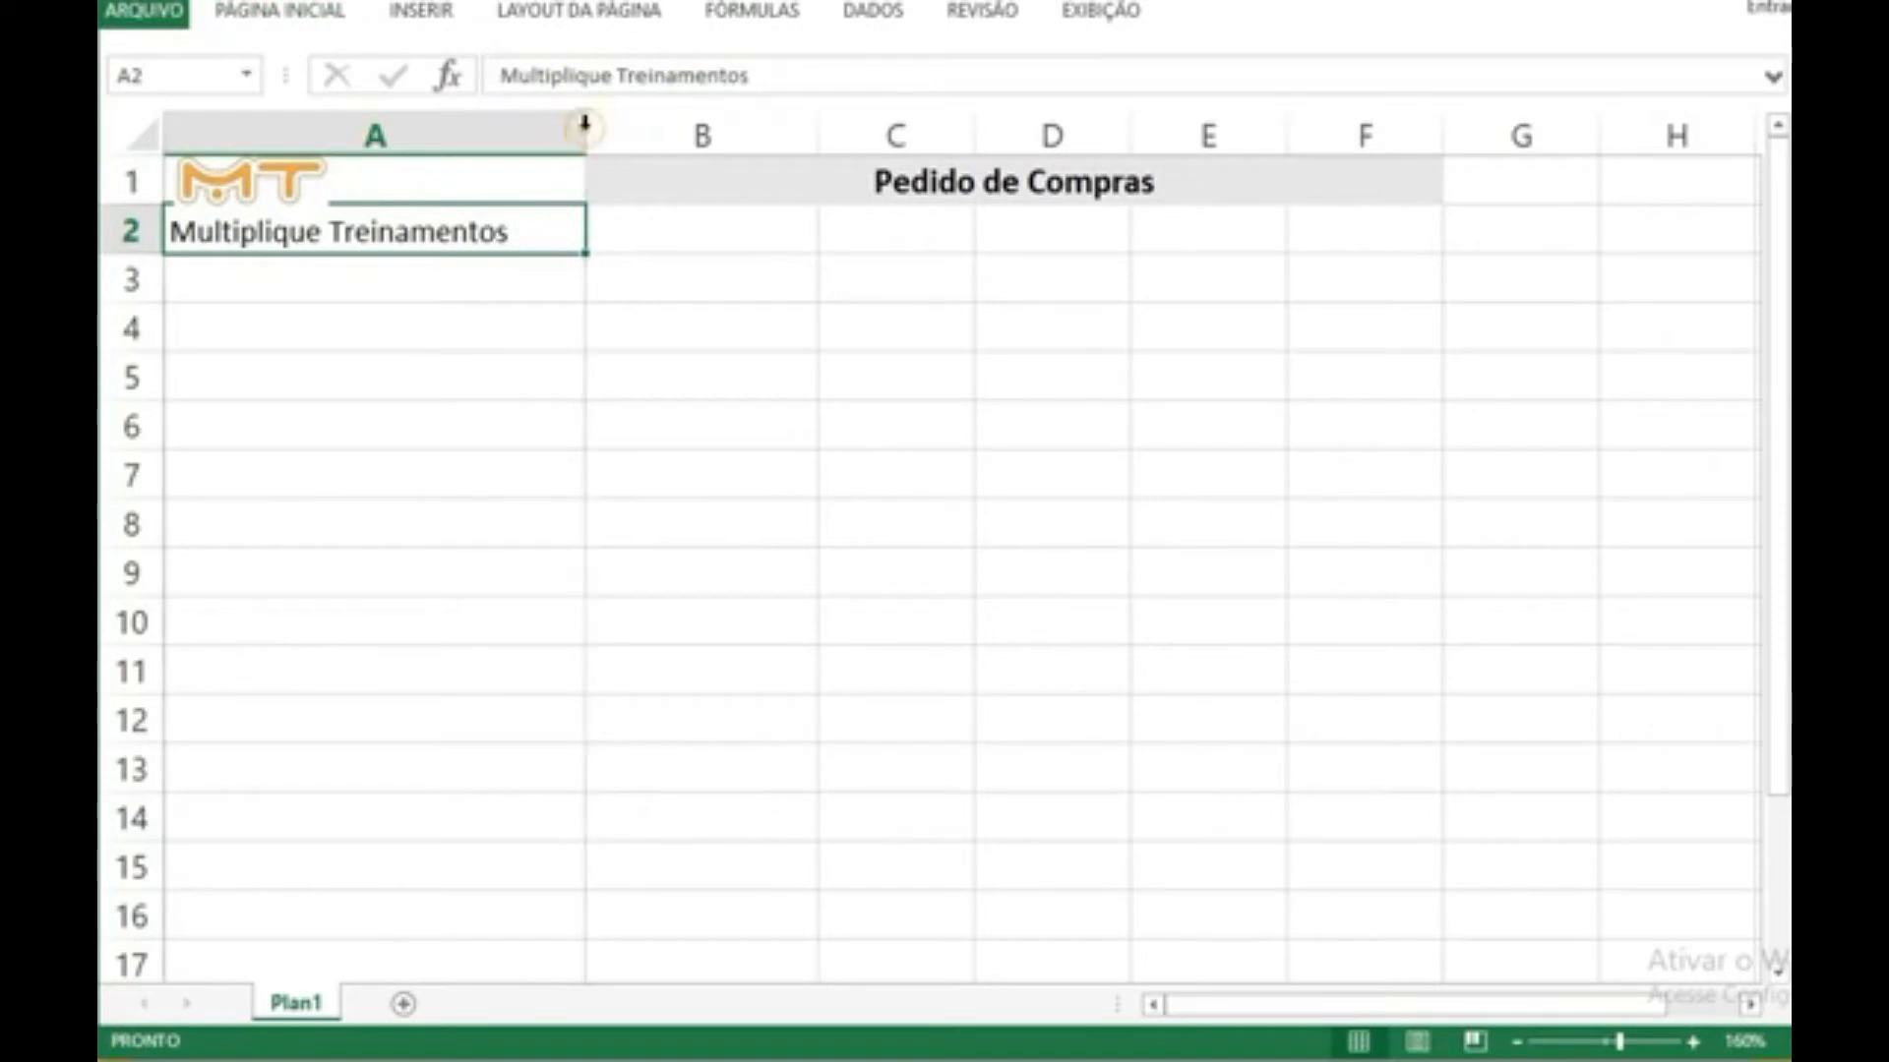
left_click_drag(585, 126, 539, 128)
left_click(362, 374)
Step: Reduce the logo picture's height slightly so that it fits inside cell A1
left_click(252, 199)
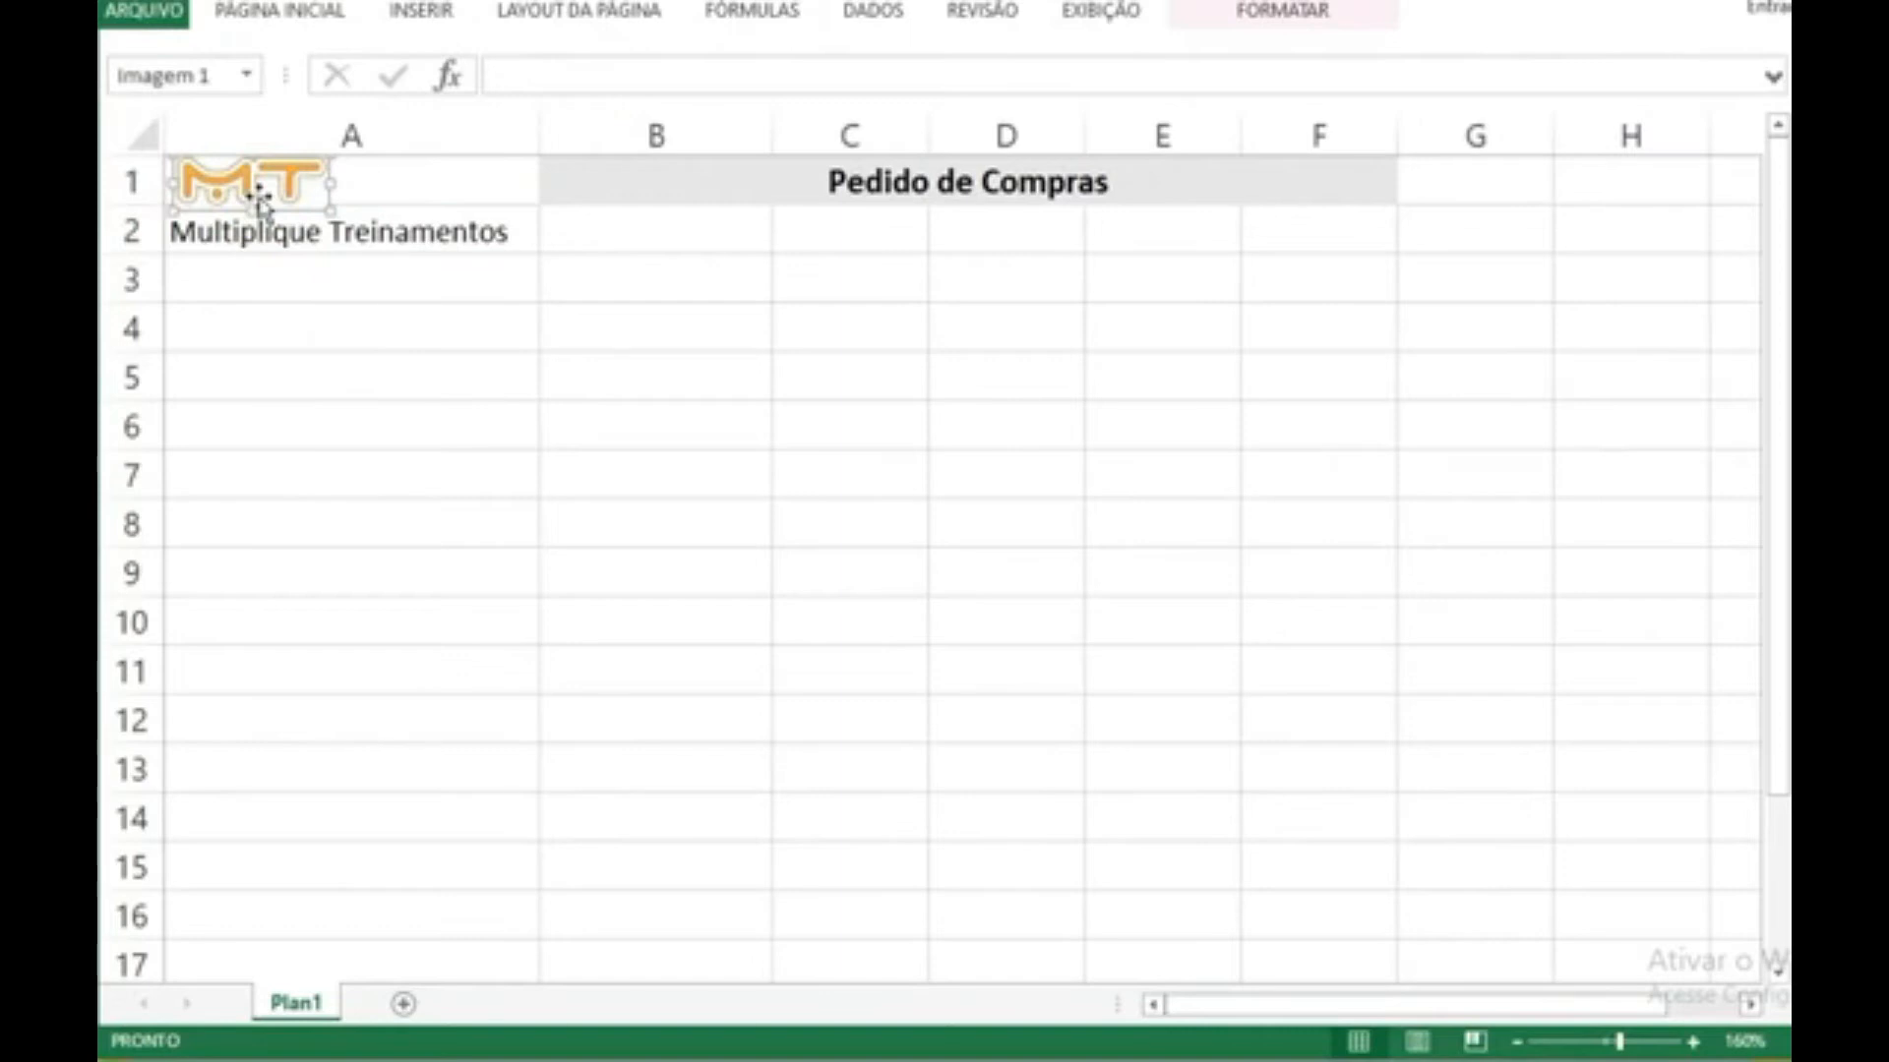
left_click(1308, 14)
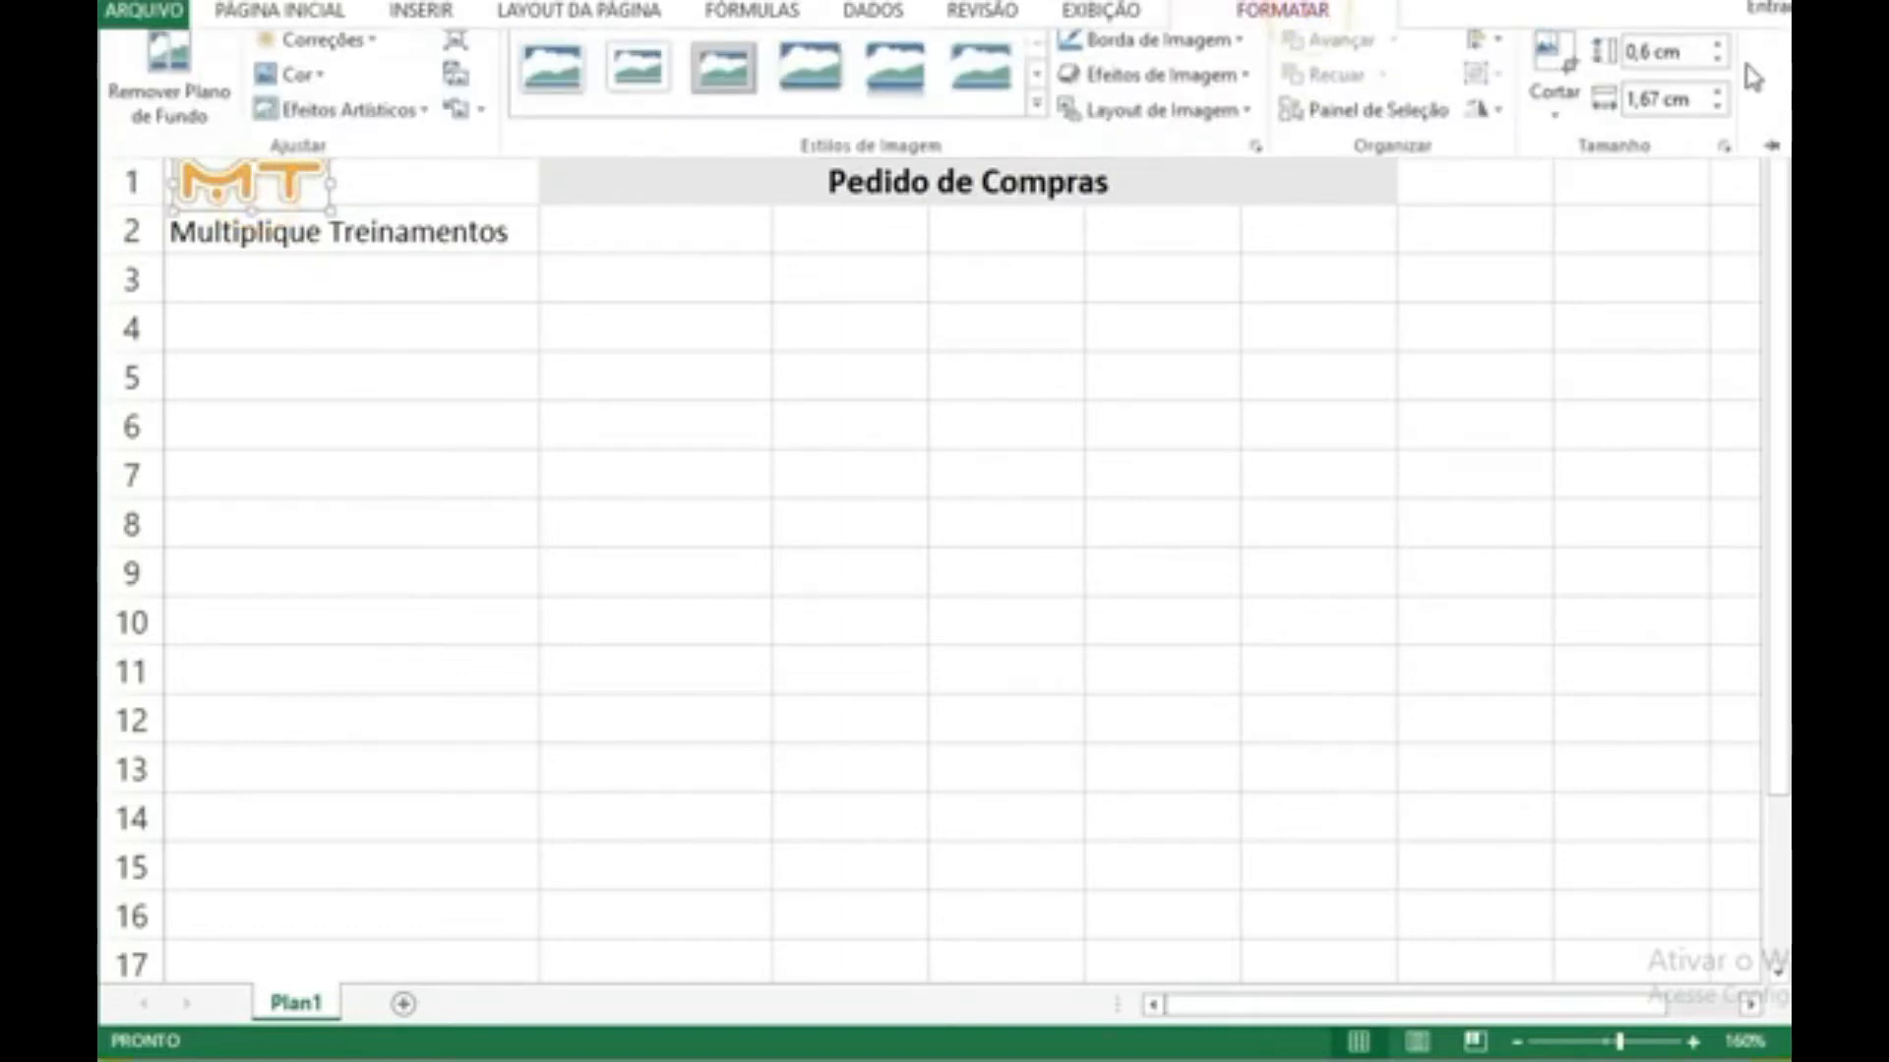
left_click(1717, 71)
left_click(1717, 71)
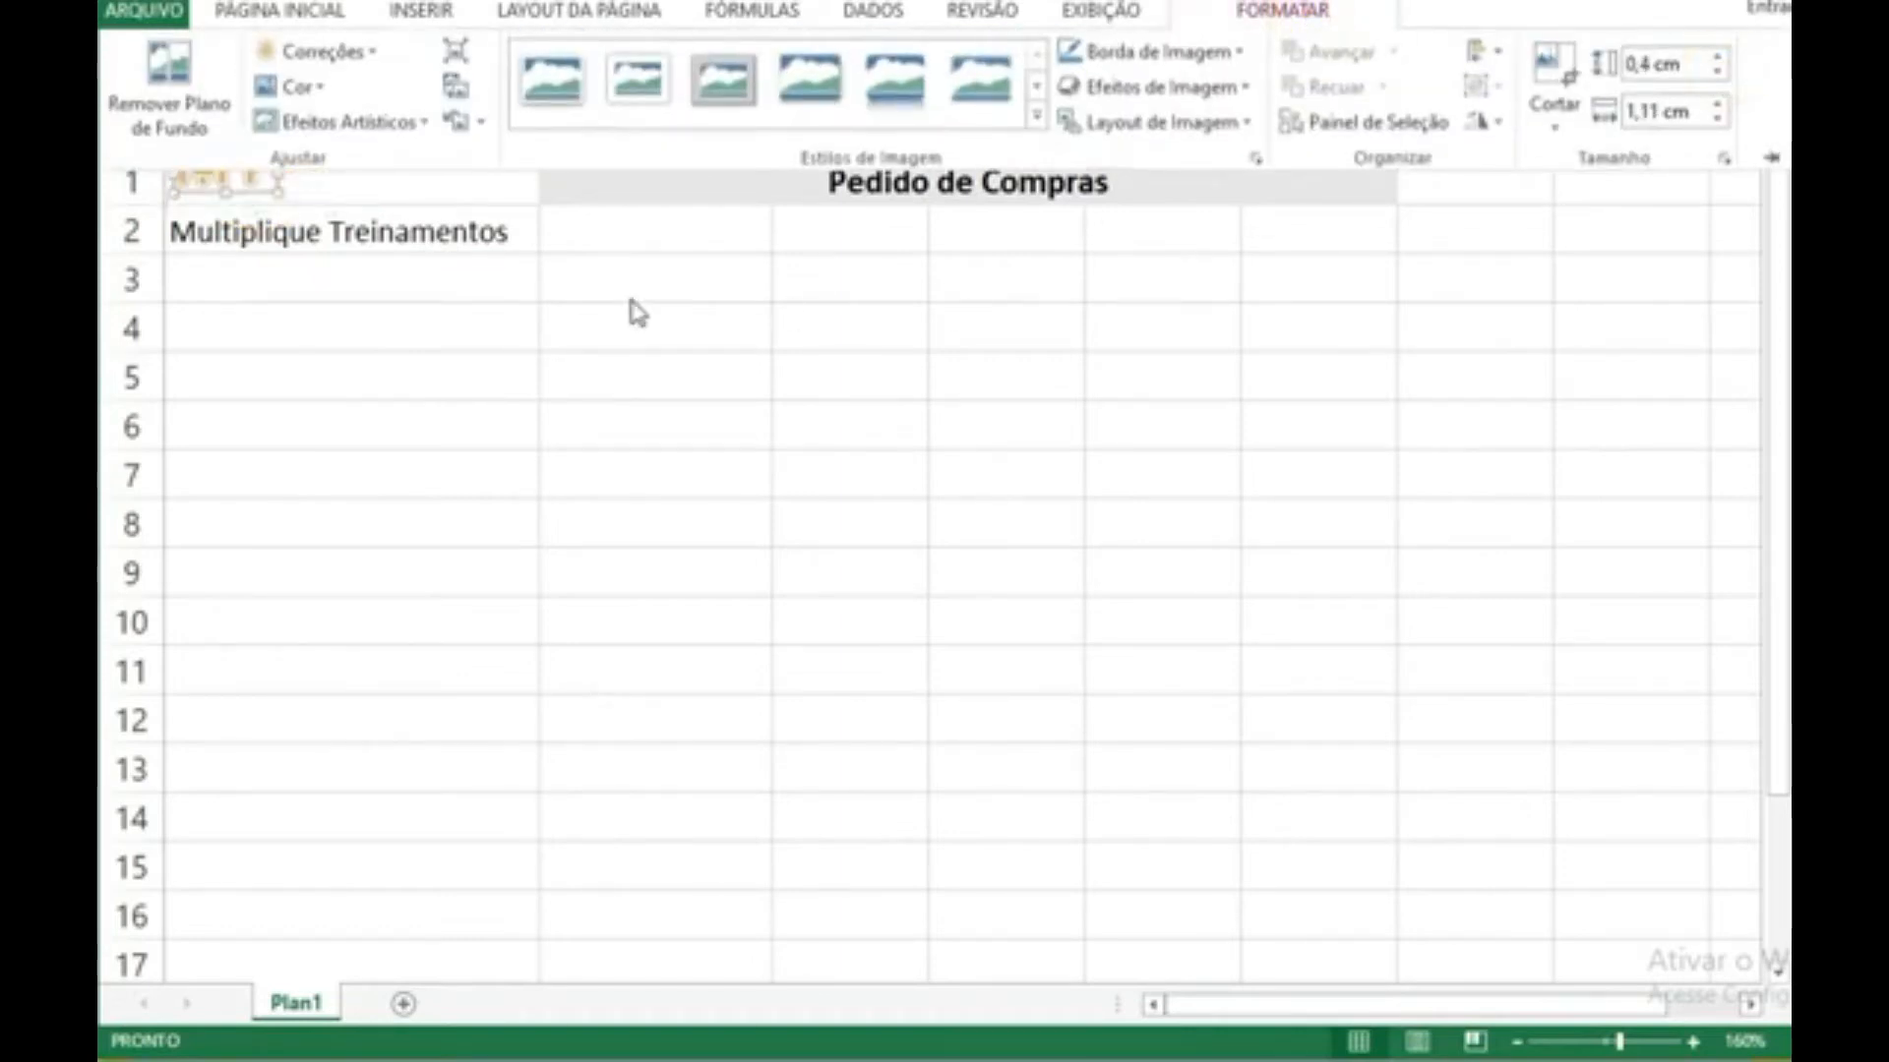
left_click(1716, 56)
left_click(527, 288)
Step: Enter the labels "Email" in cell B2 and "Telefone" in cell C2
left_click(566, 236)
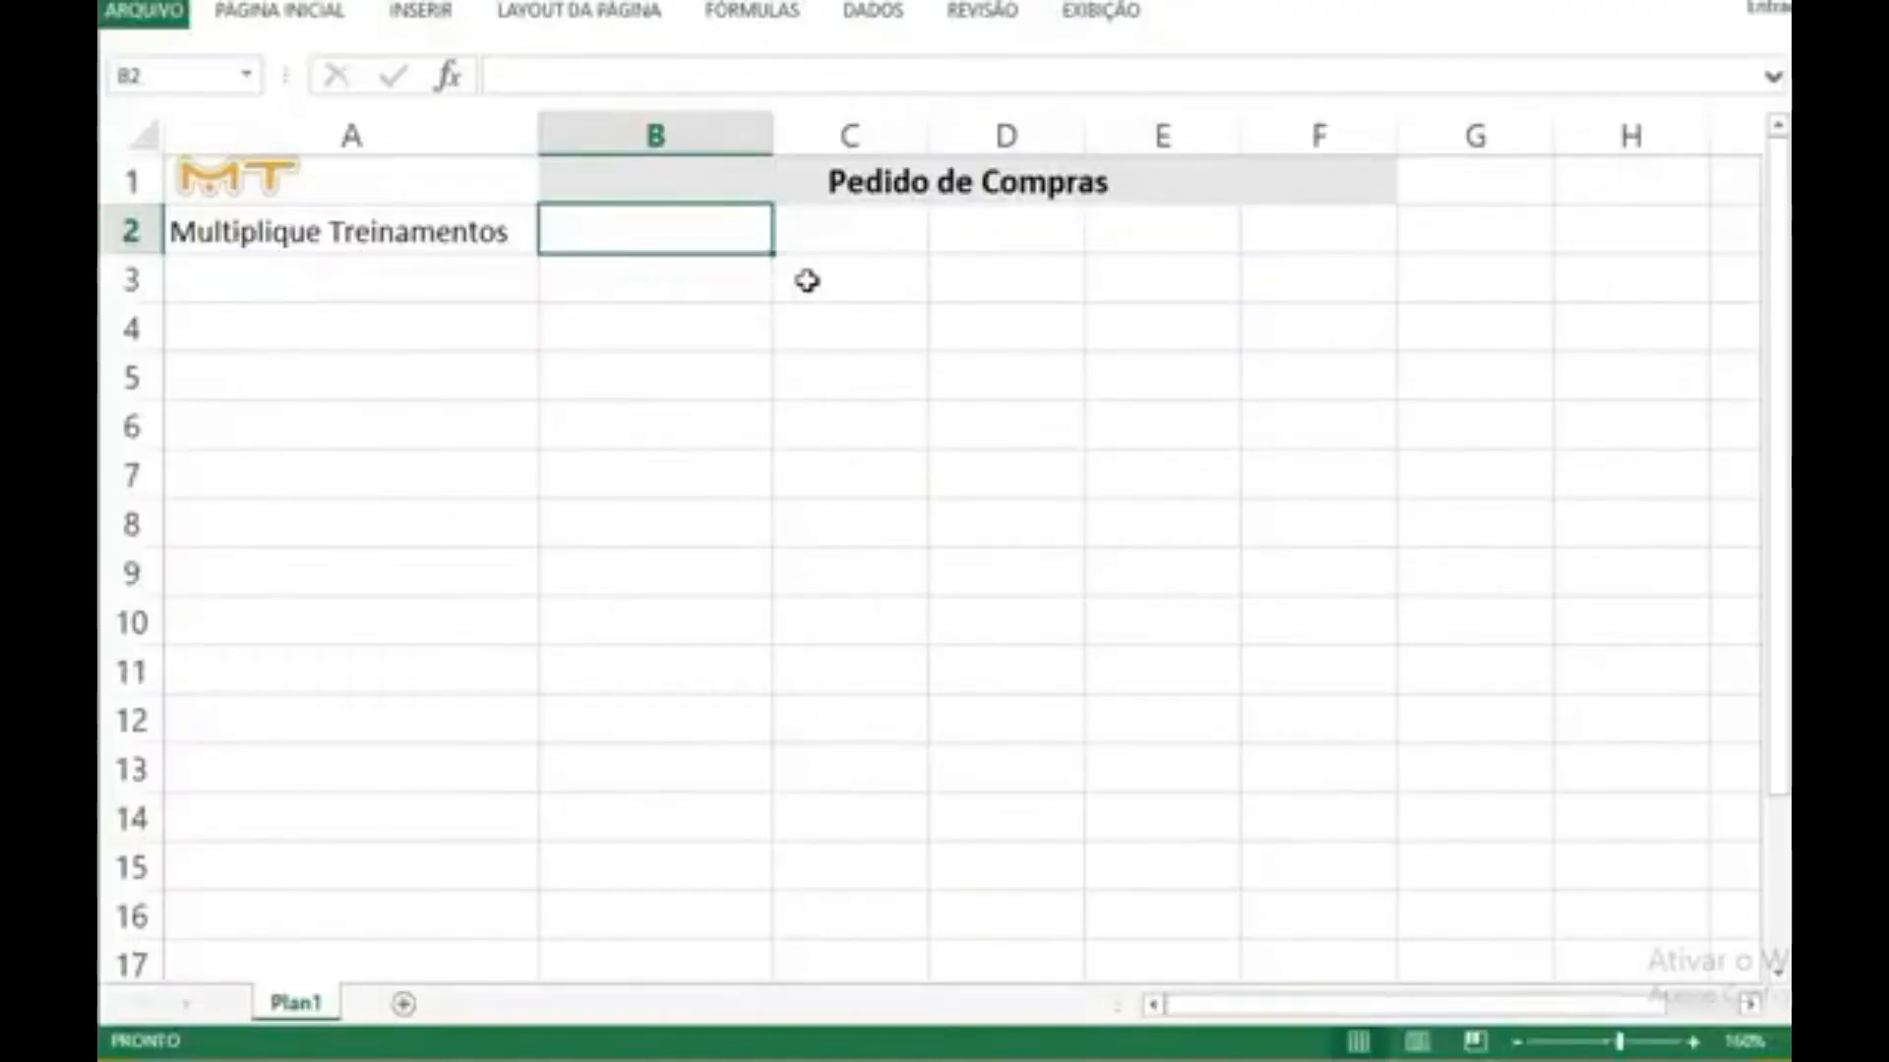
type("Email")
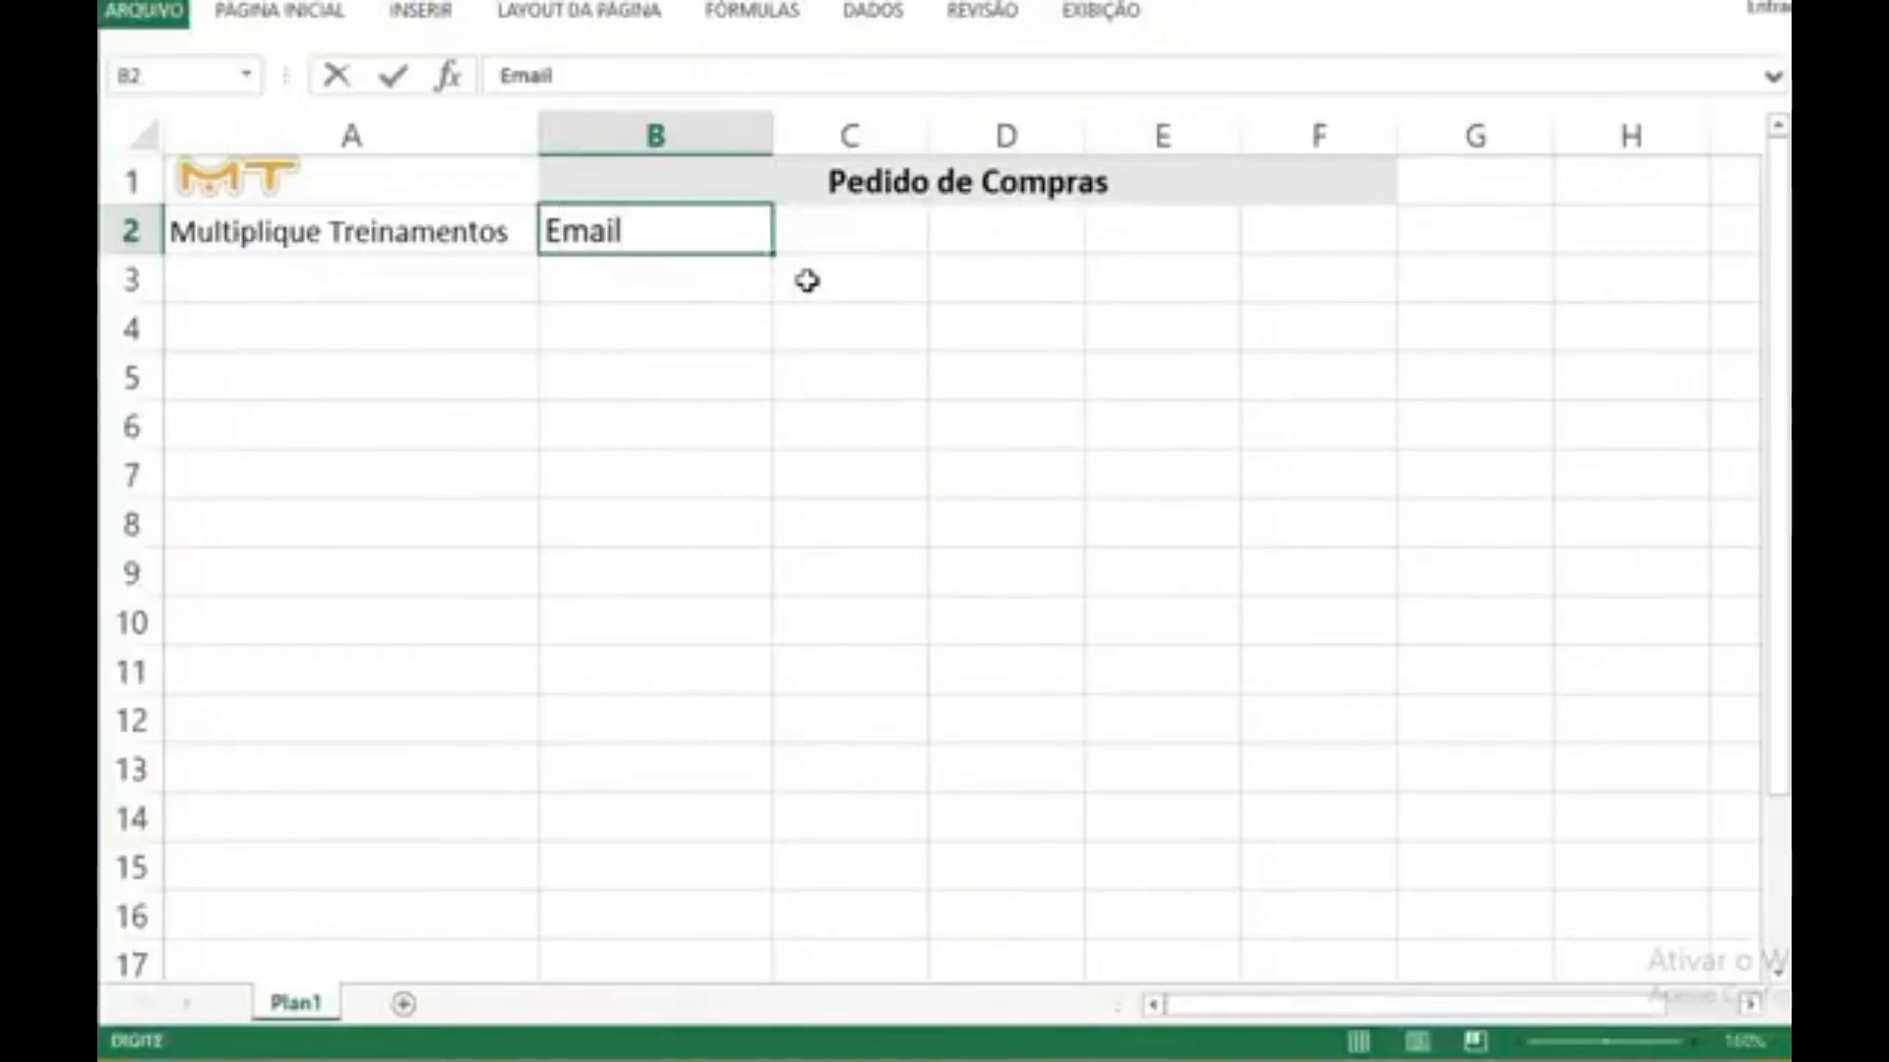
key("Tab")
type("Telefone")
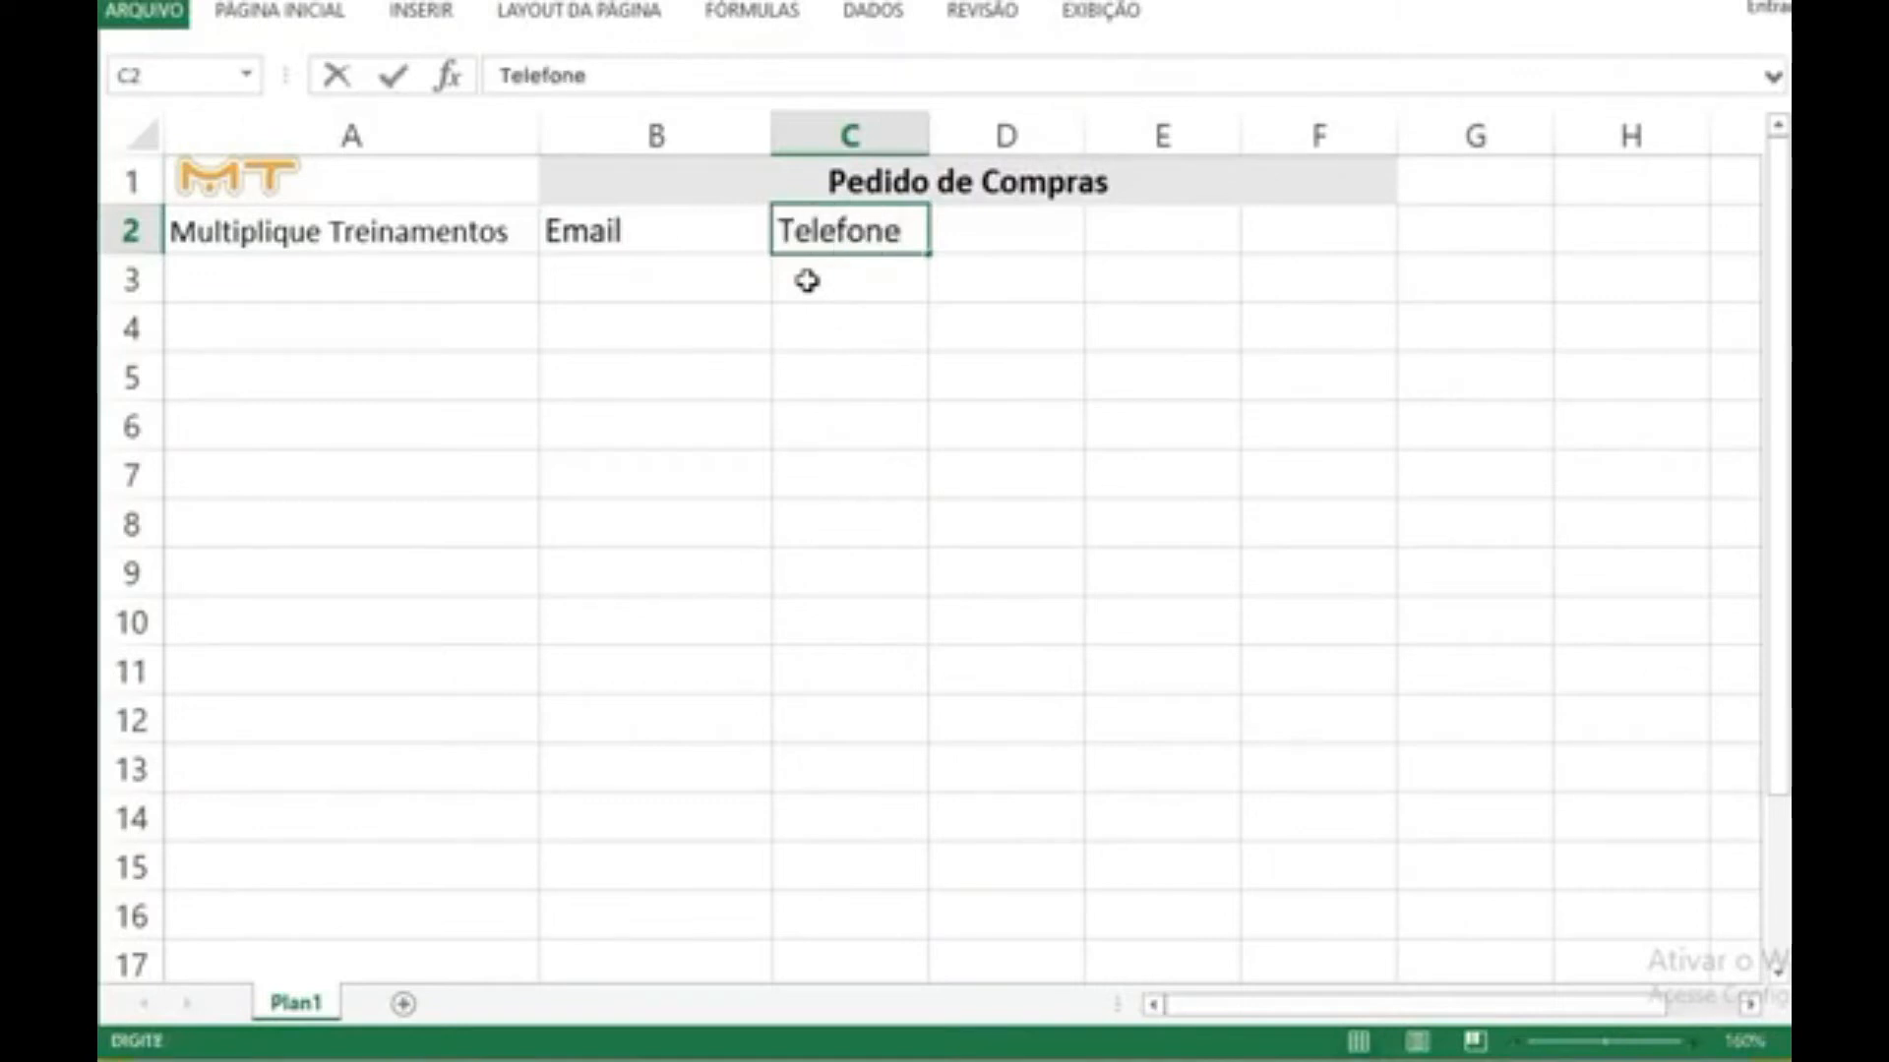
left_click(806, 281)
Step: Enter the label "Responsável:" in cell A3, below the company name
key("Left")
key("Left")
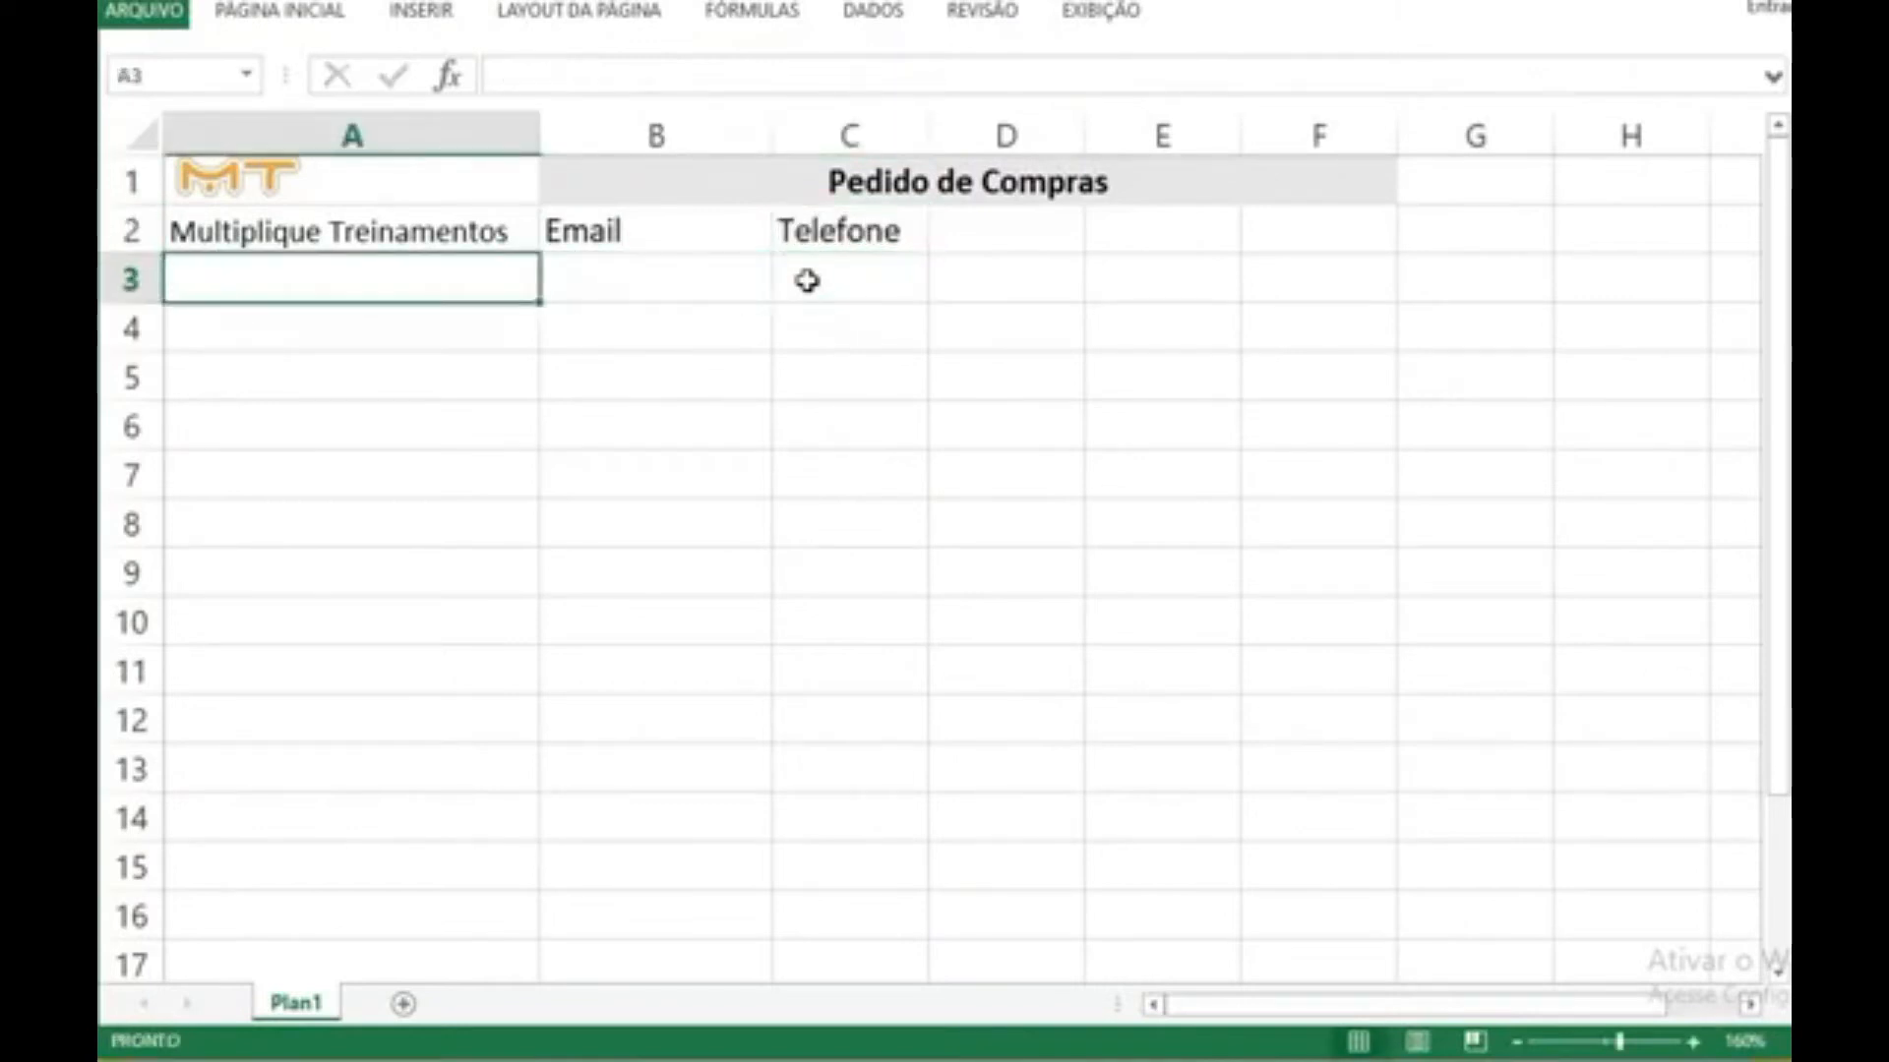
type("Responsá")
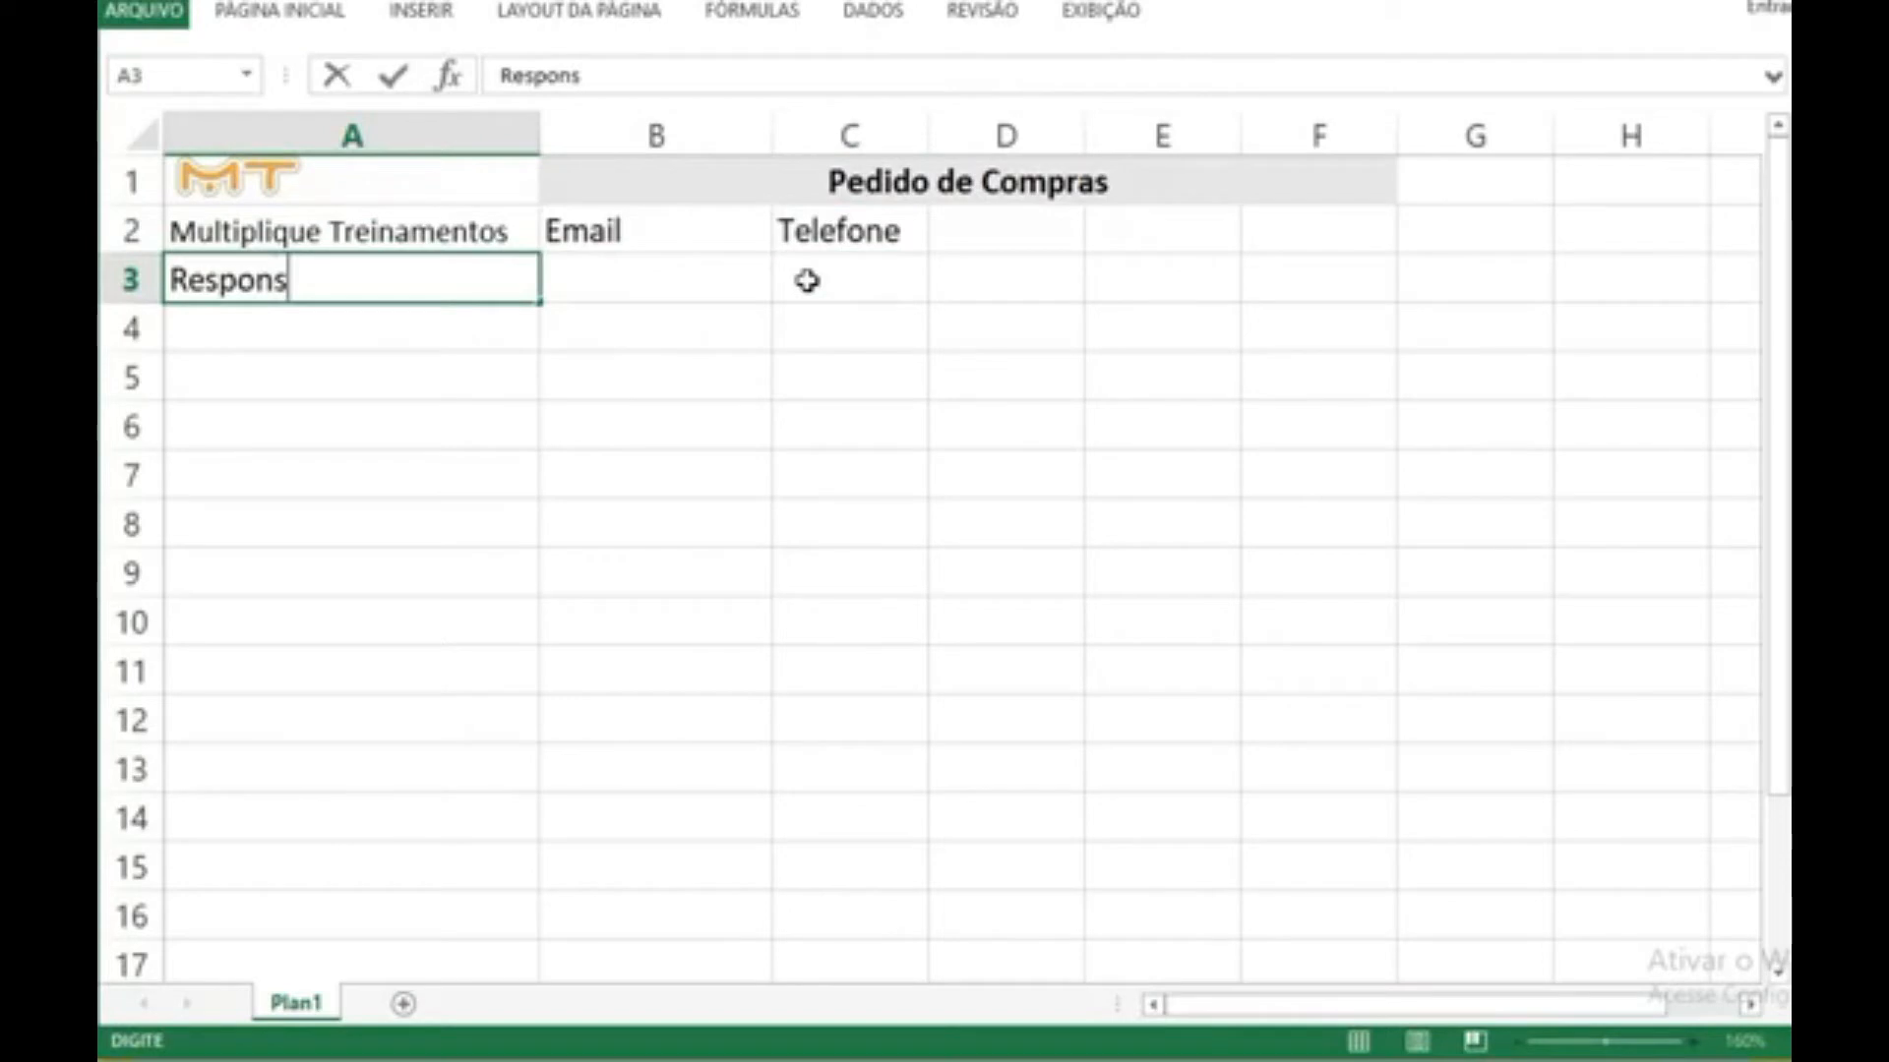
type("vel:")
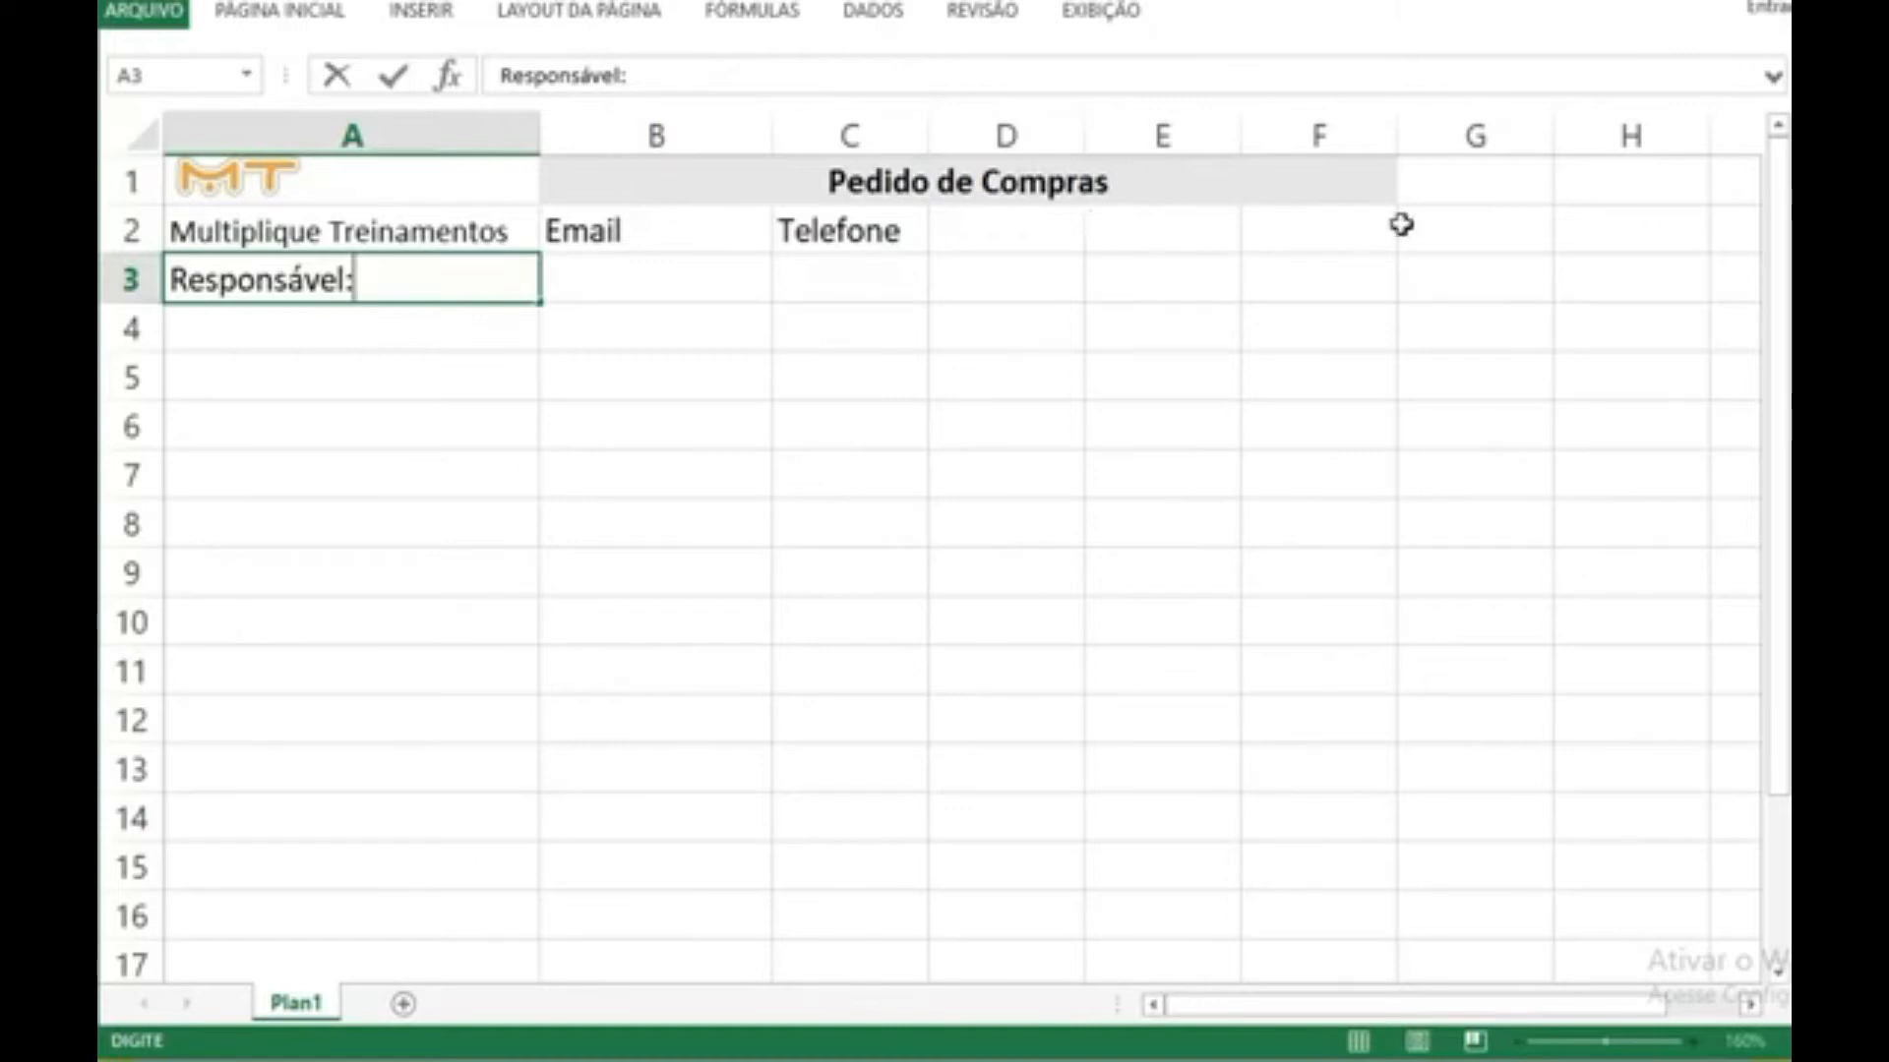
Step: Enter the label "Data:" in cell G1, beside the form title
left_click(1440, 194)
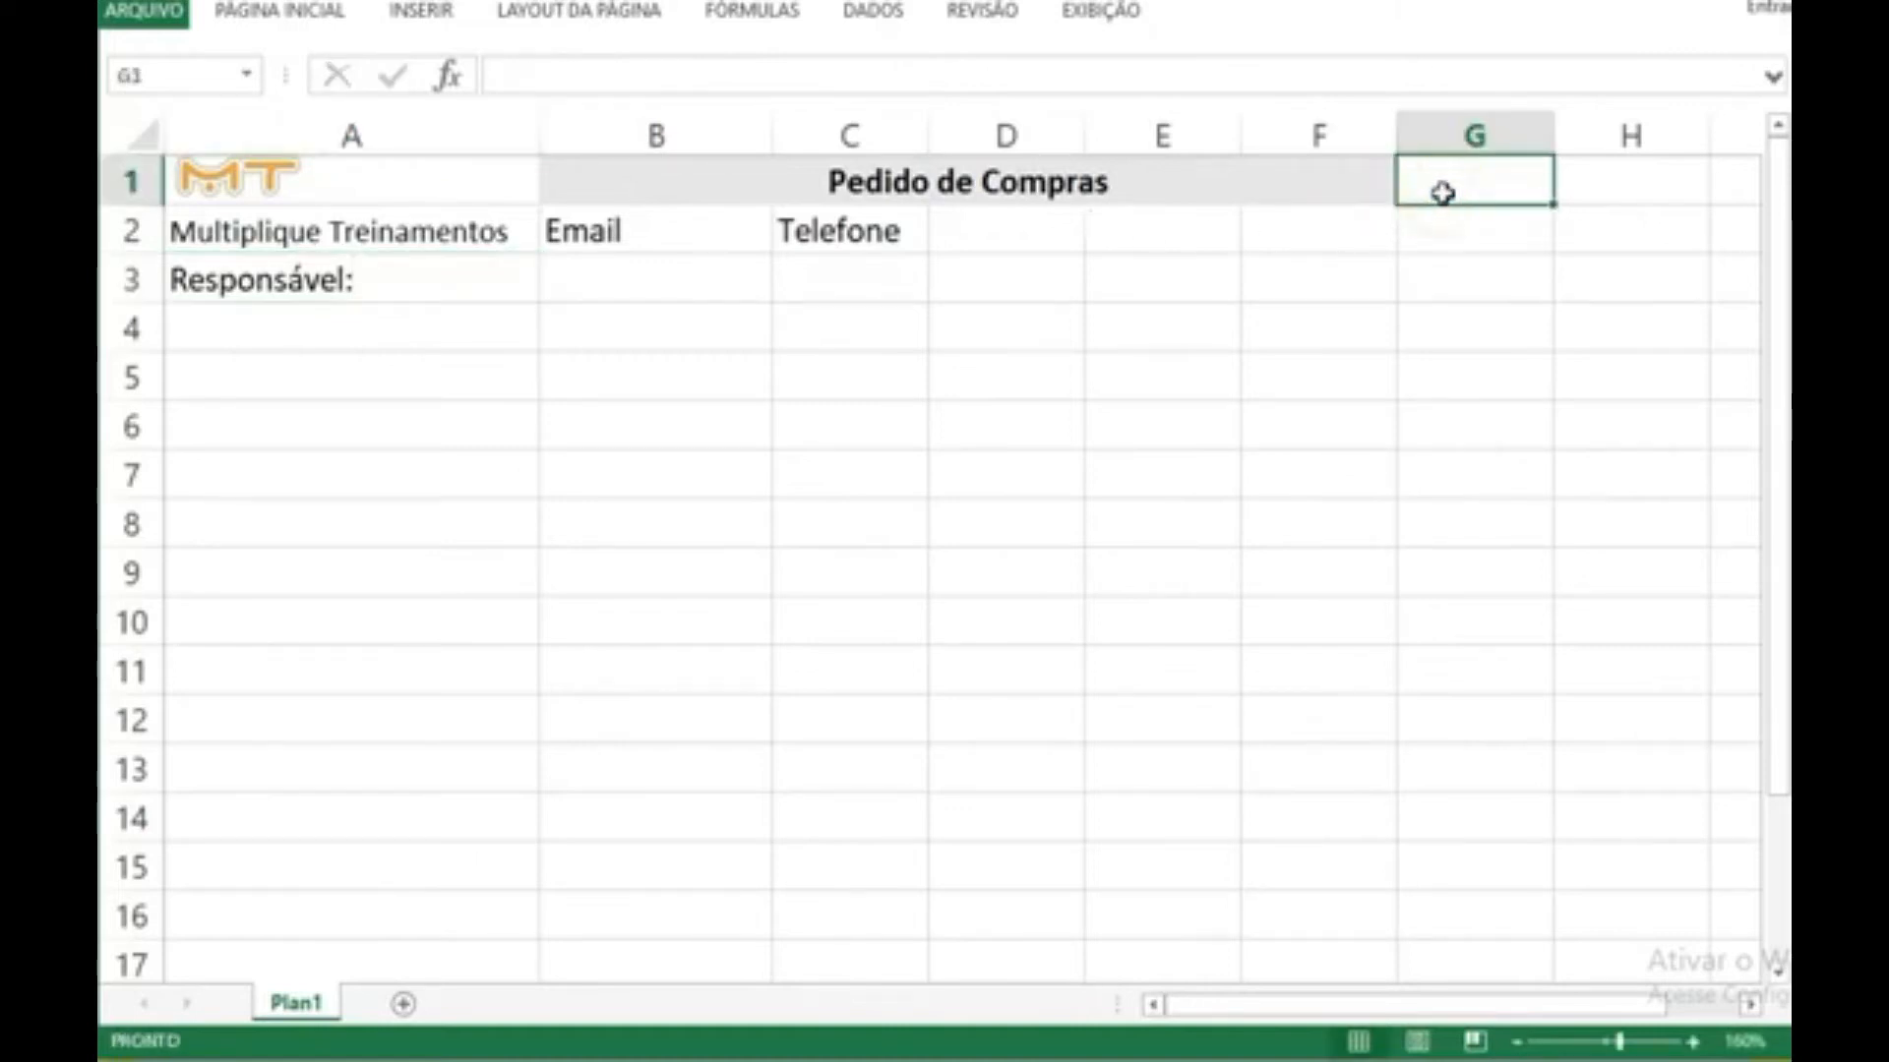
type("Data:")
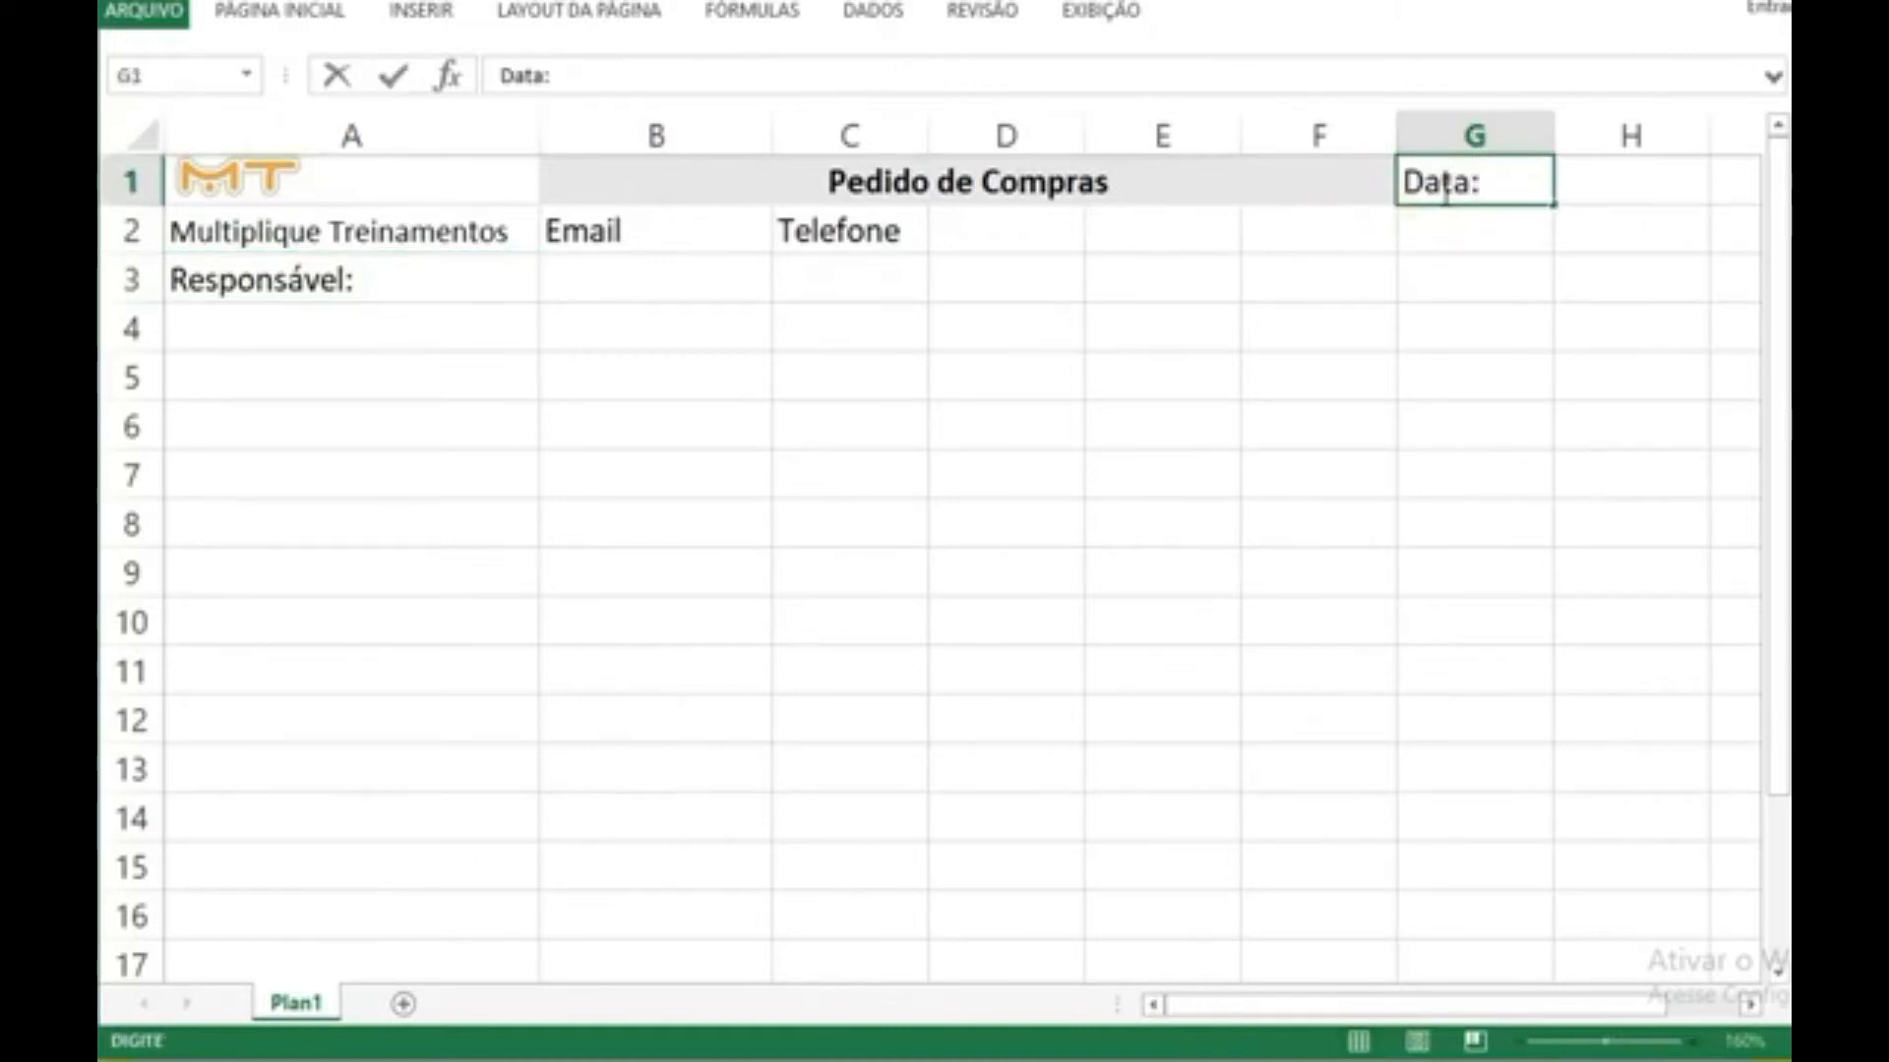
left_click(1344, 275)
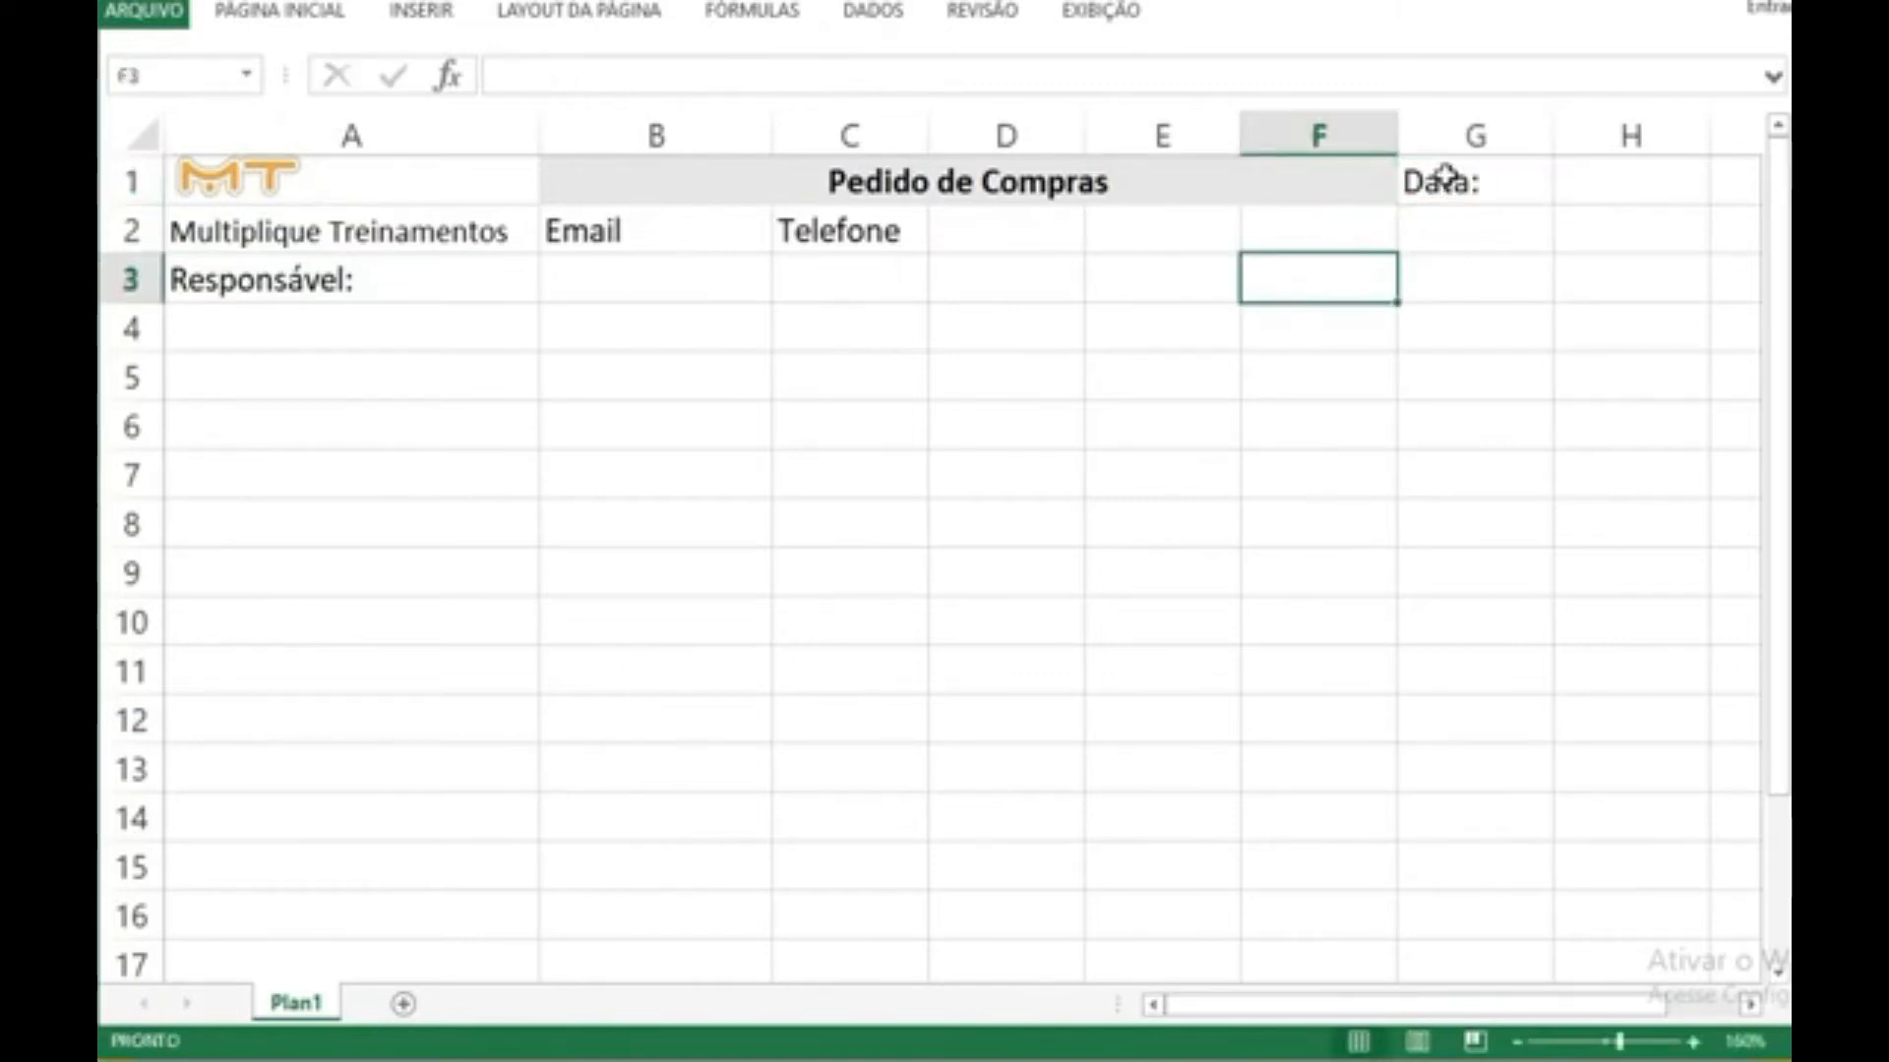
Step: Narrow column A to the company name's width and set the font size of cells B2:G2 to 10
left_click(1354, 180)
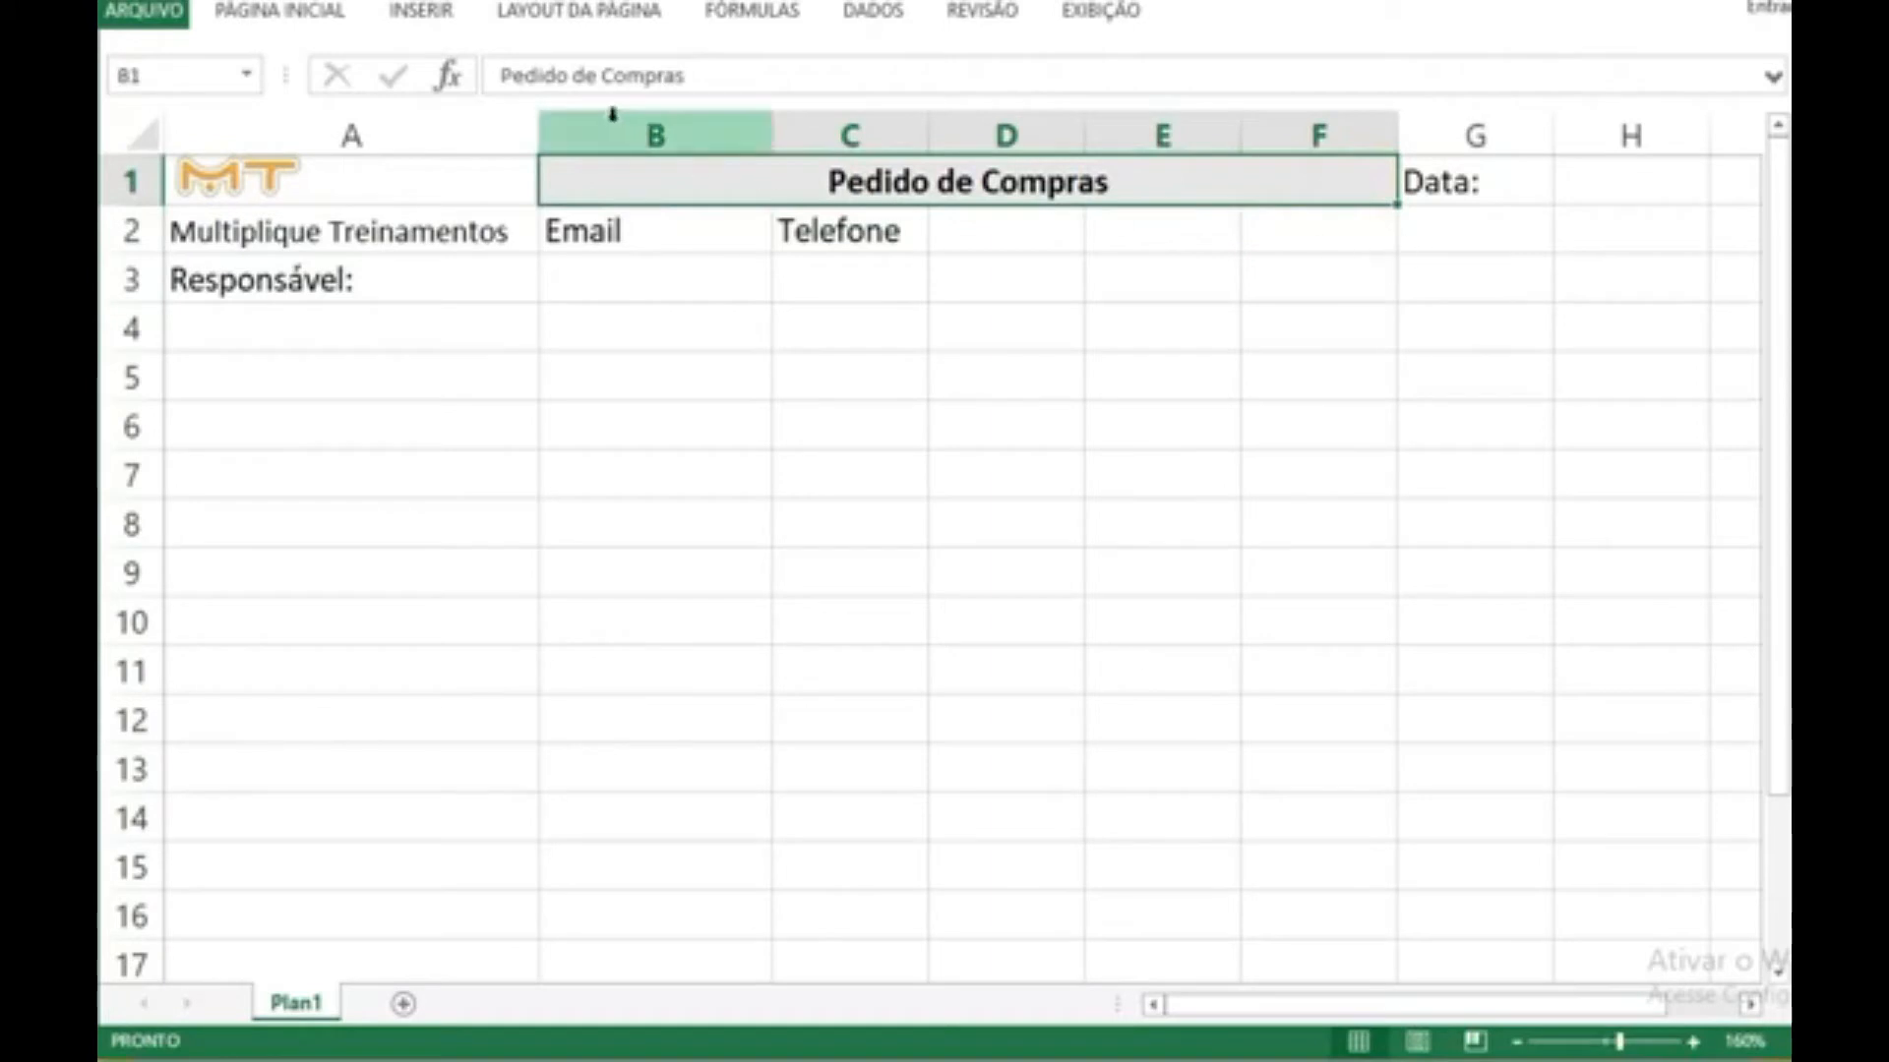
left_click_drag(535, 119, 511, 118)
left_click_drag(548, 232, 1406, 236)
right_click(1406, 236)
left_click(1525, 156)
type("10")
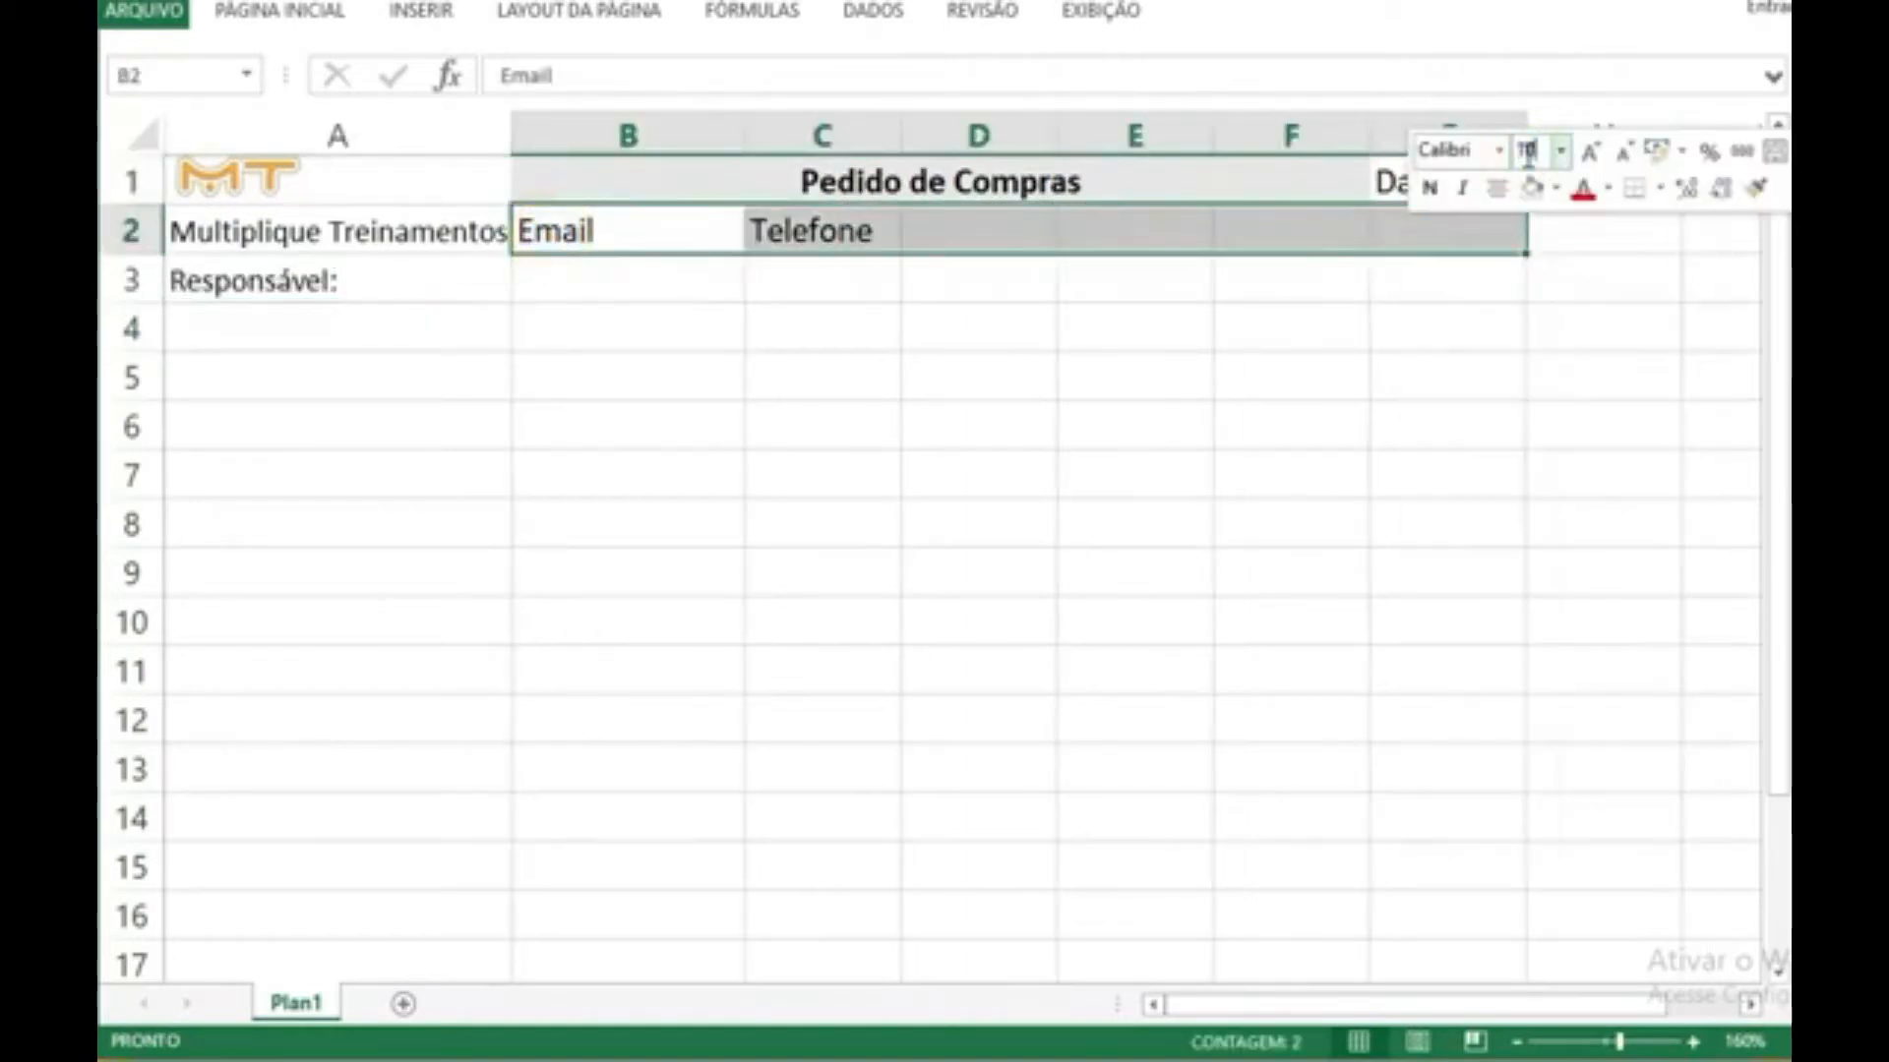
key("Return")
Step: Set the font size of the "Data:" label in cell G1 to 10
left_click(1475, 165)
right_click(1475, 164)
left_click(1581, 92)
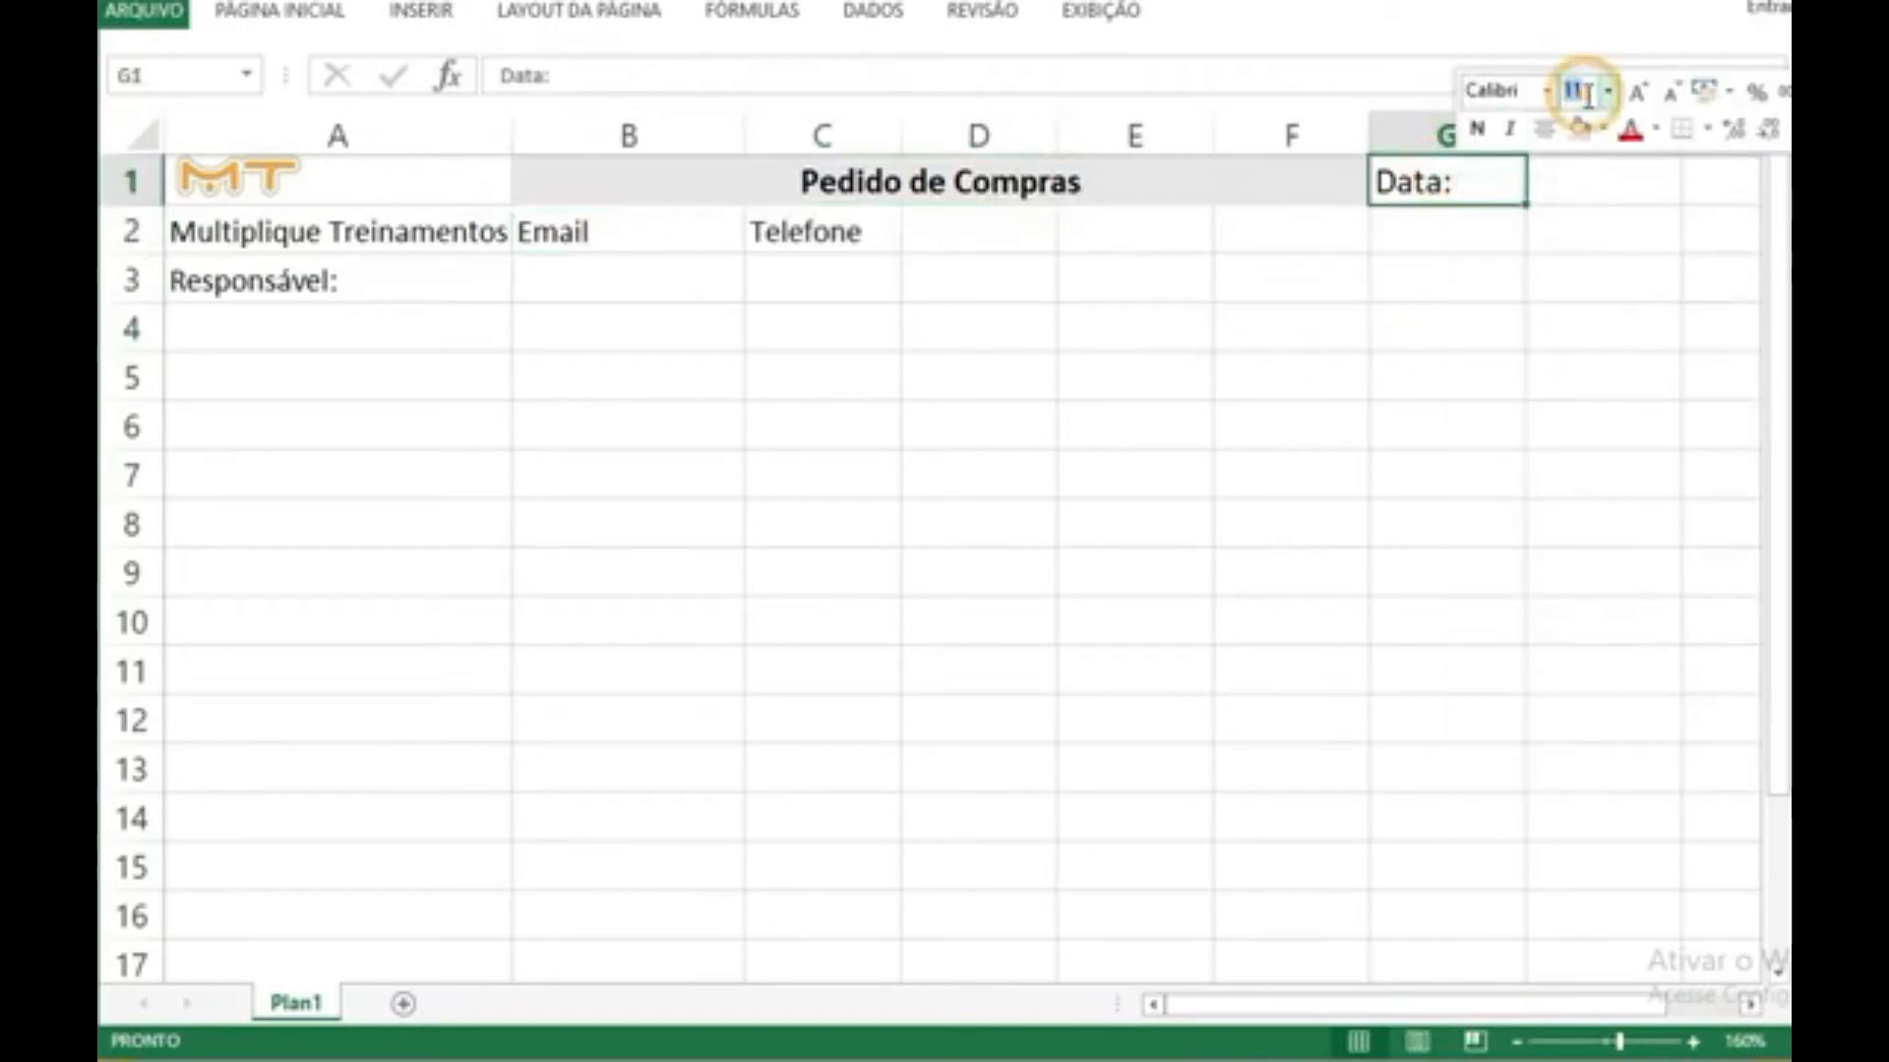
left_click(1109, 334)
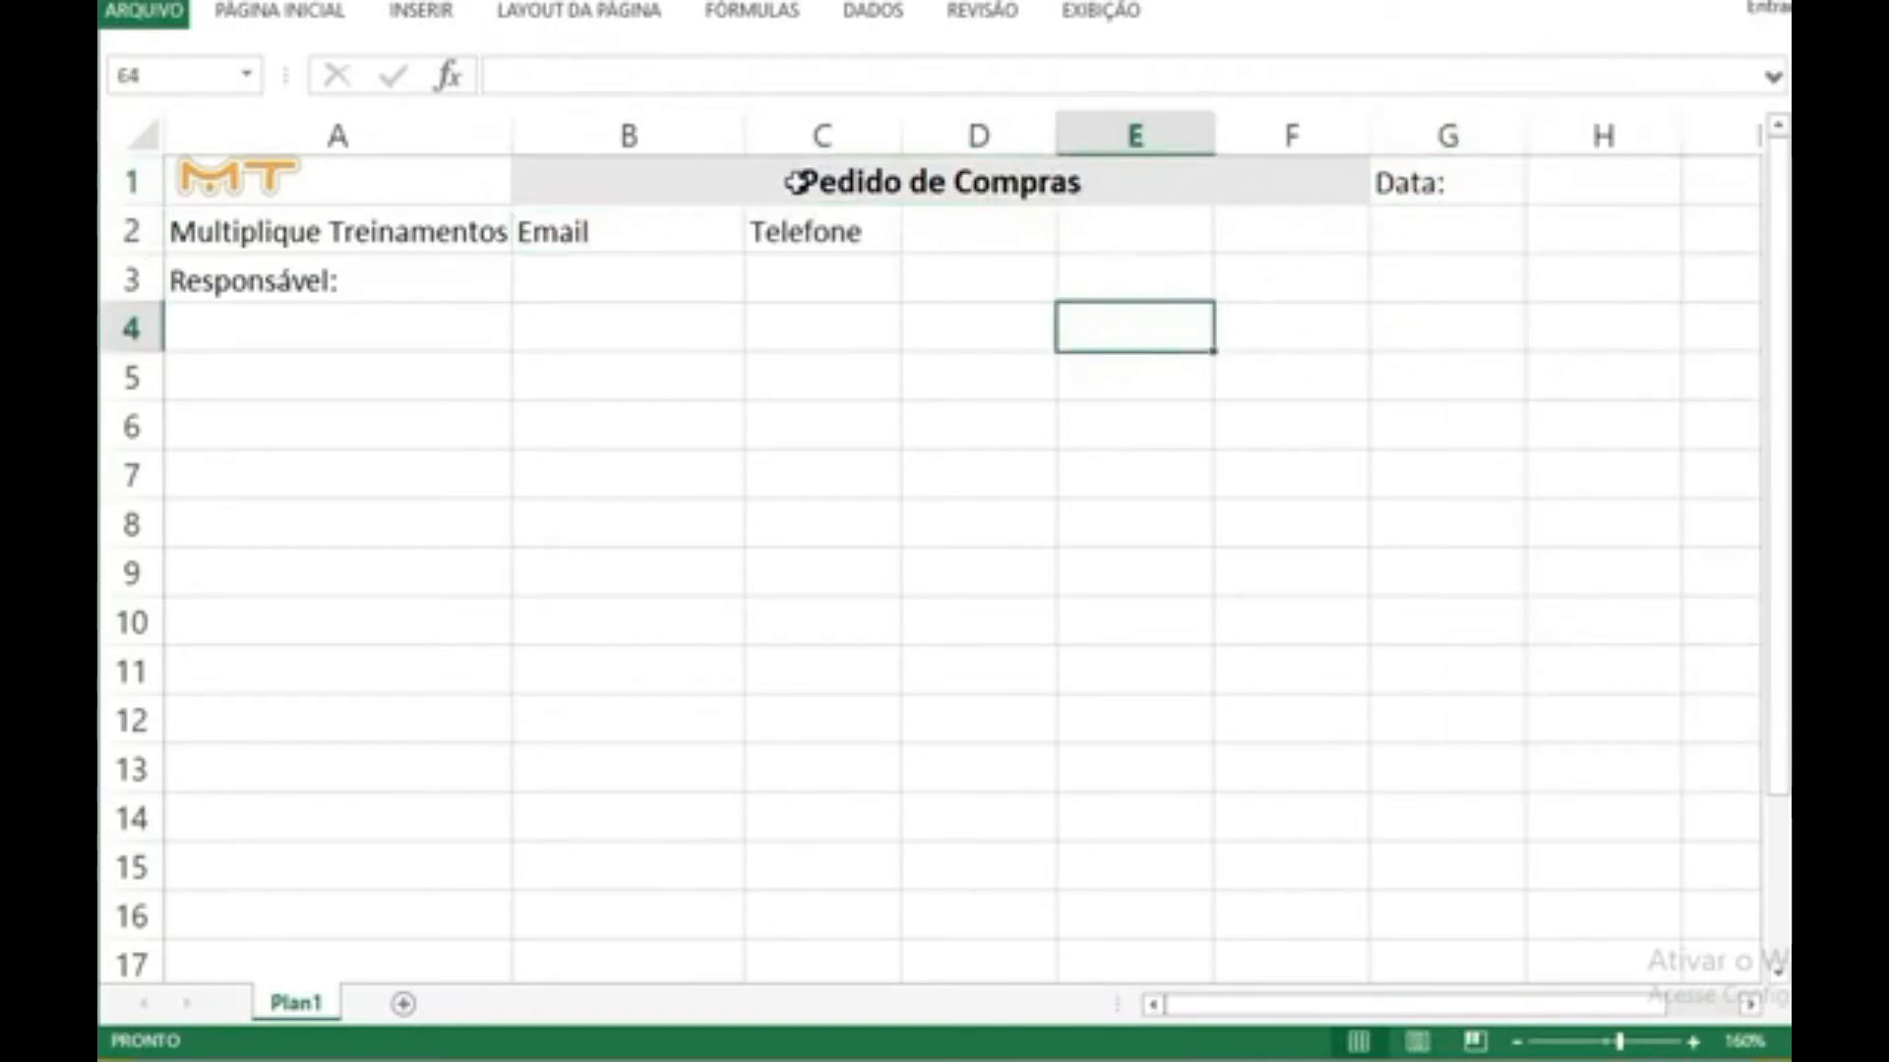
Step: Increase the font size of the "Pedido de Compras" title in the merged header cell
left_click(799, 183)
right_click(969, 175)
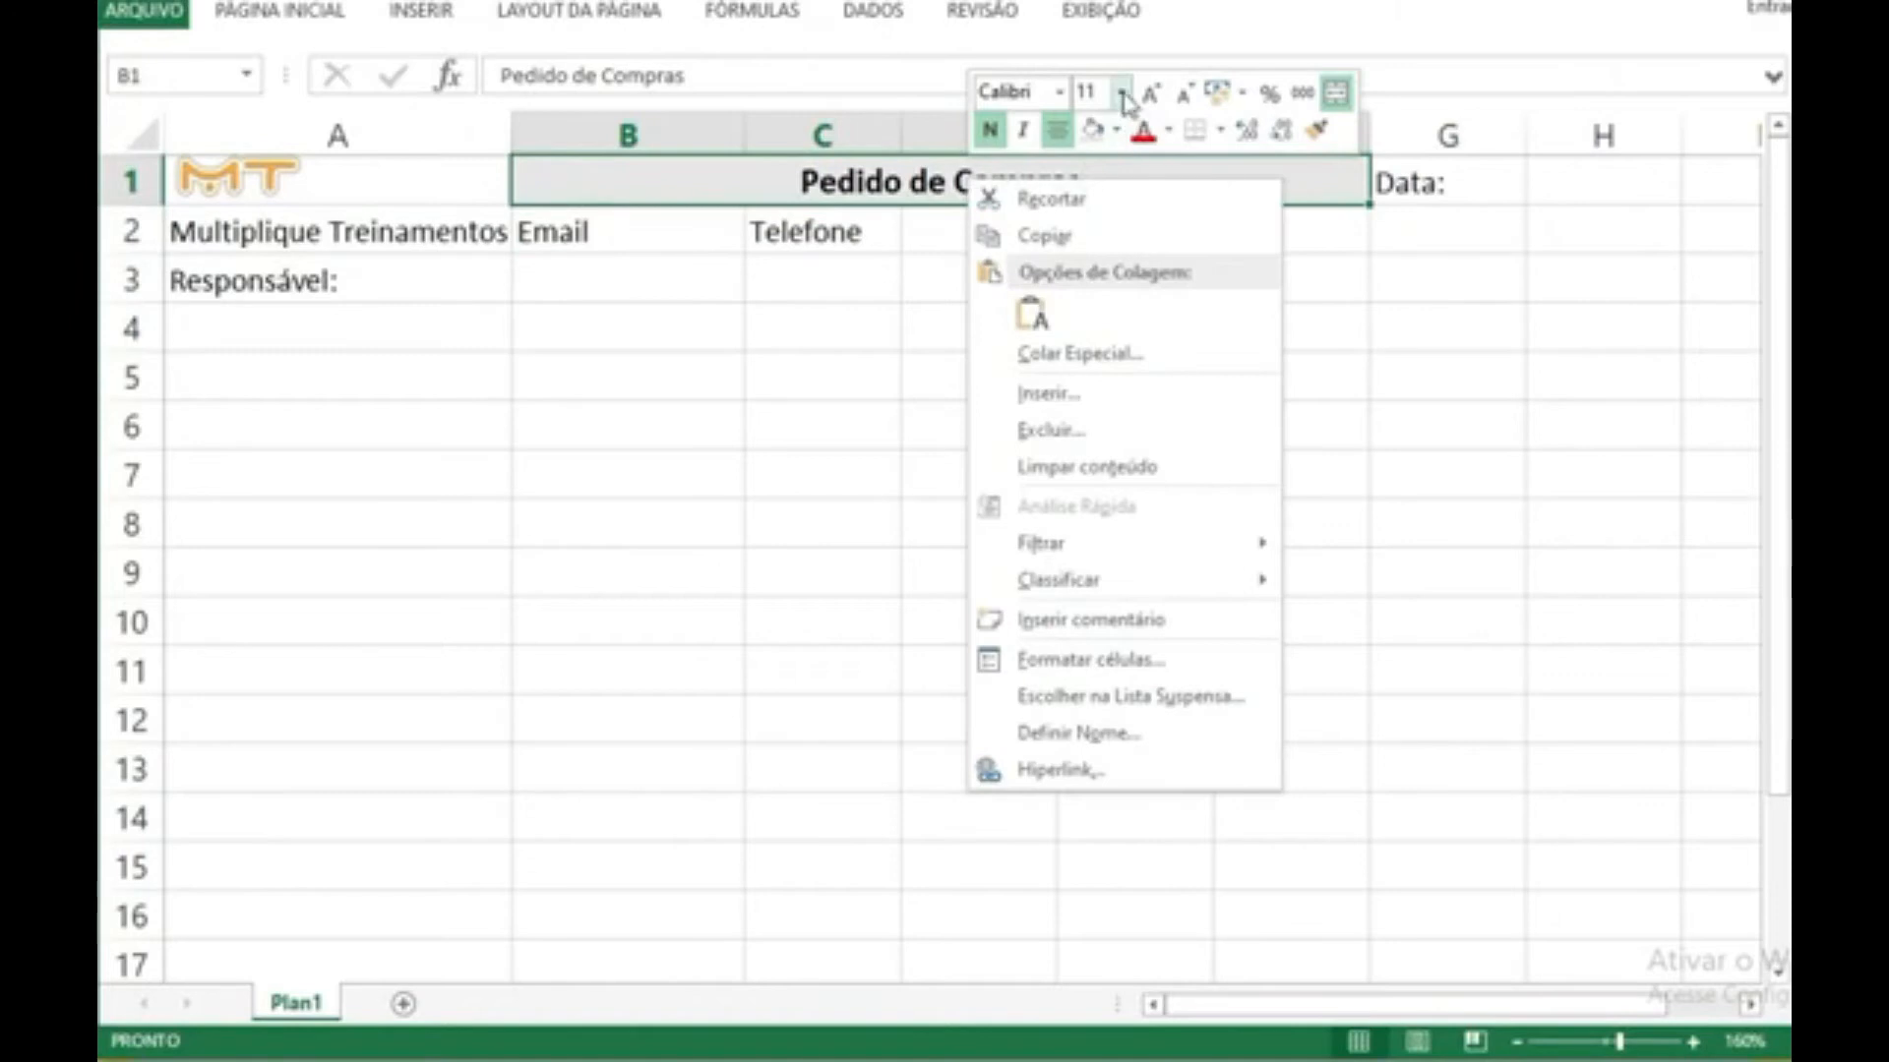
left_click(1104, 88)
type("18")
key("Return")
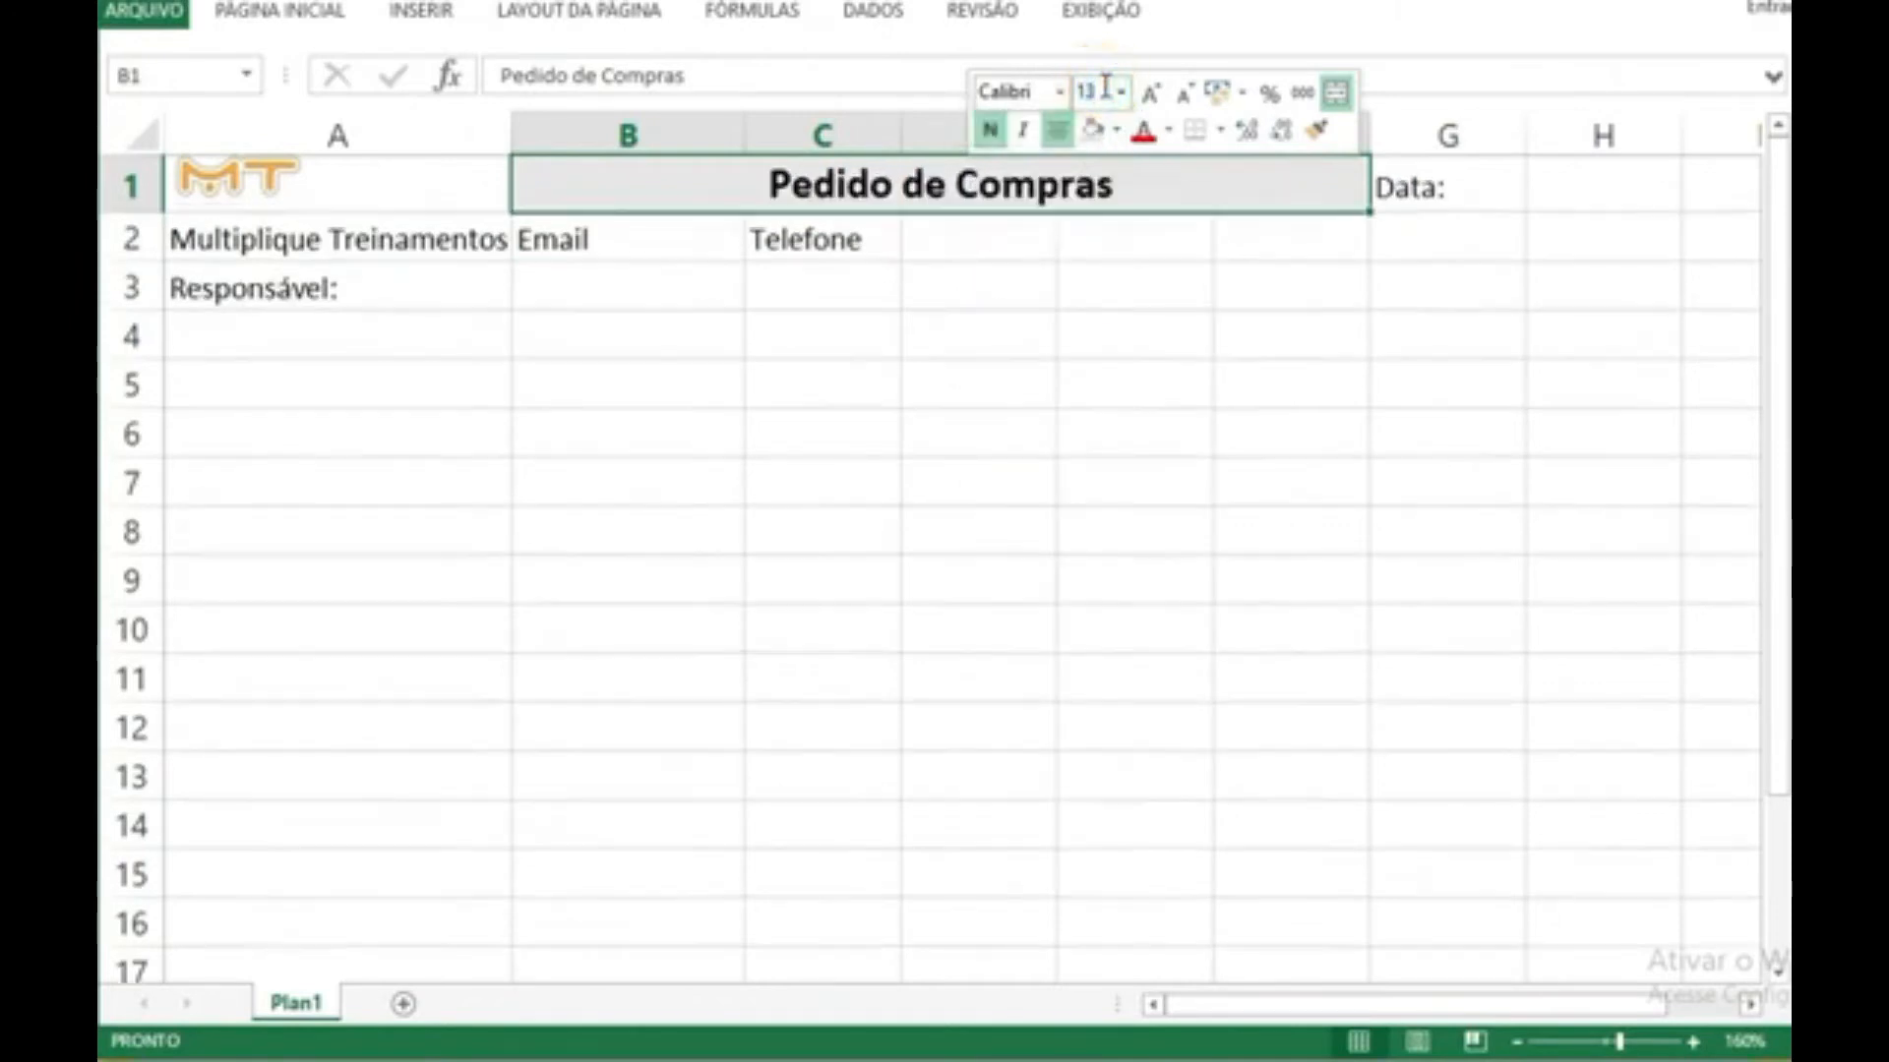
left_click(941, 452)
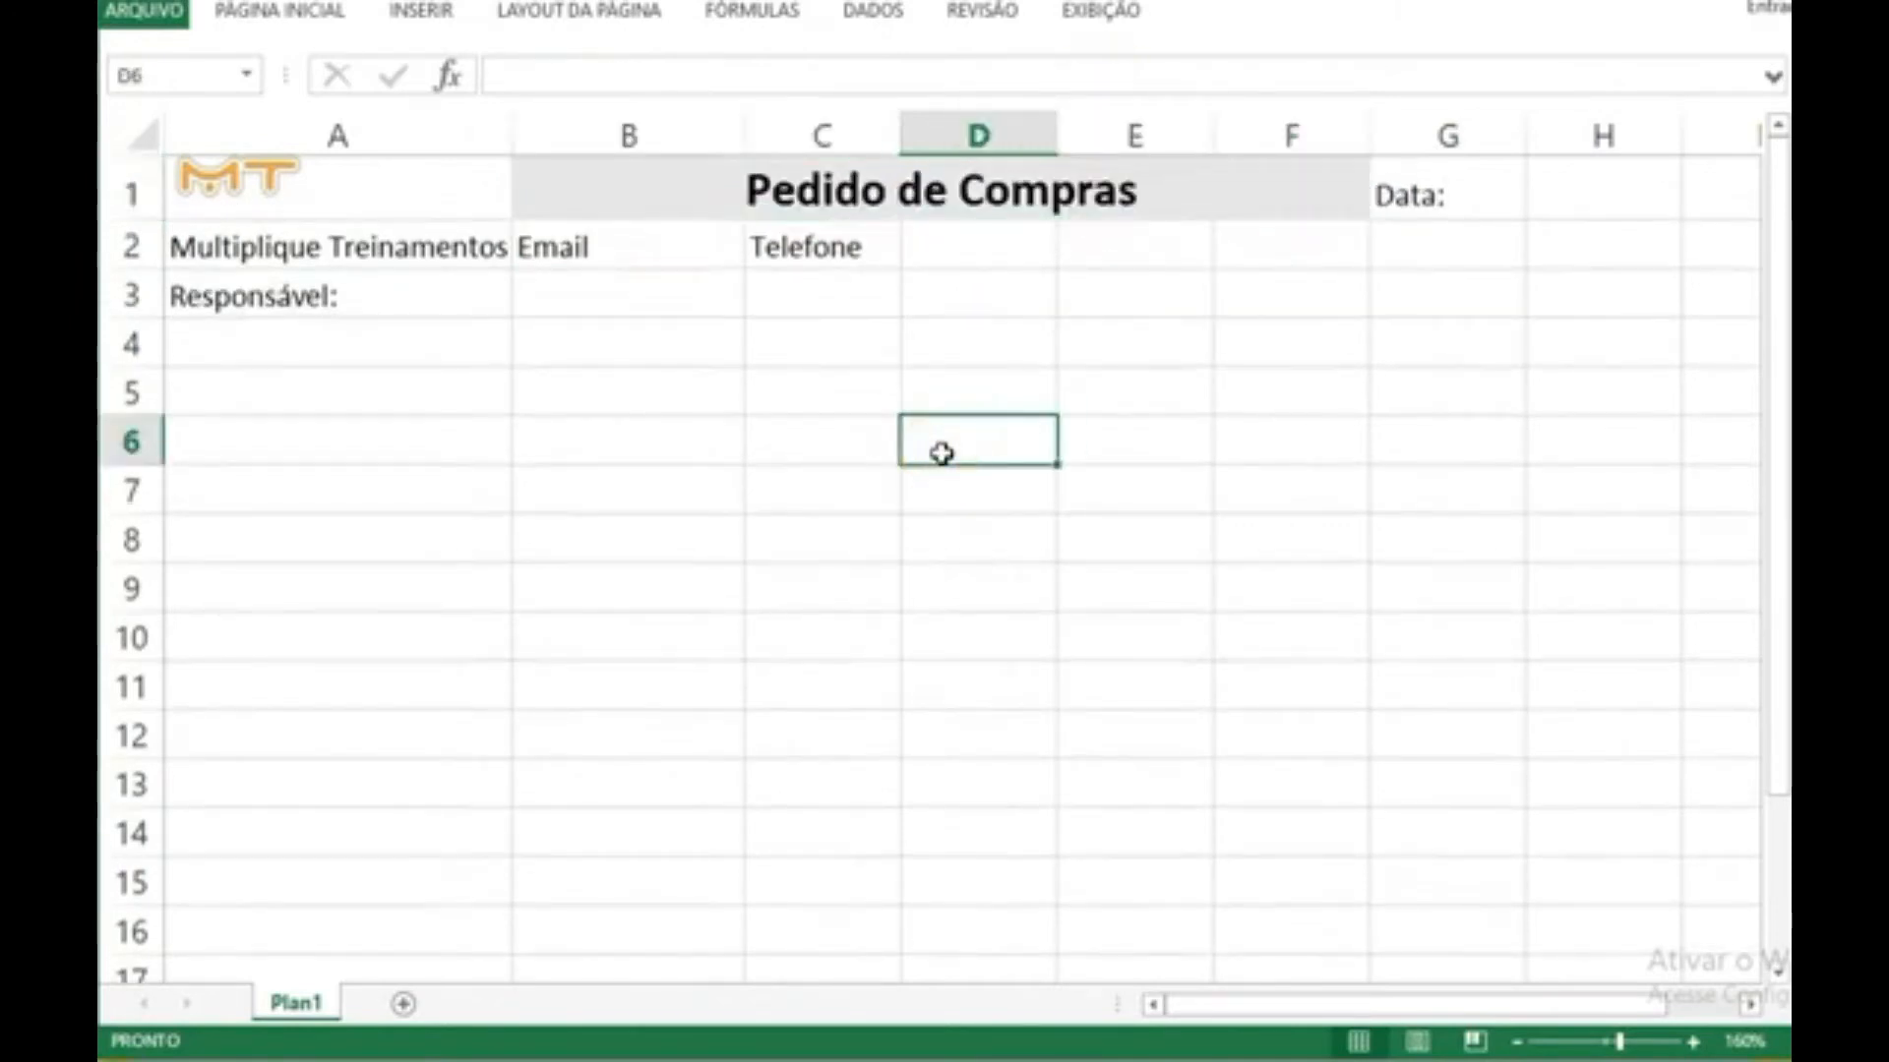
Step: Apply outside borders around cells A1:A2, which hold the logo and company name
left_click_drag(493, 247, 385, 187)
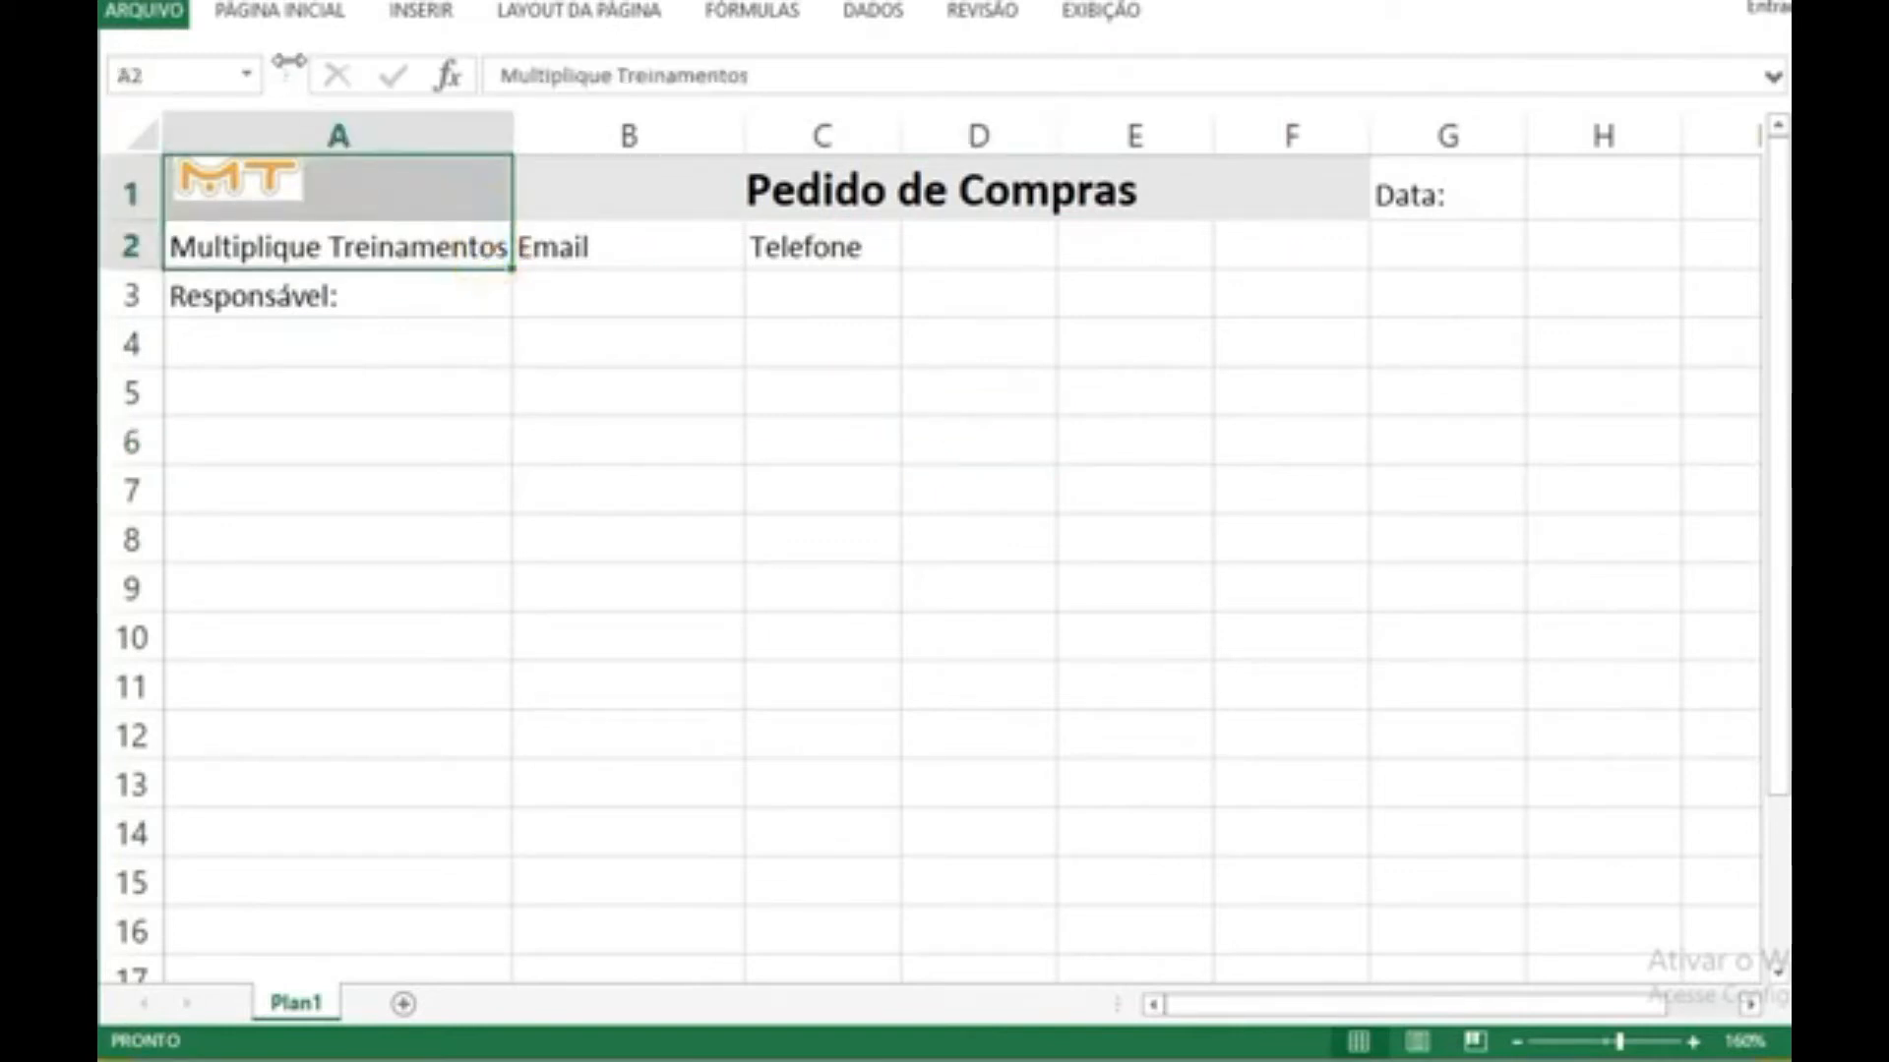
left_click(305, 15)
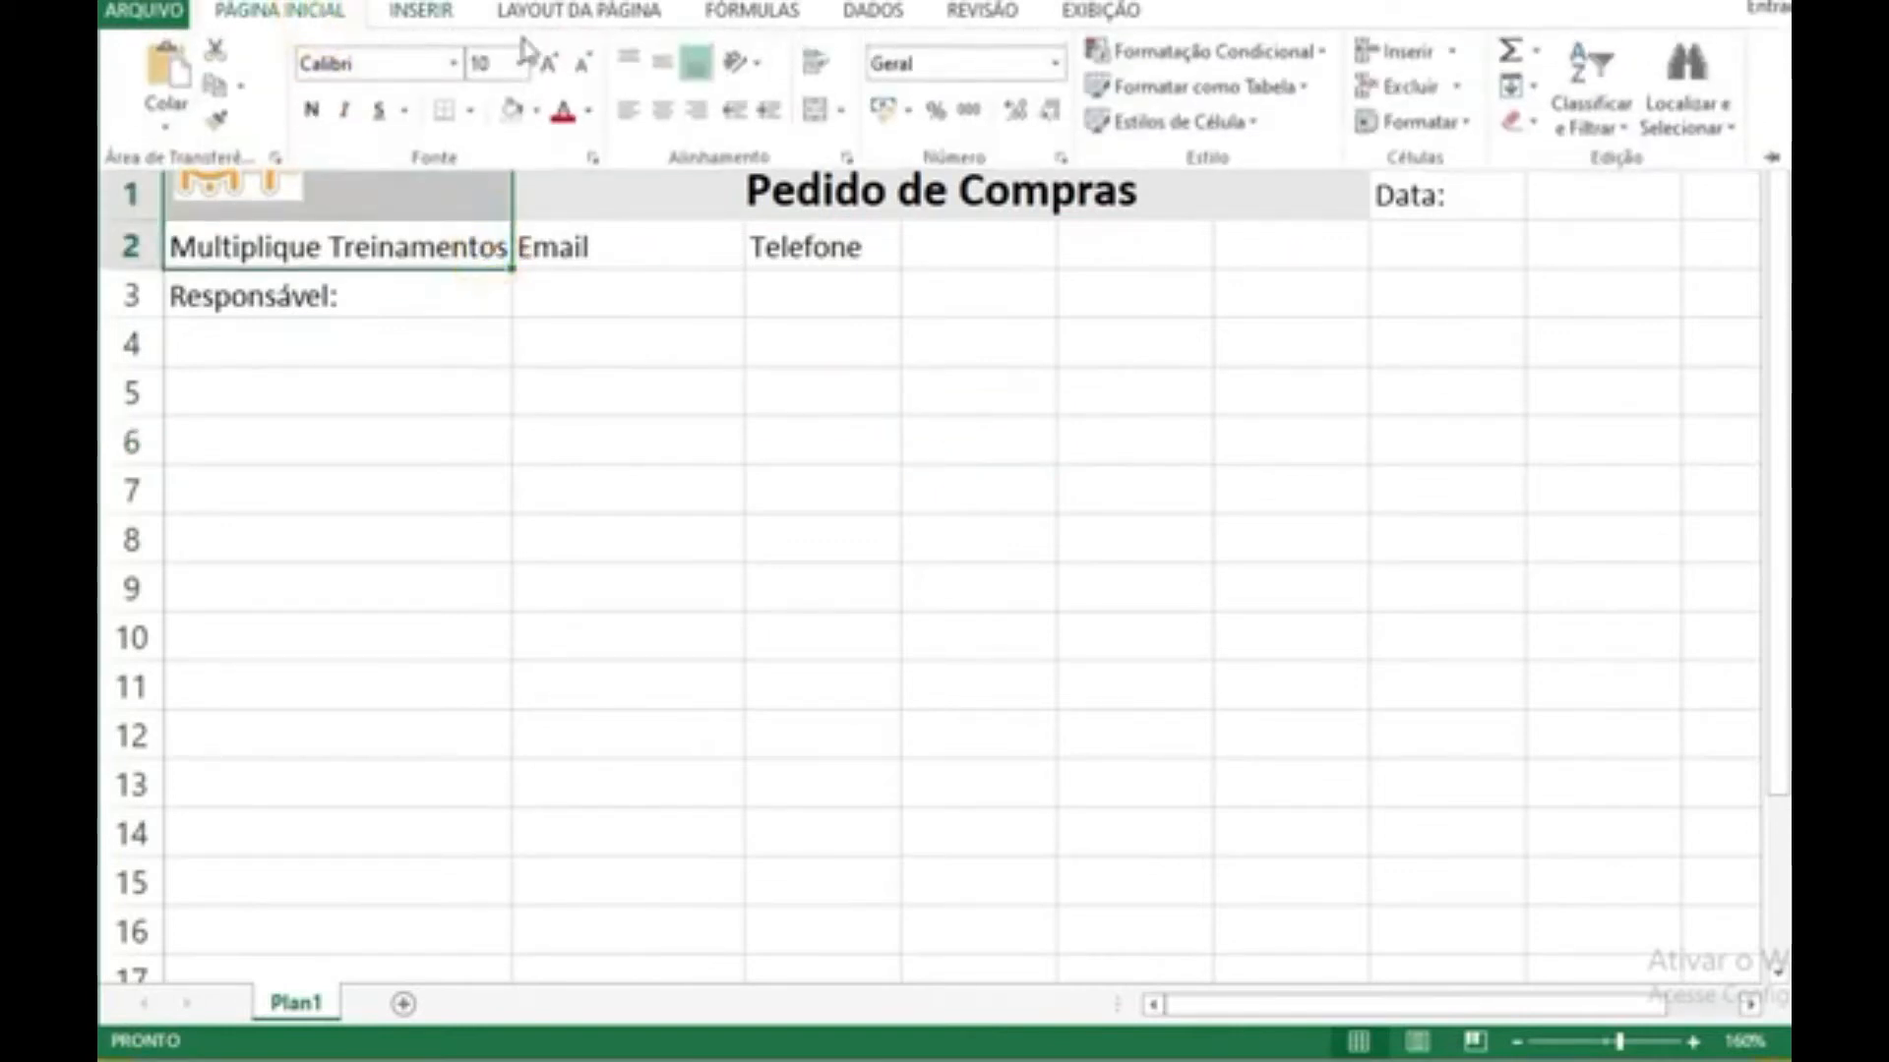
left_click(474, 112)
left_click(522, 408)
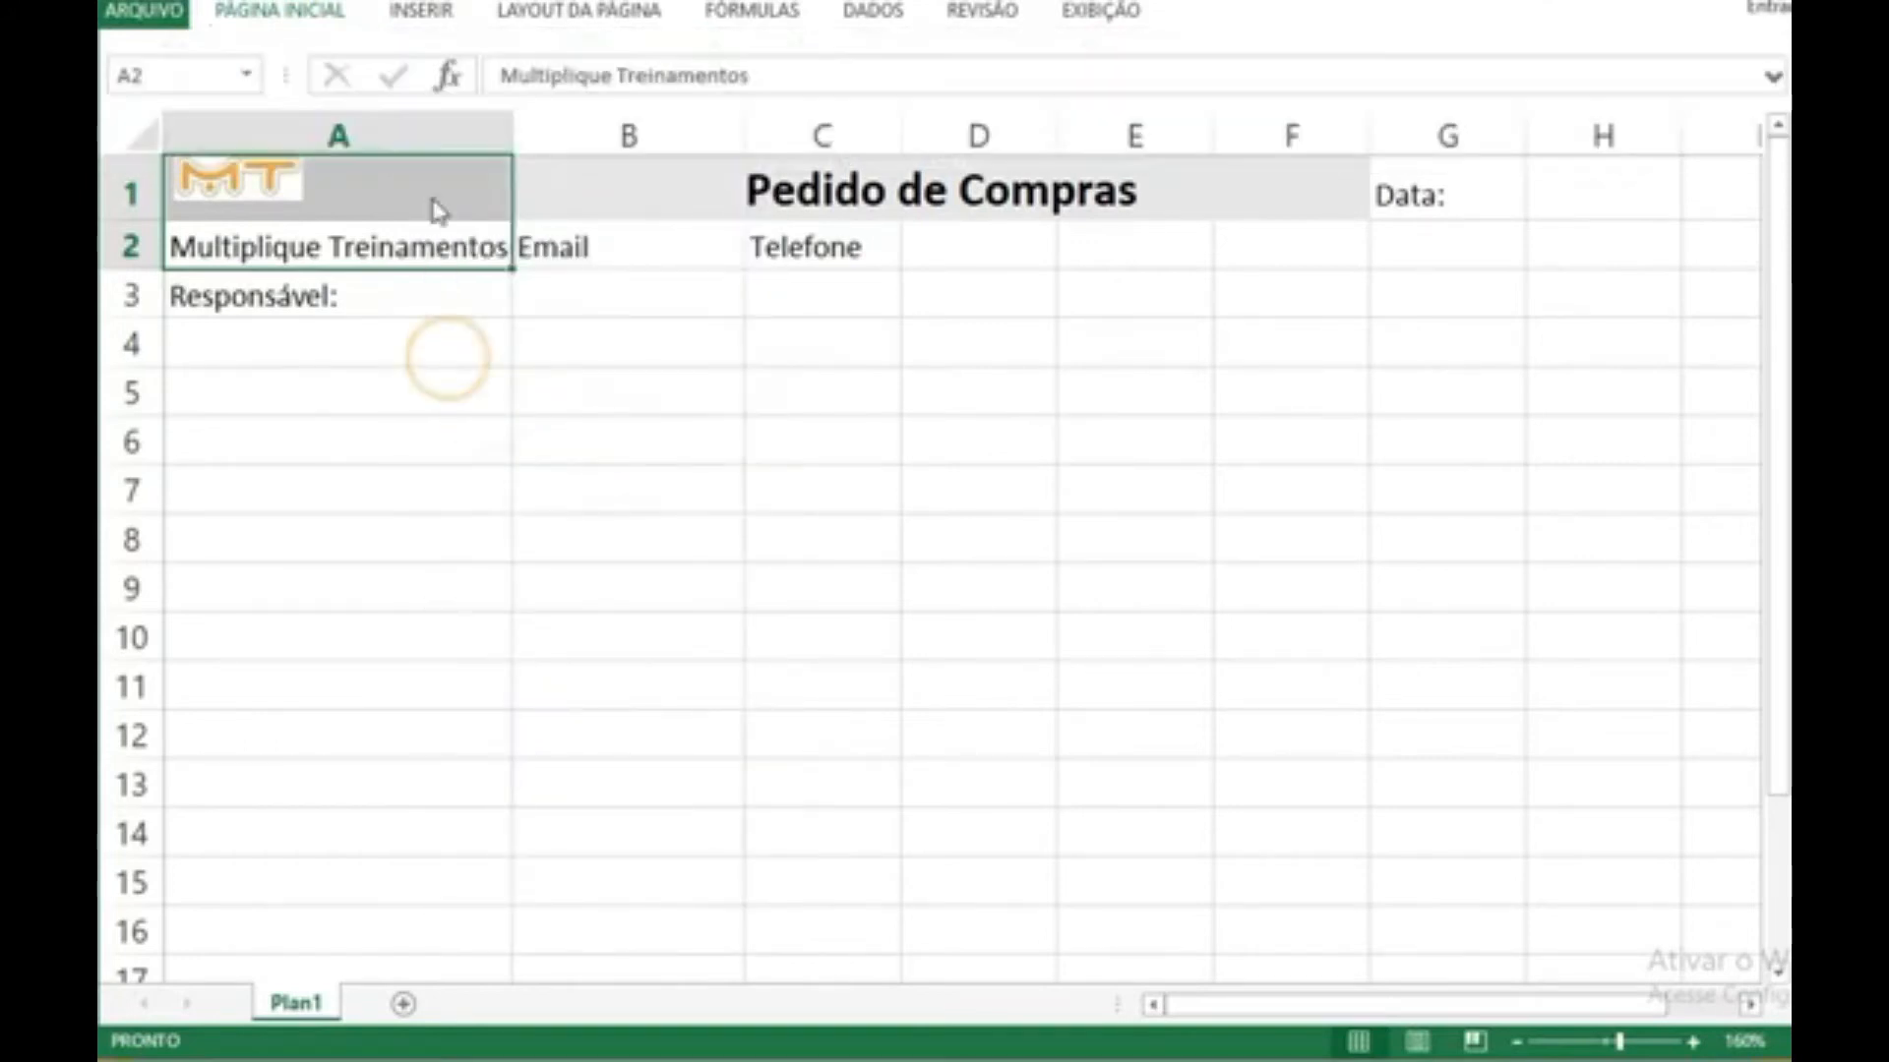
Step: Apply an outside border around the merged "Pedido de Compras" title cell
left_click(851, 185)
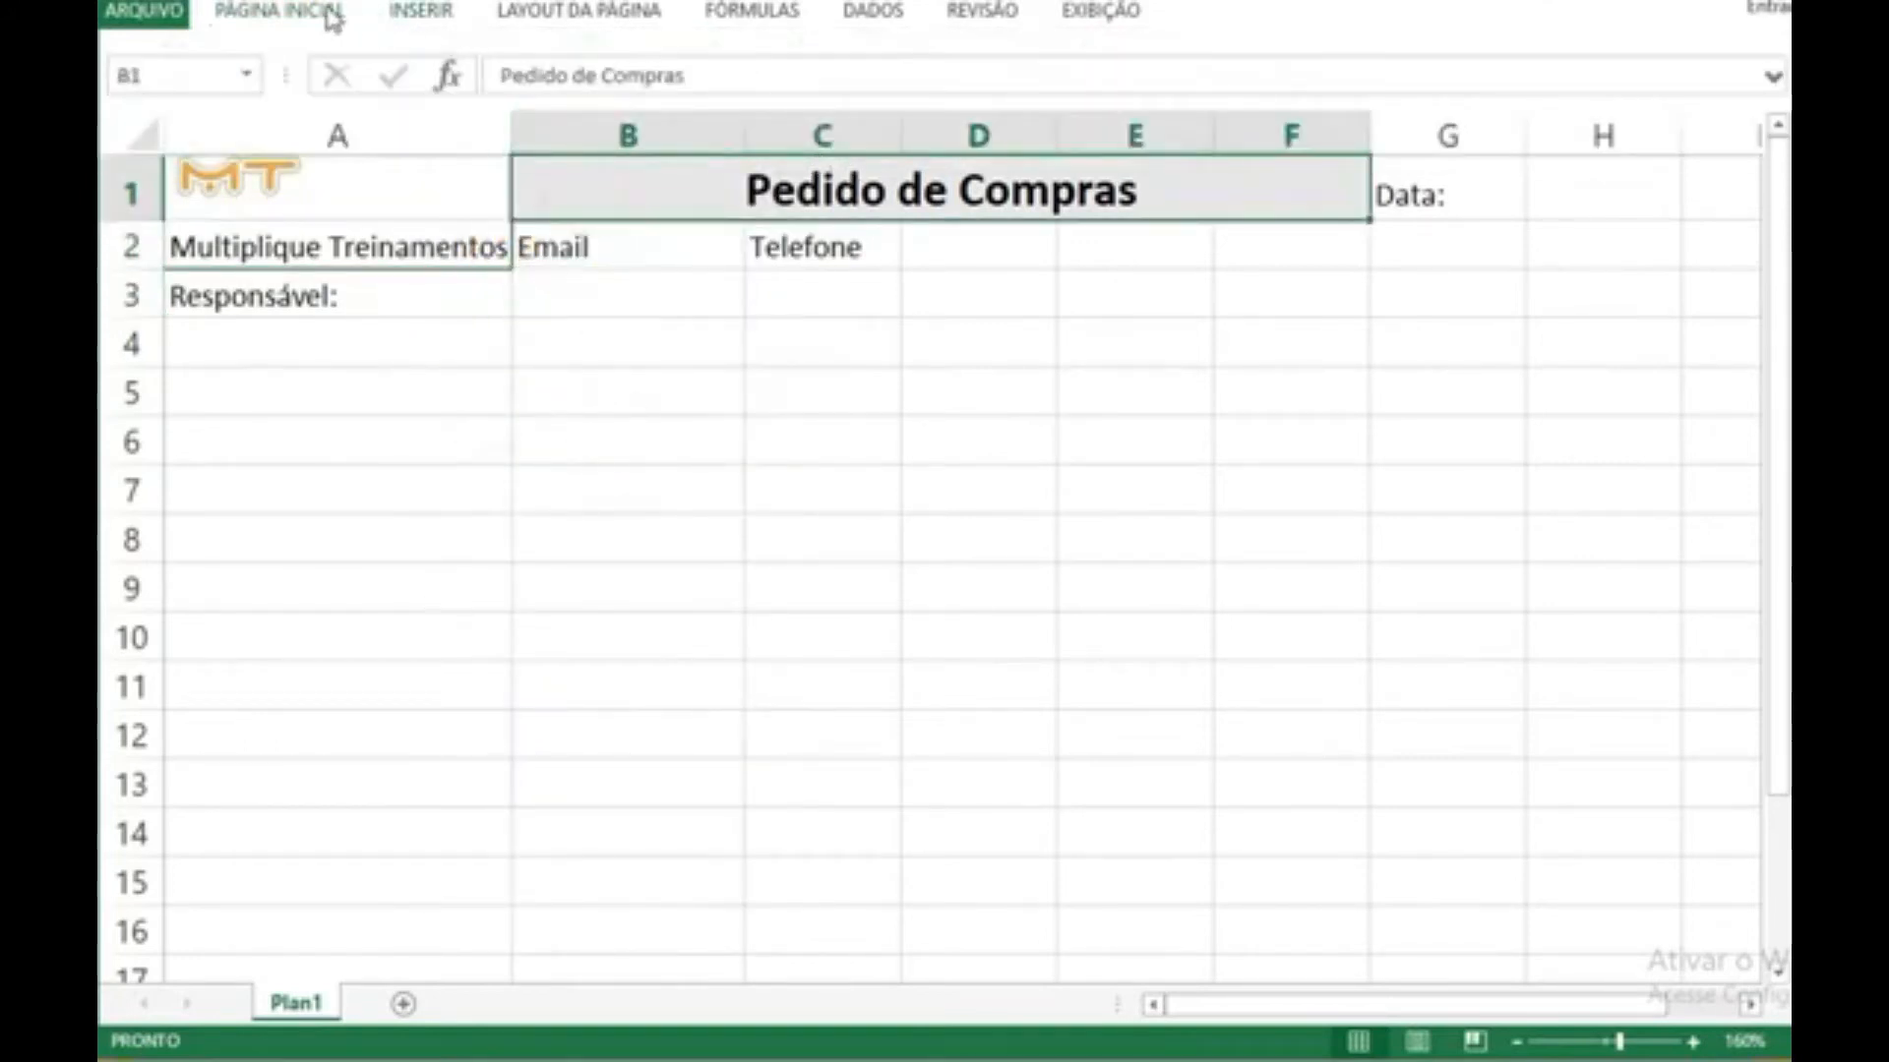
left_click(332, 17)
left_click(479, 113)
left_click(575, 411)
Step: Narrow column G to the width of the "Data:" label
left_click(1403, 192)
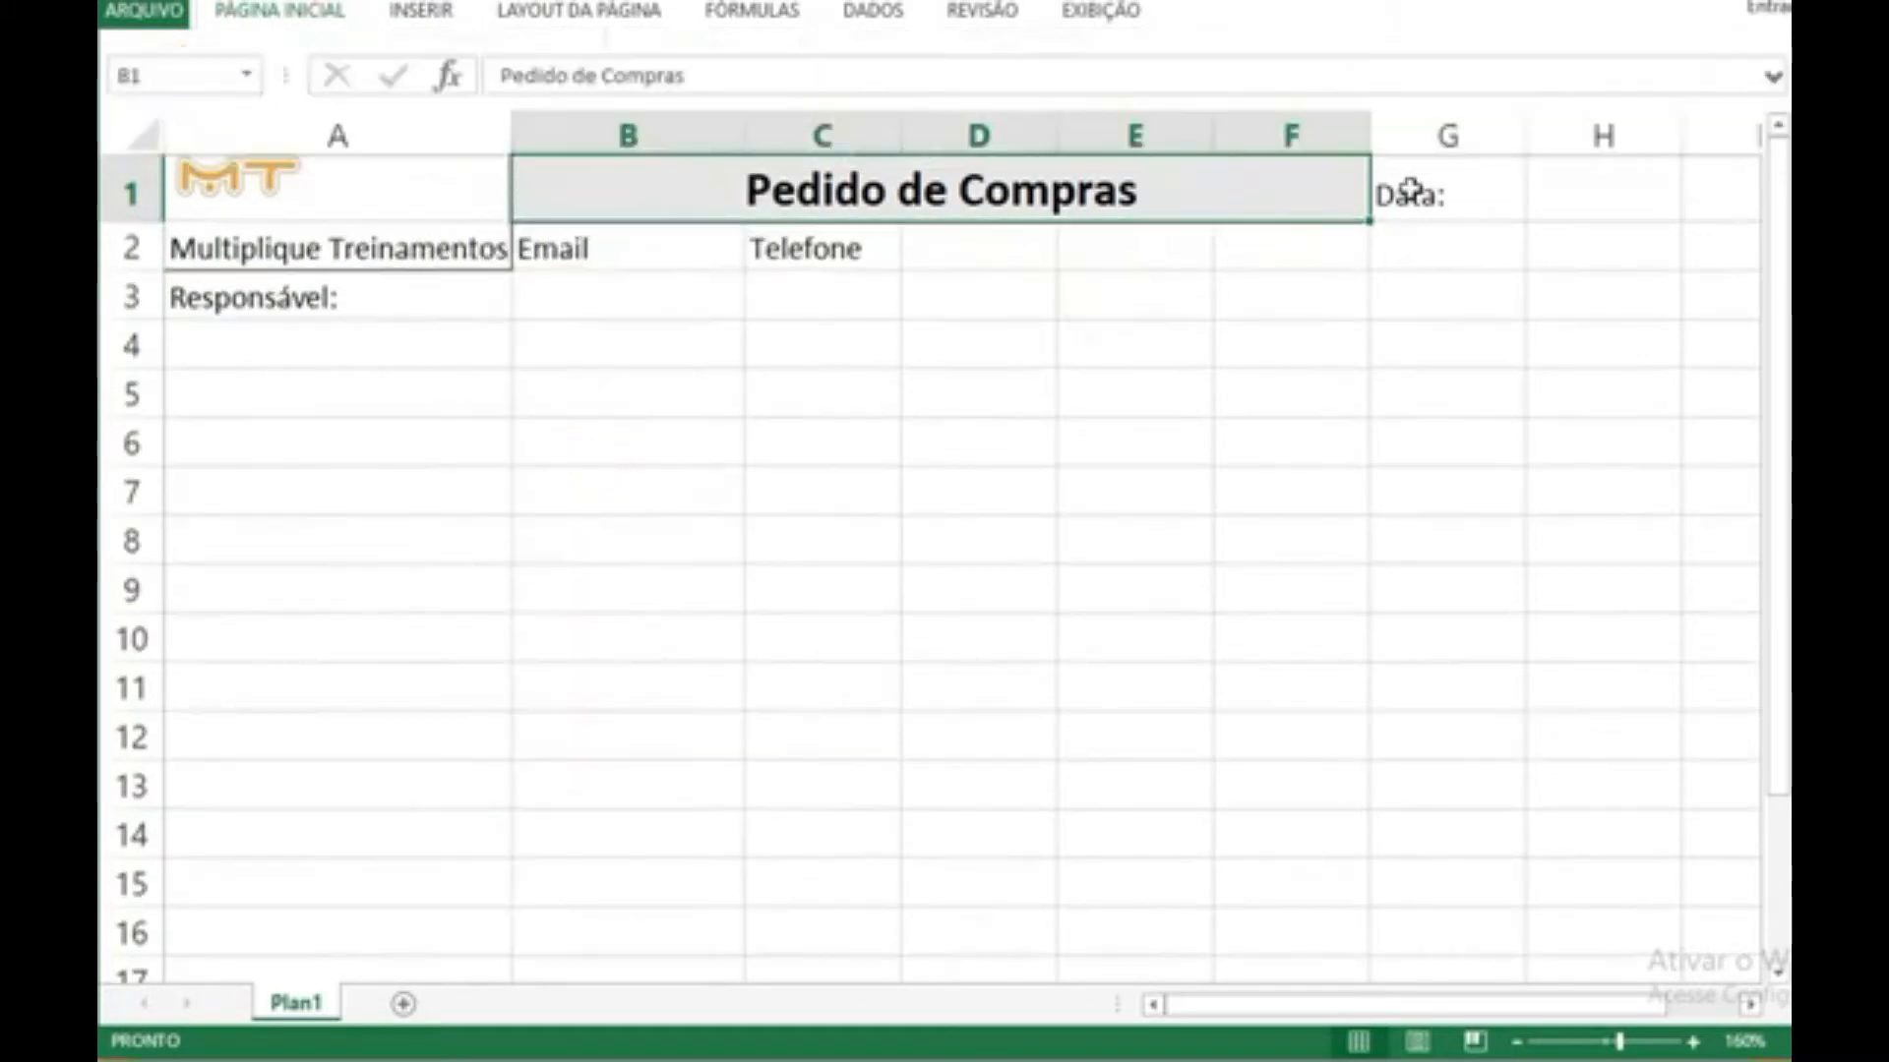
left_click(340, 14)
left_click(1086, 313)
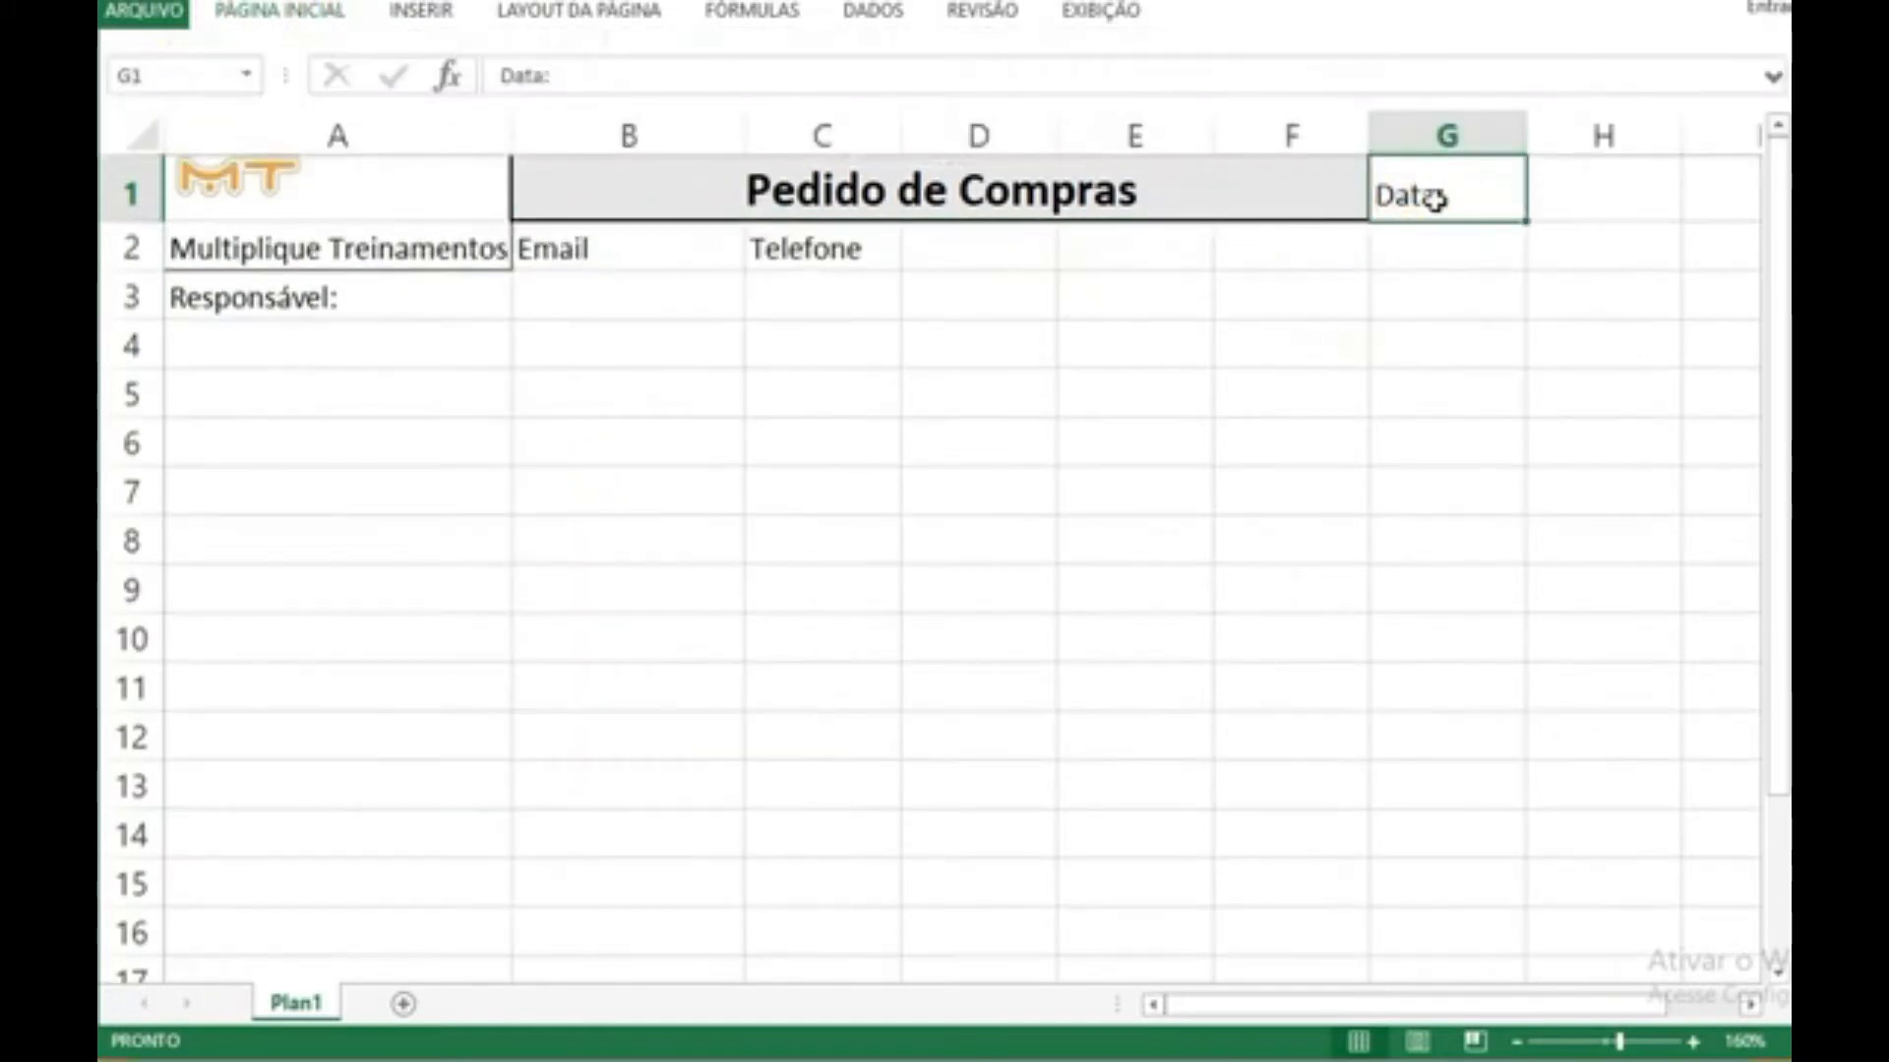
left_click_drag(1529, 137, 1450, 135)
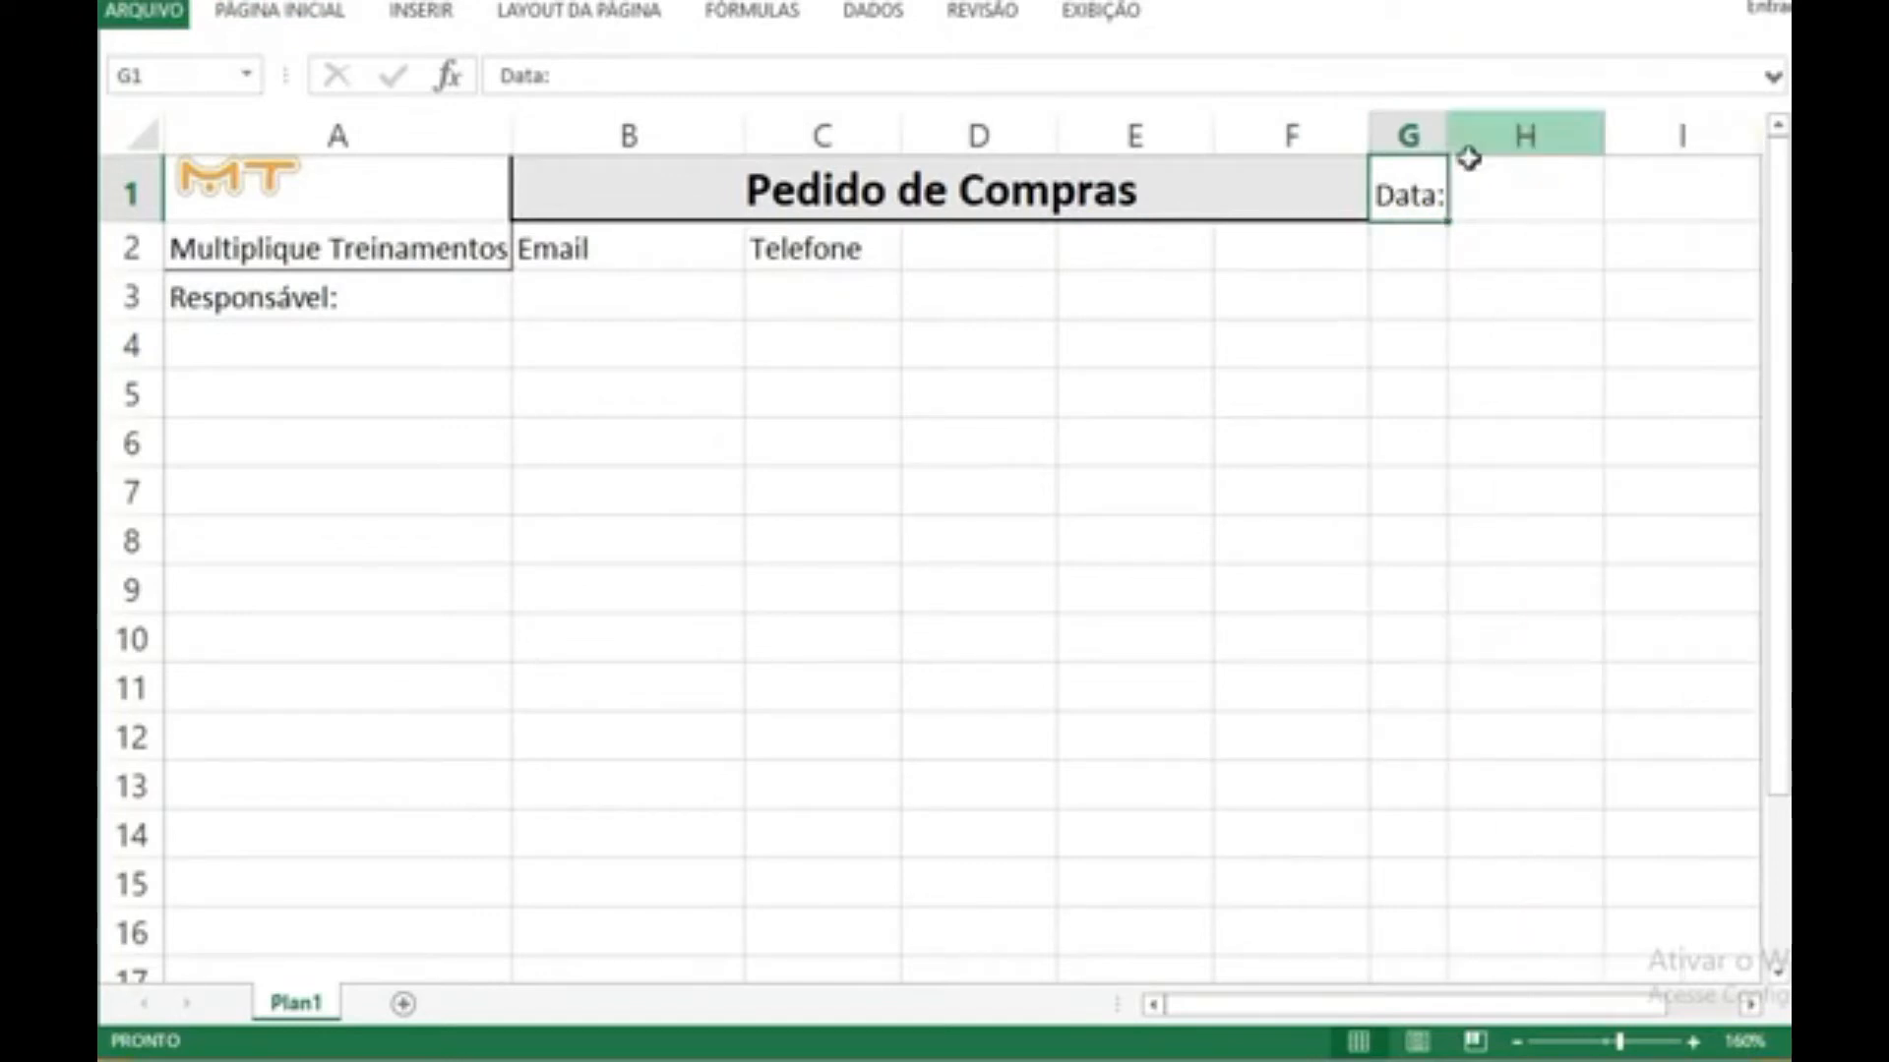
left_click(1475, 197)
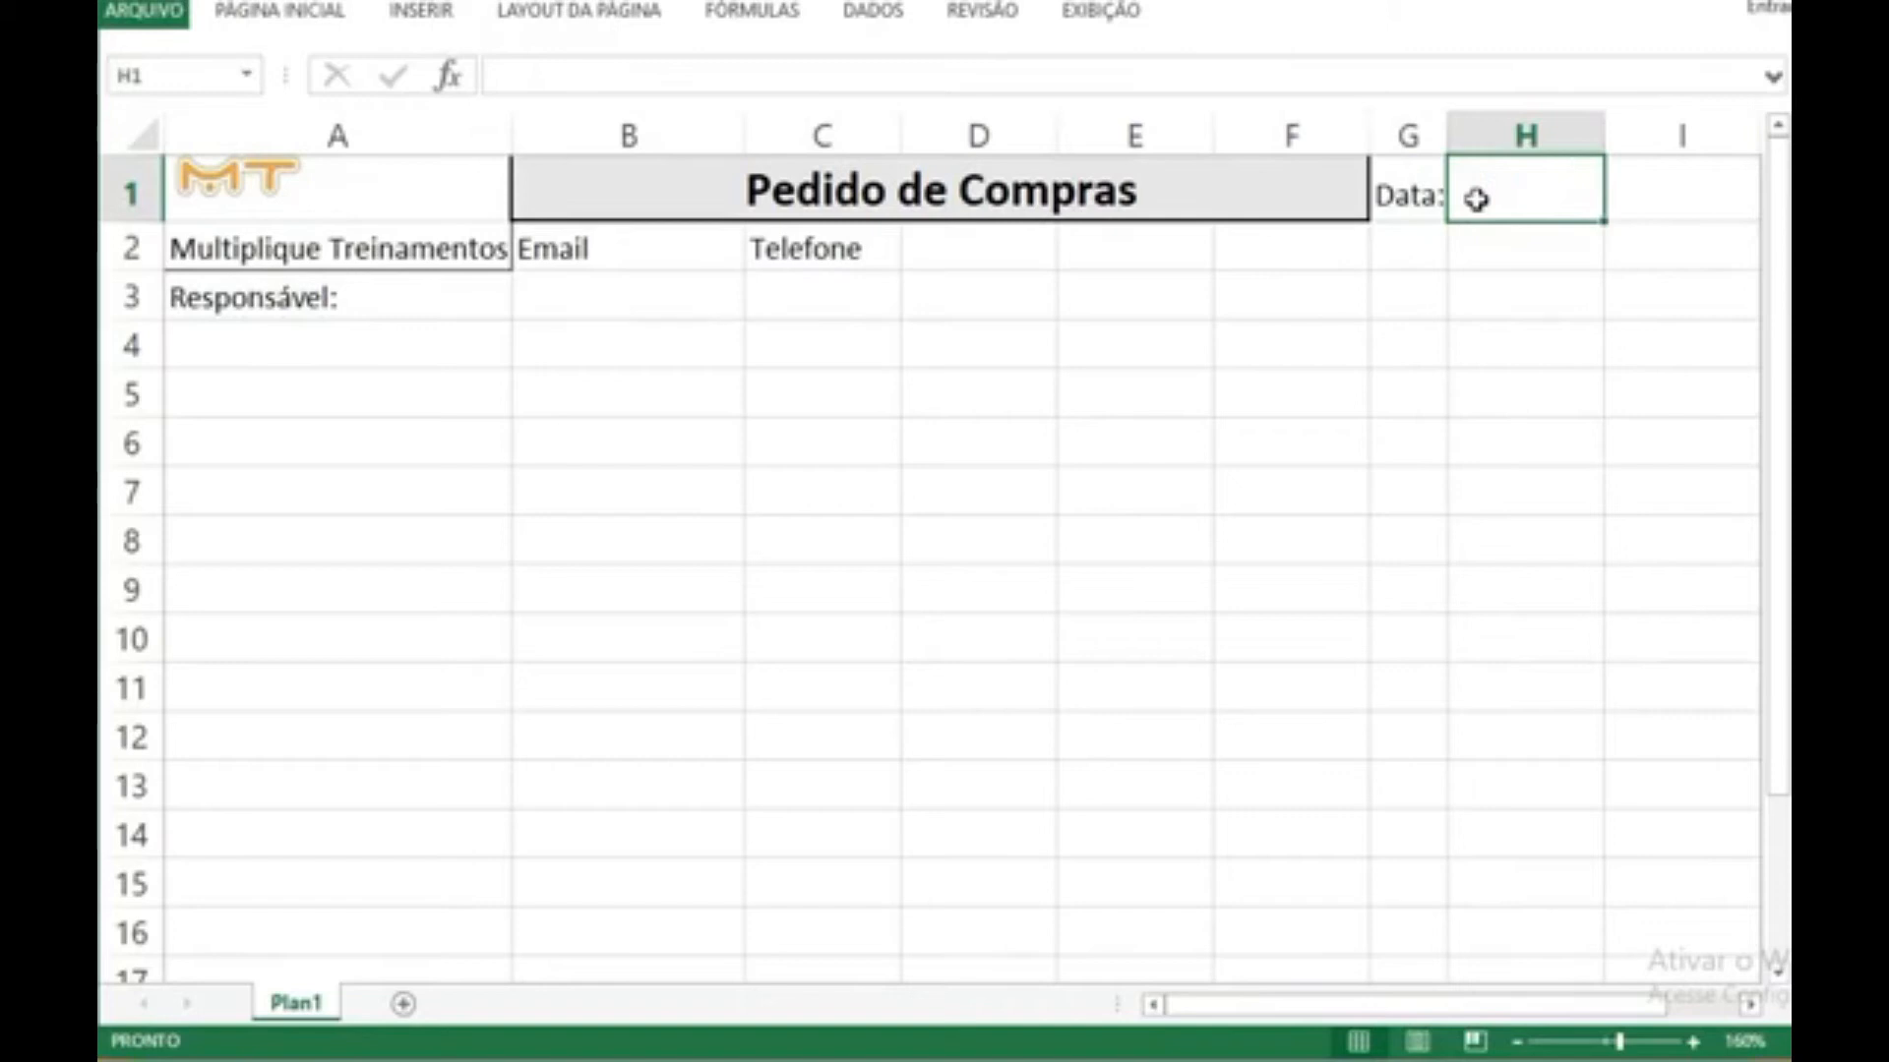
left_click(1429, 236)
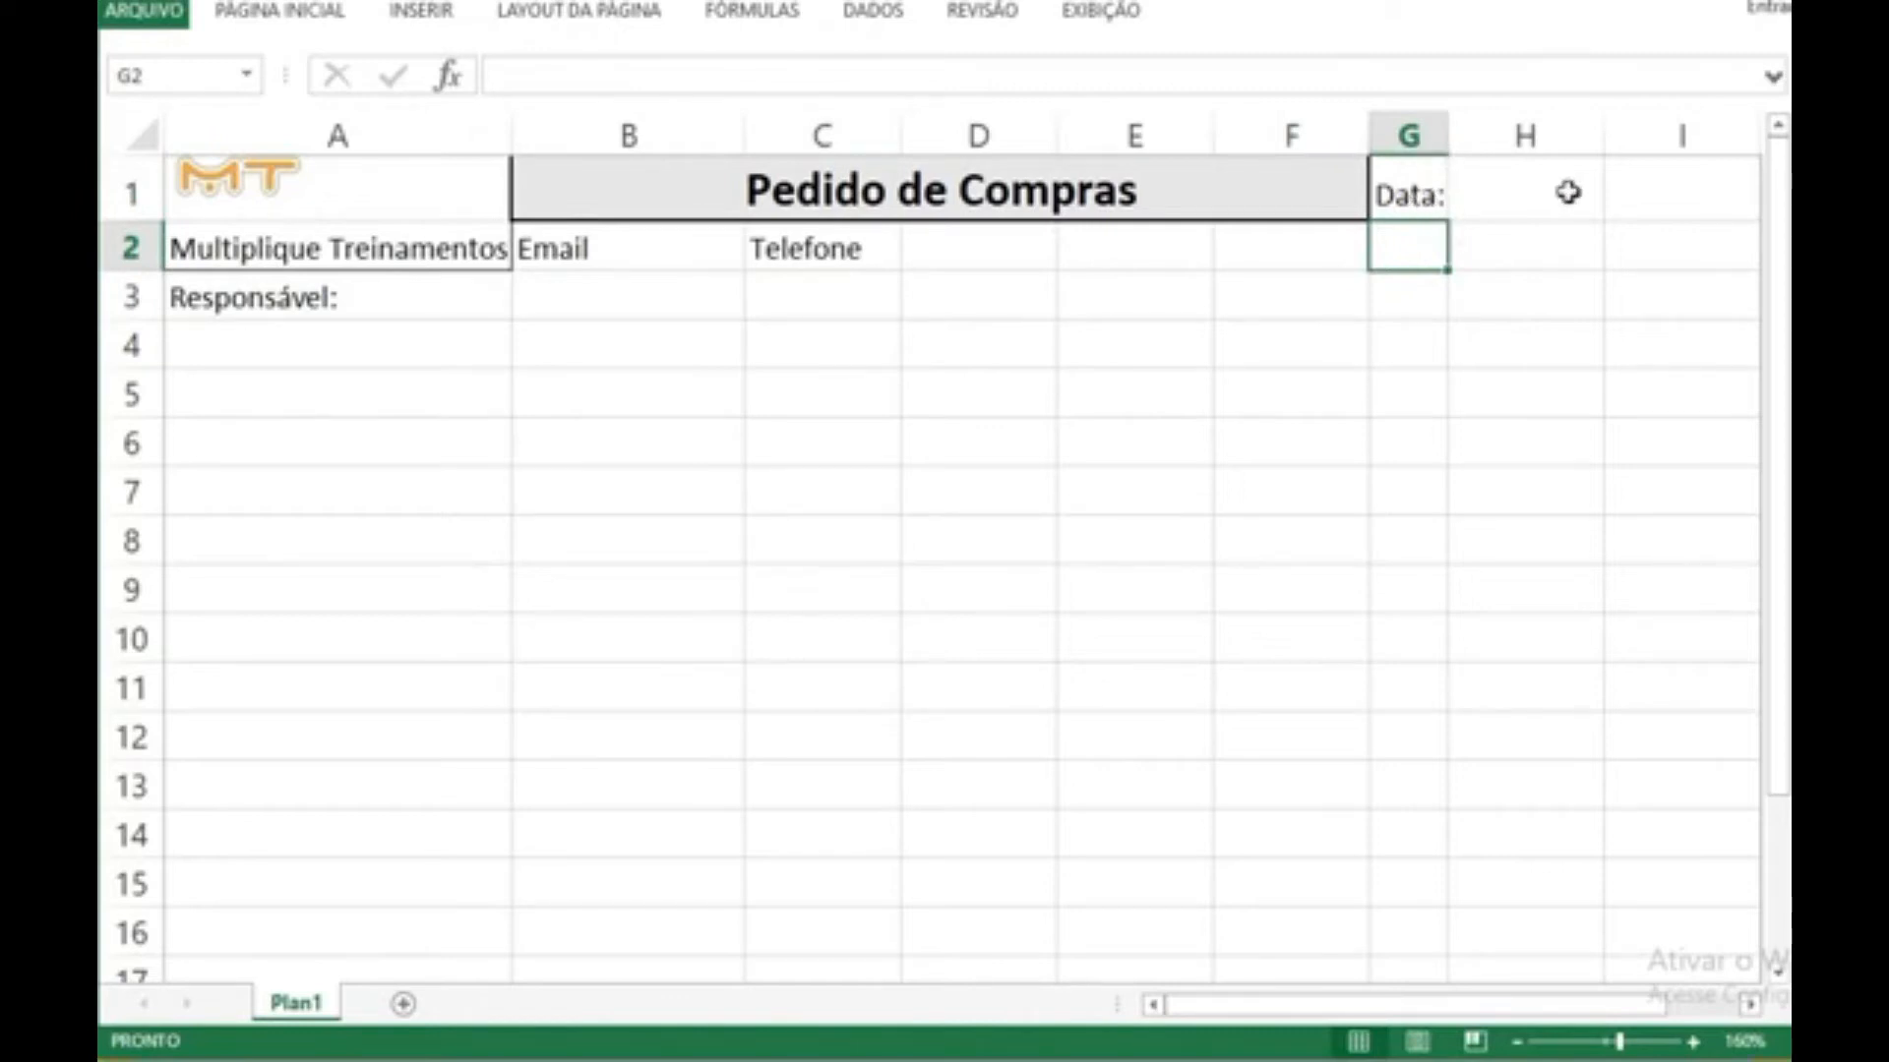
left_click(1512, 191)
left_click(1462, 279)
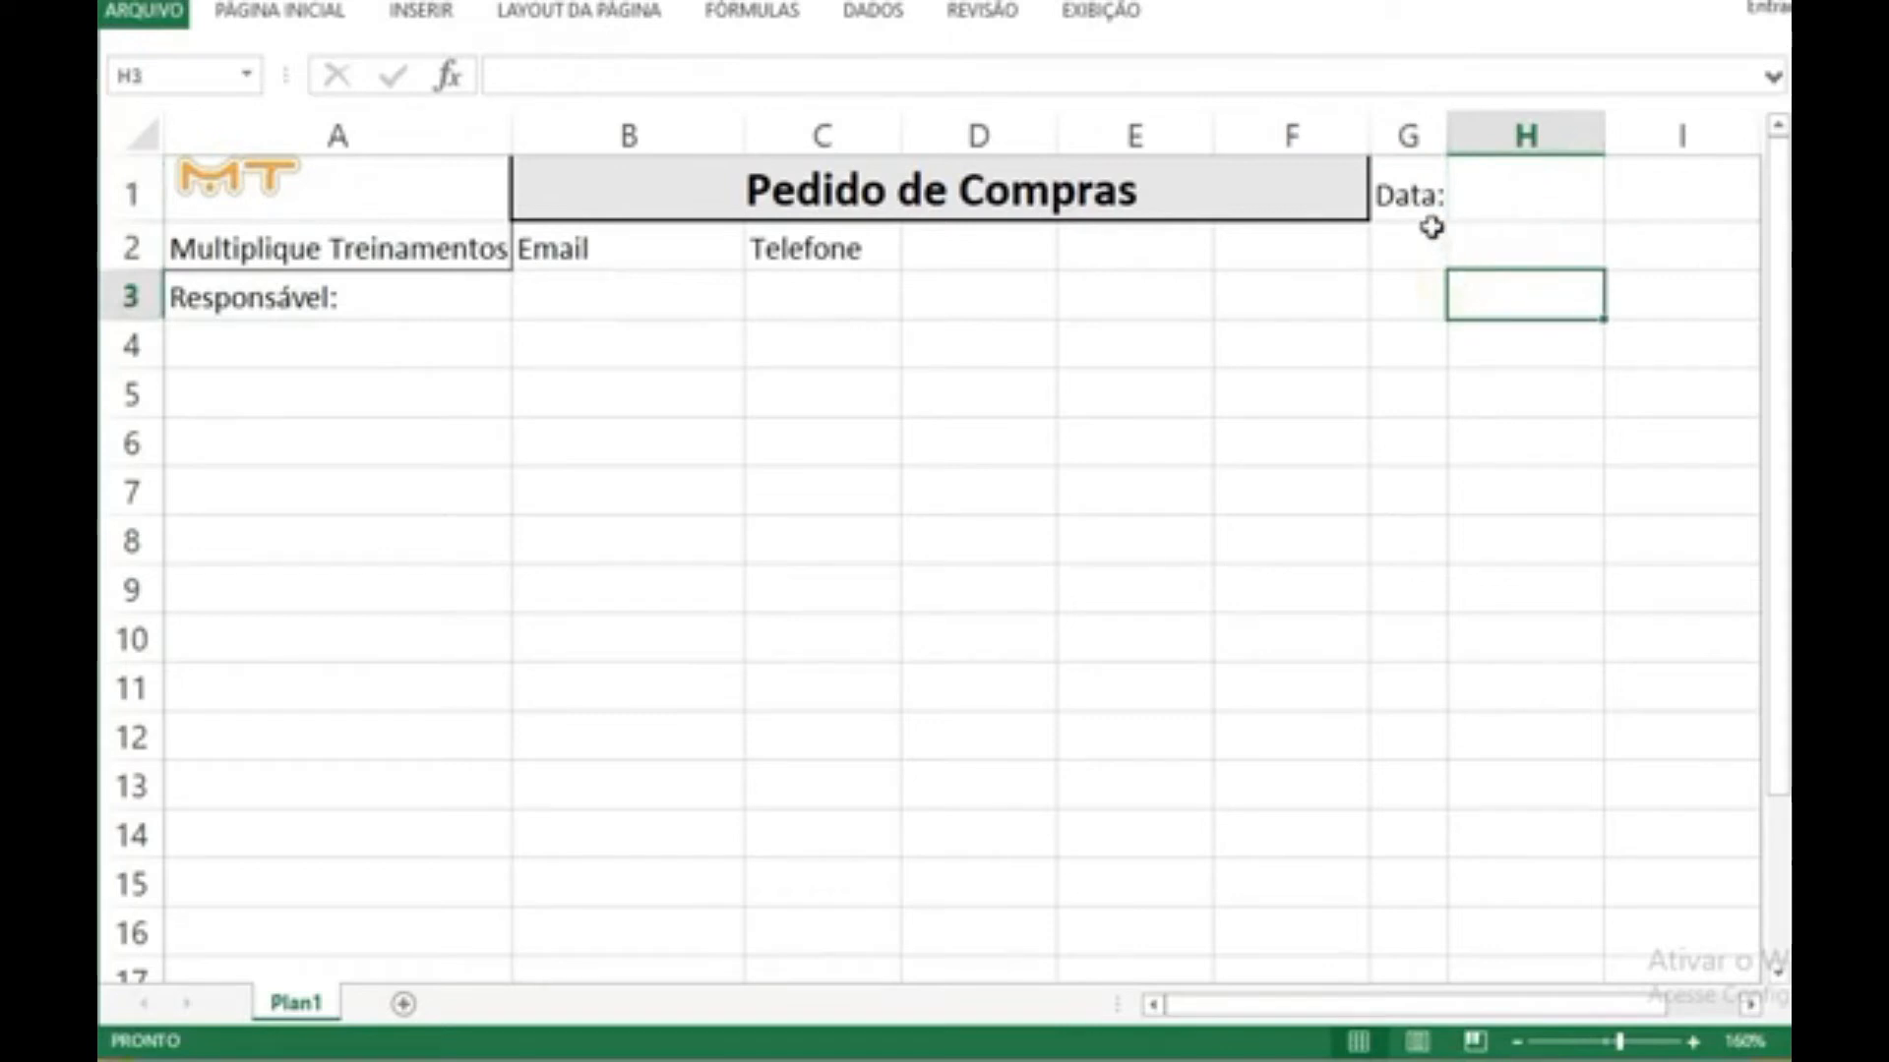
Step: Apply outside borders around cells G1:H1, the "Data:" label and its blank entry cell
left_click_drag(1408, 194, 1539, 191)
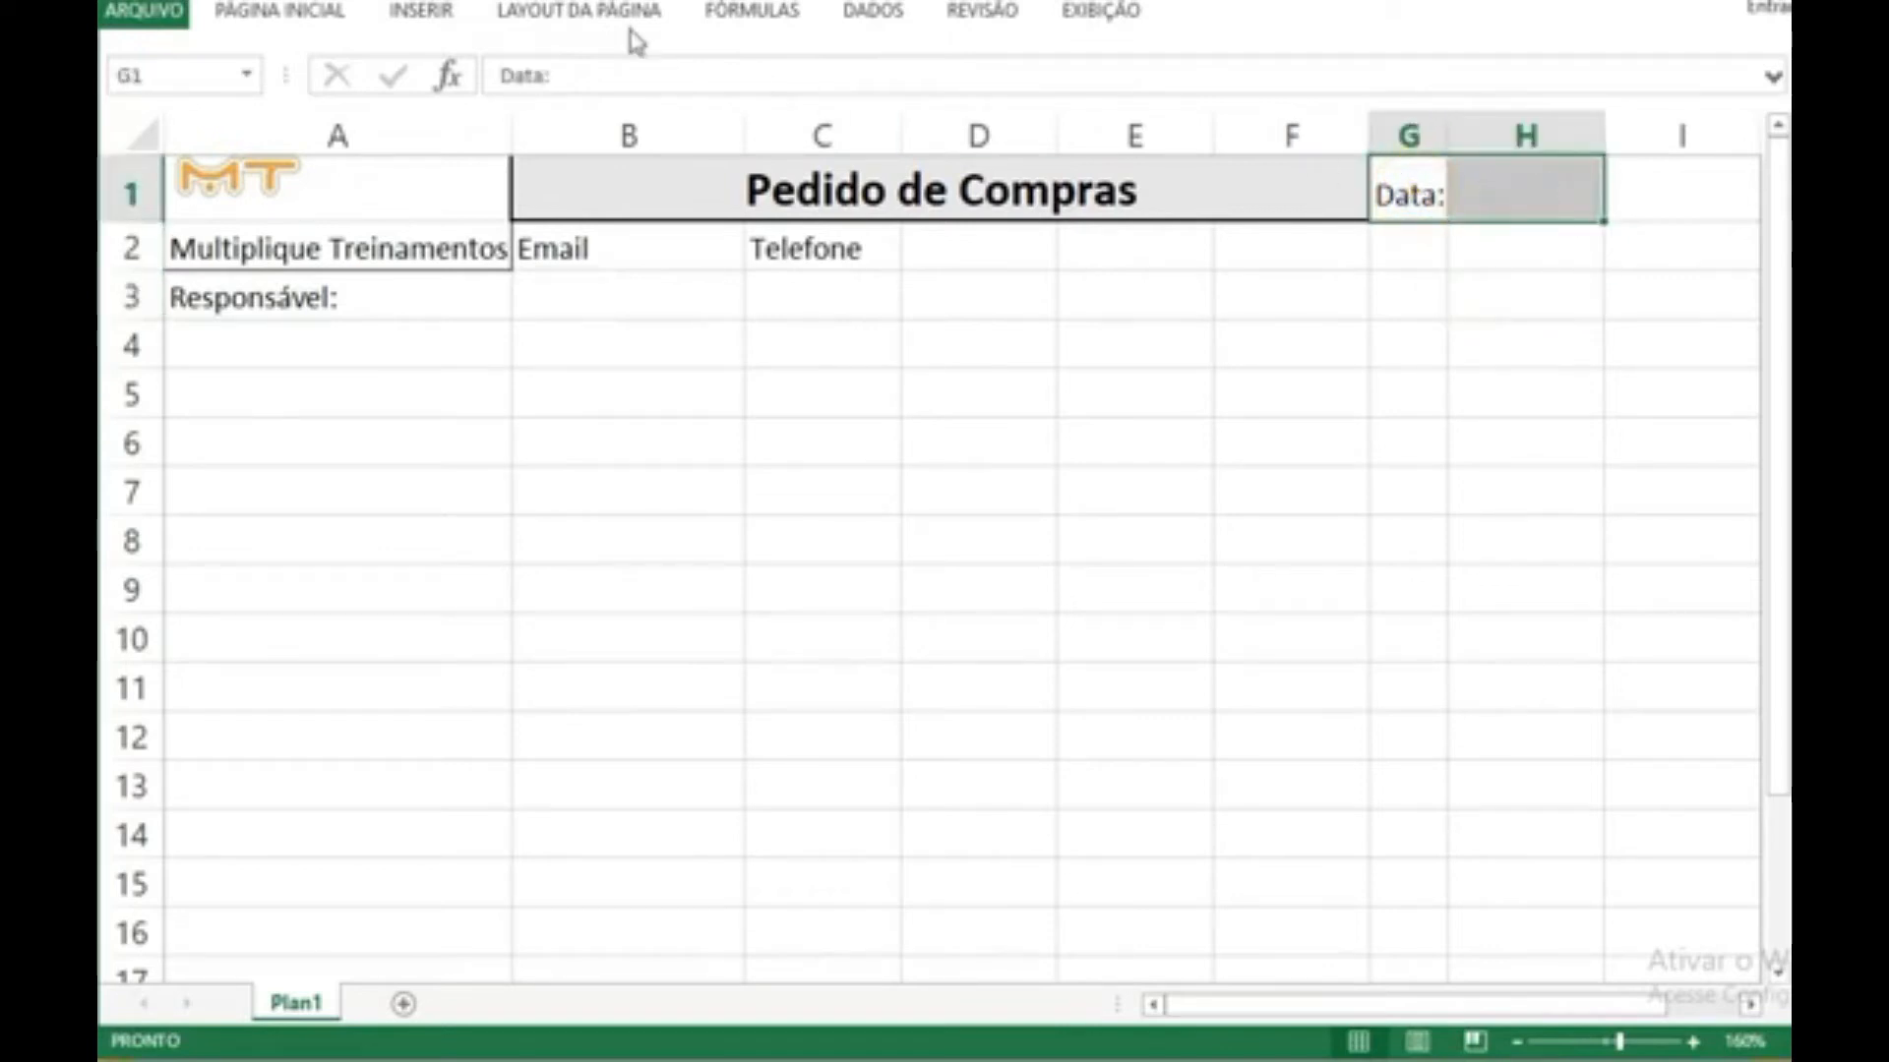
left_click(278, 12)
left_click(470, 109)
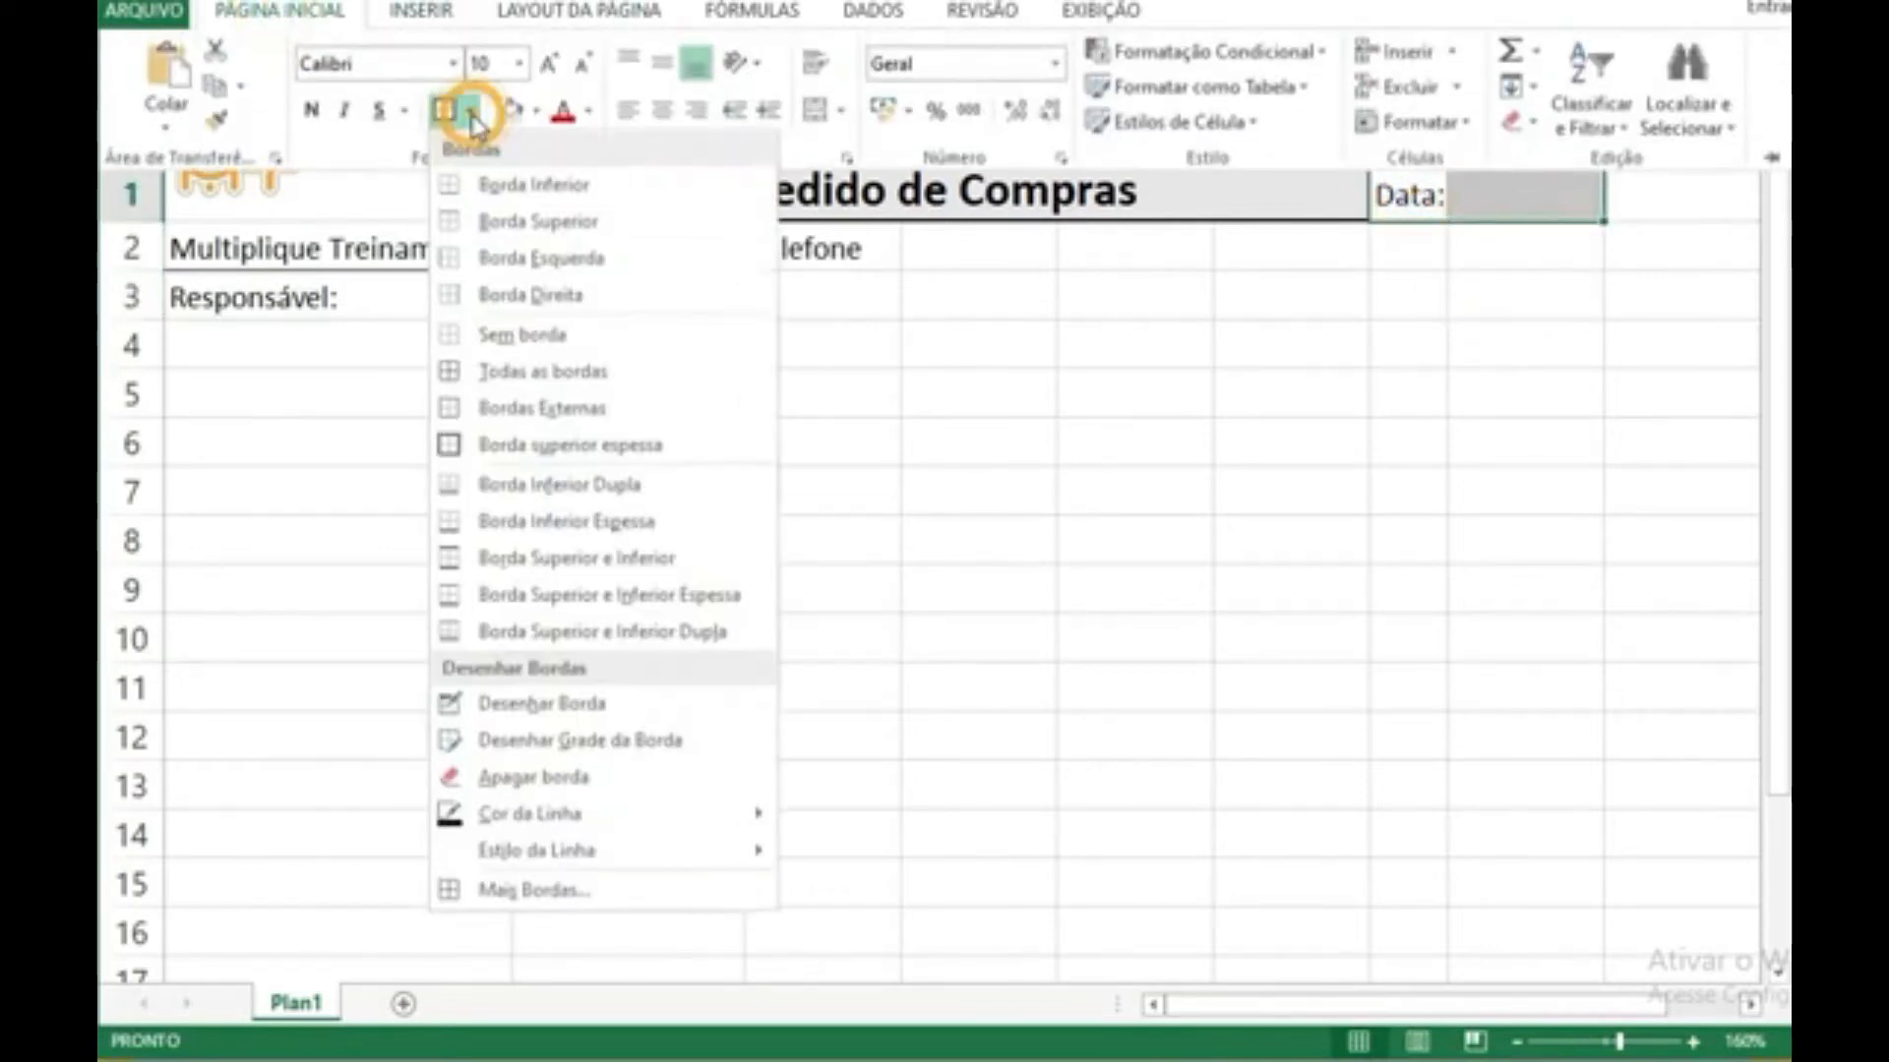
left_click(512, 406)
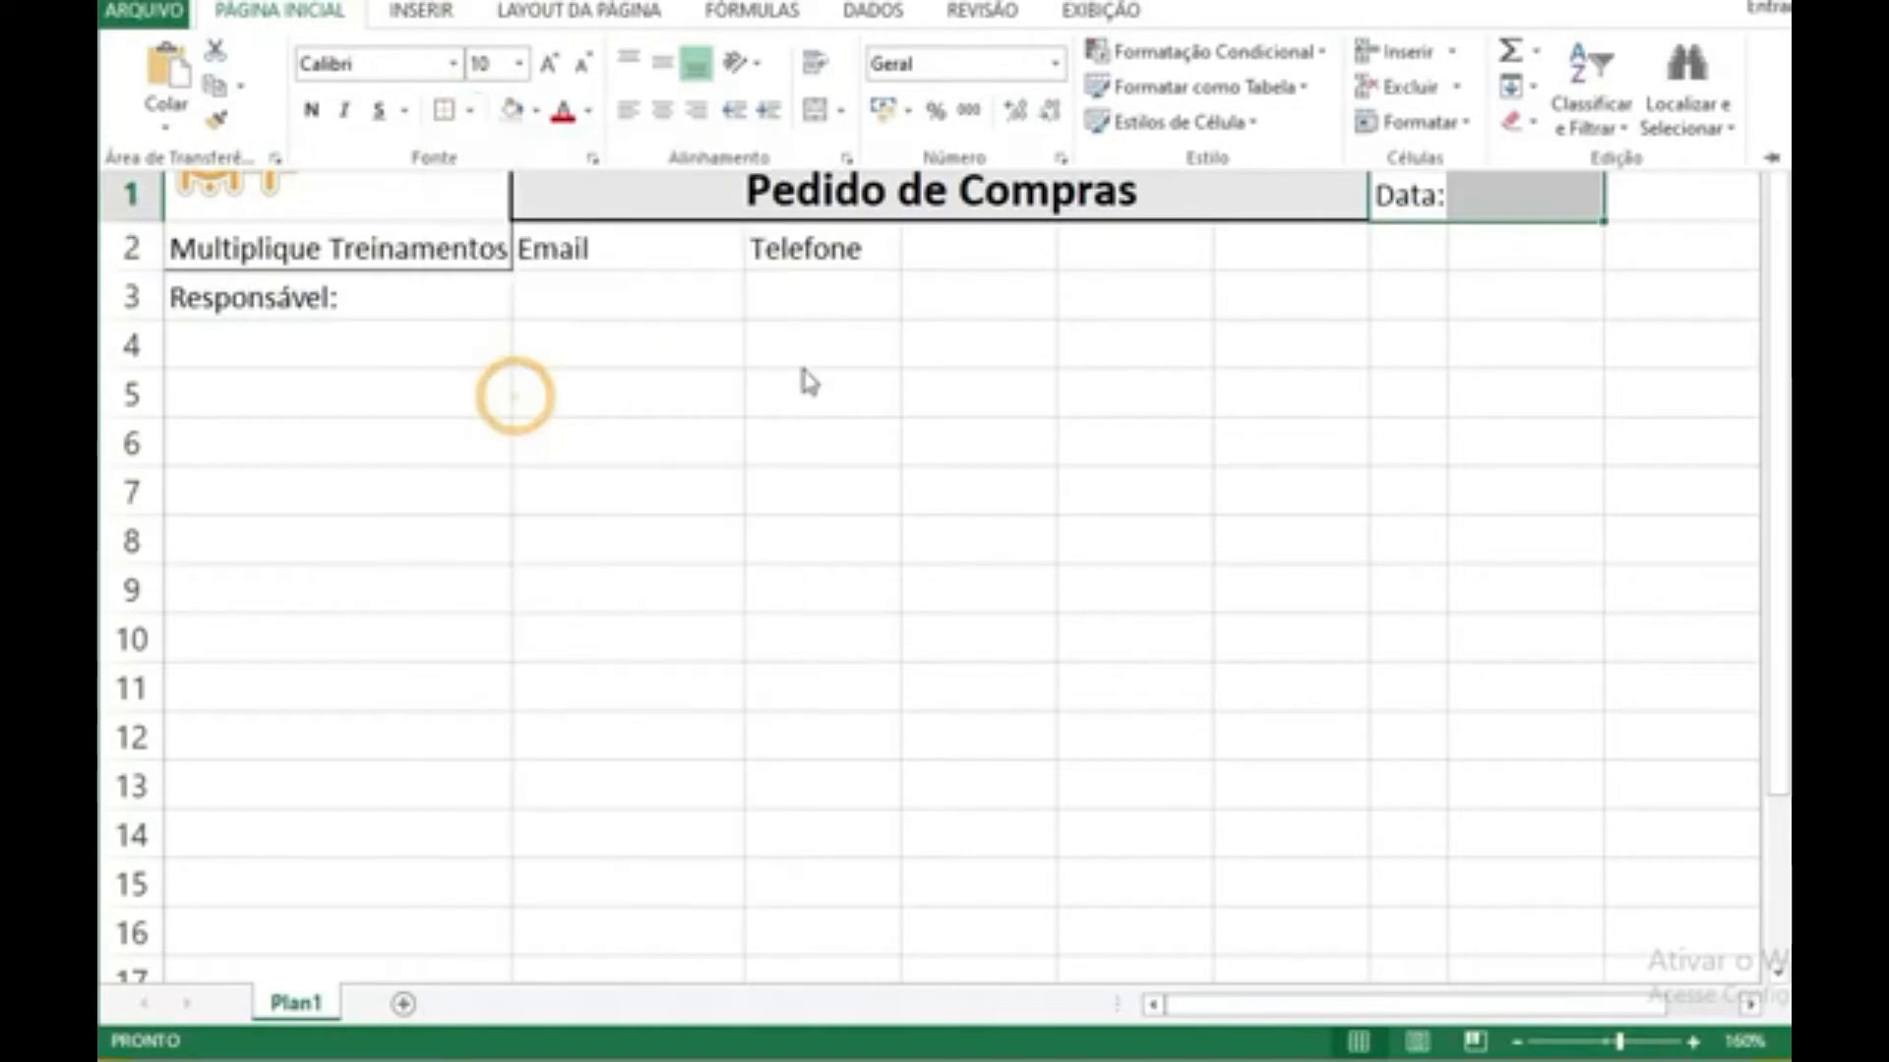
left_click(1125, 303)
Step: Format the blank cell H1 beside "Data:" as a date with the 14/03/12 type
left_click(1524, 209)
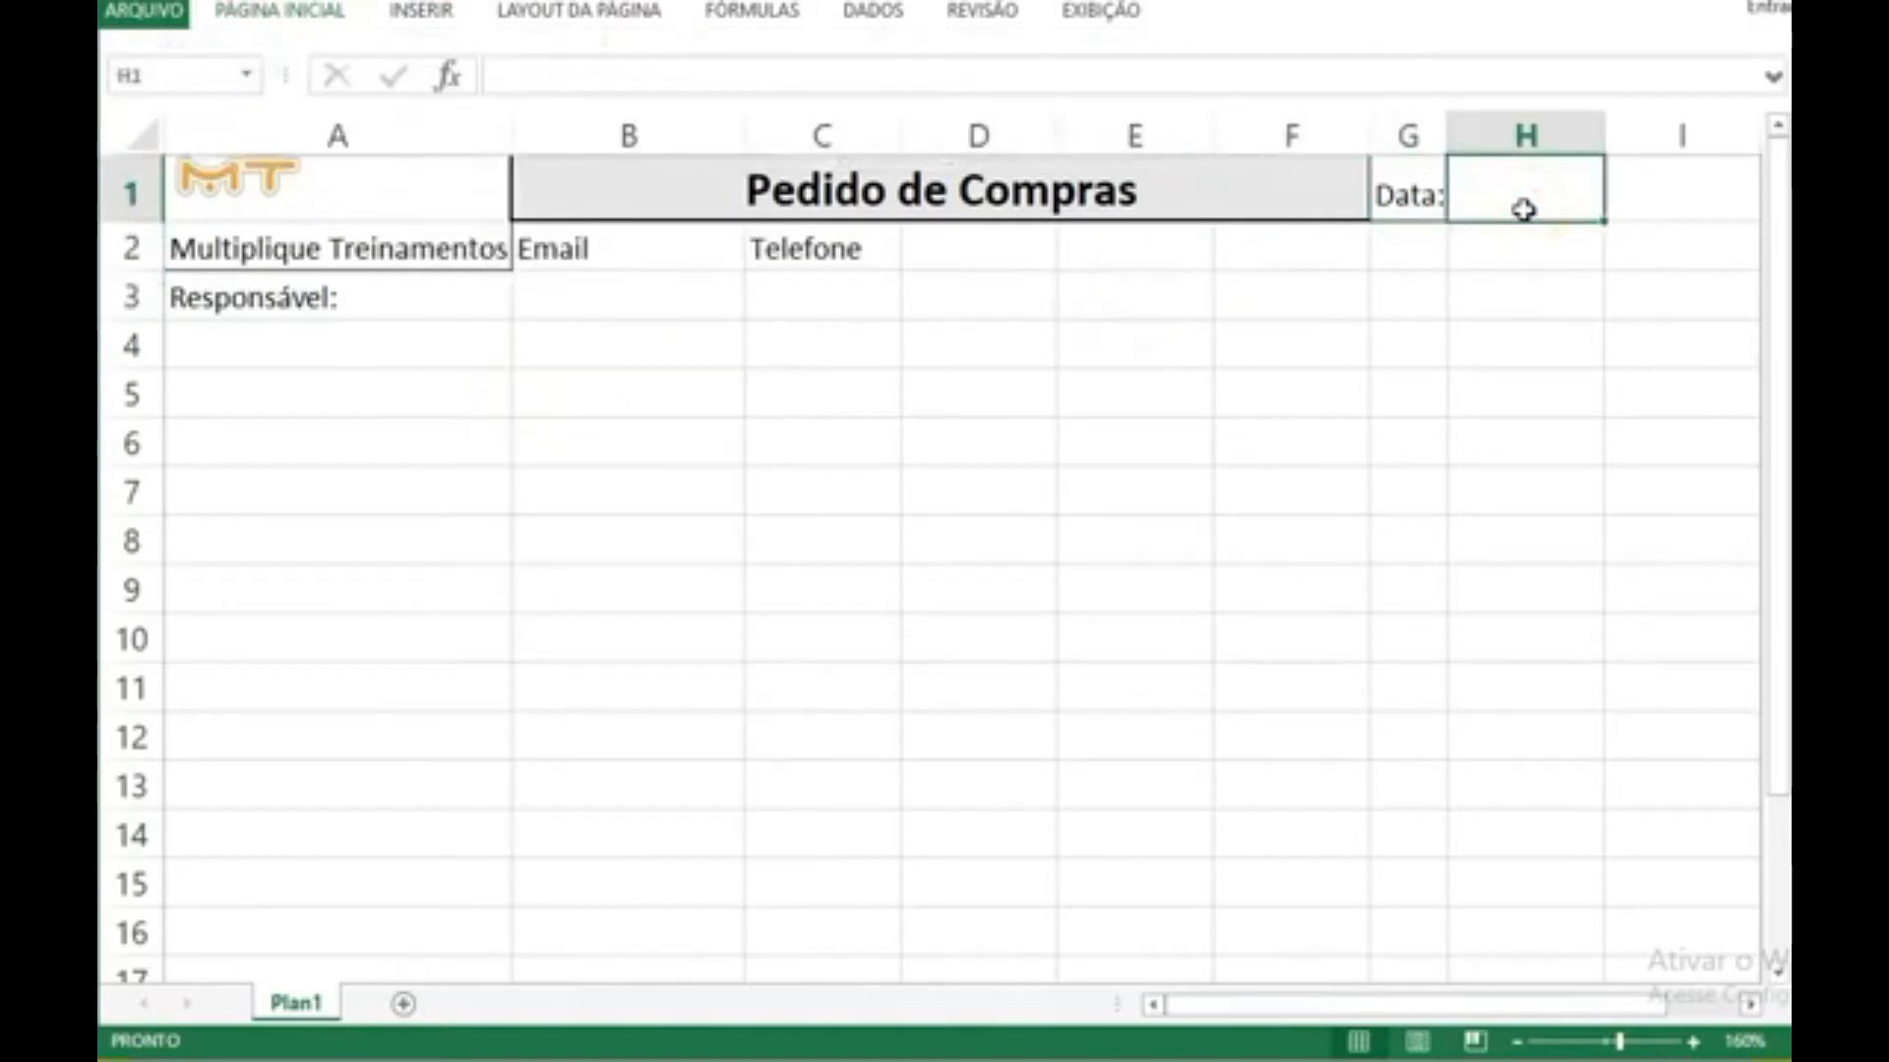
right_click(1524, 209)
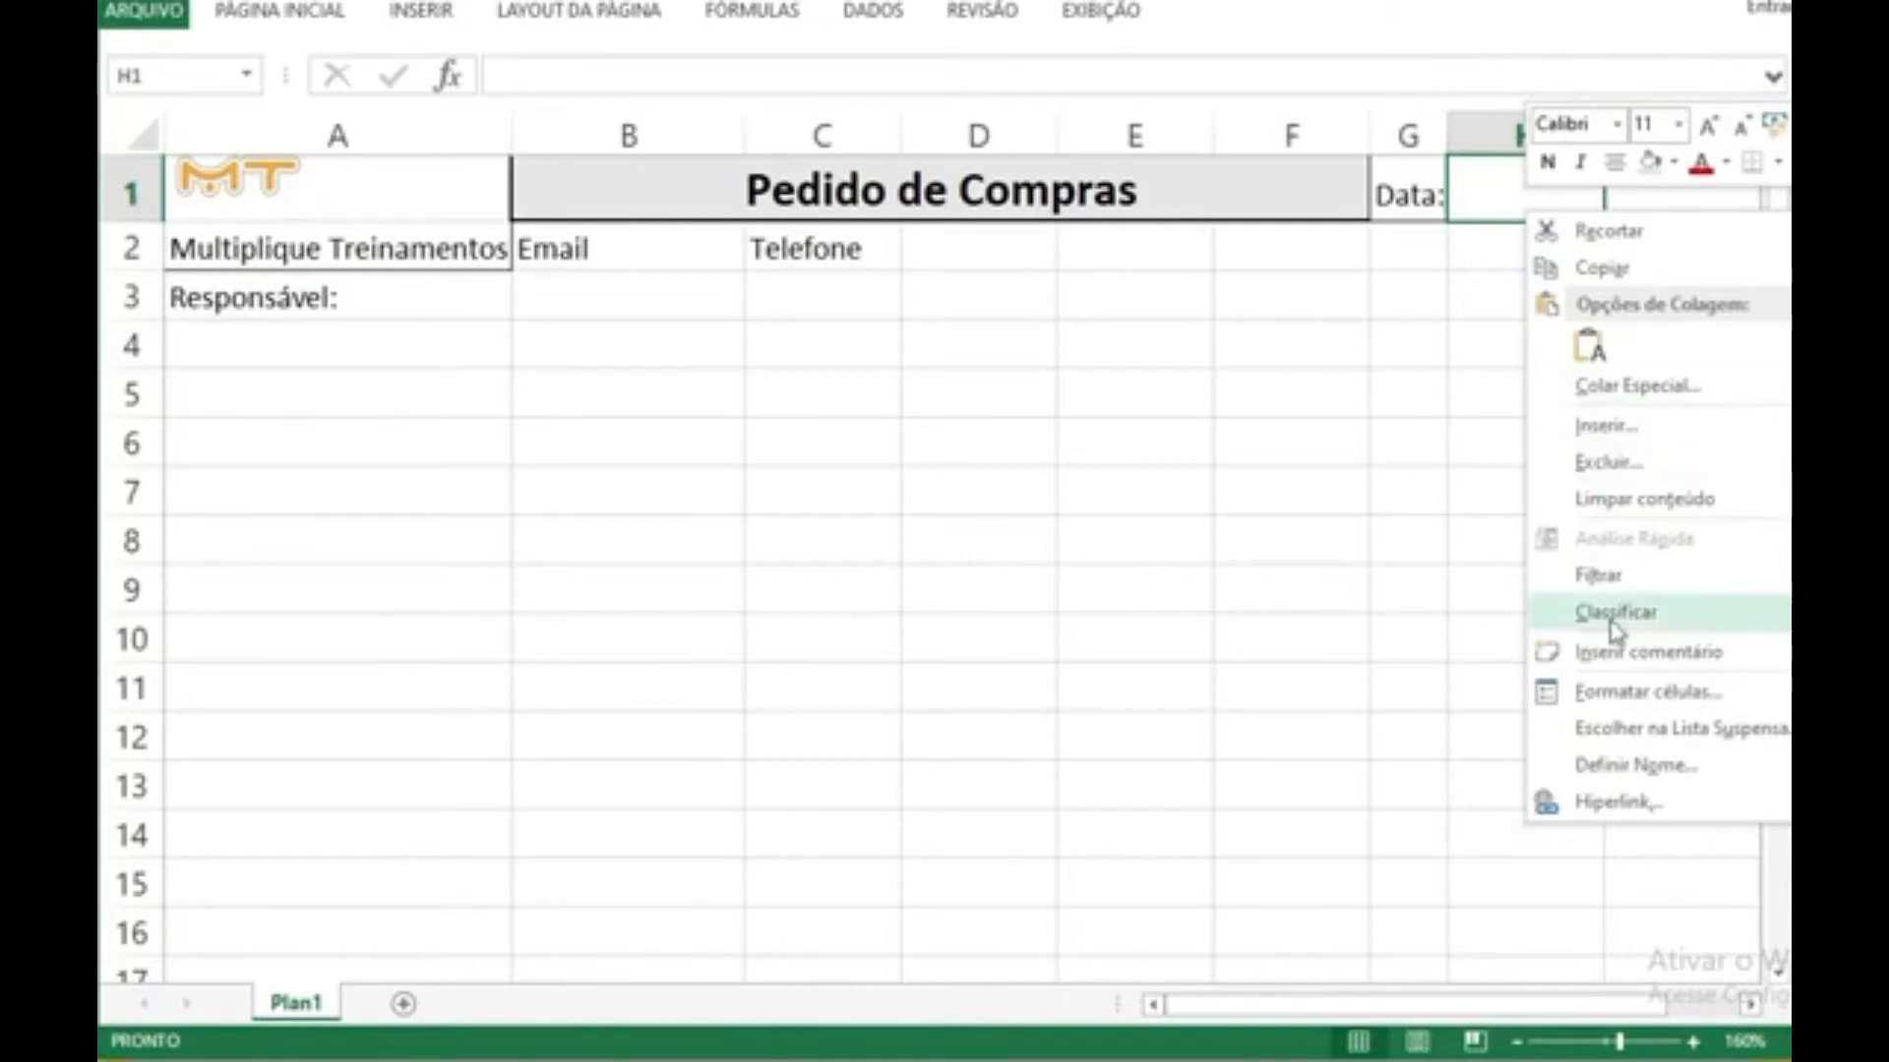
left_click(1628, 693)
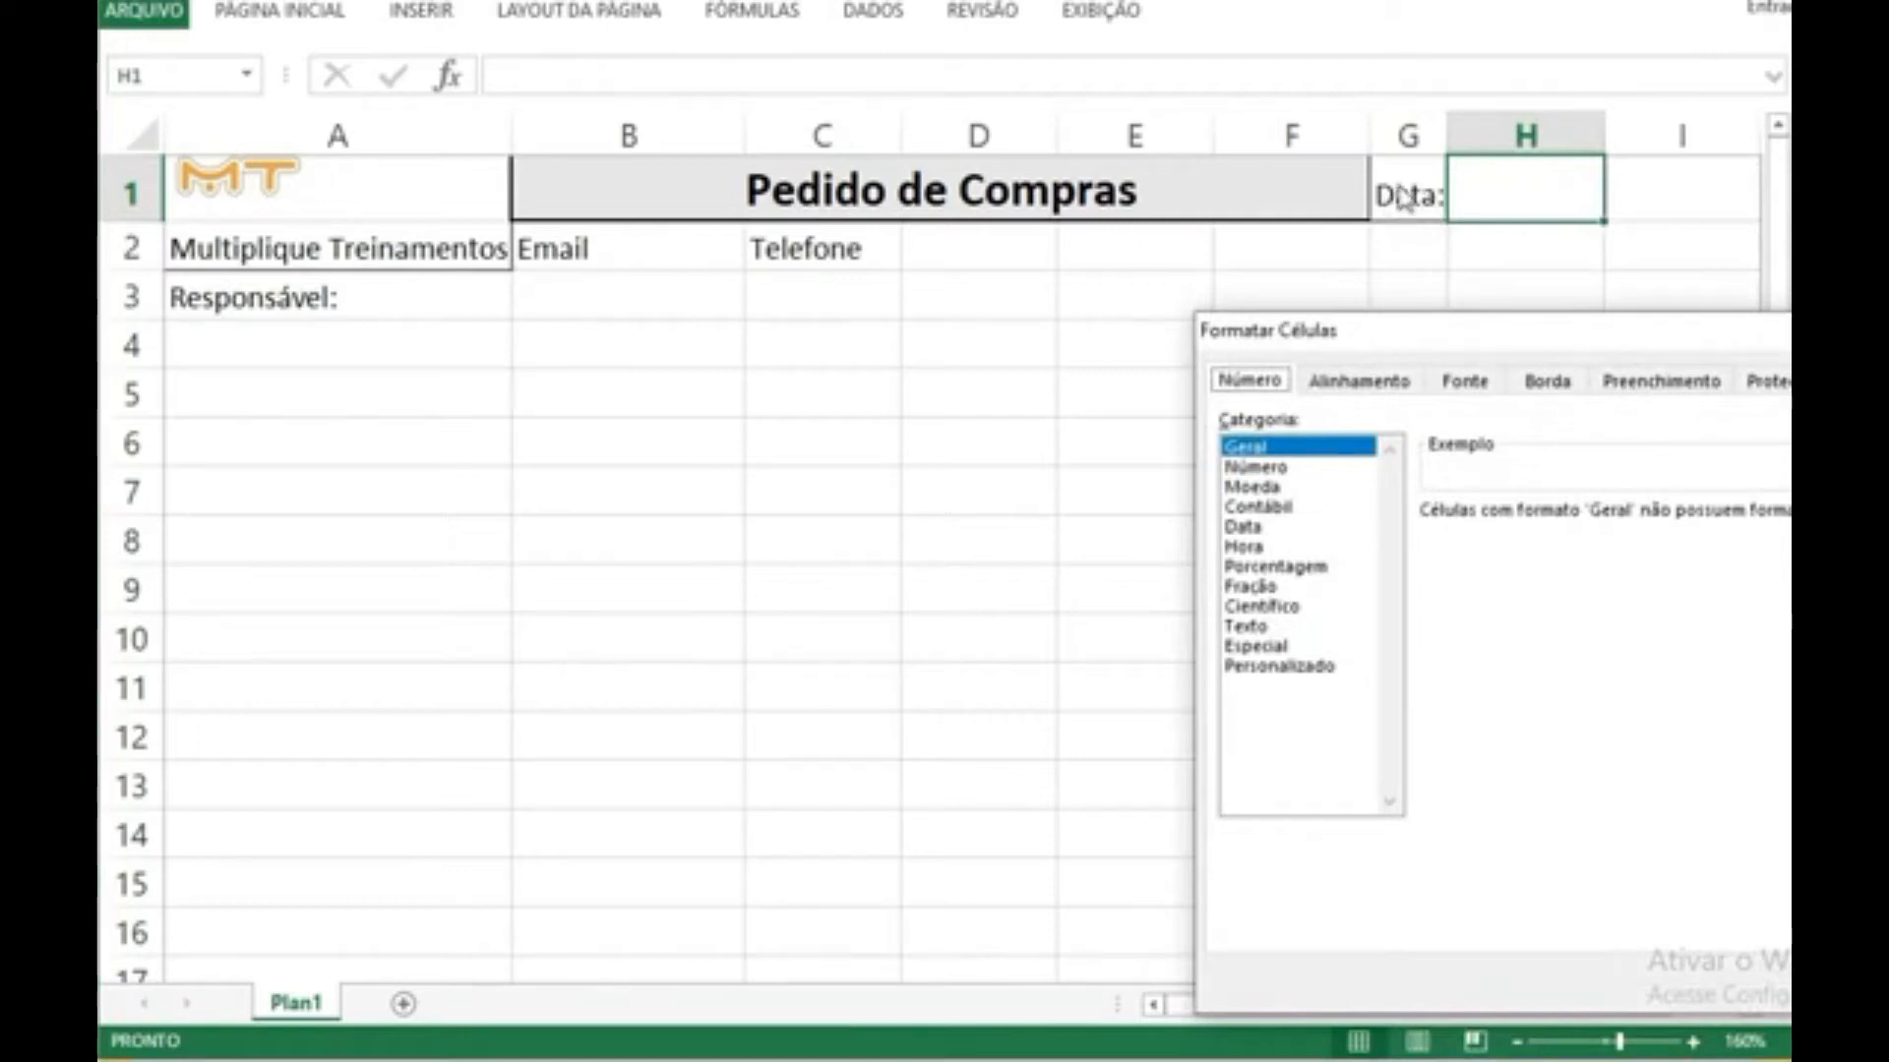
left_click(1242, 527)
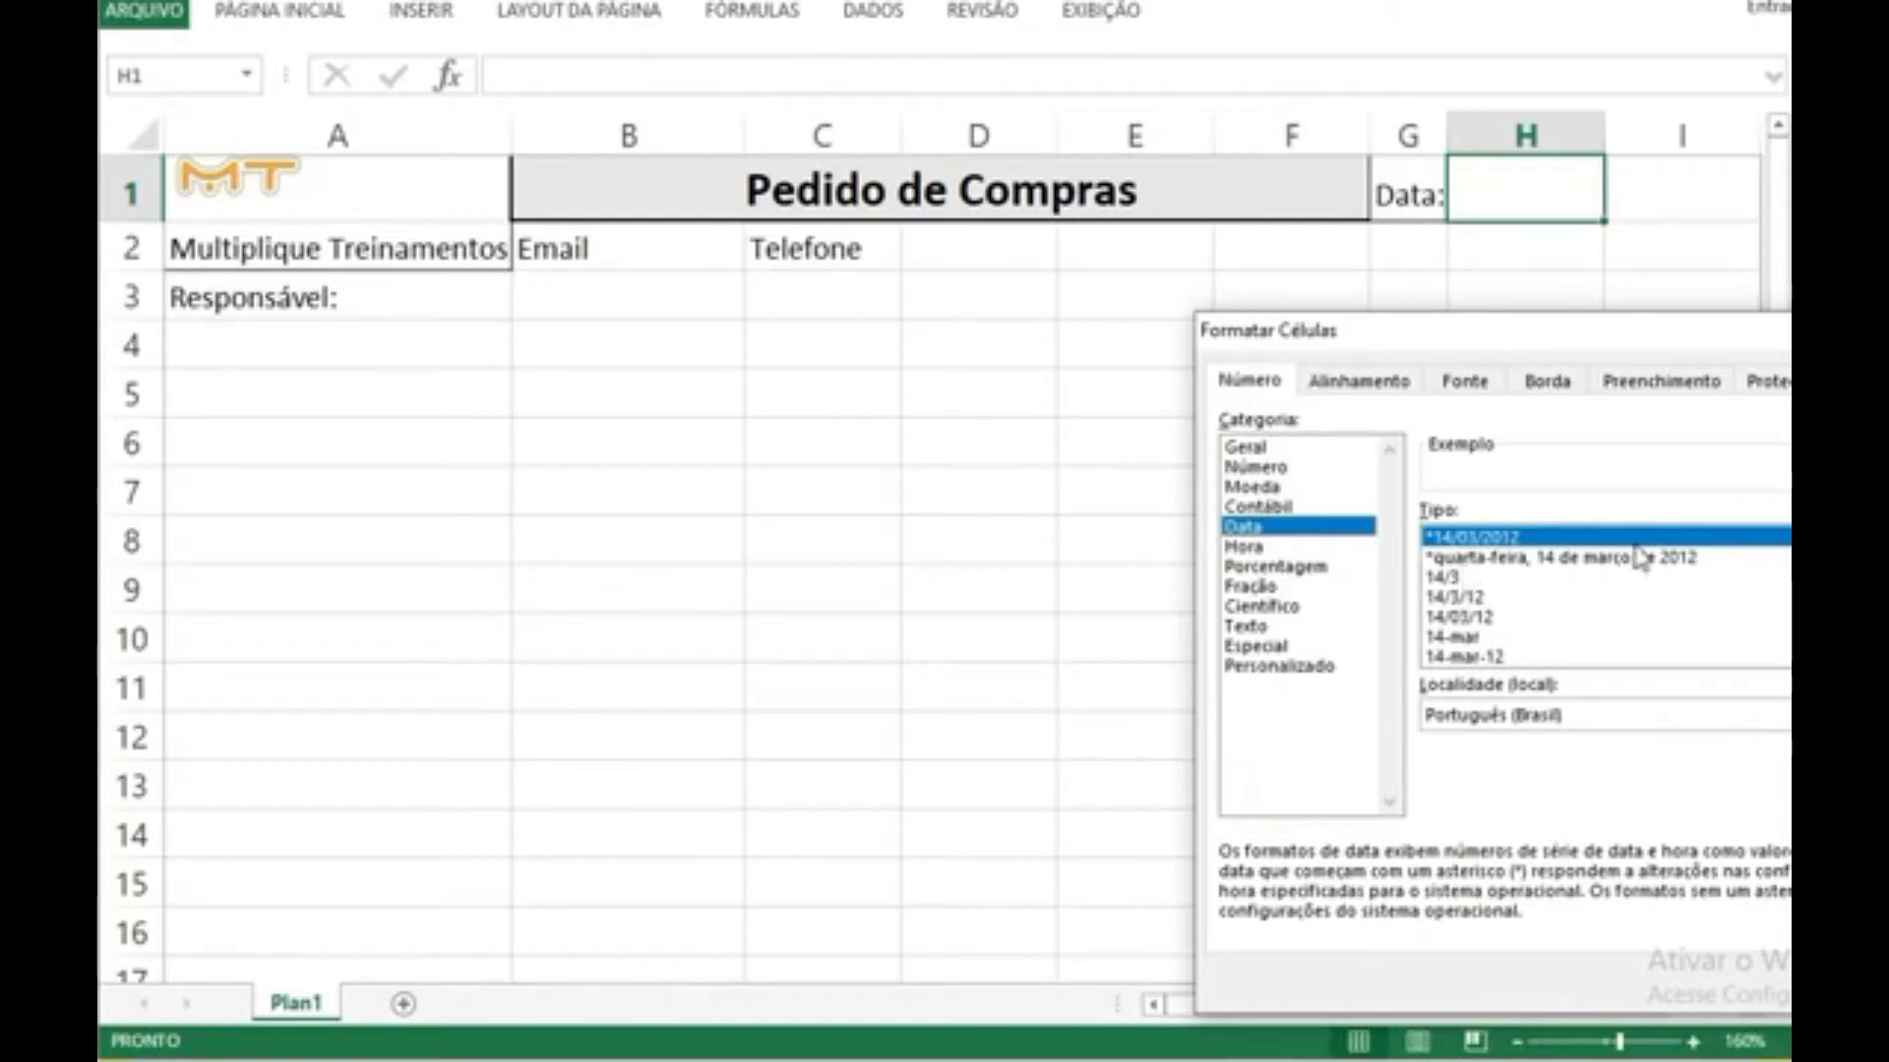
left_click(1469, 618)
left_click_drag(1706, 335, 1204, 269)
left_click(1459, 919)
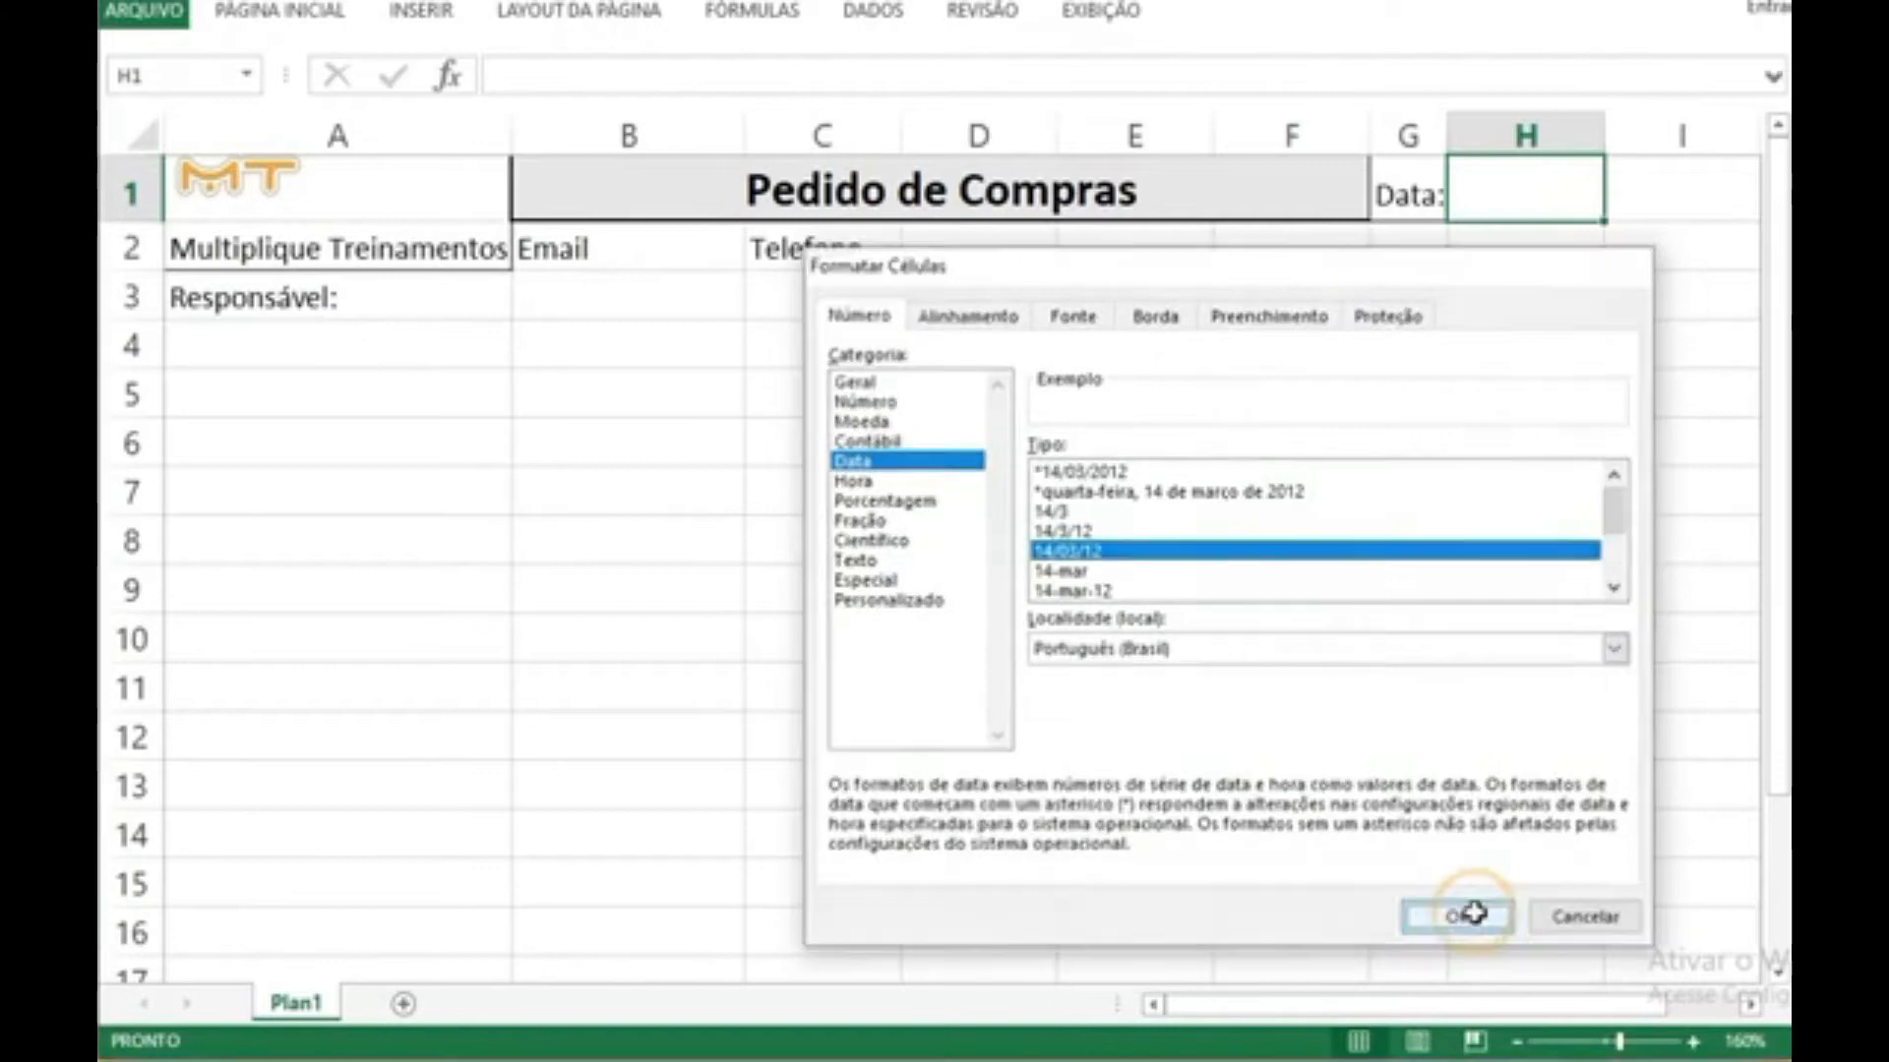
left_click(1408, 343)
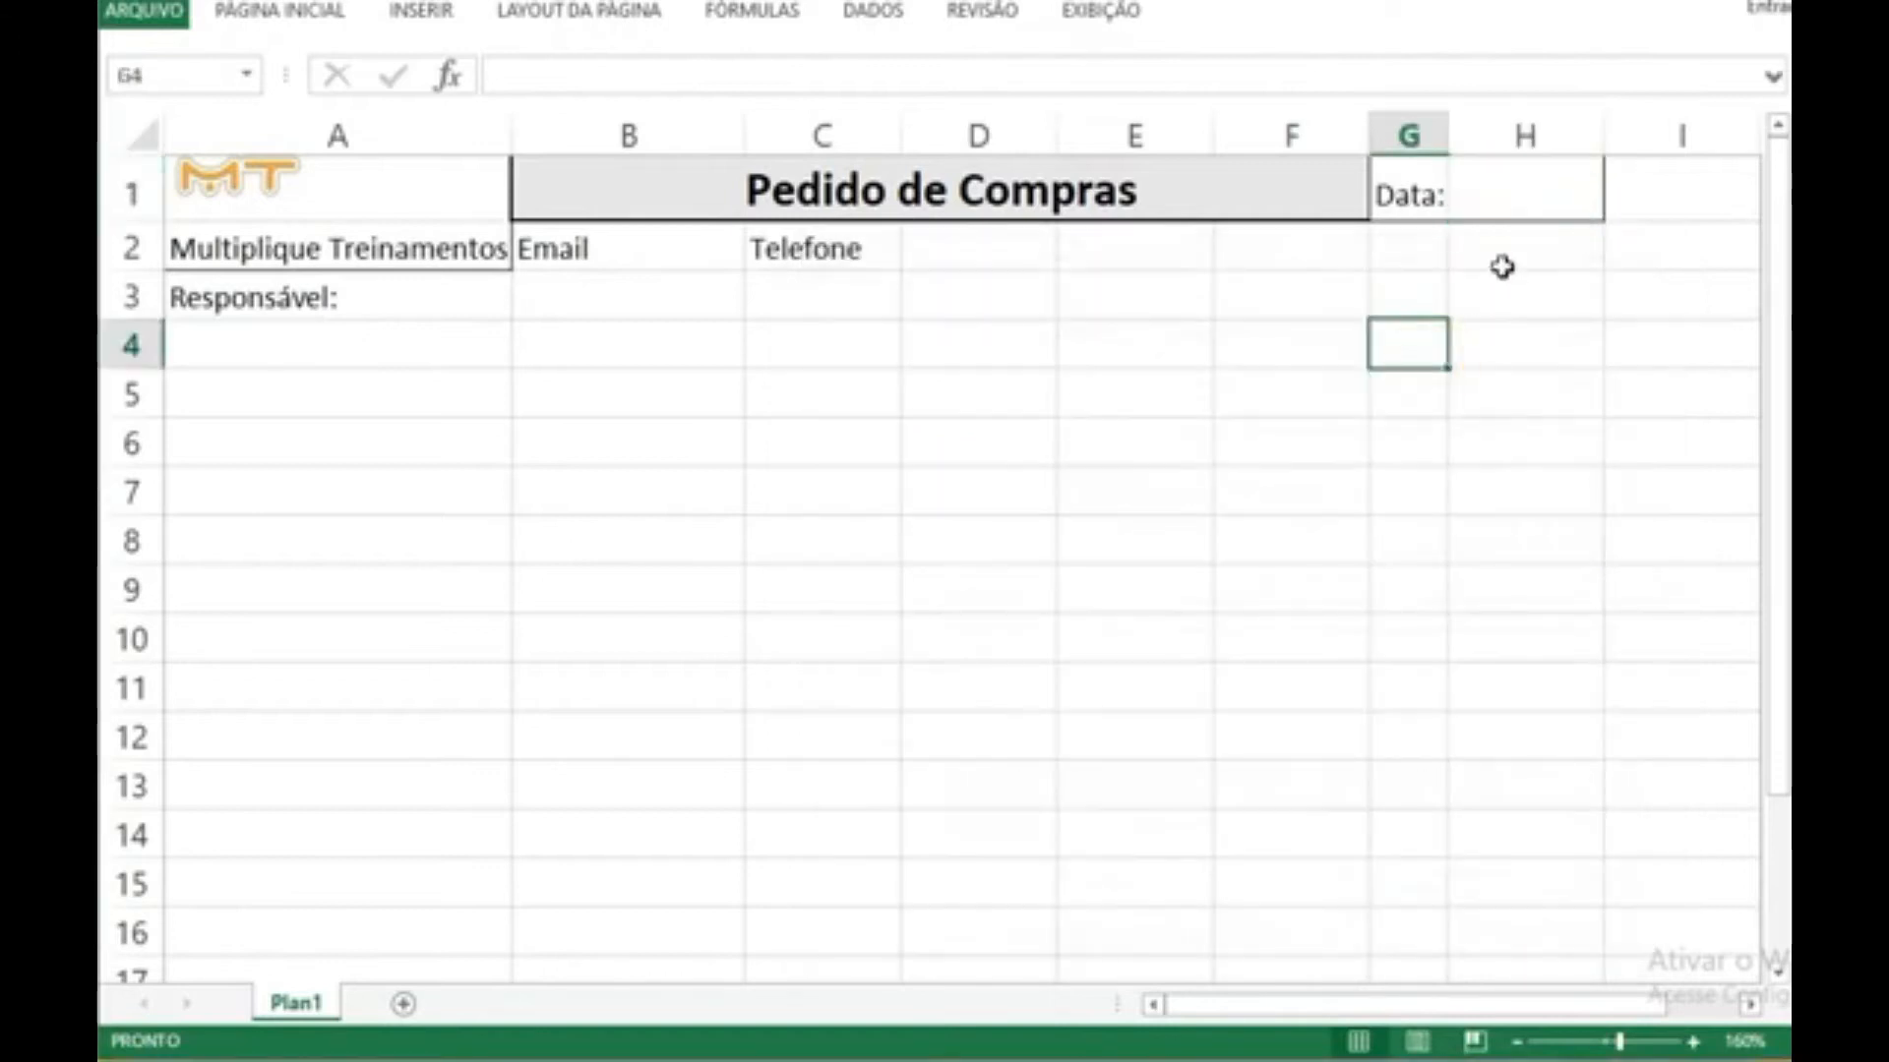
Step: Add a colon to the label in B2 so it reads "Email:"
left_click(617, 244)
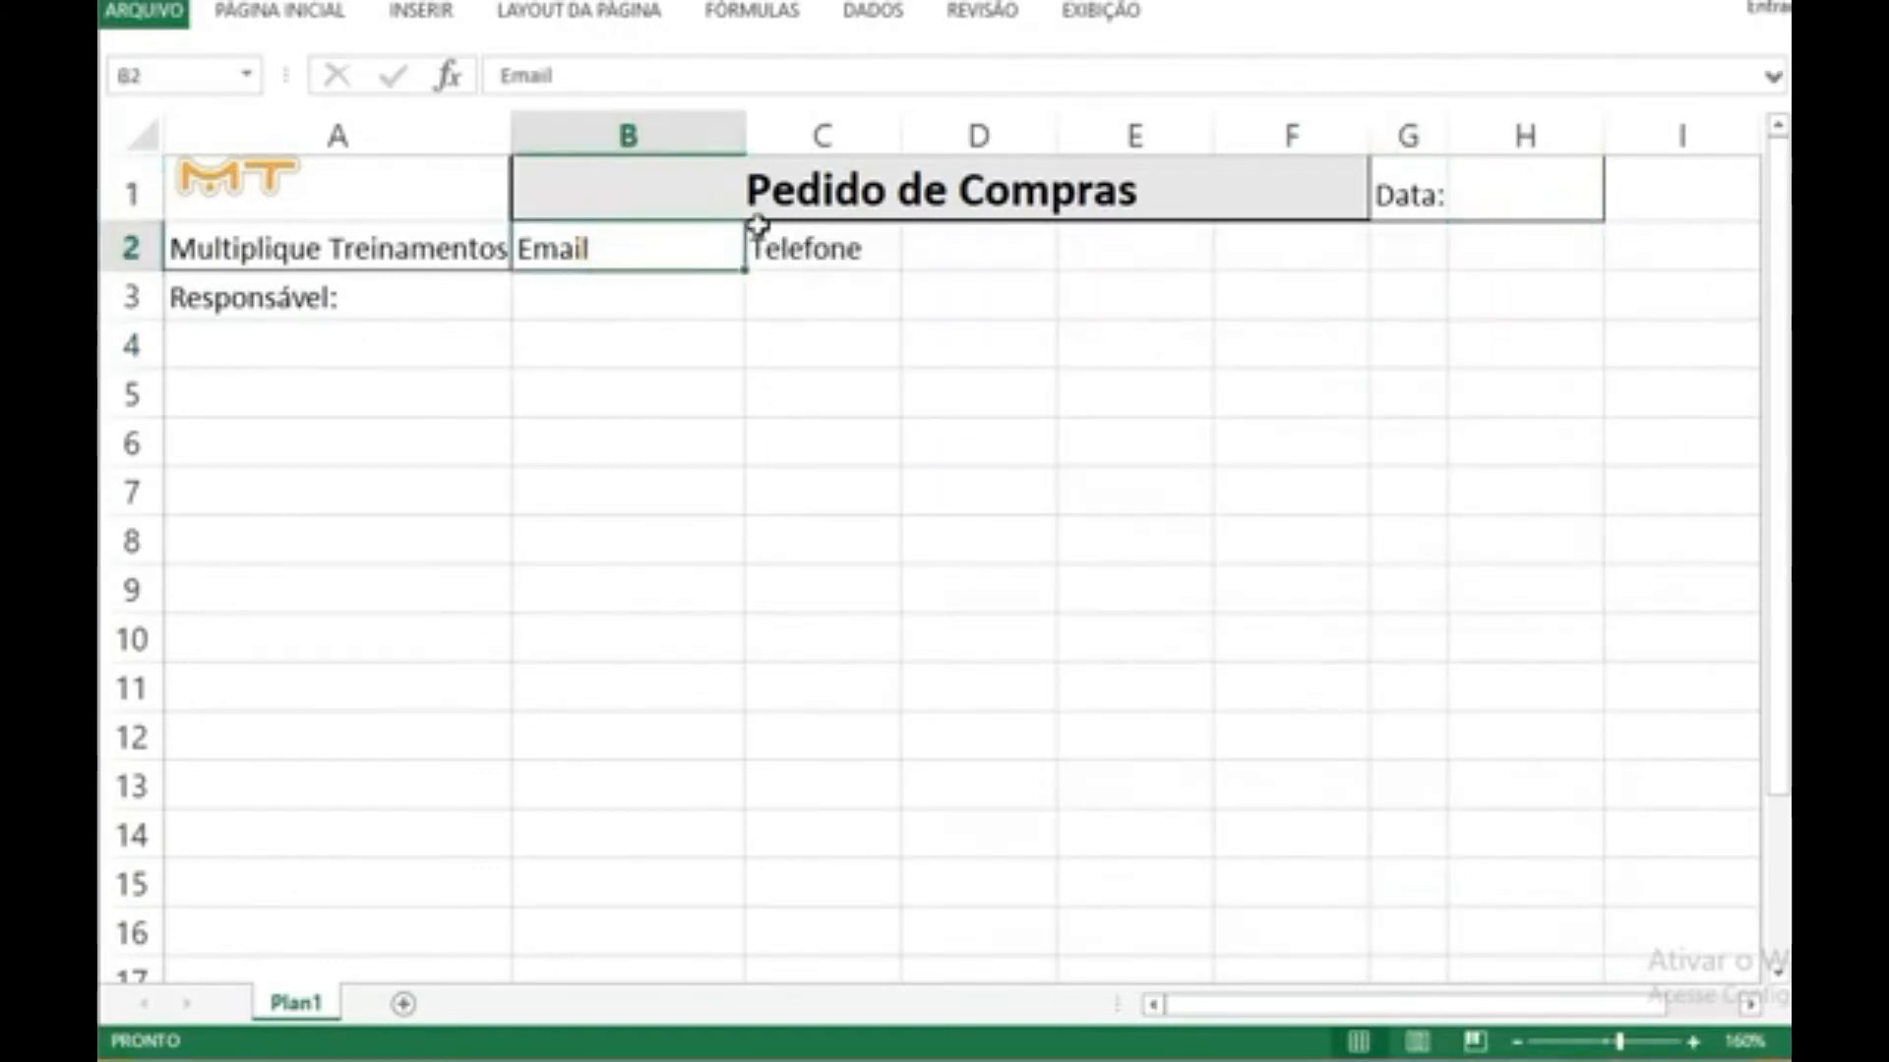
double_click(616, 258)
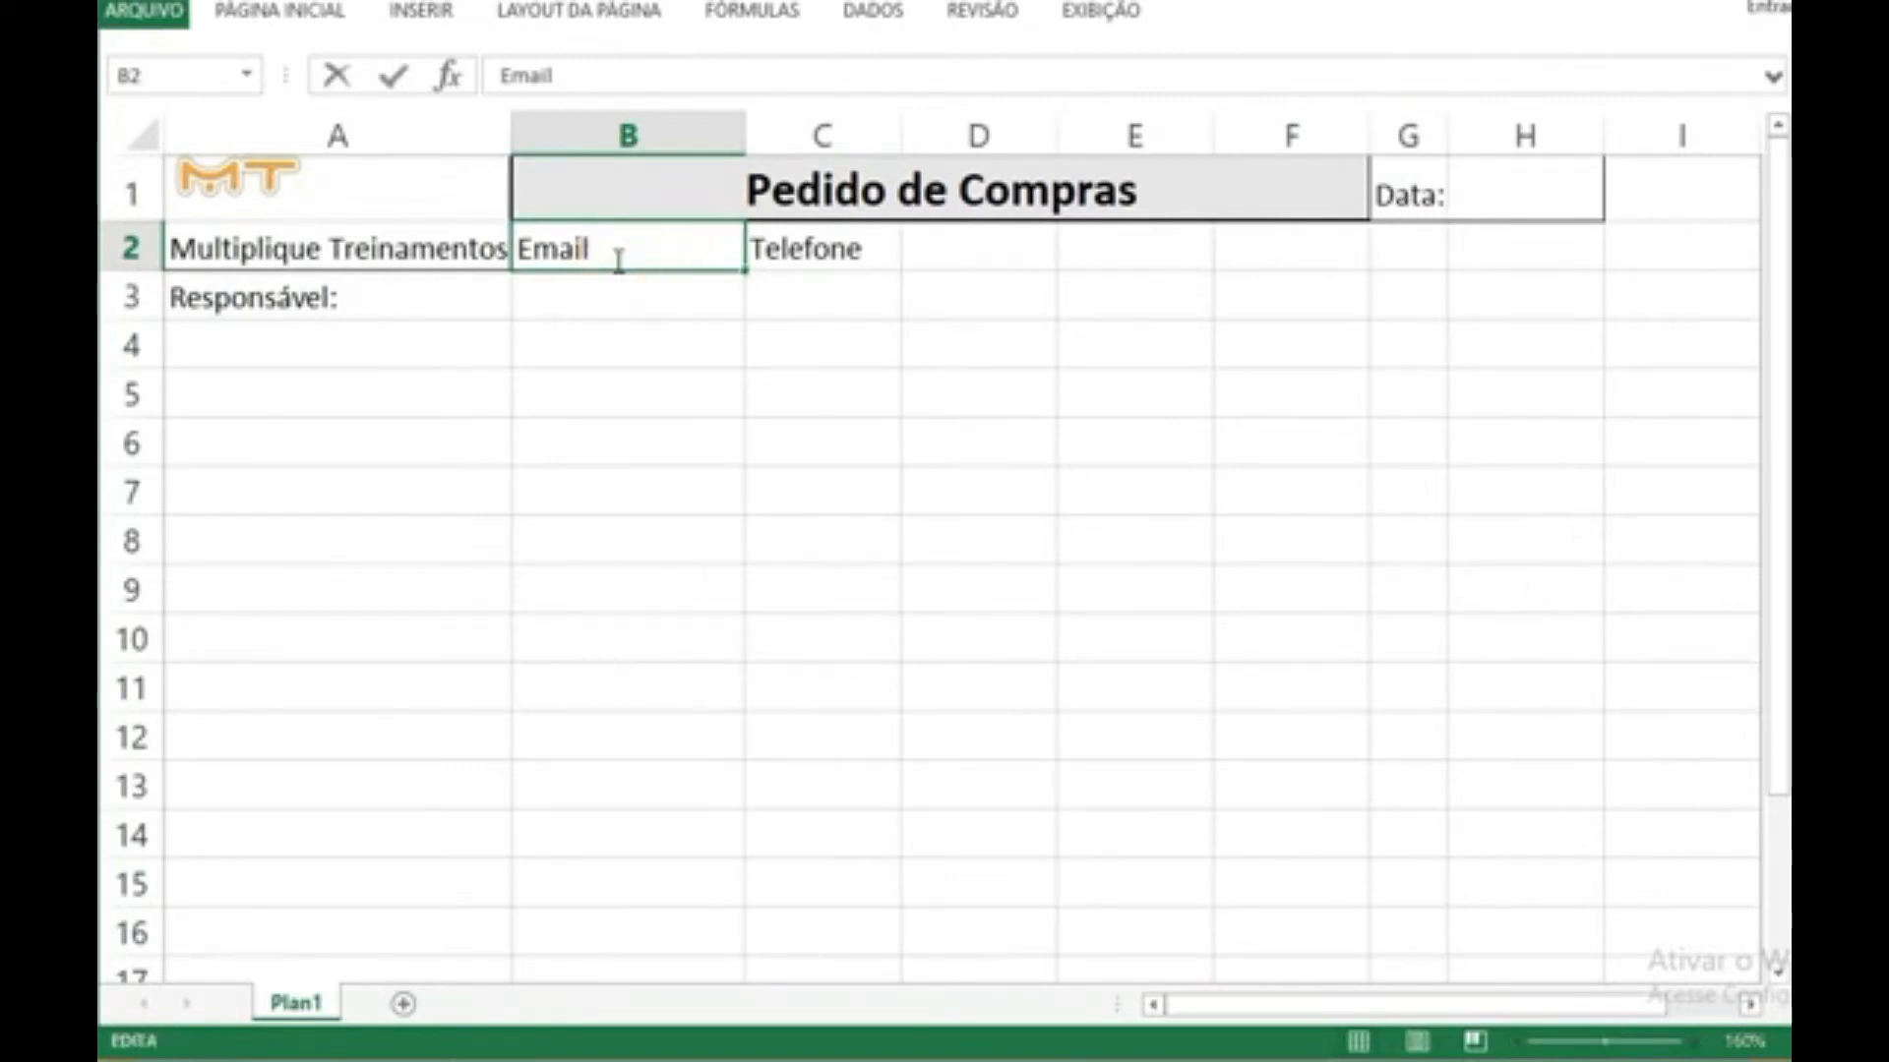
type("kagdfgk")
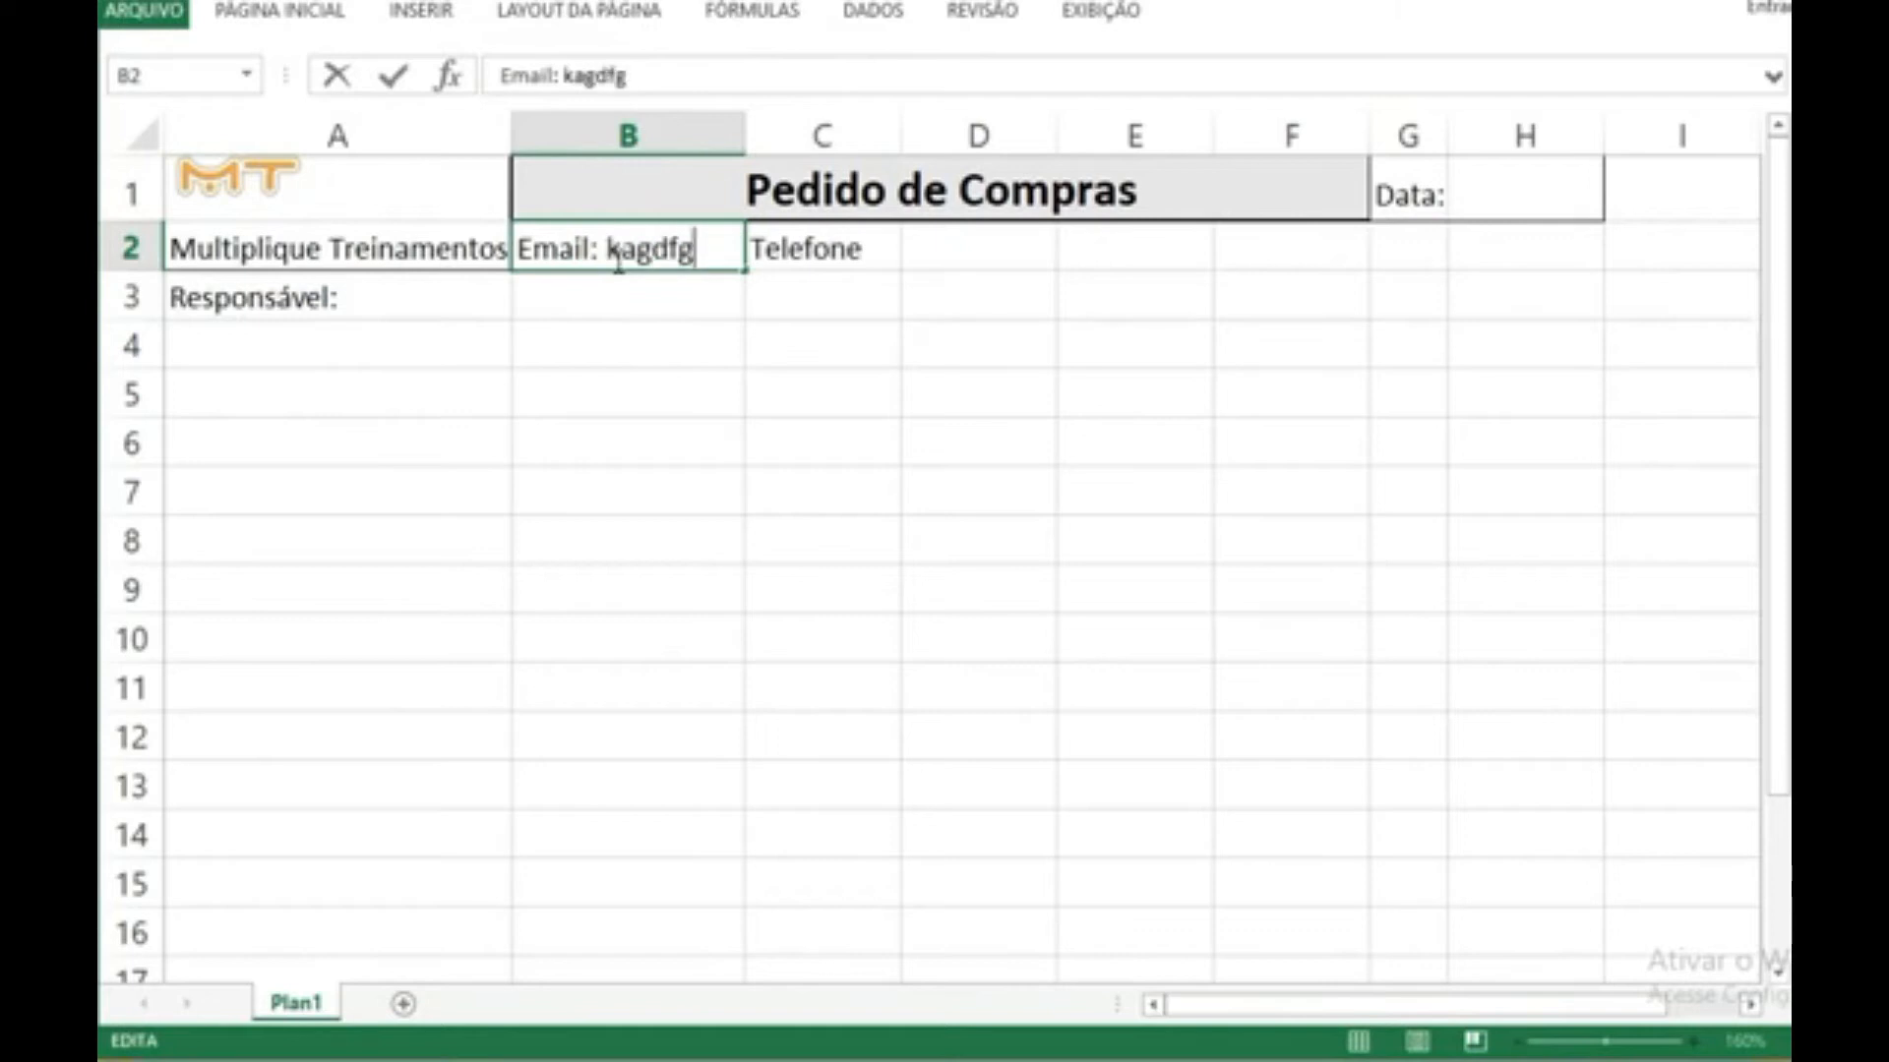
key("BackSpace")
key("BackSpace")
key("BackSpace")
key("BackSpace")
key("BackSpace")
key("BackSpace")
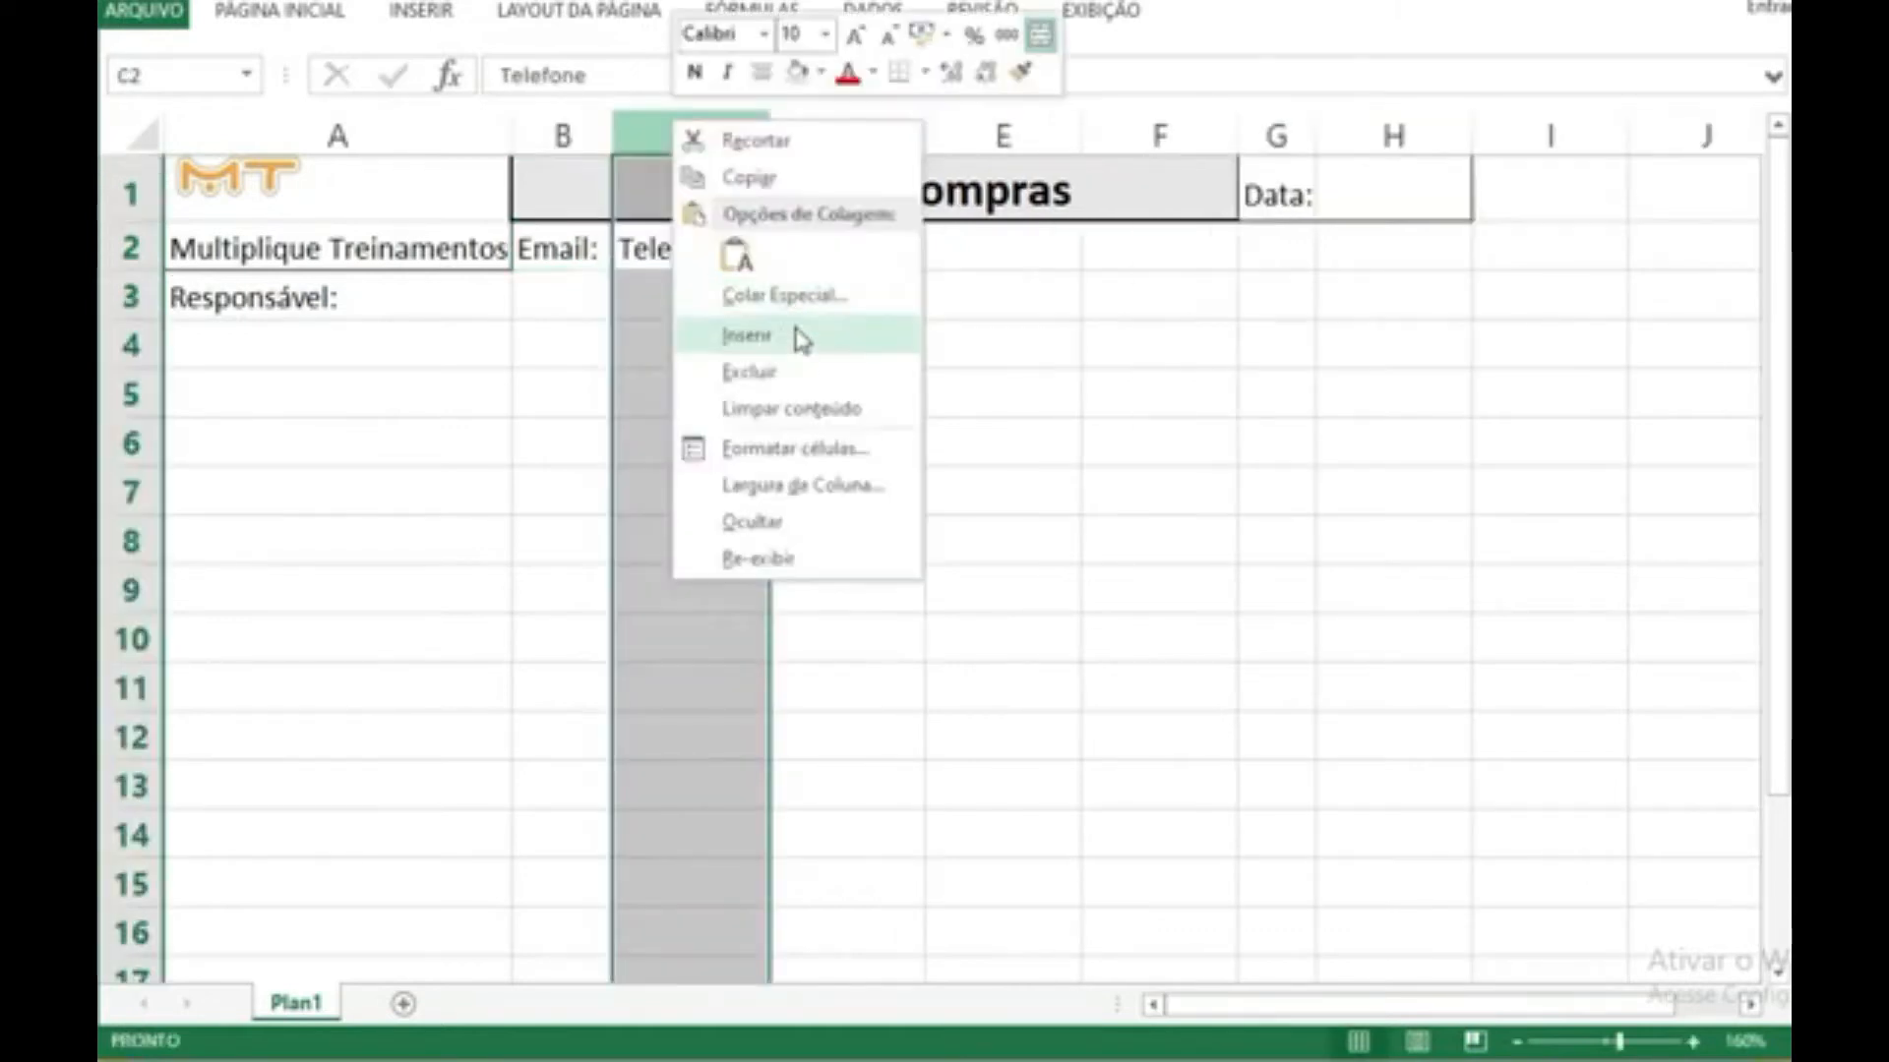
Step: Narrow column B to the "Email:" label and add a blank, wider column C beside it for the entry
left_click(799, 333)
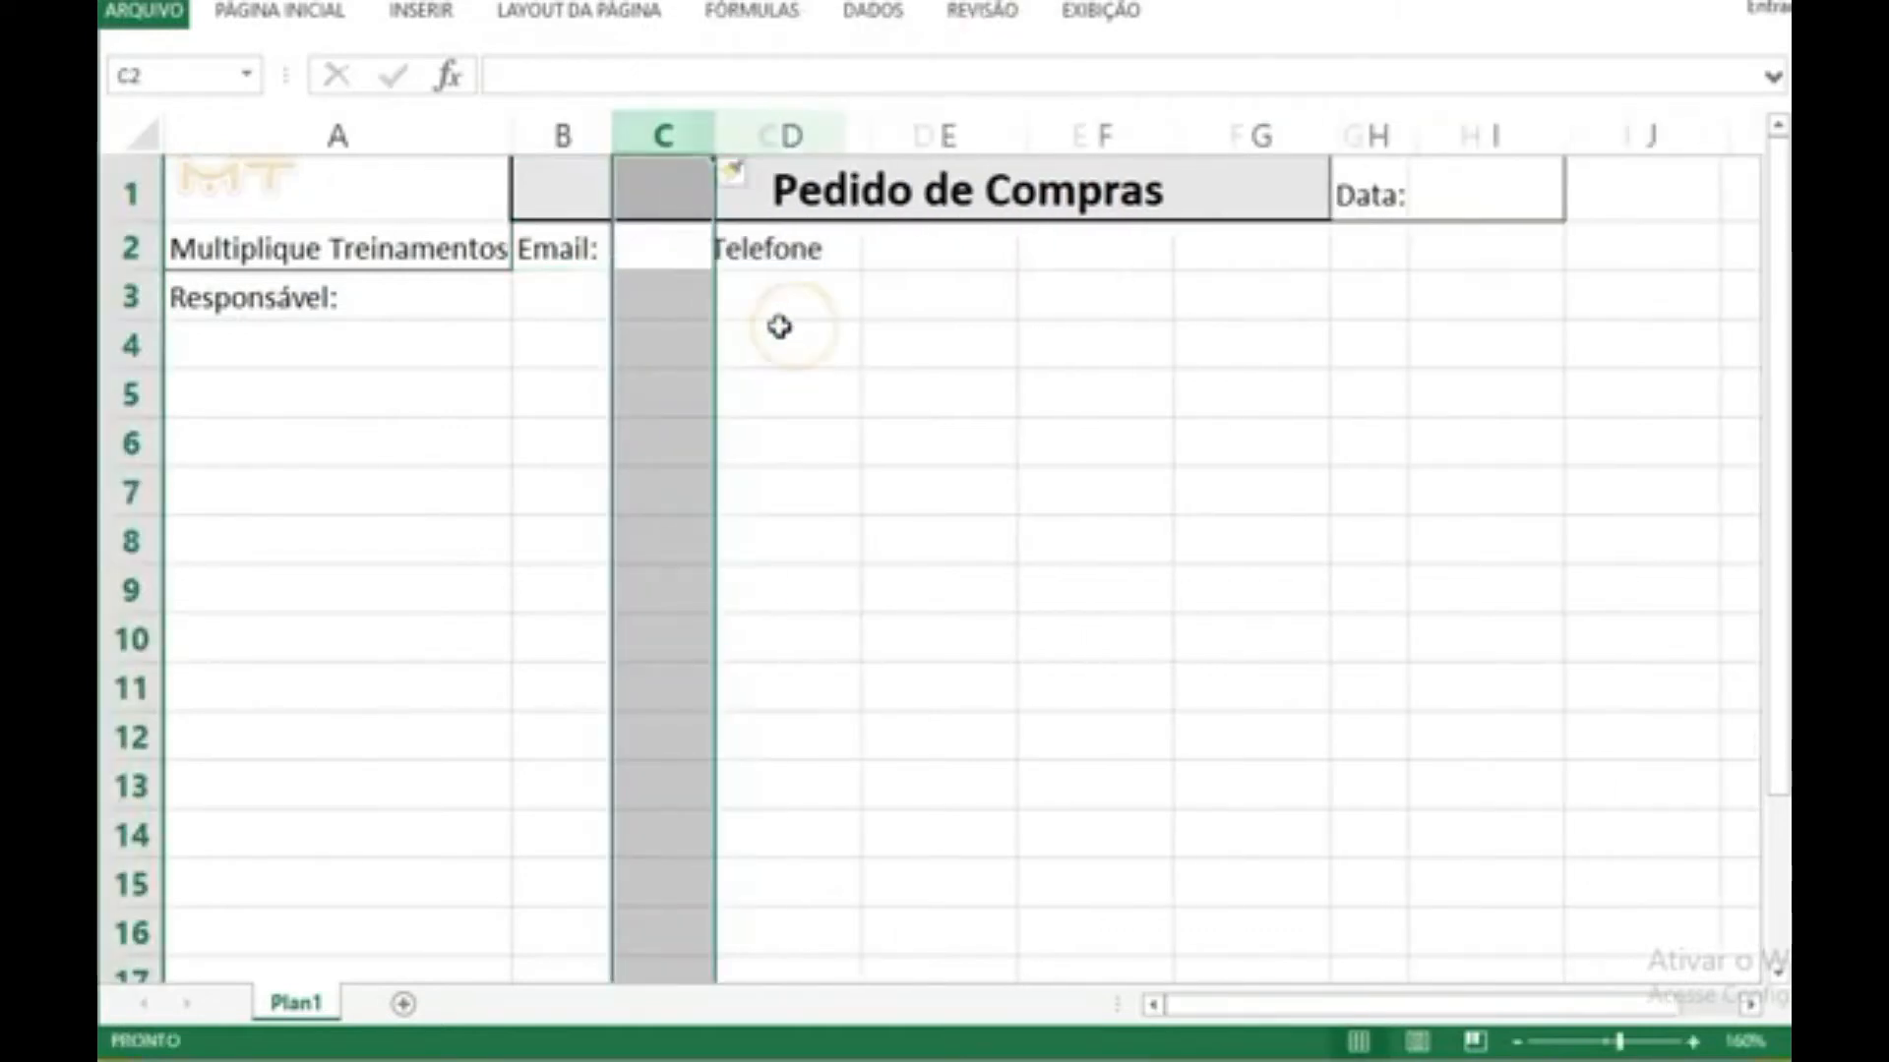
left_click(782, 344)
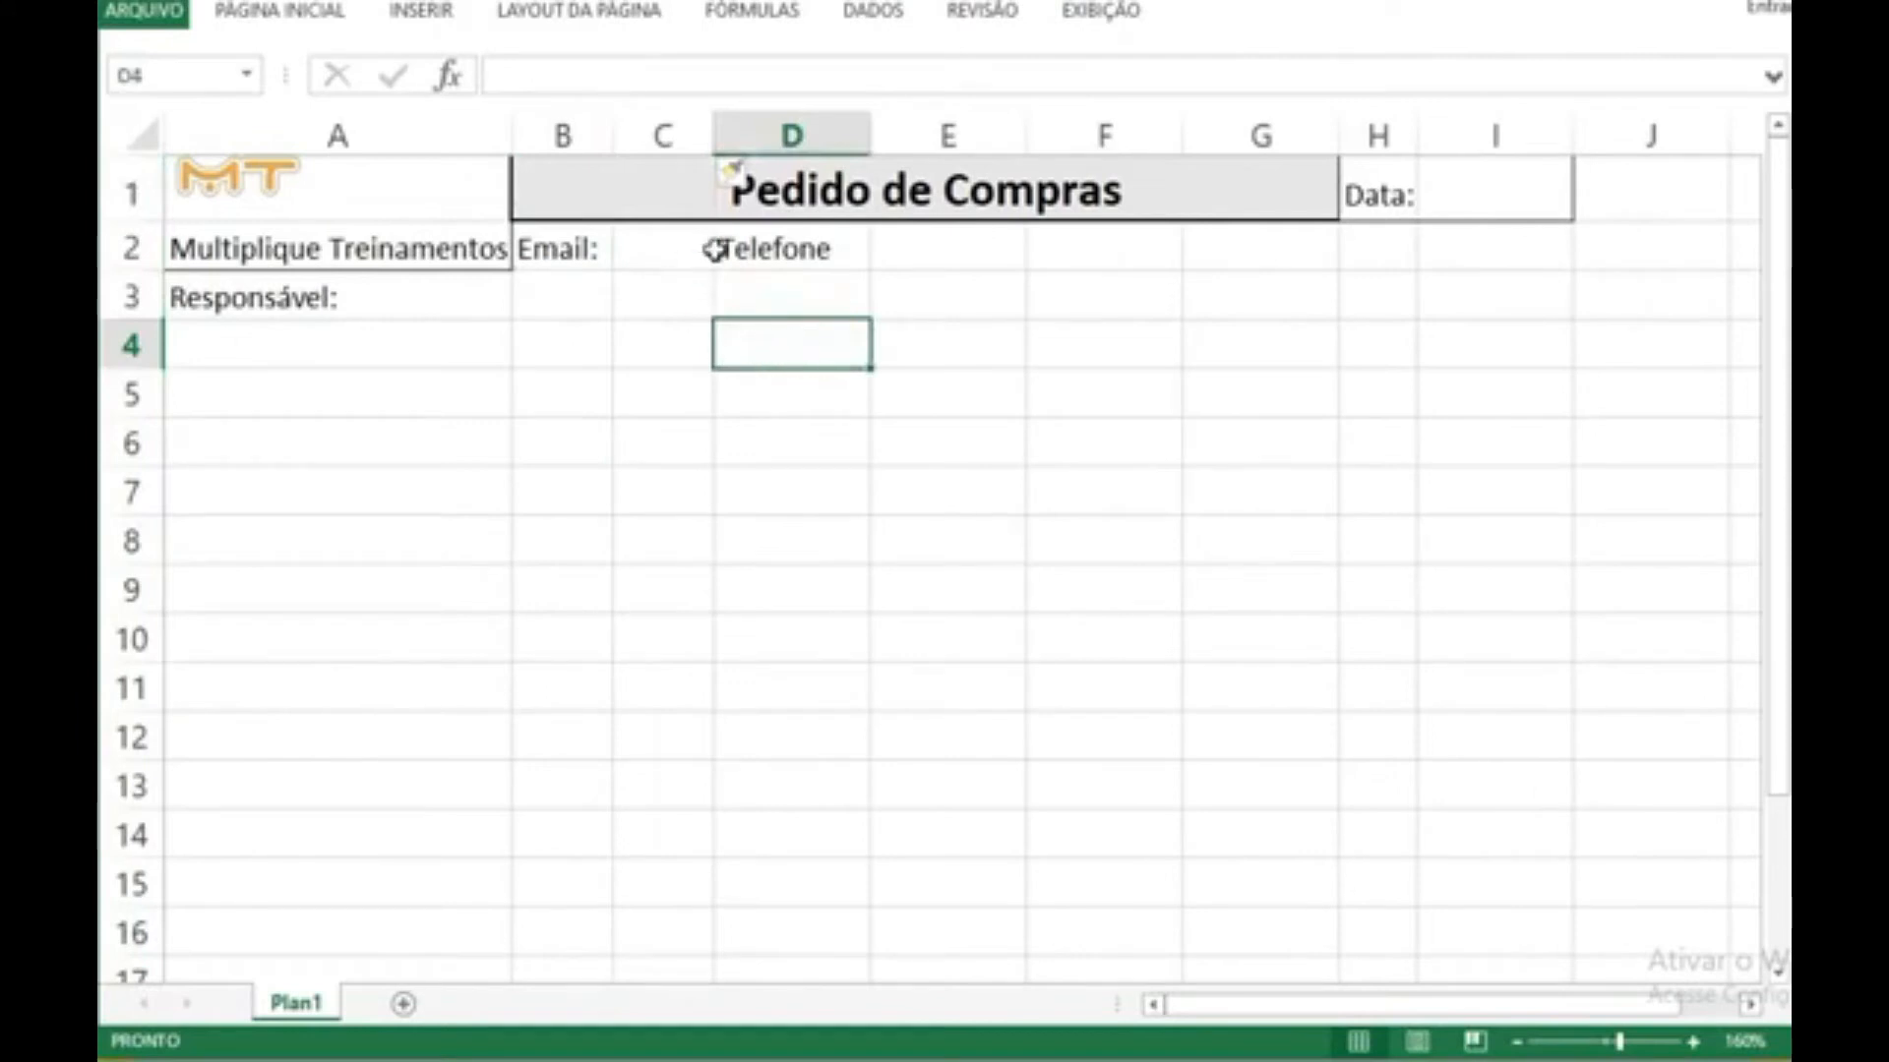
left_click_drag(717, 131, 811, 133)
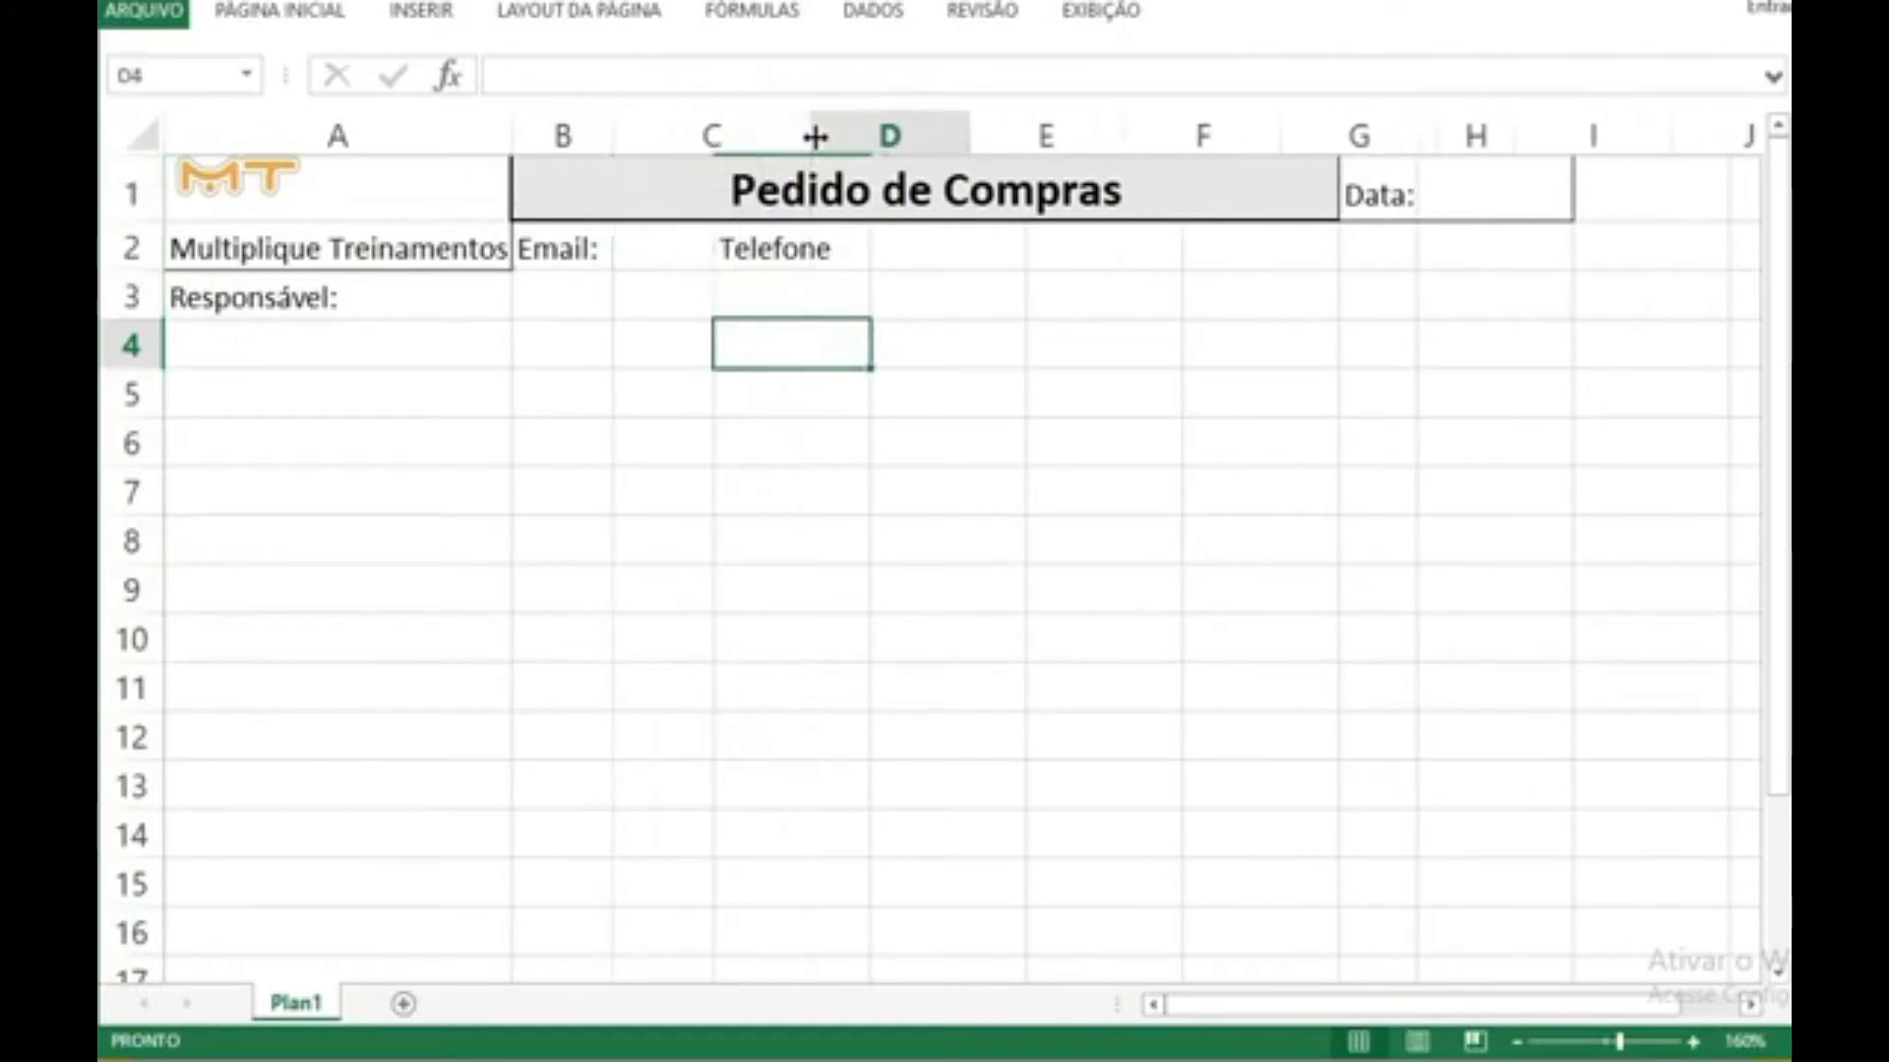
Step: Apply outside borders around cells B2:C2, the "Email:" label and its entry cell, and widen column C further
left_click(739, 250)
left_click_drag(596, 250, 578, 245)
left_click(279, 10)
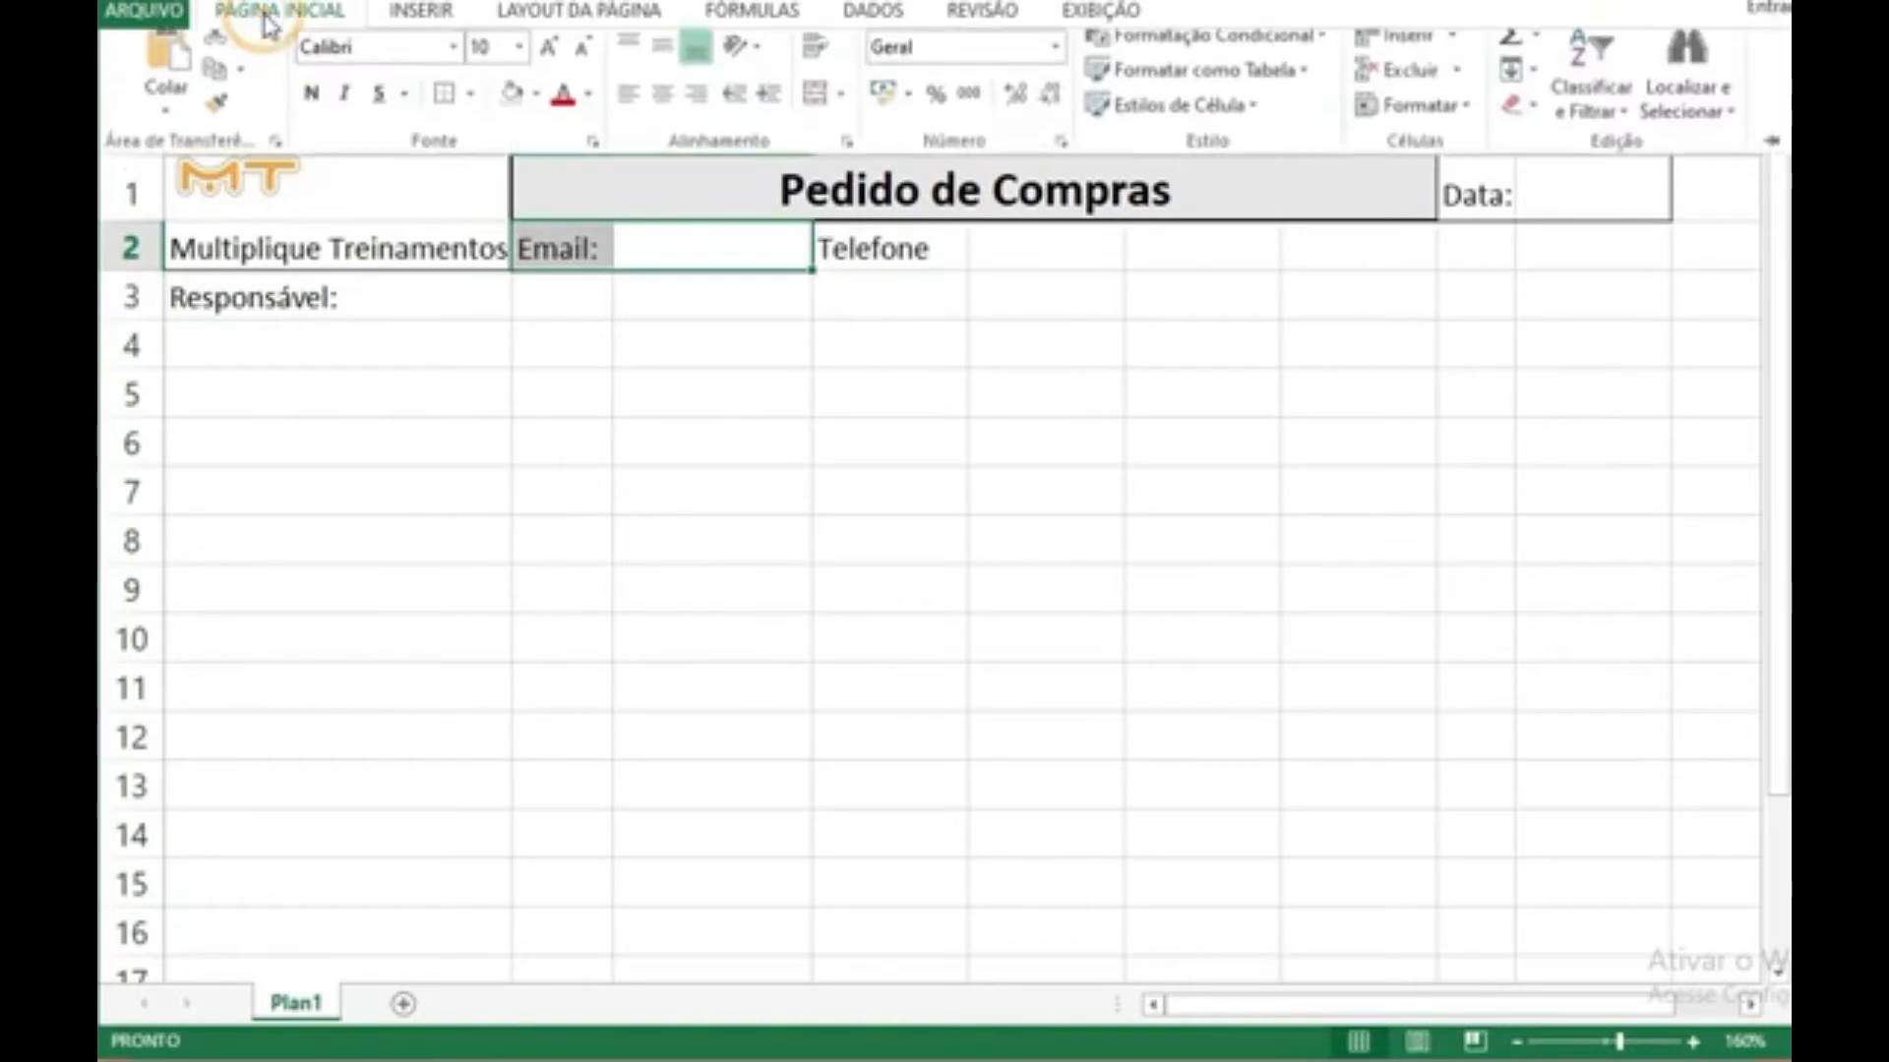
left_click(445, 110)
left_click(788, 352)
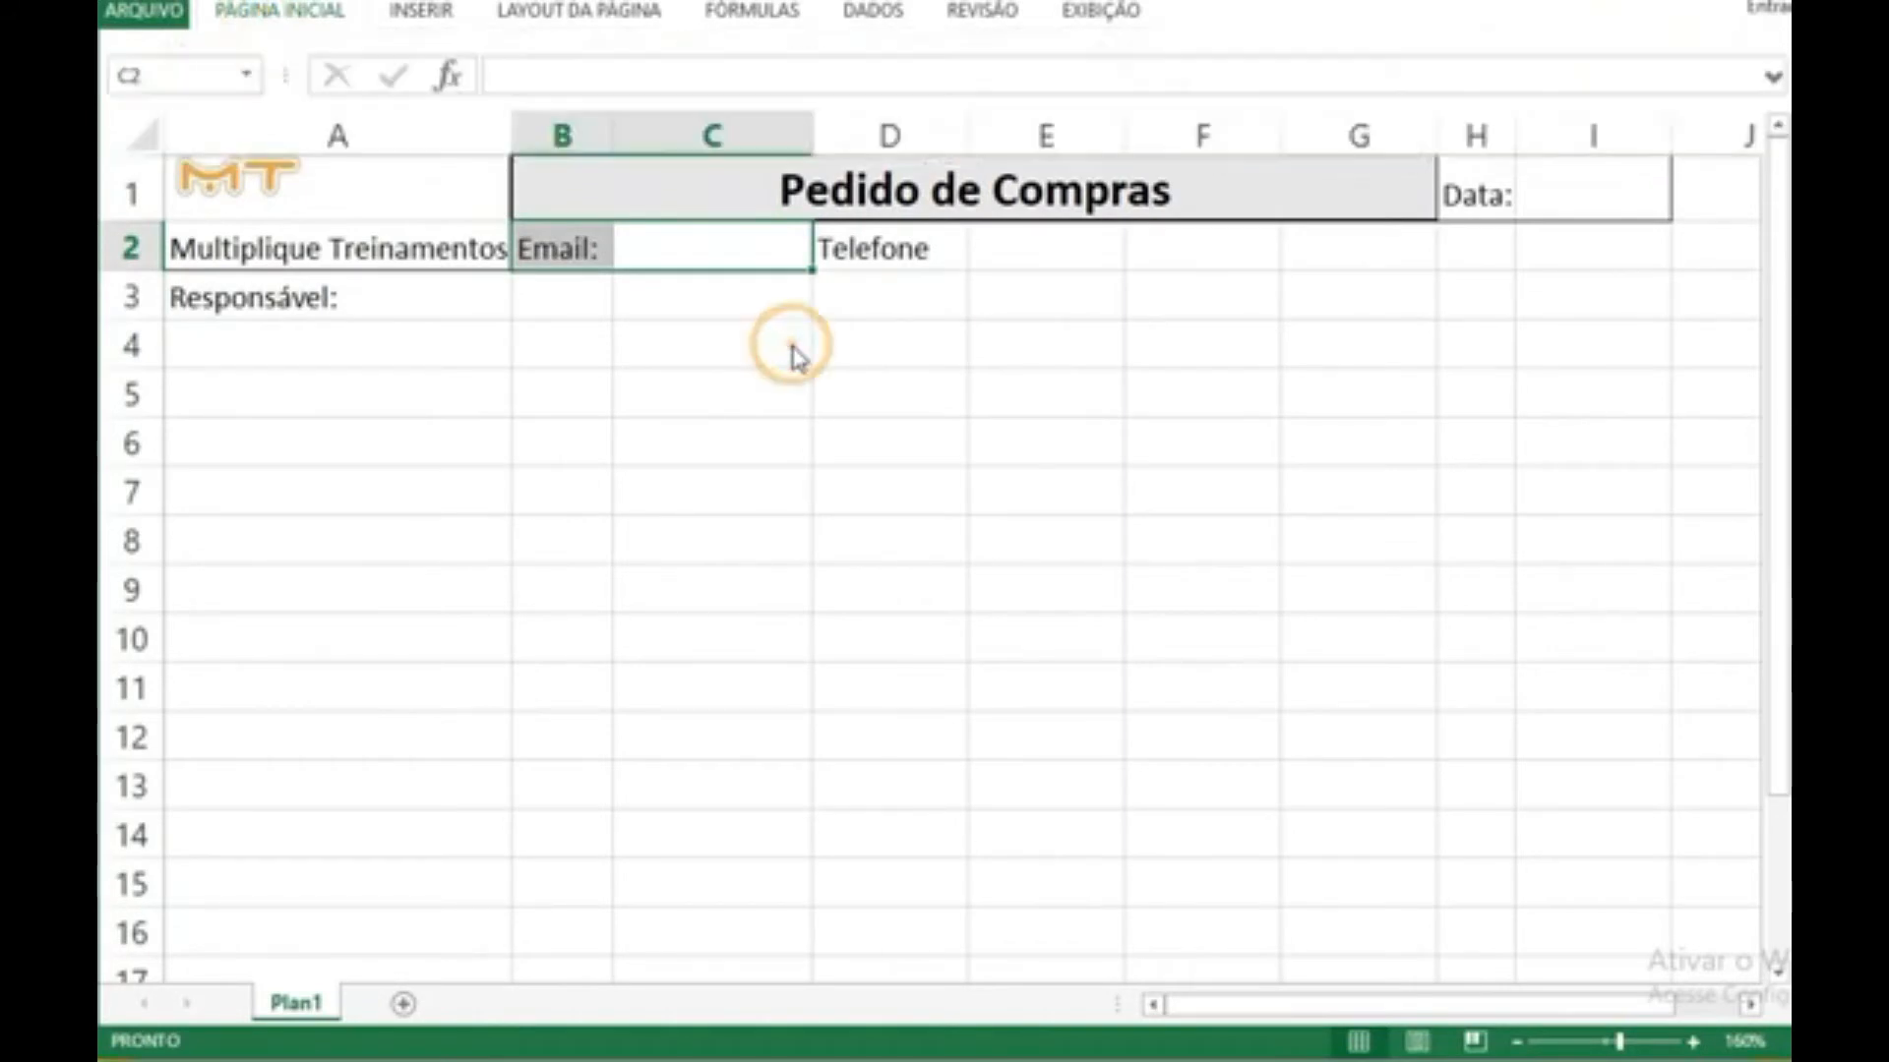
left_click_drag(814, 149, 858, 142)
Step: Add a colon to the D2 label so it reads "Telefone:" and narrow column D to fit it
left_click(972, 248)
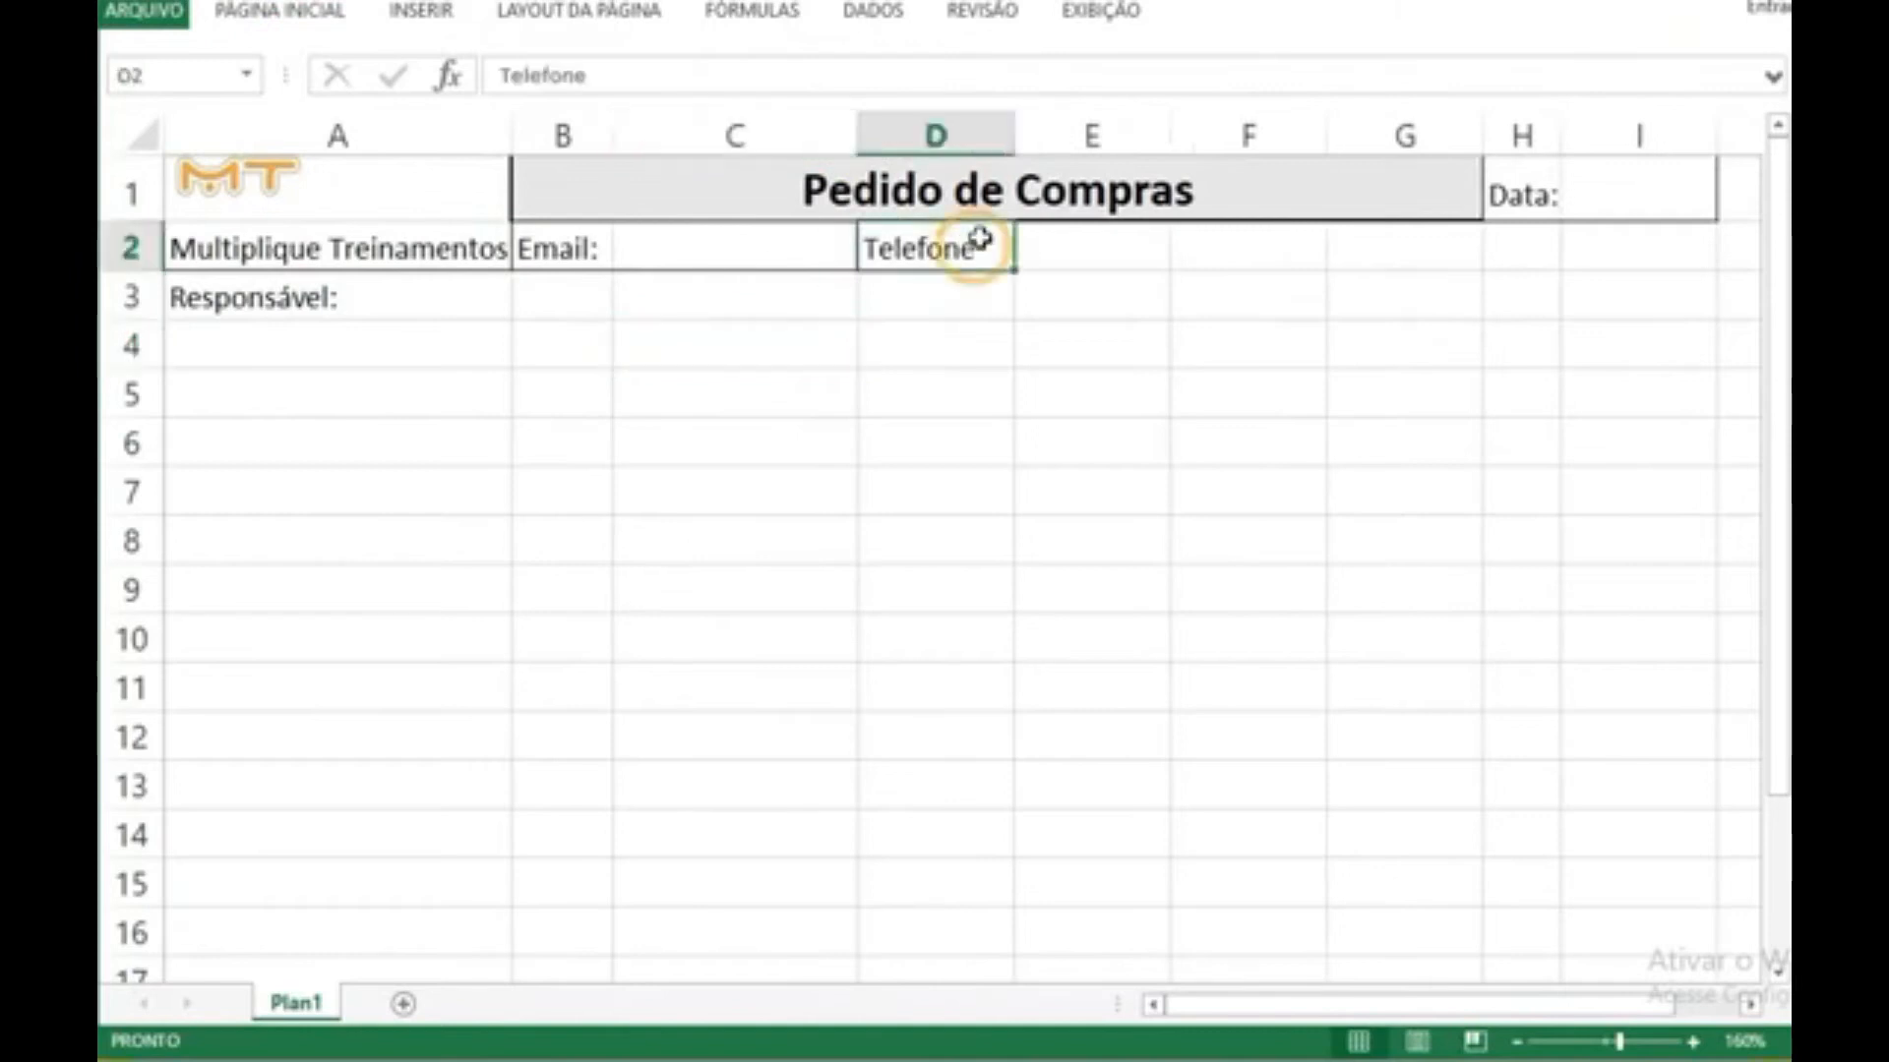
left_click_drag(1020, 131, 994, 131)
double_click(973, 247)
type(":")
Step: Apply outside borders around cells D2:E2, the "Telefone:" label and its entry cell, and widen column E
left_click_drag(1083, 254, 948, 246)
left_click(279, 10)
left_click(449, 113)
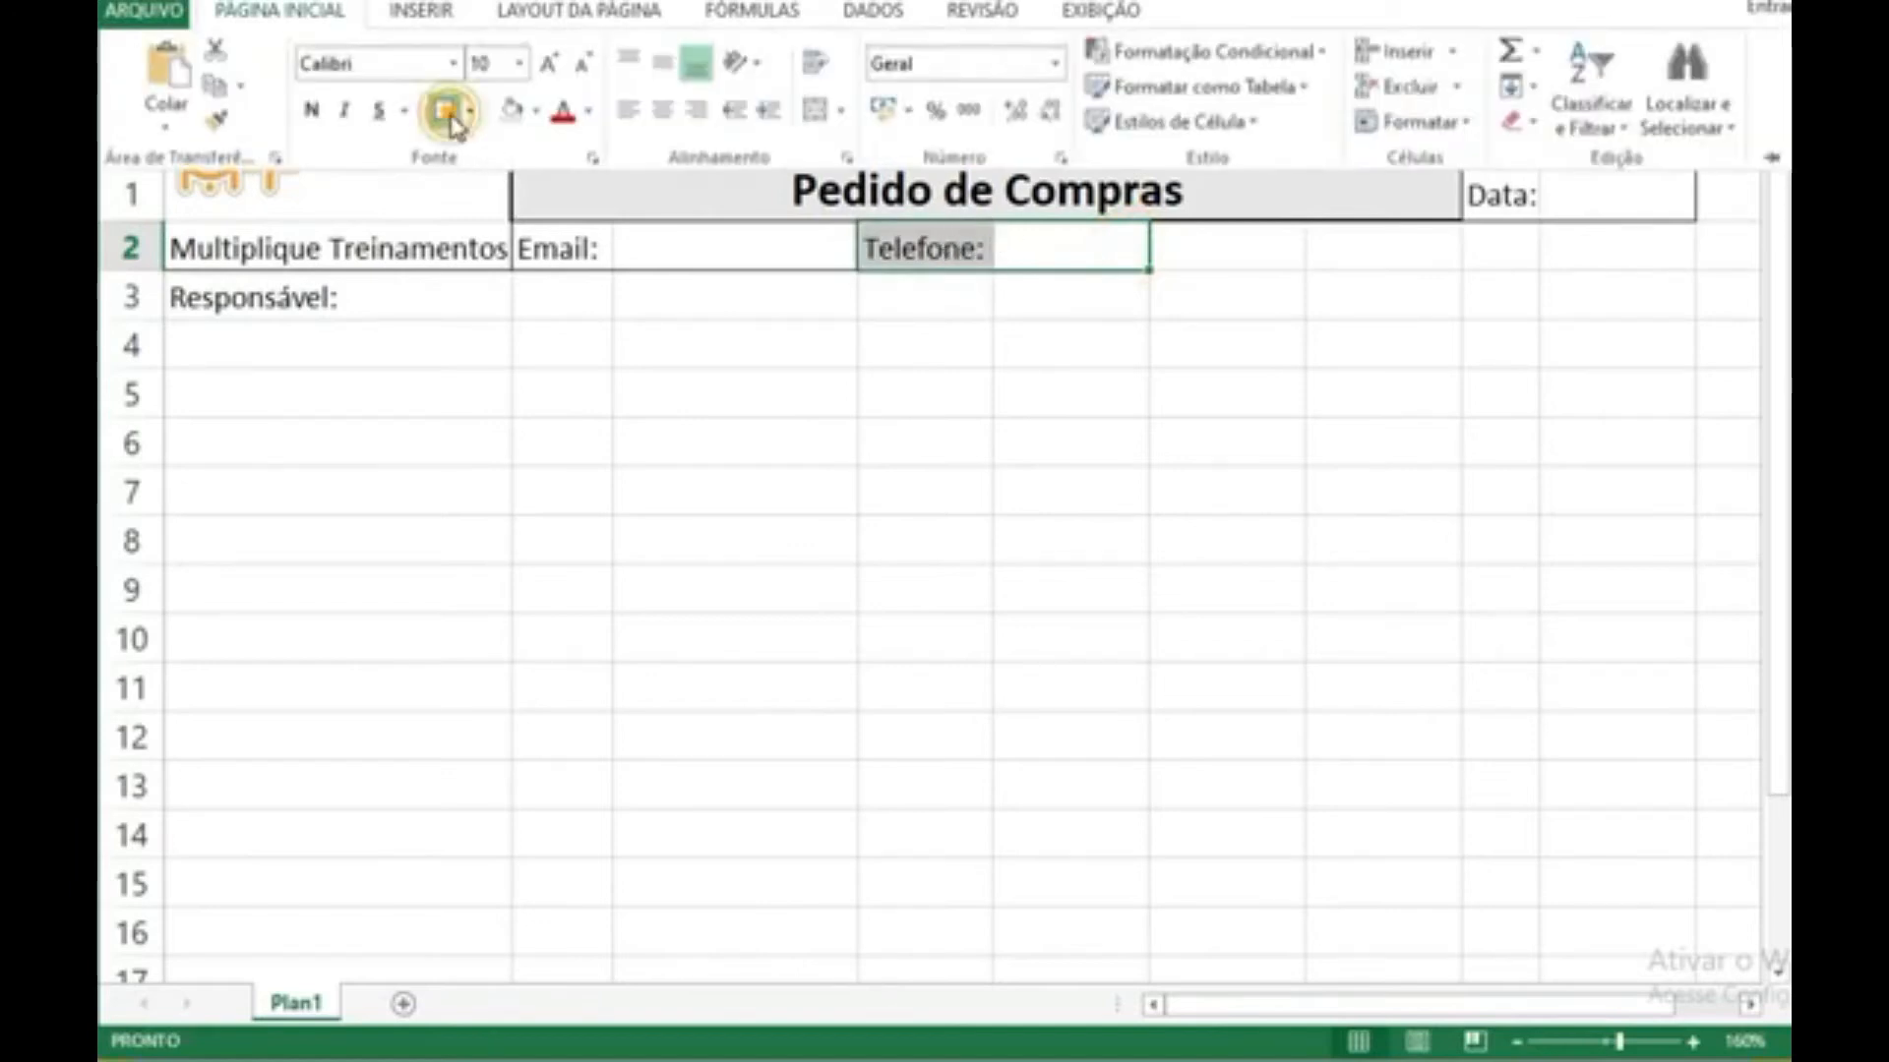
left_click(1102, 379)
left_click(1159, 279)
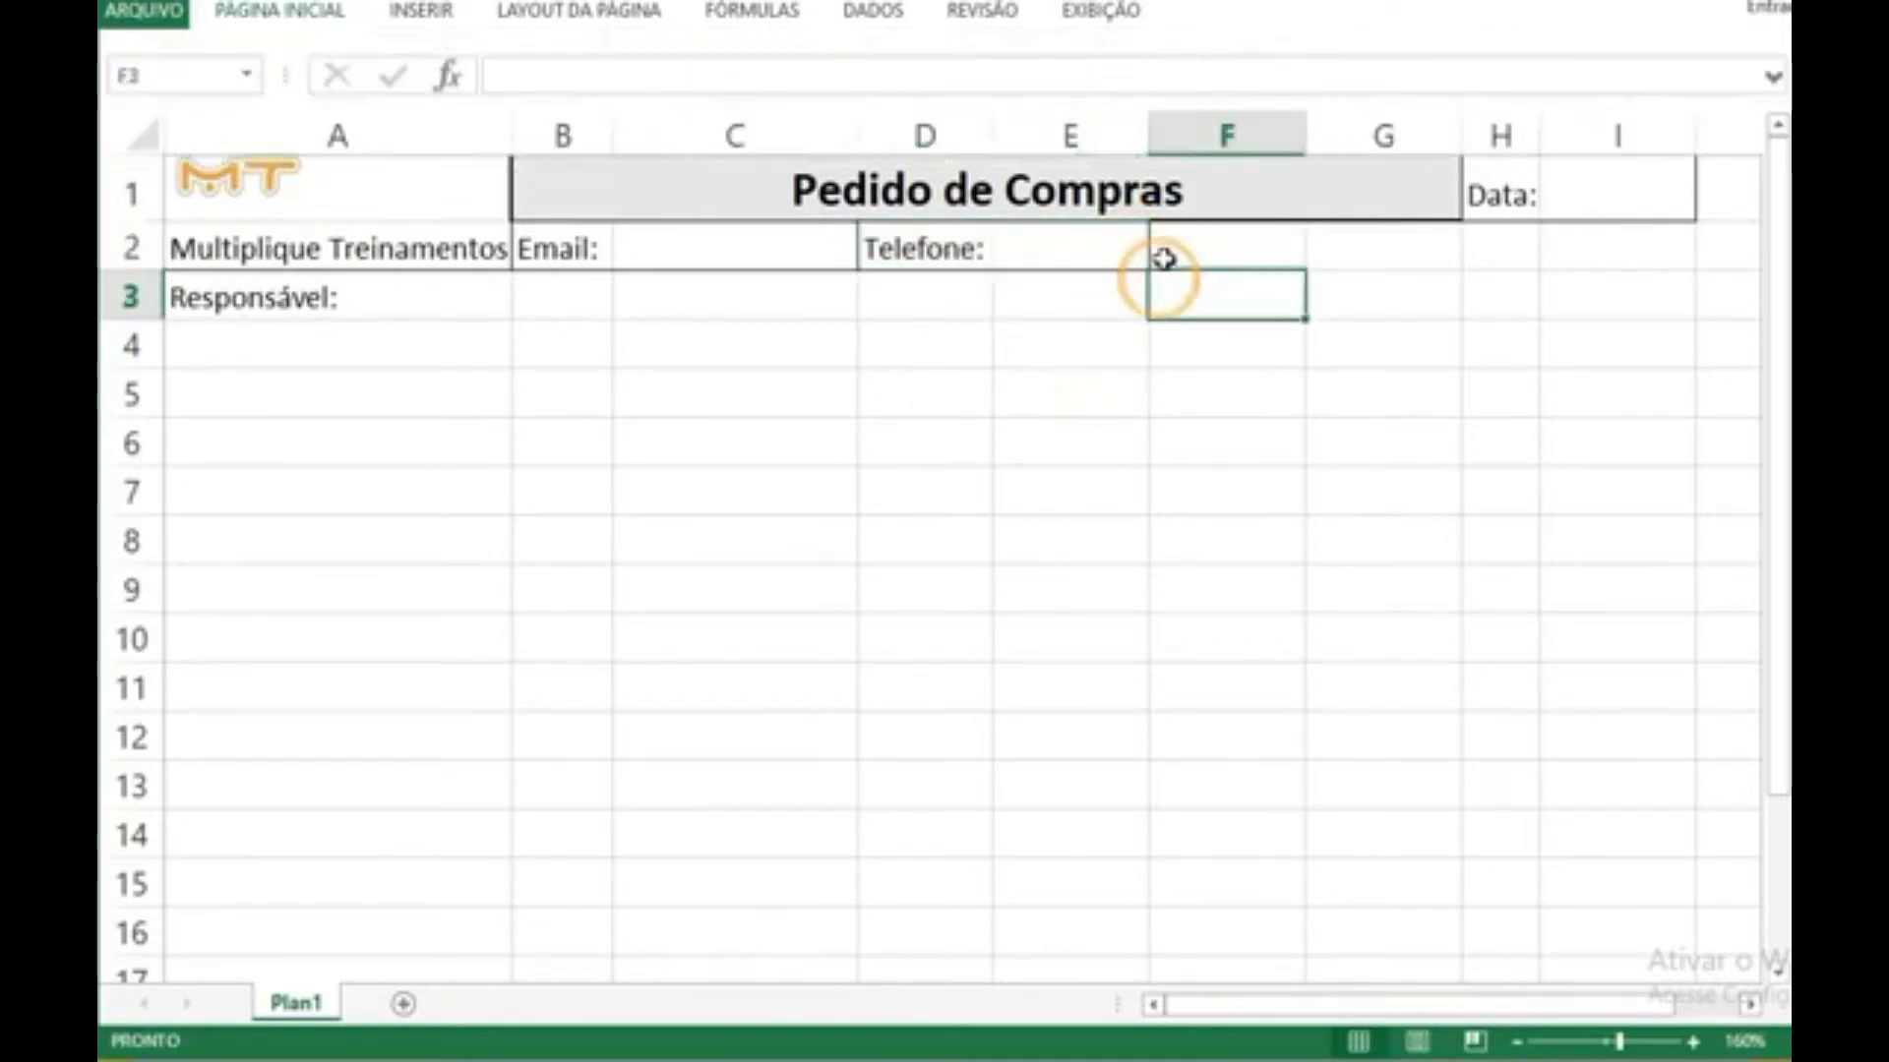
left_click_drag(1147, 133, 1230, 136)
left_click(1141, 234)
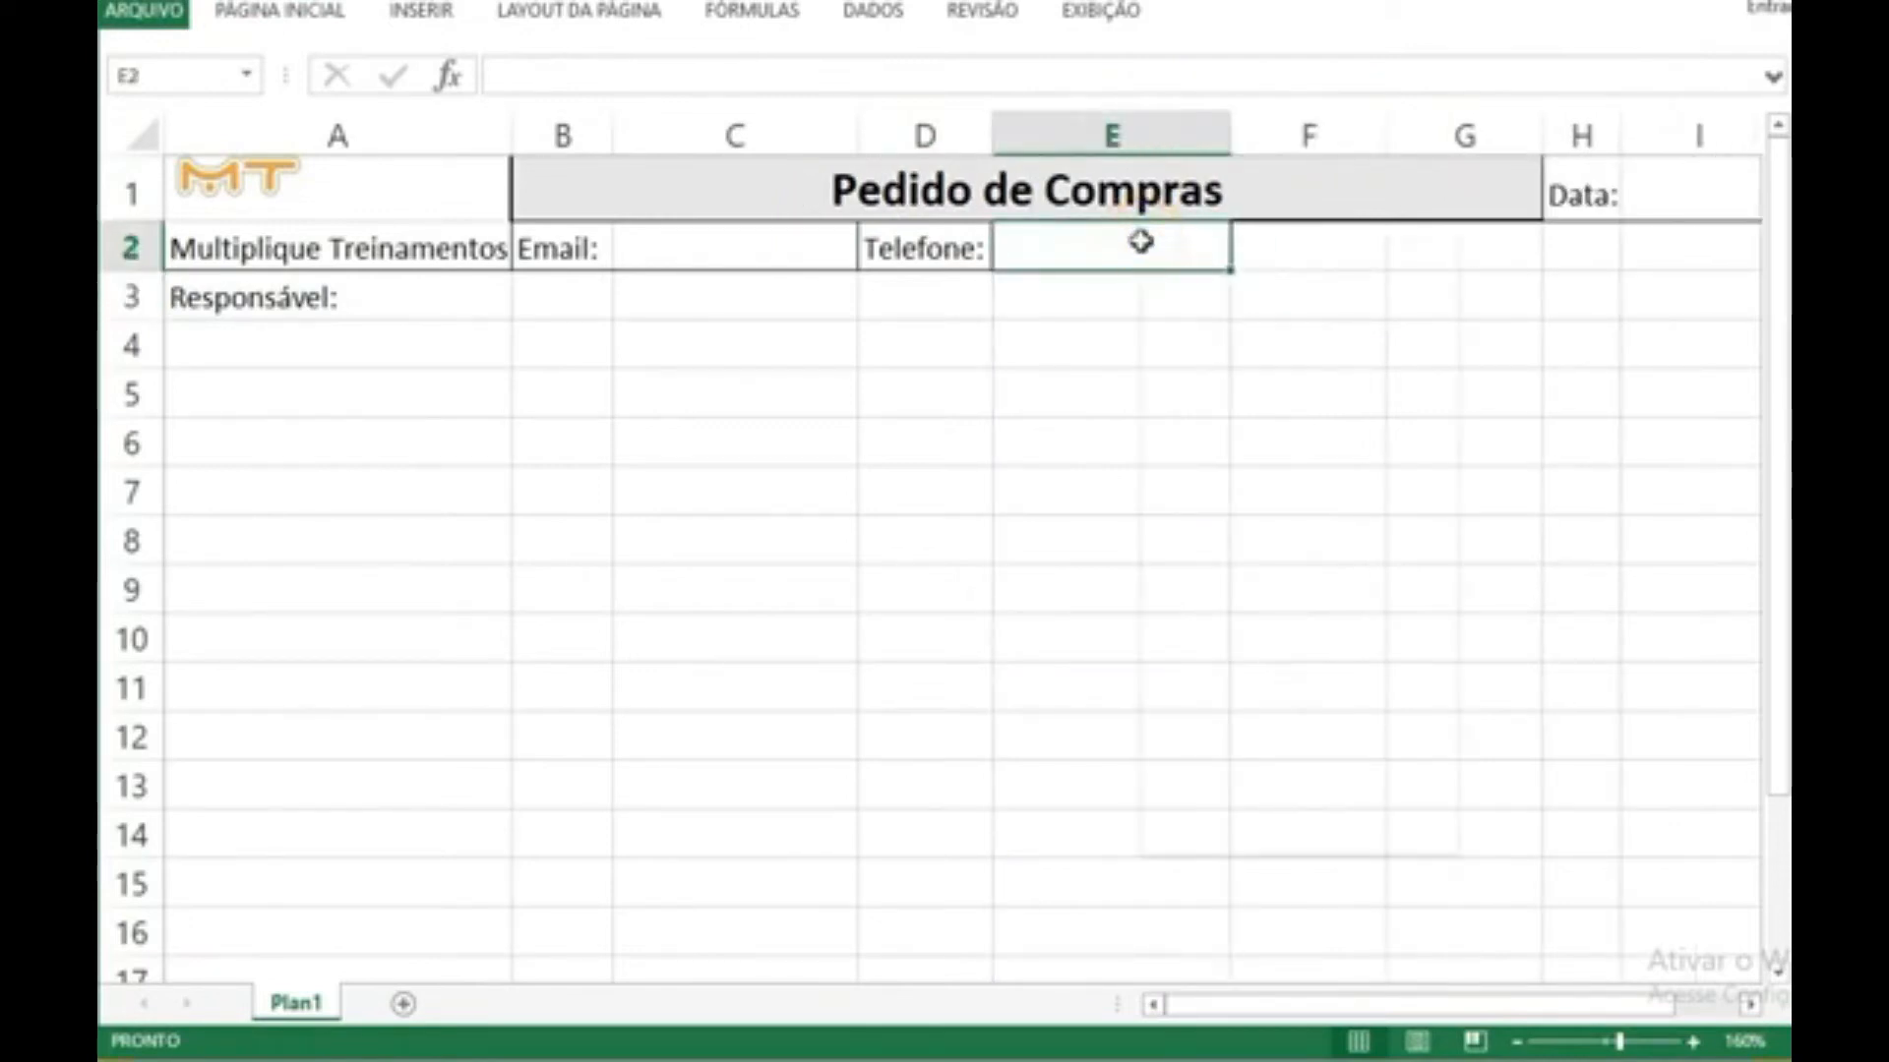
right_click(1139, 240)
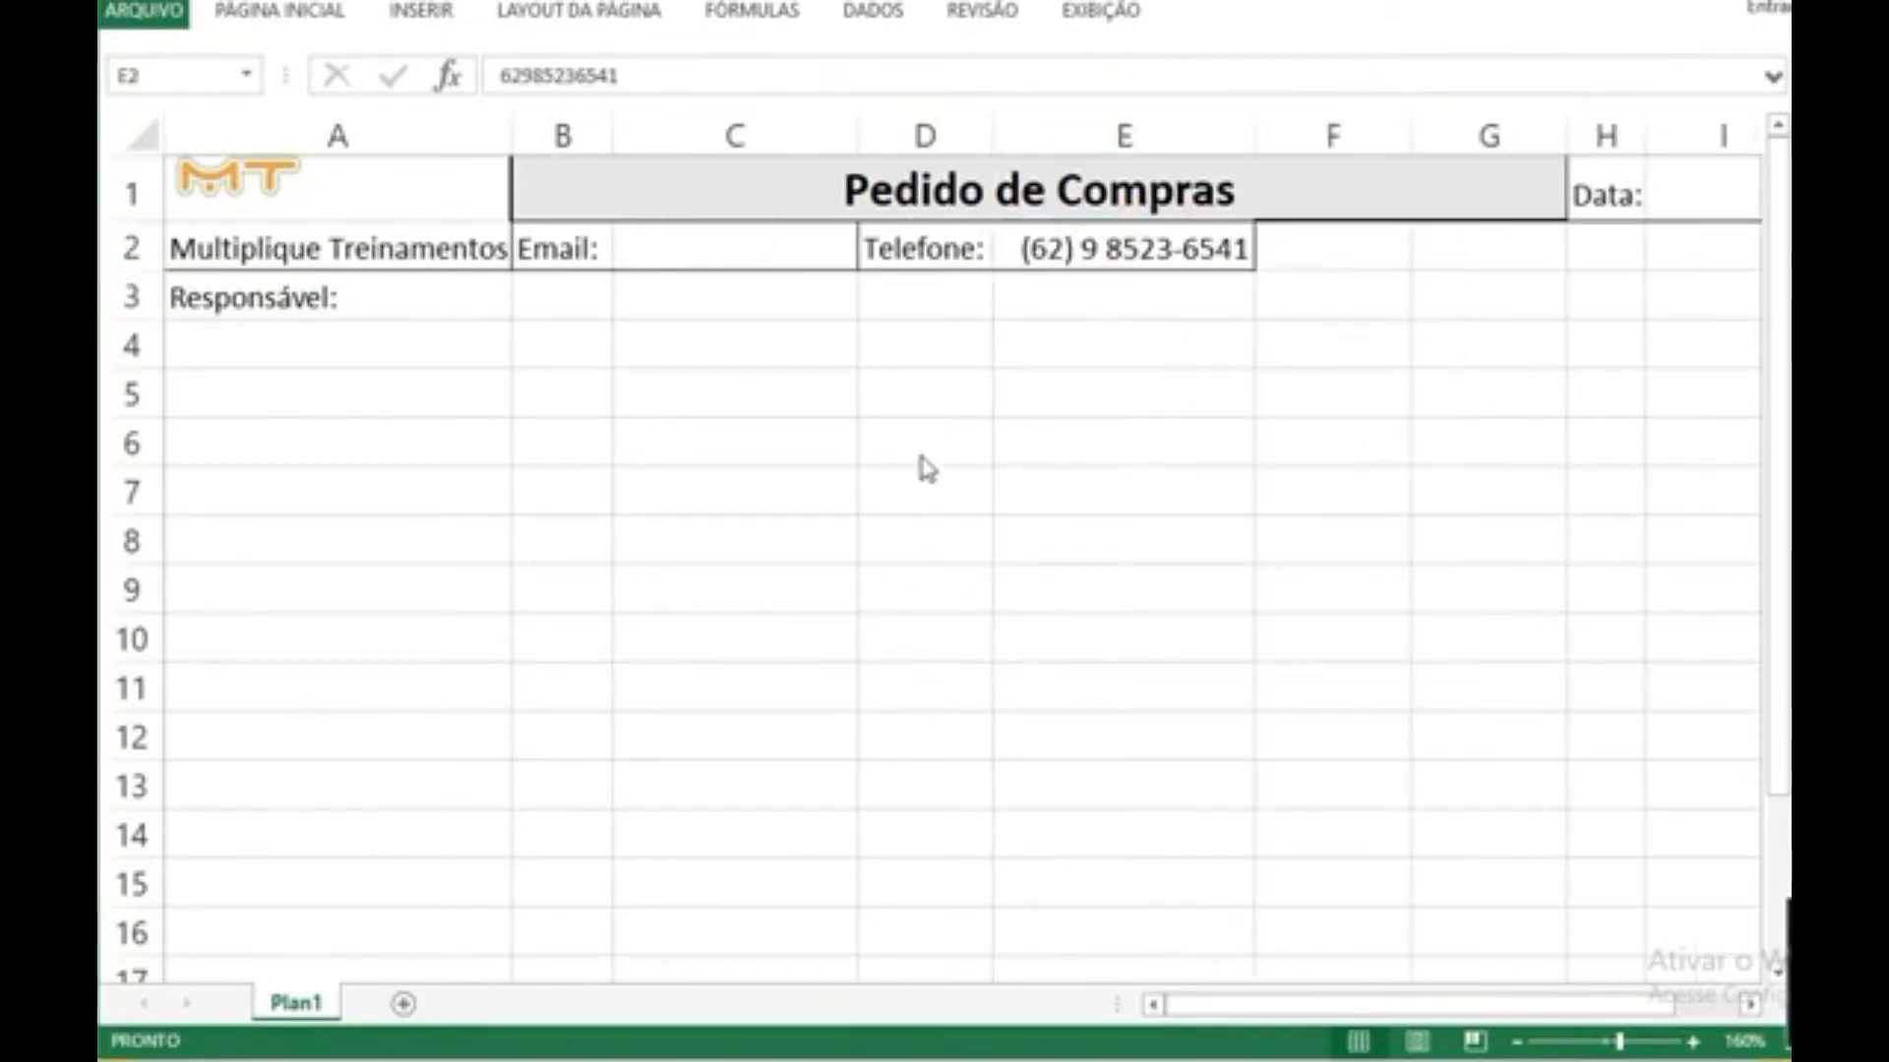
left_click(1108, 267)
right_click(1112, 271)
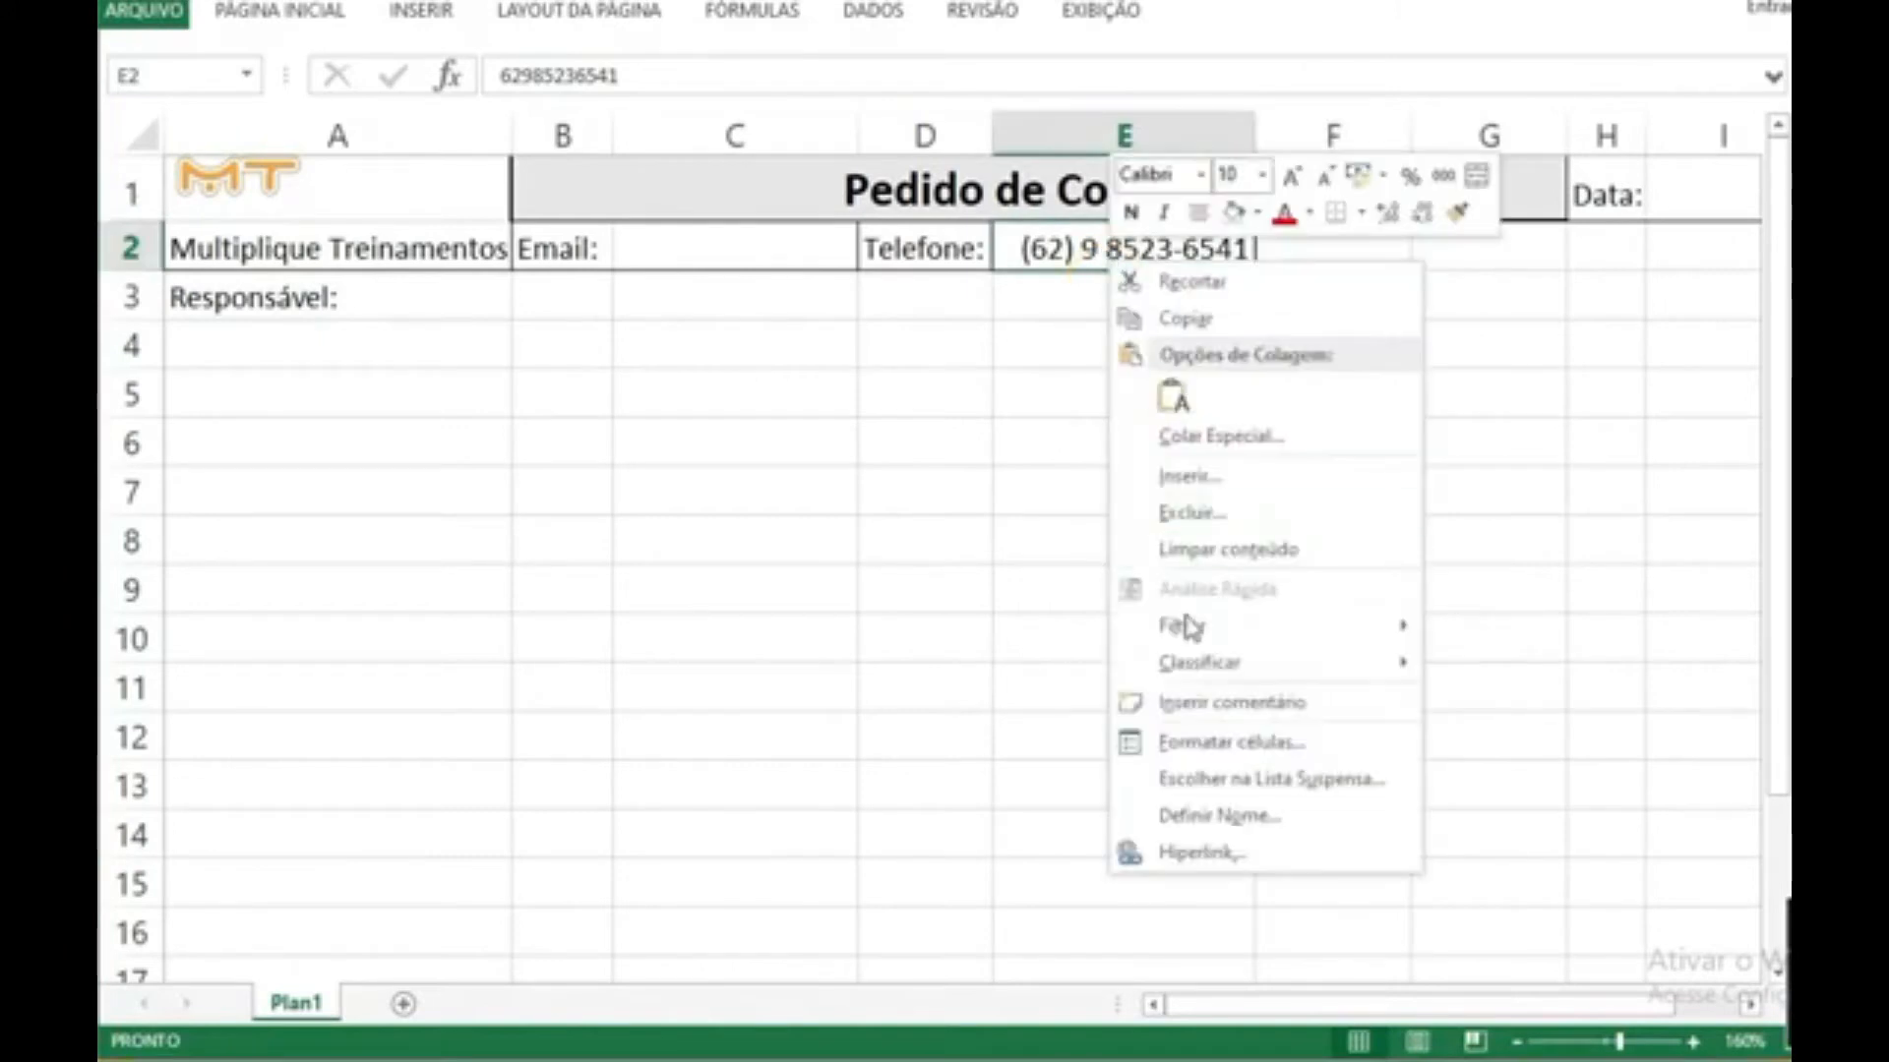
left_click(1202, 736)
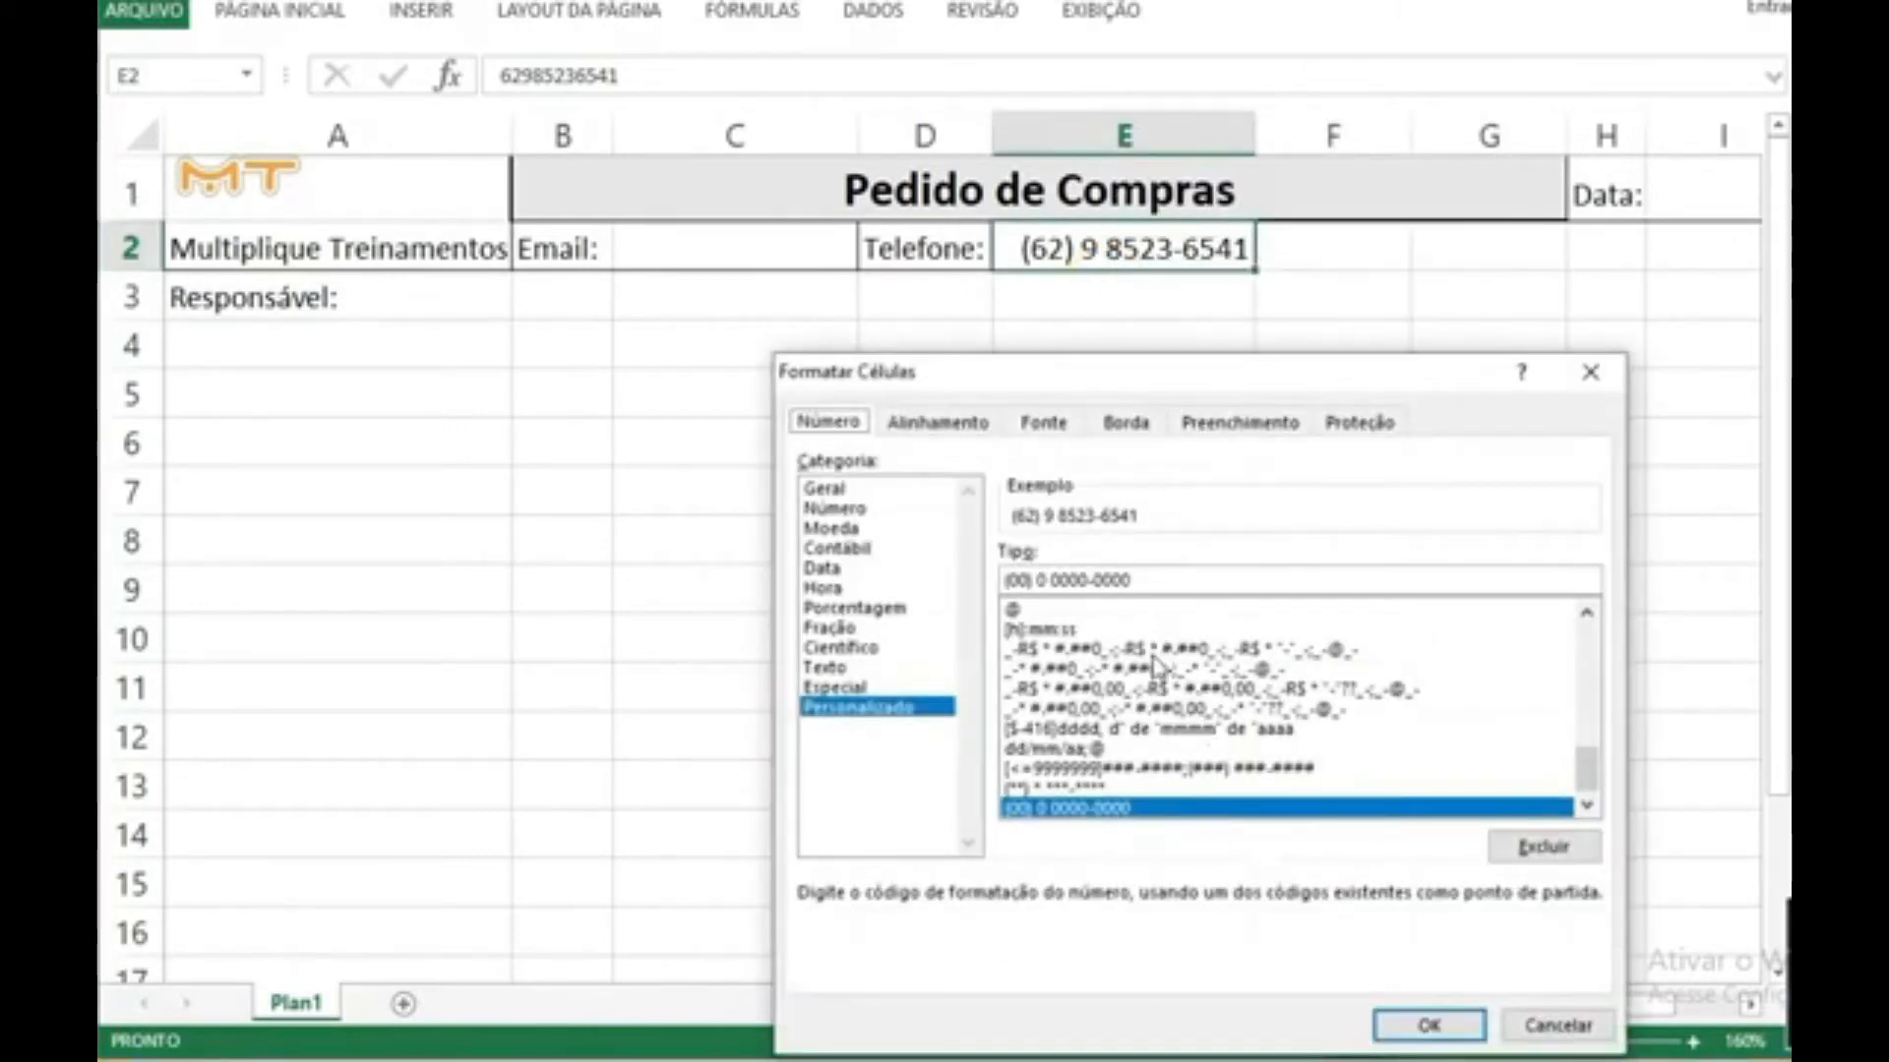
left_click(1007, 581)
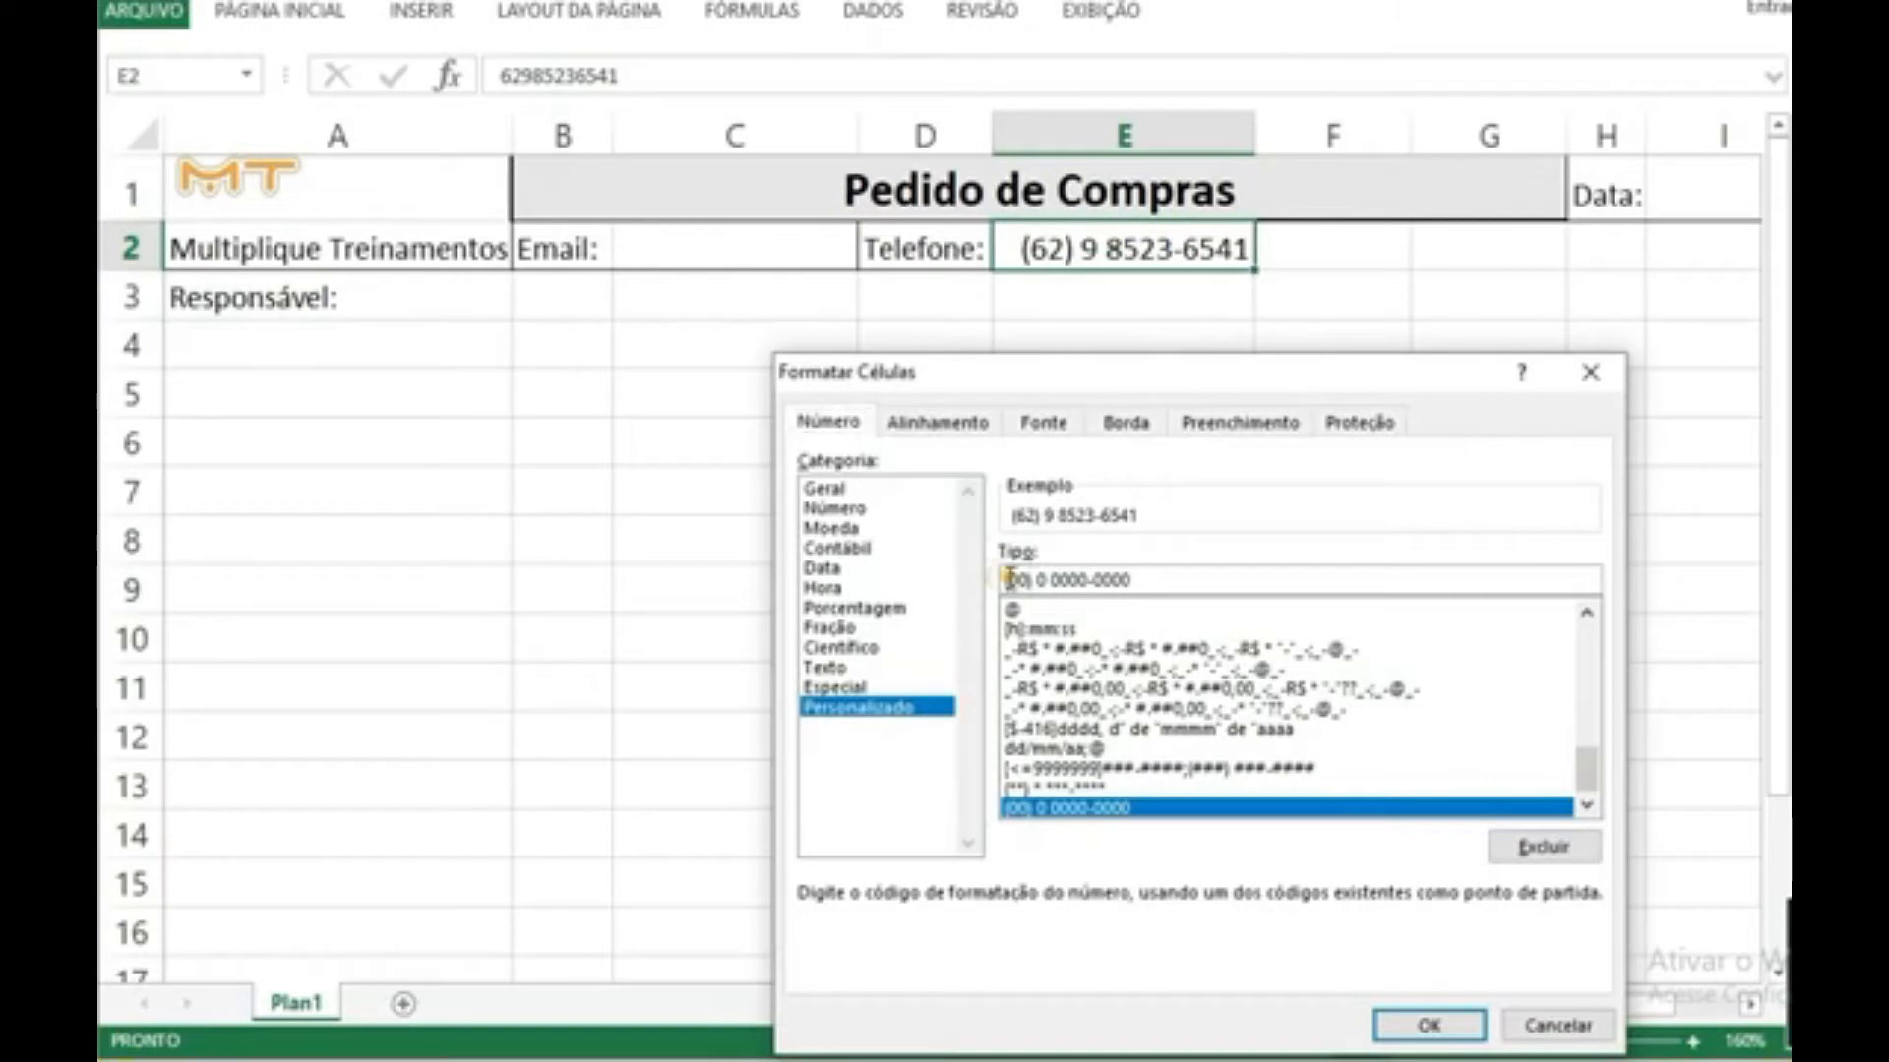
left_click(1106, 772)
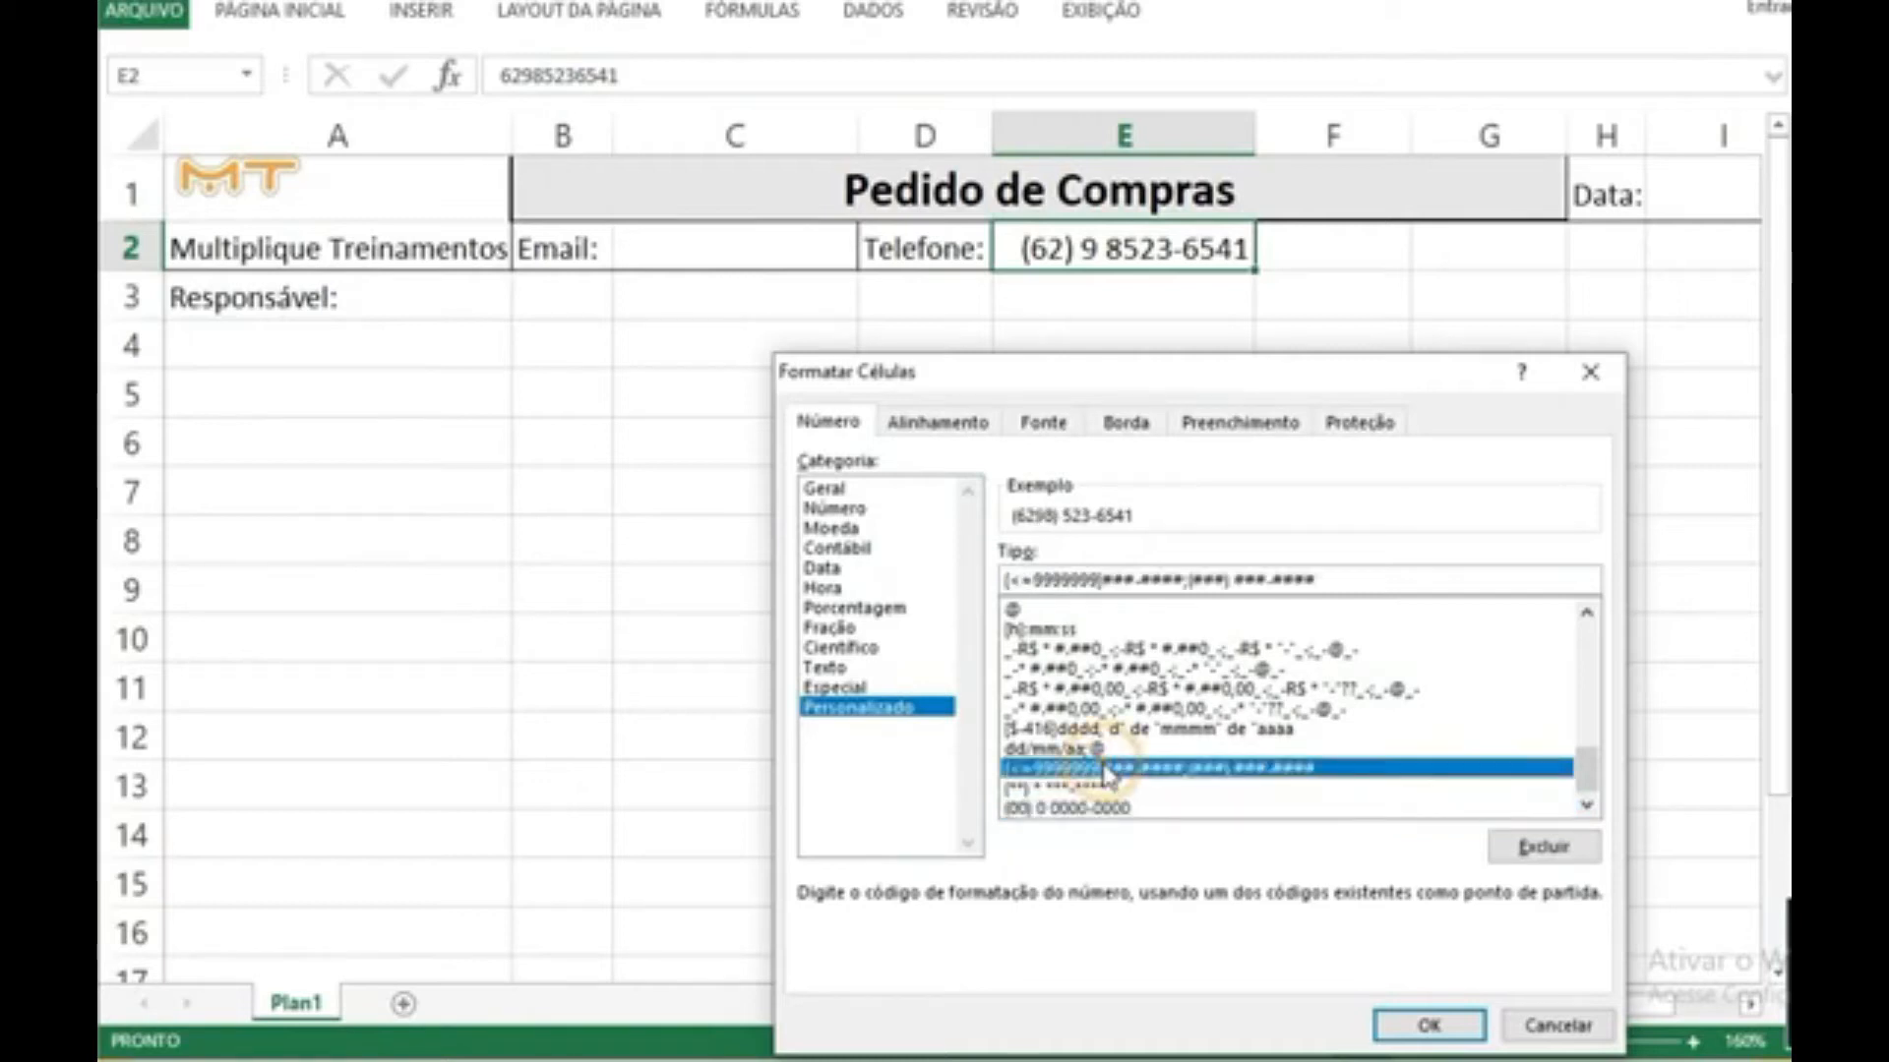
left_click_drag(1023, 581, 1404, 584)
key("BackSpace")
key("BackSpace")
key("BackSpace")
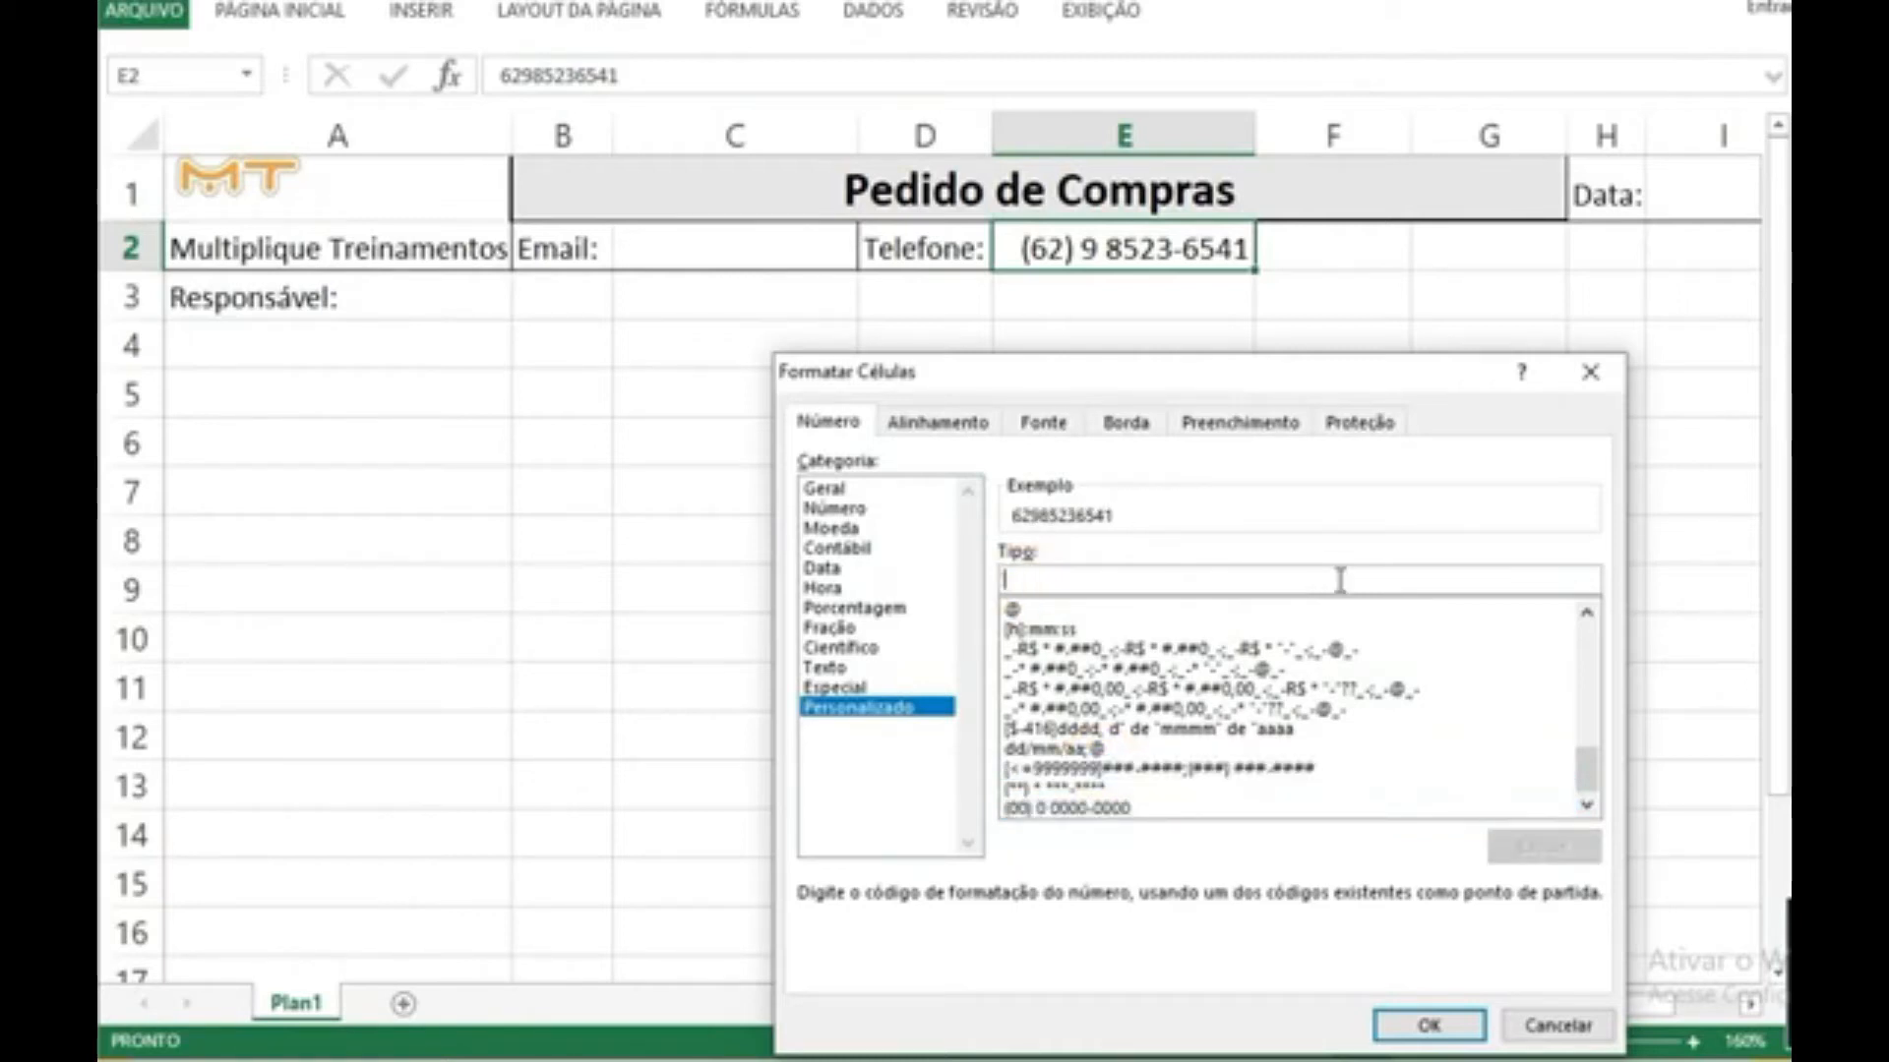
type("(")
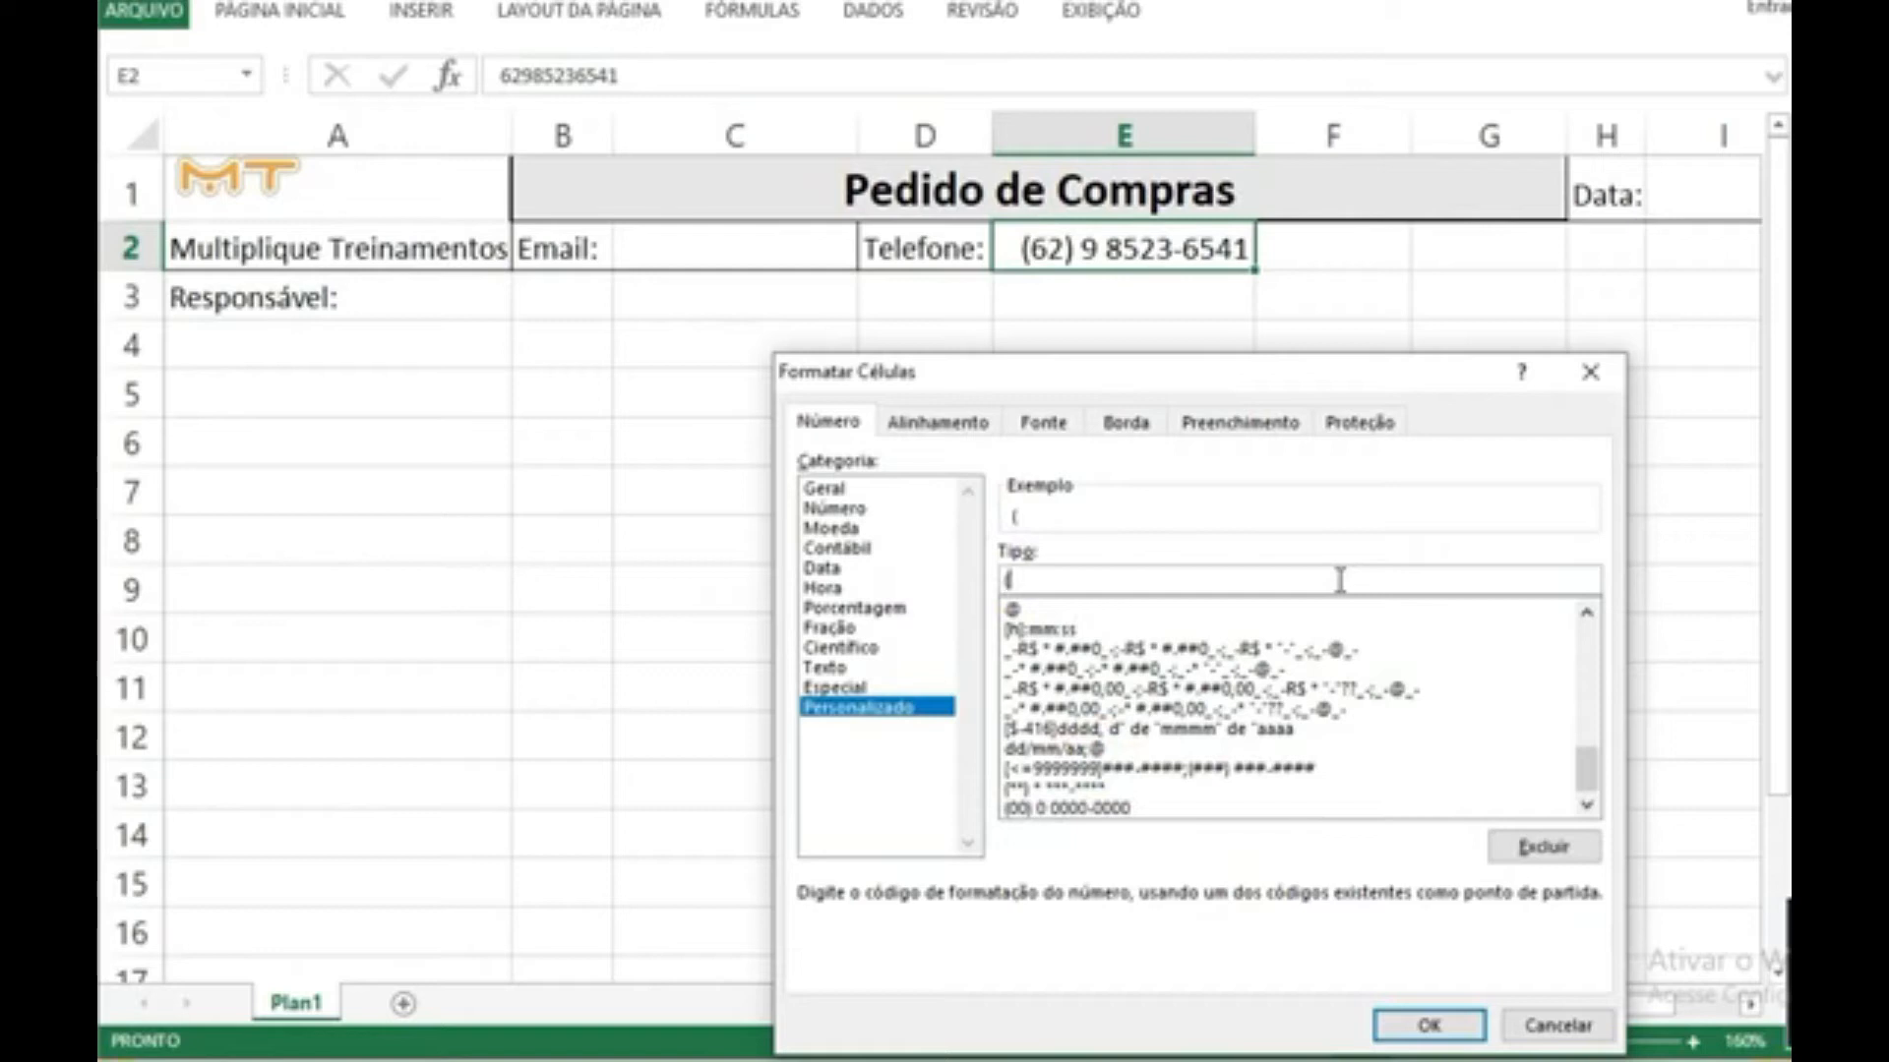
type("0")
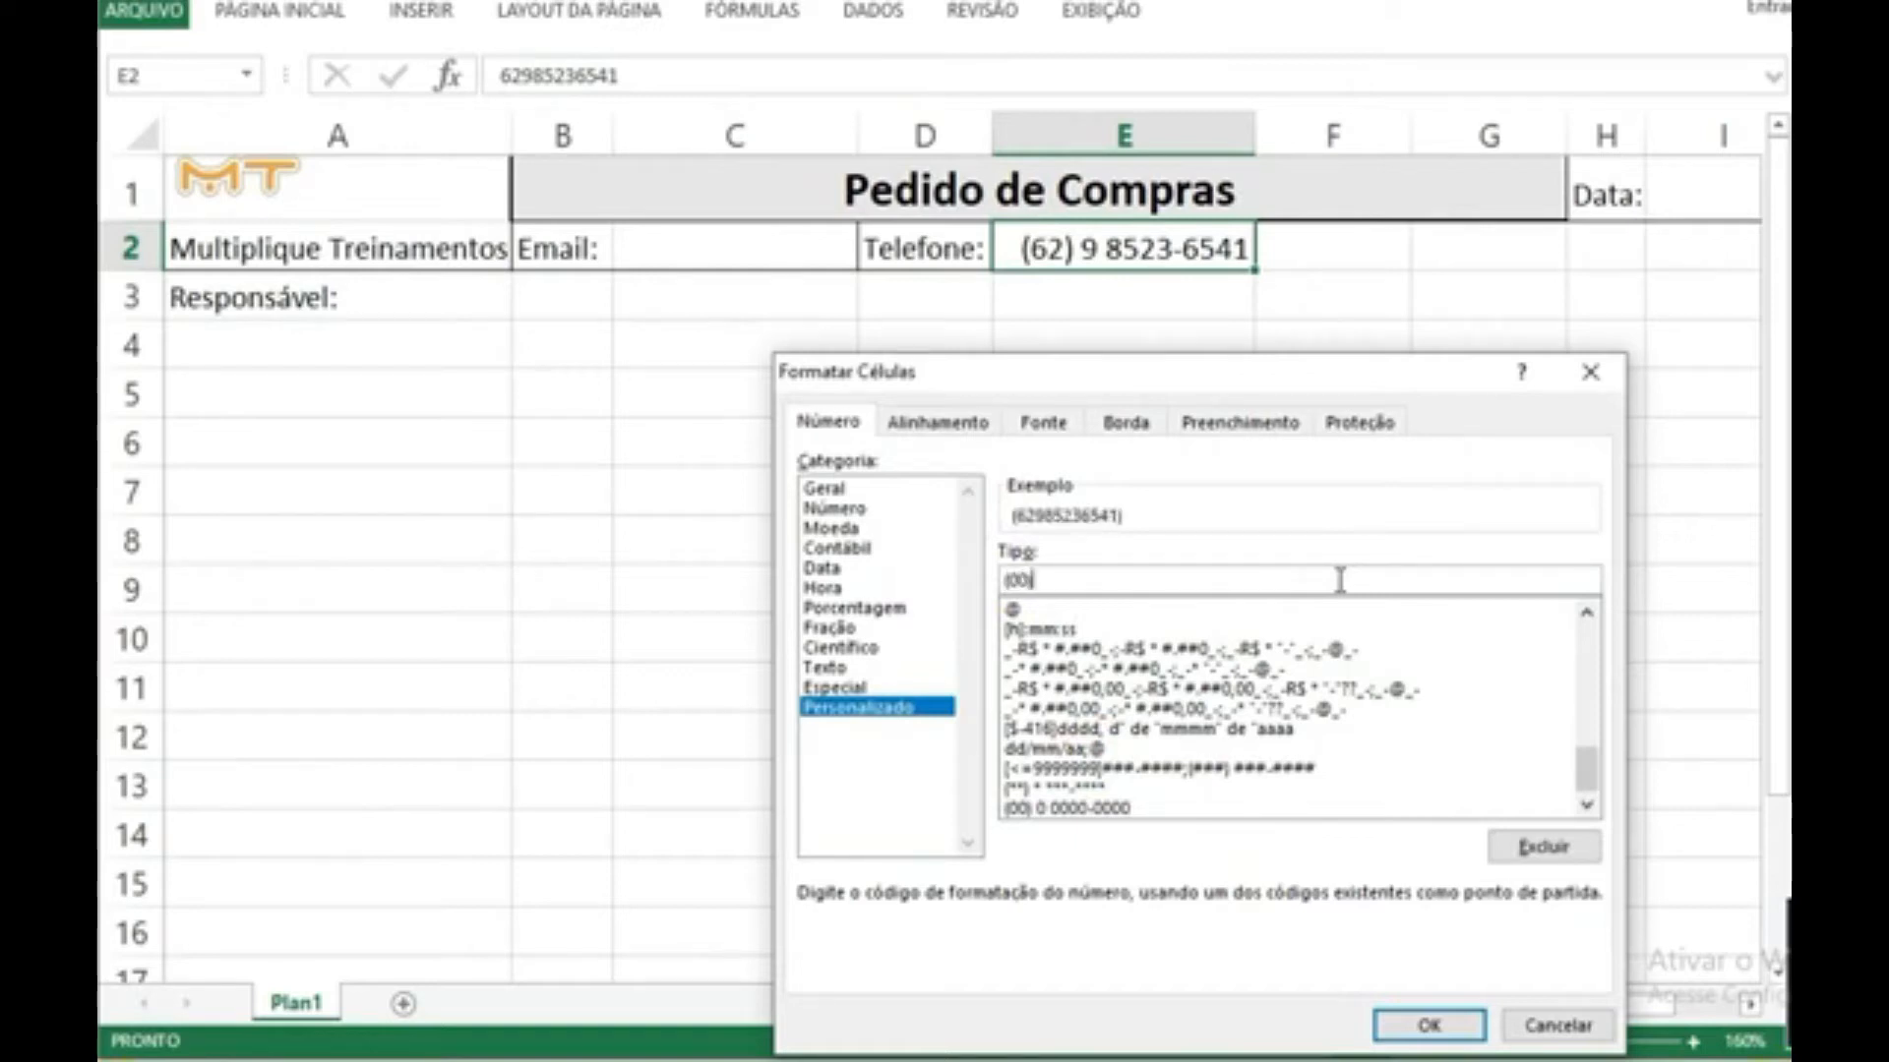
type("0) 0 0000-0000")
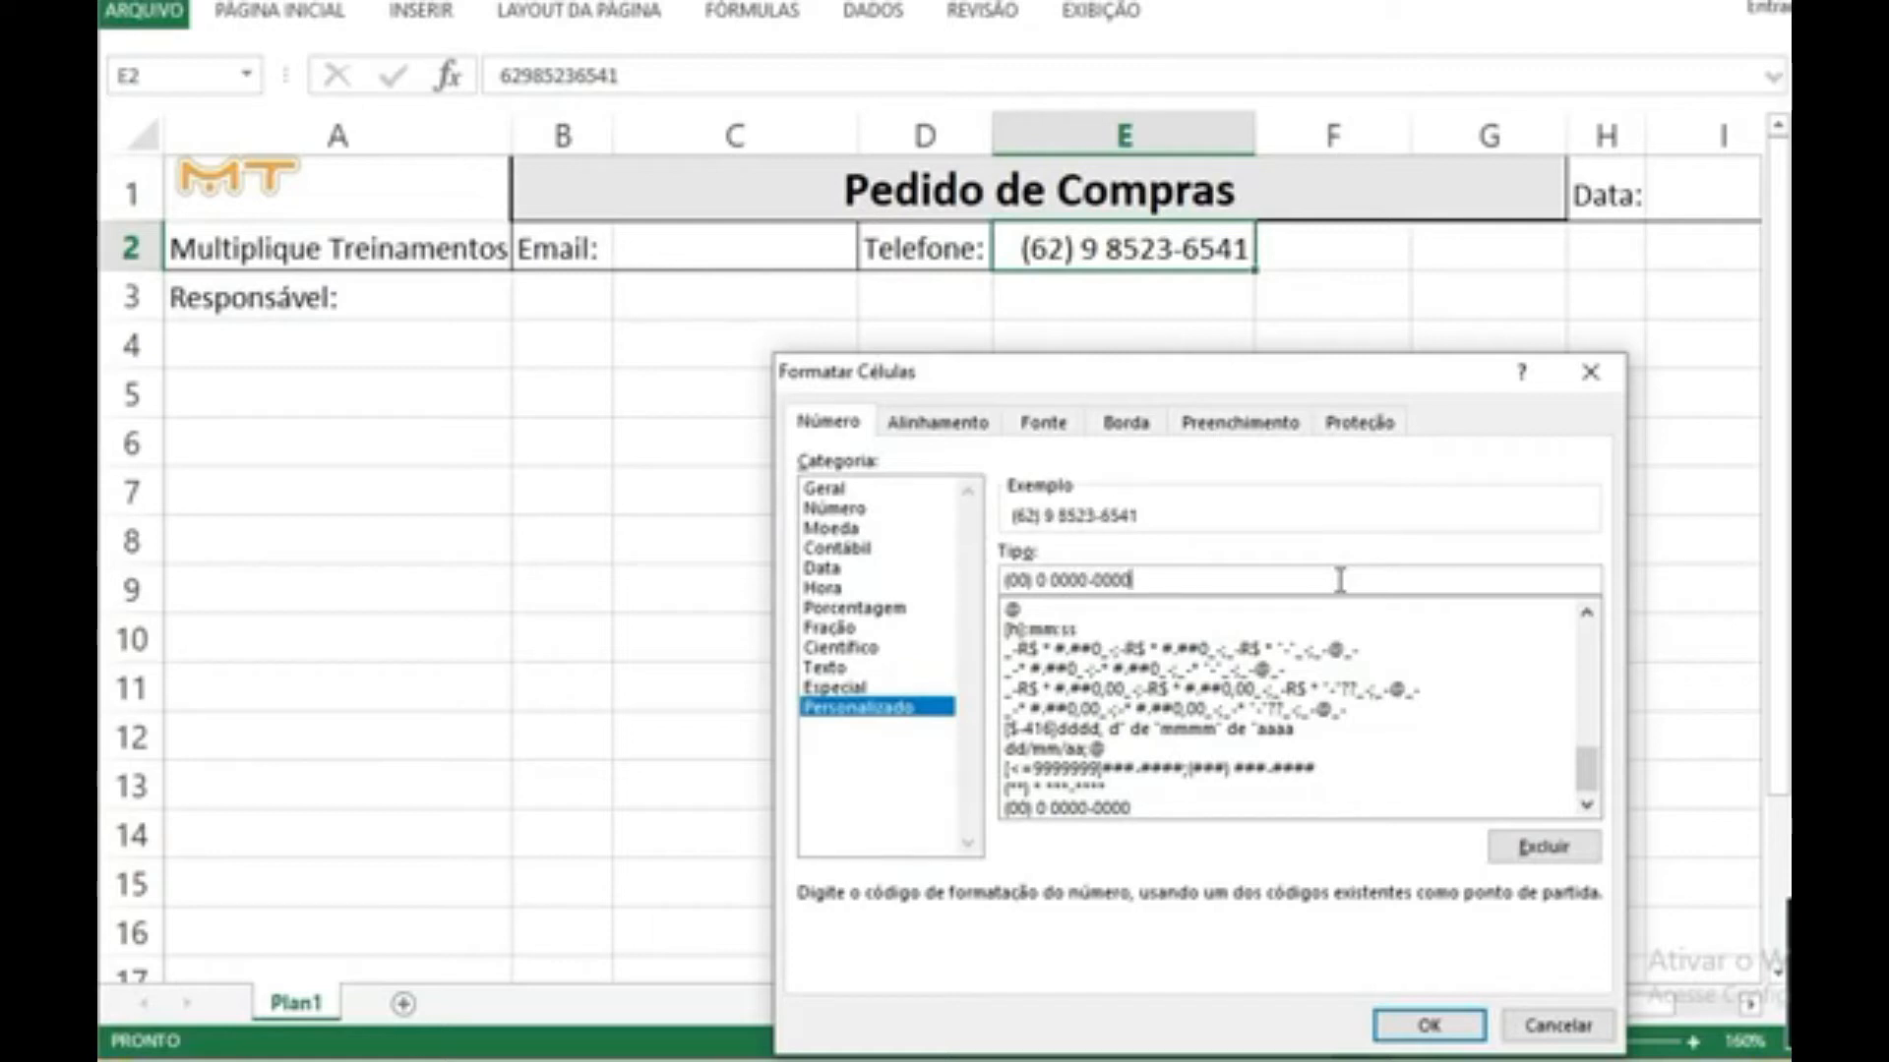
left_click(1428, 1025)
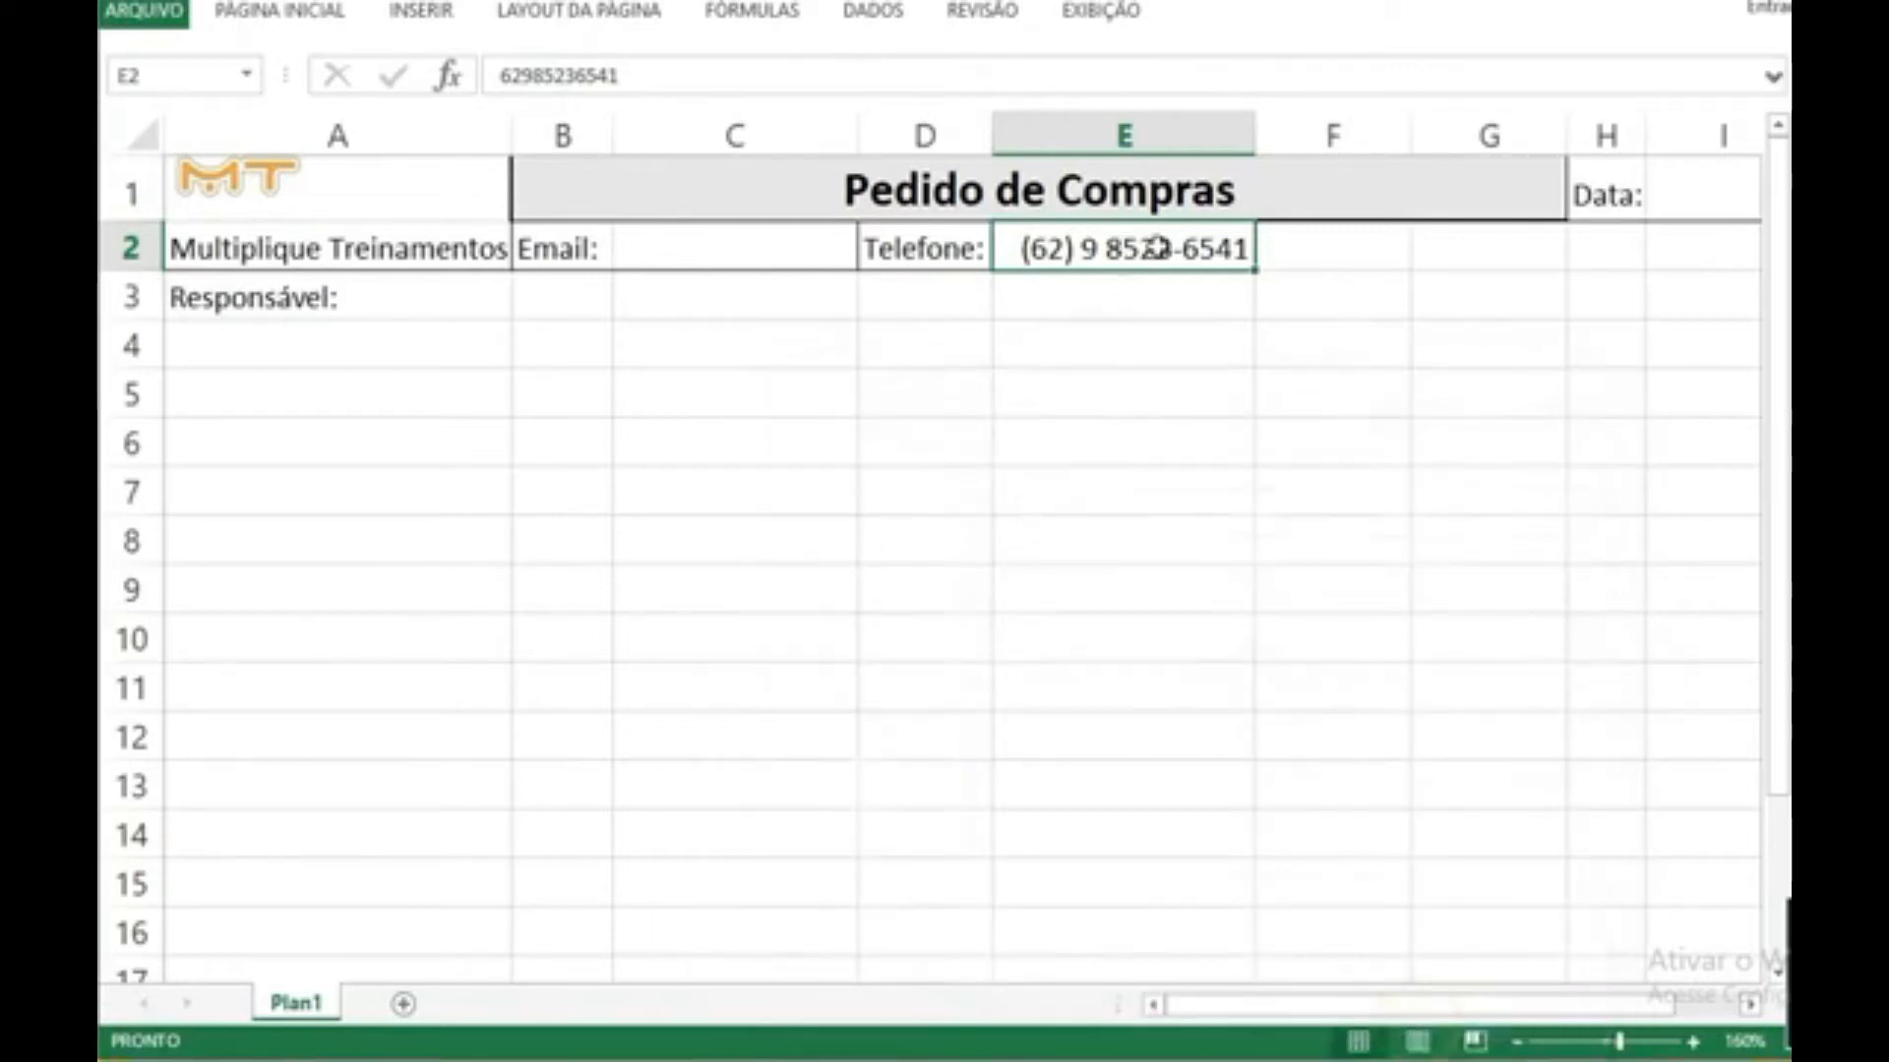
left_click(1112, 308)
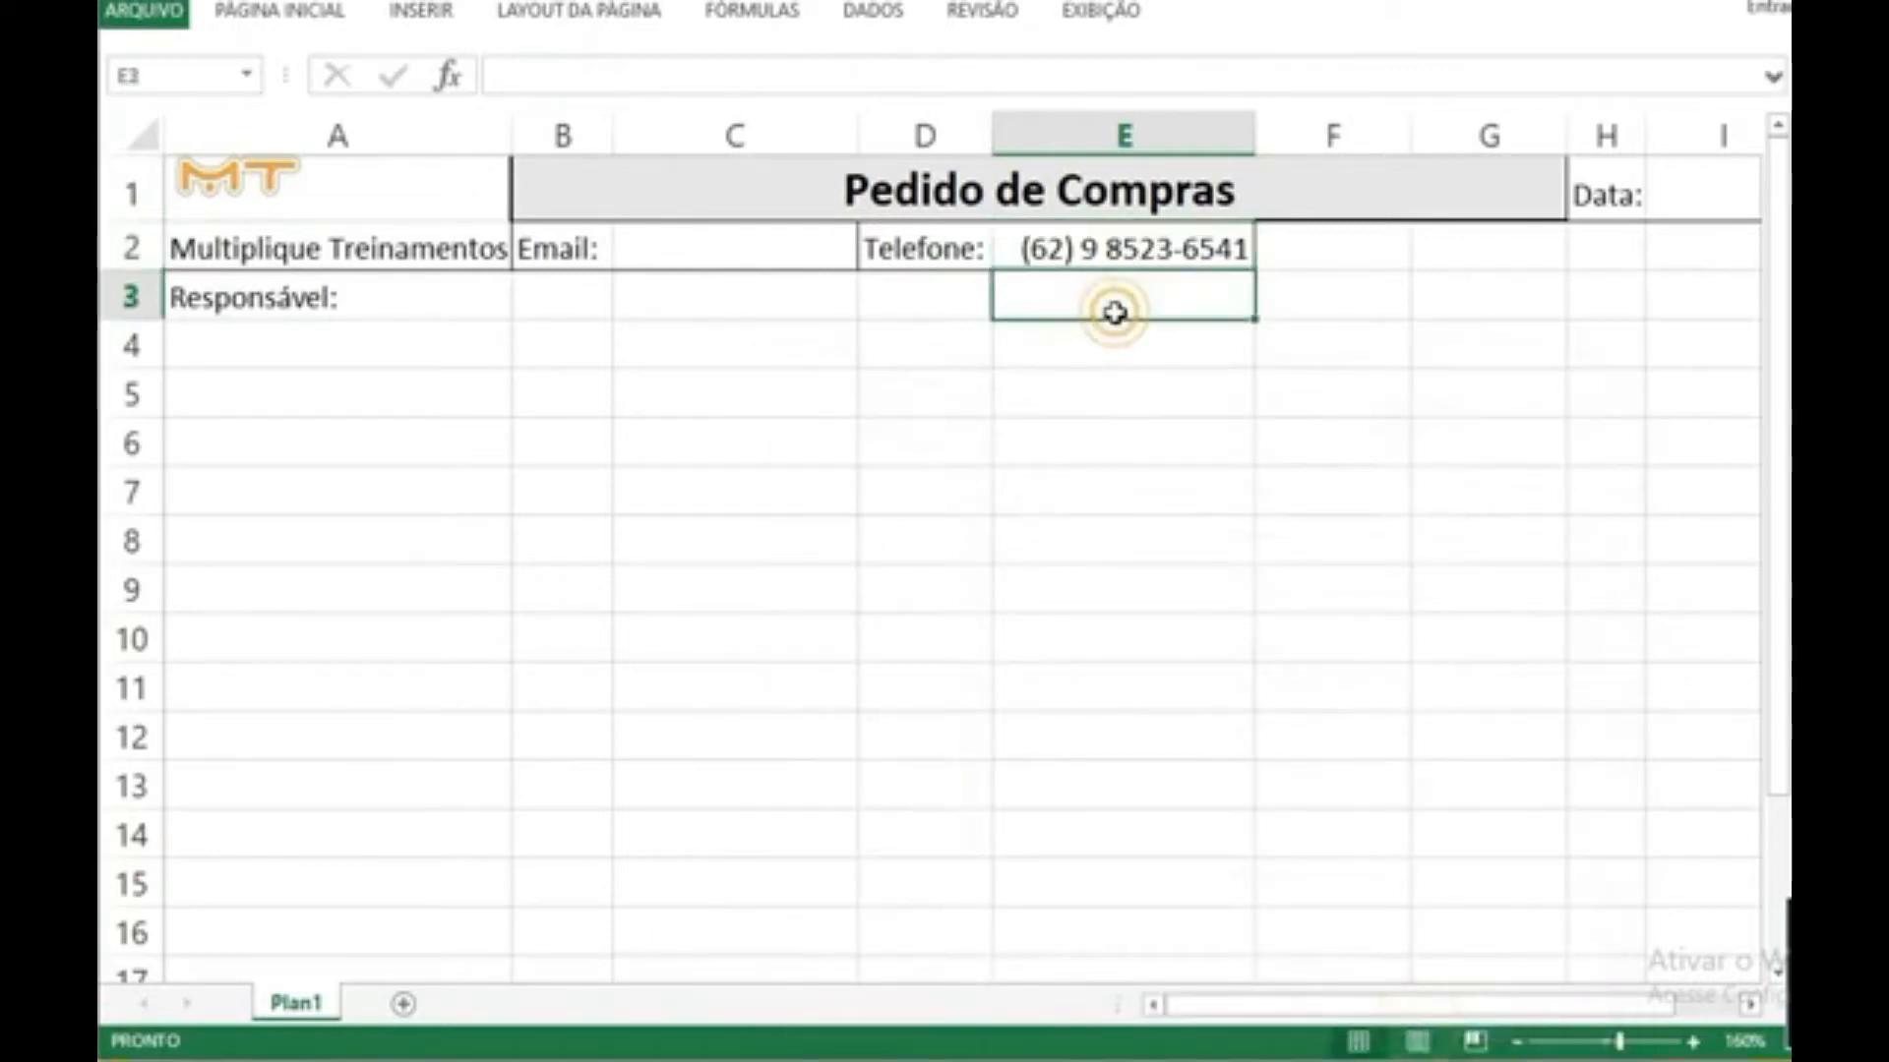
Step: Enter two sample phone numbers in turn in cell E2 to test the custom format
left_click(1136, 251)
type("852365147")
key("Return")
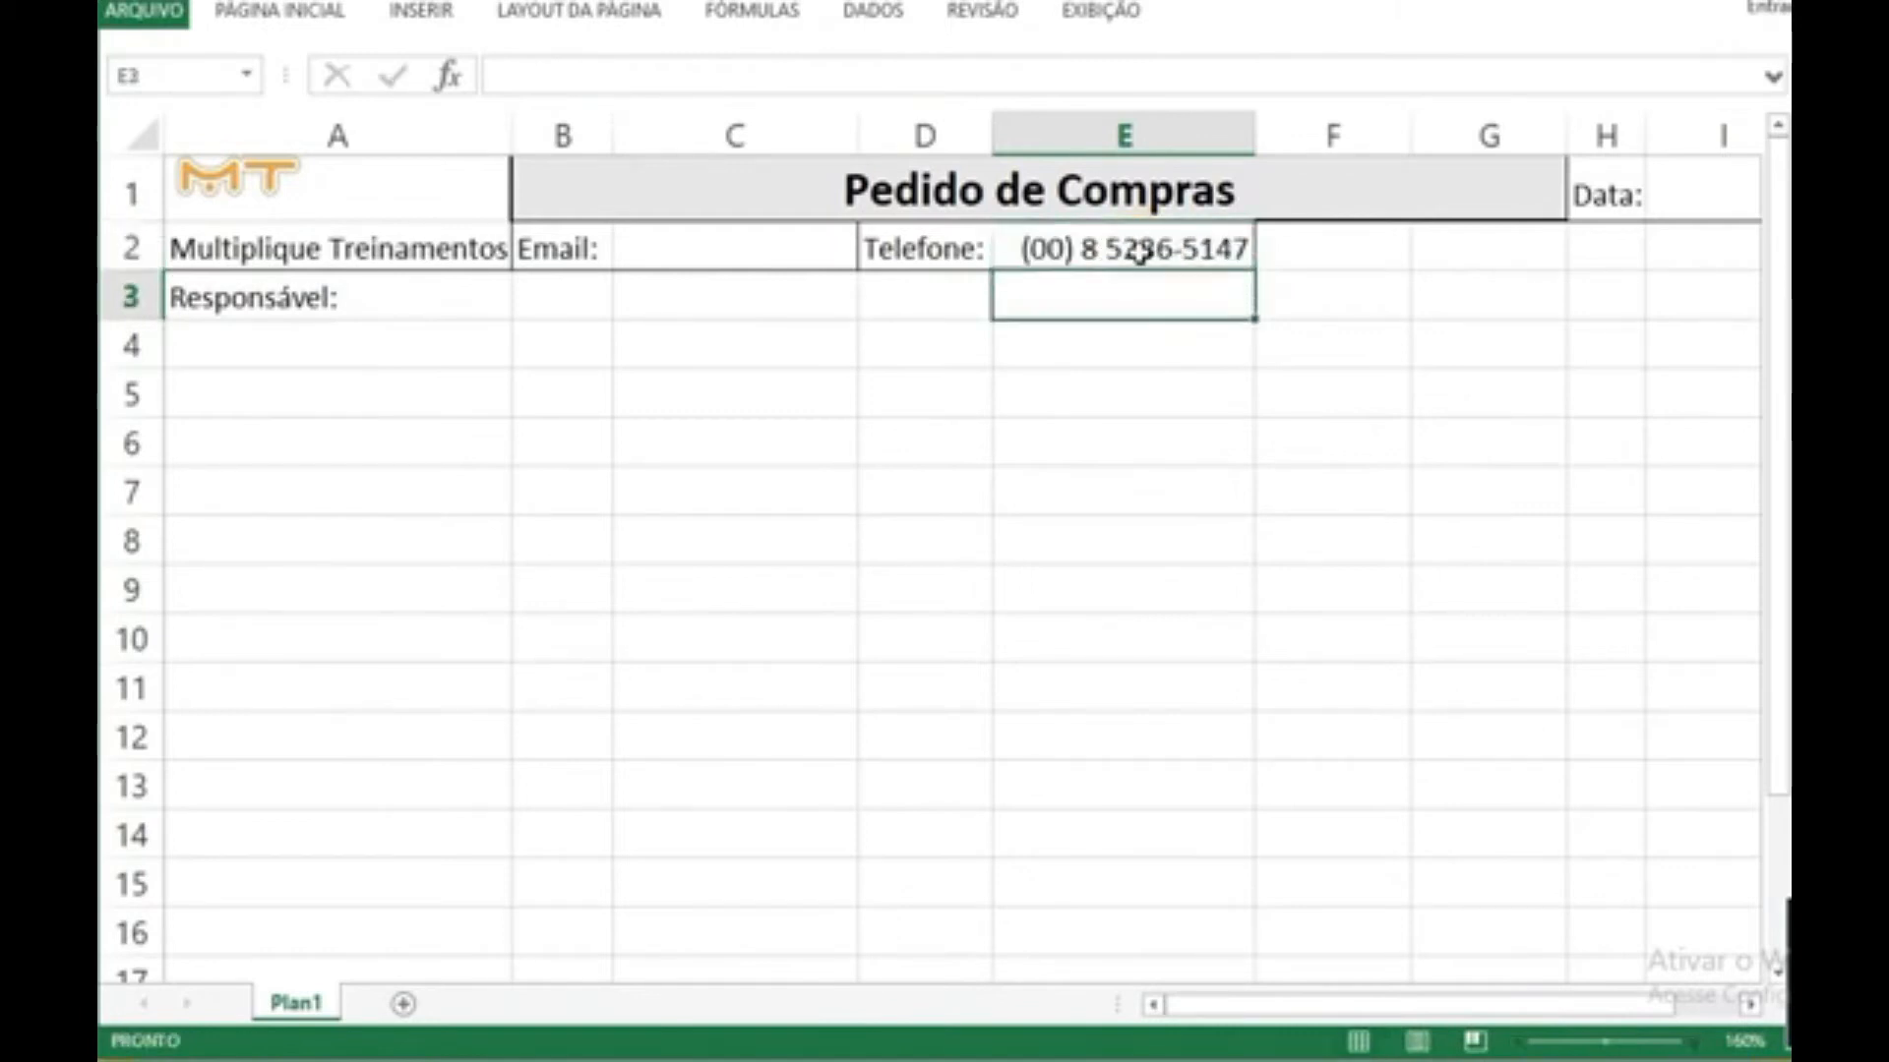
left_click(1171, 250)
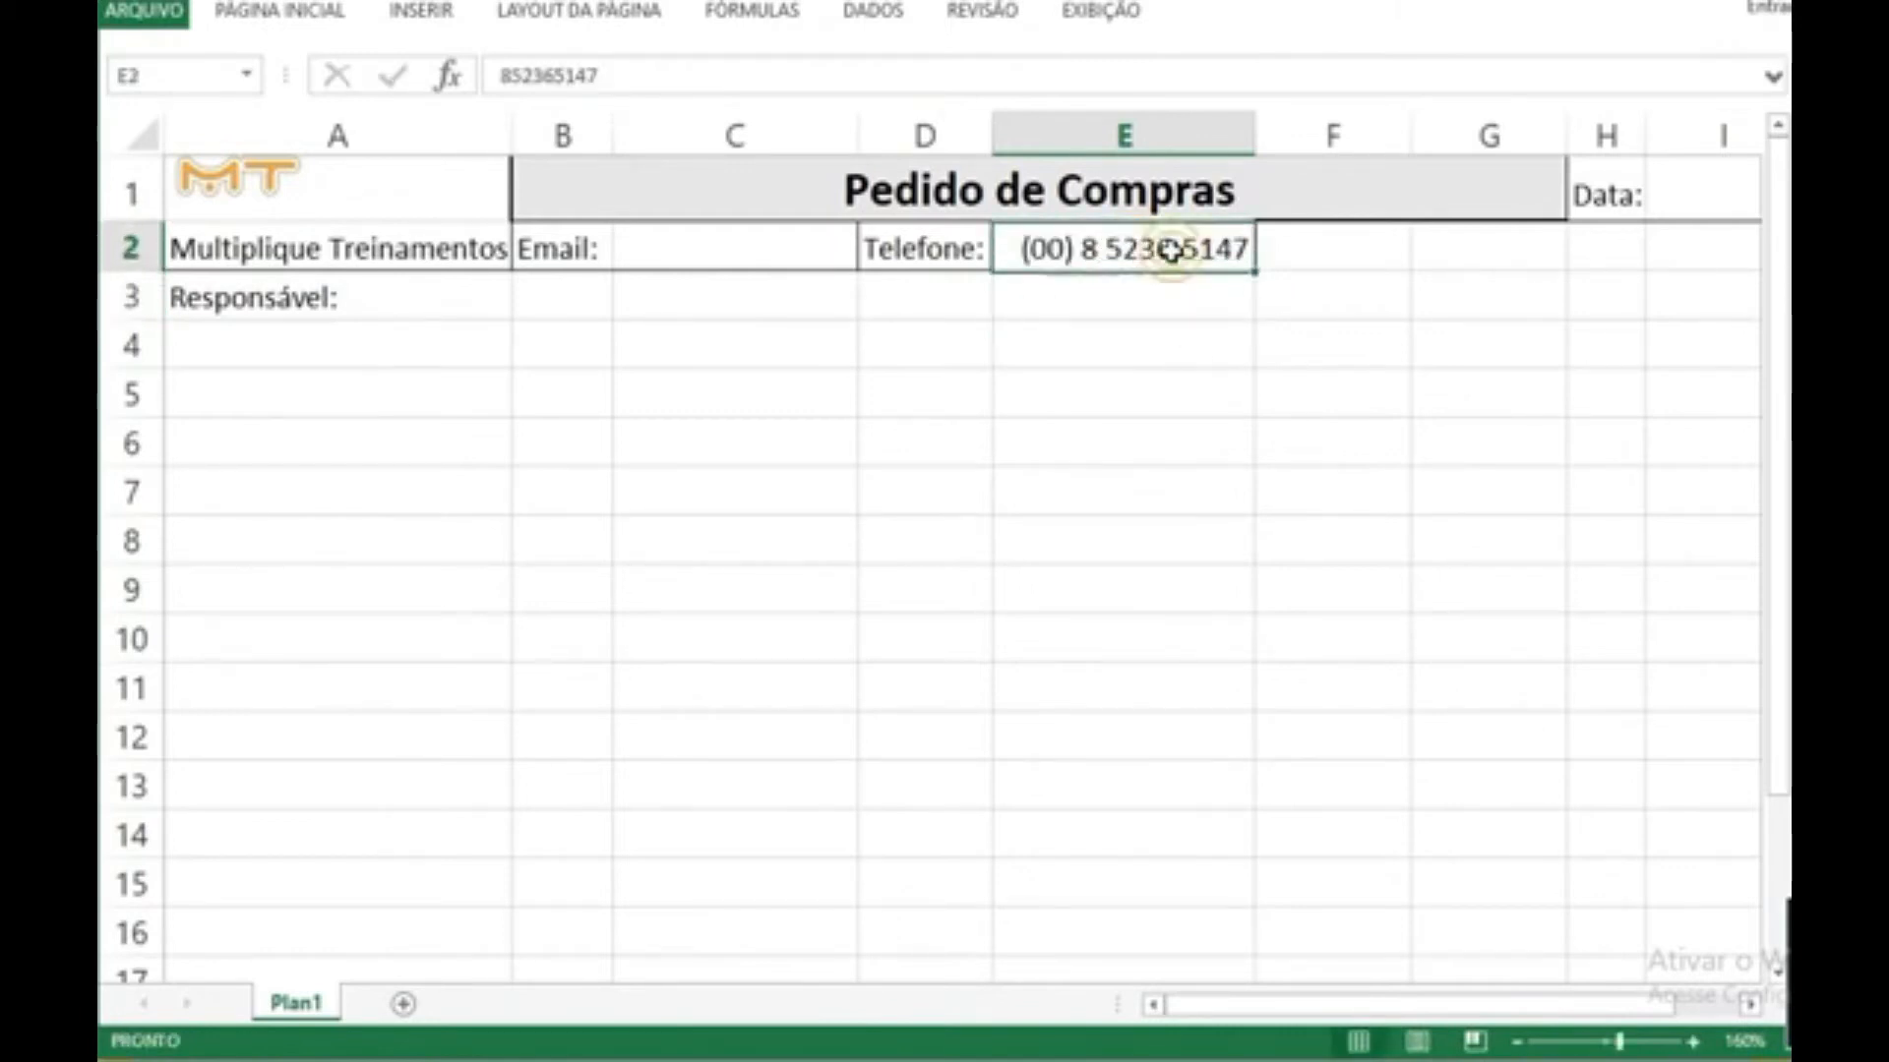
type("2) 1 9874-1256")
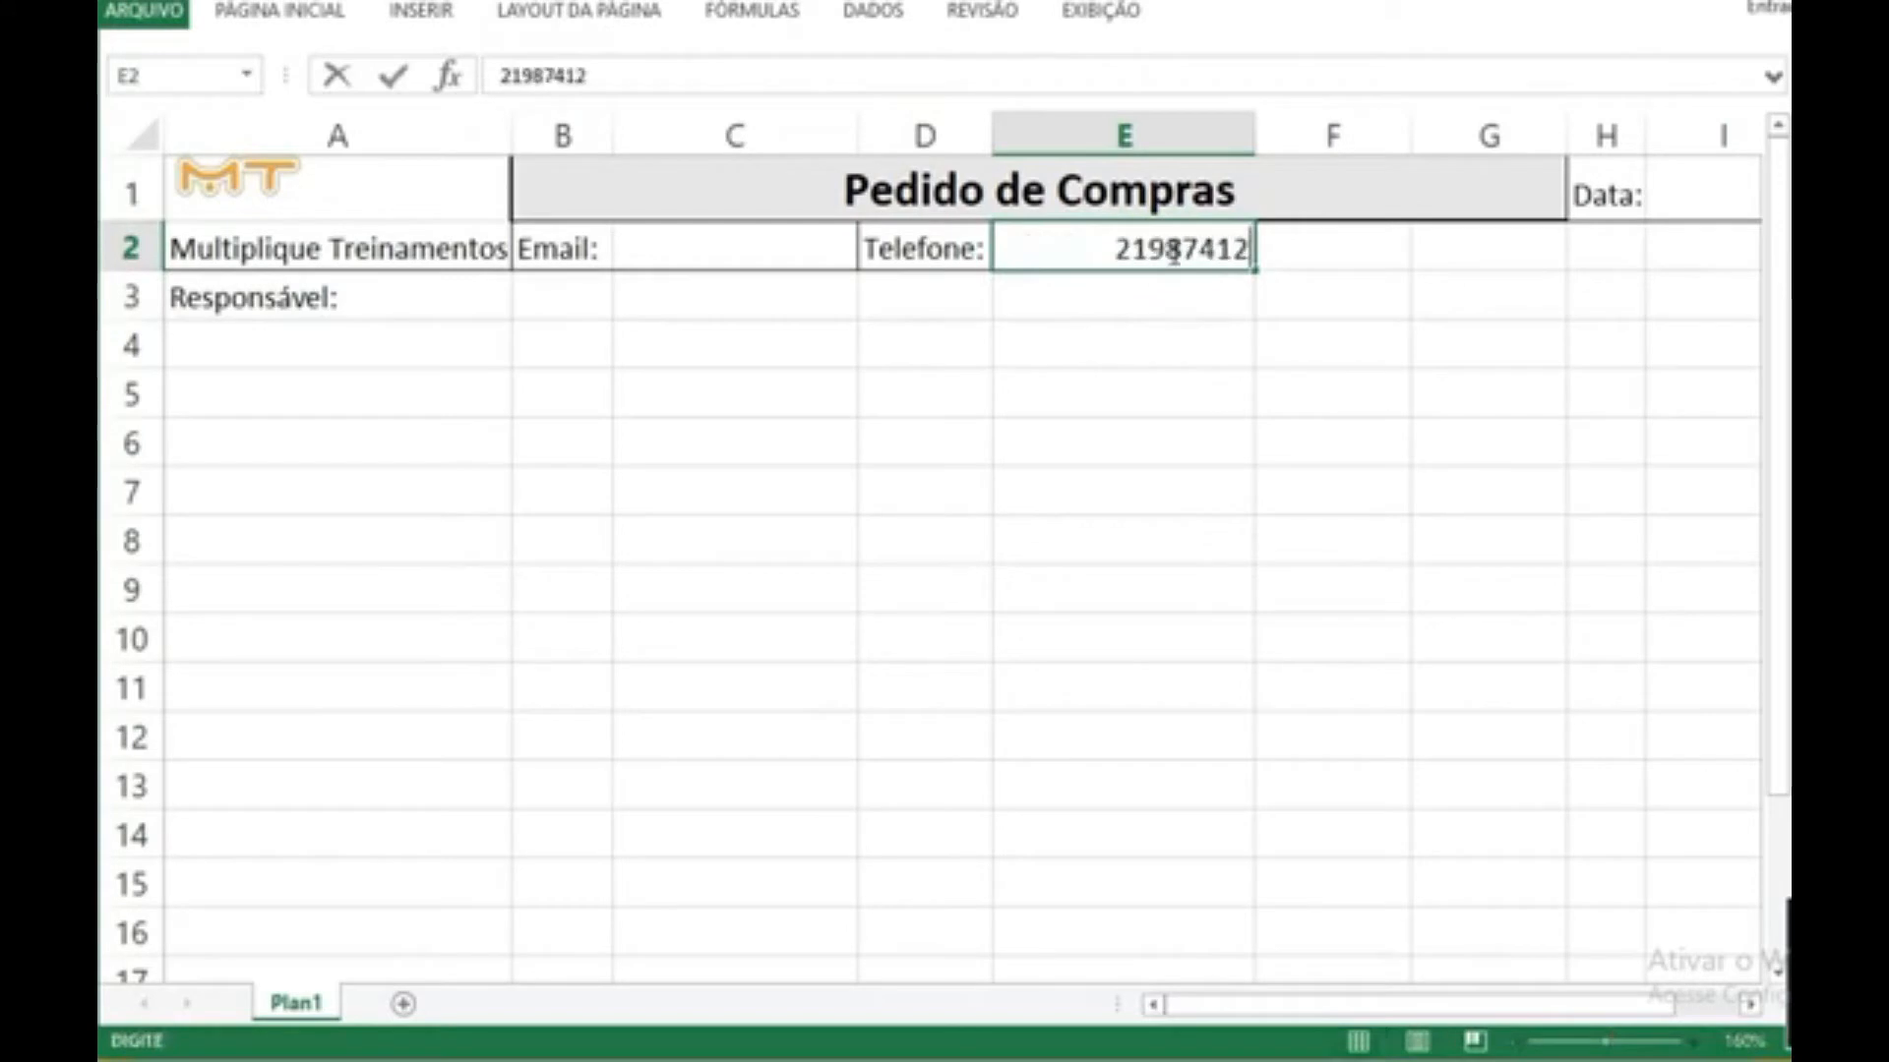
key("Return")
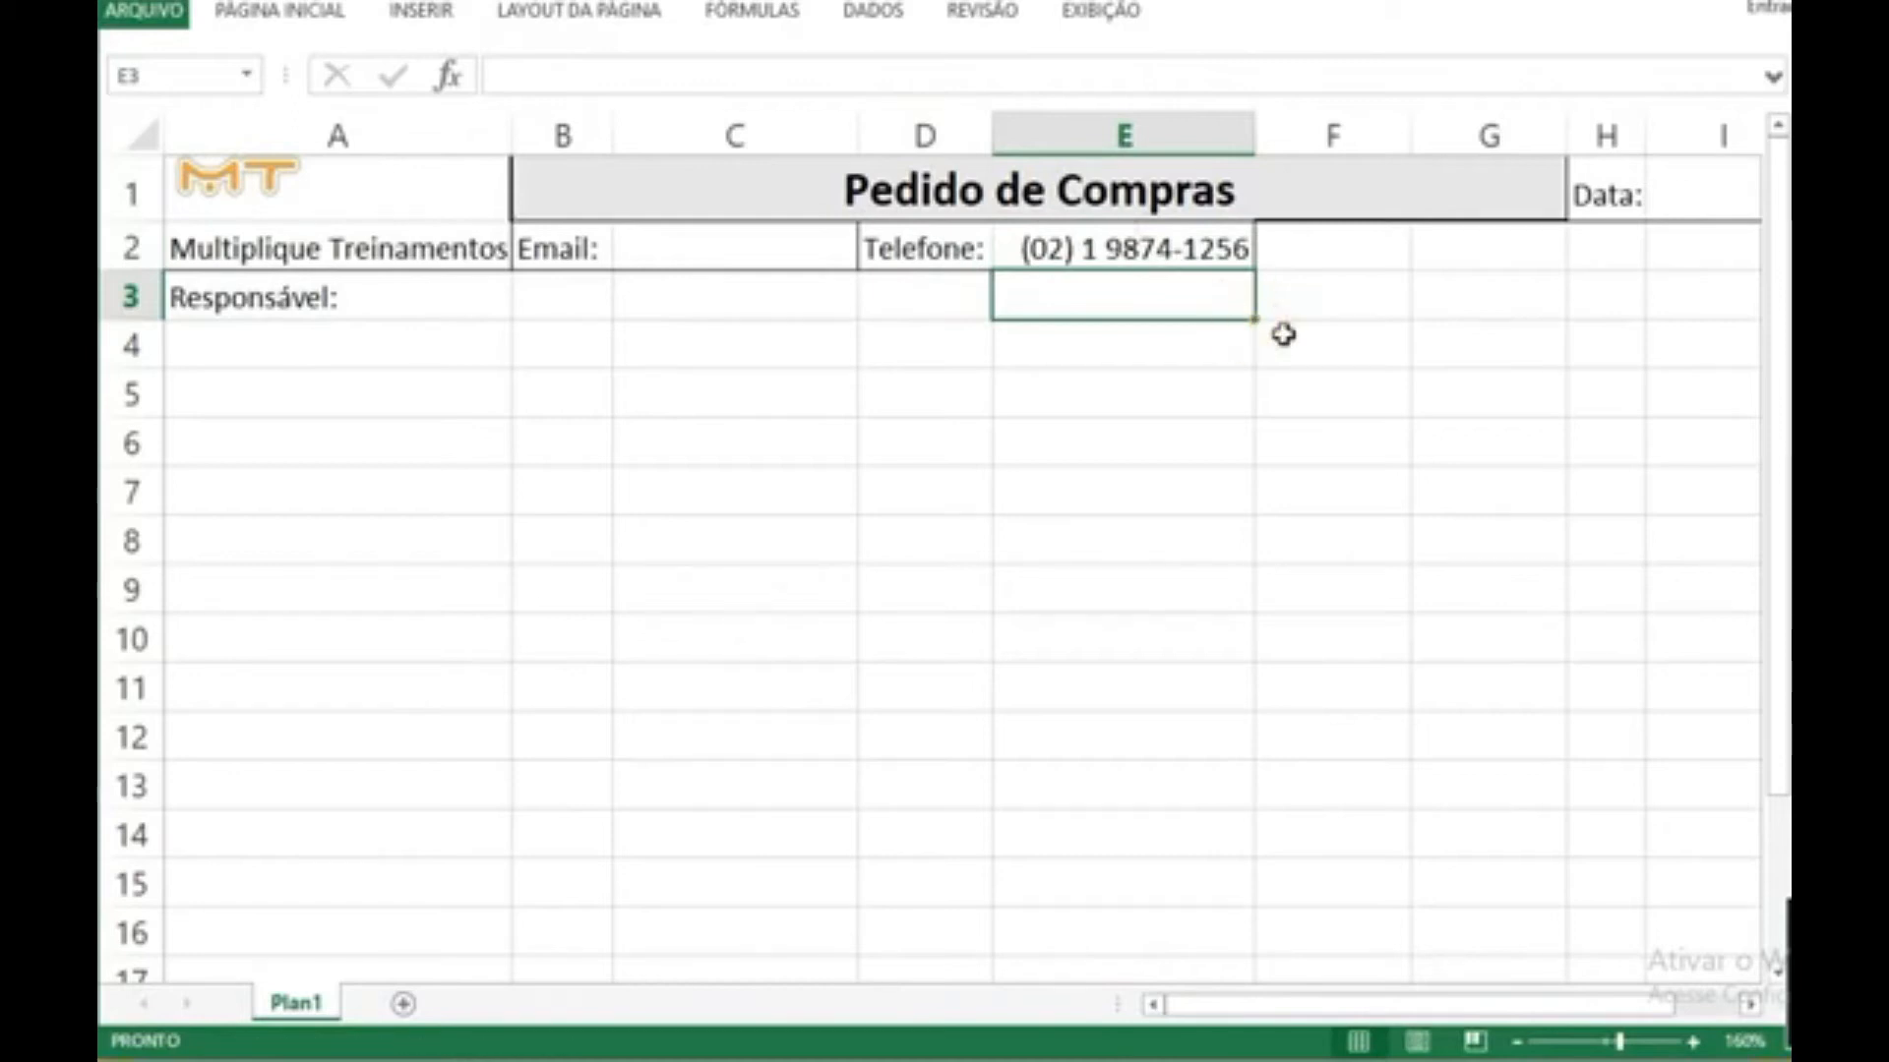
left_click(1328, 393)
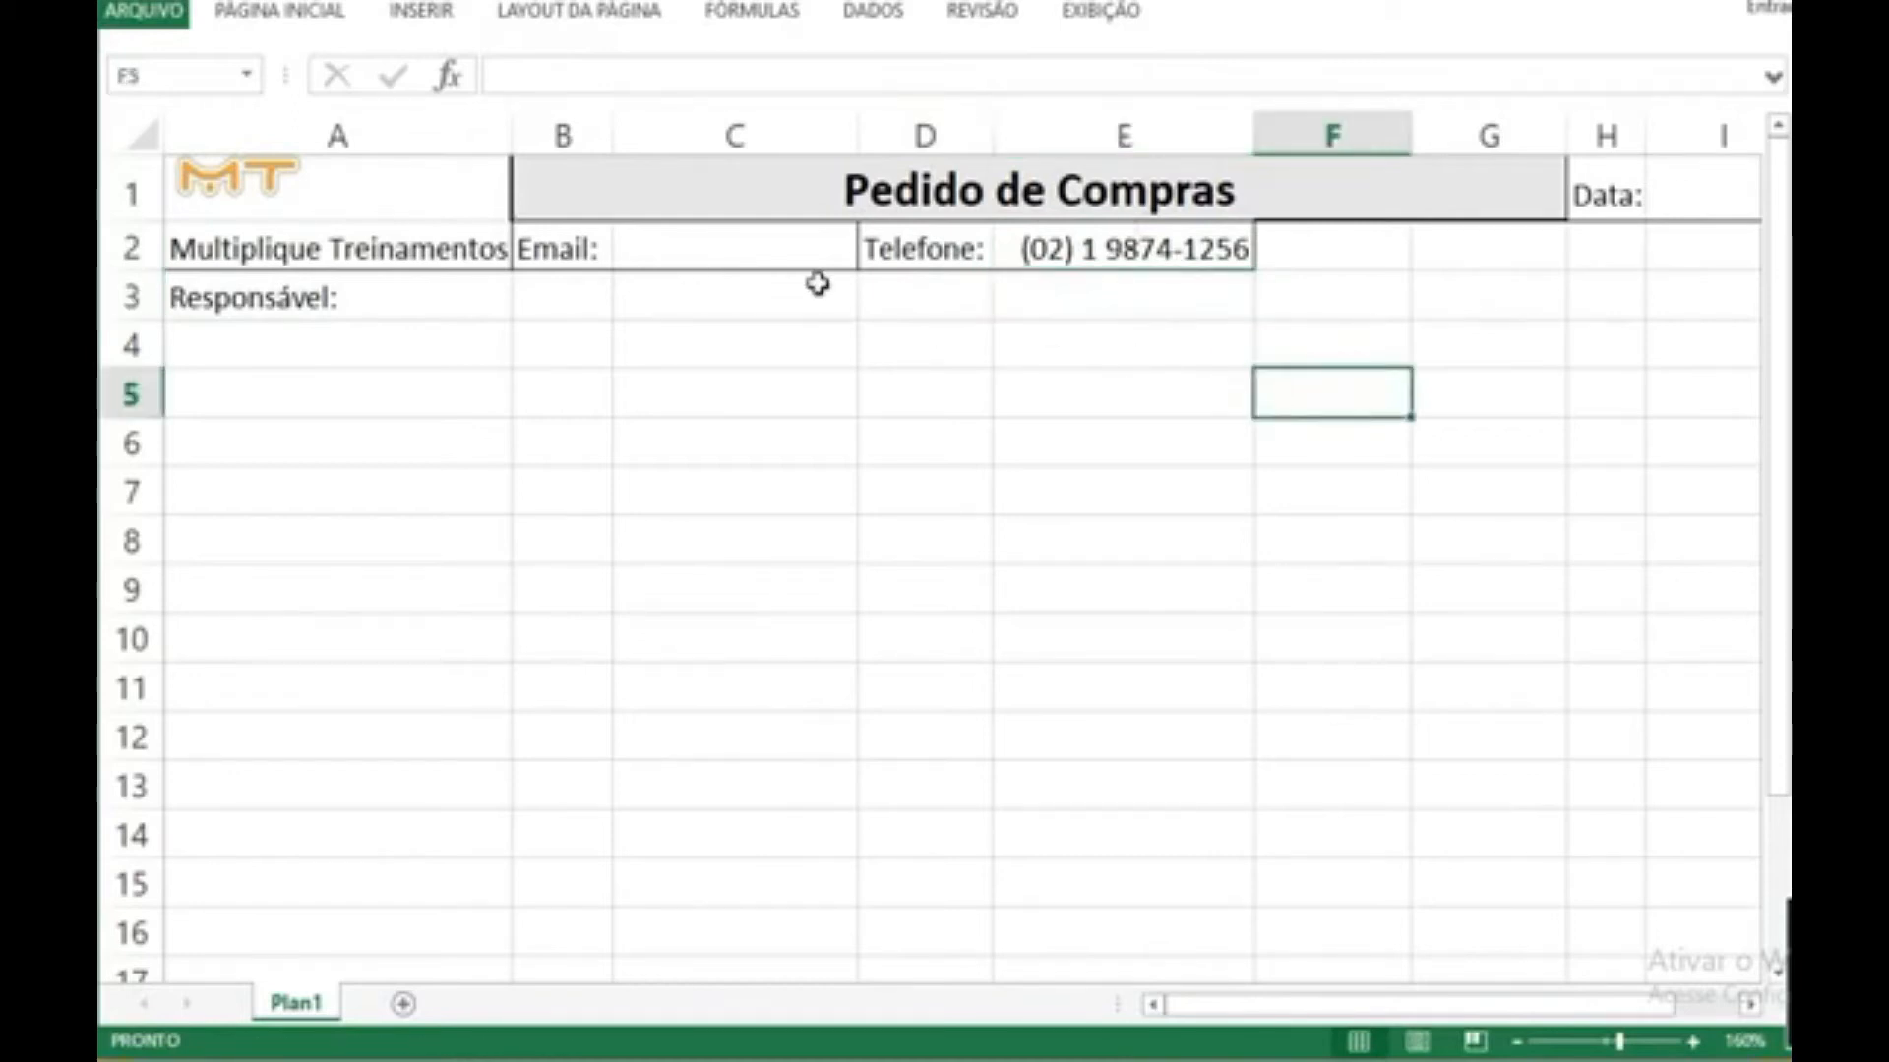
Step: Widen column C to give the email entry cell C2 more room
left_click(830, 246)
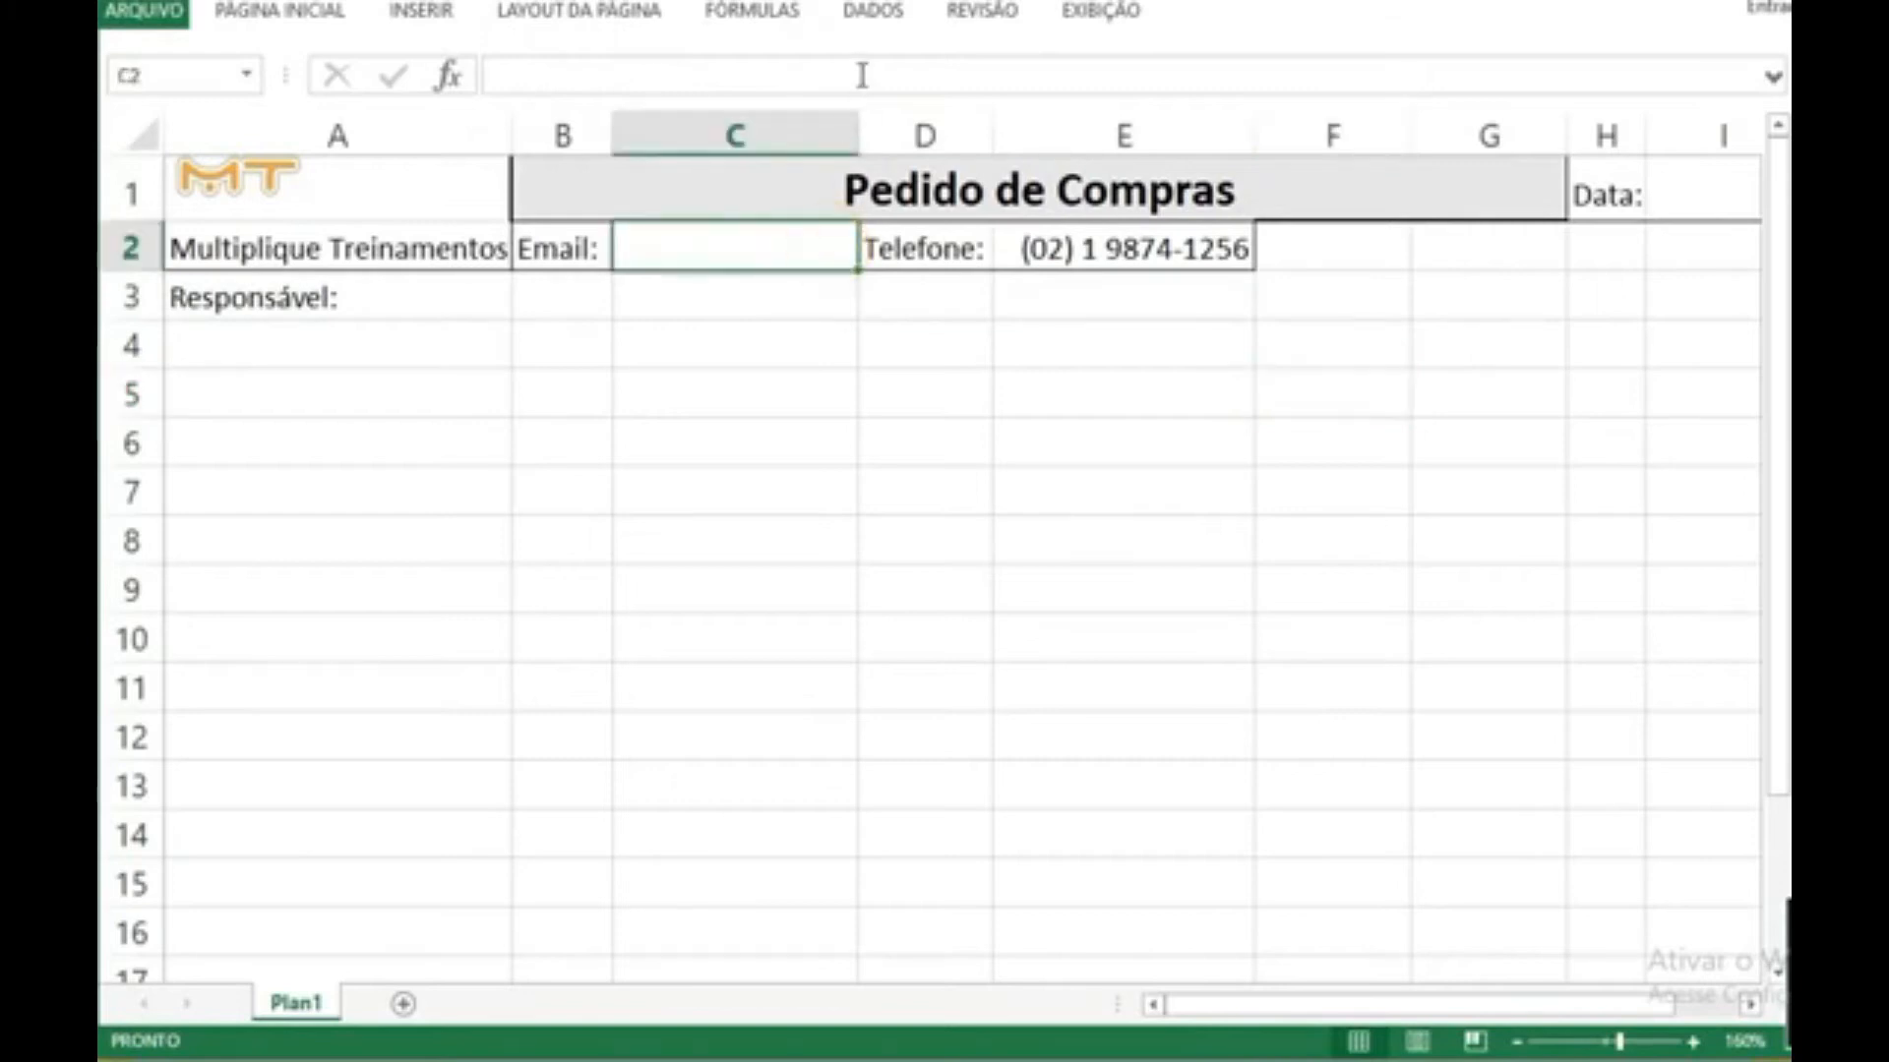
left_click_drag(850, 130, 965, 133)
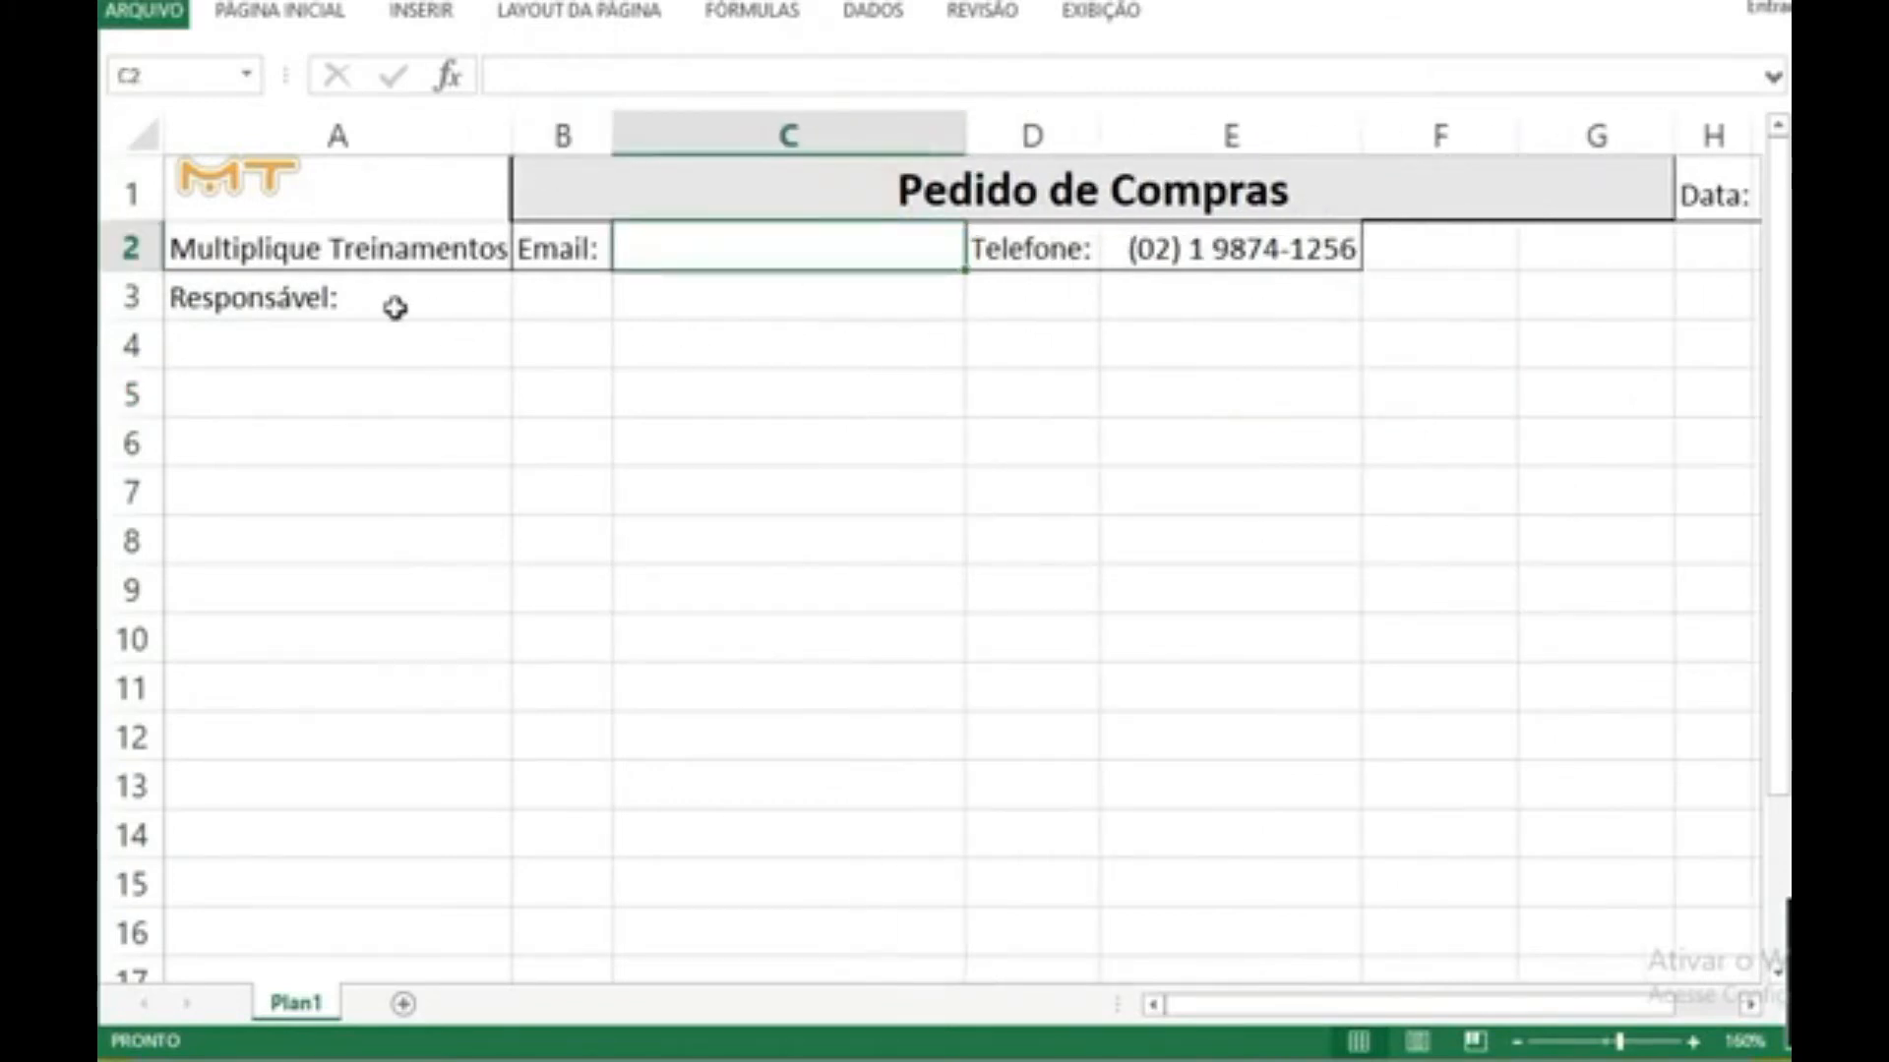
Step: Merge and center cells B3:E3 beside the "Responsável:" label, and set the merged cell's alignment to left
left_click(350, 297)
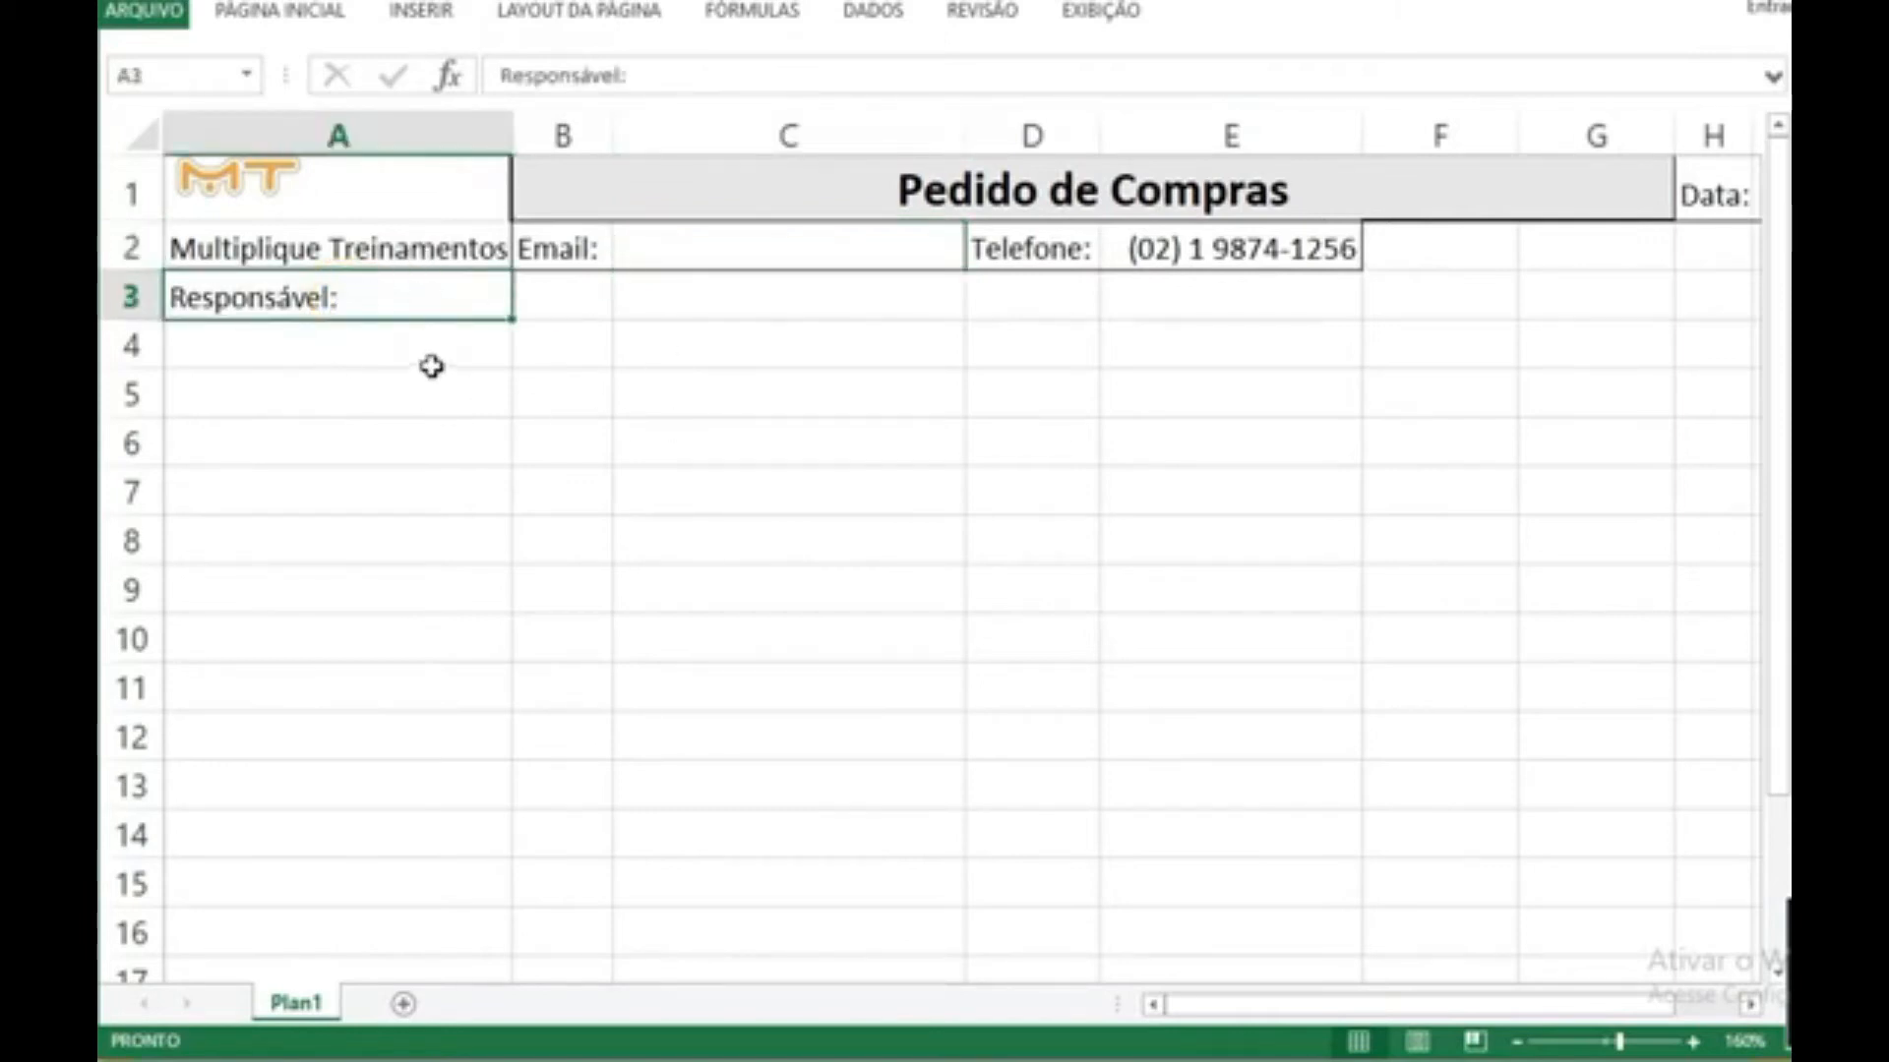
left_click(552, 308)
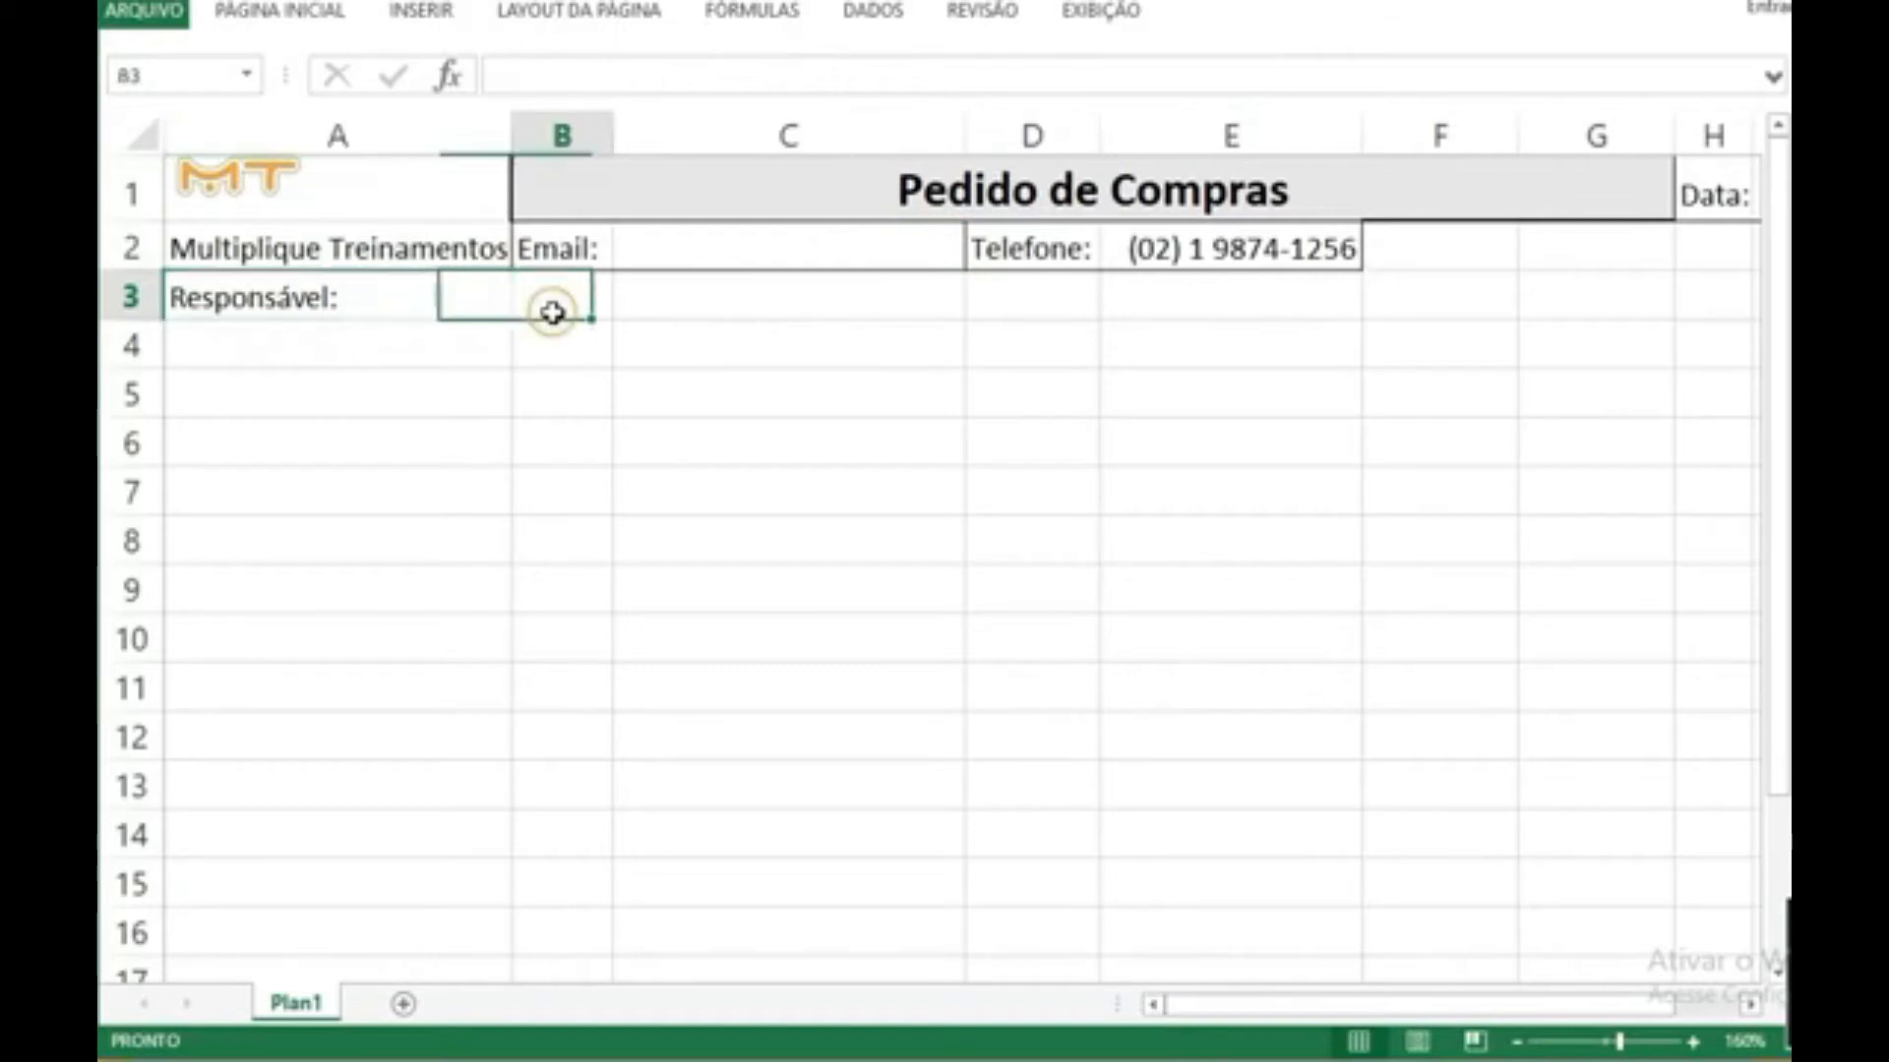
left_click(585, 295)
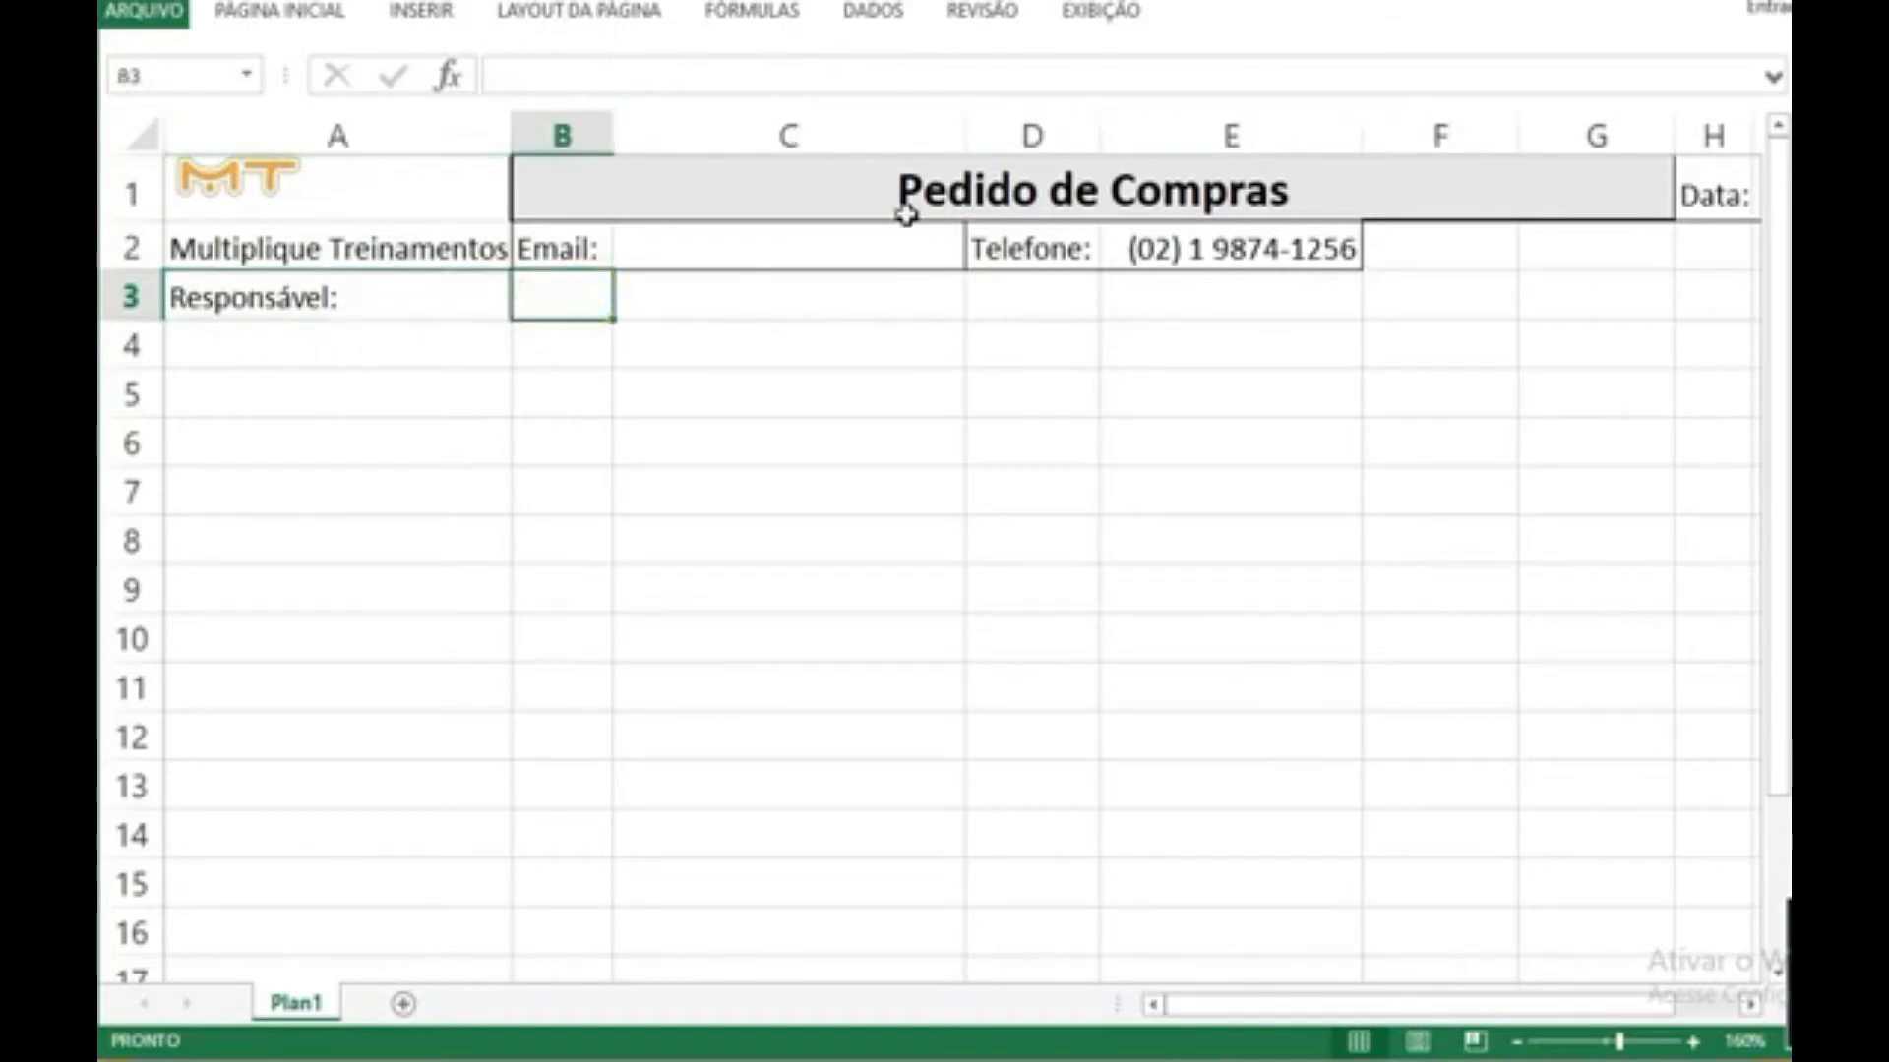
left_click_drag(569, 305, 1131, 308)
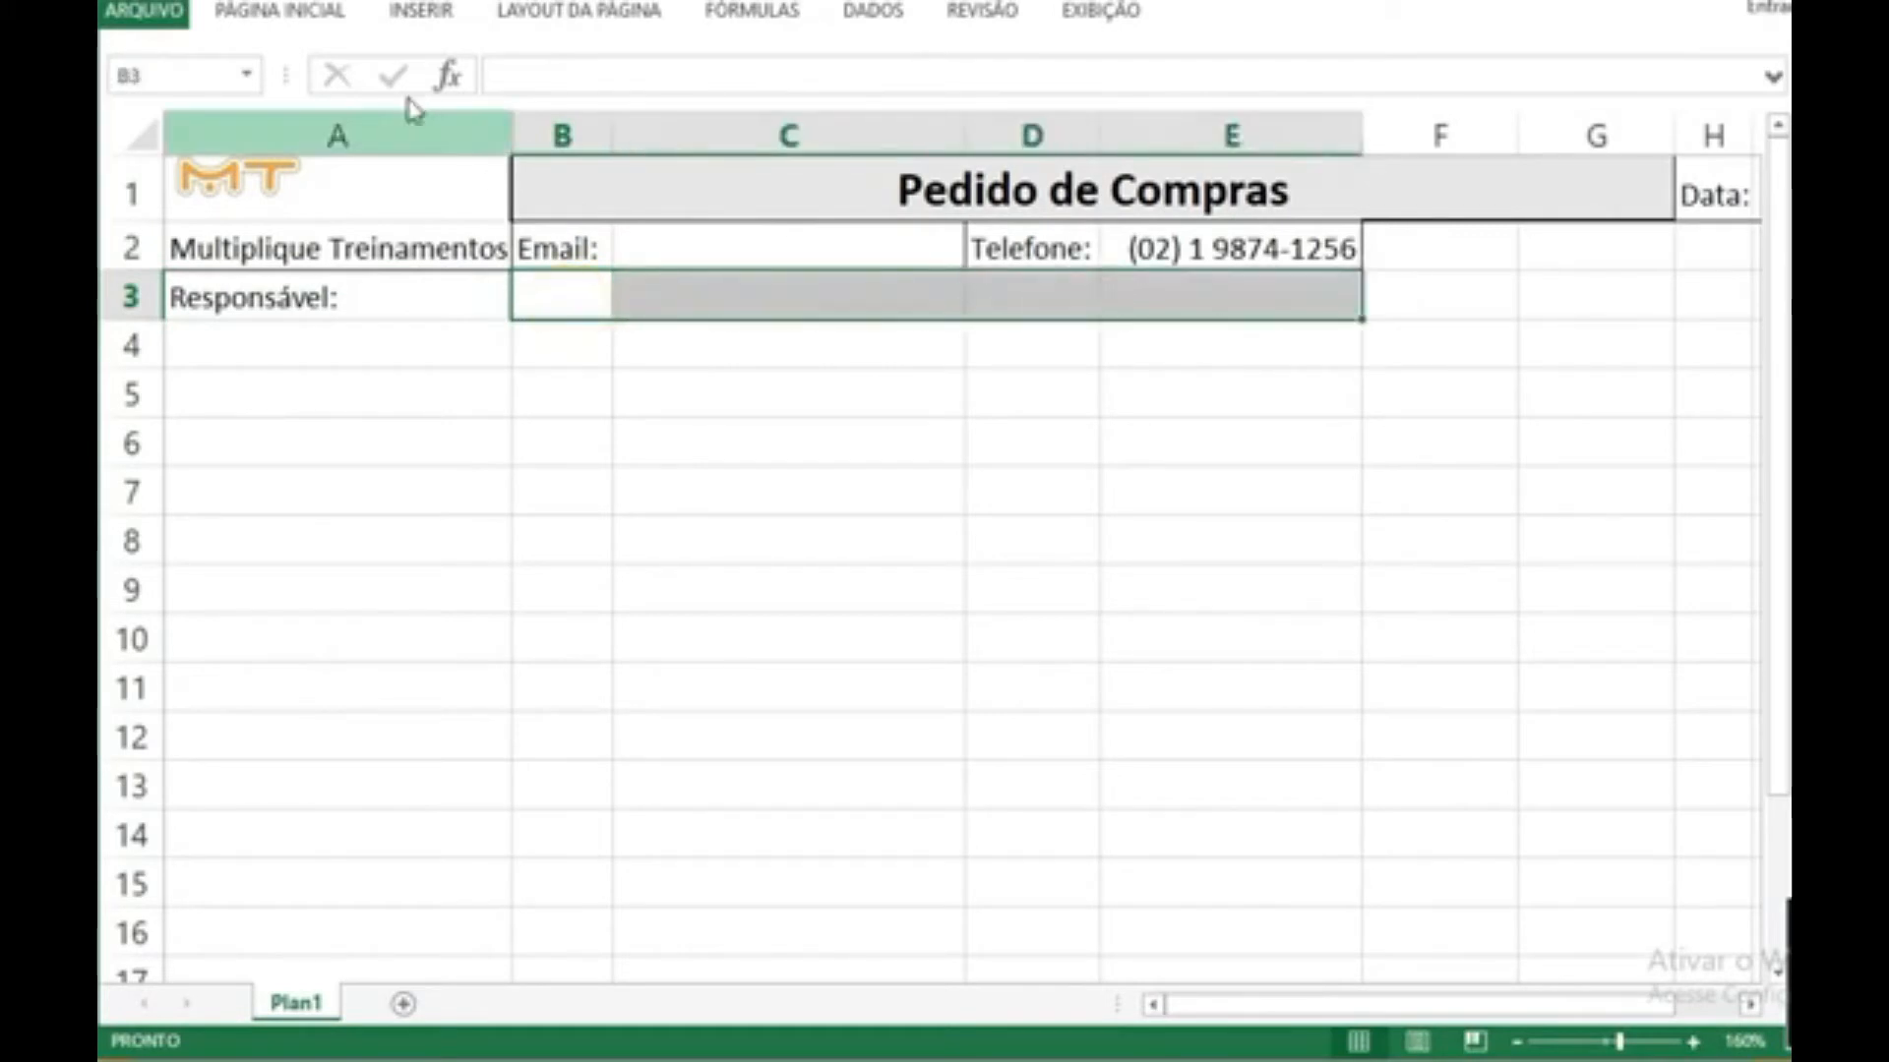
left_click(279, 12)
left_click(841, 110)
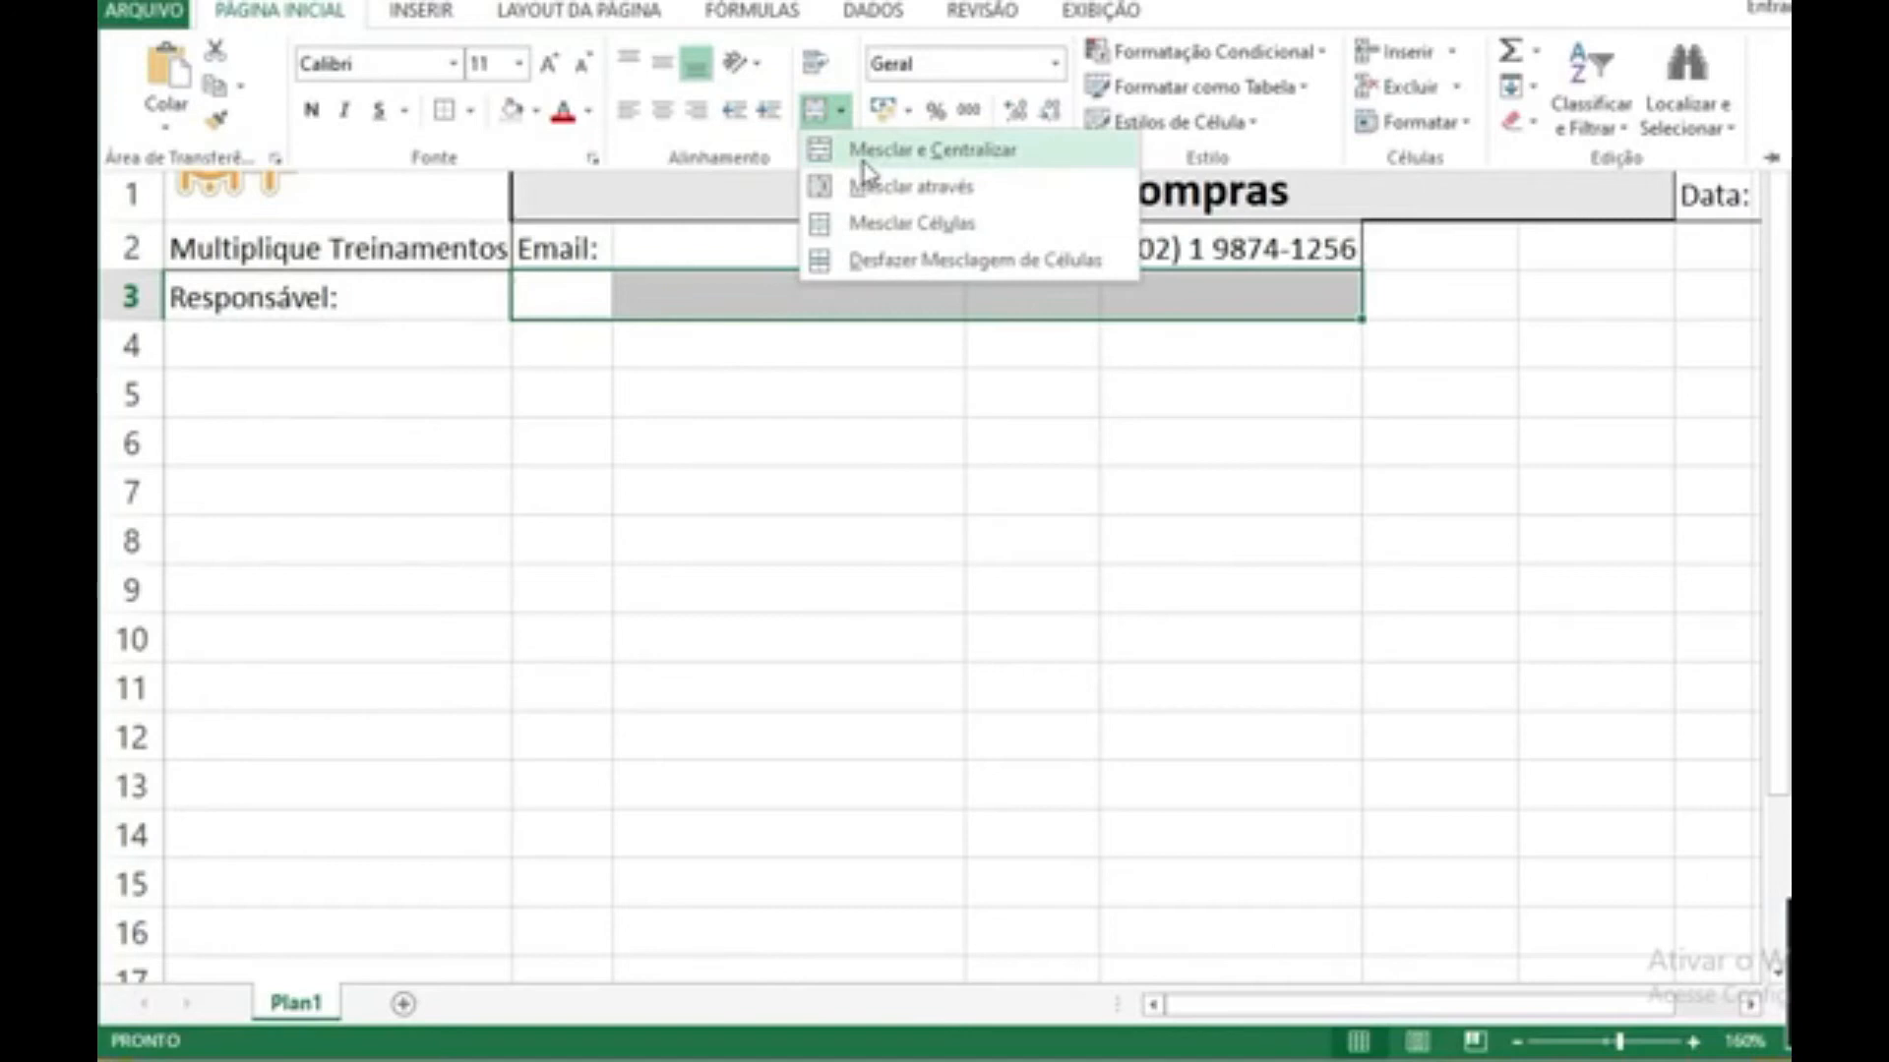
left_click(864, 153)
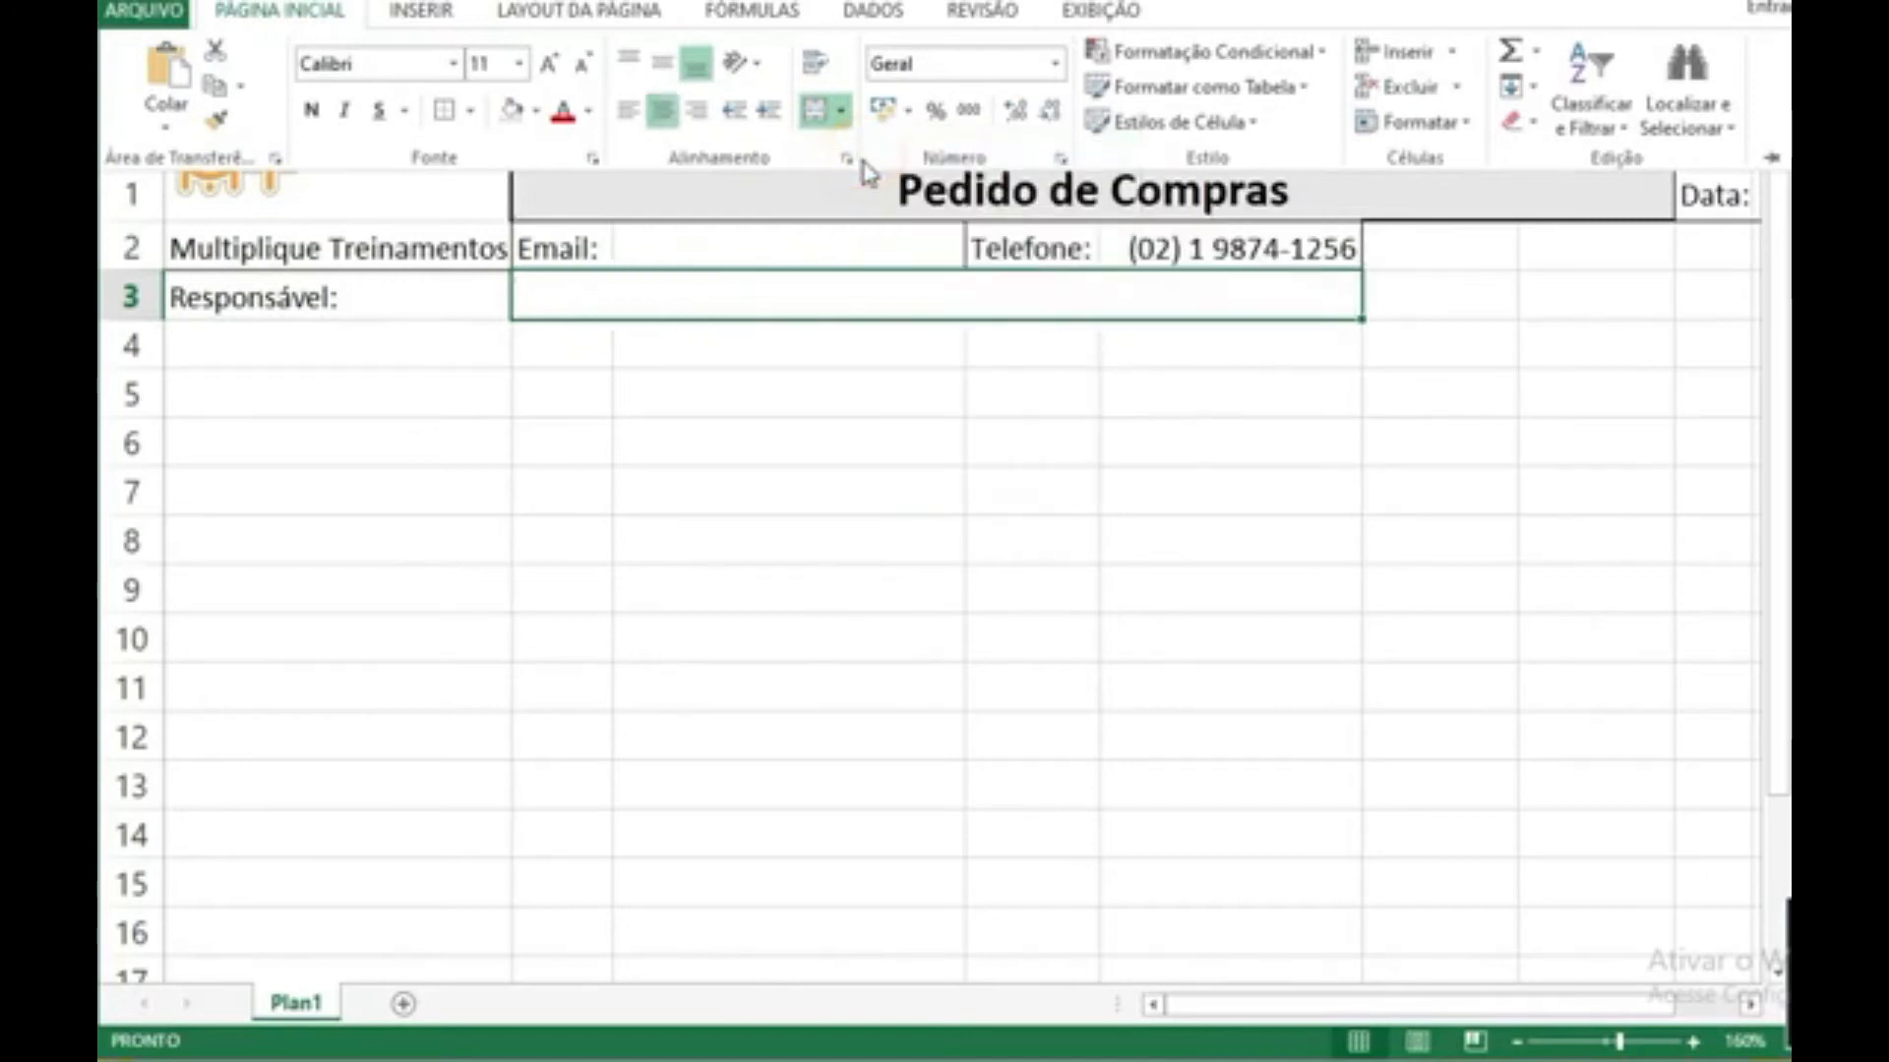
left_click(632, 111)
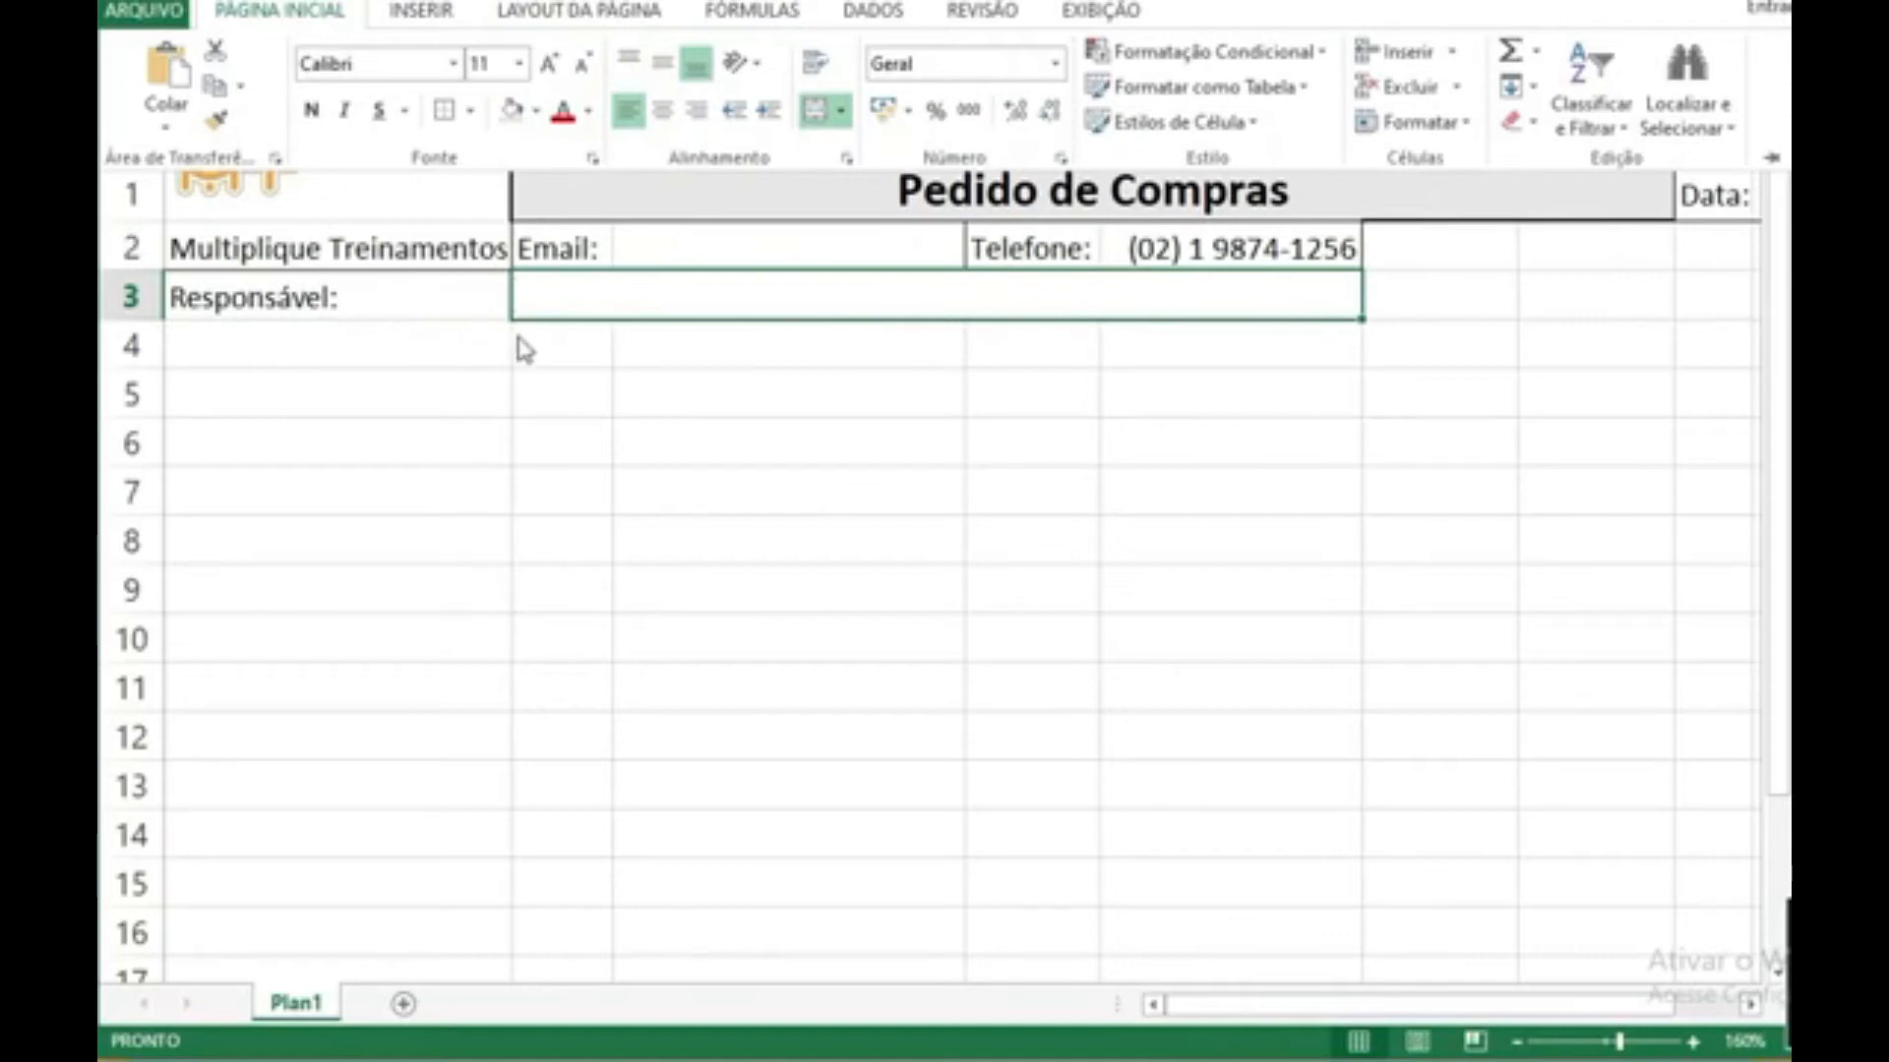
Step: Enter the sample text "aojdbishfviq" in the merged cell B3 and set its font size to 10
key("ctrl+F1")
type("aojdbishfviq")
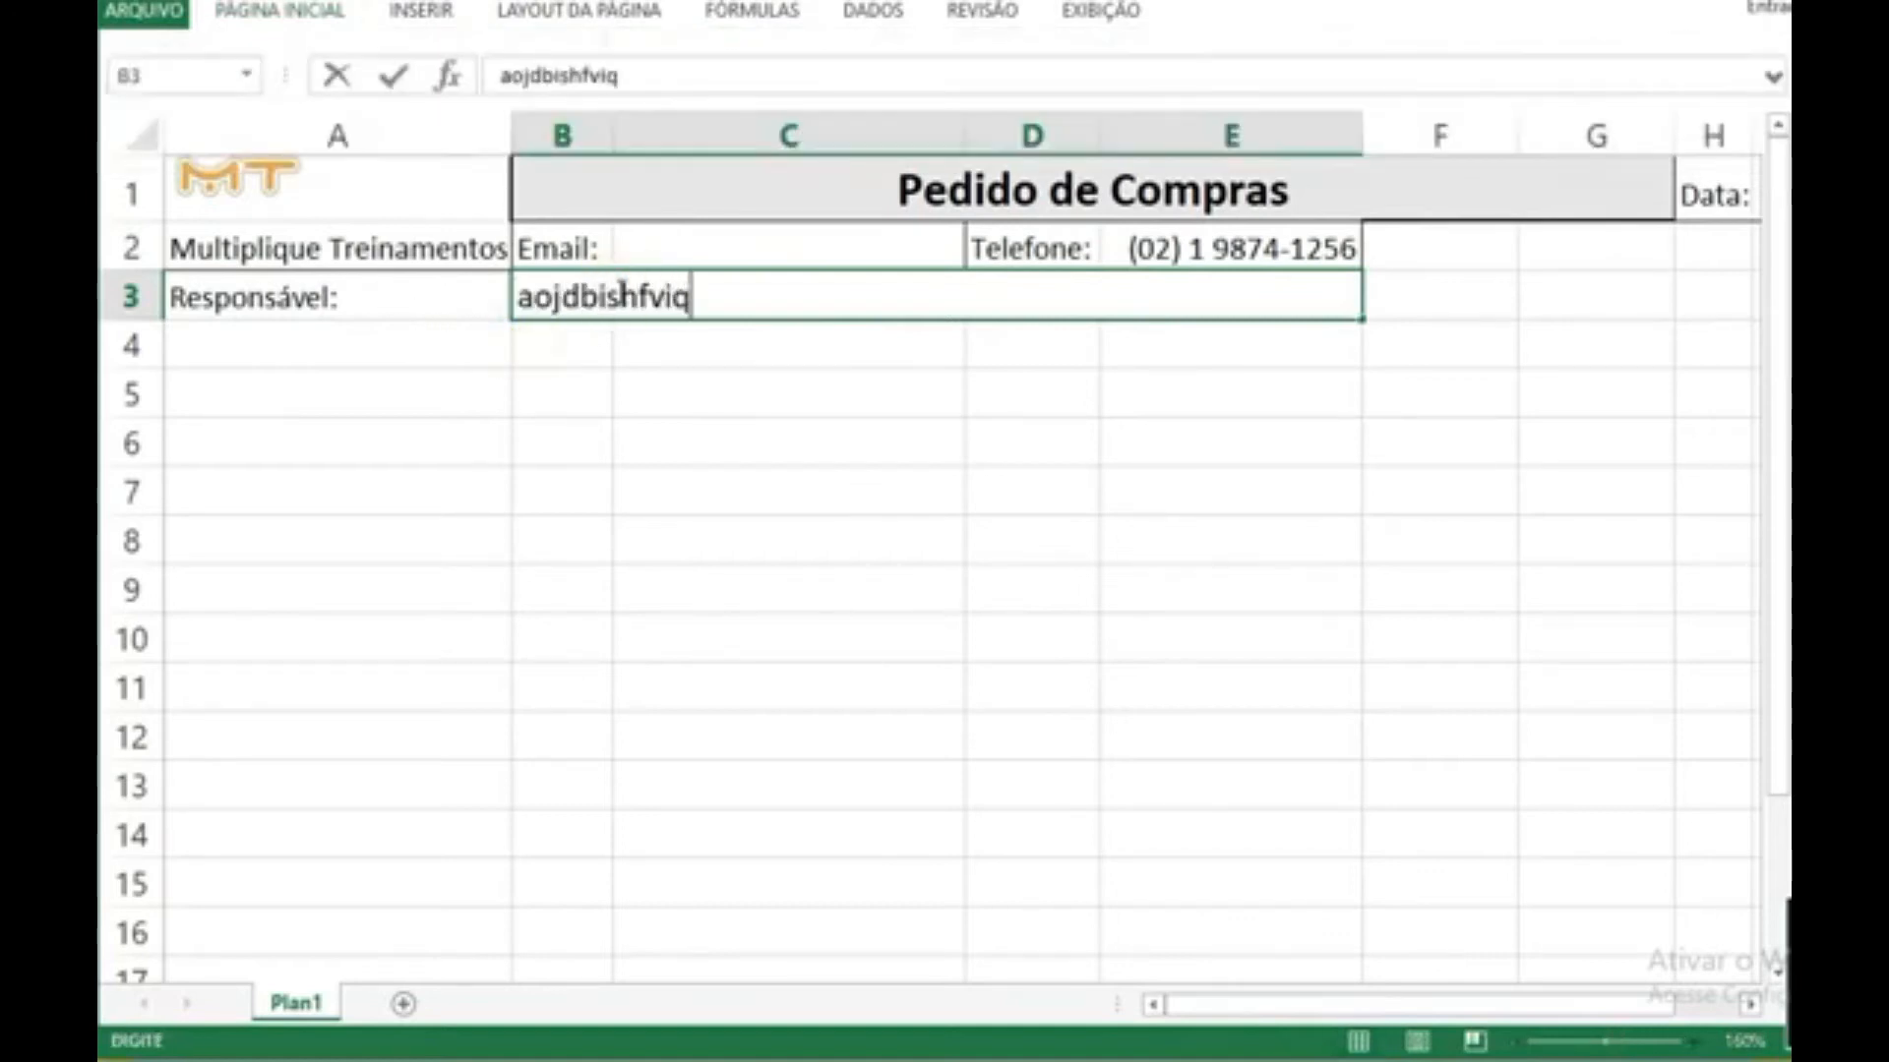
key("Return")
left_click(618, 295)
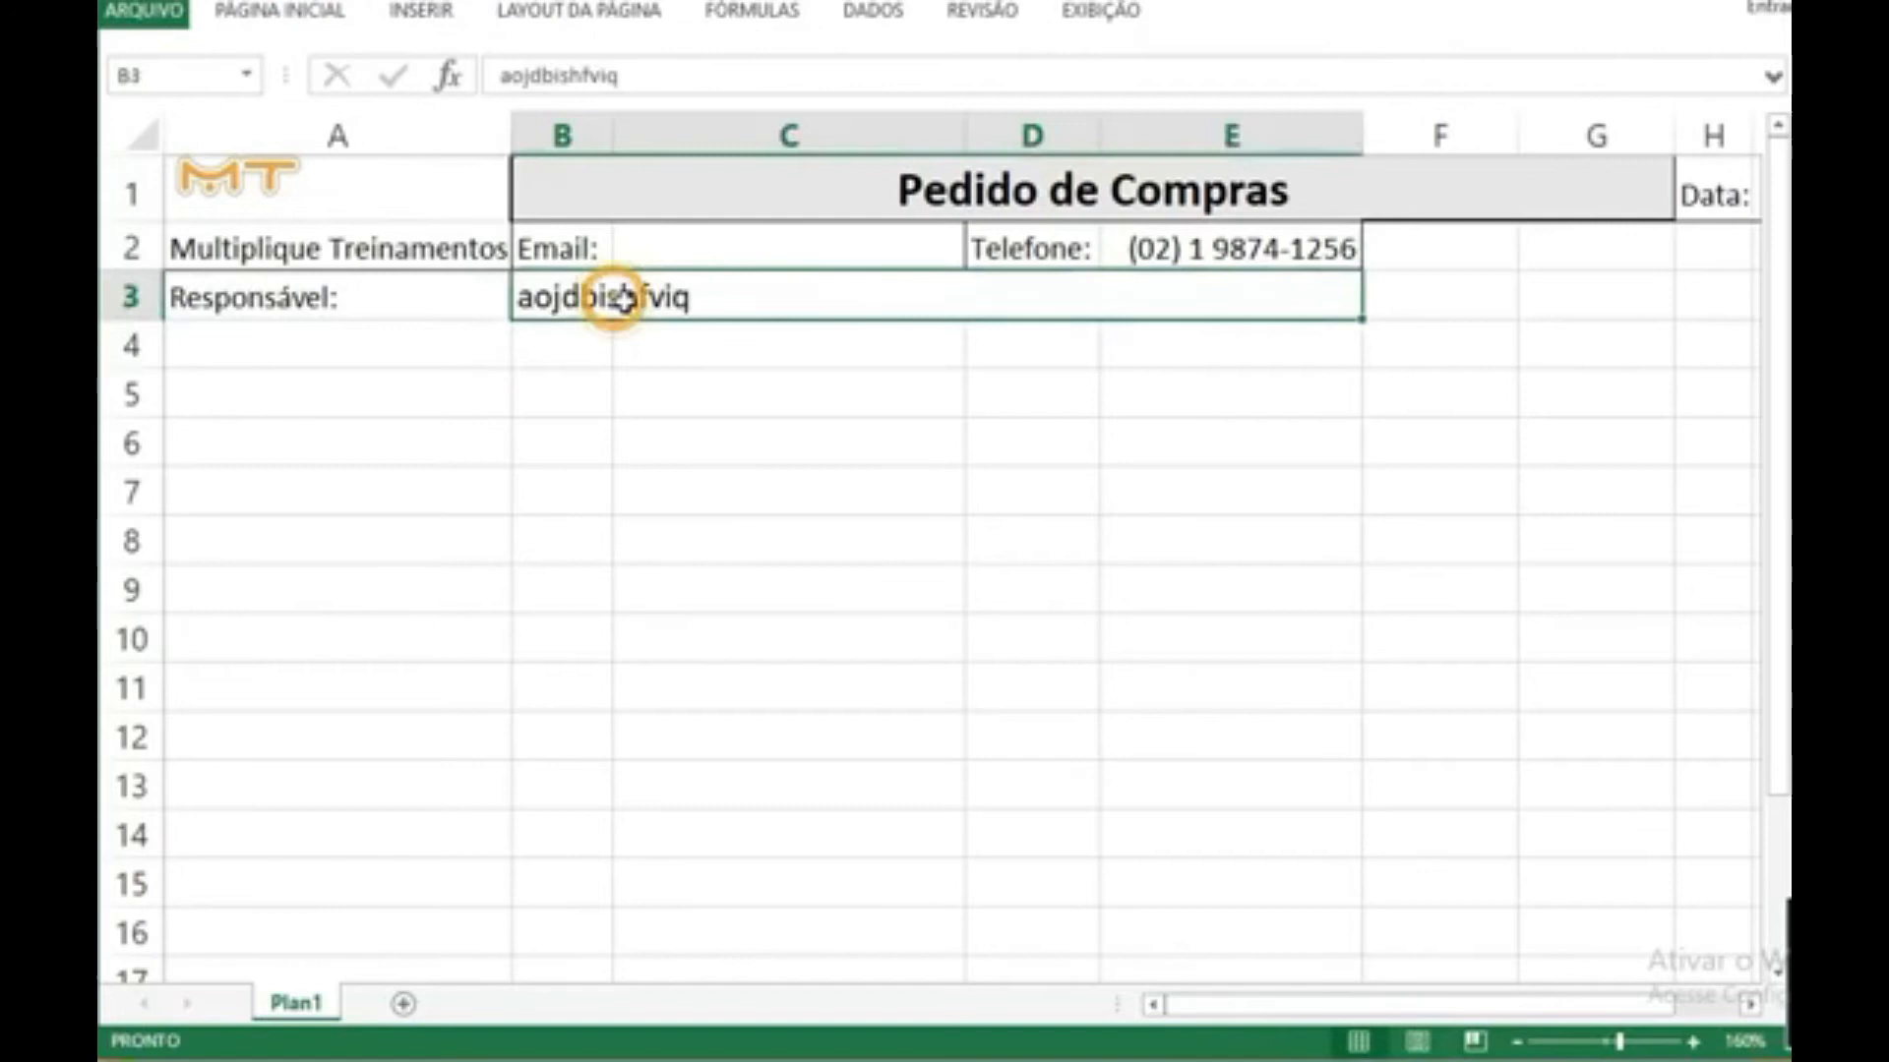
left_click(543, 349)
left_click_drag(301, 299, 1716, 934)
key("Return")
left_click(1036, 578)
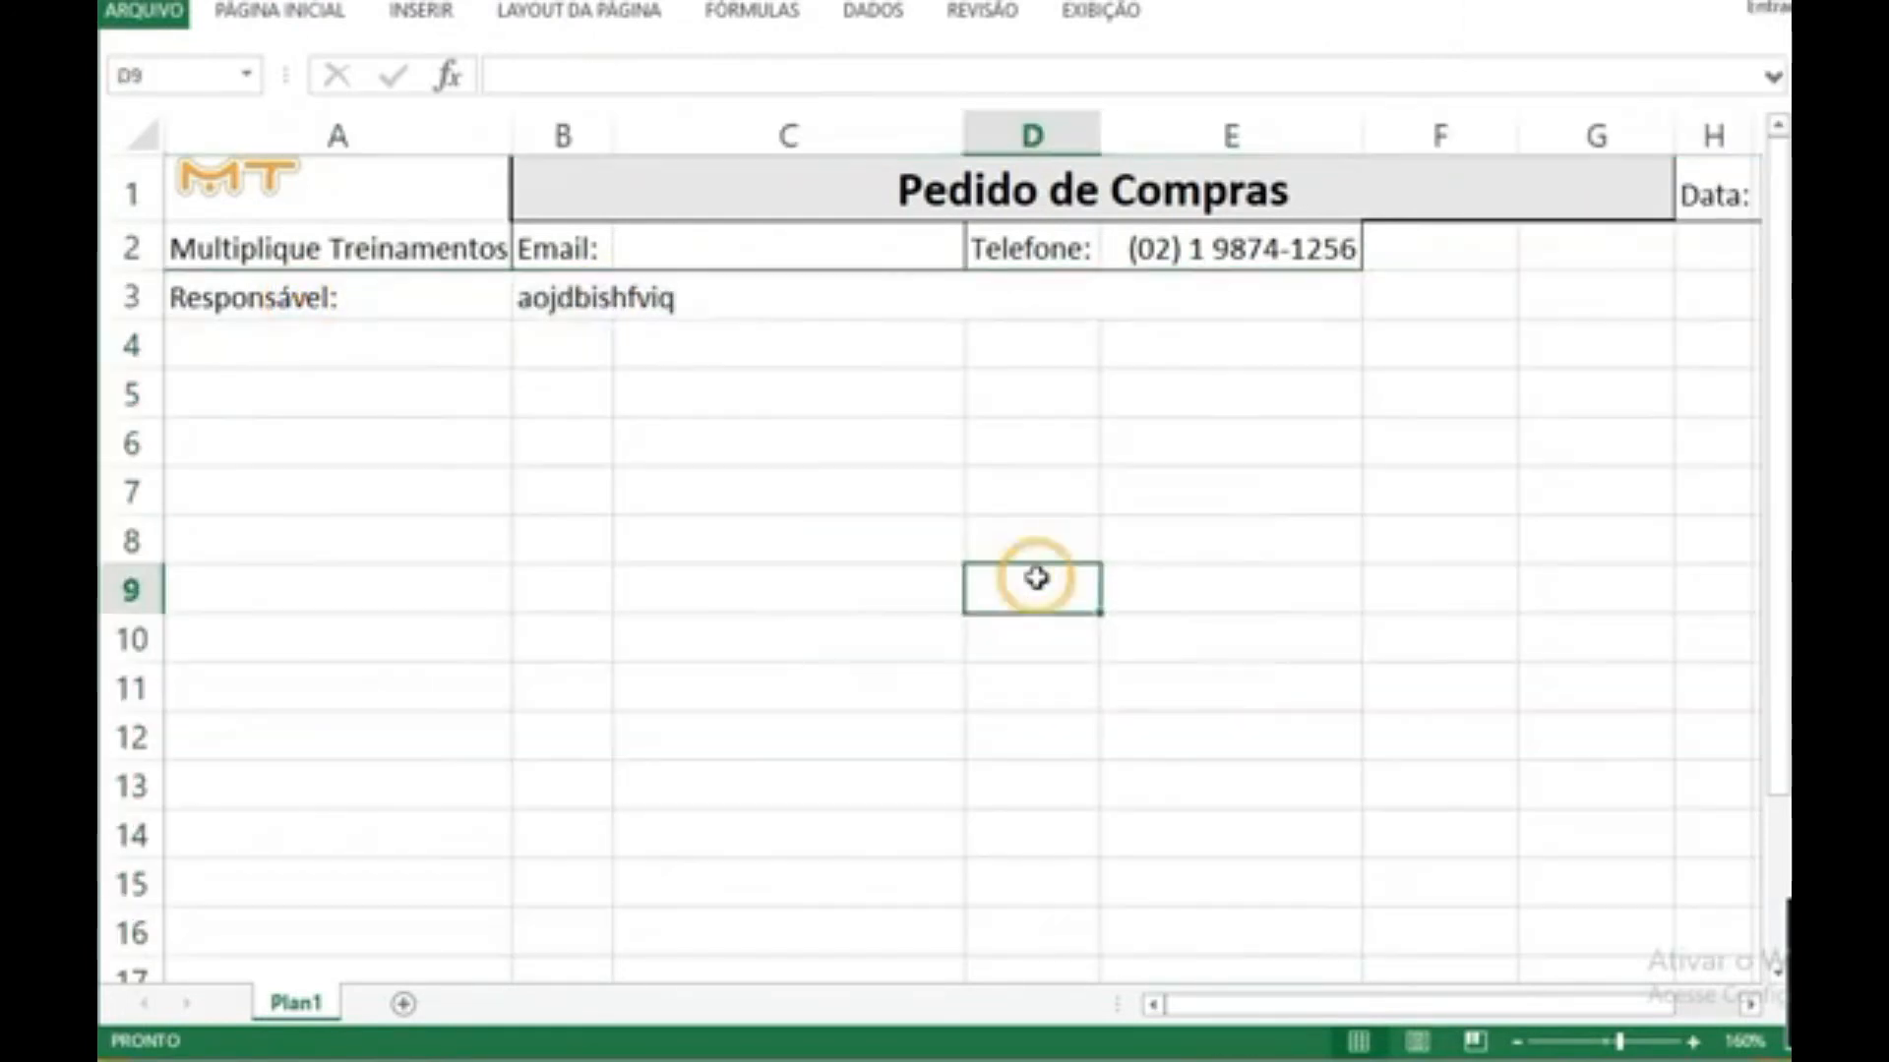
Step: Apply outside borders around cells A3:E3, the "Responsável:" label and its entry cell
left_click_drag(1334, 311, 339, 281)
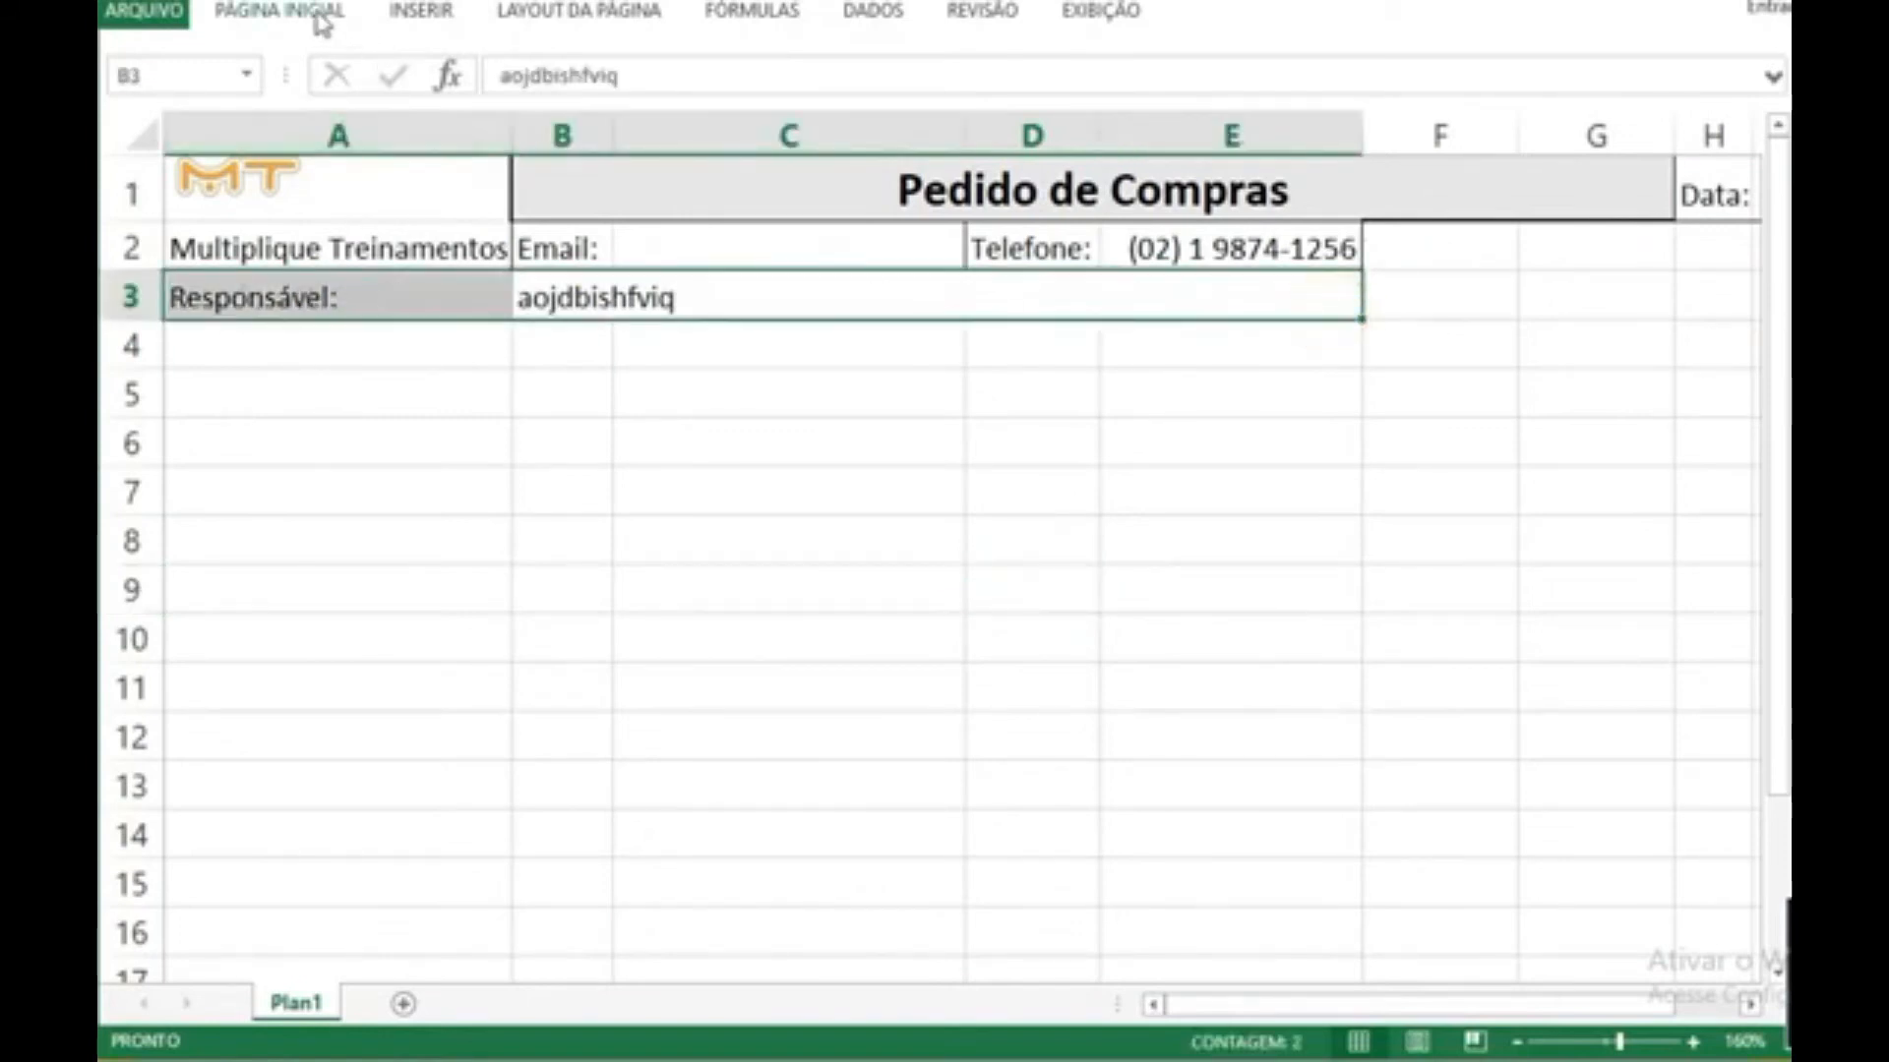
left_click(280, 12)
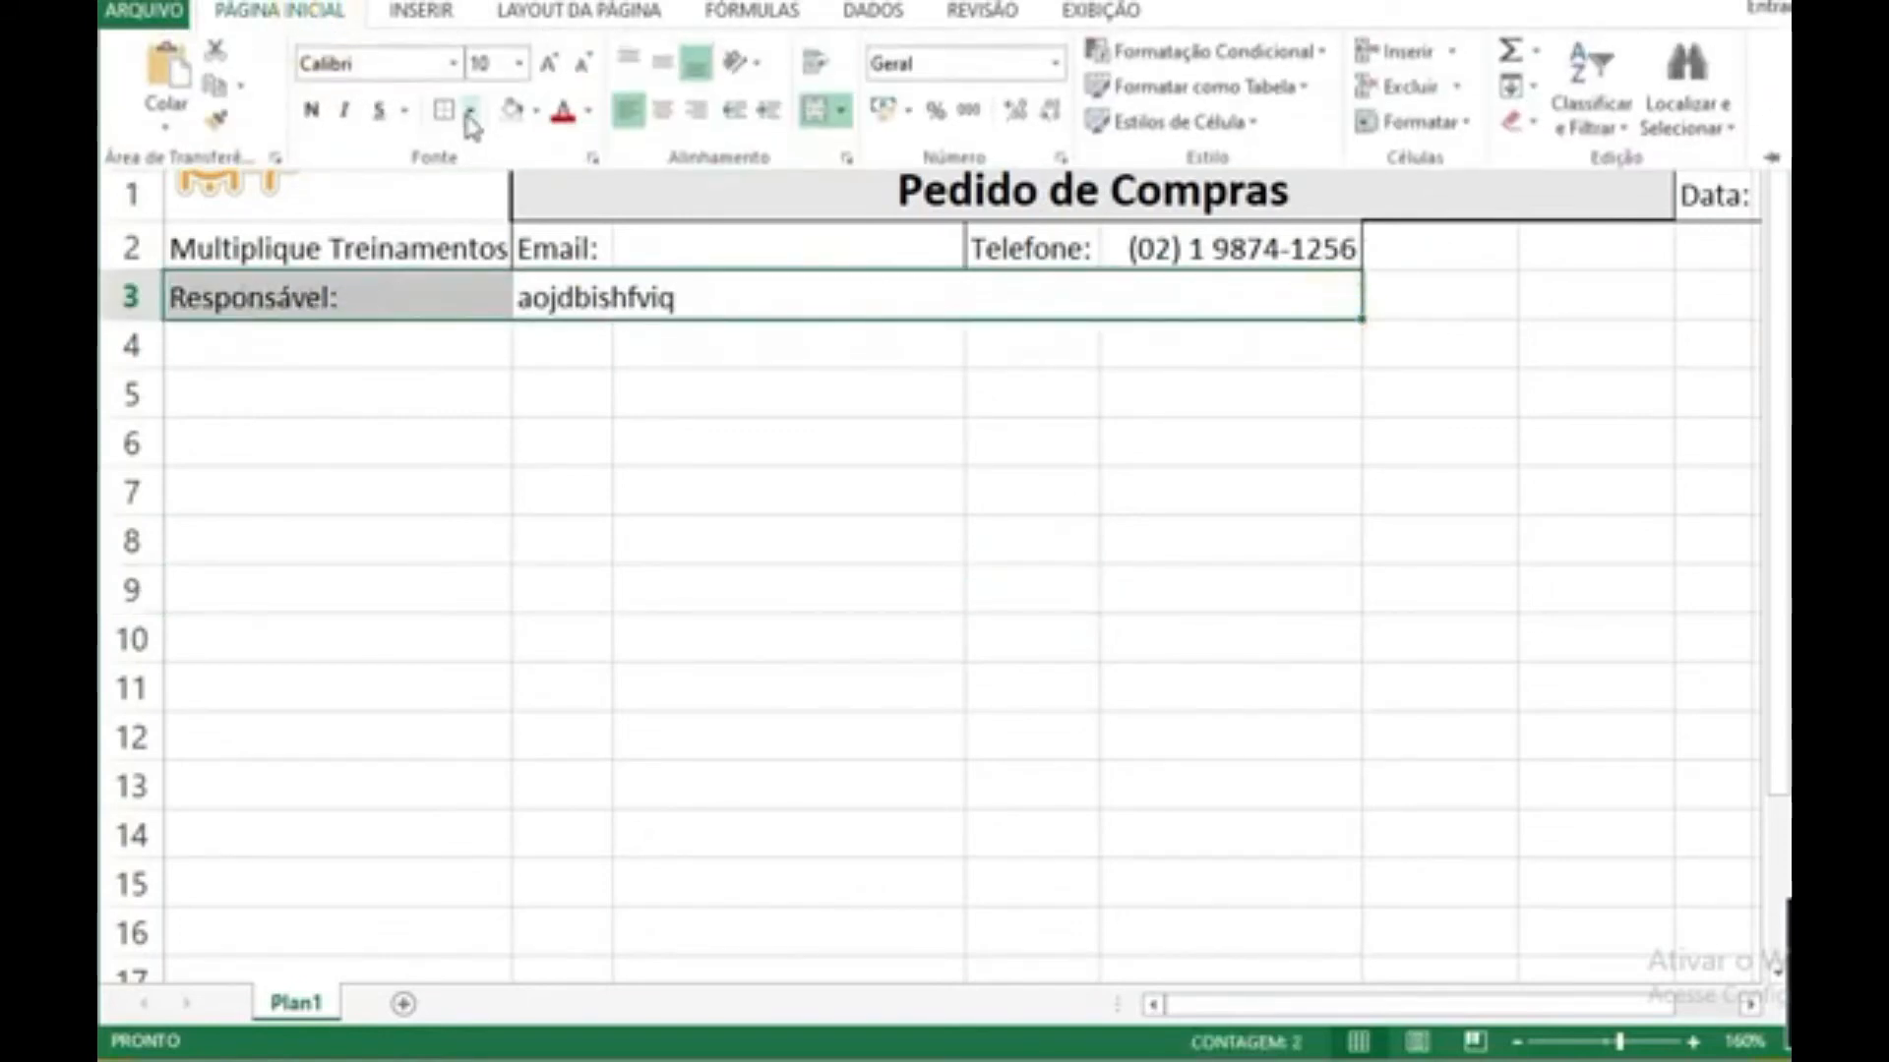
left_click(583, 402)
left_click(578, 393)
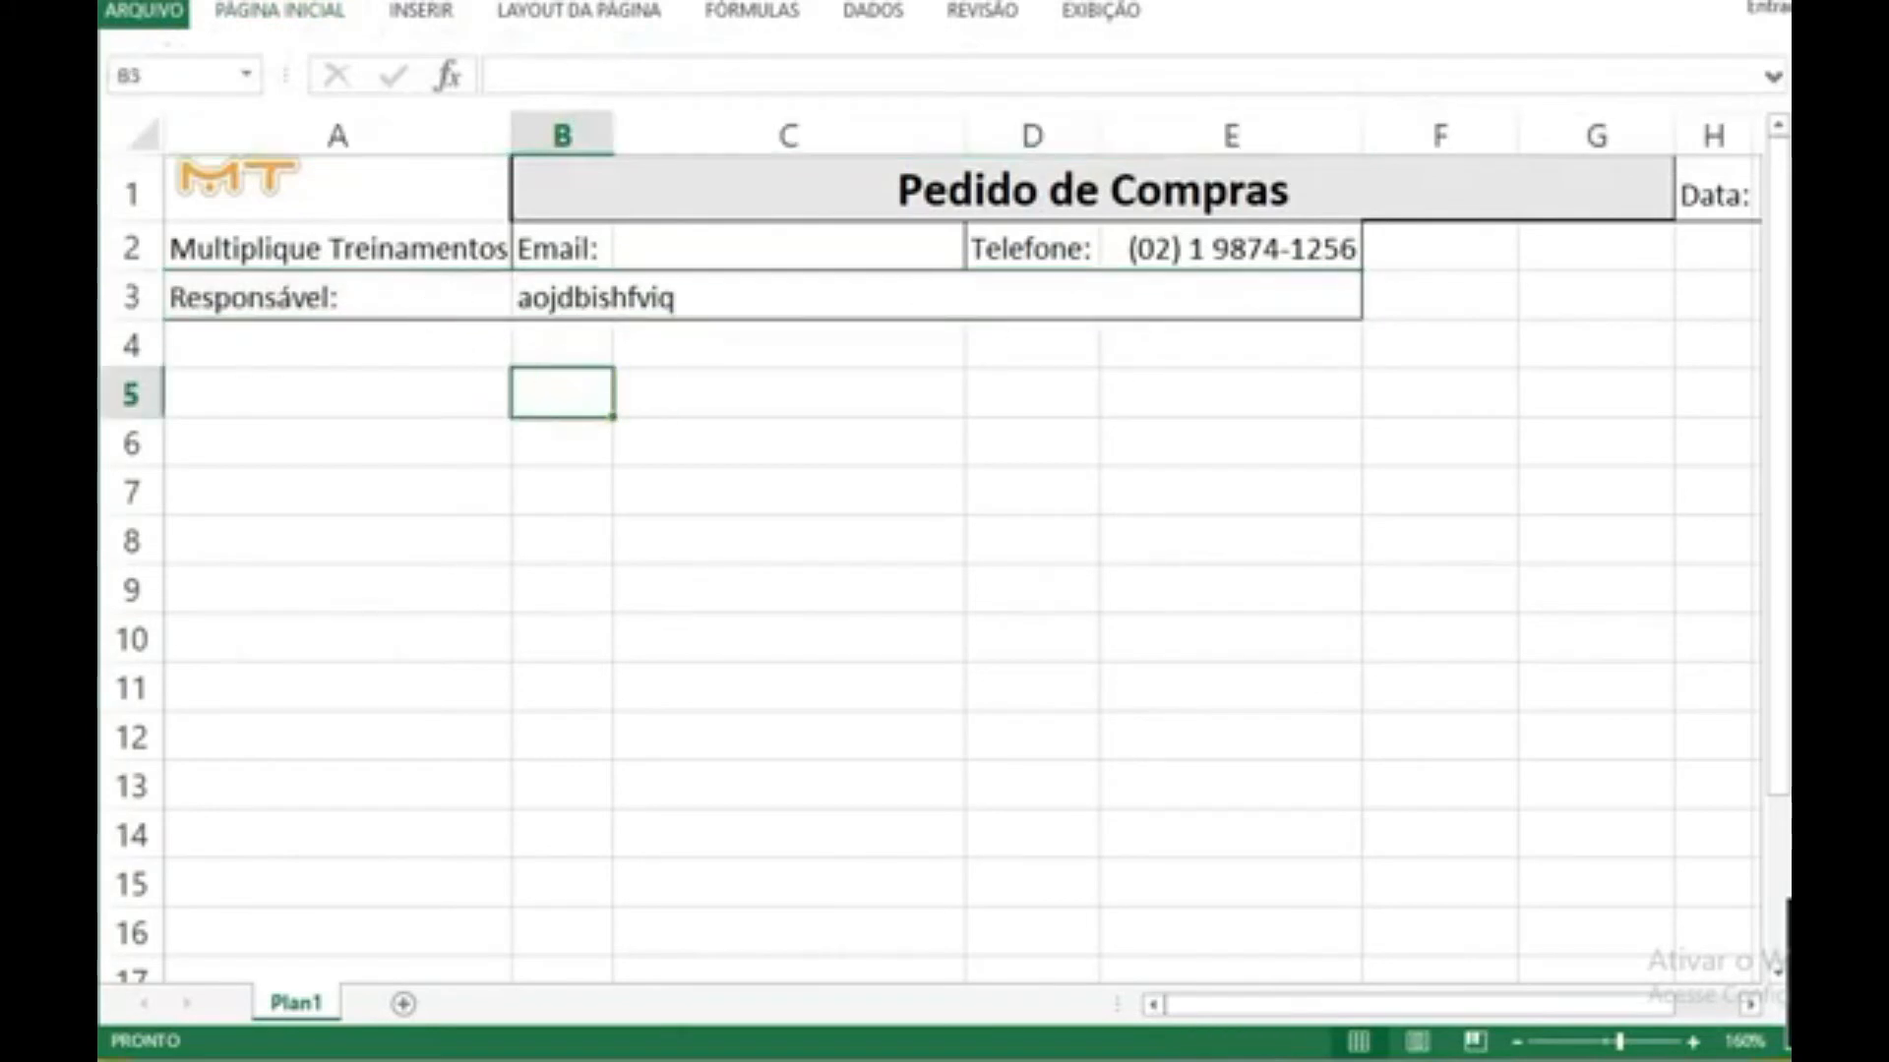
Step: Check in the print preview how the form fits on the A4 portrait page, and return to the sheet
left_click(1515, 1045)
left_click(1514, 1045)
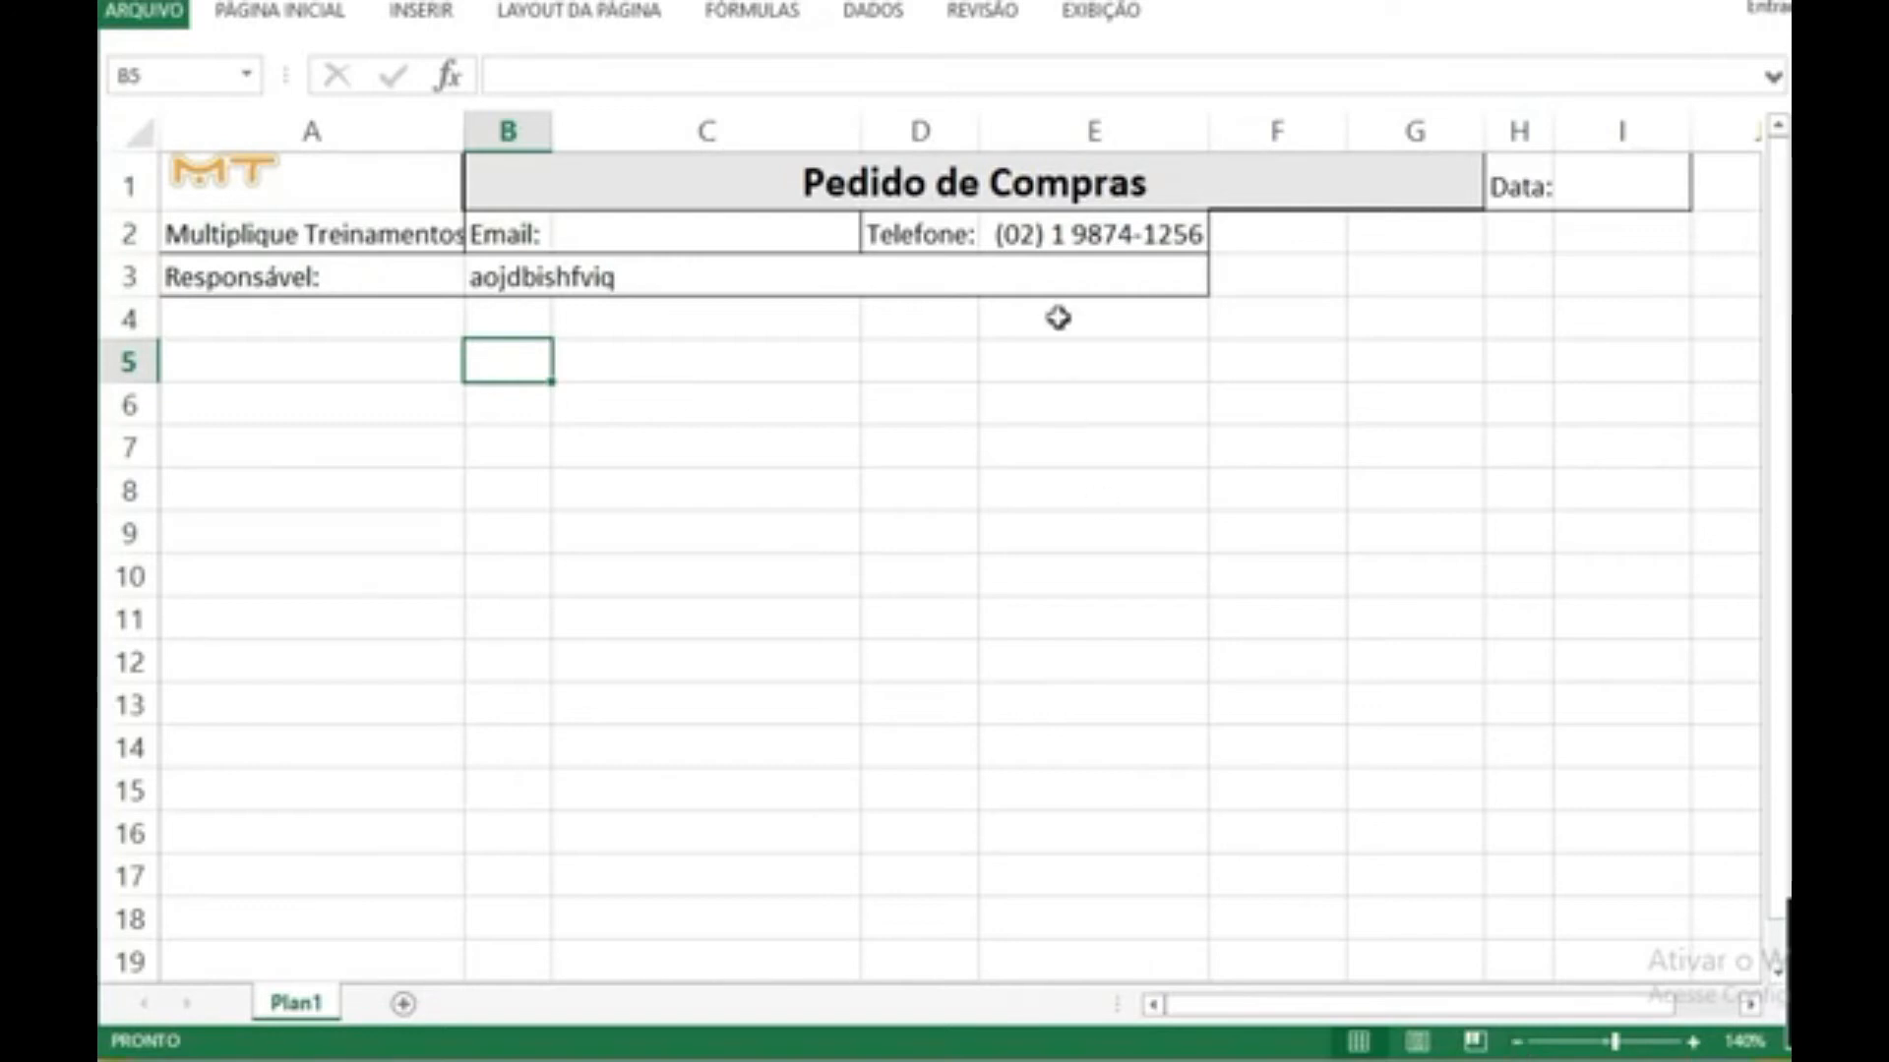
left_click(1024, 202)
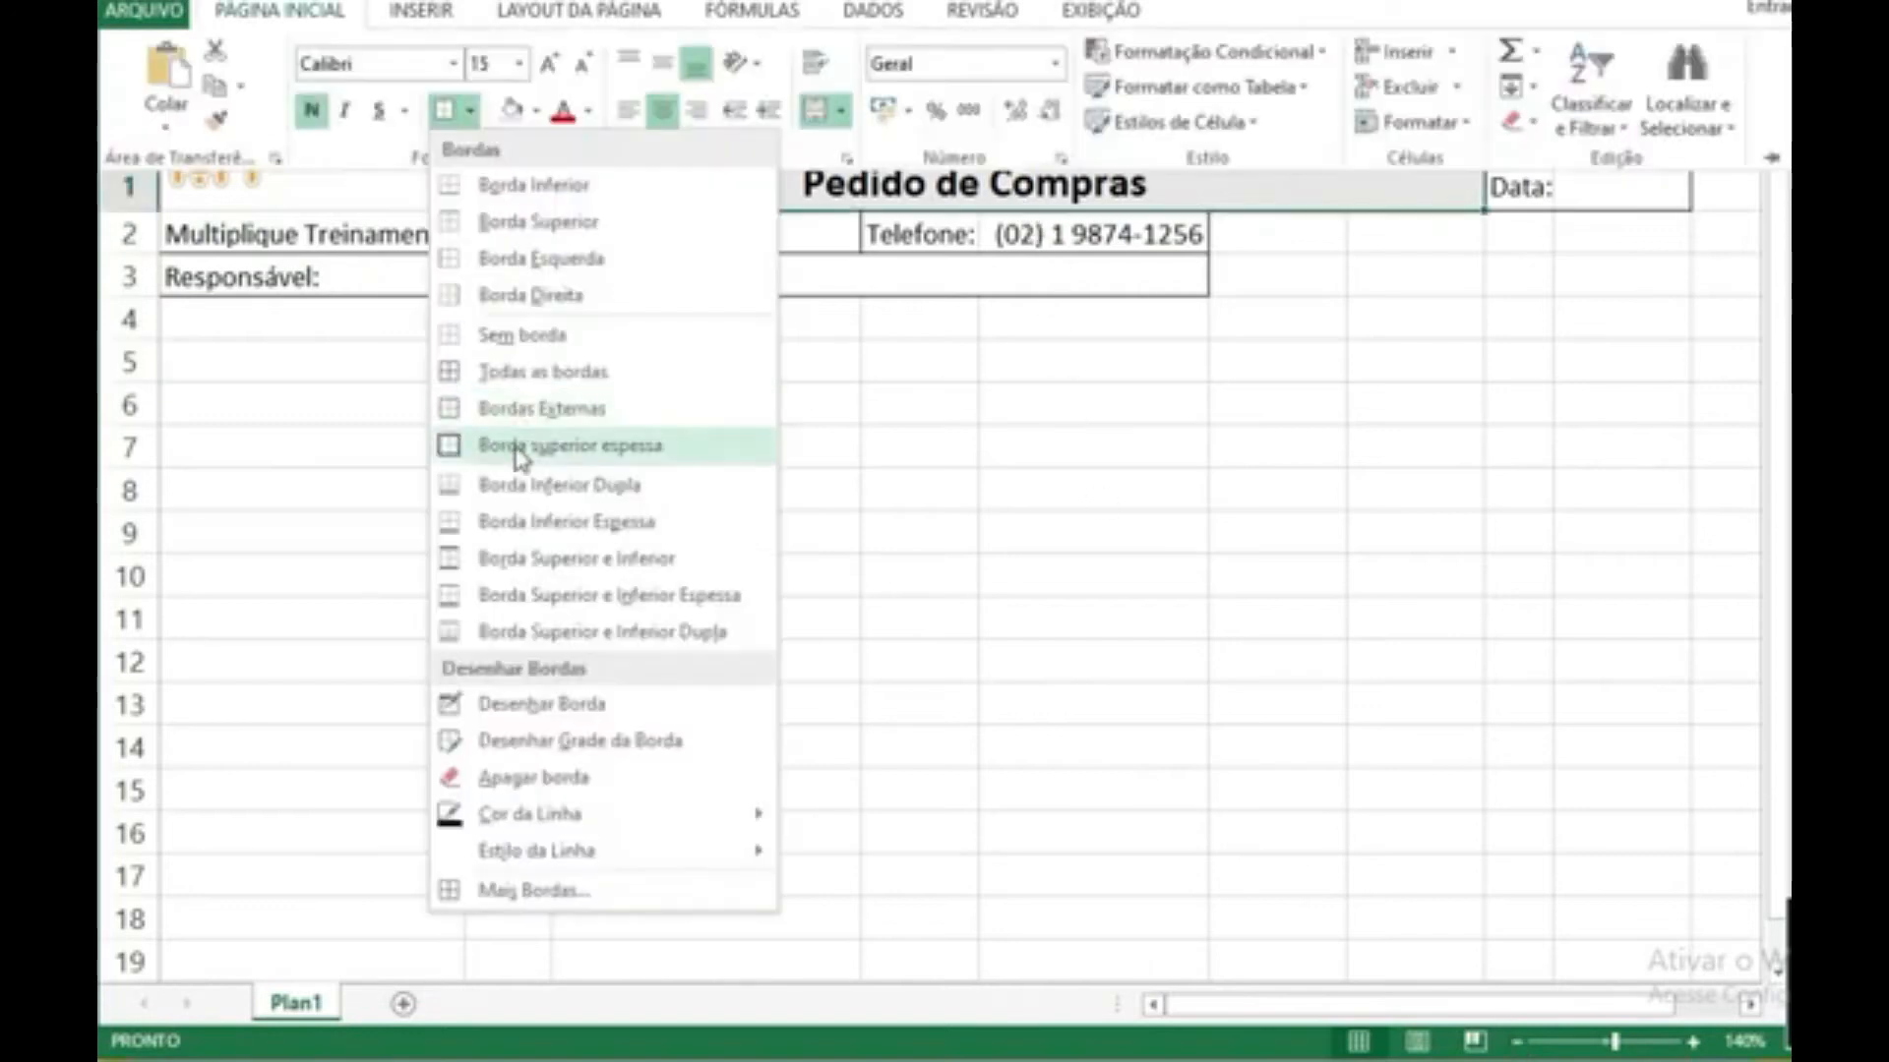
left_click(513, 444)
left_click(666, 460)
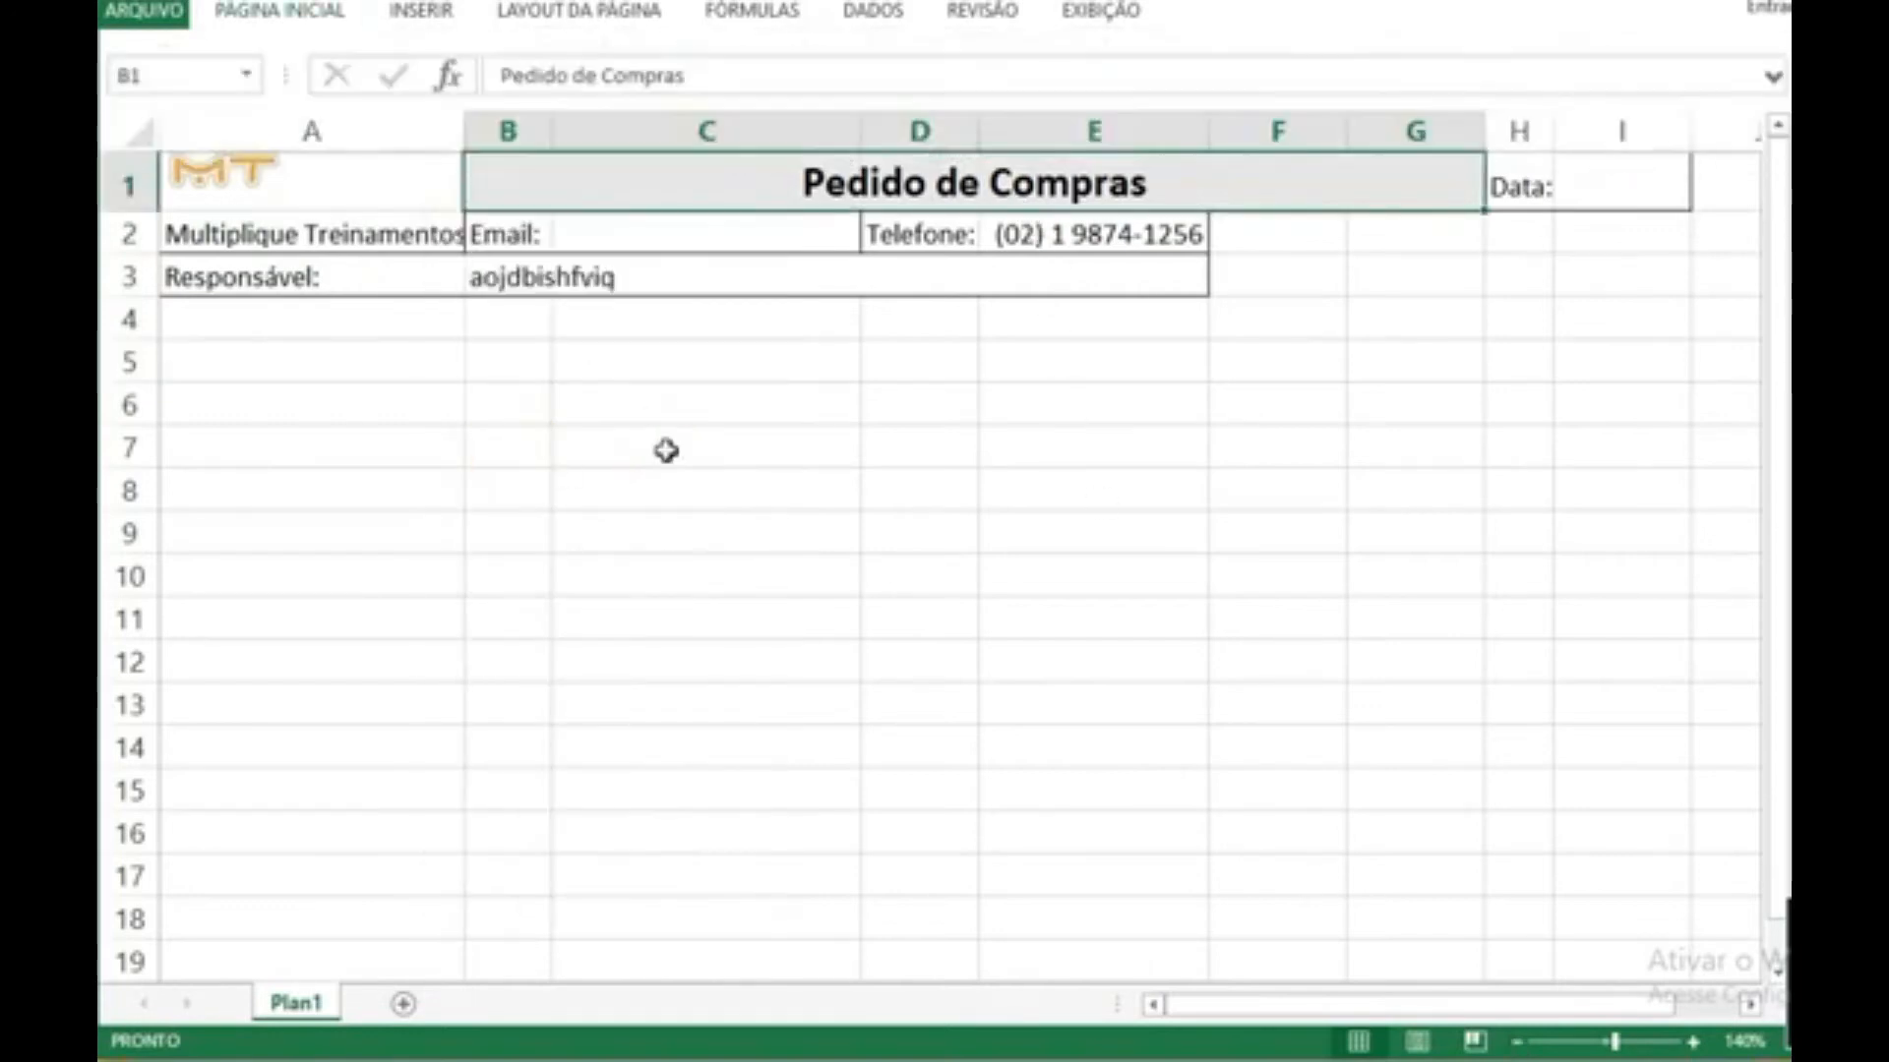
key("ctrl+p")
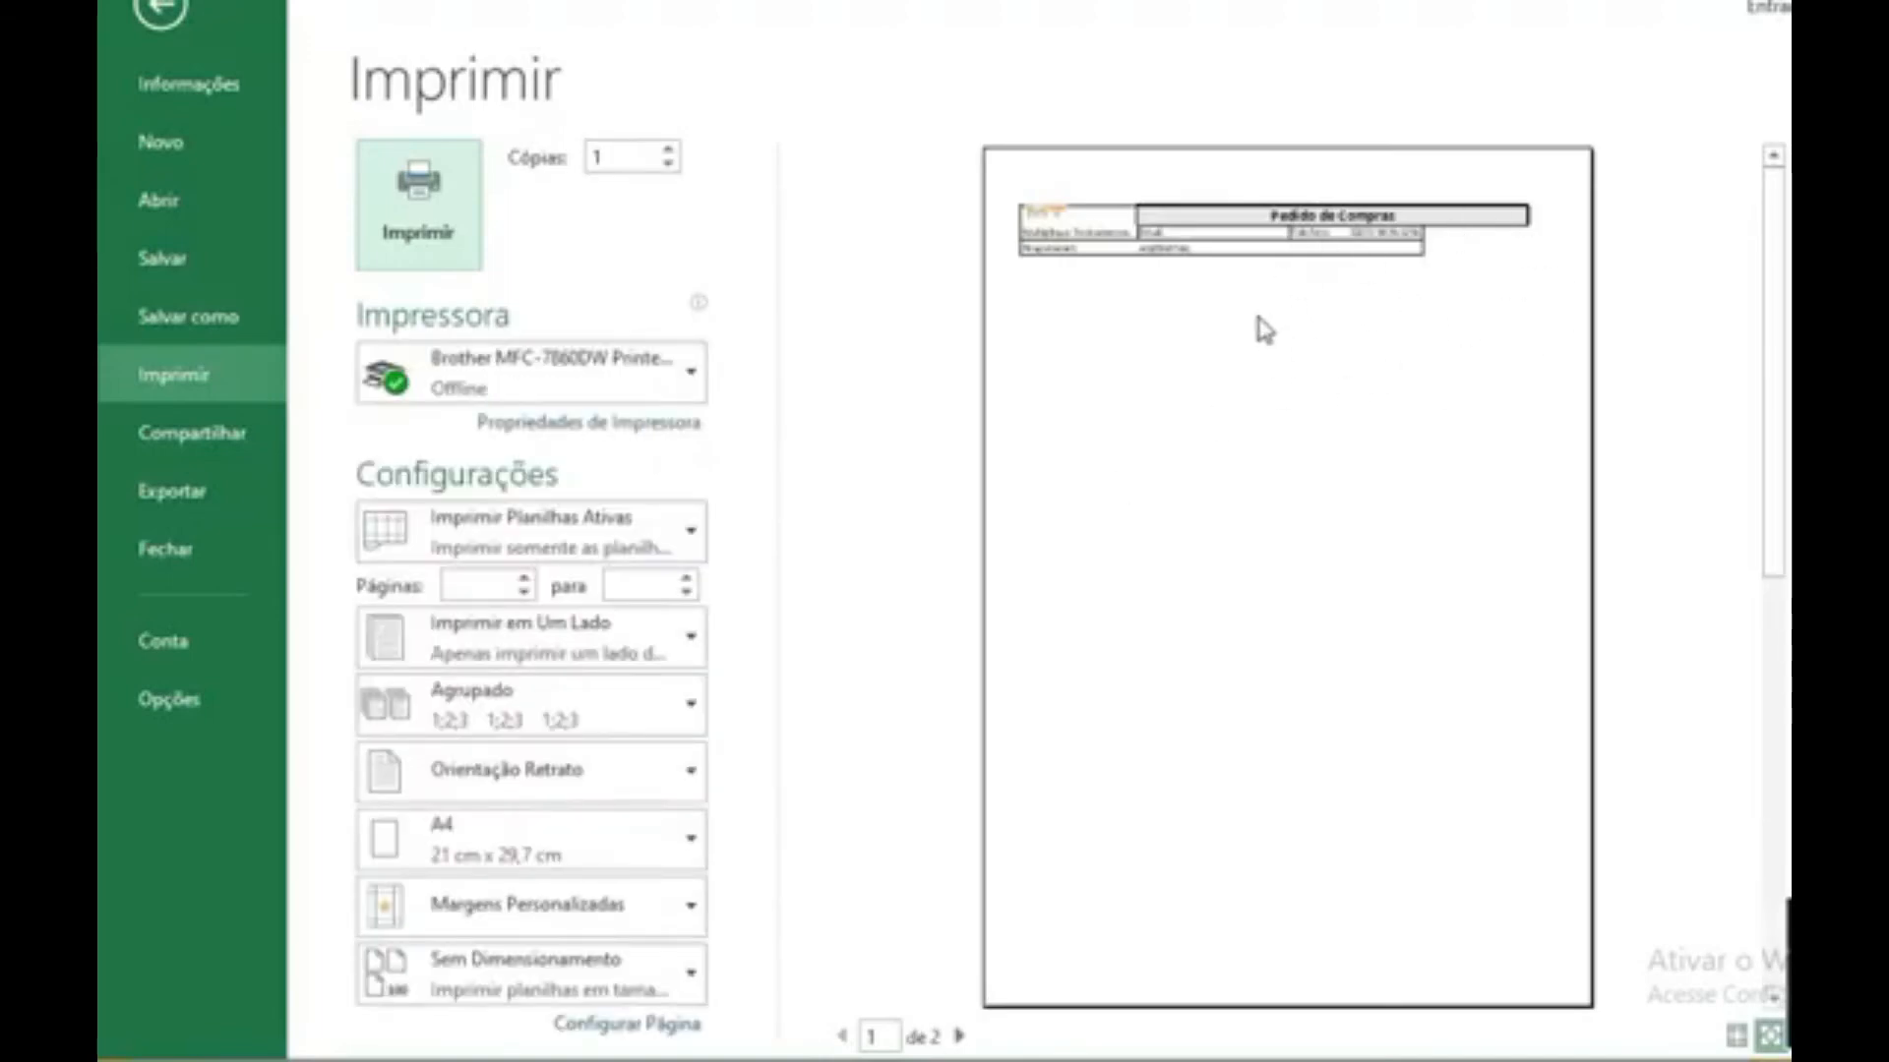
key("Escape")
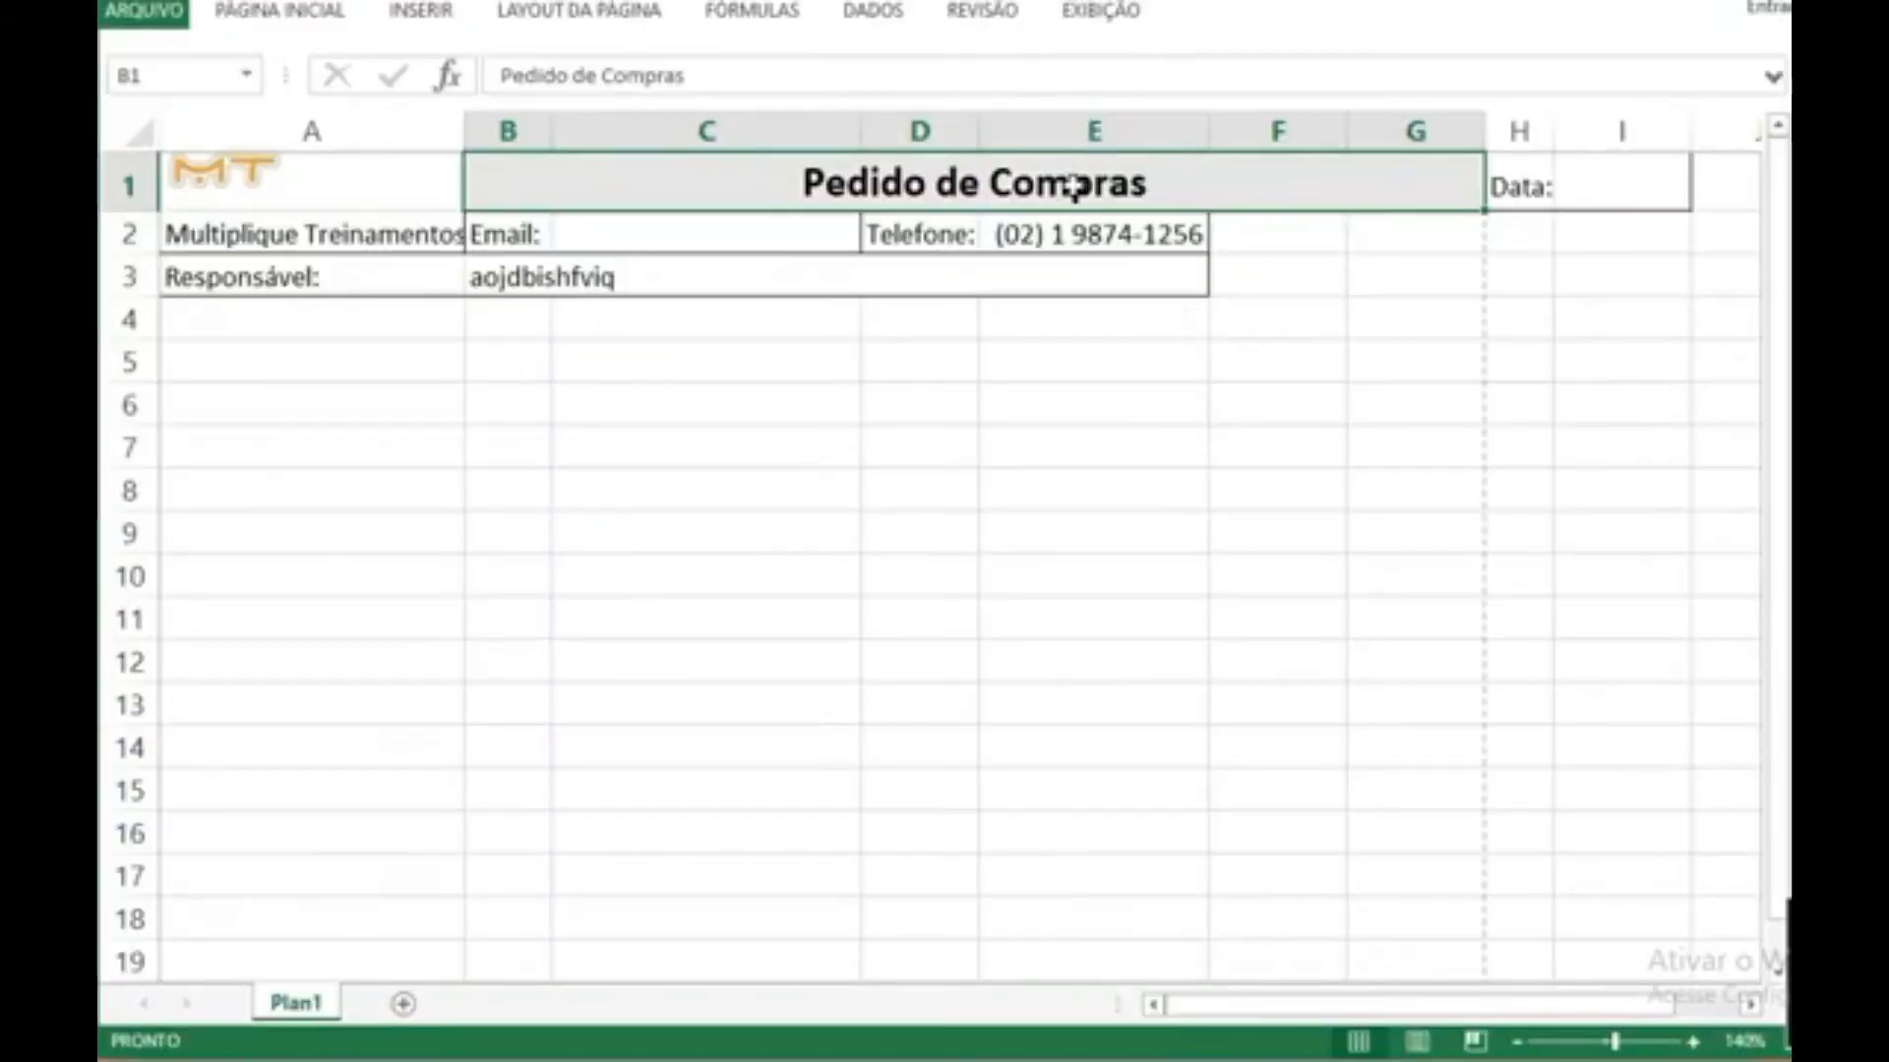
Step: Switch the sheet to Page Break Preview at a readable size to show the form's page boundaries
left_click(1099, 11)
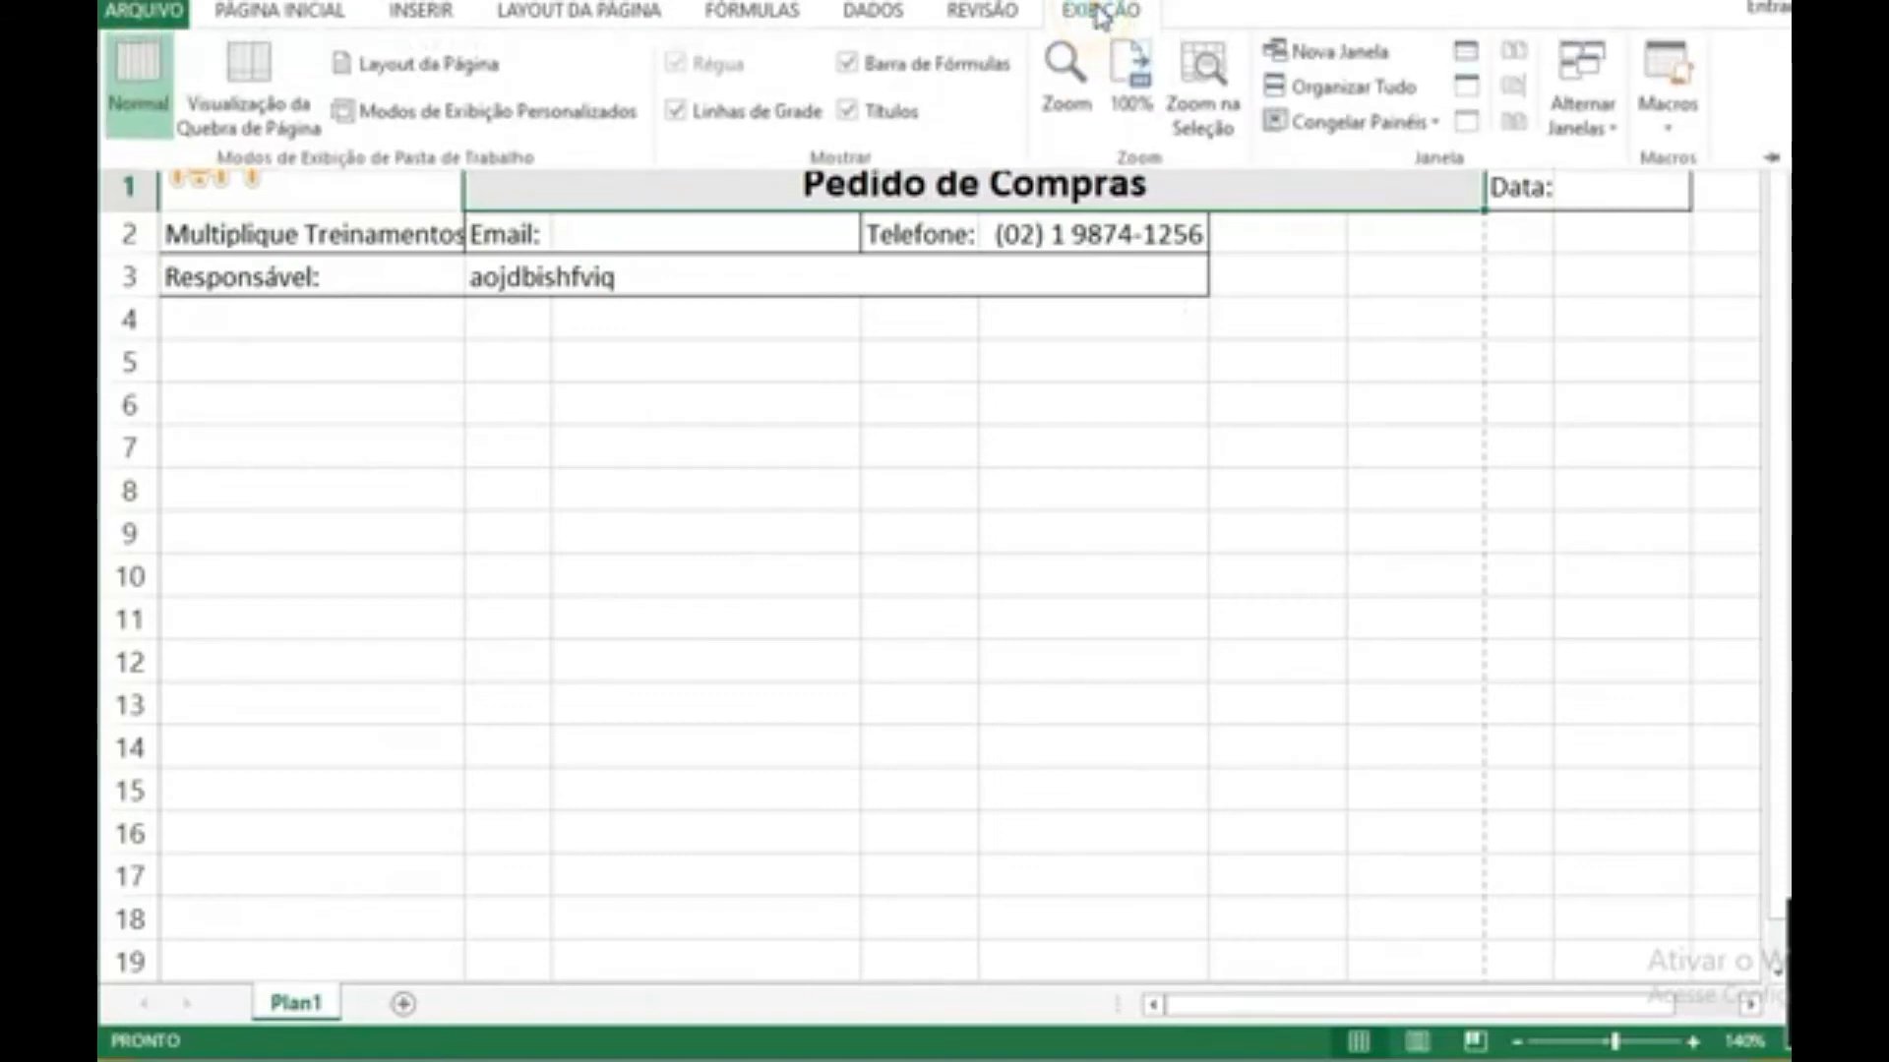
left_click(246, 108)
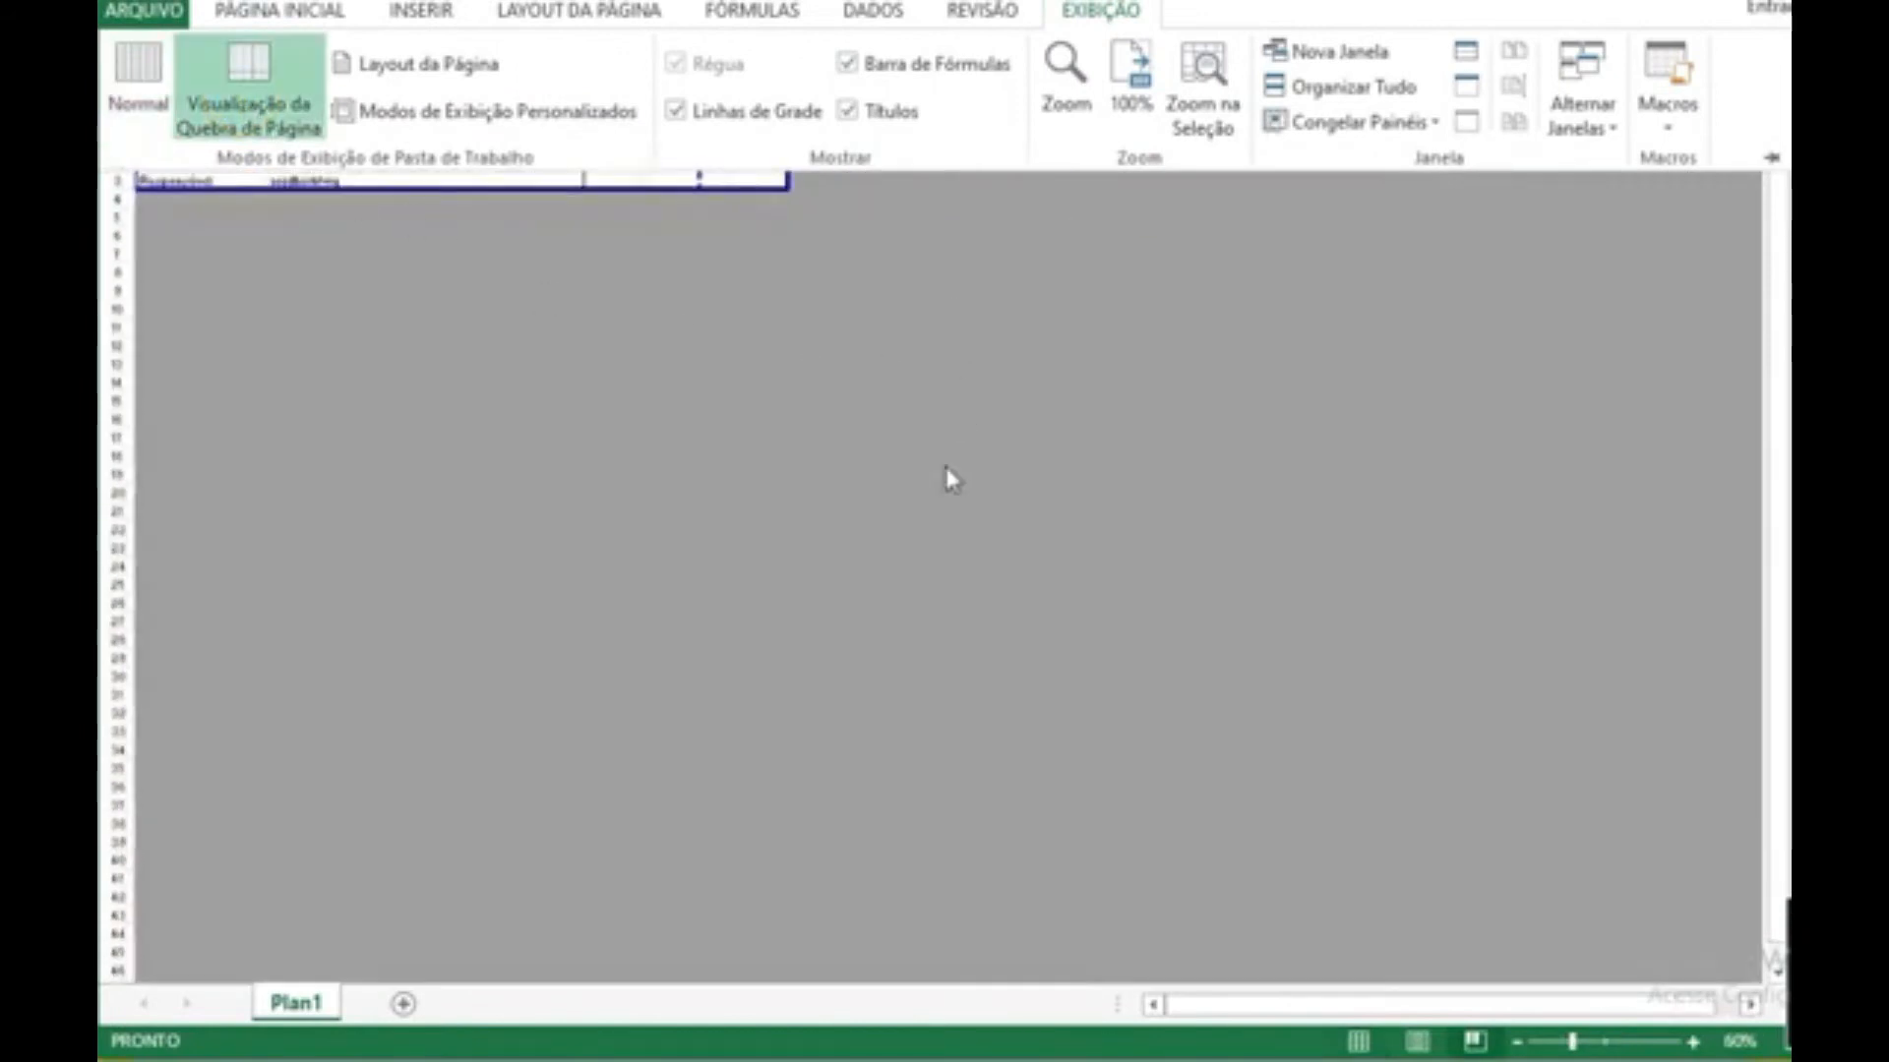
left_click(1518, 1045)
left_click(1517, 1045)
left_click(1518, 1045)
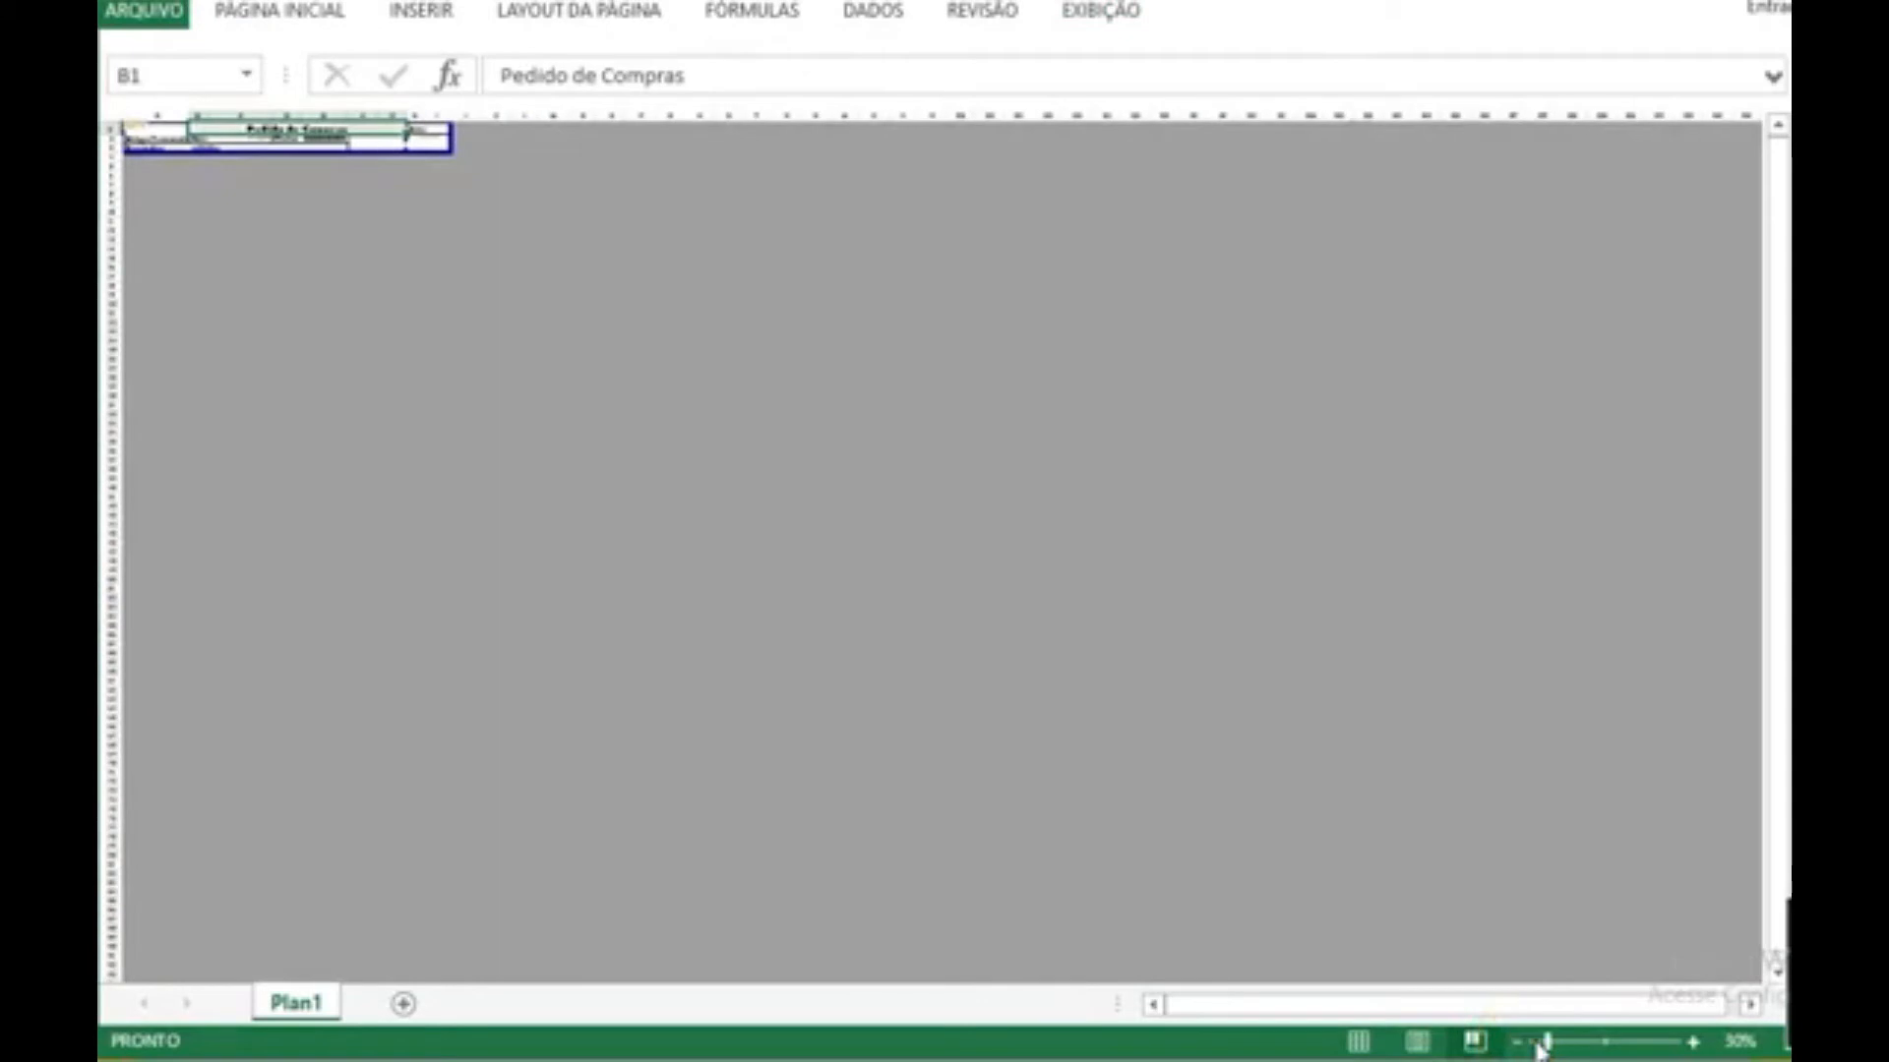
left_click(1692, 1040)
left_click(1692, 1041)
left_click(1692, 1041)
left_click(1692, 1040)
left_click(1691, 1041)
left_click(1692, 1040)
left_click(1692, 1040)
left_click(1691, 1041)
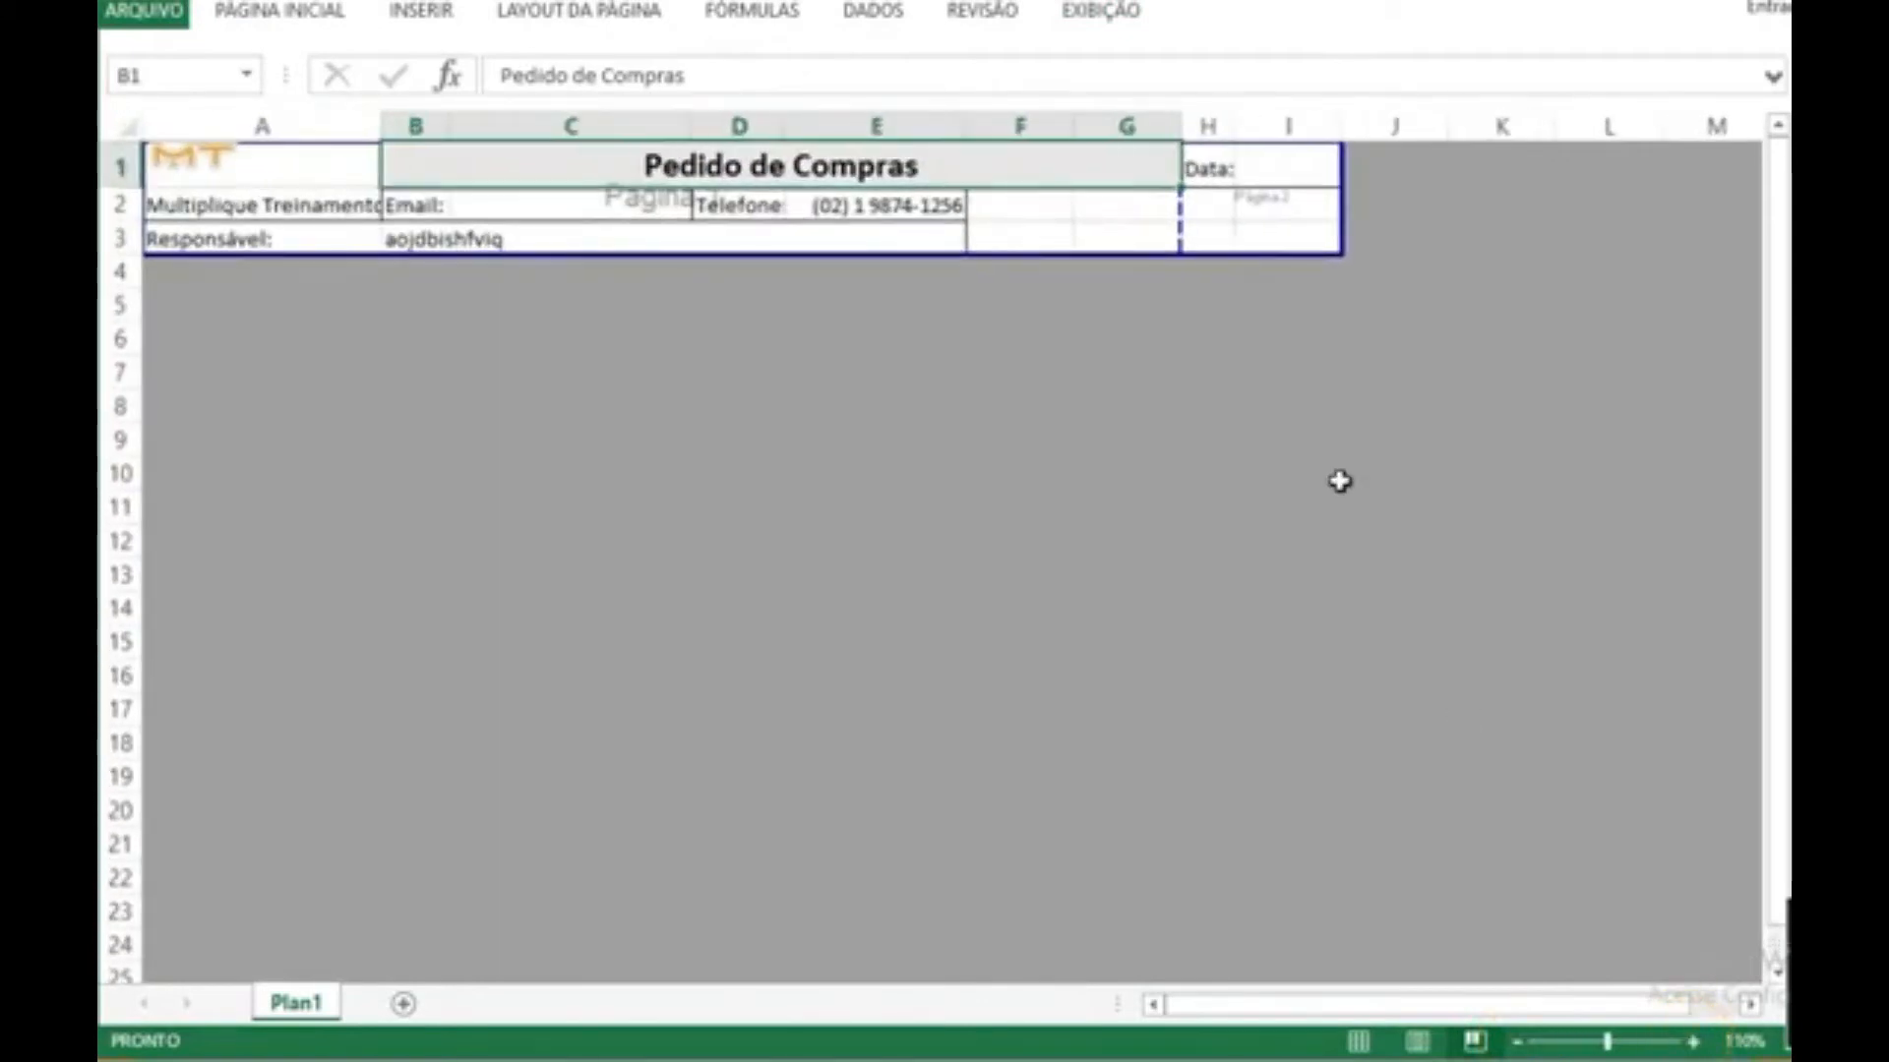
left_click(1692, 1040)
left_click(1691, 1041)
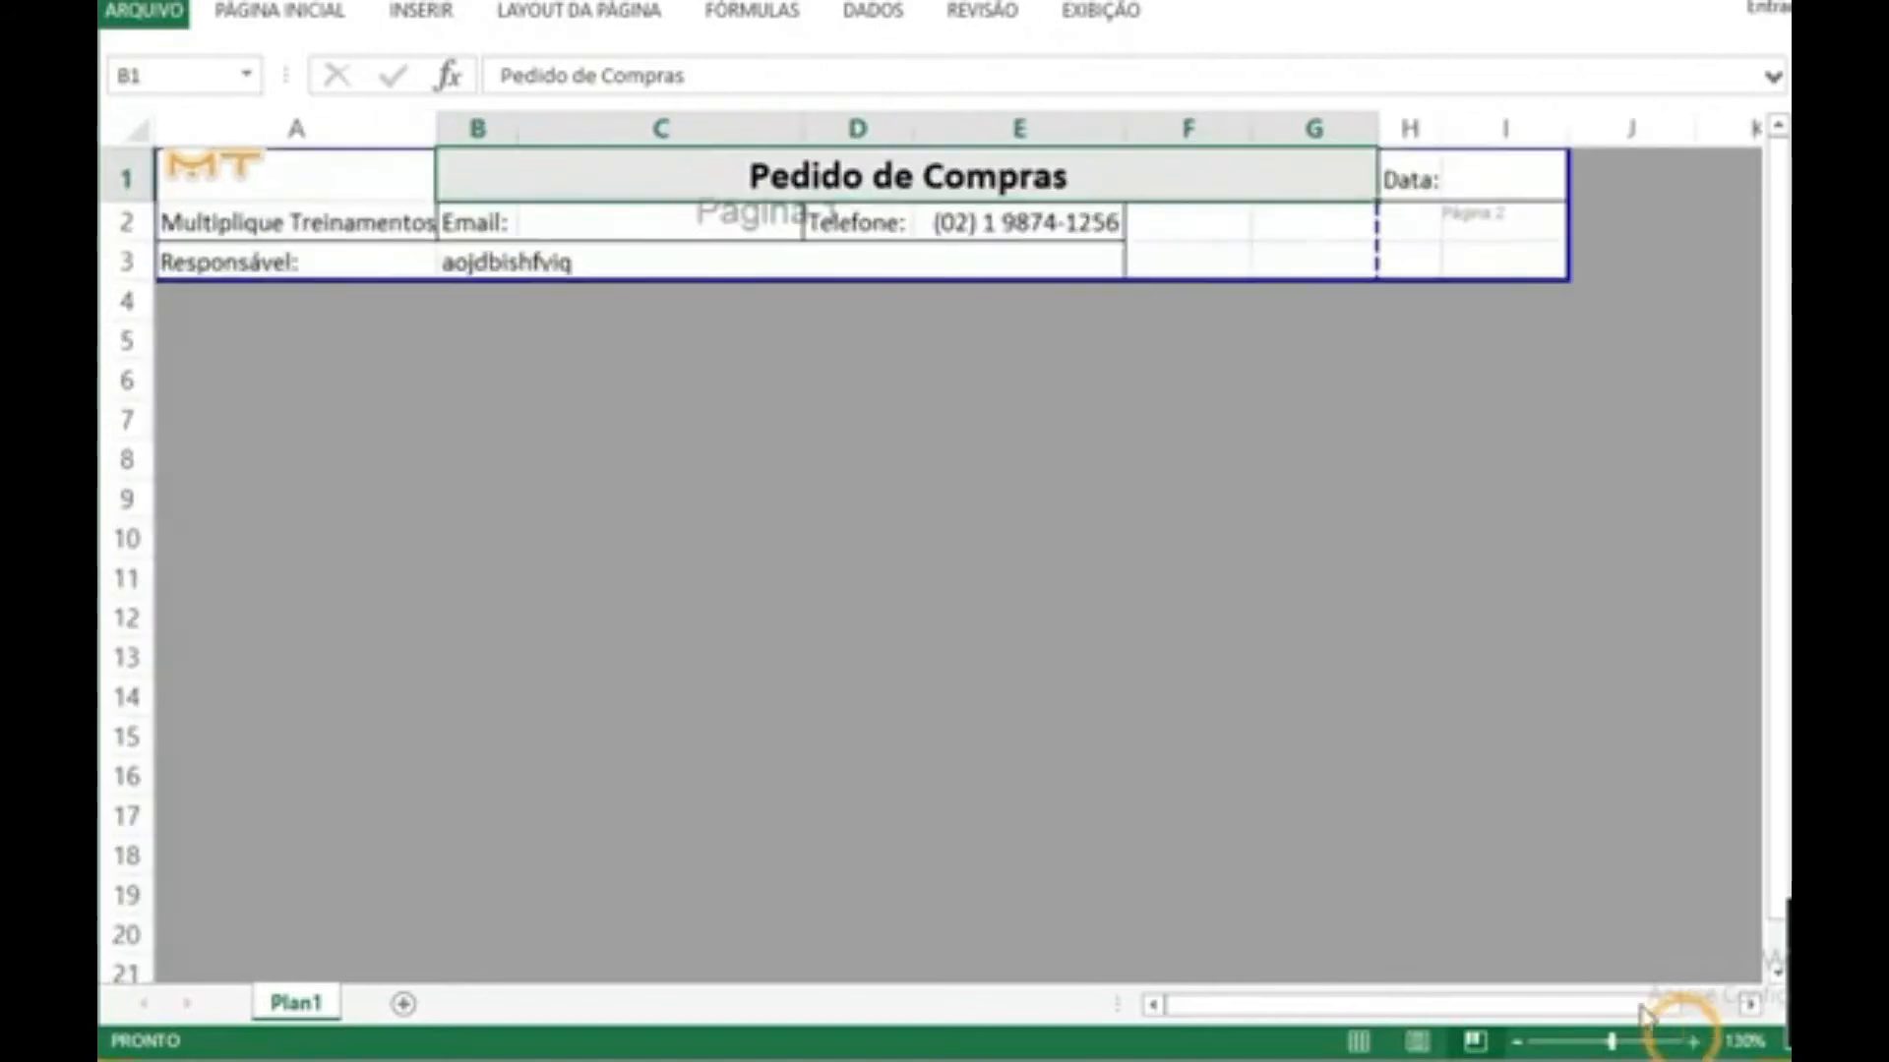
left_click(1694, 1043)
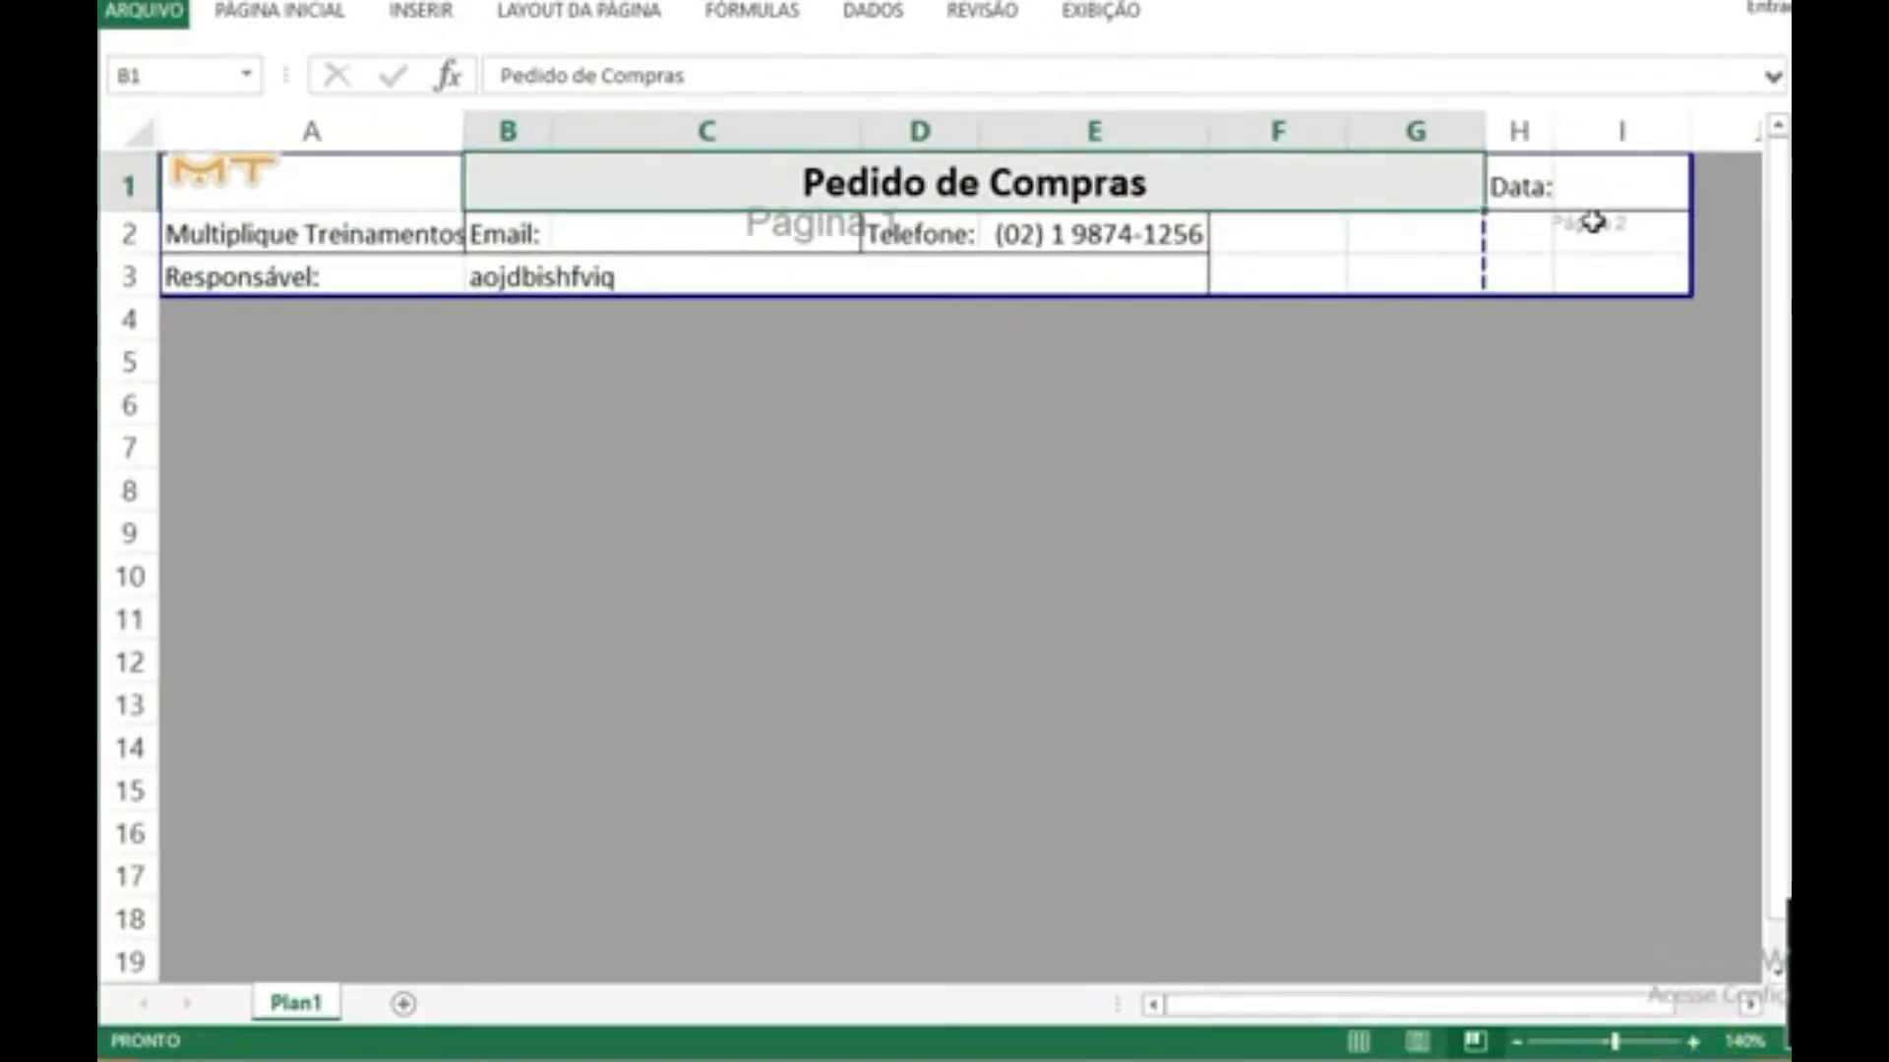
Step: Unmerge cells B3:E3 in the "Responsável:" row
left_click(1145, 281)
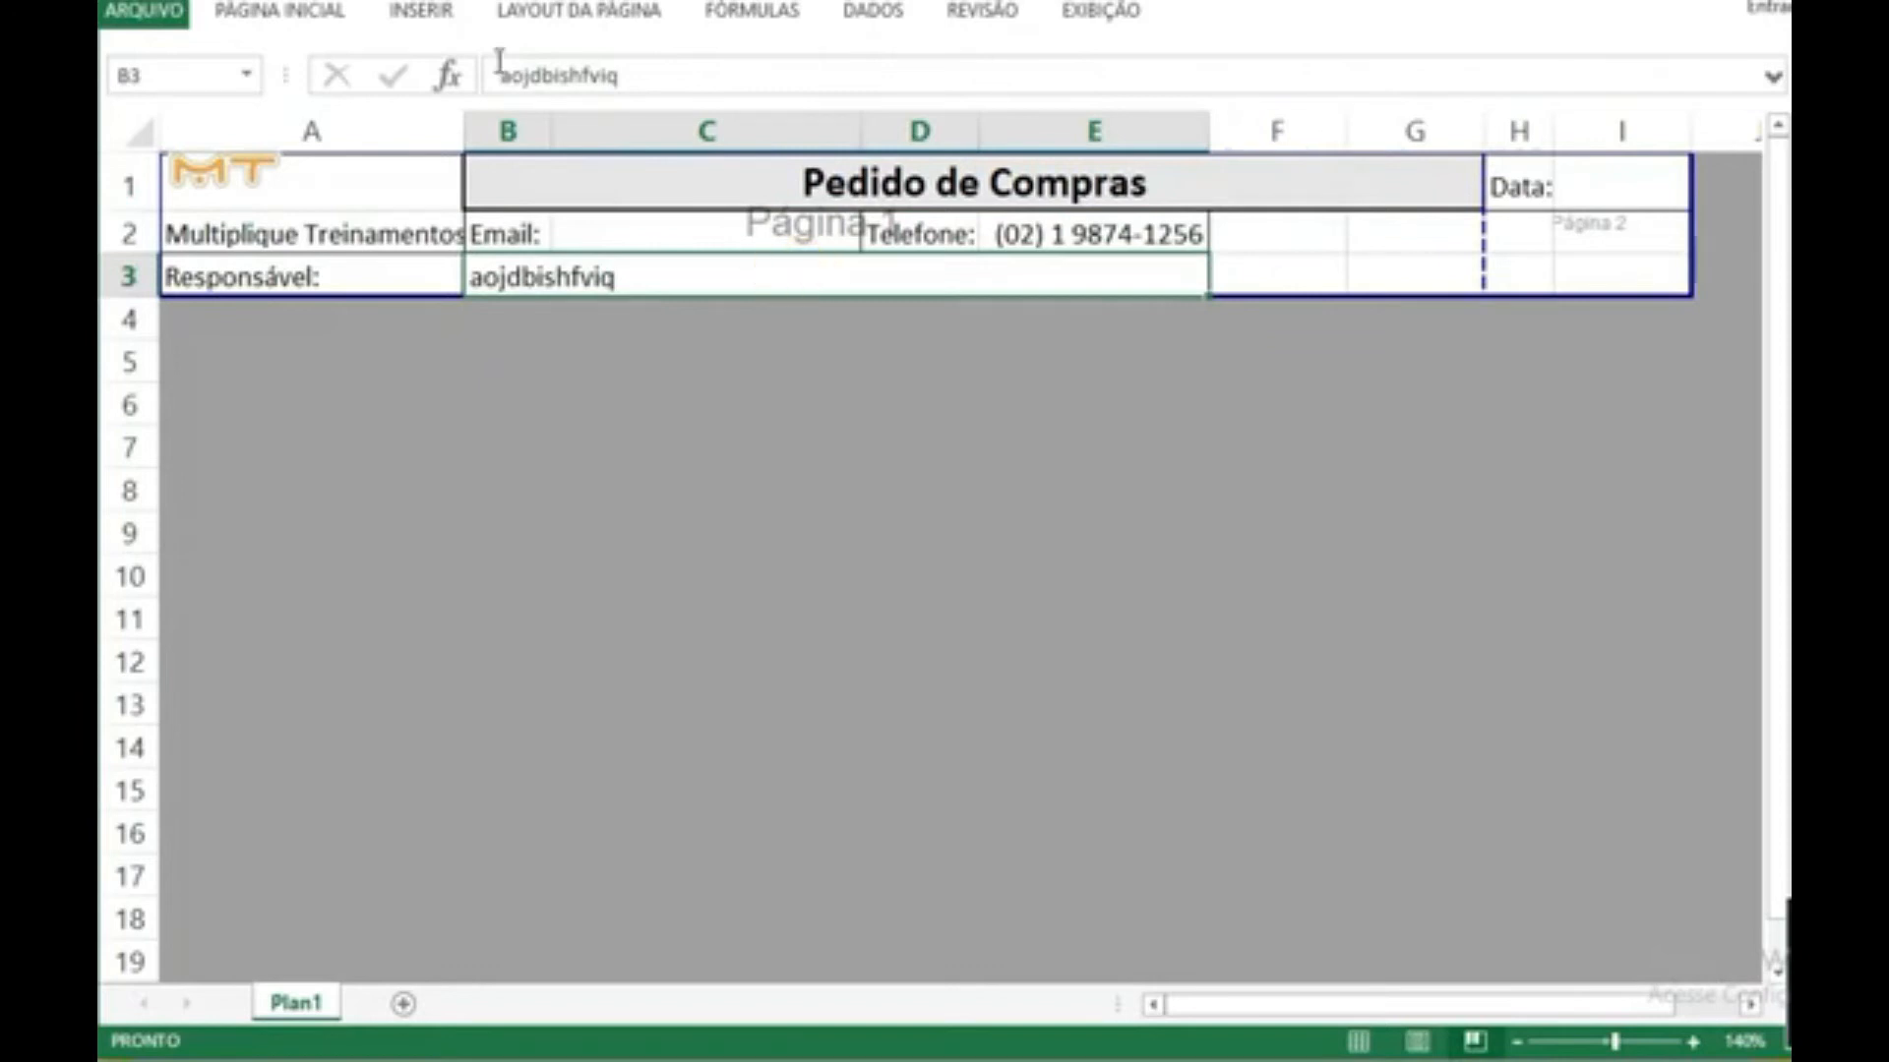
left_click(294, 13)
left_click(841, 110)
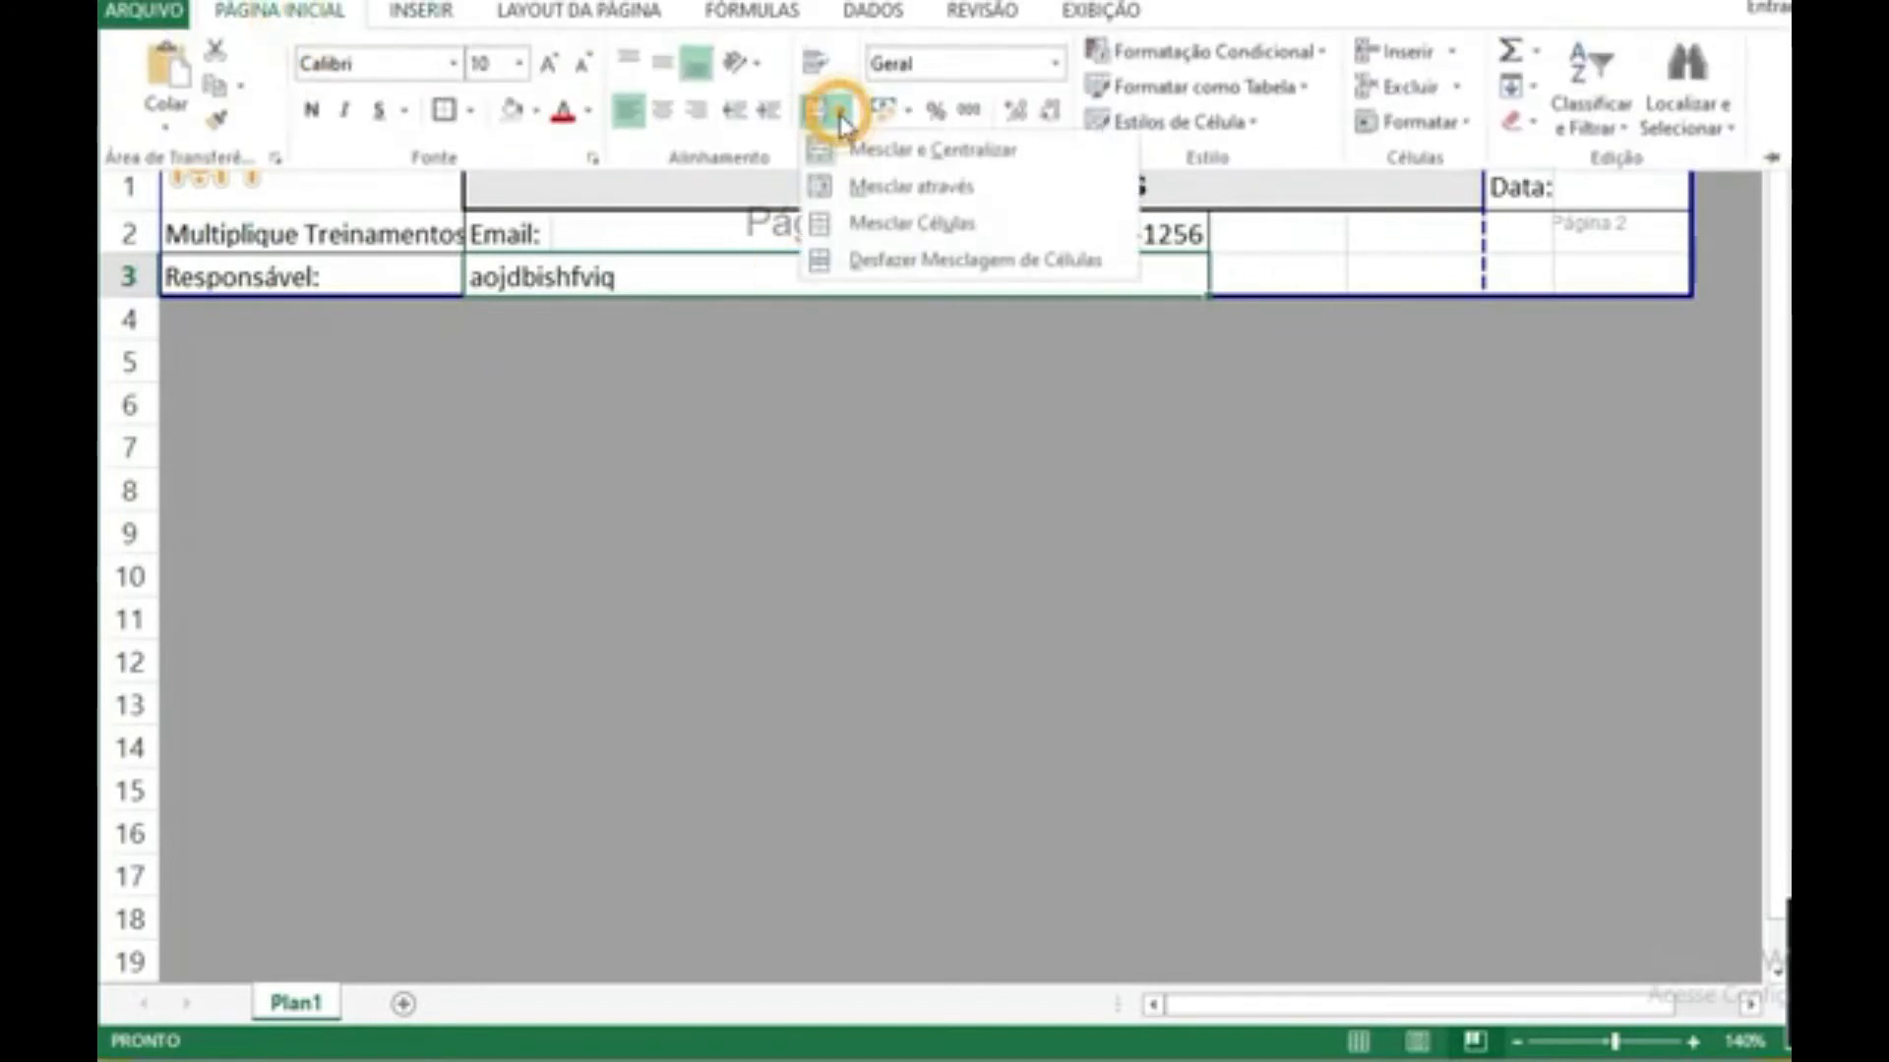
left_click(887, 262)
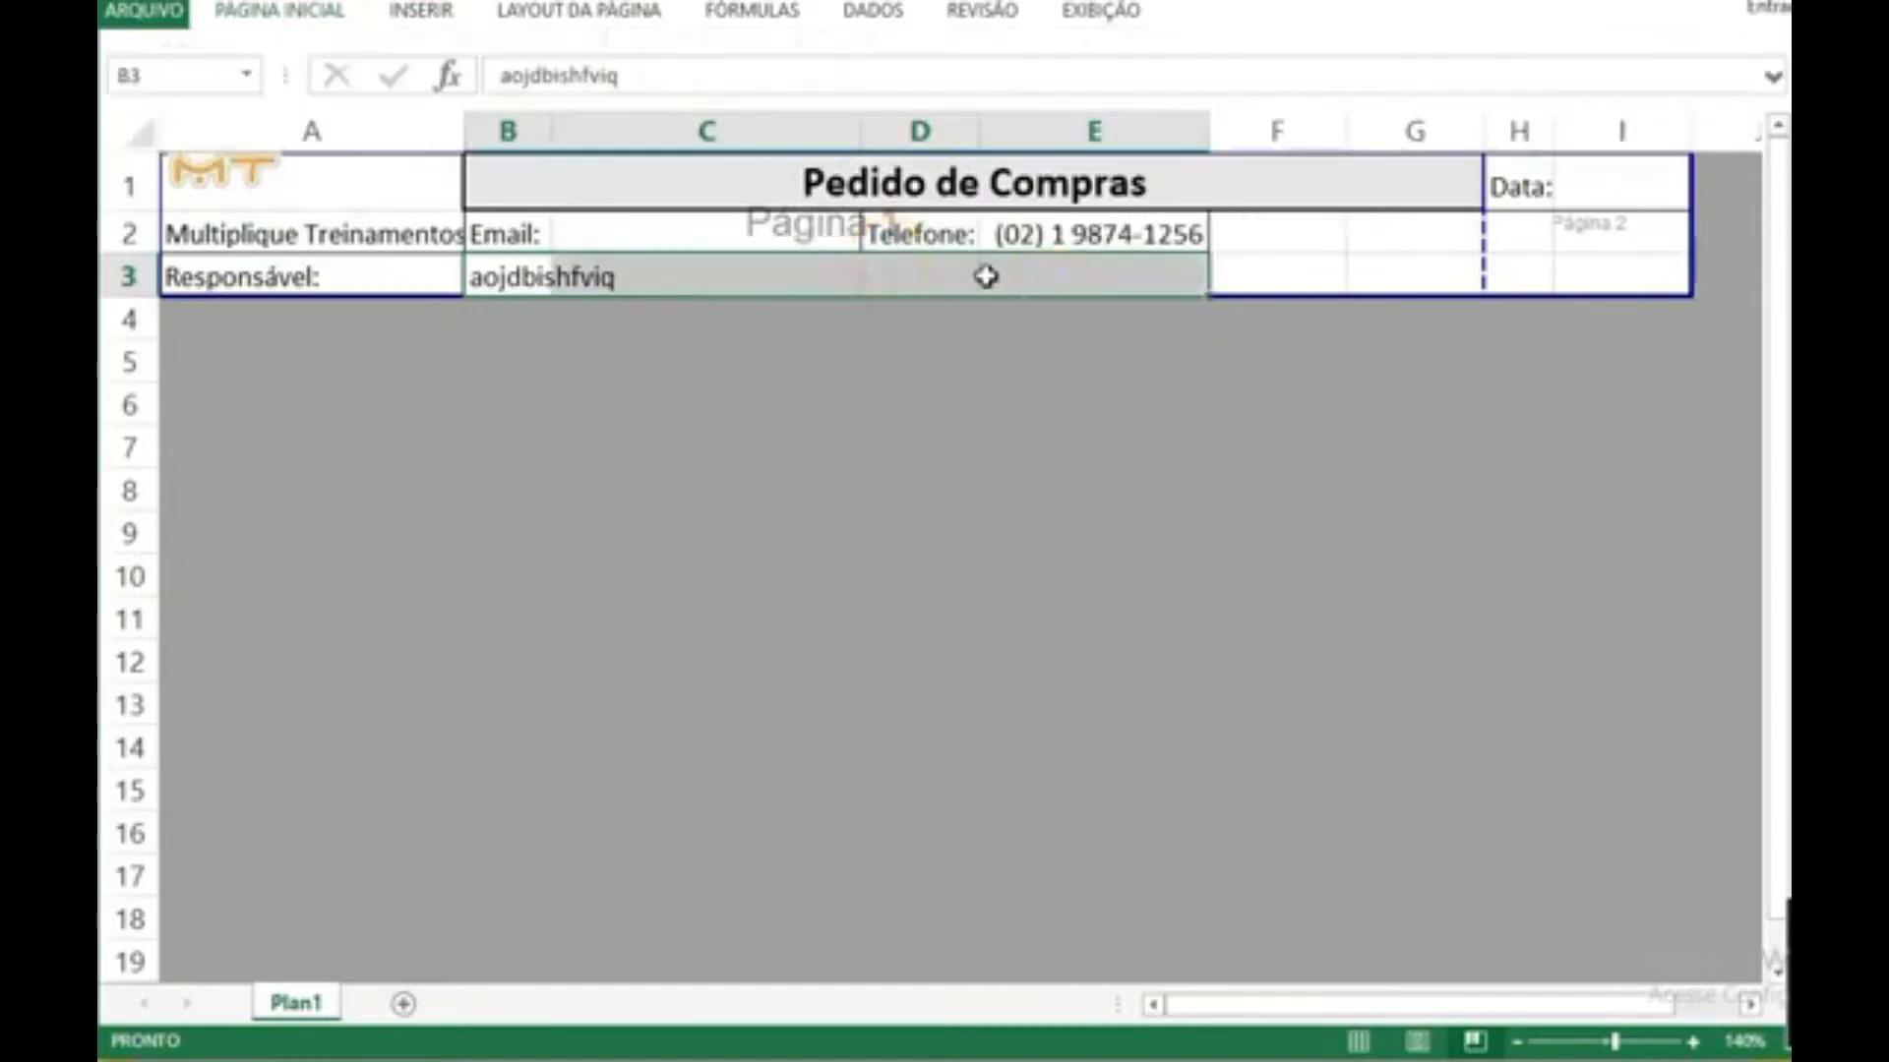
left_click_drag(889, 282, 836, 284)
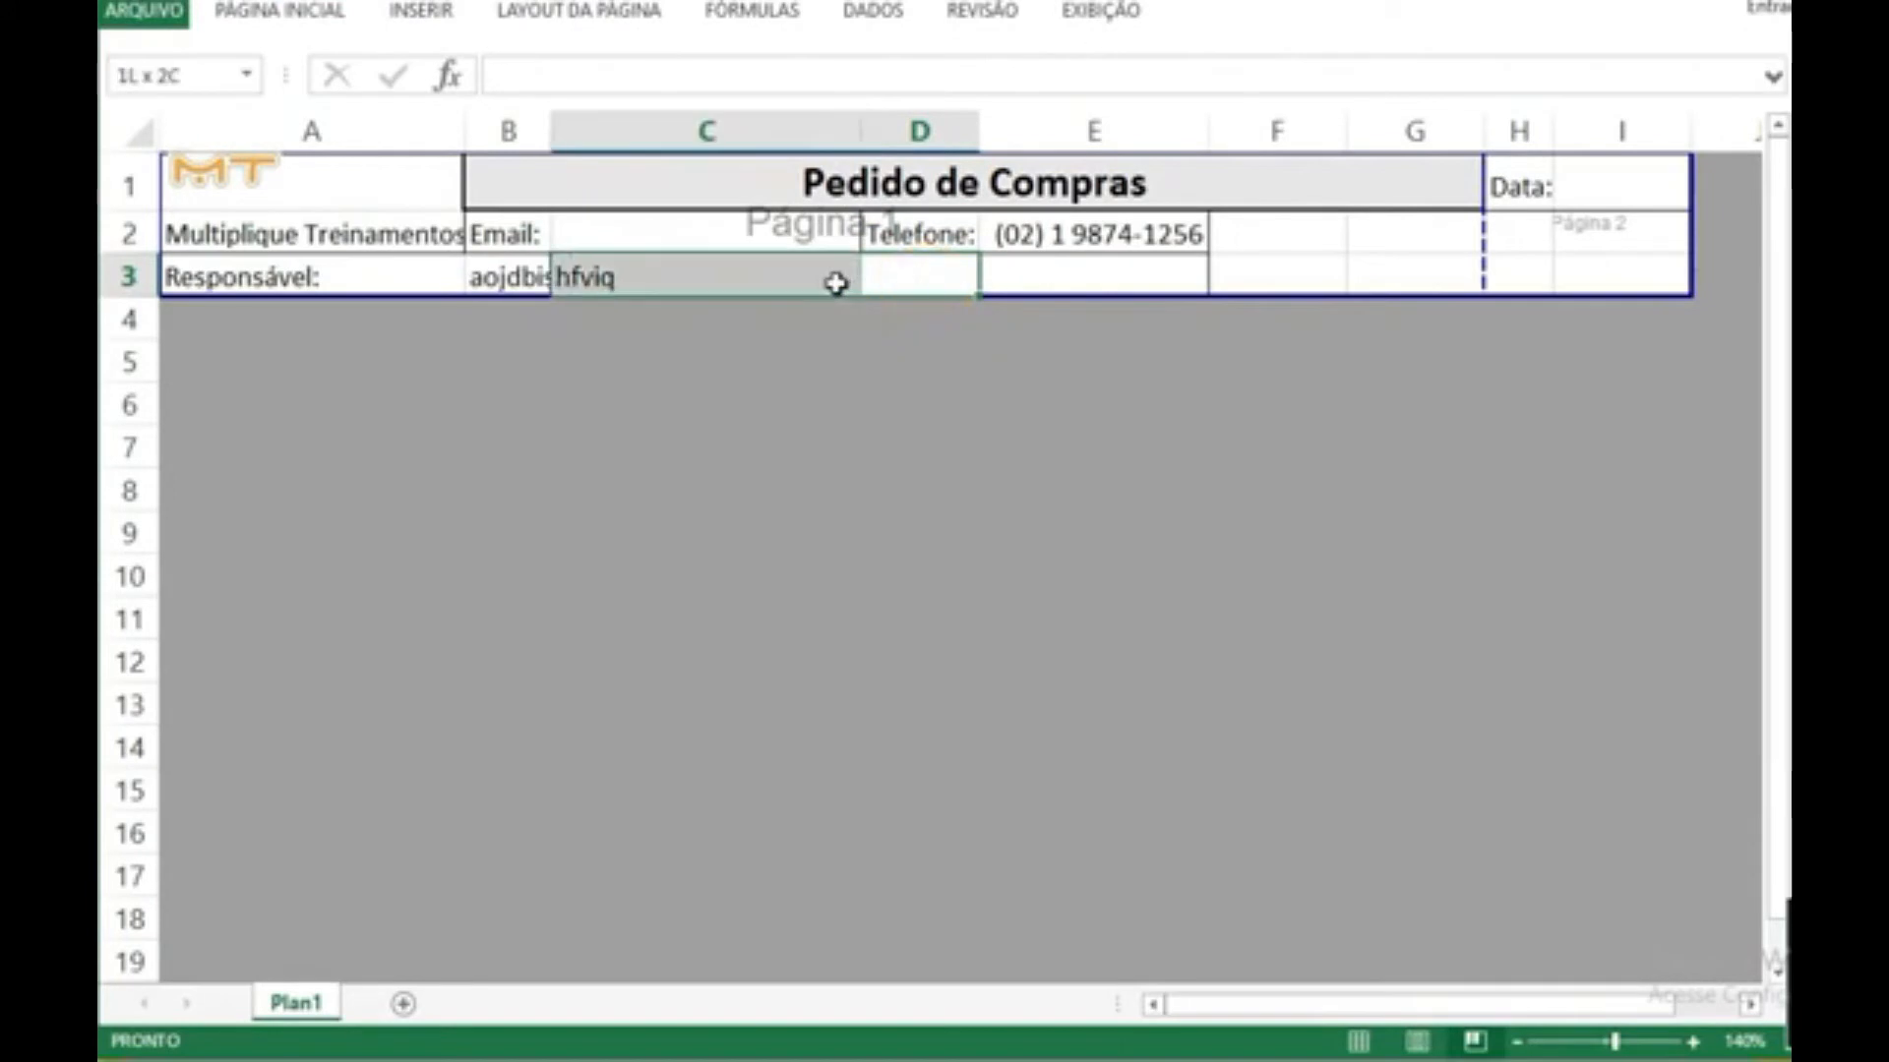
left_click(900, 356)
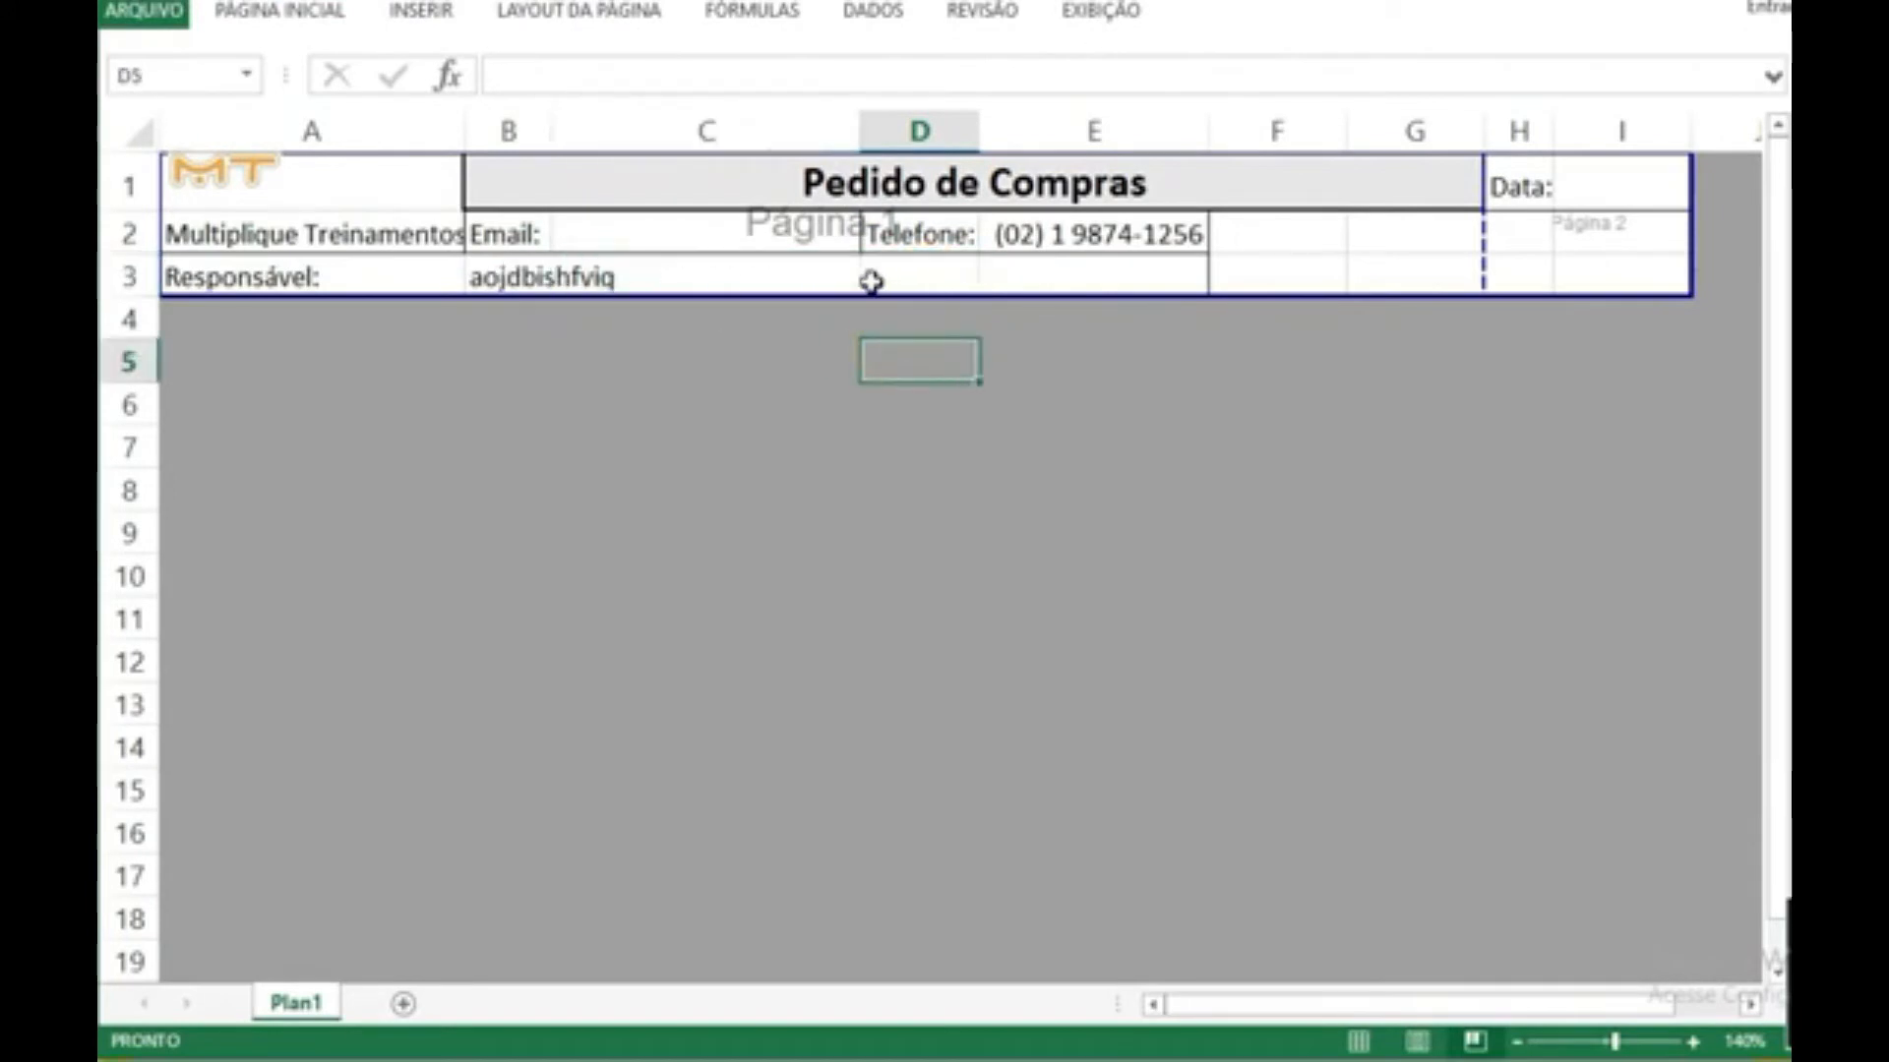
left_click_drag(529, 280, 668, 284)
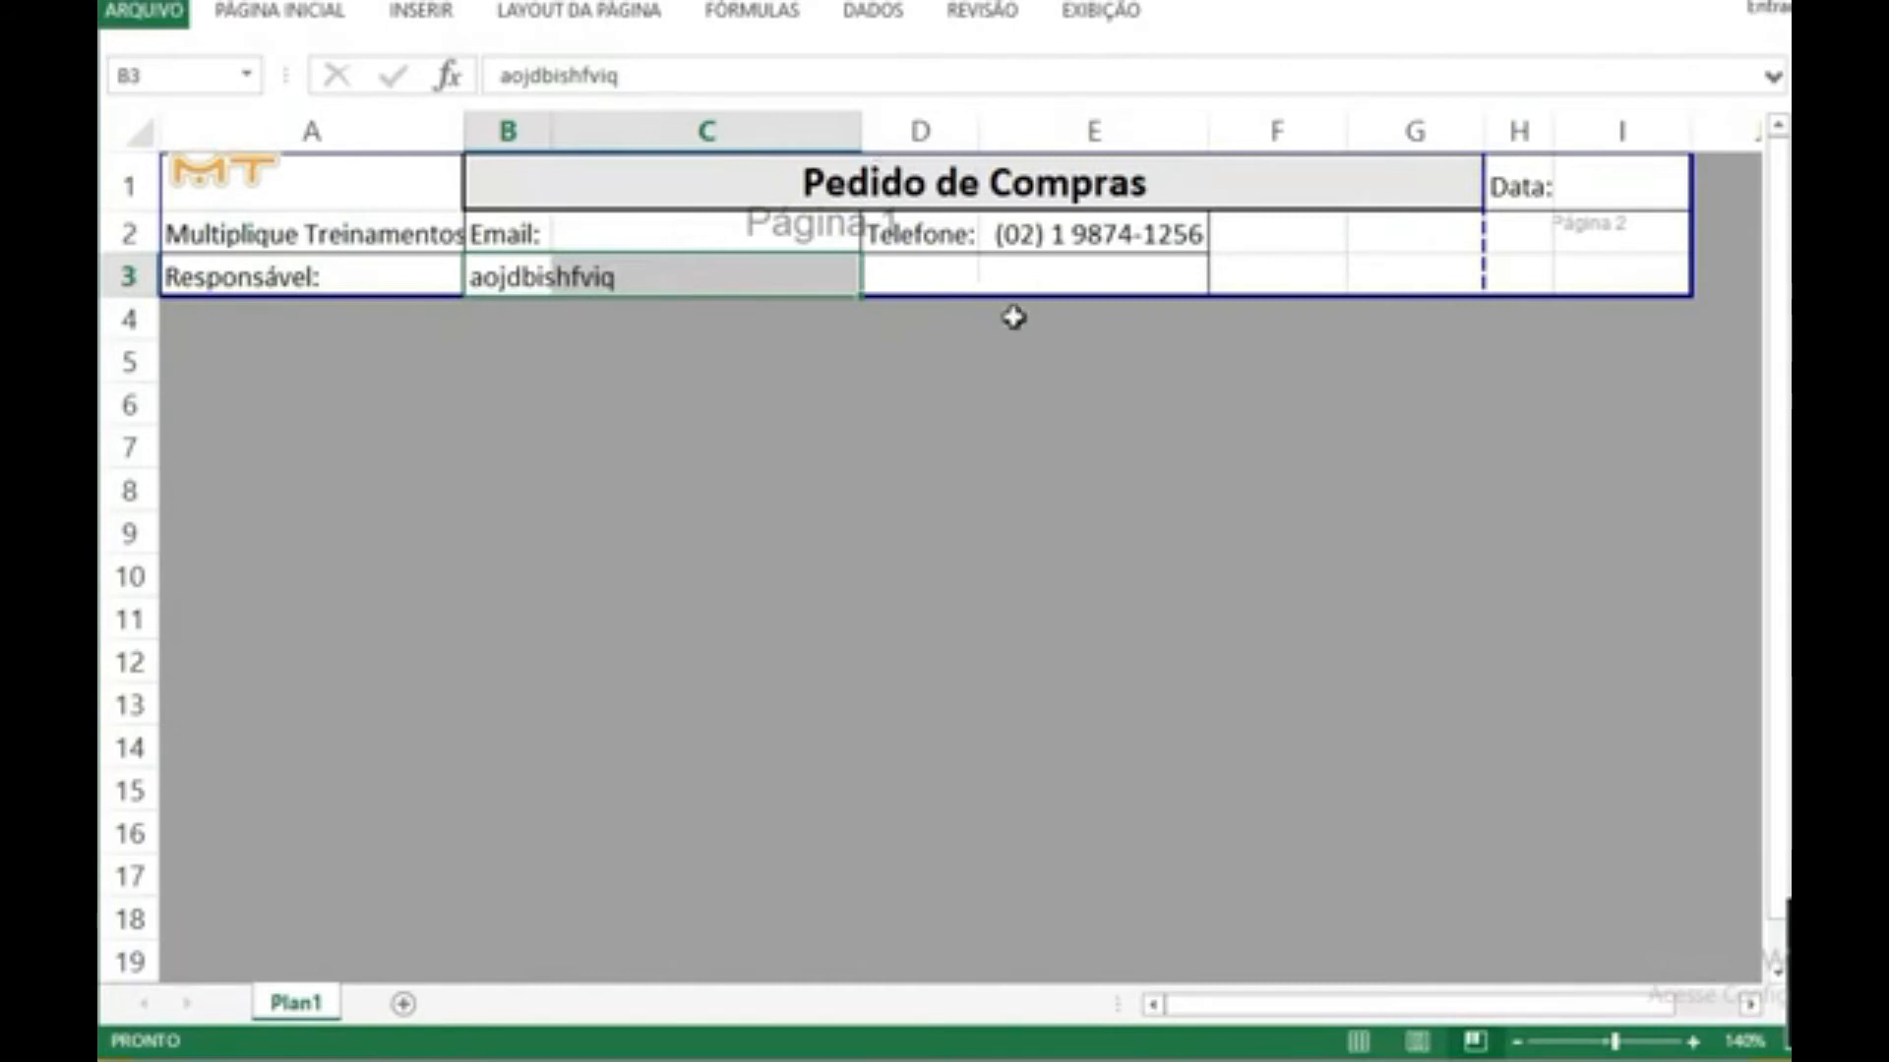
left_click(974, 316)
Step: Narrow column E to fit the phone number and column A to fit the "Responsável:" label
left_click_drag(1210, 131, 1199, 127)
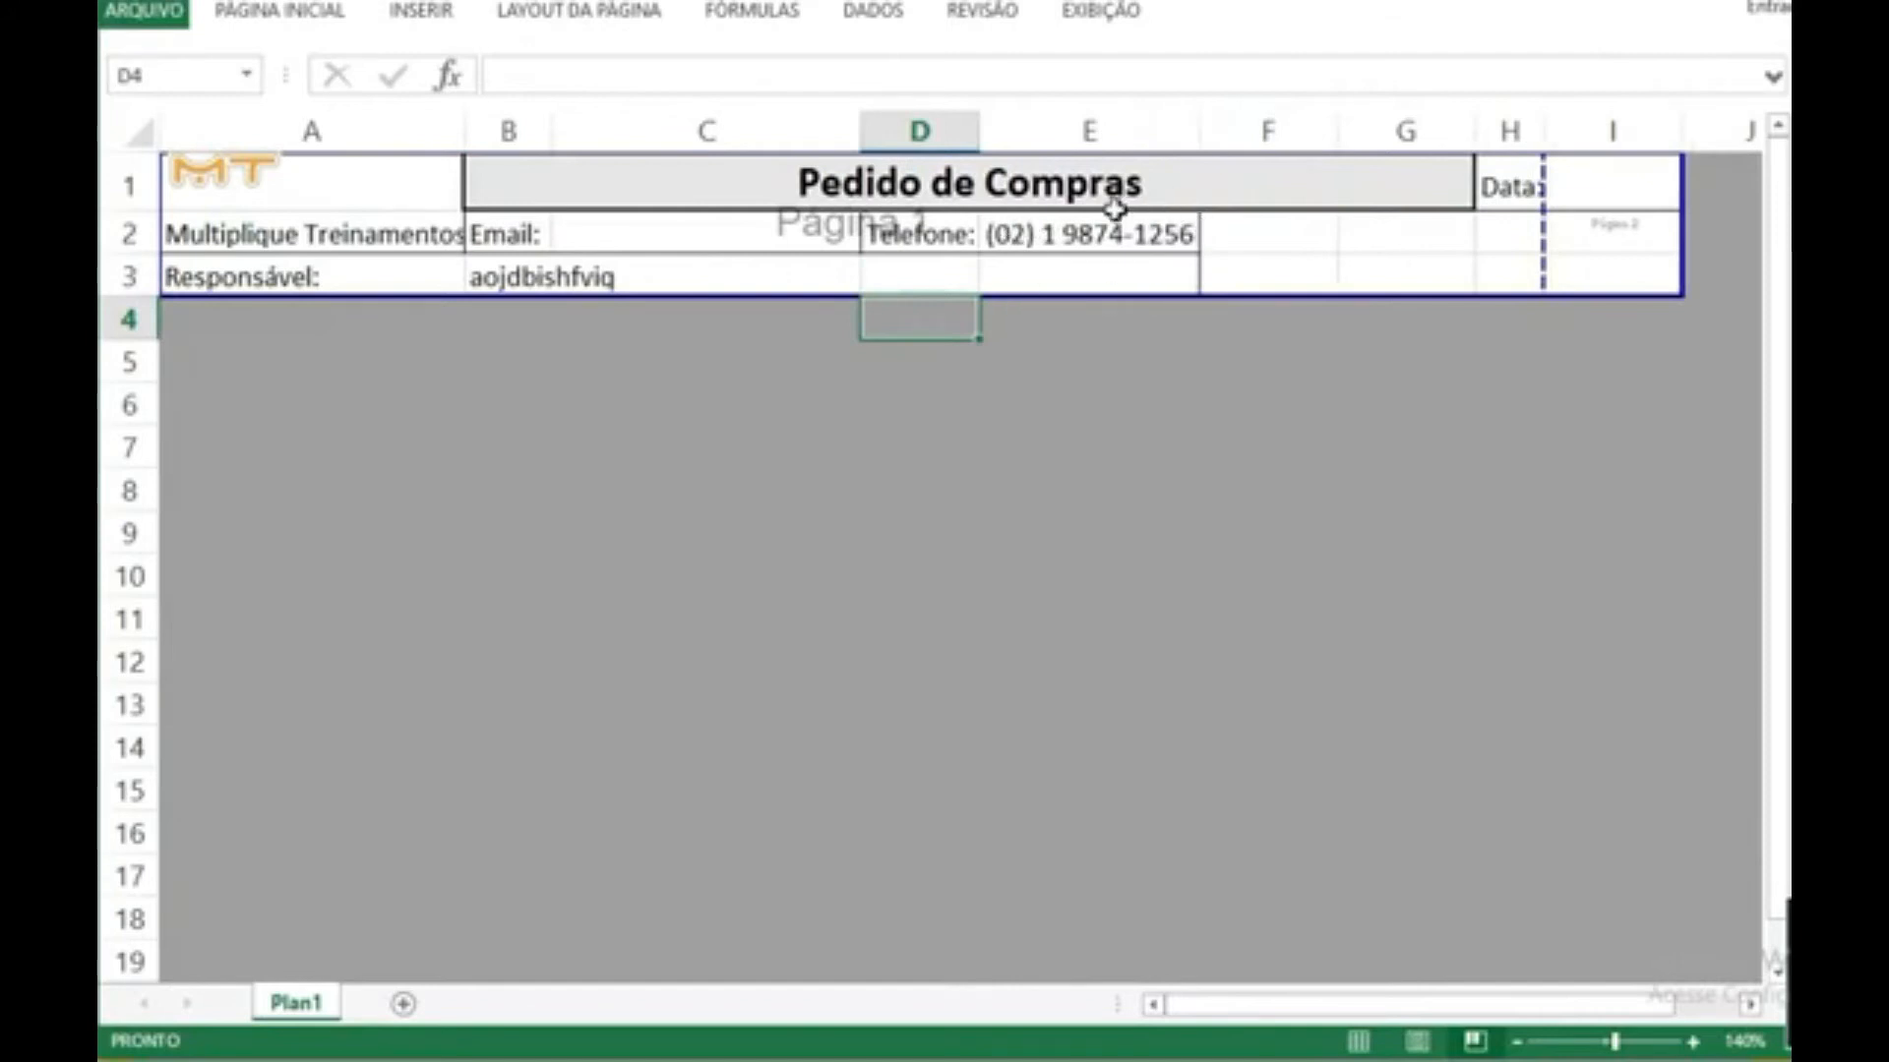
mouse_move(1201, 122)
left_mouse_down()
mouse_move(1172, 119)
mouse_move(1199, 122)
left_mouse_up()
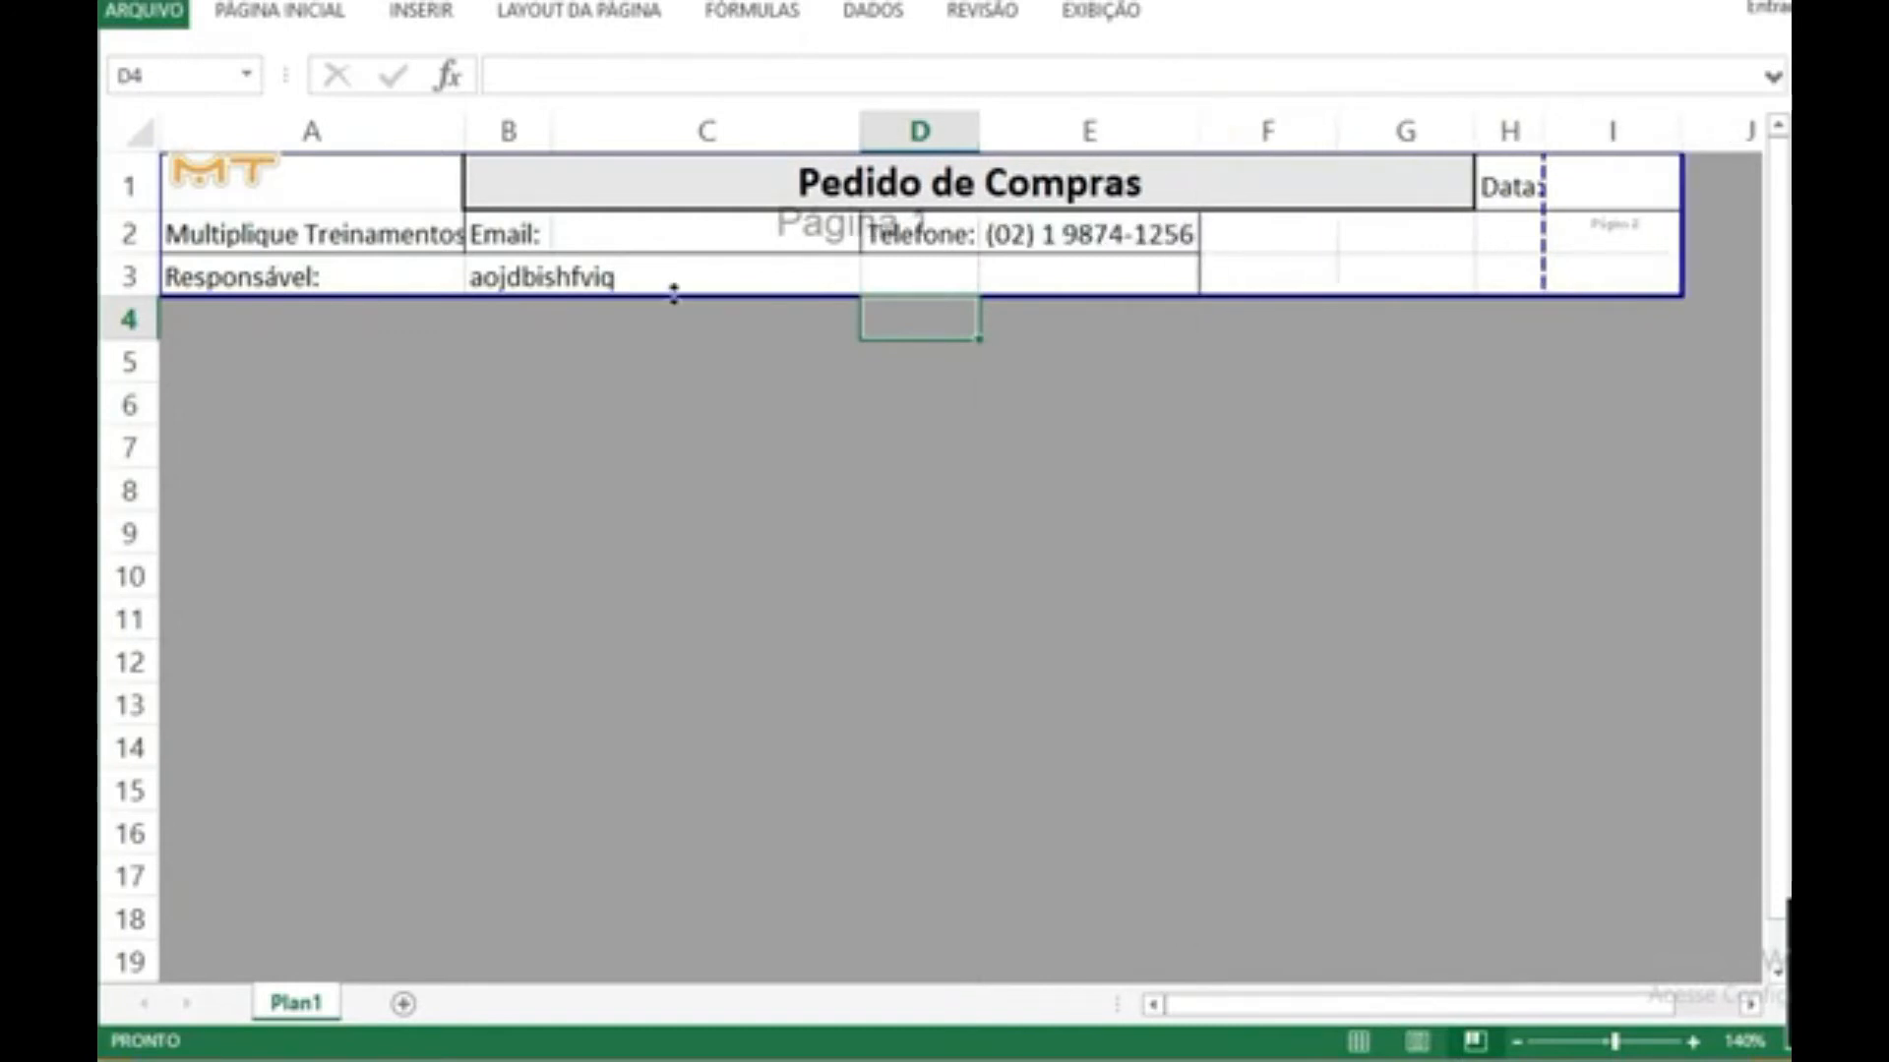
left_click(371, 244)
left_click_drag(405, 293, 405, 293)
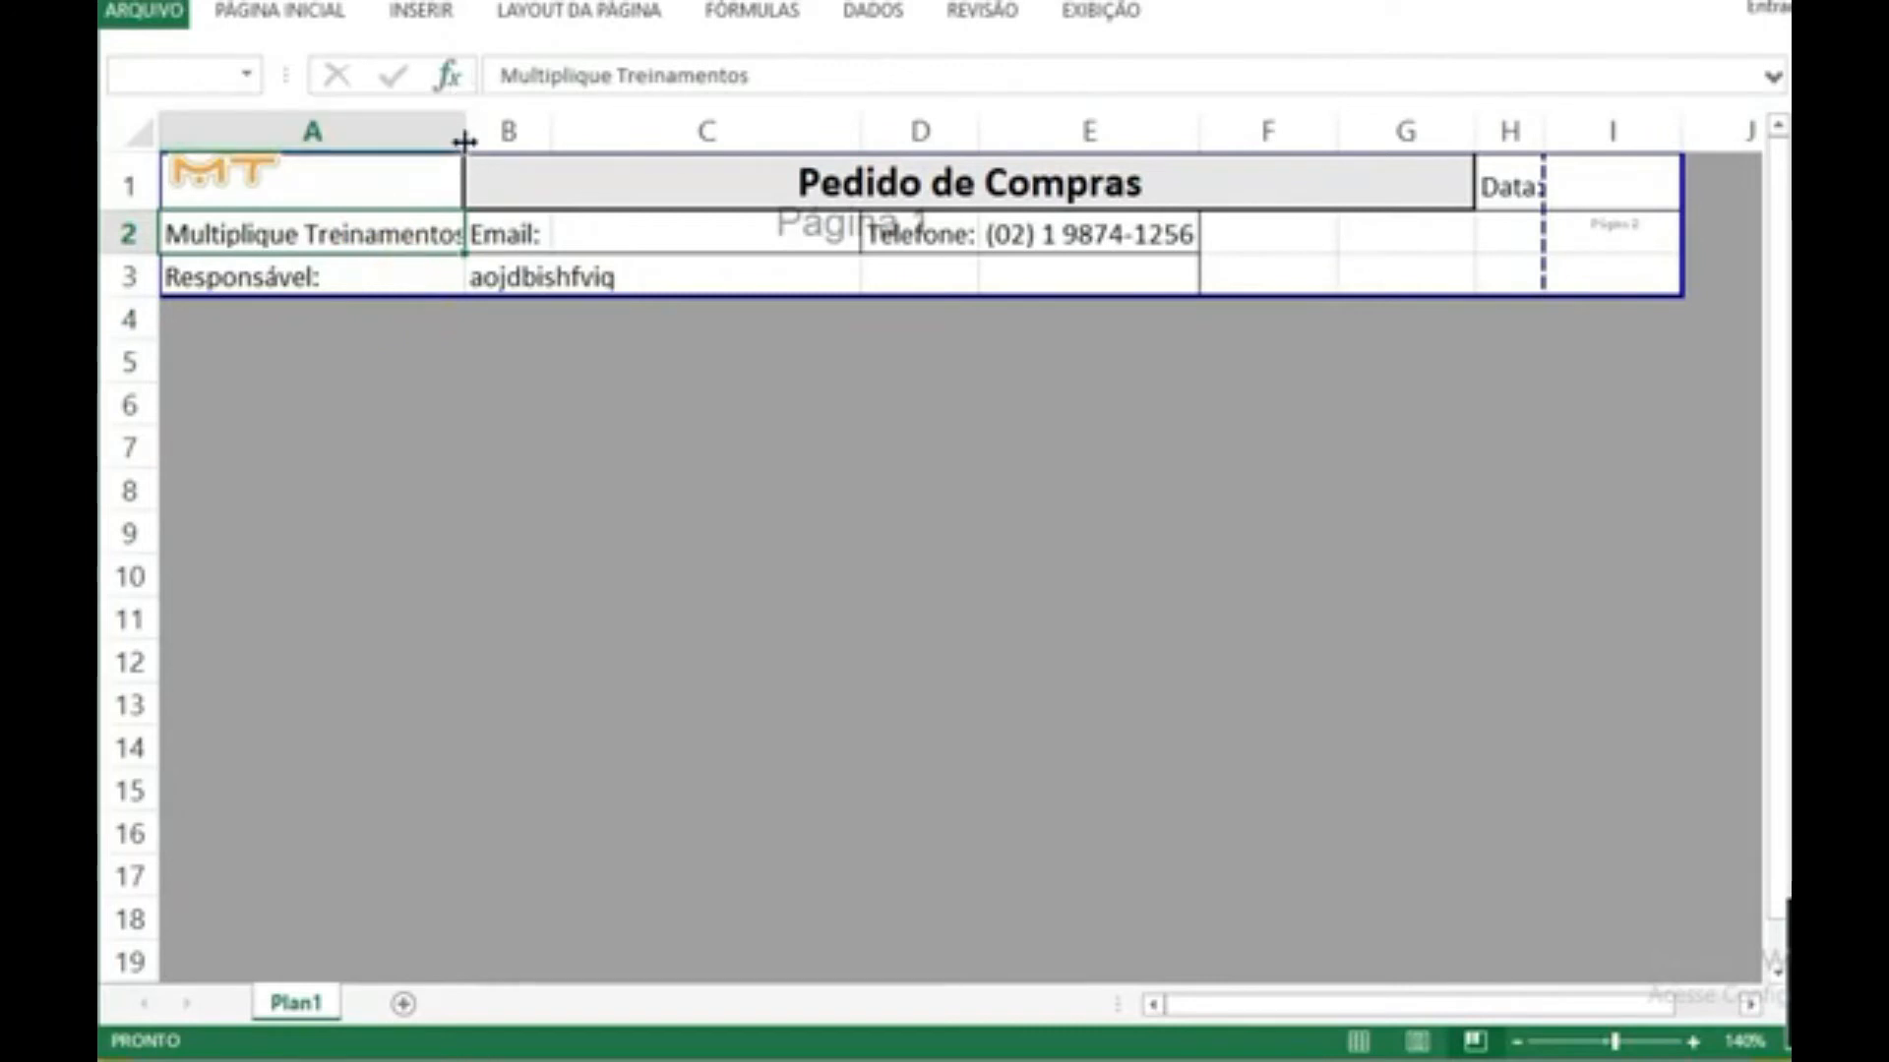
left_click_drag(463, 140, 331, 139)
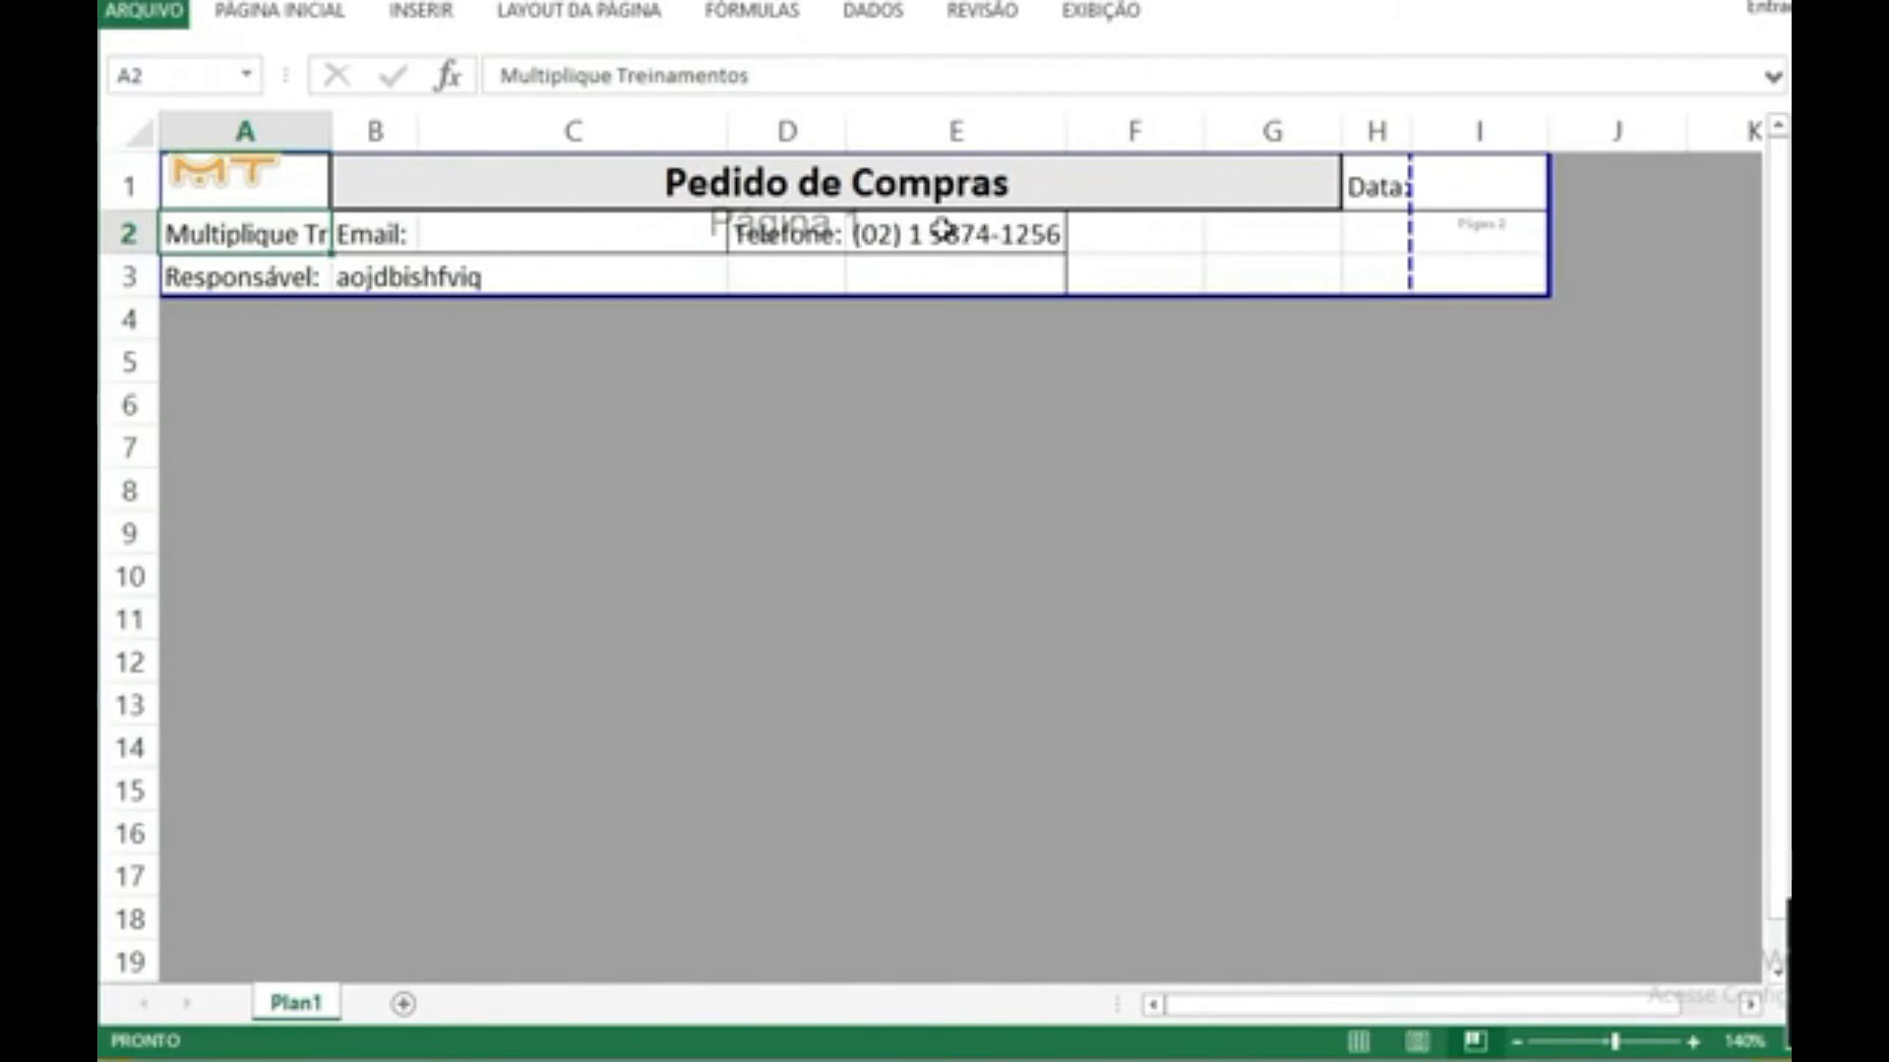
Step: Move the "Email:" and "Telefone:" cells from B2:E2 one column over, to C2:F2
left_click_drag(269, 238, 406, 241)
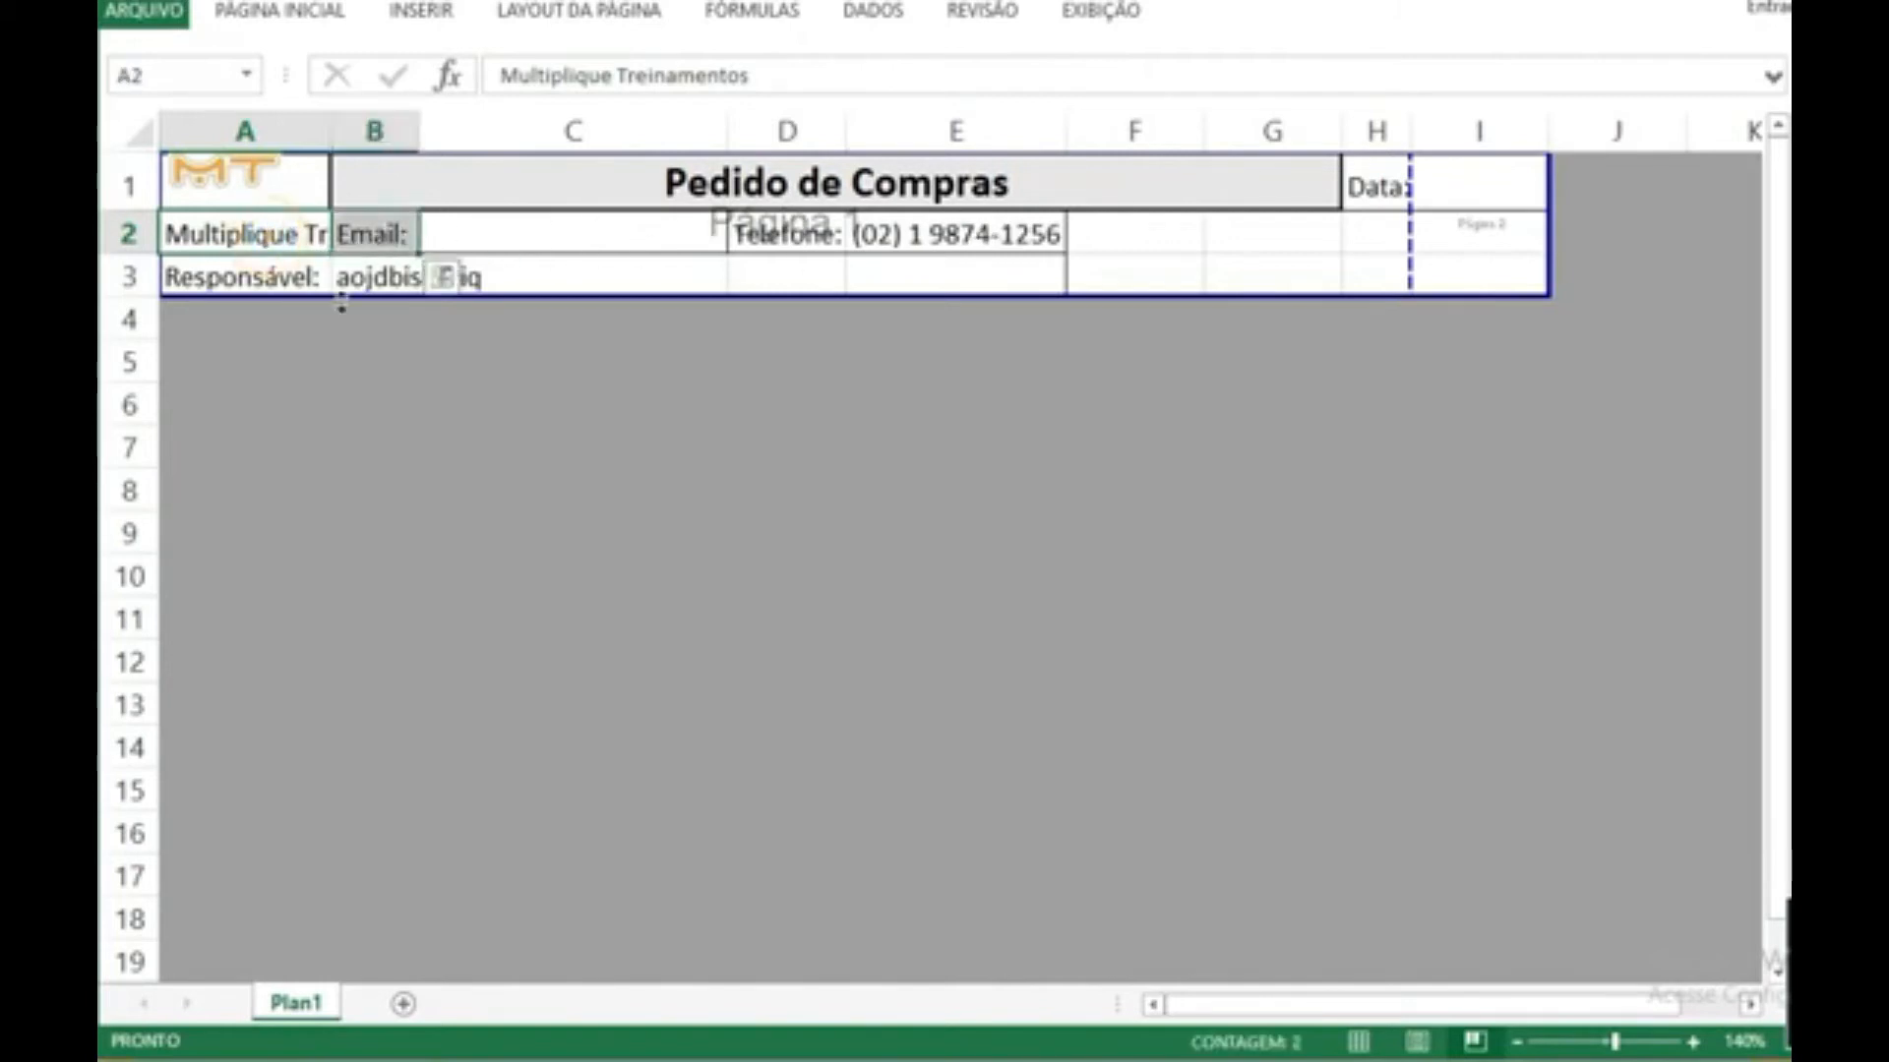
left_click(310, 326)
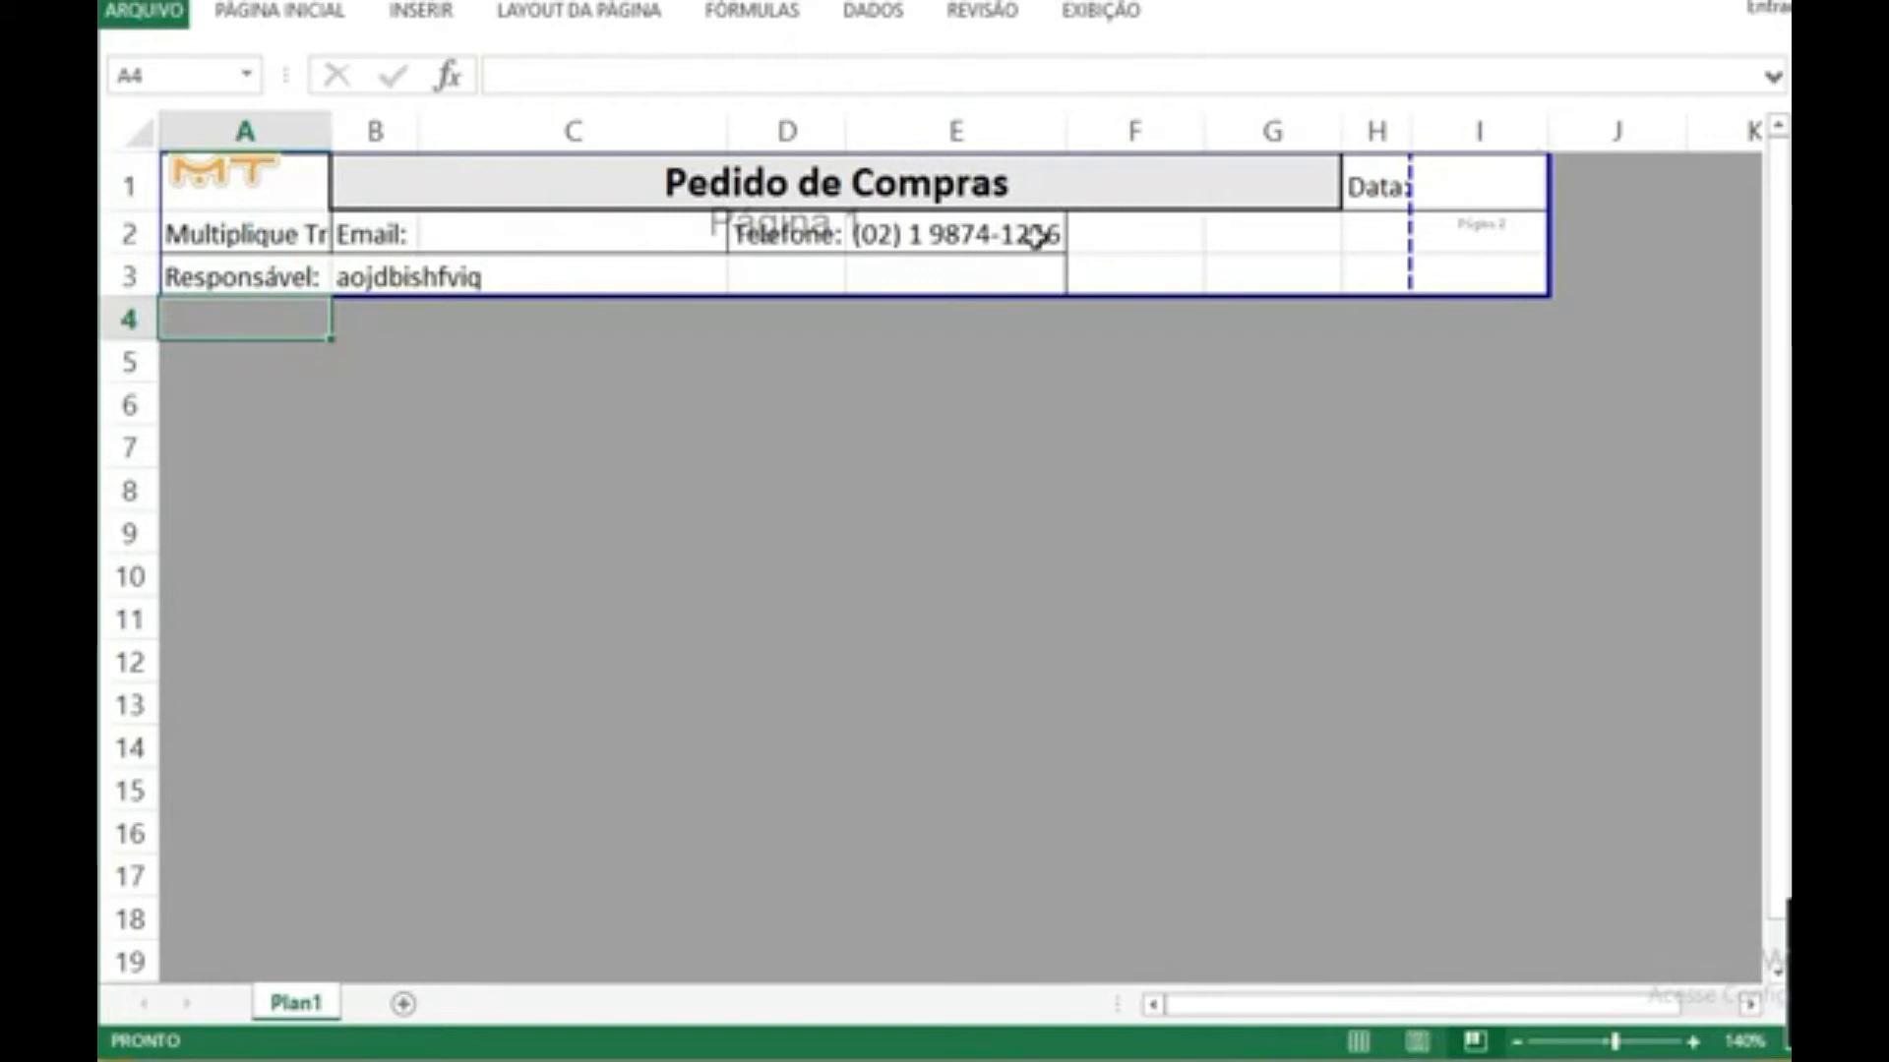
left_click_drag(362, 234, 974, 234)
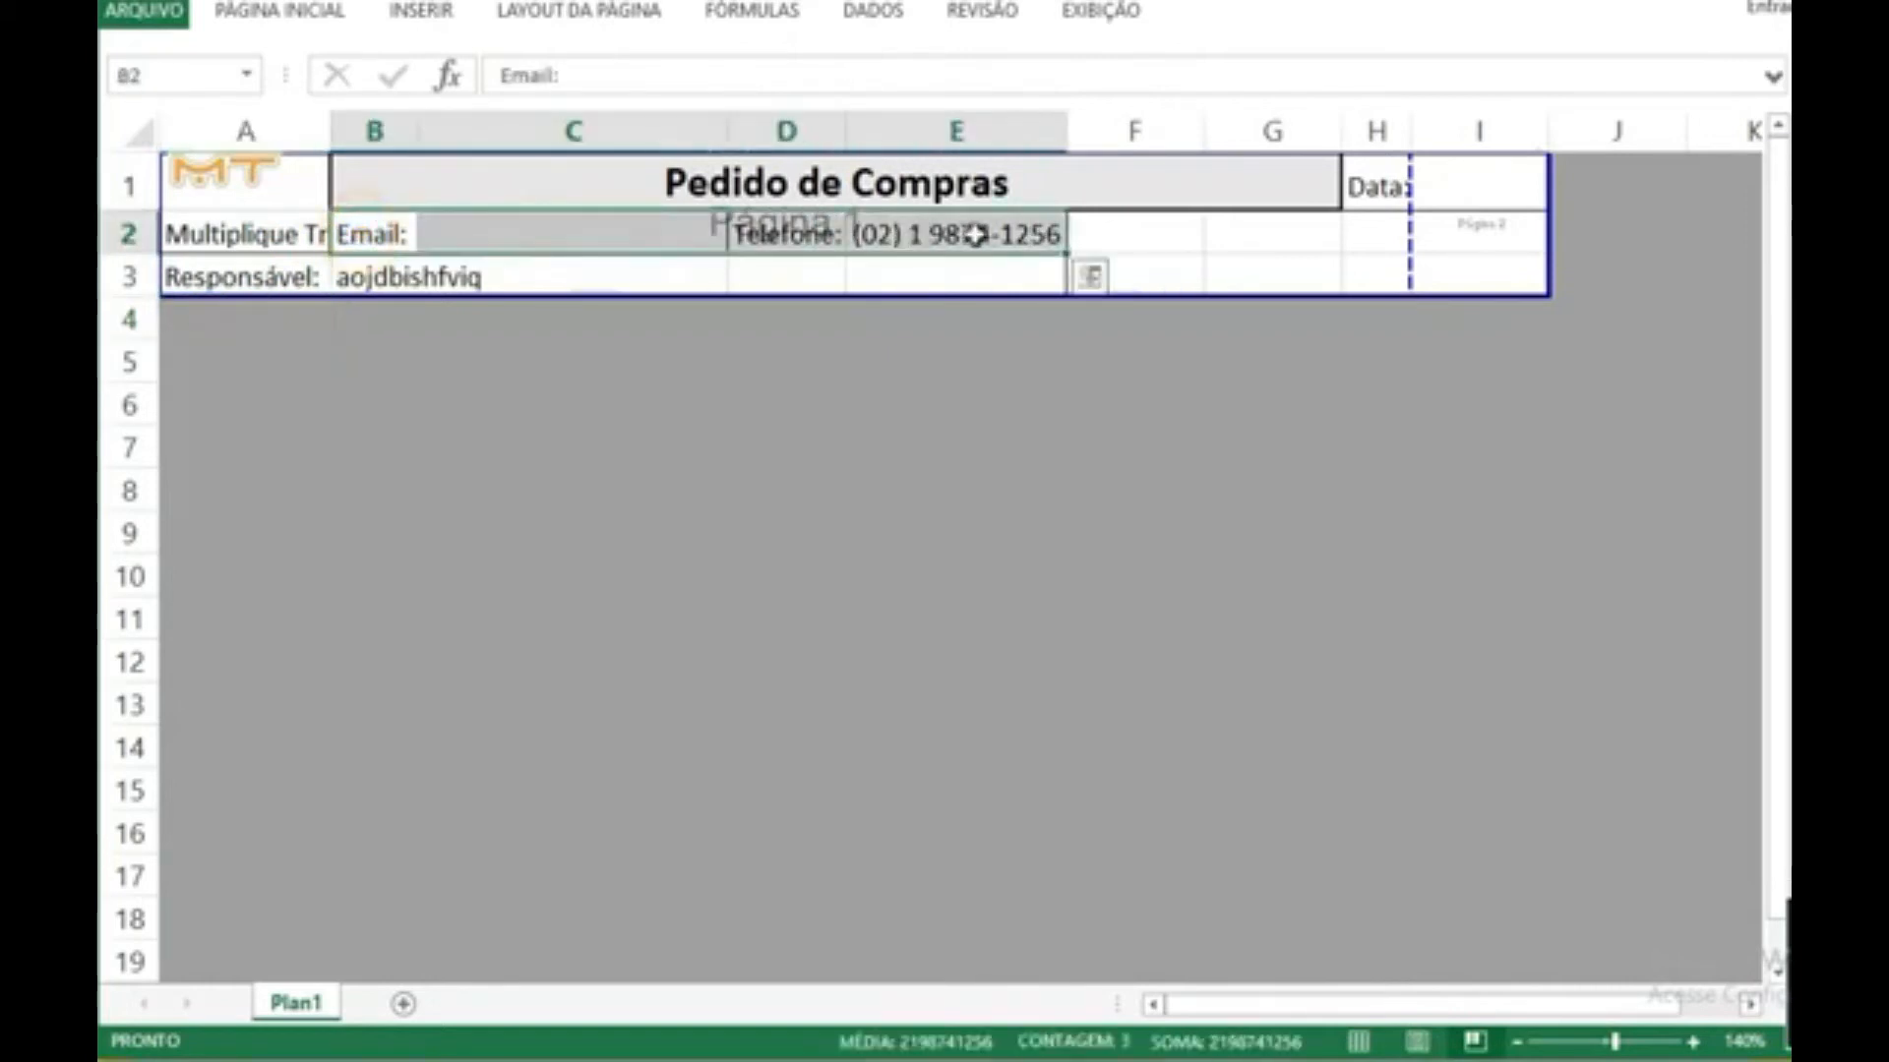
key("ctrl+c")
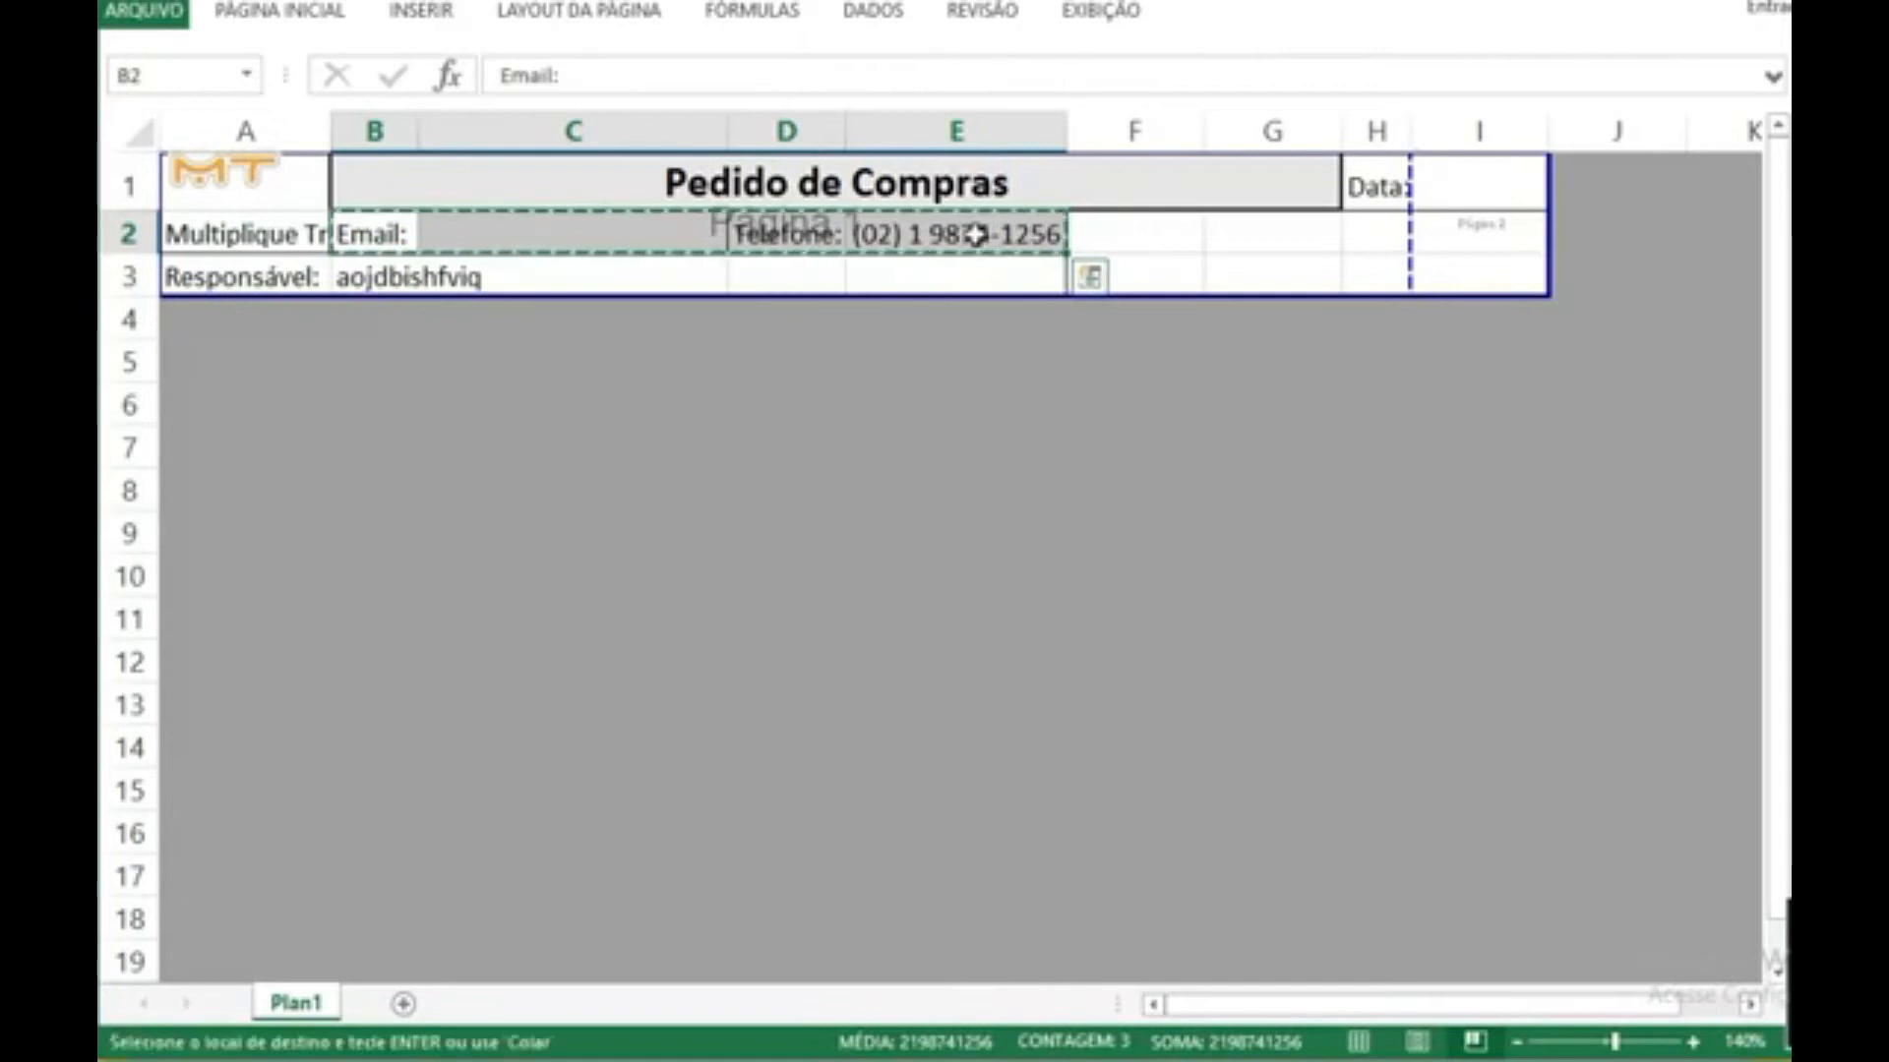
left_click(1165, 233)
left_click(476, 236)
key("ctrl+v")
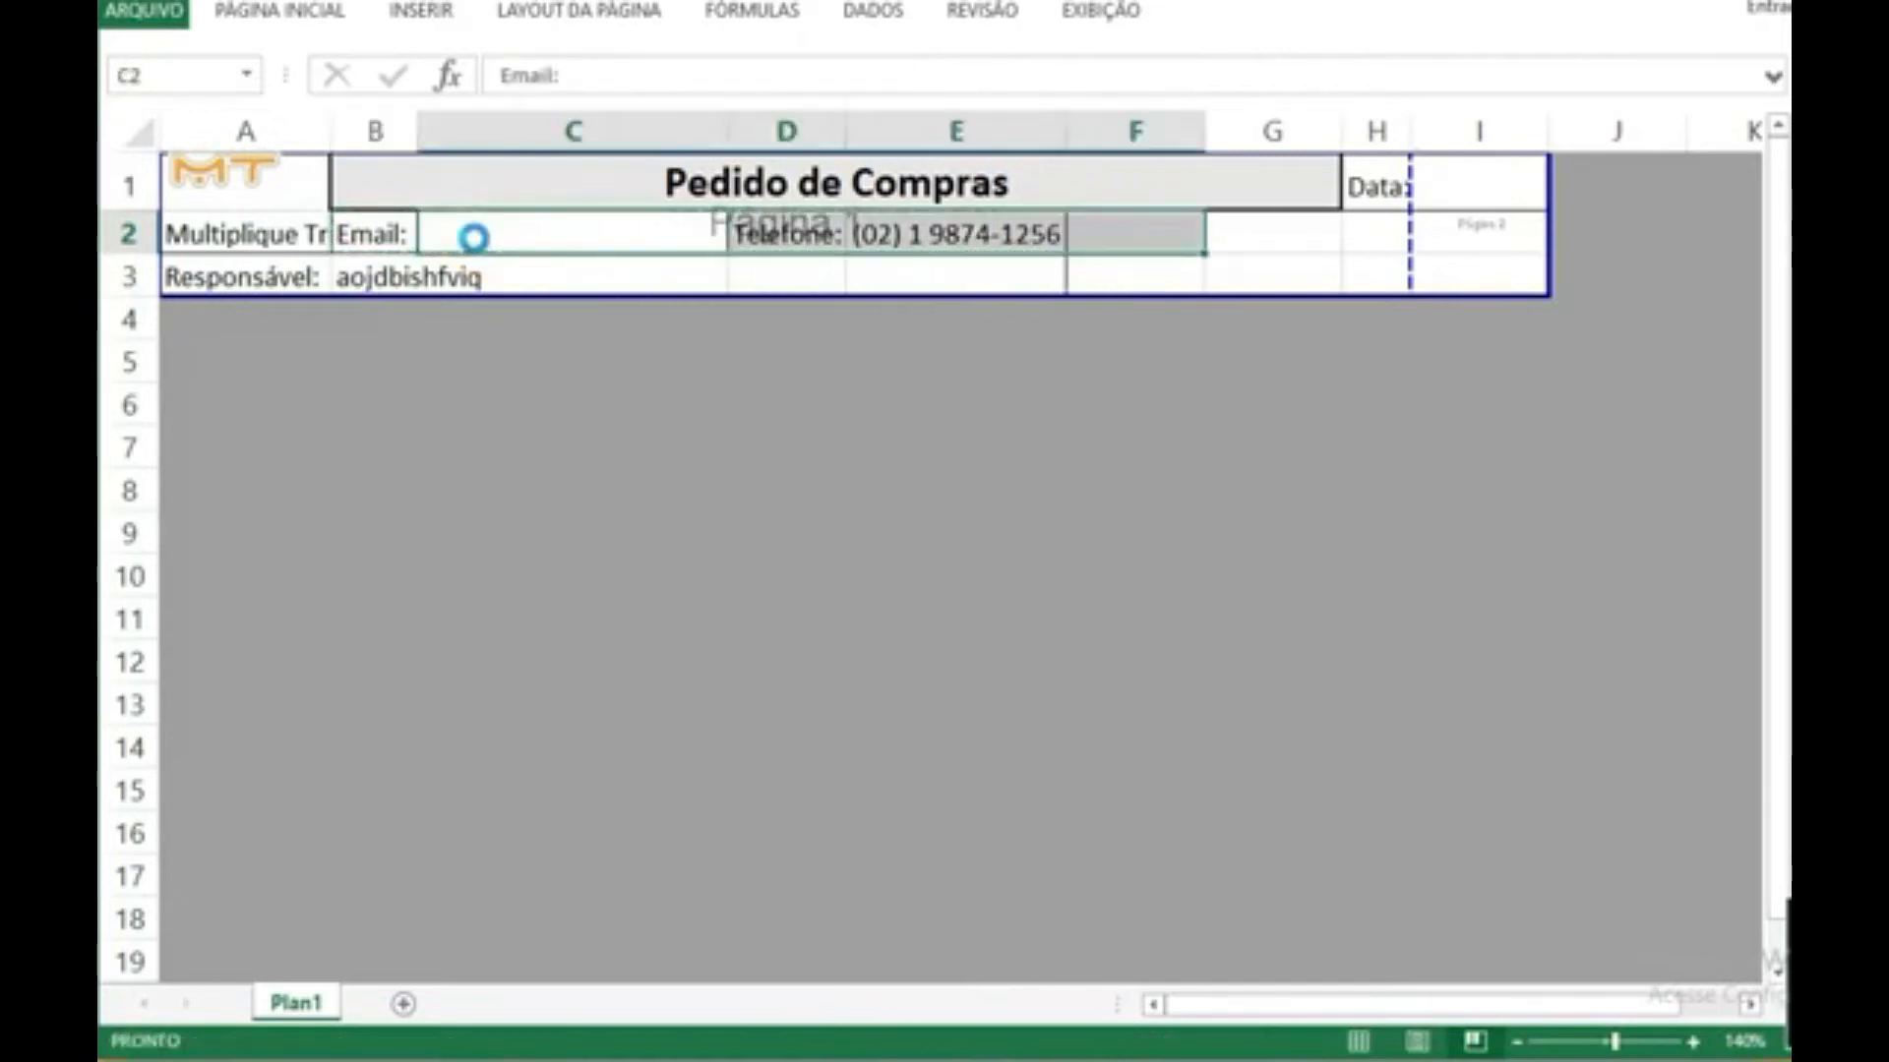
left_click(662, 313)
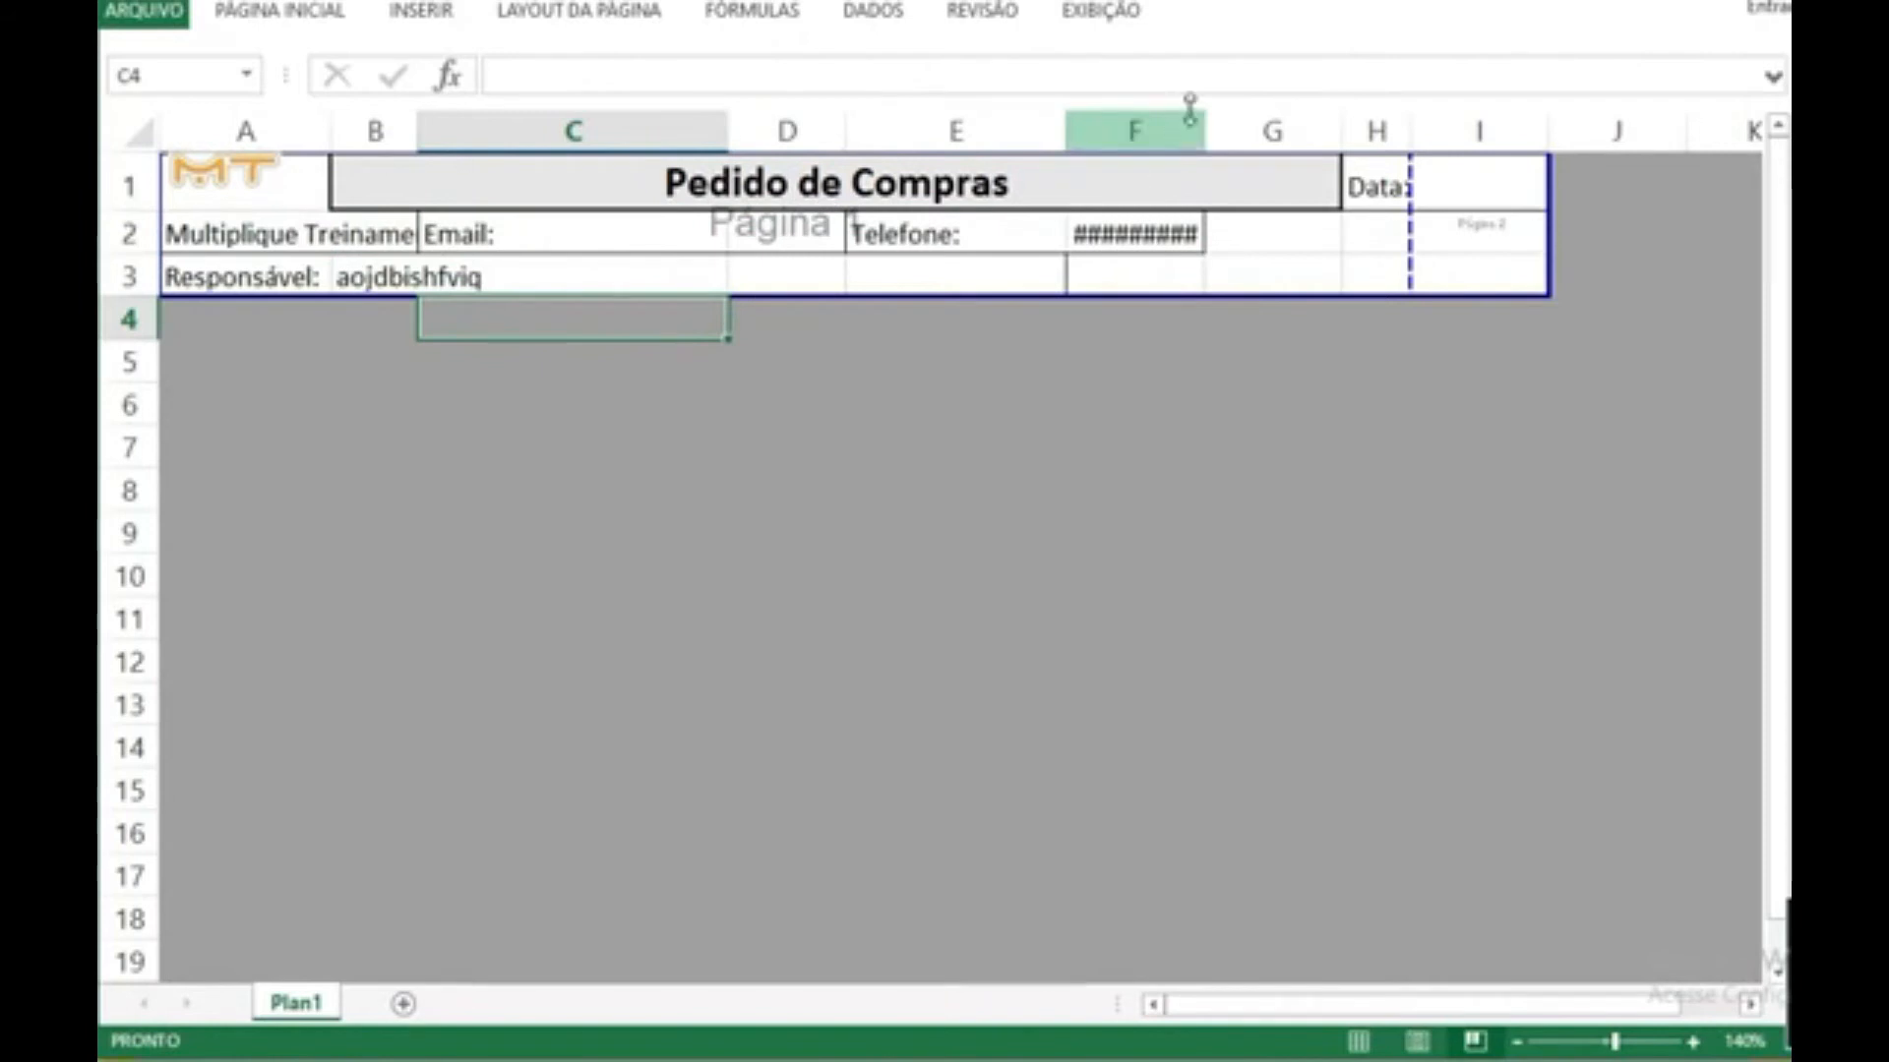
Step: Resize columns F, E and C to fit the phone number, "Telefone:" and "Email:", and widen column D for the email entry
left_click_drag(1206, 129, 1303, 141)
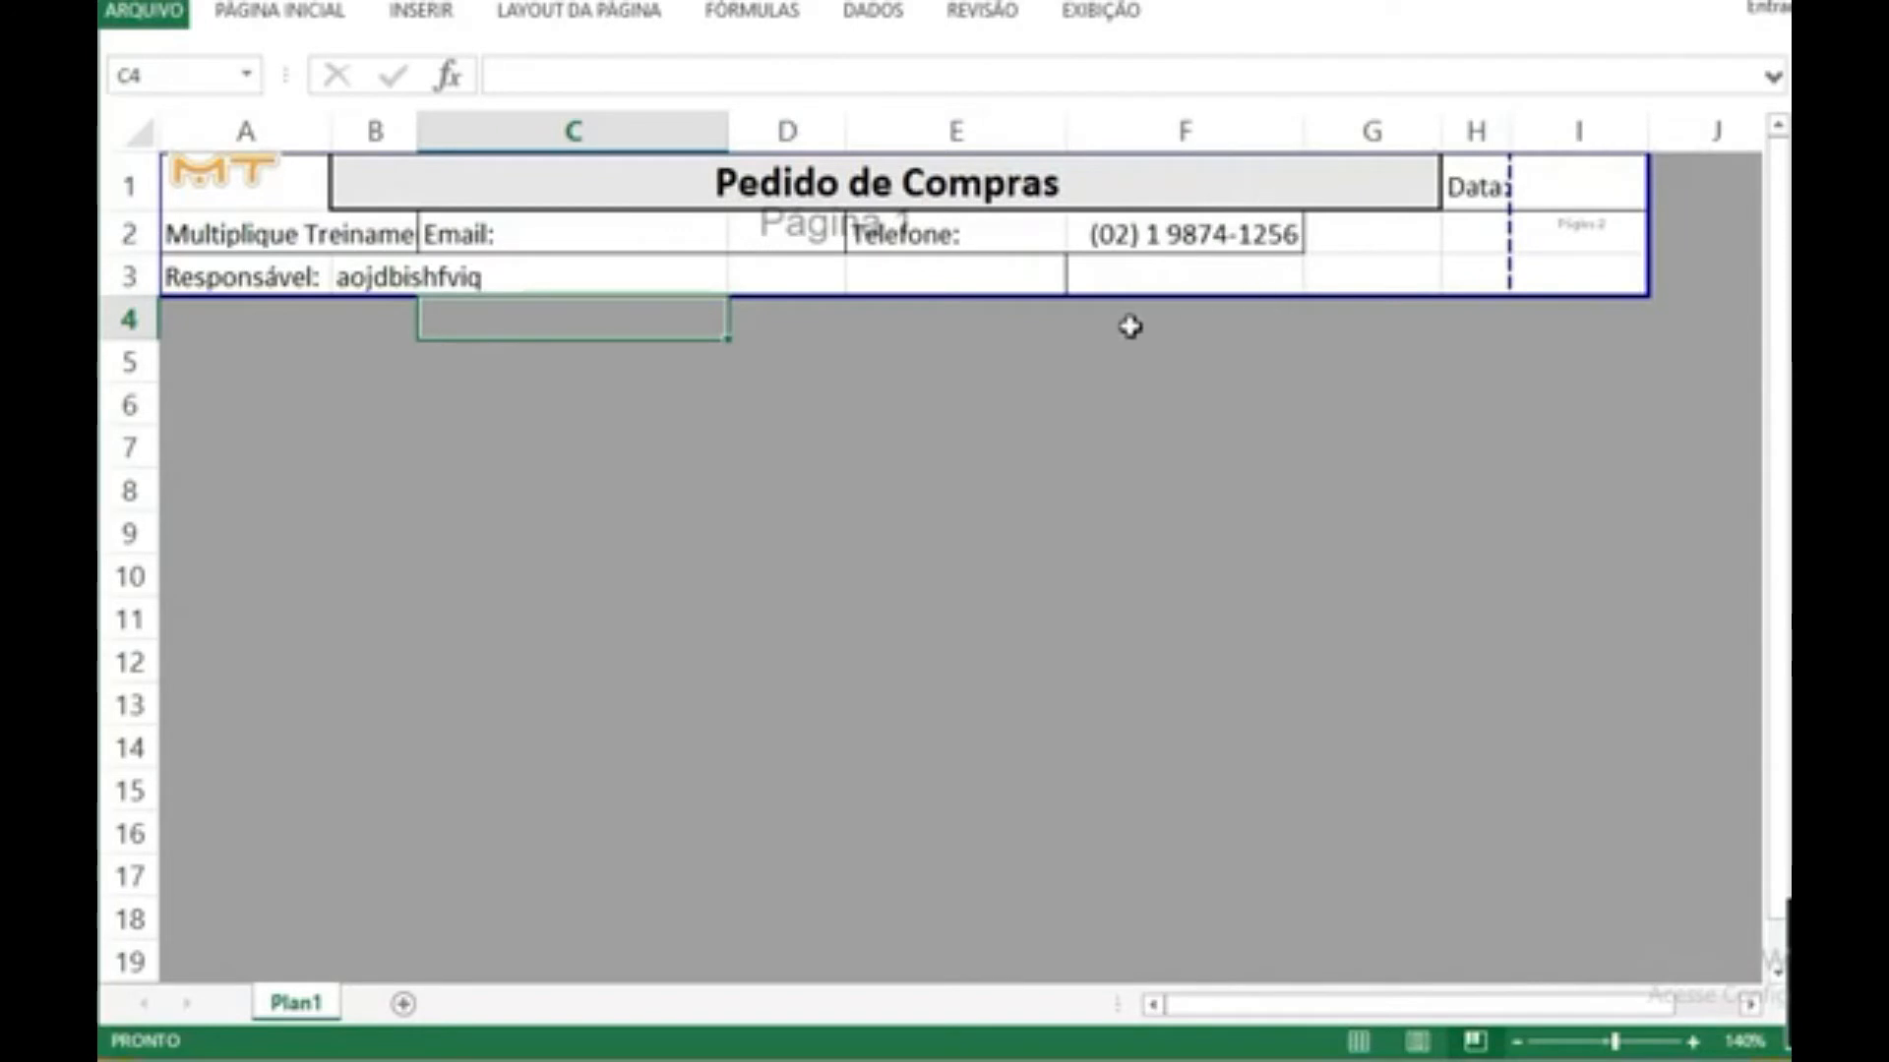
left_click_drag(1067, 119, 962, 110)
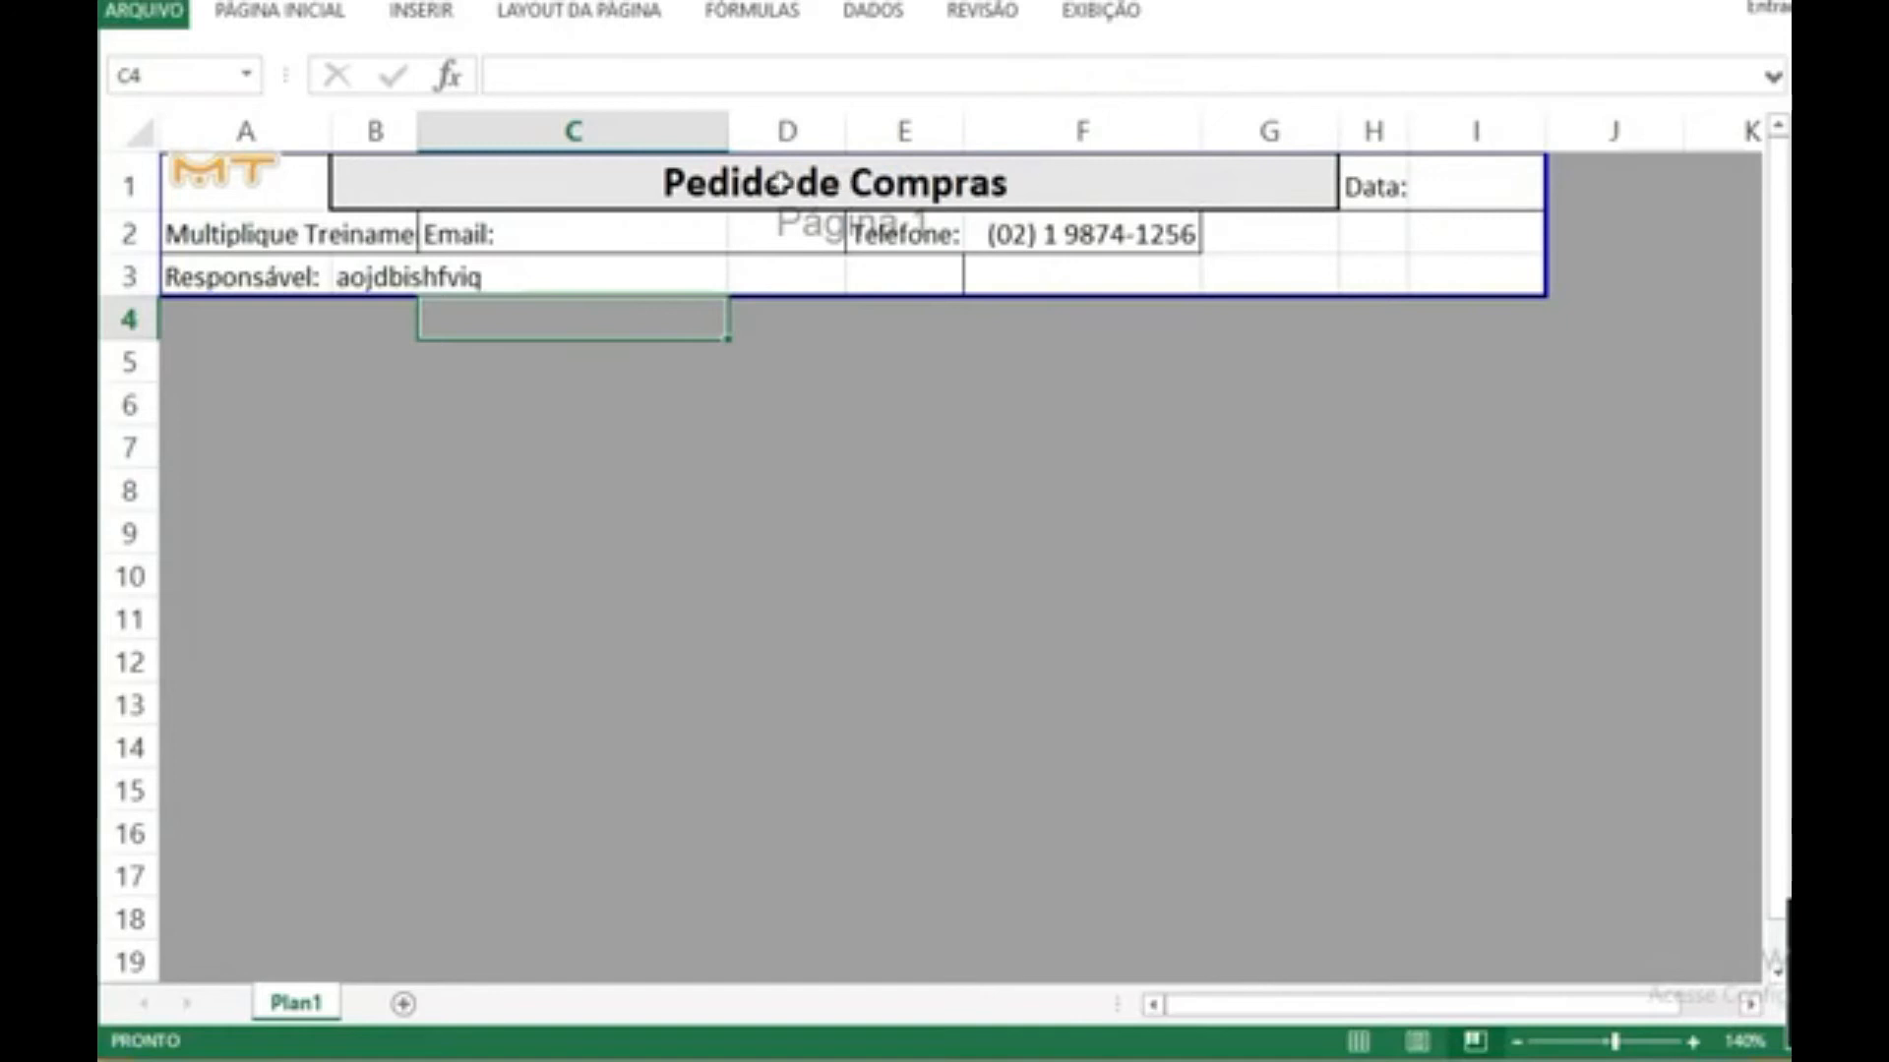
left_click_drag(726, 119, 501, 166)
left_click_drag(623, 130, 816, 147)
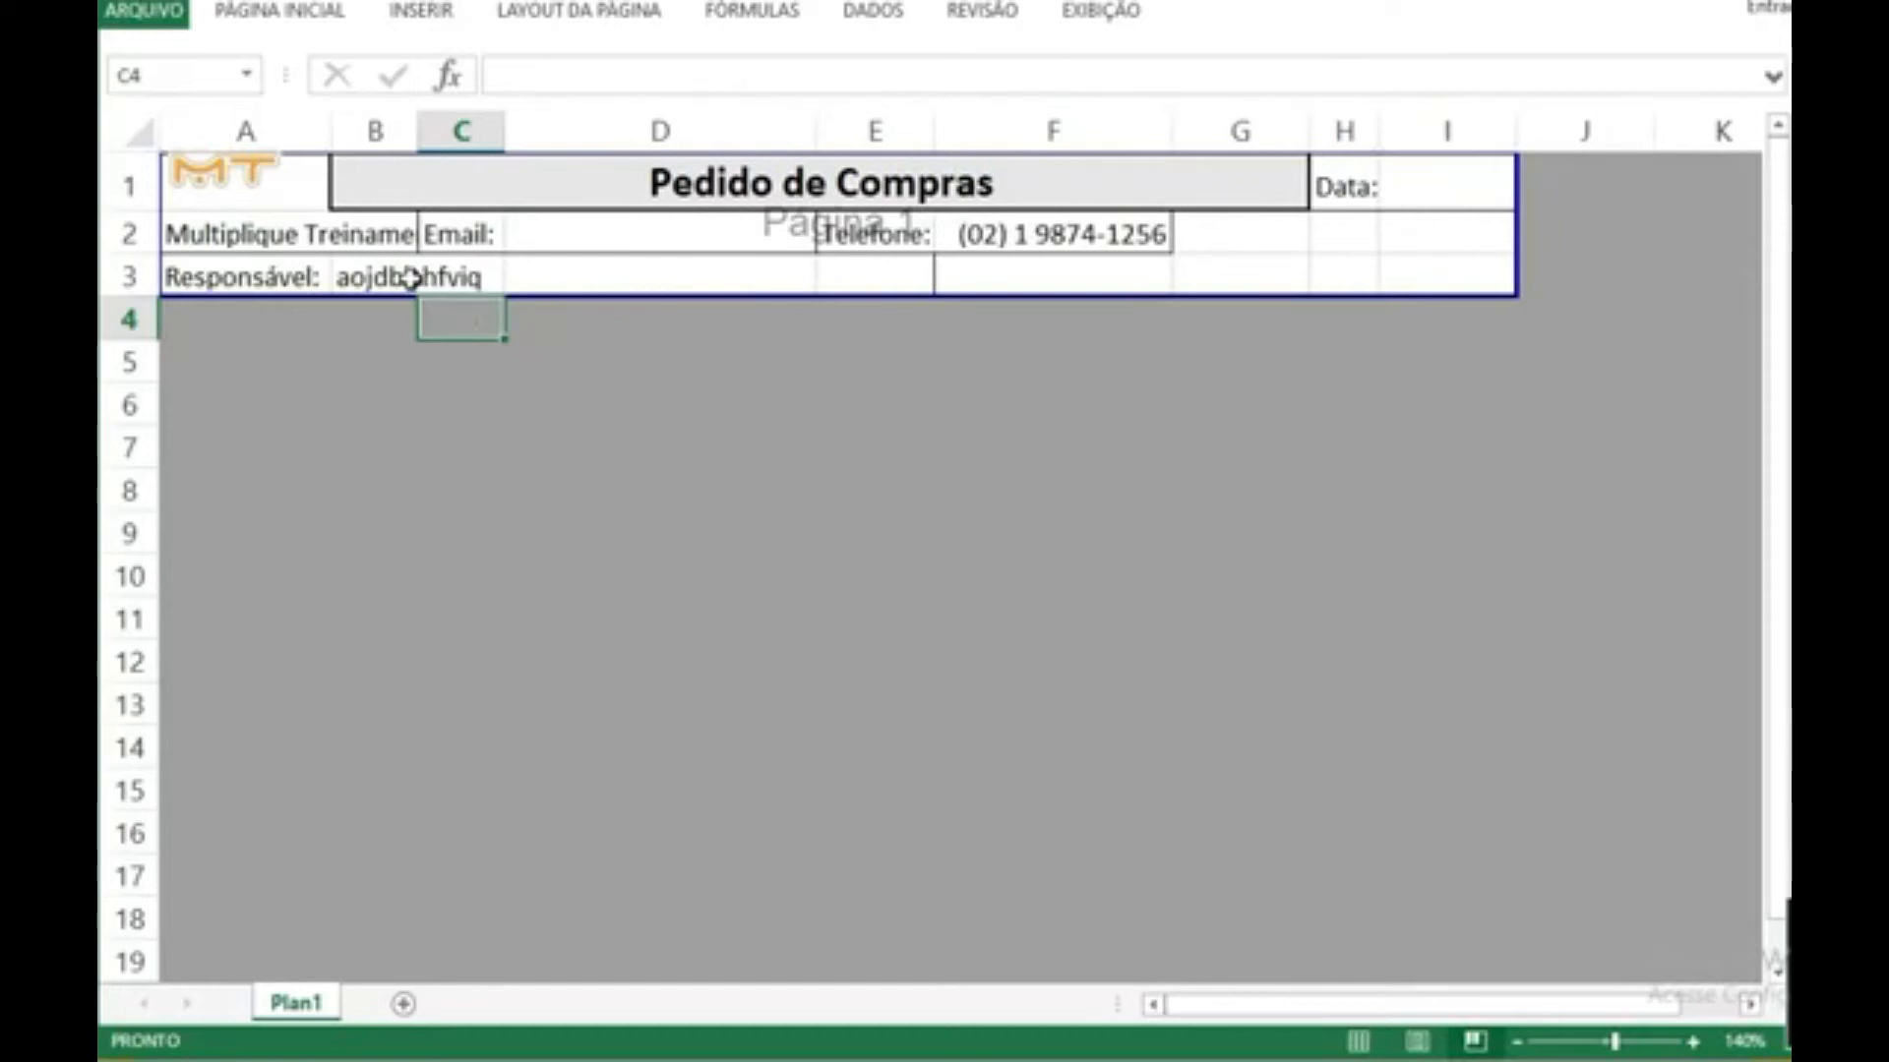
Step: Merge and center cells B3:E3 beside the "Responsável:" label
left_click_drag(411, 279, 645, 283)
left_click_drag(765, 282, 845, 366)
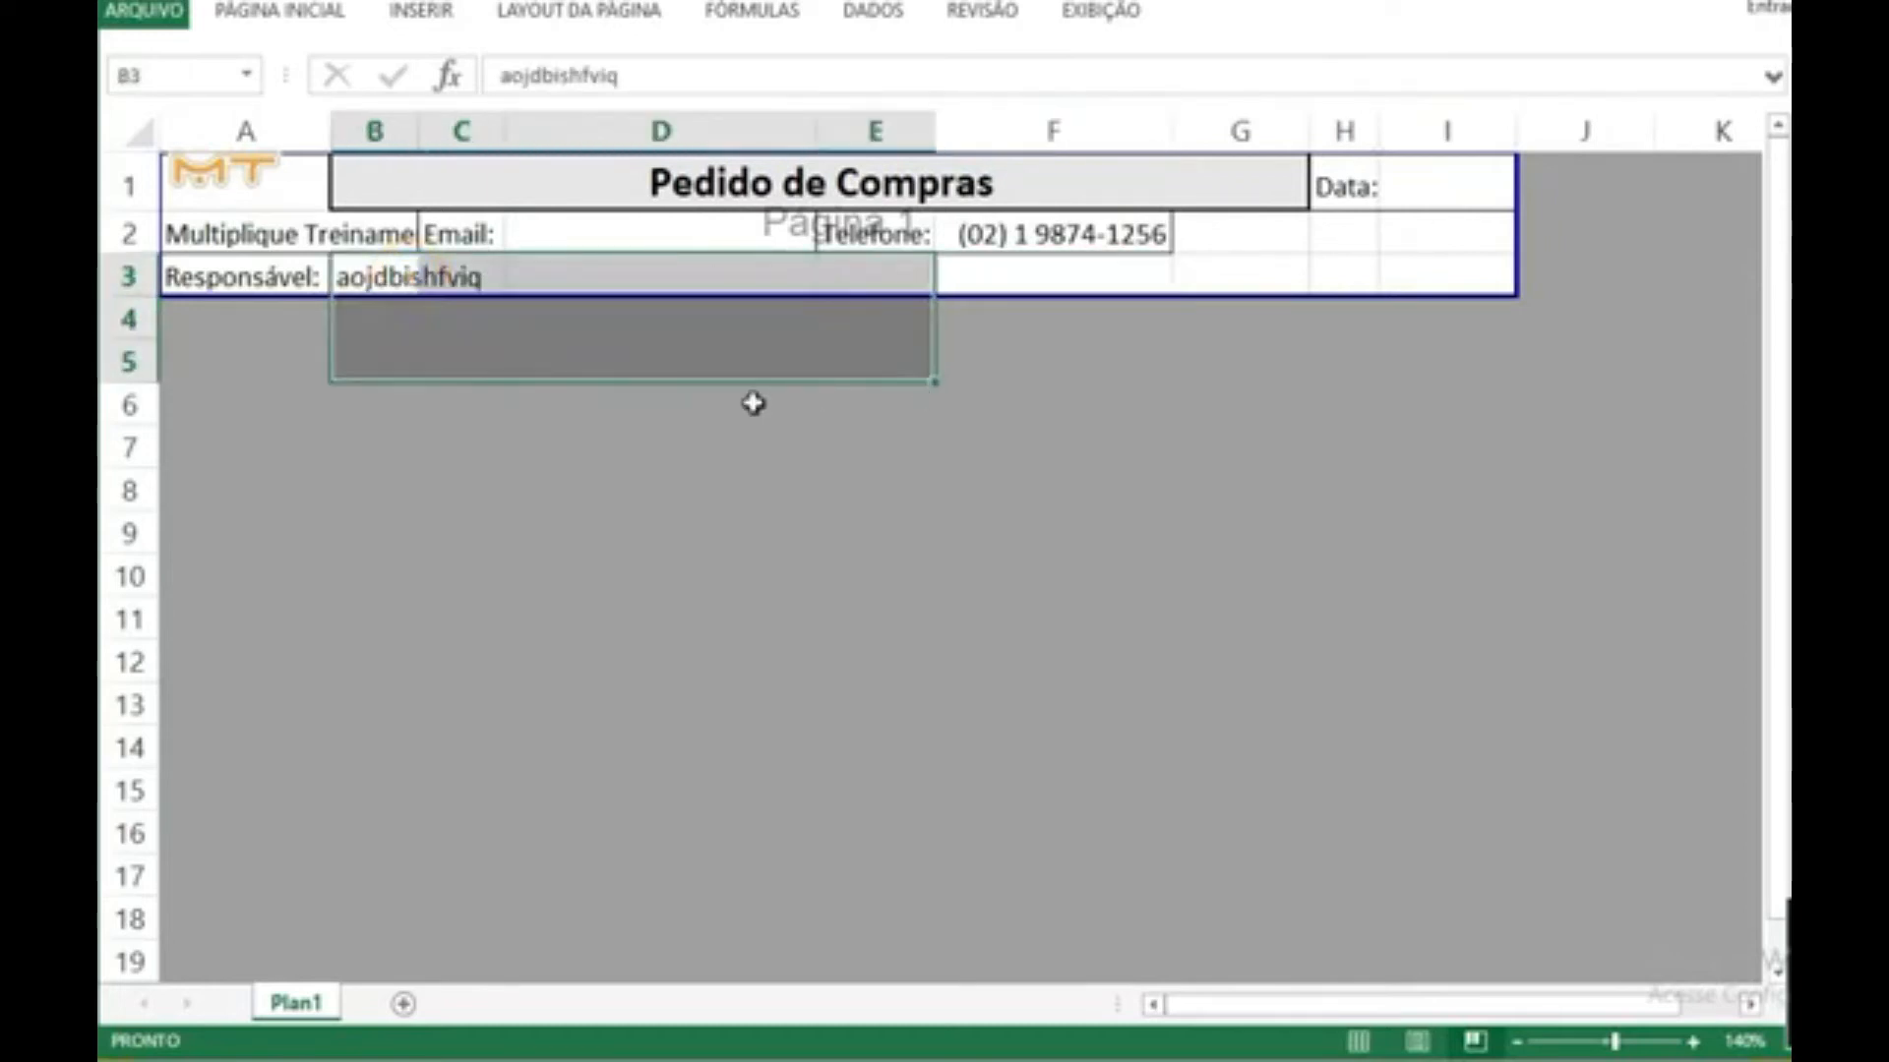
left_click(754, 405)
left_click_drag(888, 283, 337, 283)
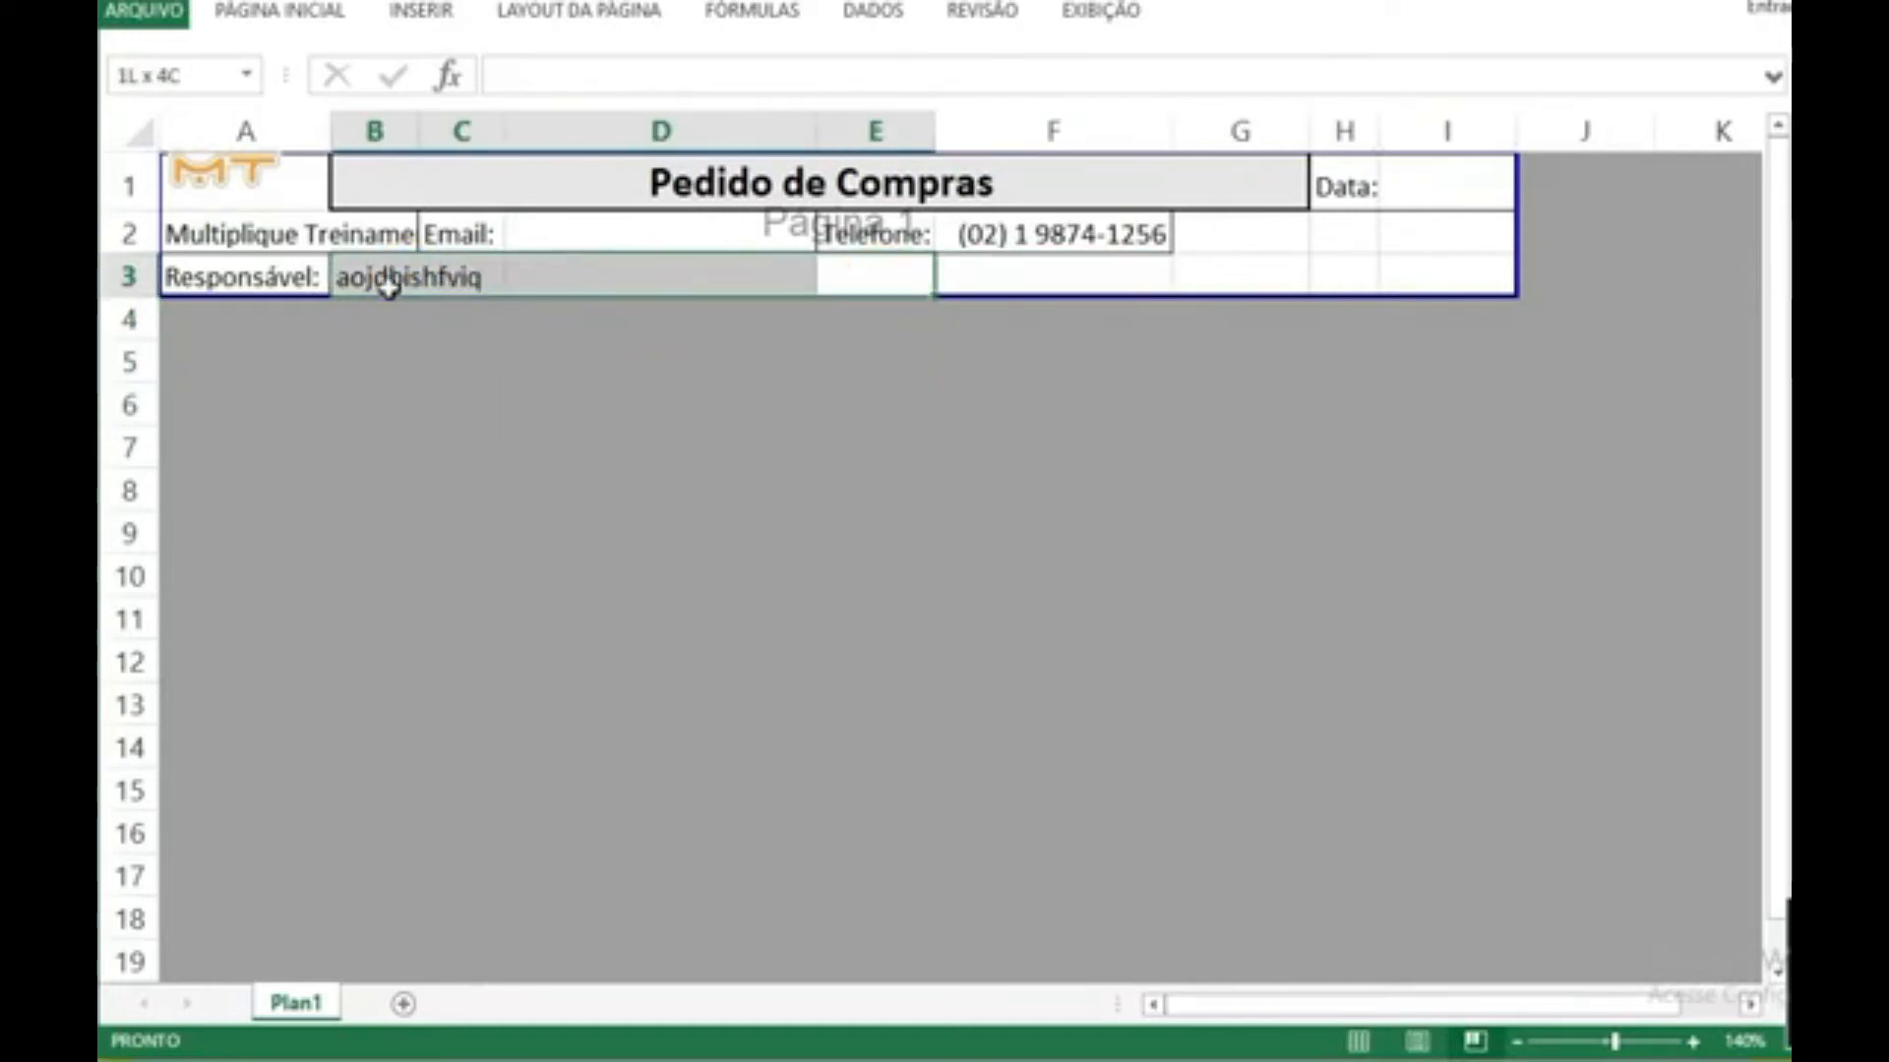
left_click(258, 13)
left_click(832, 118)
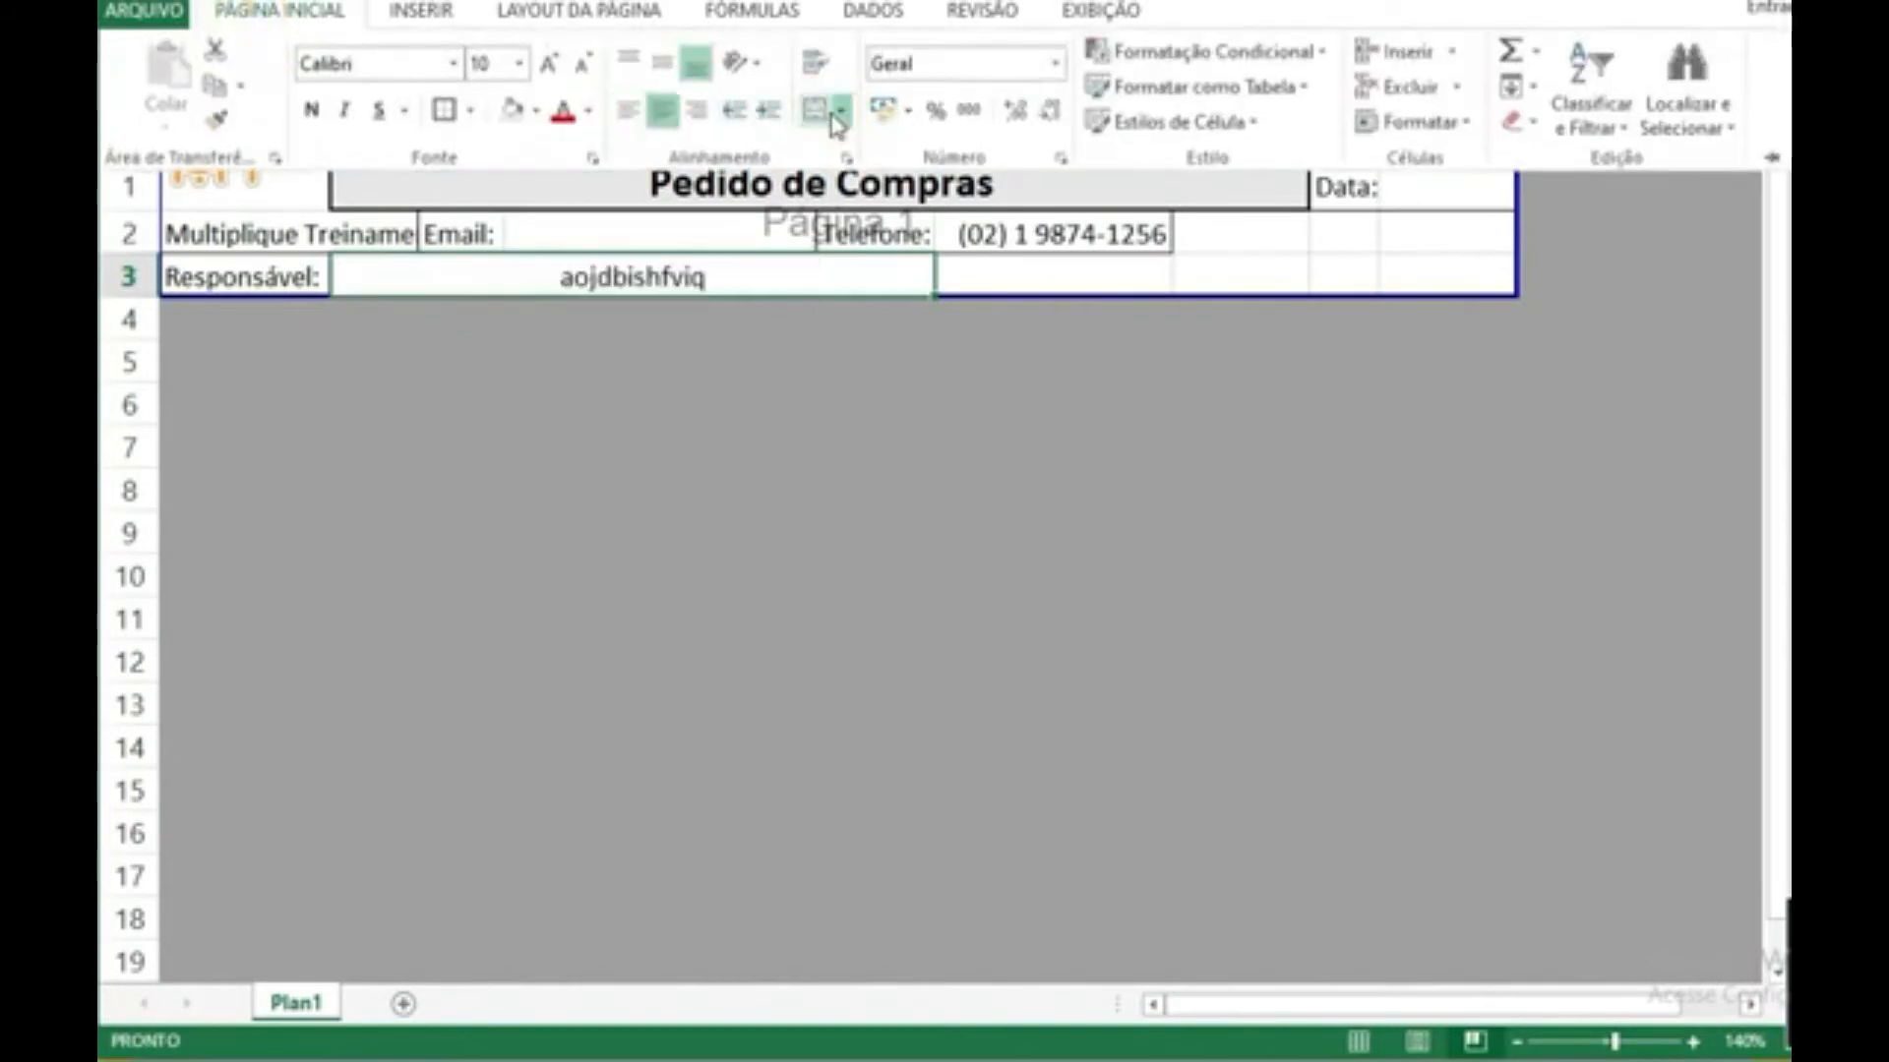
left_click(629, 402)
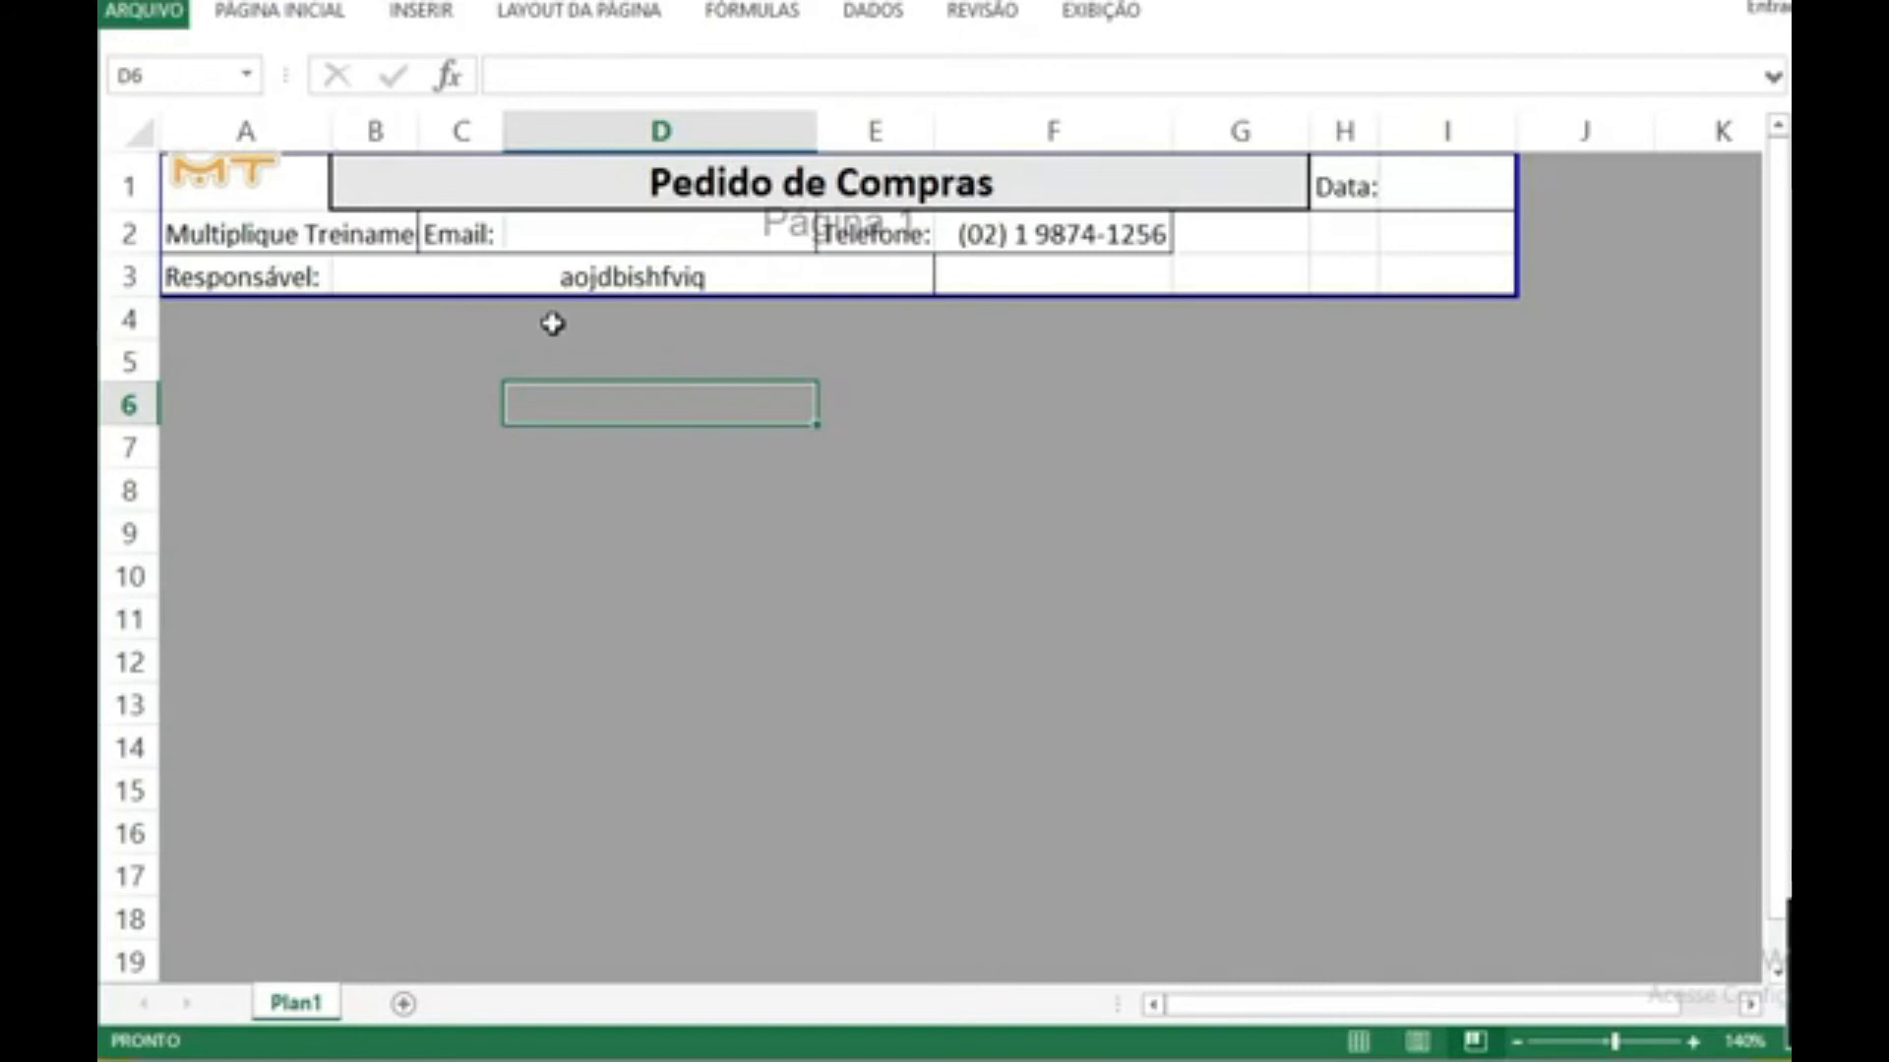
Step: Return the sheet to Normal view and check the custom page margin settings without changing them
left_click(1101, 10)
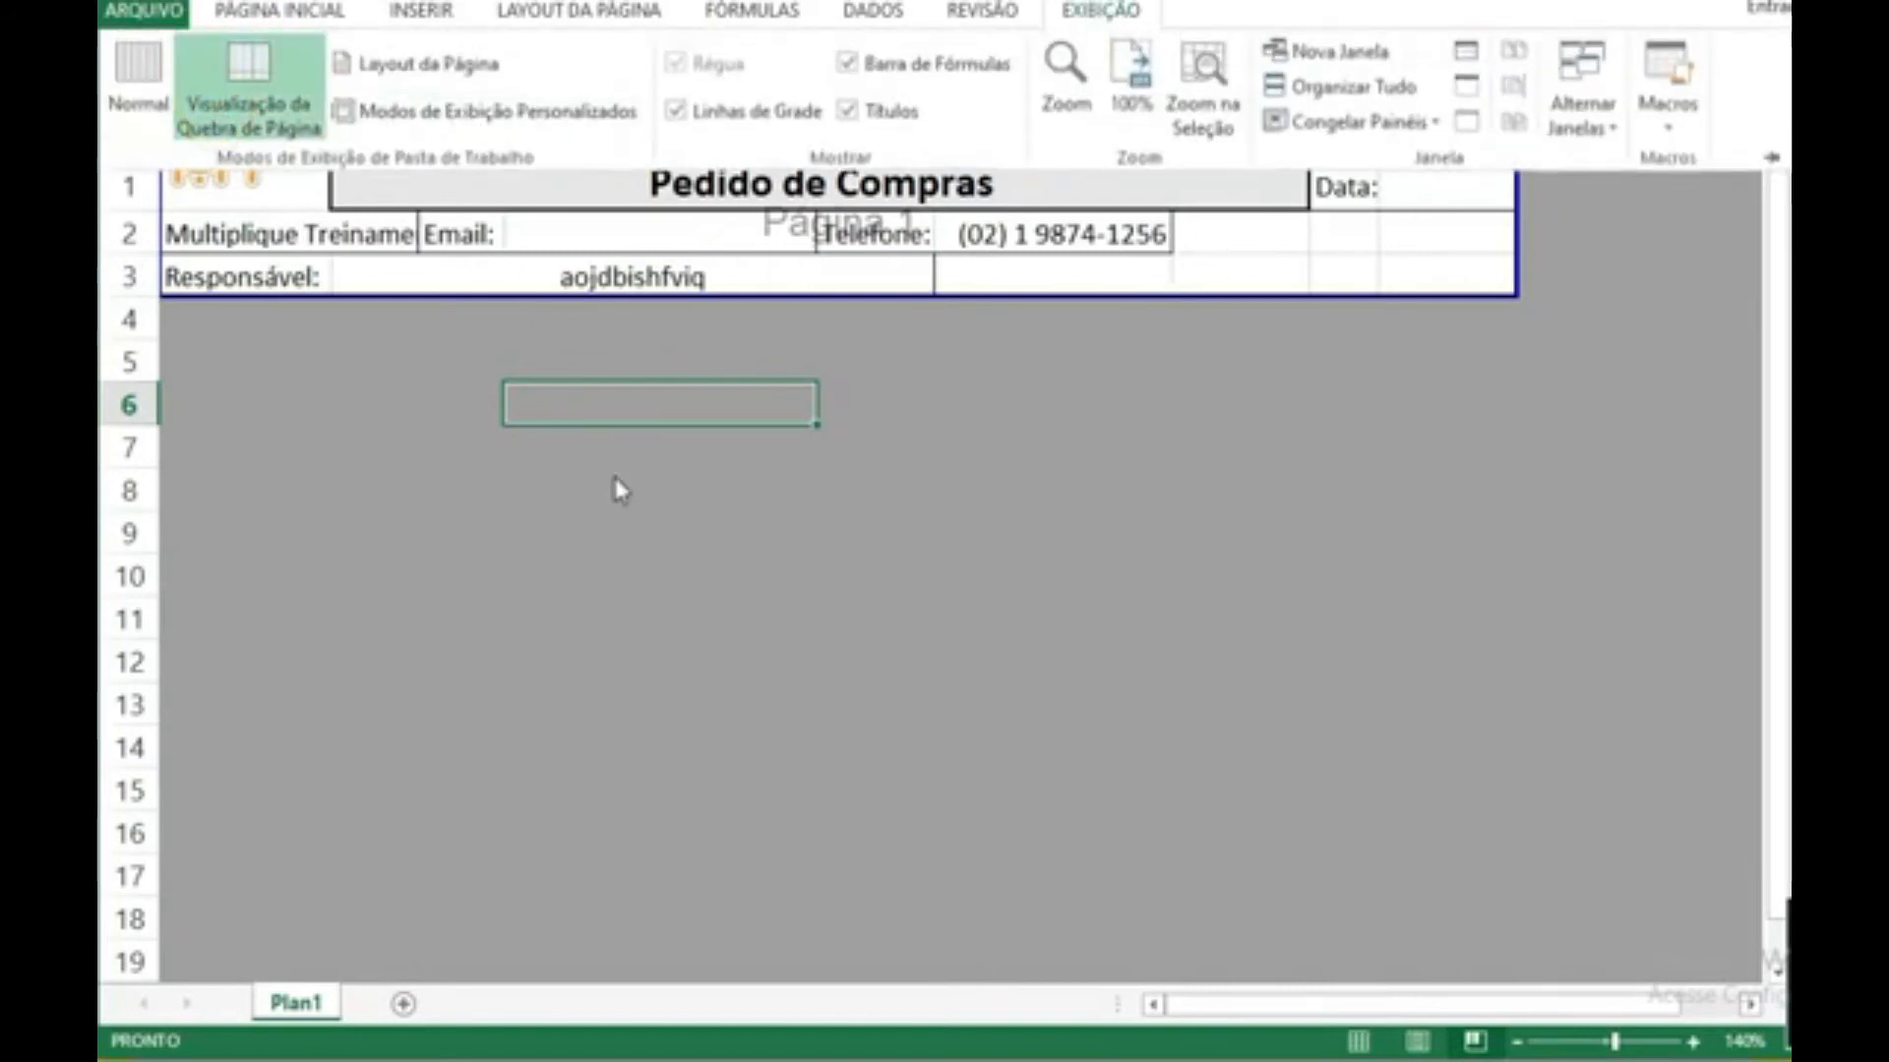
left_click(143, 98)
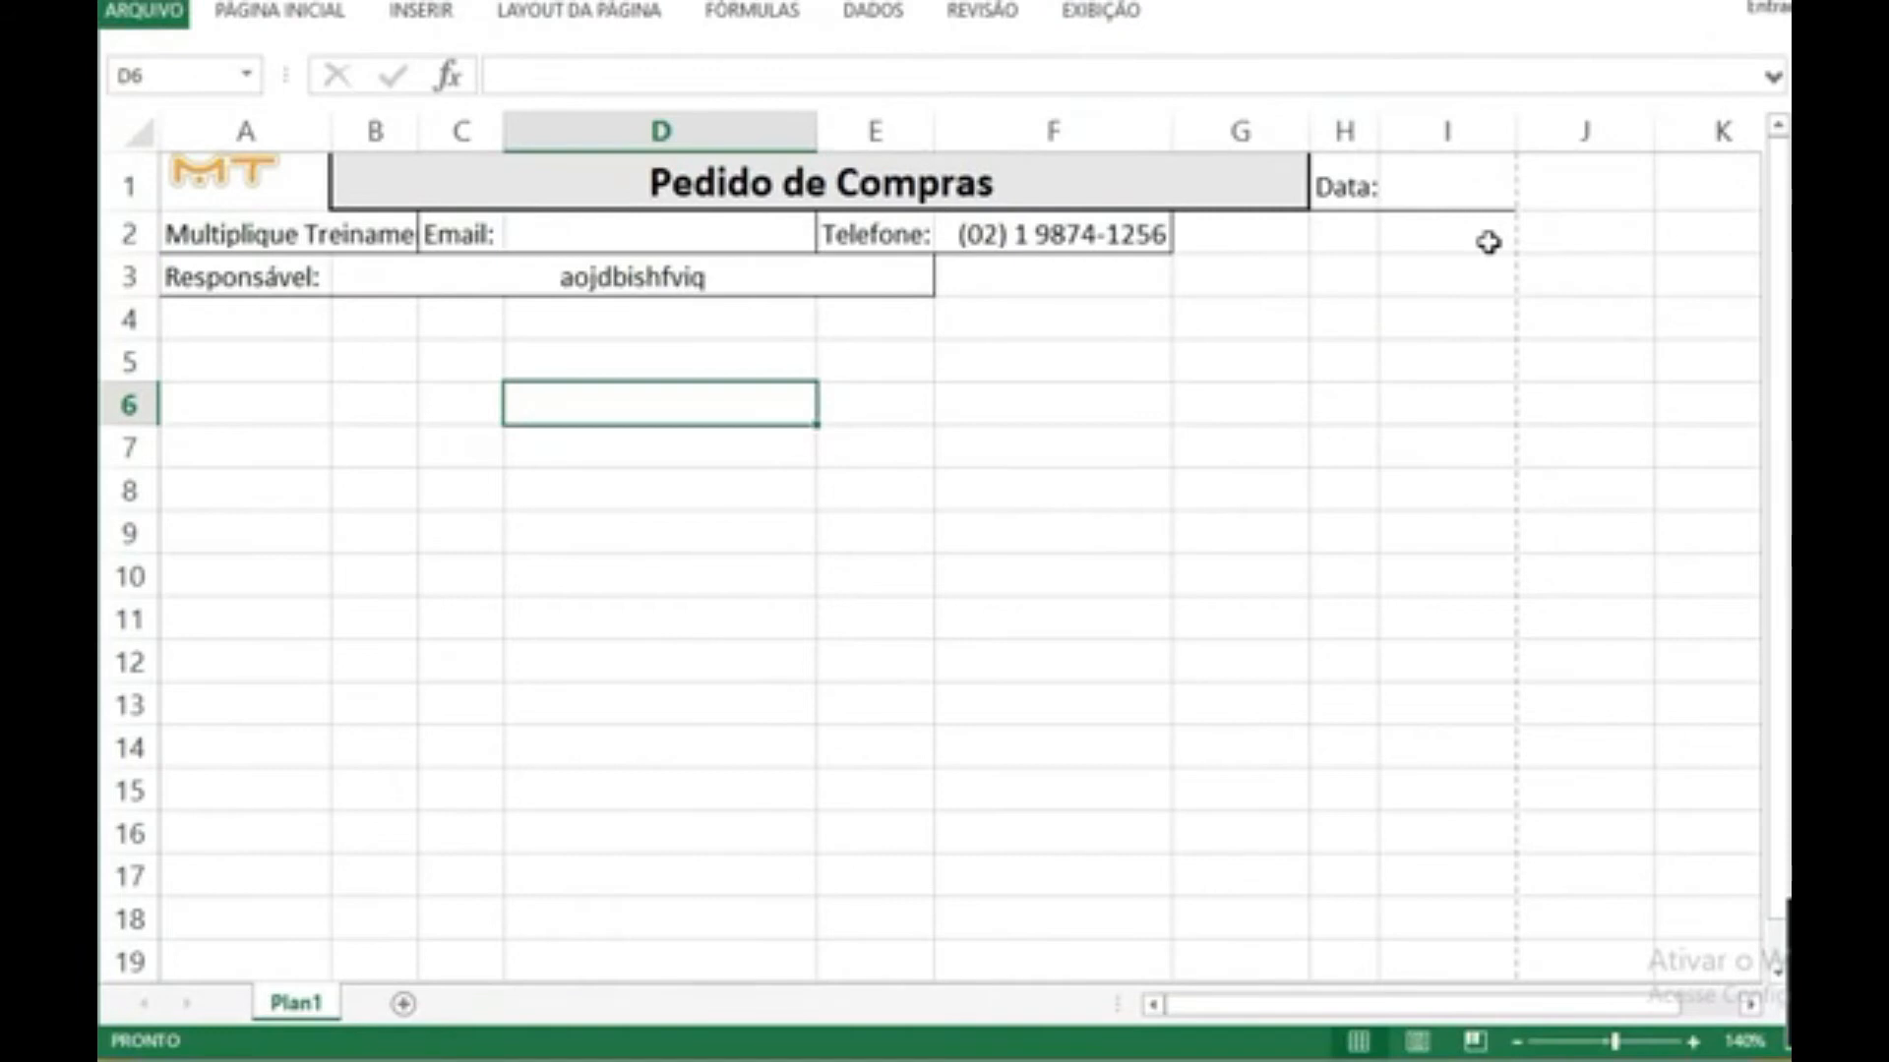
left_click(551, 22)
left_click(347, 133)
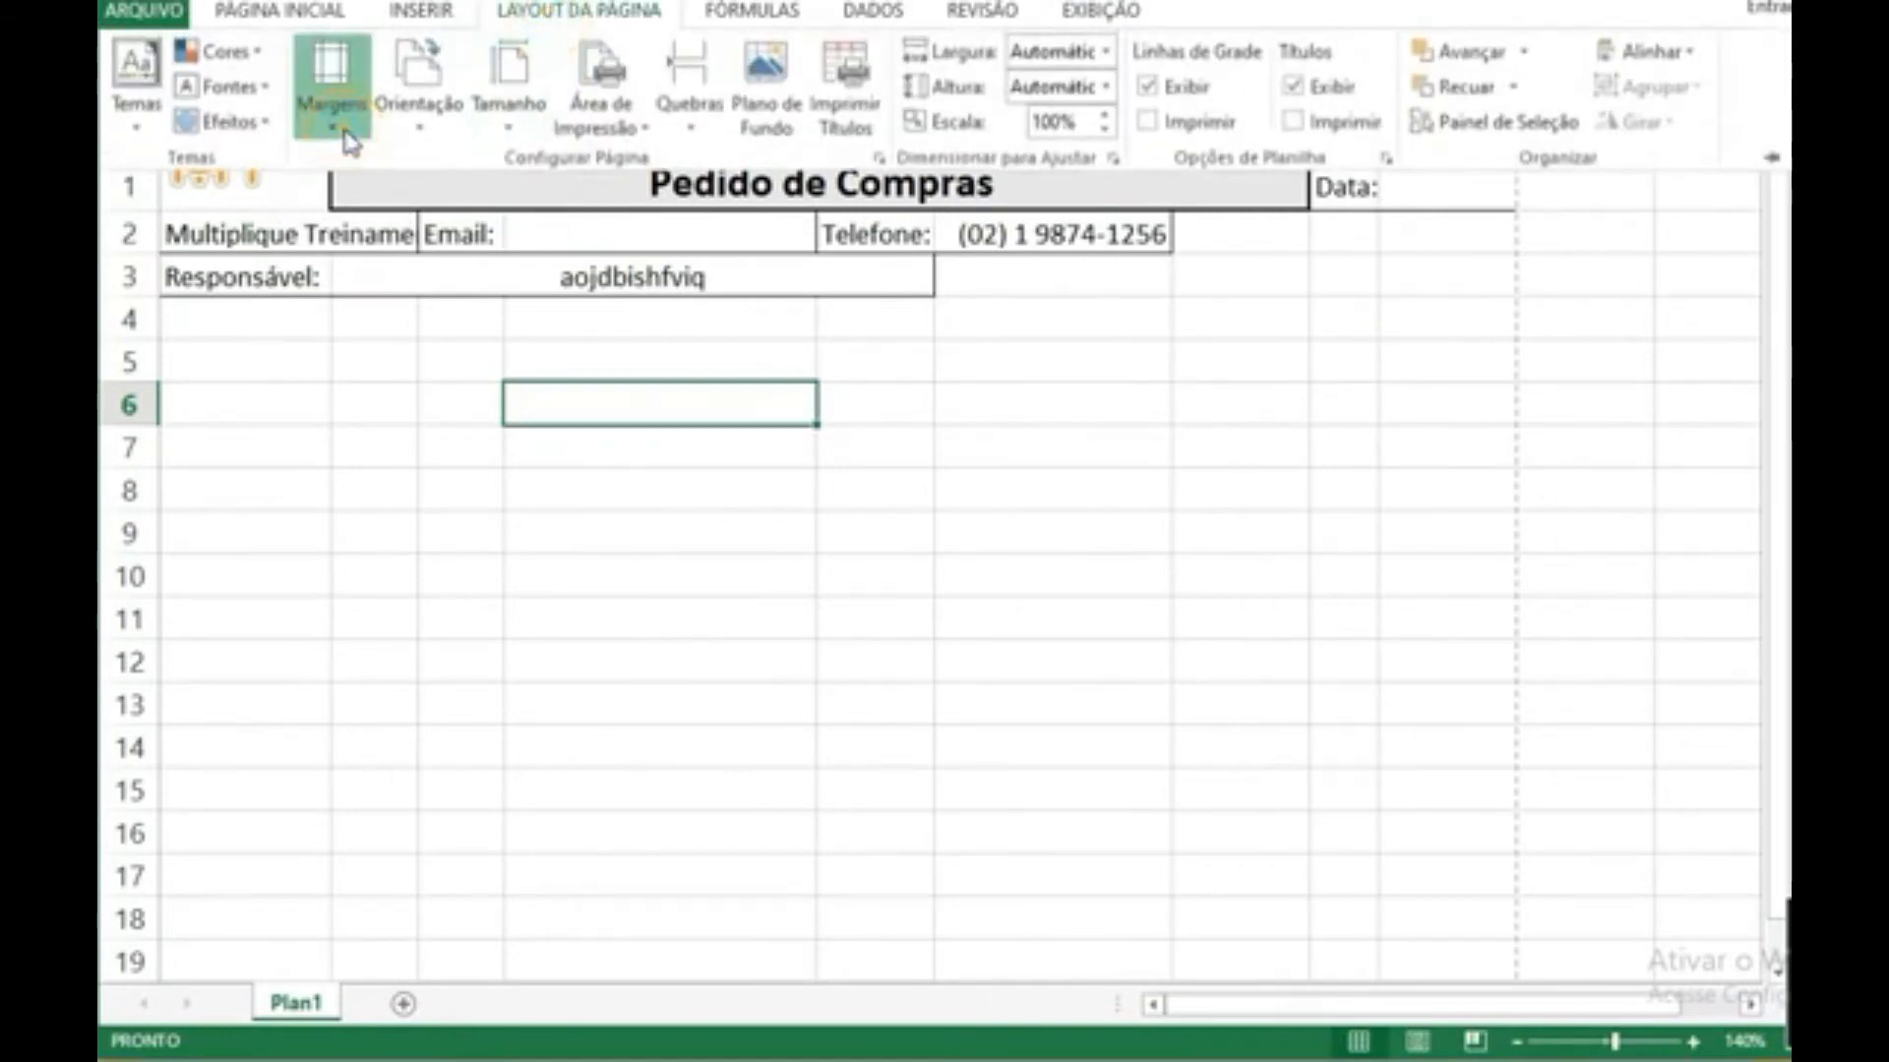
left_click(495, 739)
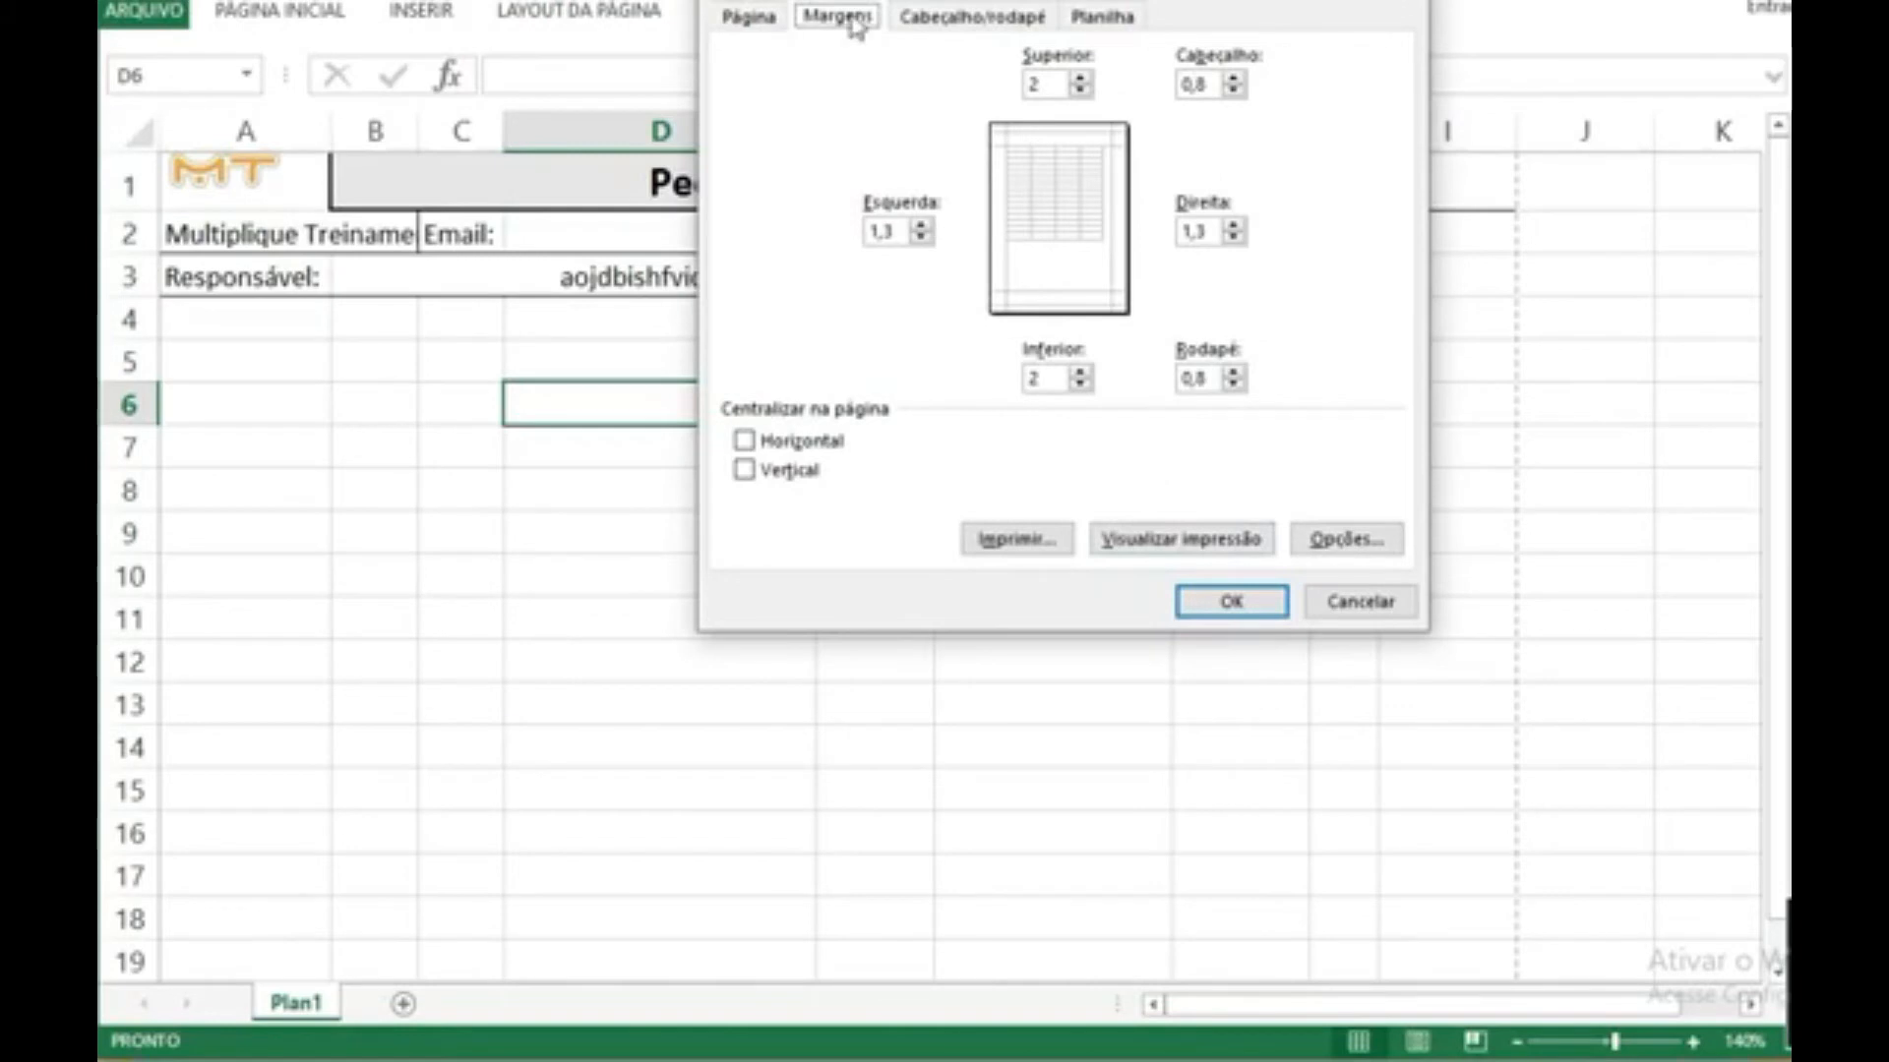
left_click(1328, 608)
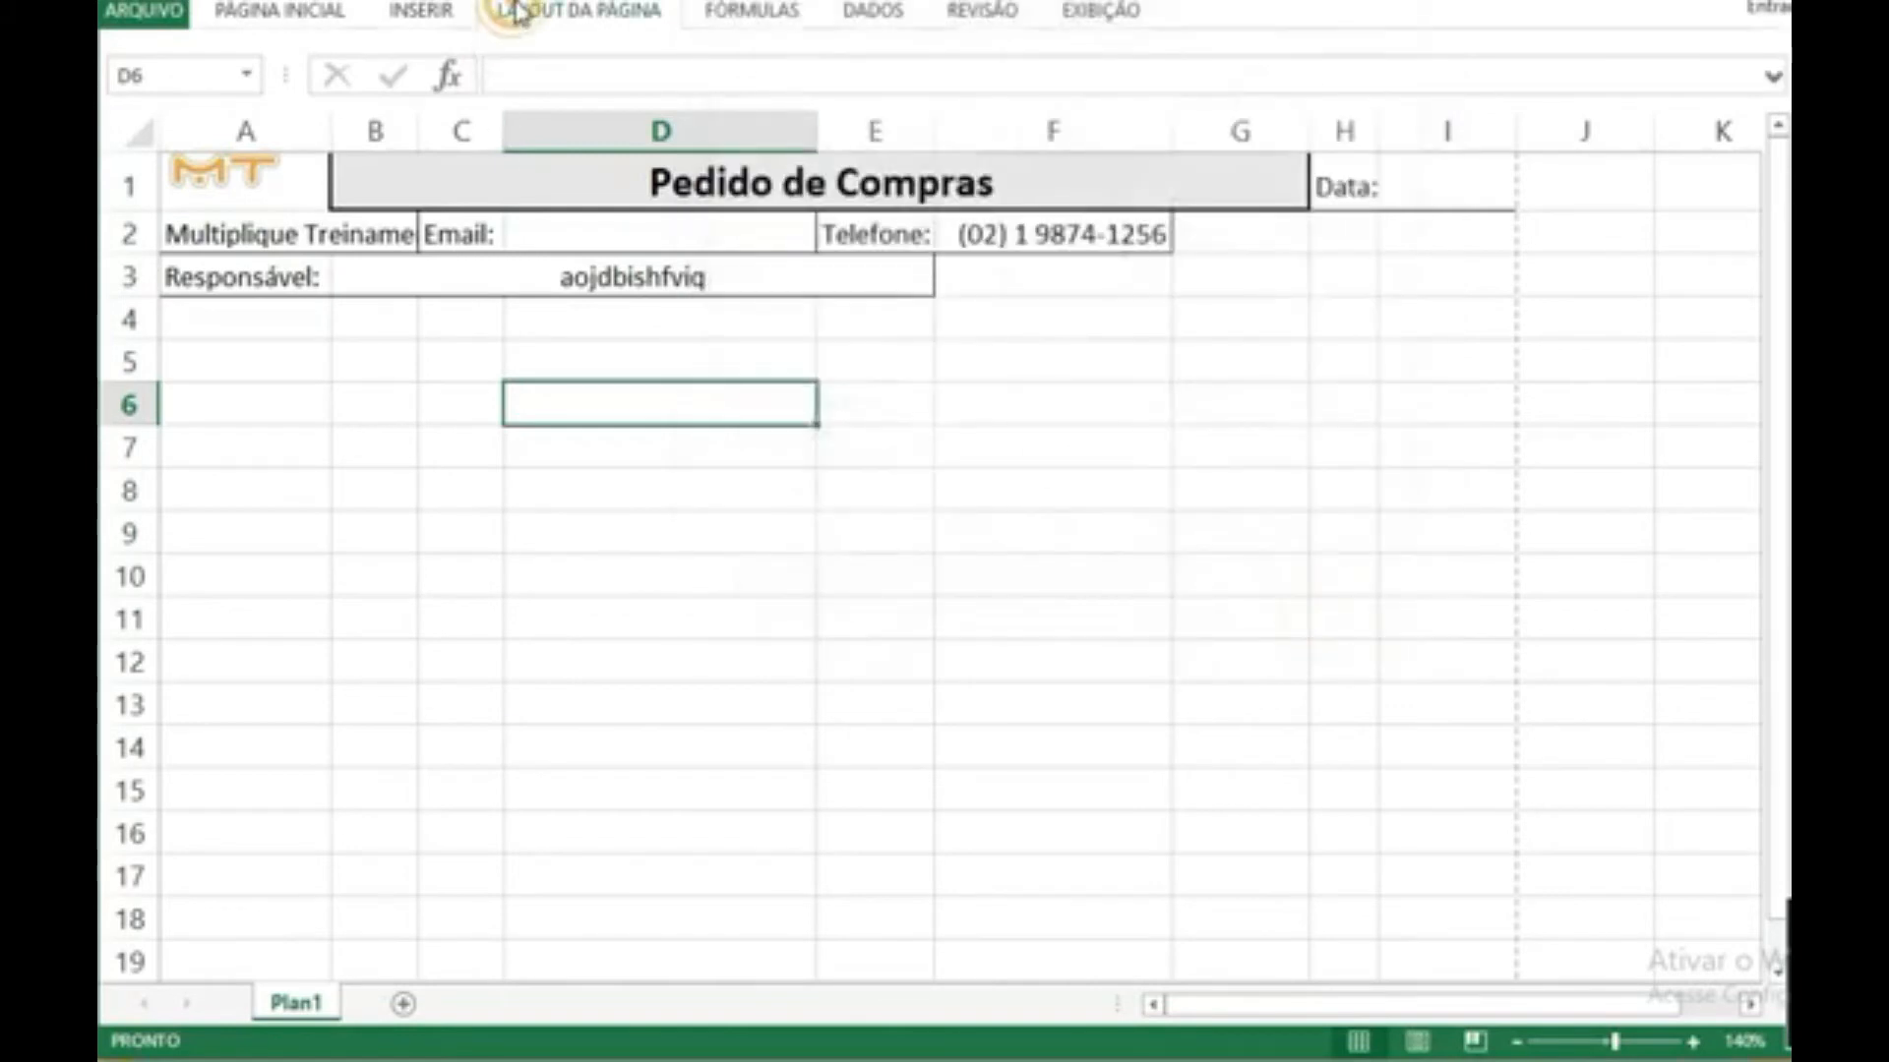
Step: Set the page margins to the Estreita preset
left_click(512, 12)
left_click(333, 86)
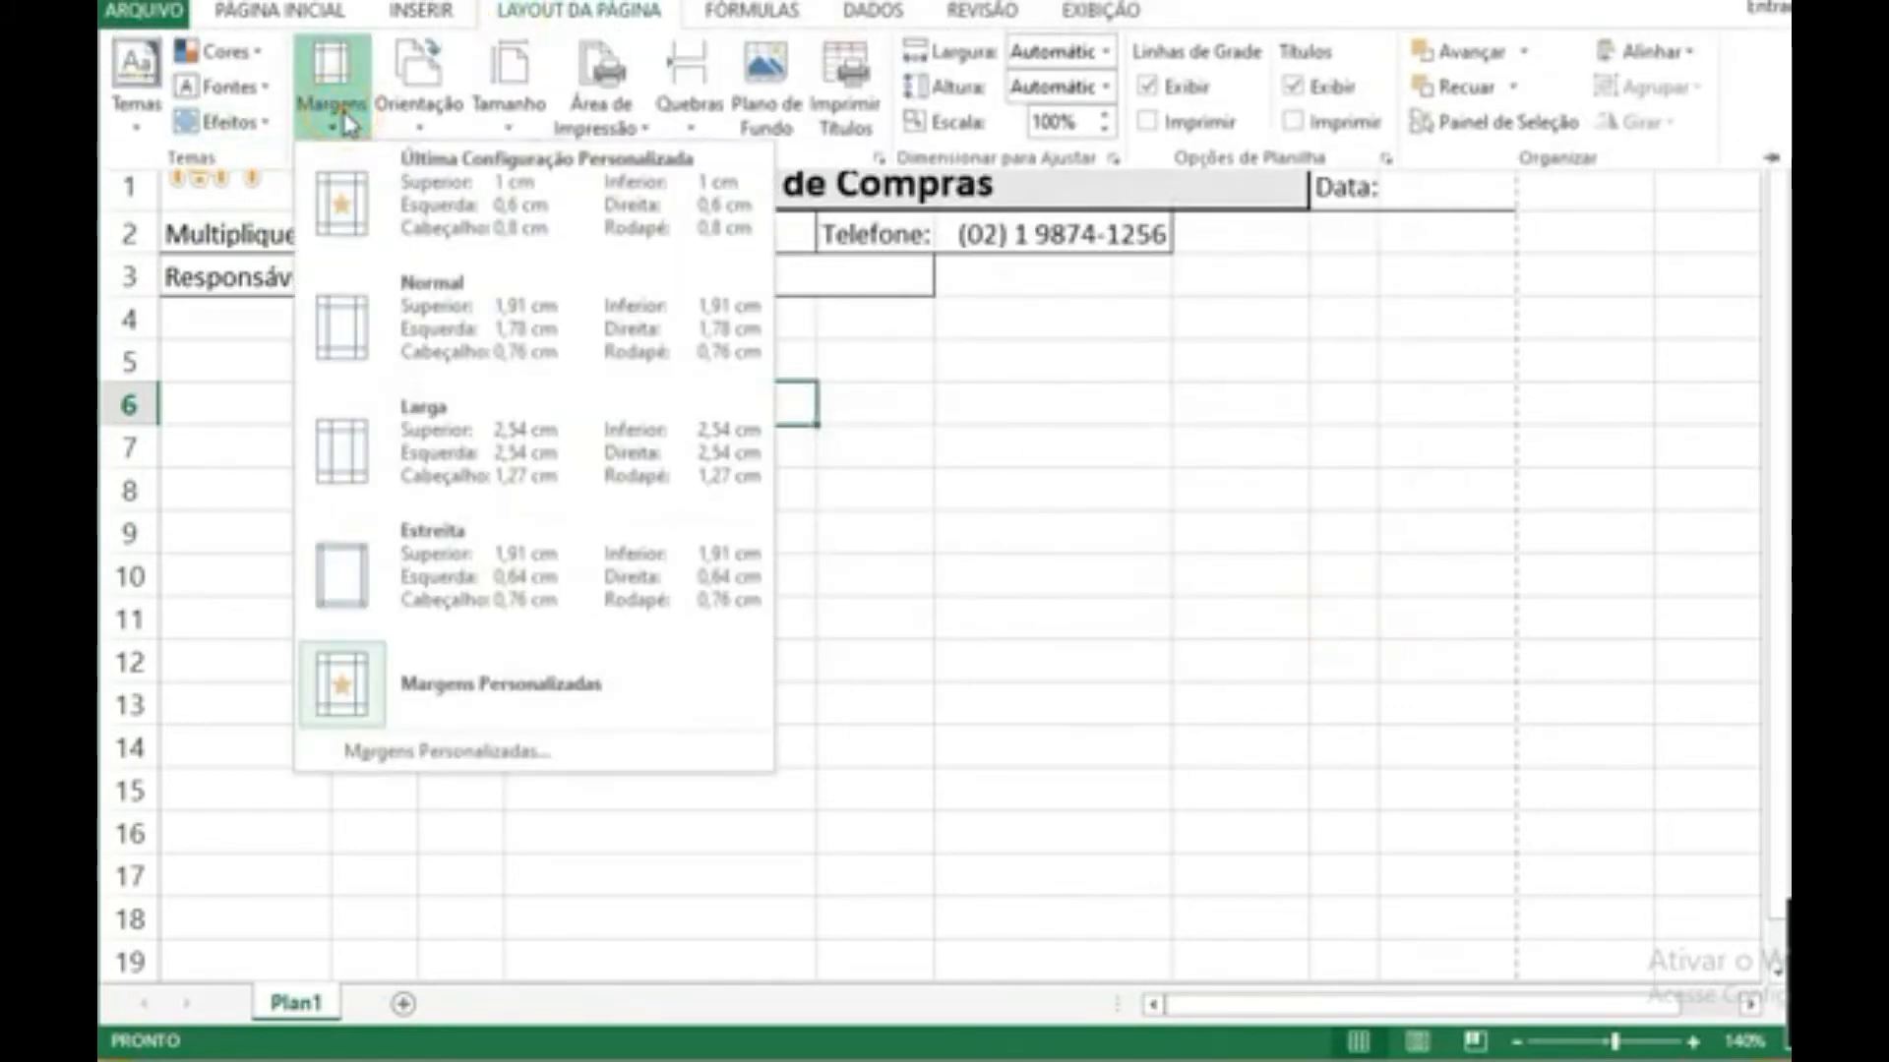
left_click(440, 607)
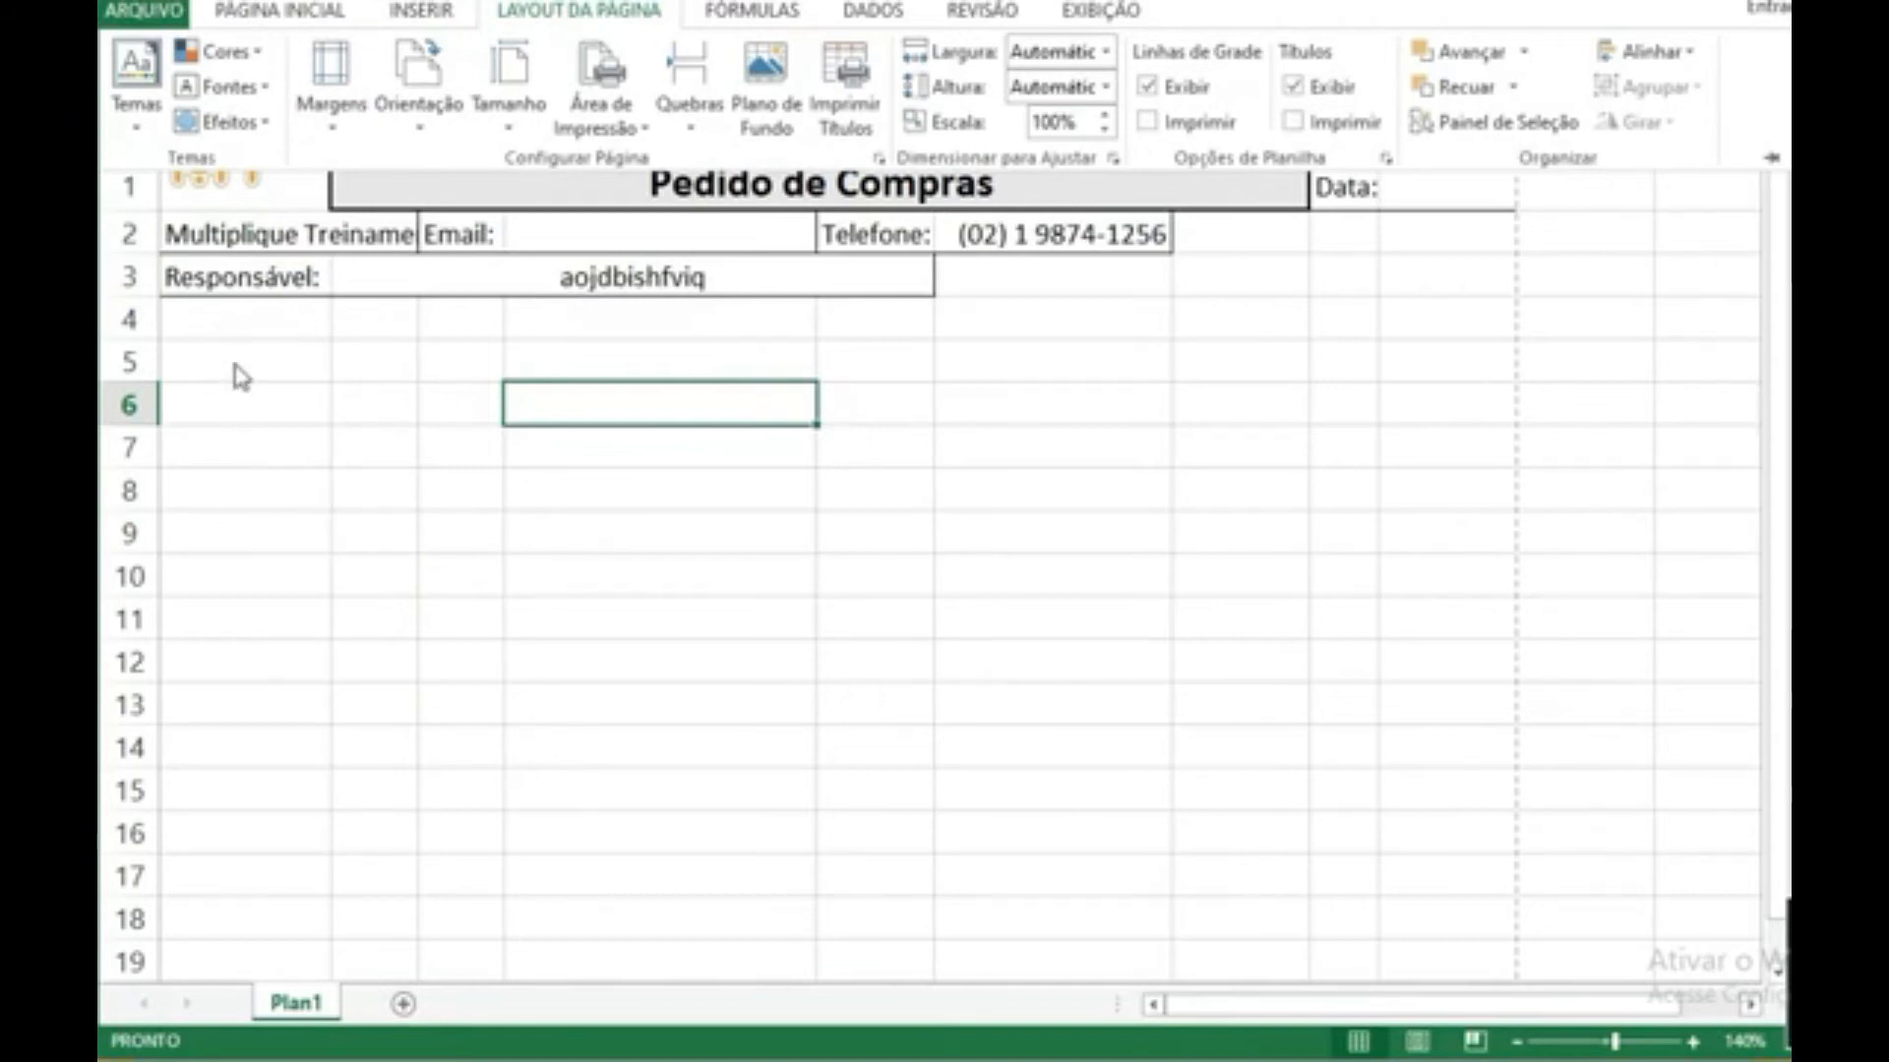
left_click(140, 339)
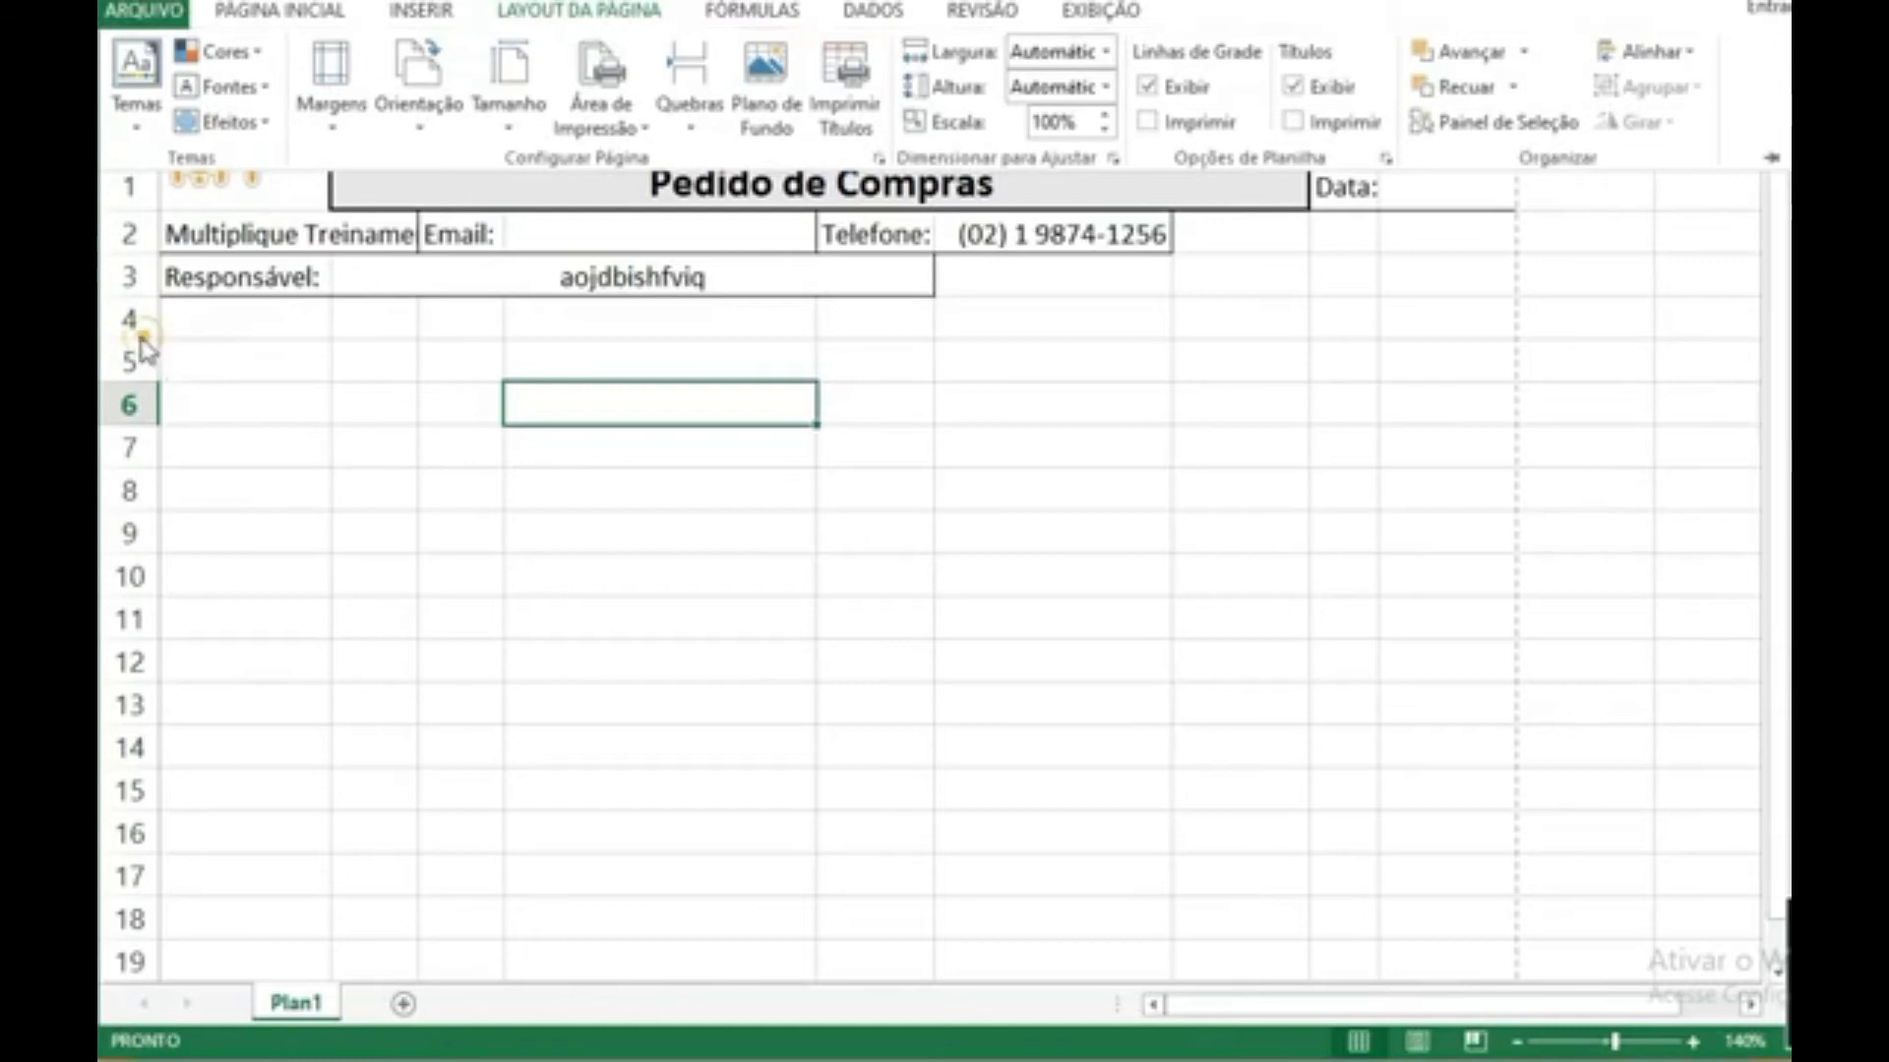
left_click_drag(140, 338, 140, 382)
key("ctrl+z")
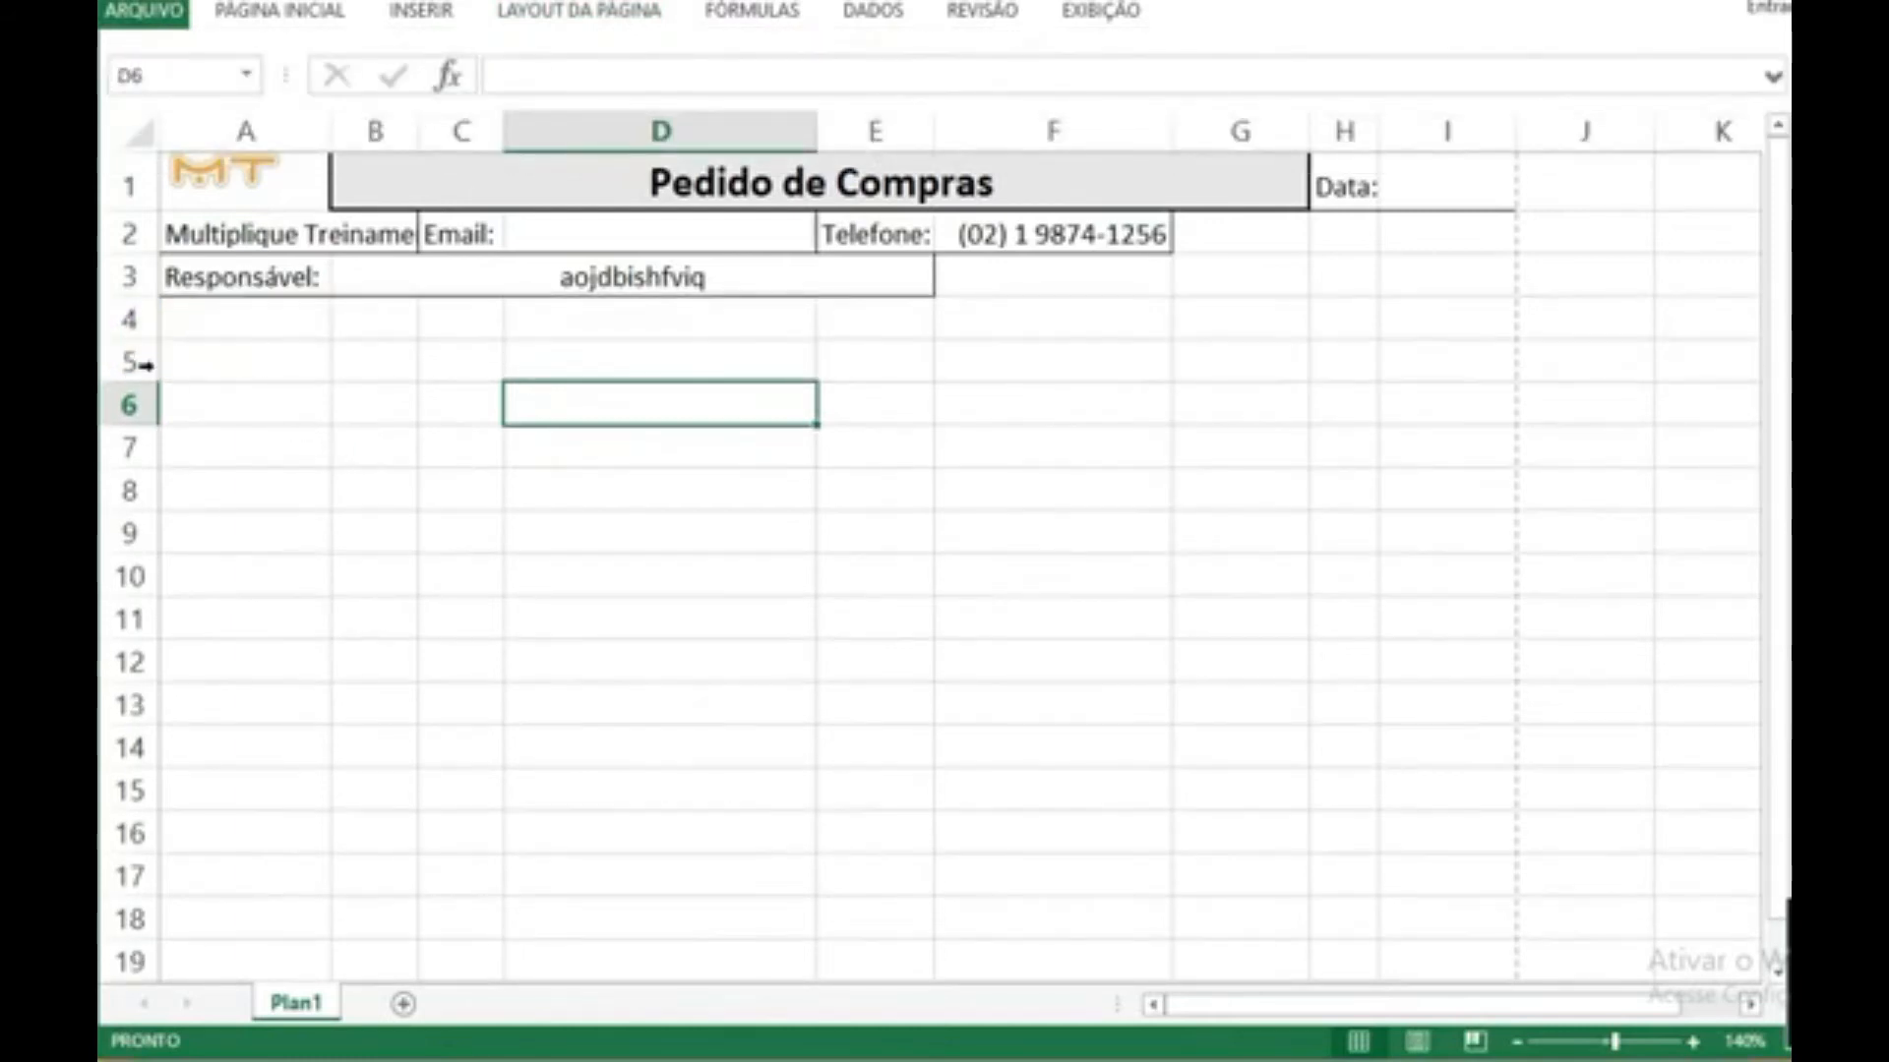
Step: Enter the heading "Descrição do Produto" in cell A6
left_click(177, 395)
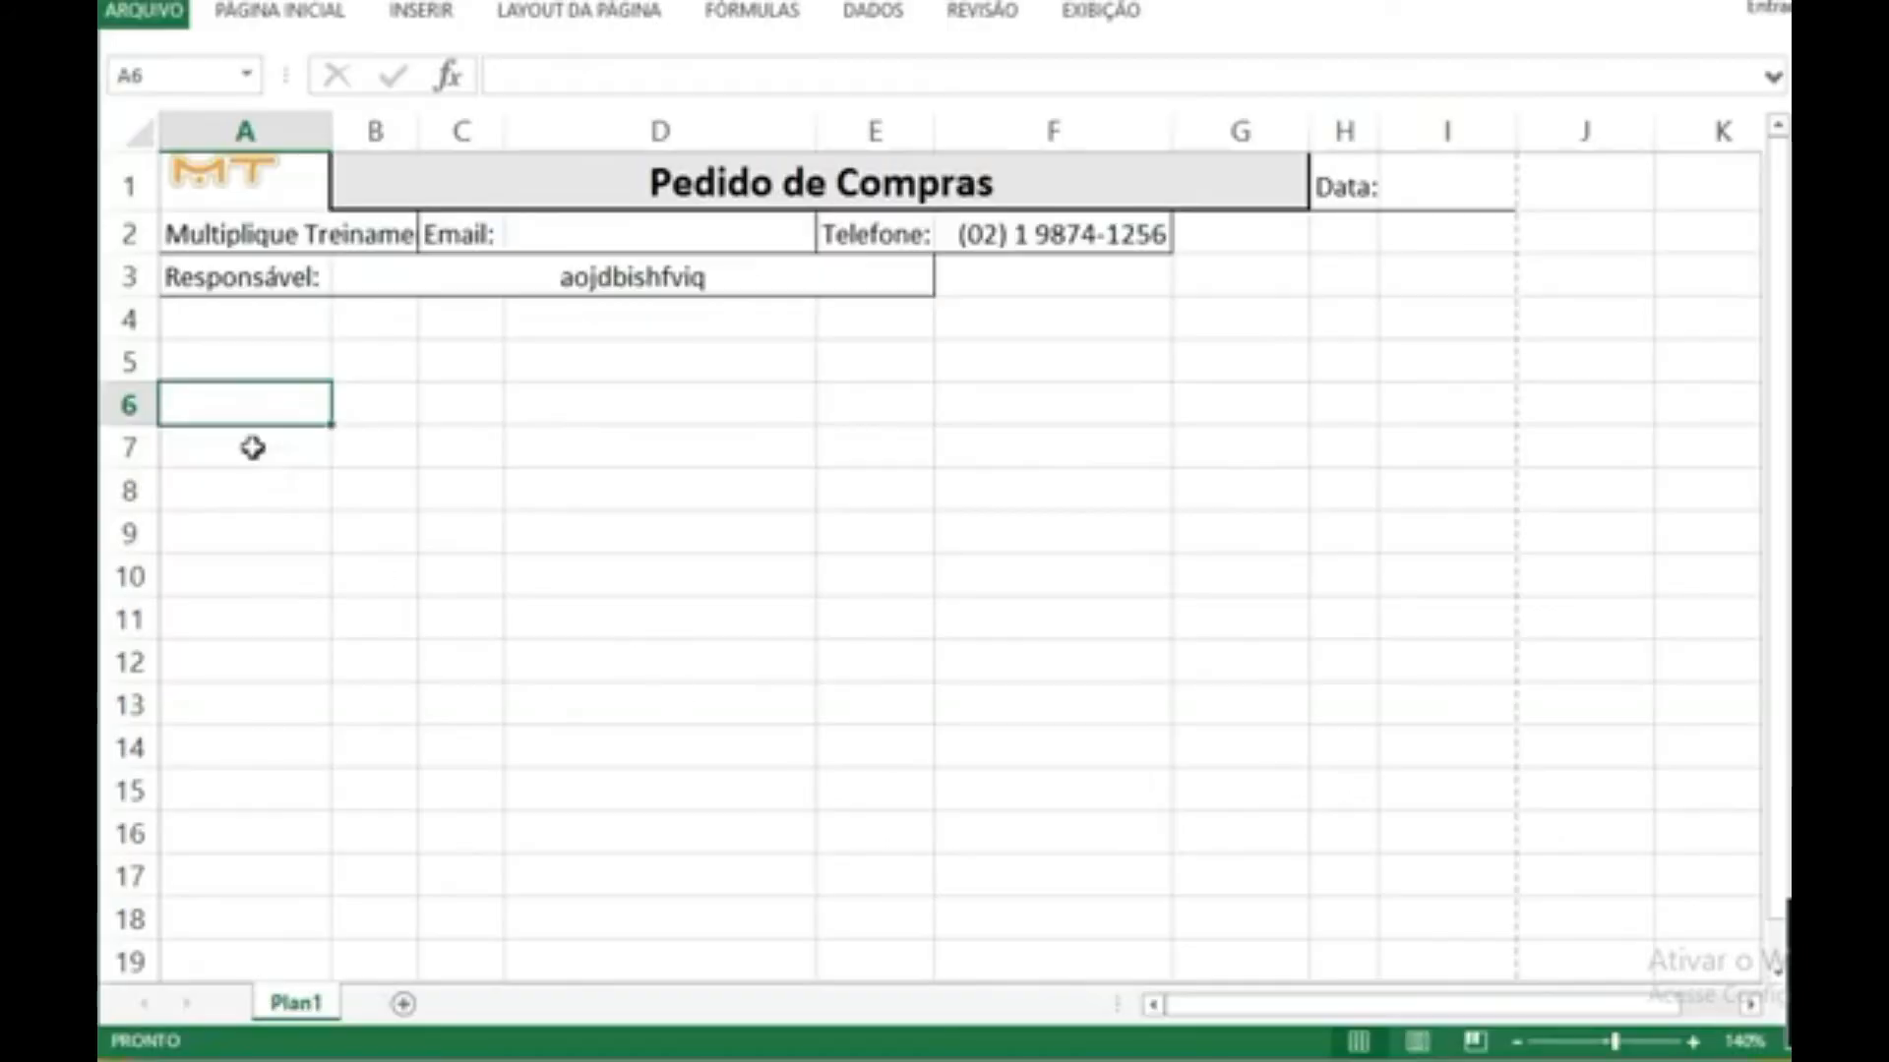
type("Descrição")
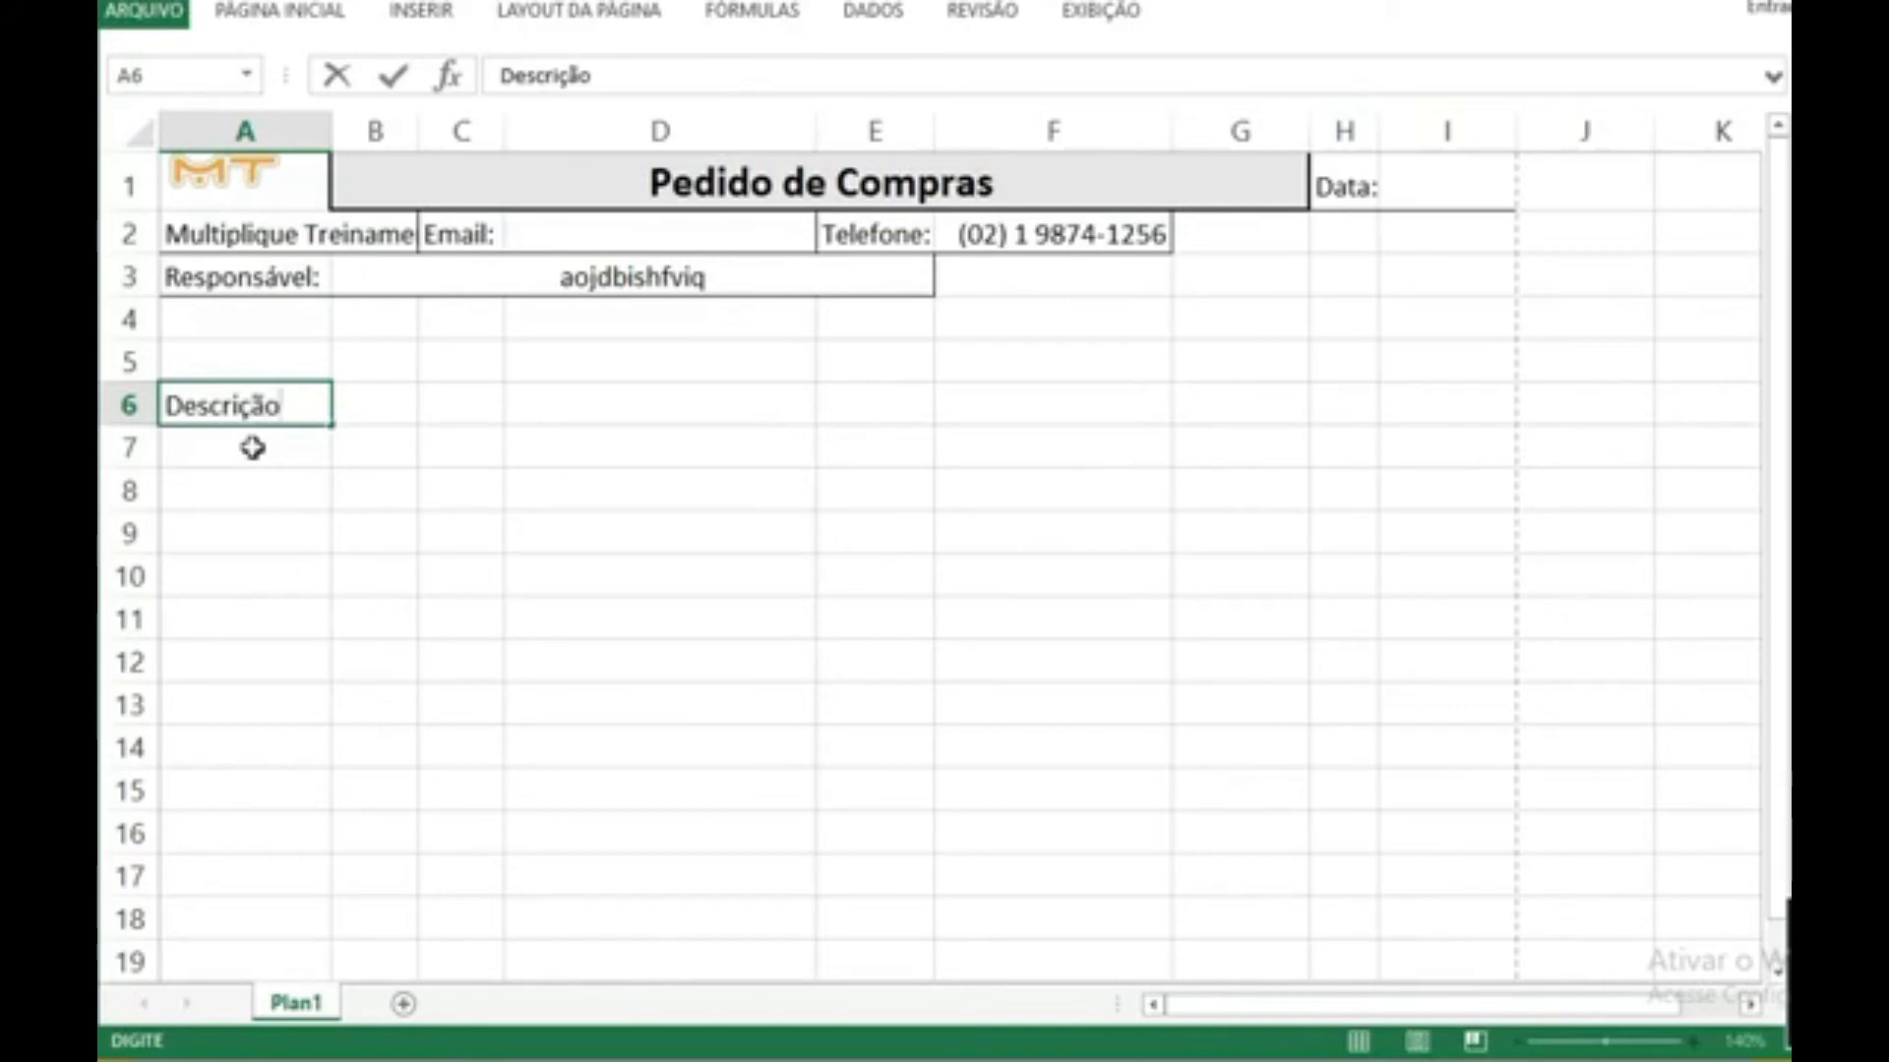
type(" do Produto")
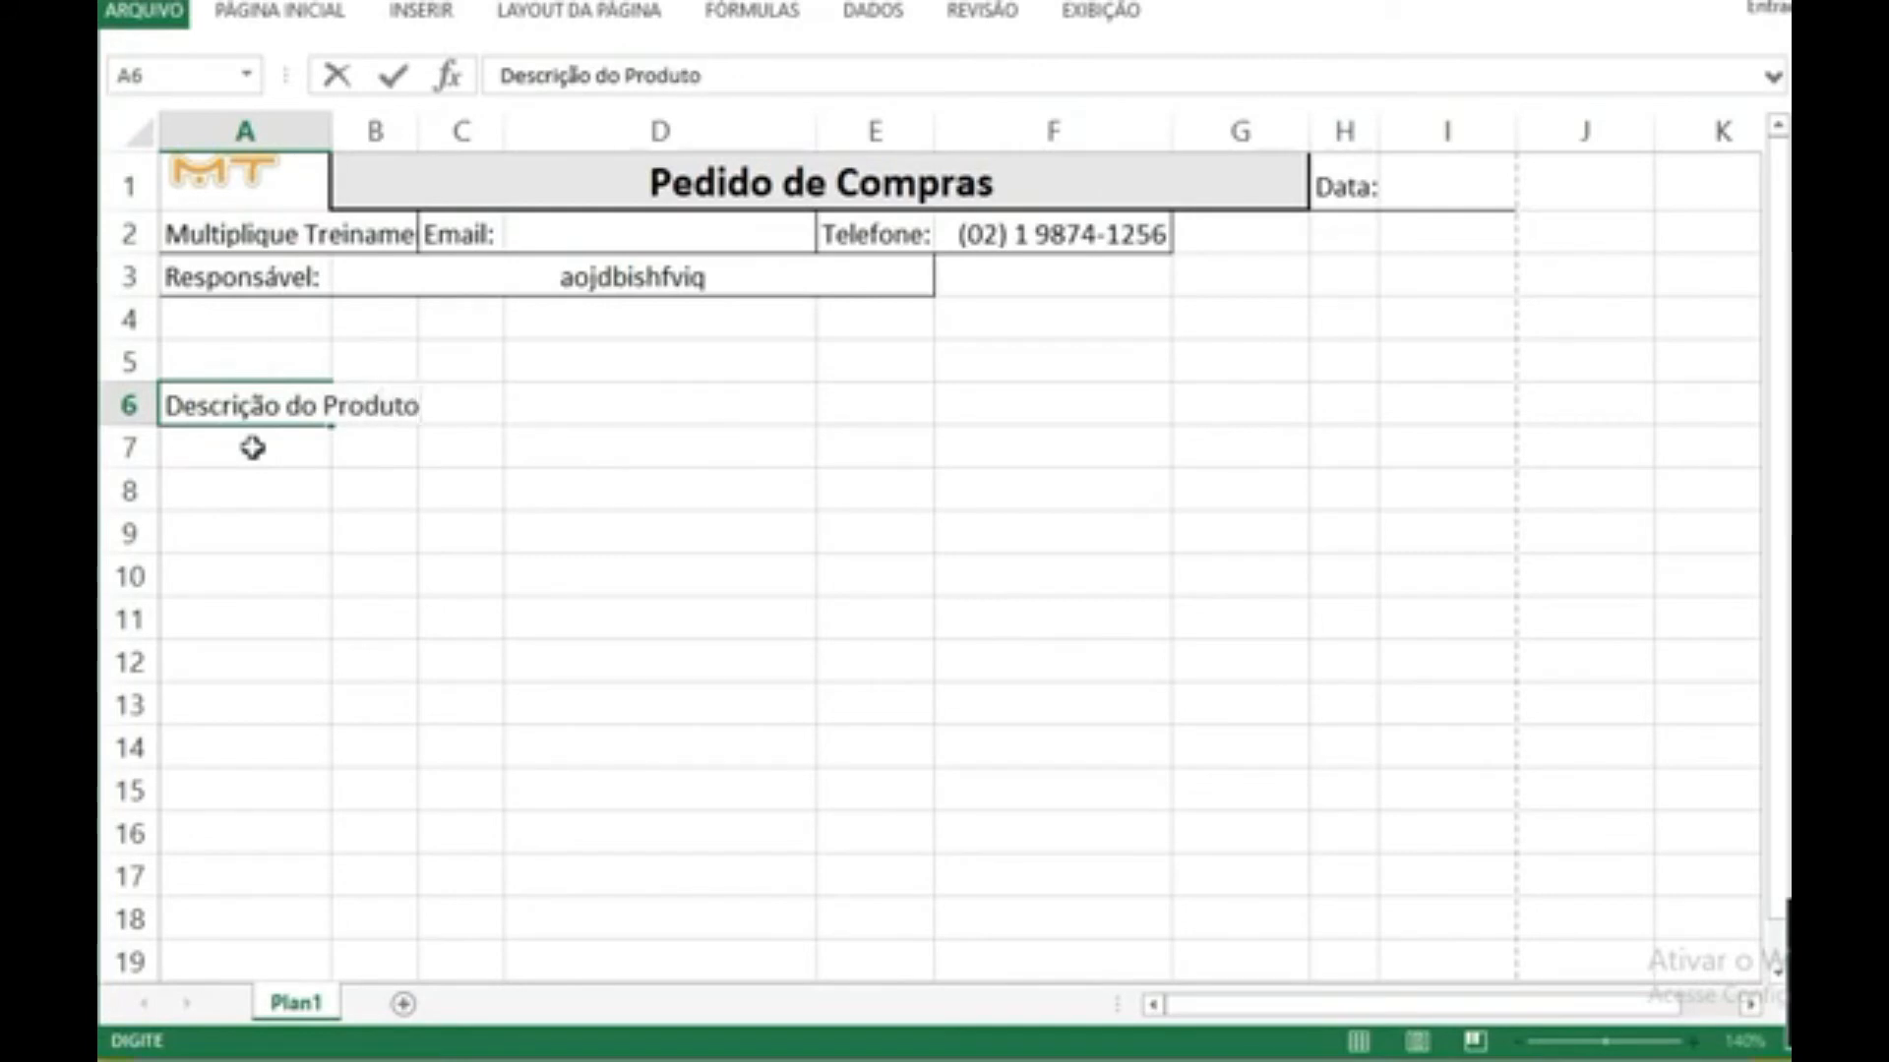
key("Return")
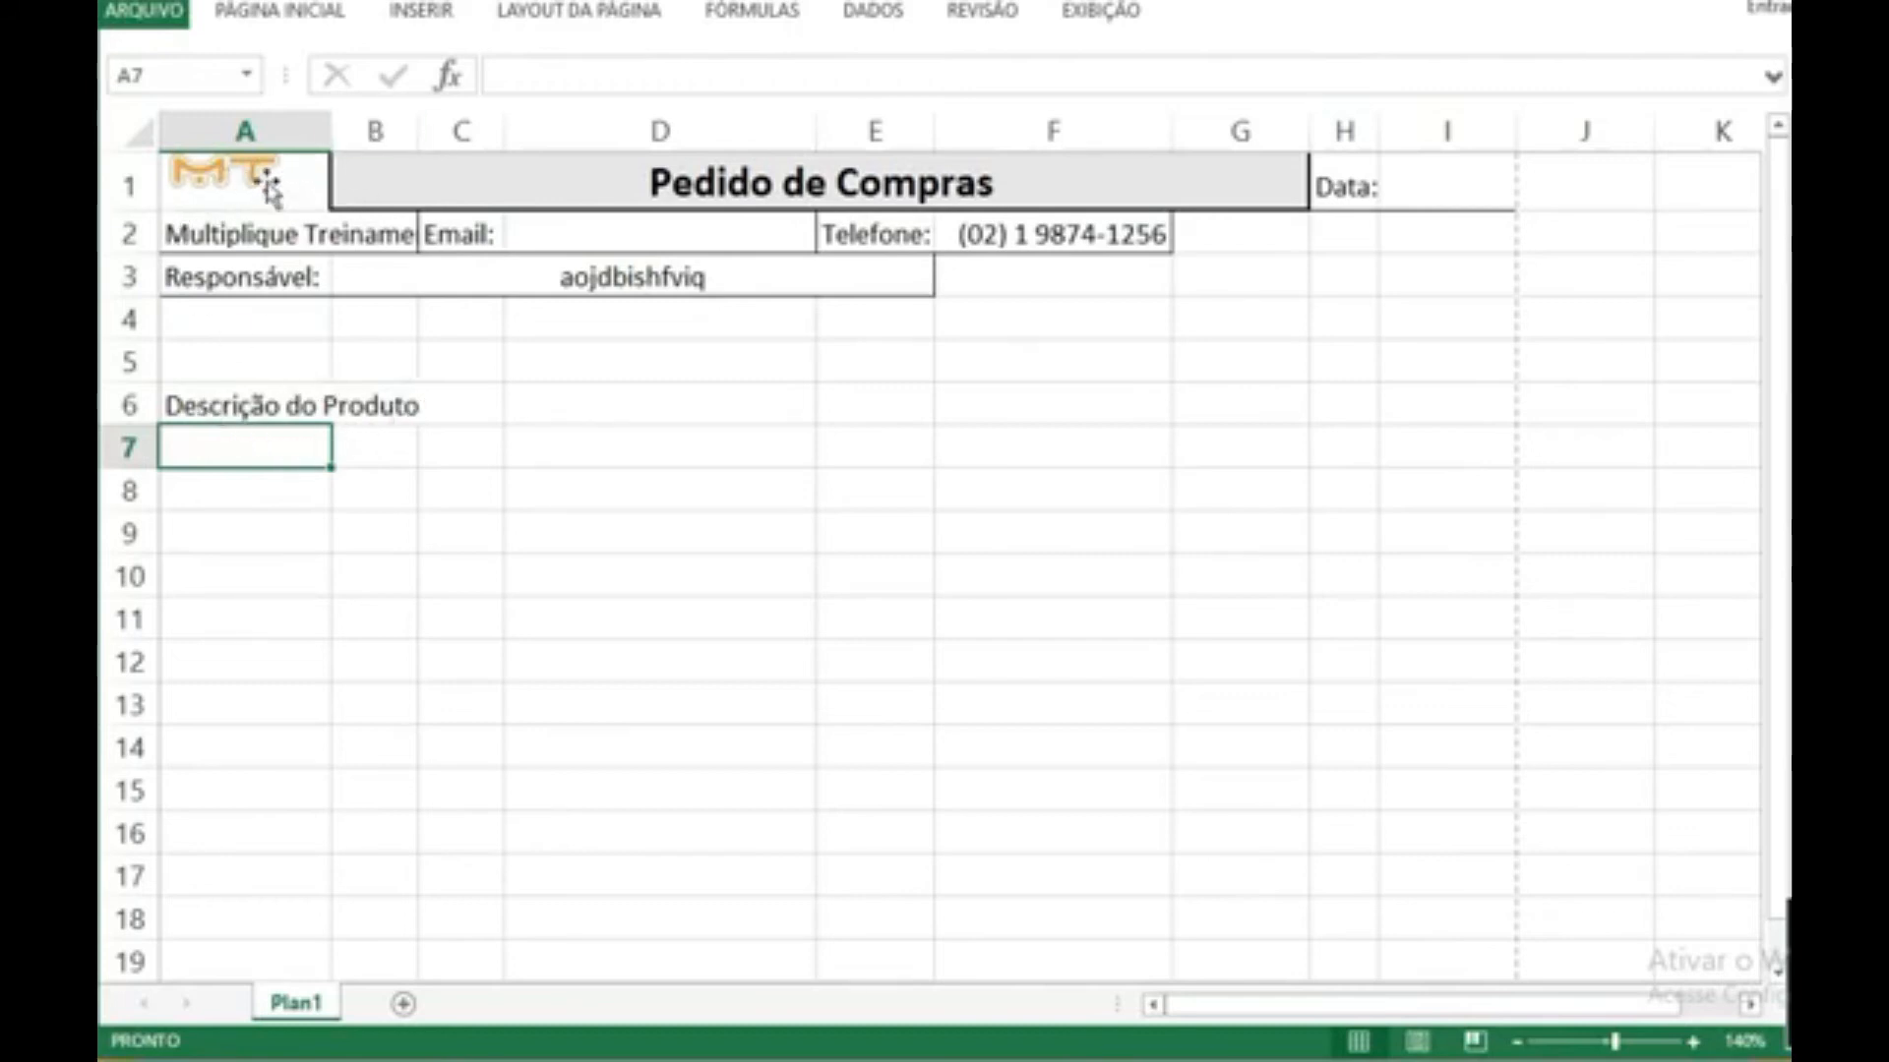
Step: Merge and center A6:B6 for the "Descrição do Produto" heading, and merge A7:B7 beneath it
left_click_drag(223, 407, 370, 404)
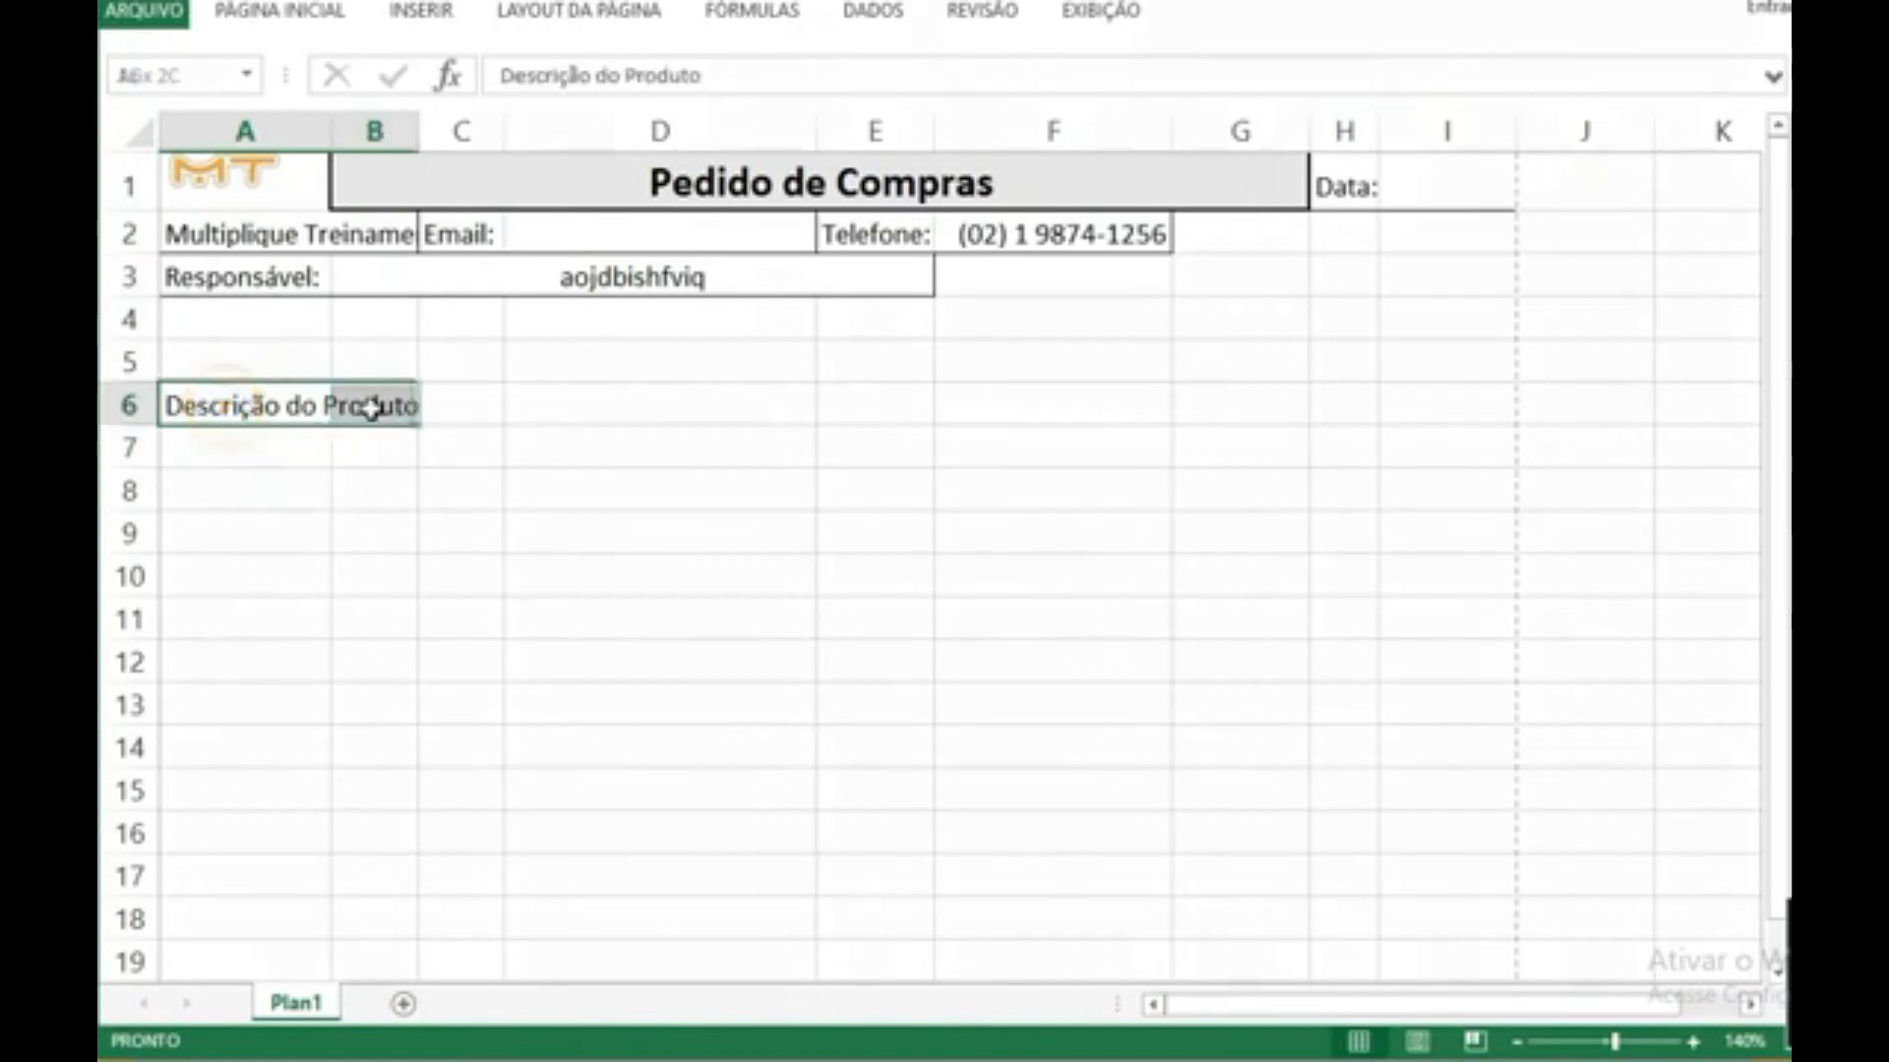
left_click(272, 14)
left_click(814, 114)
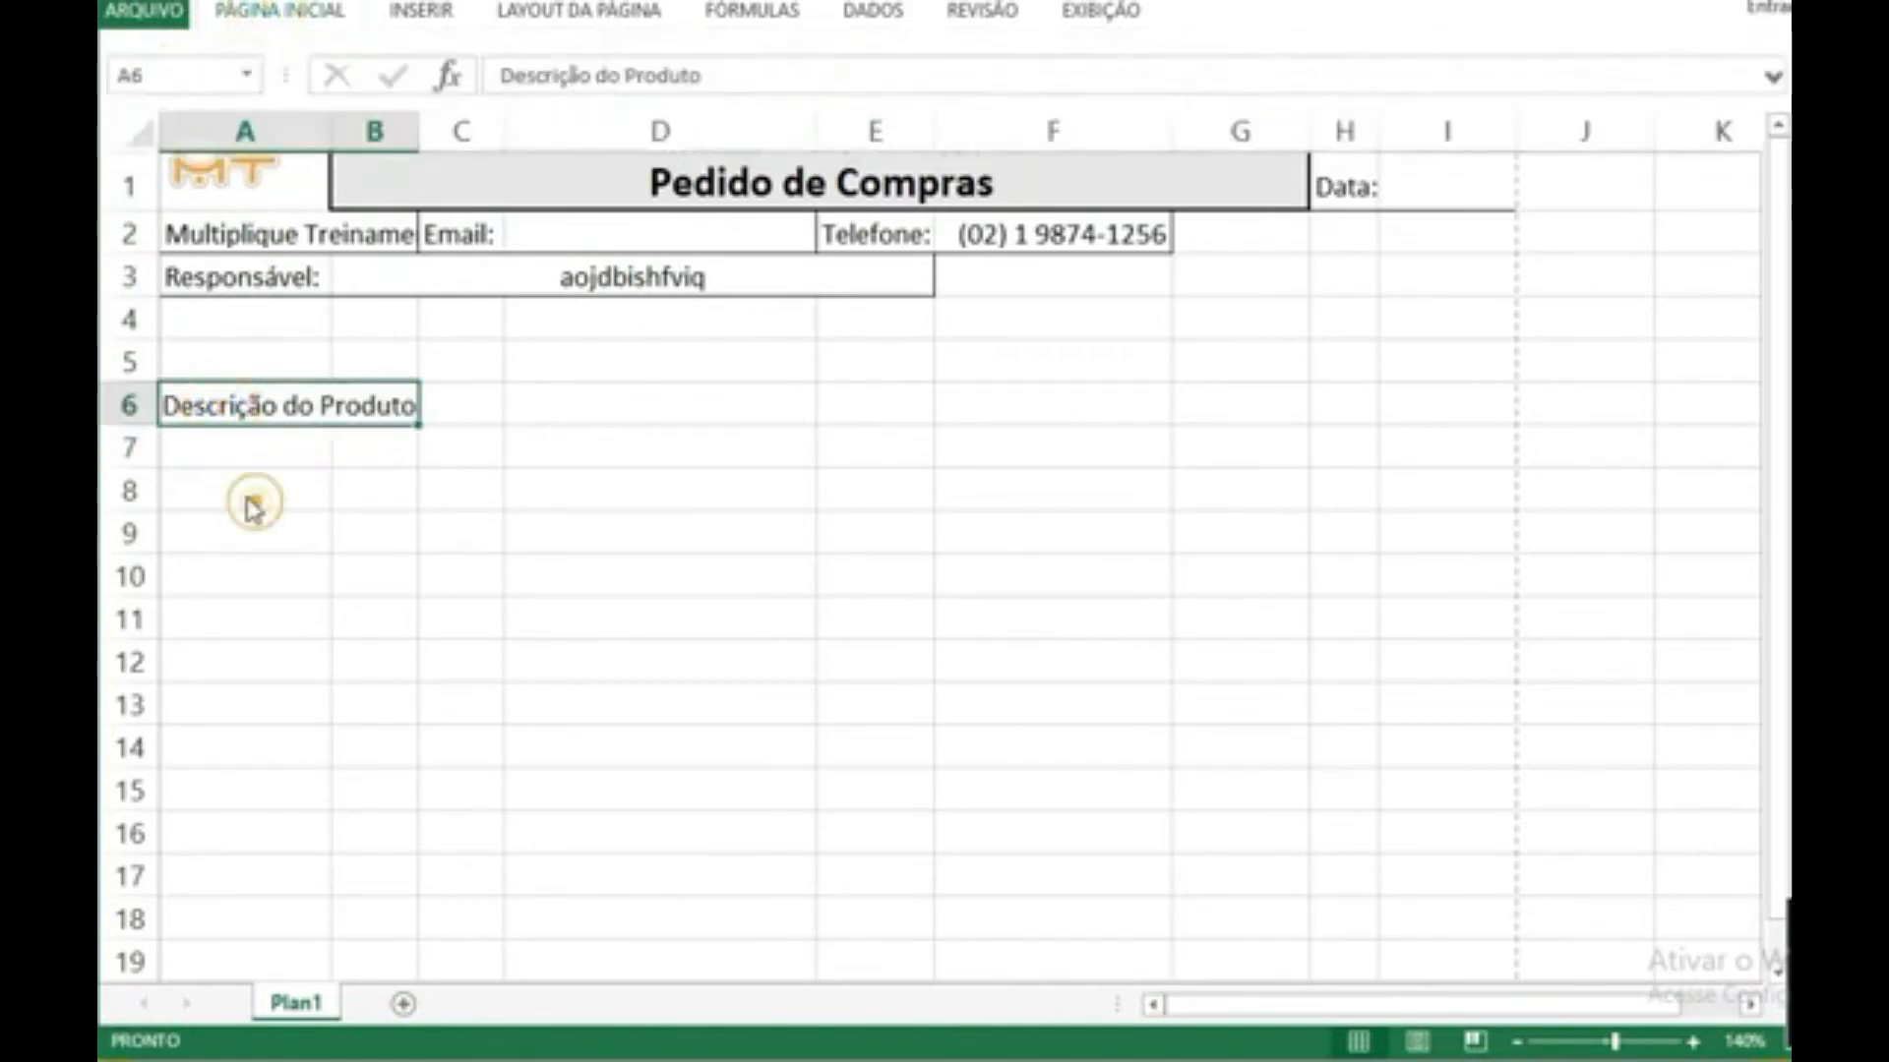
left_click_drag(206, 438, 371, 455)
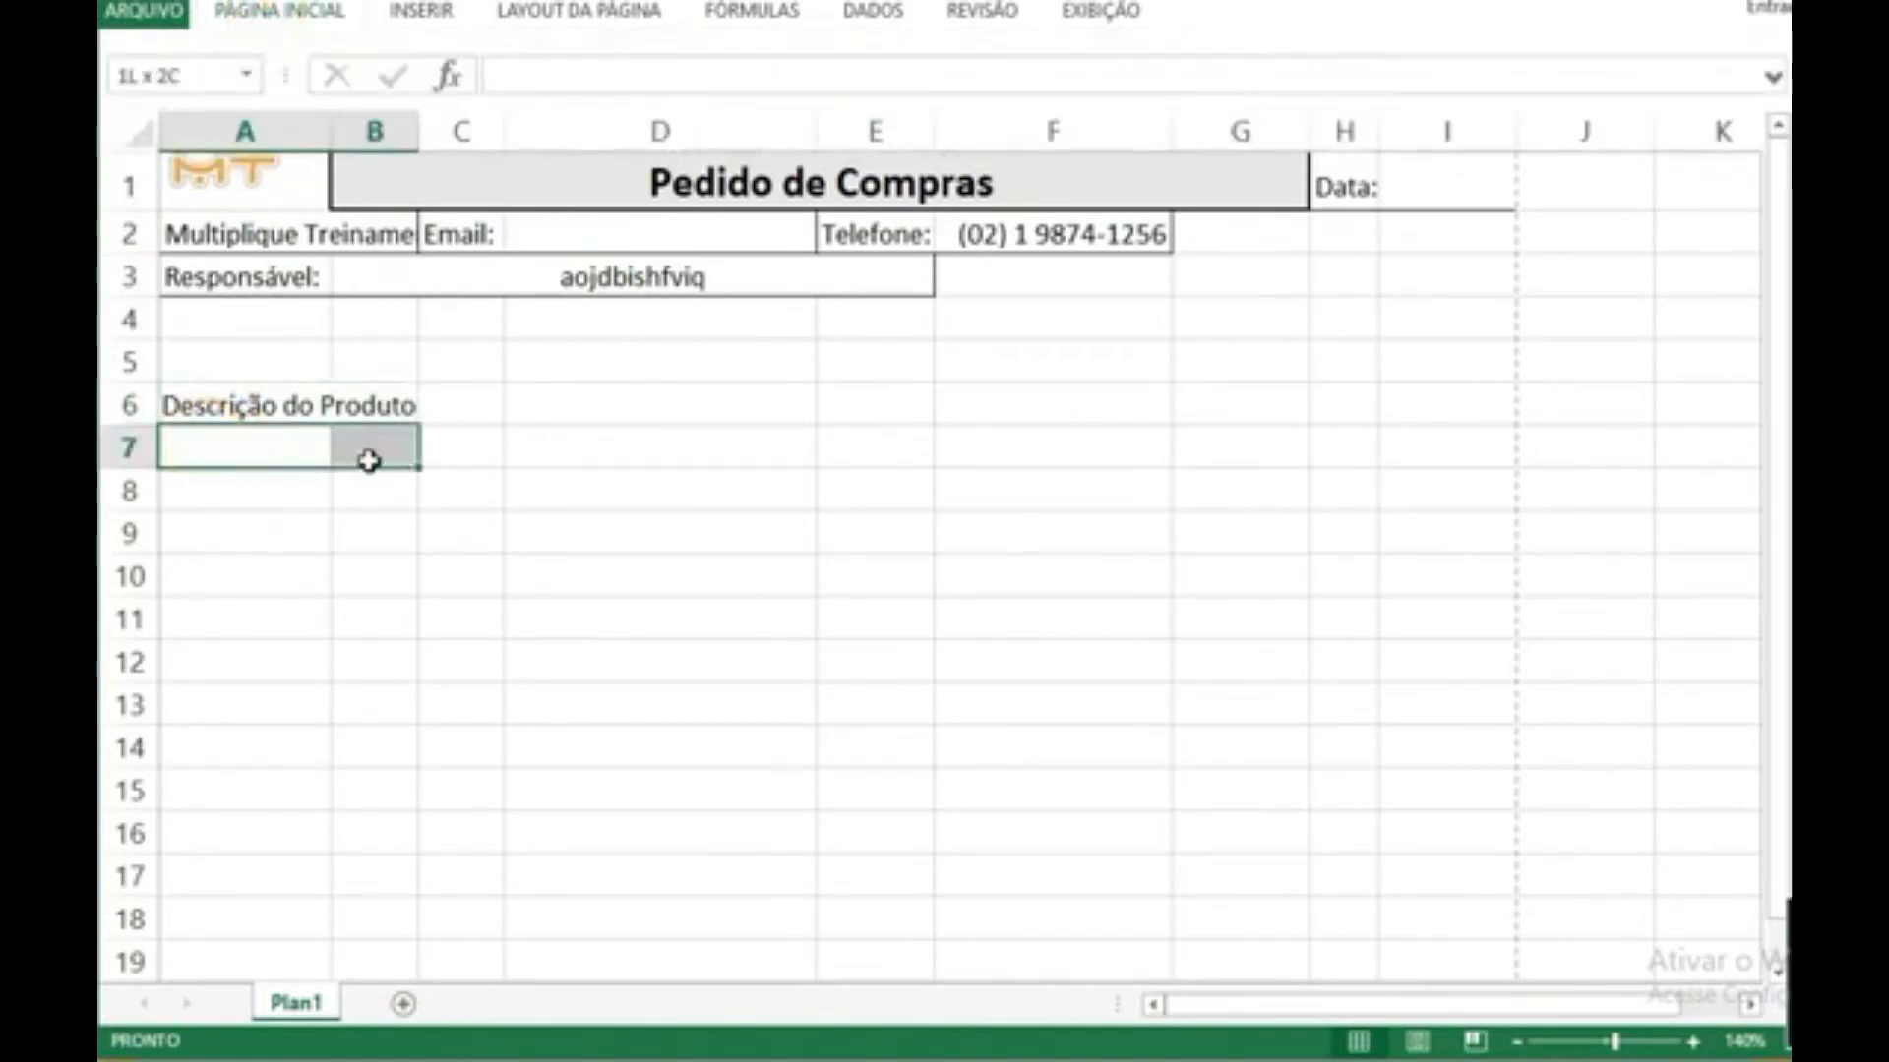
left_click(285, 14)
left_click(813, 114)
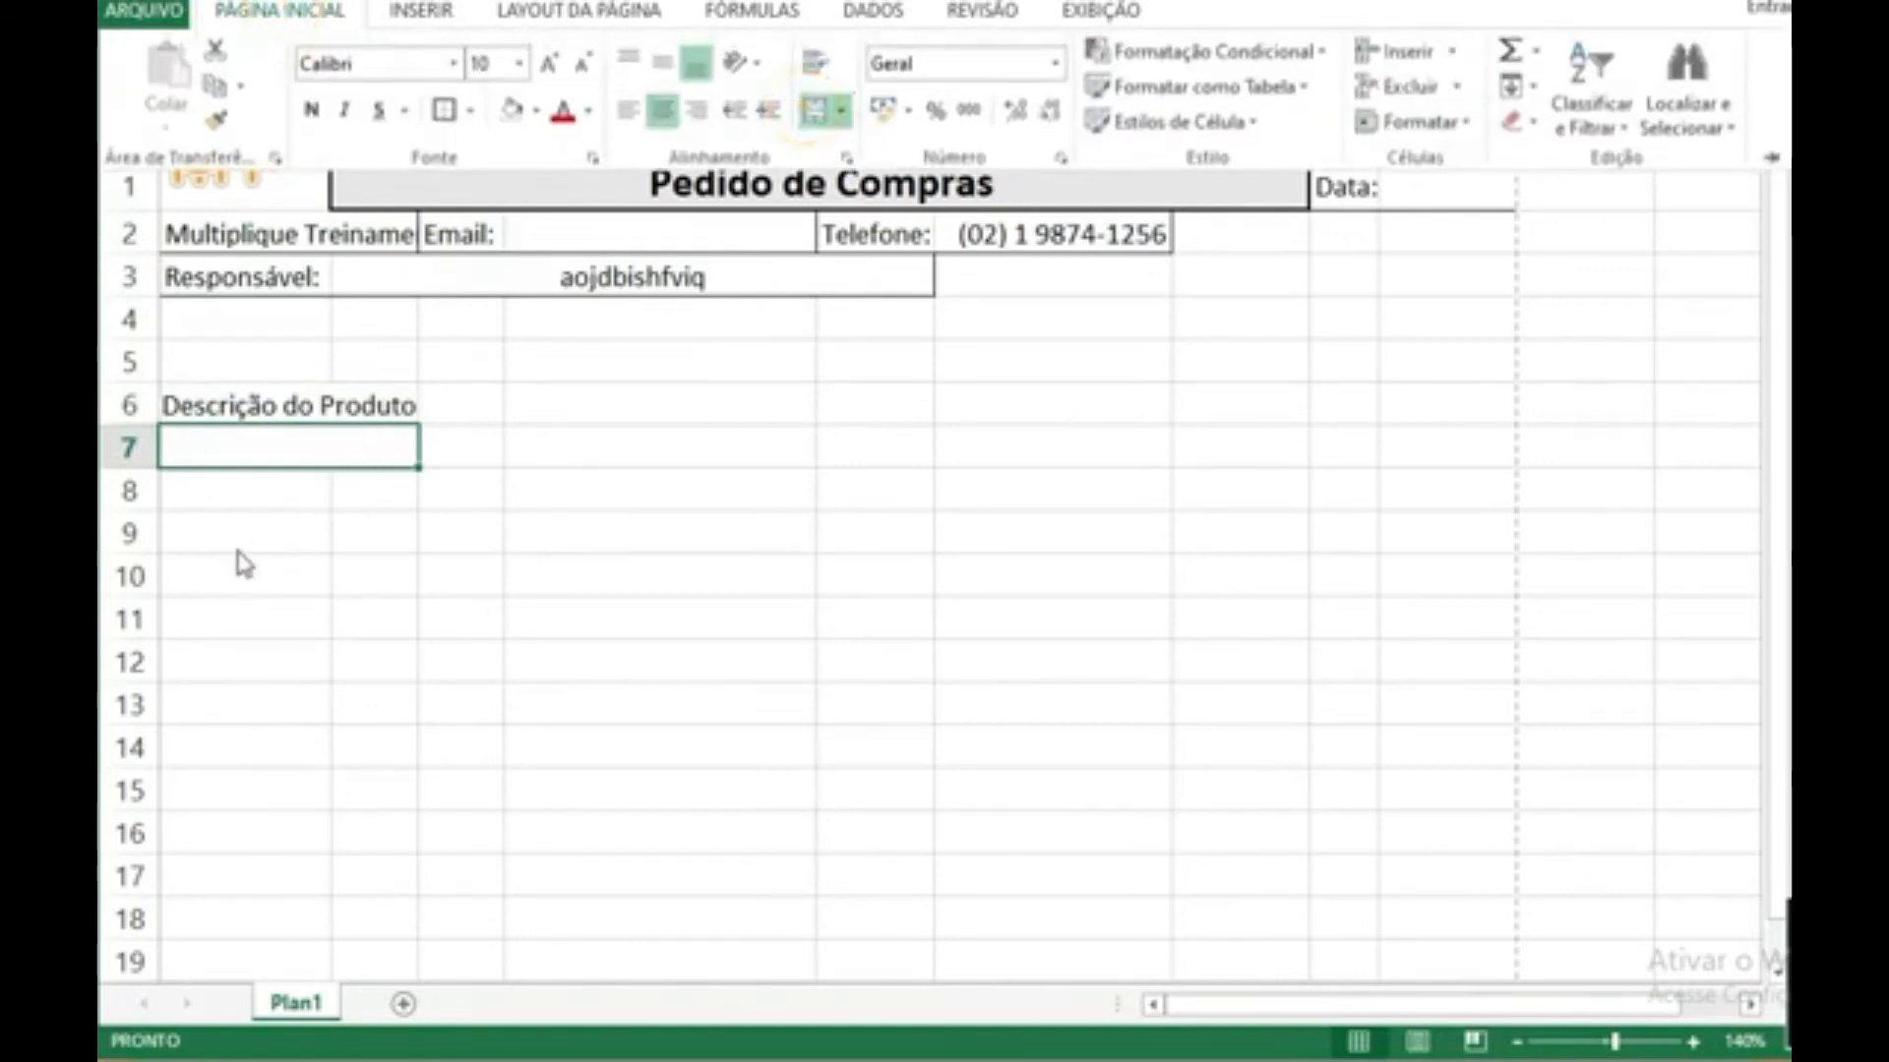
left_click(240, 532)
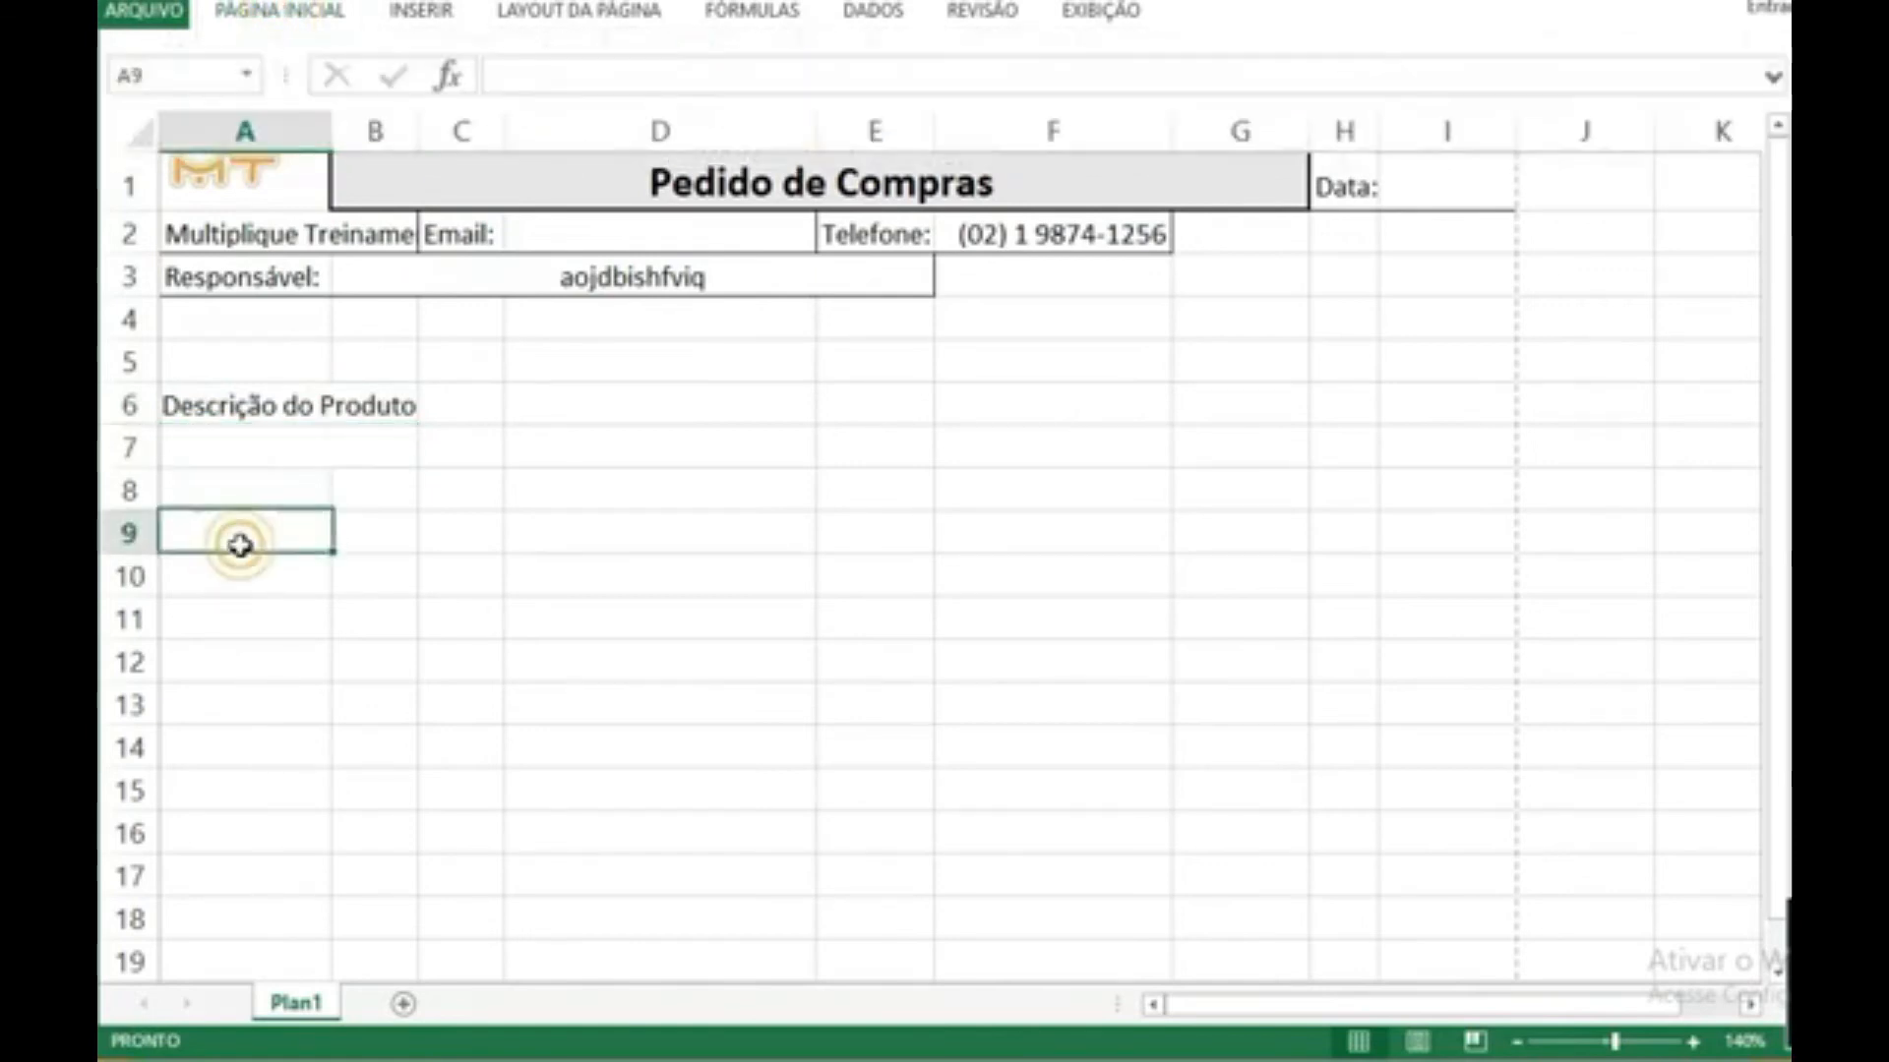
Step: Make the "Descrição do Produto" heading in row 6 bold
right_click(124, 448)
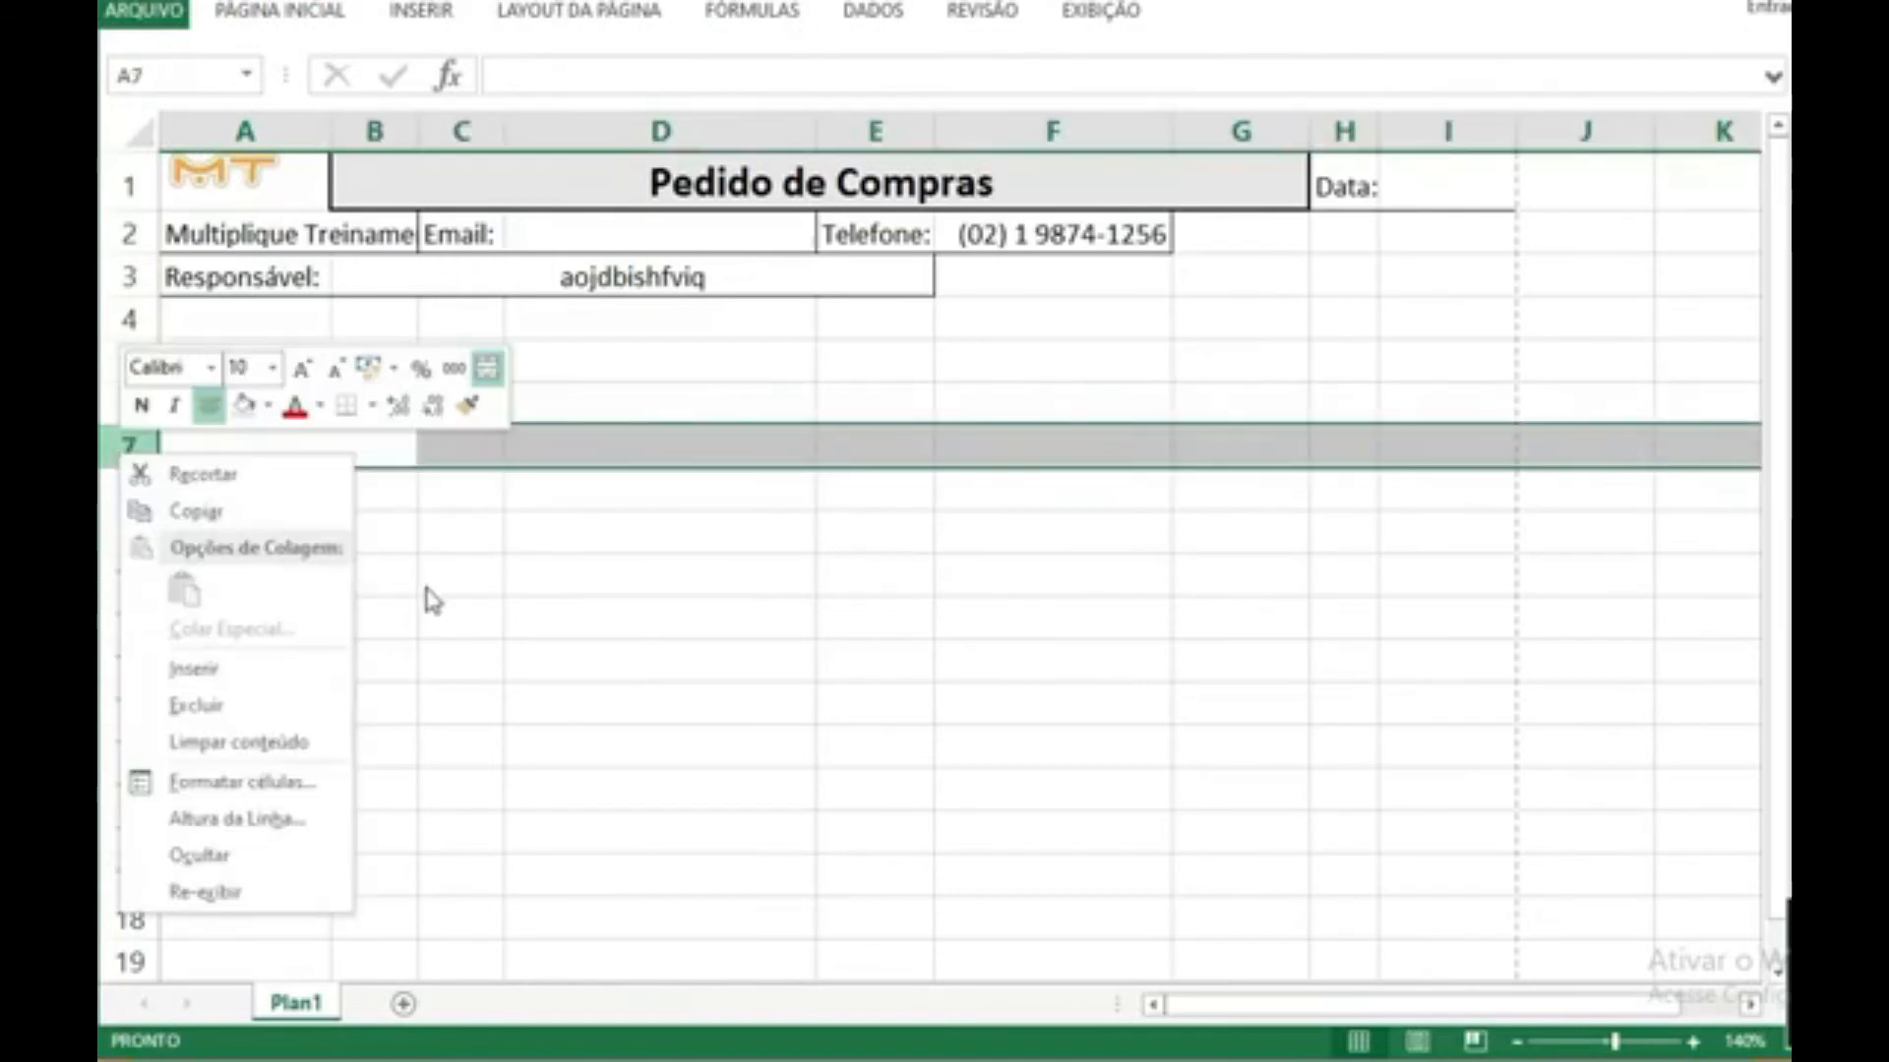
key("Escape")
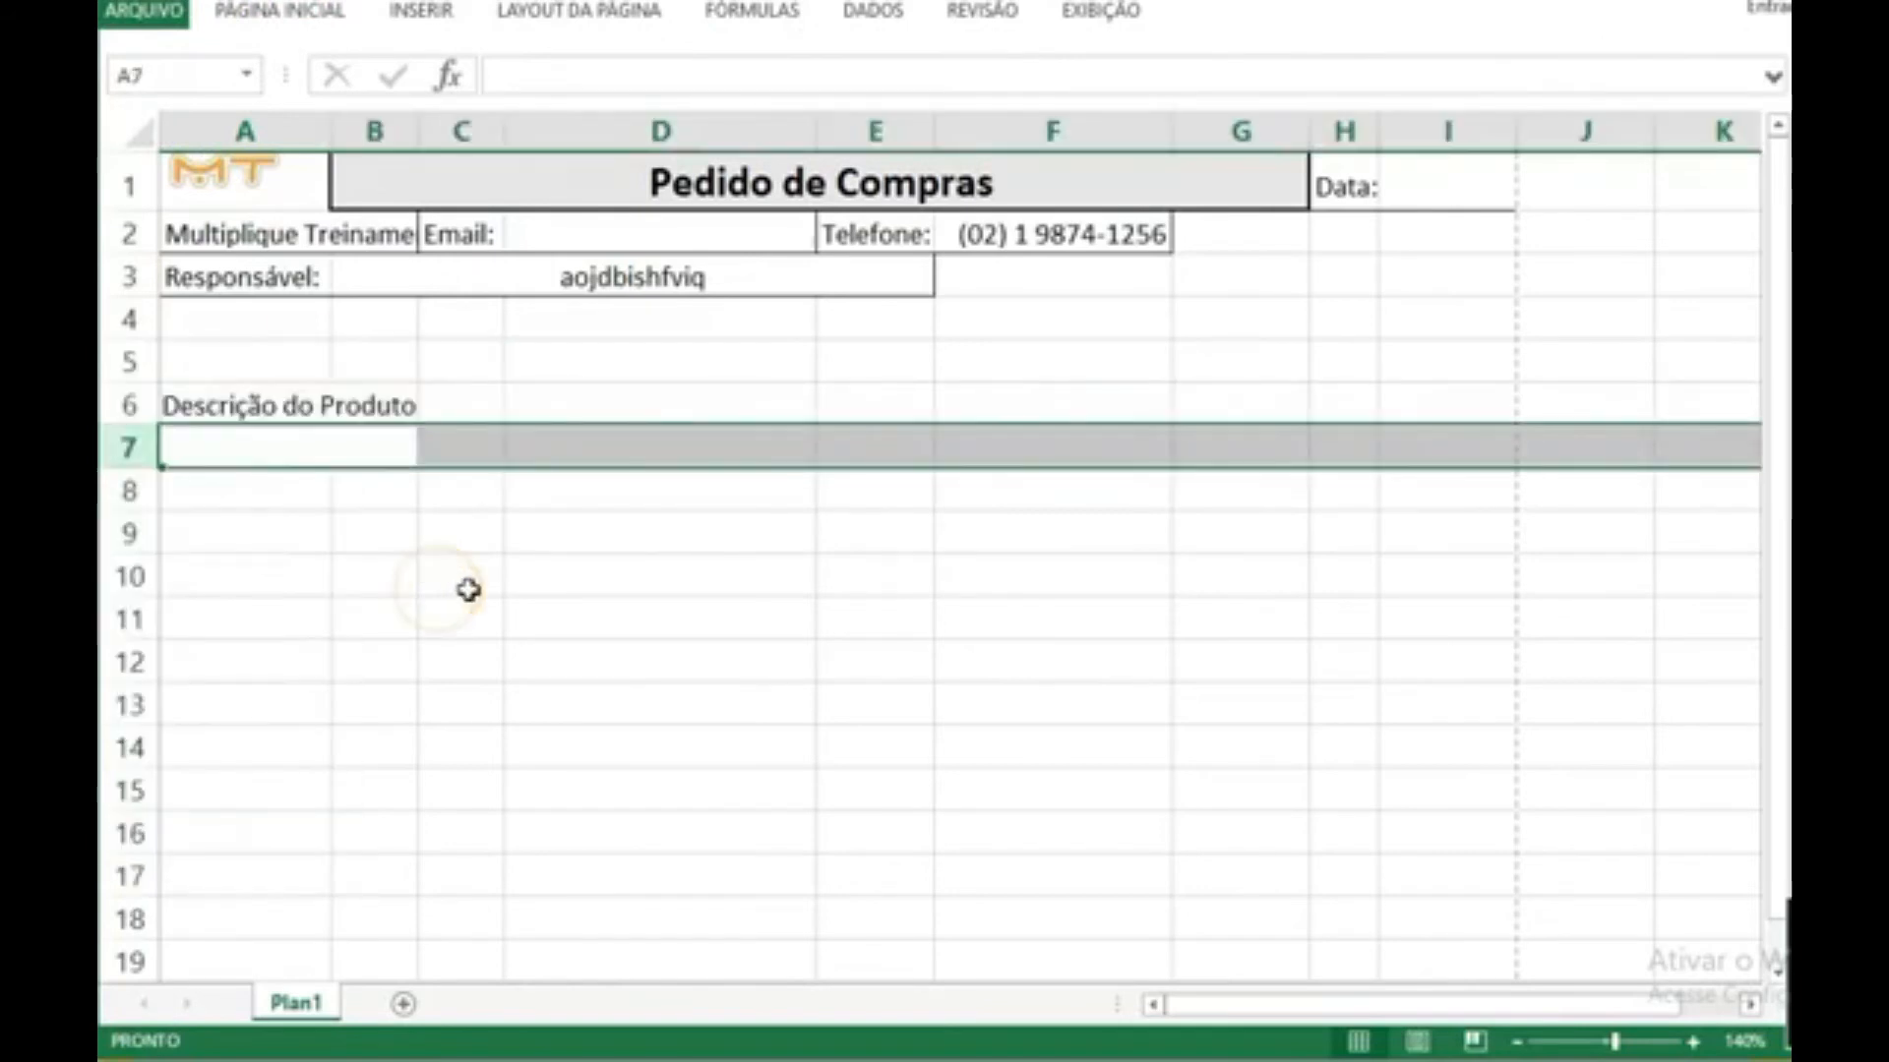
left_click(383, 406)
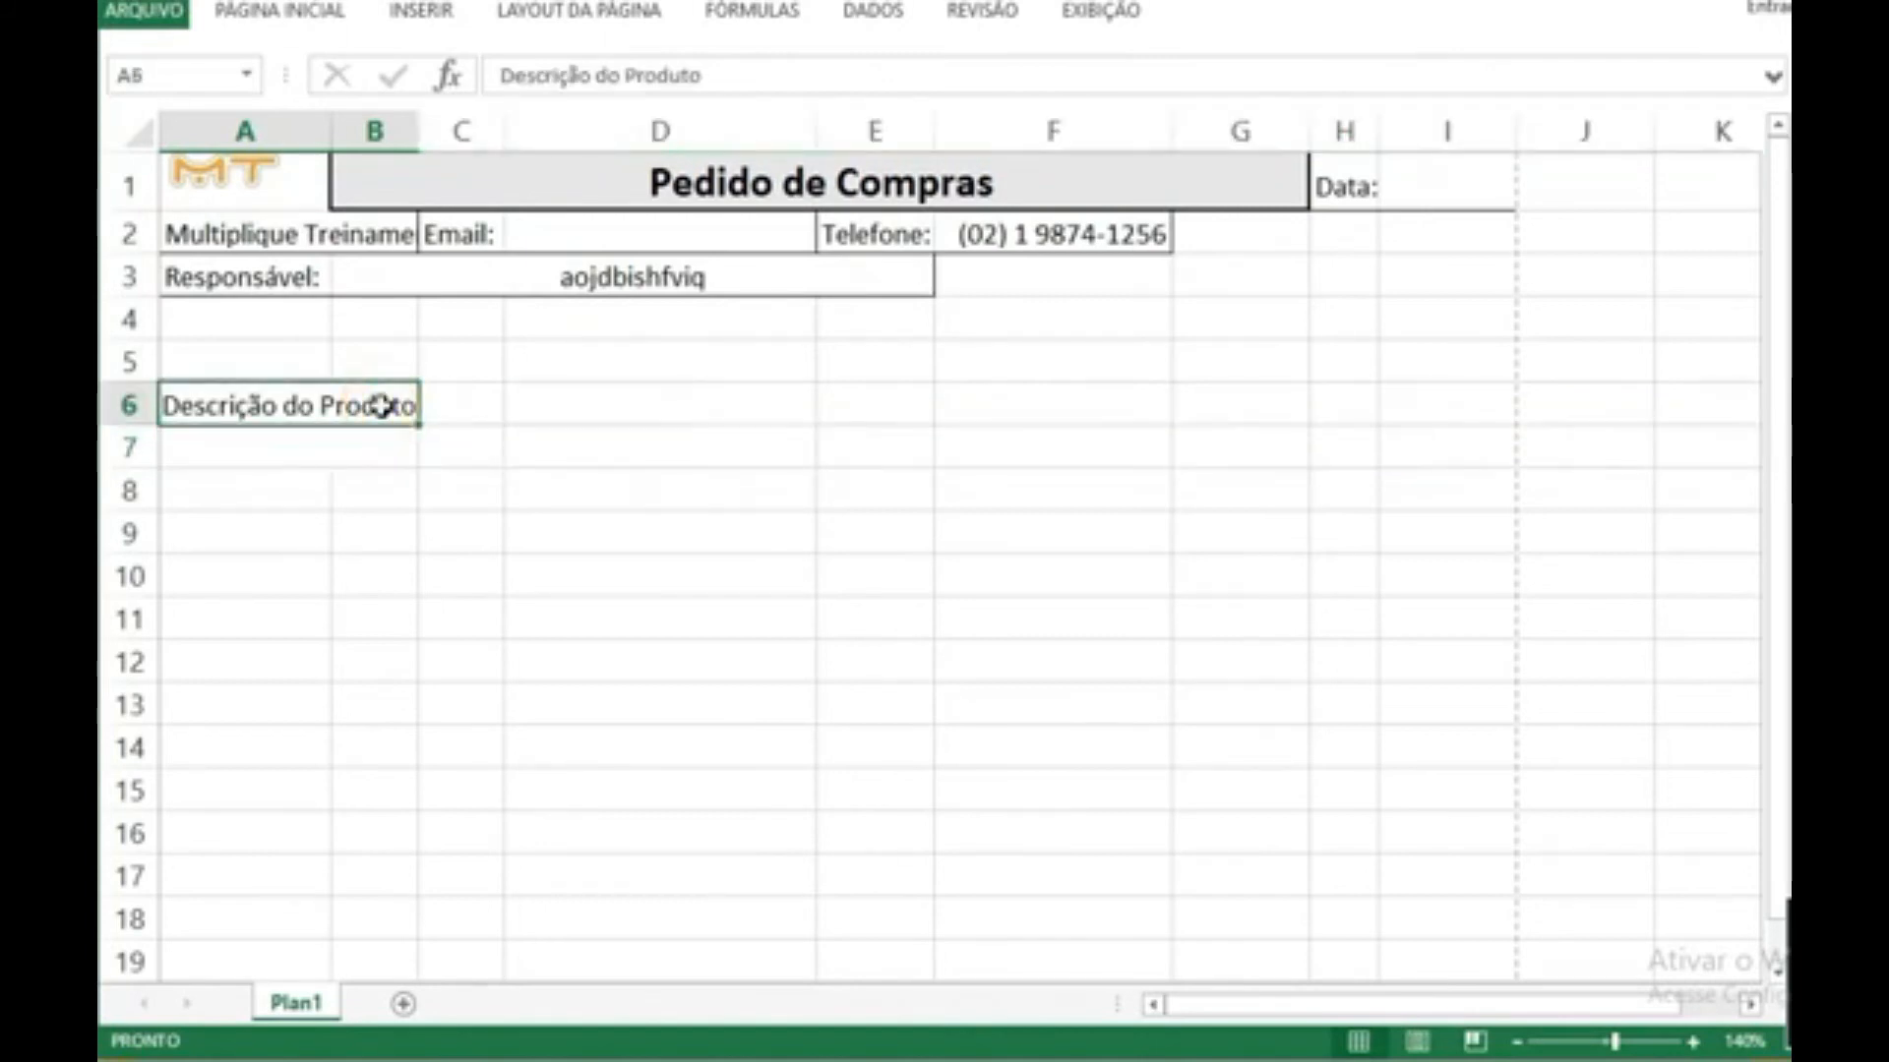
key("ctrl+n")
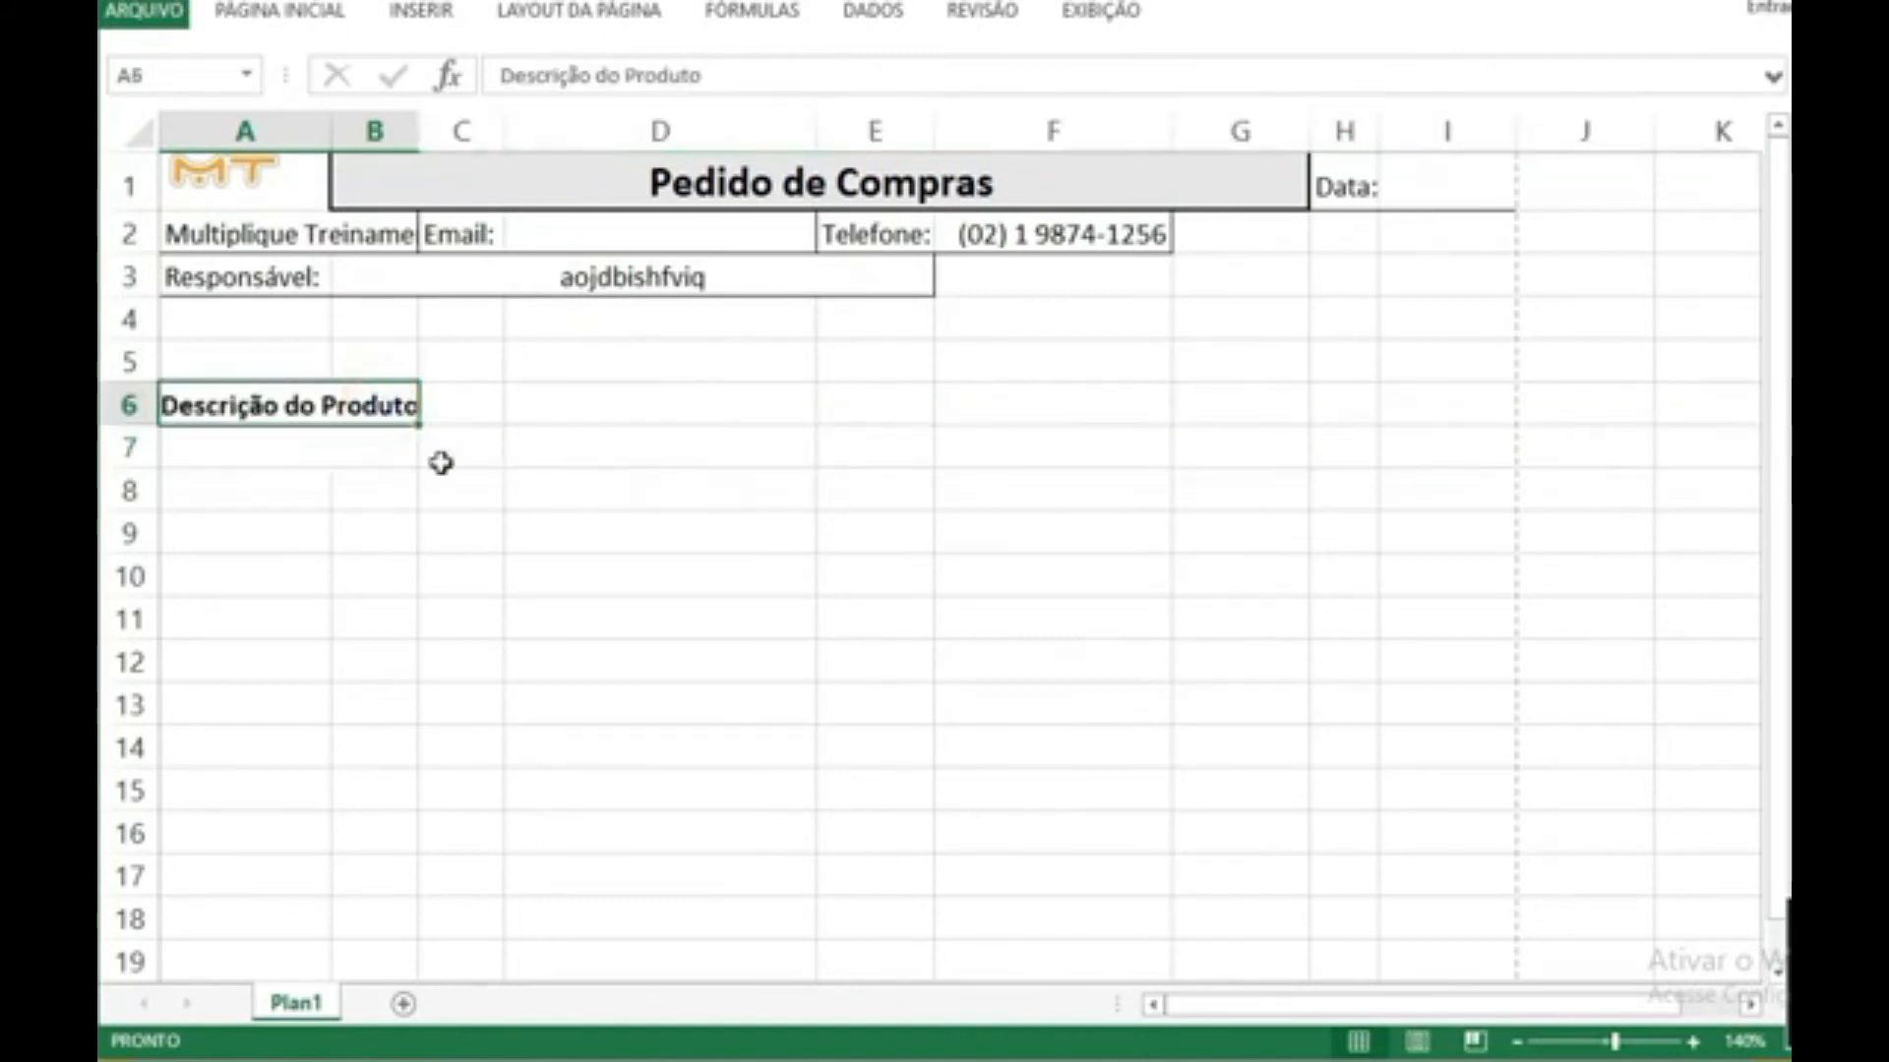
Step: Widen column B slightly so the "Descrição do Produto" heading has more room
left_click(461, 487)
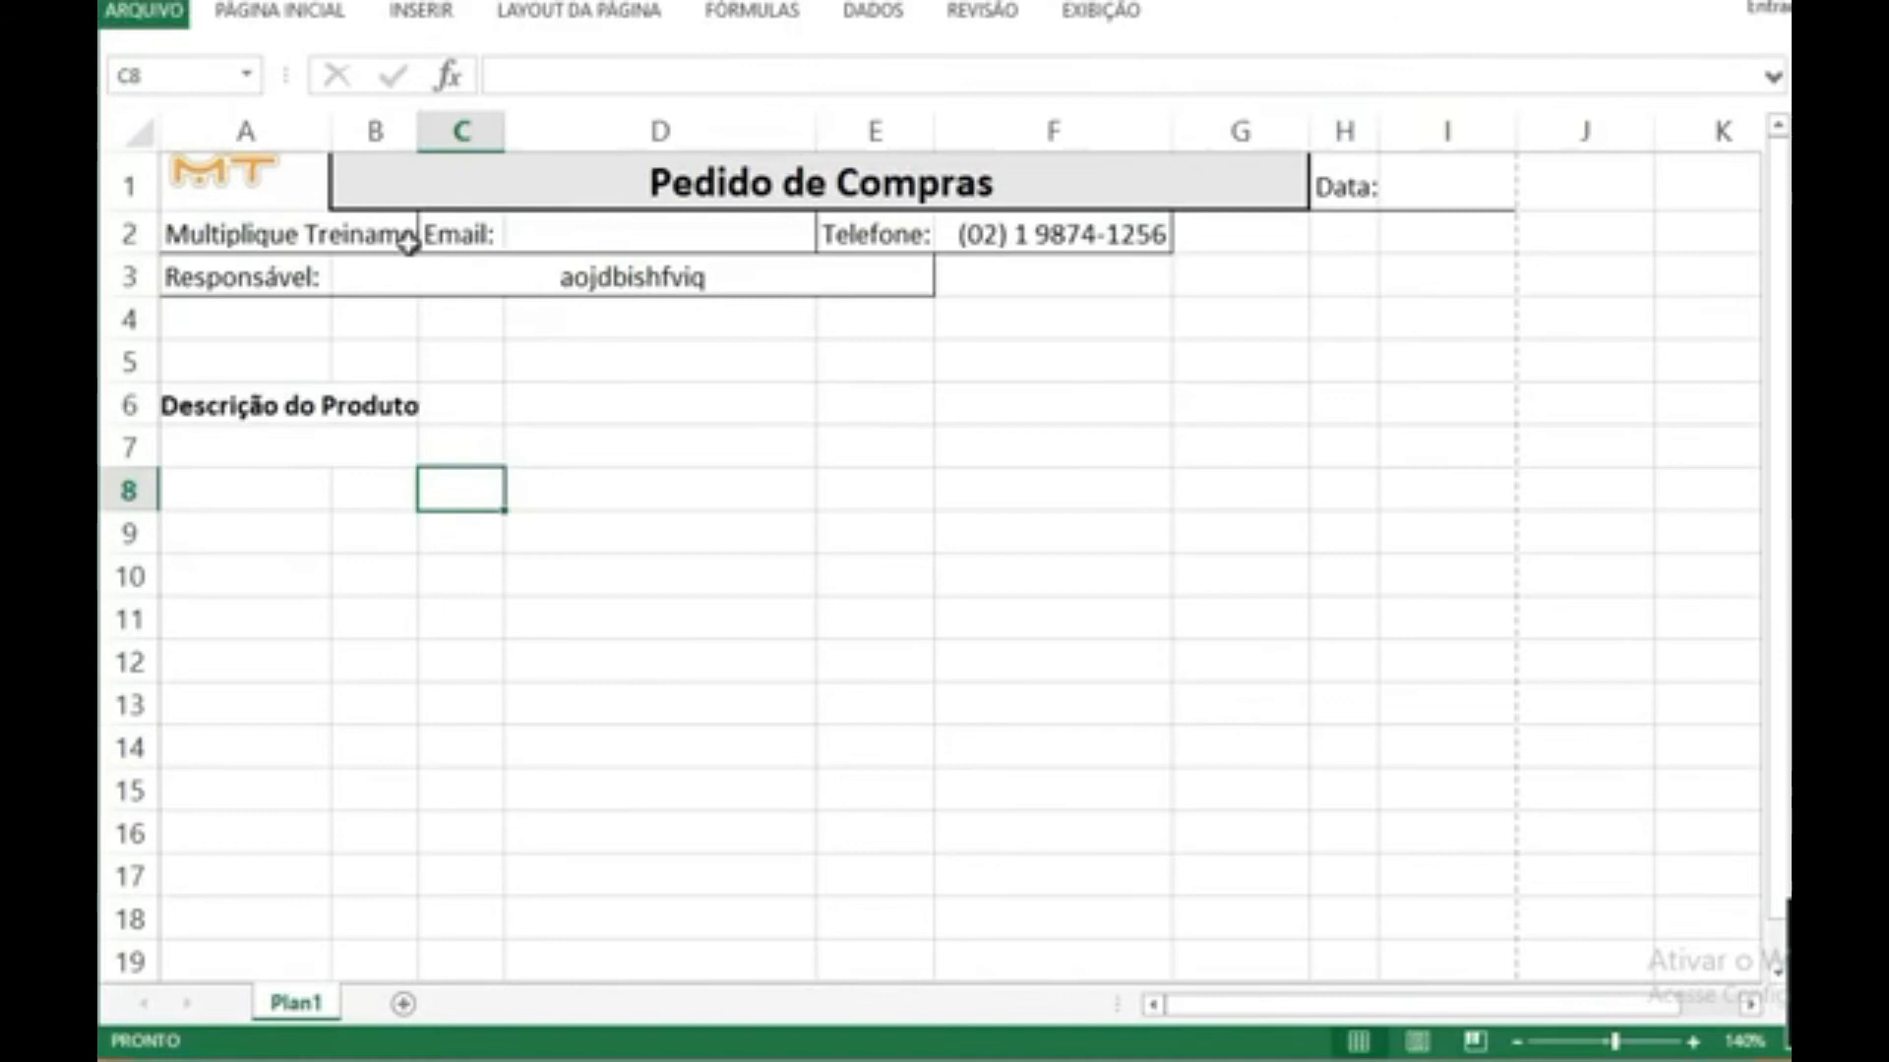
left_click_drag(417, 131, 442, 135)
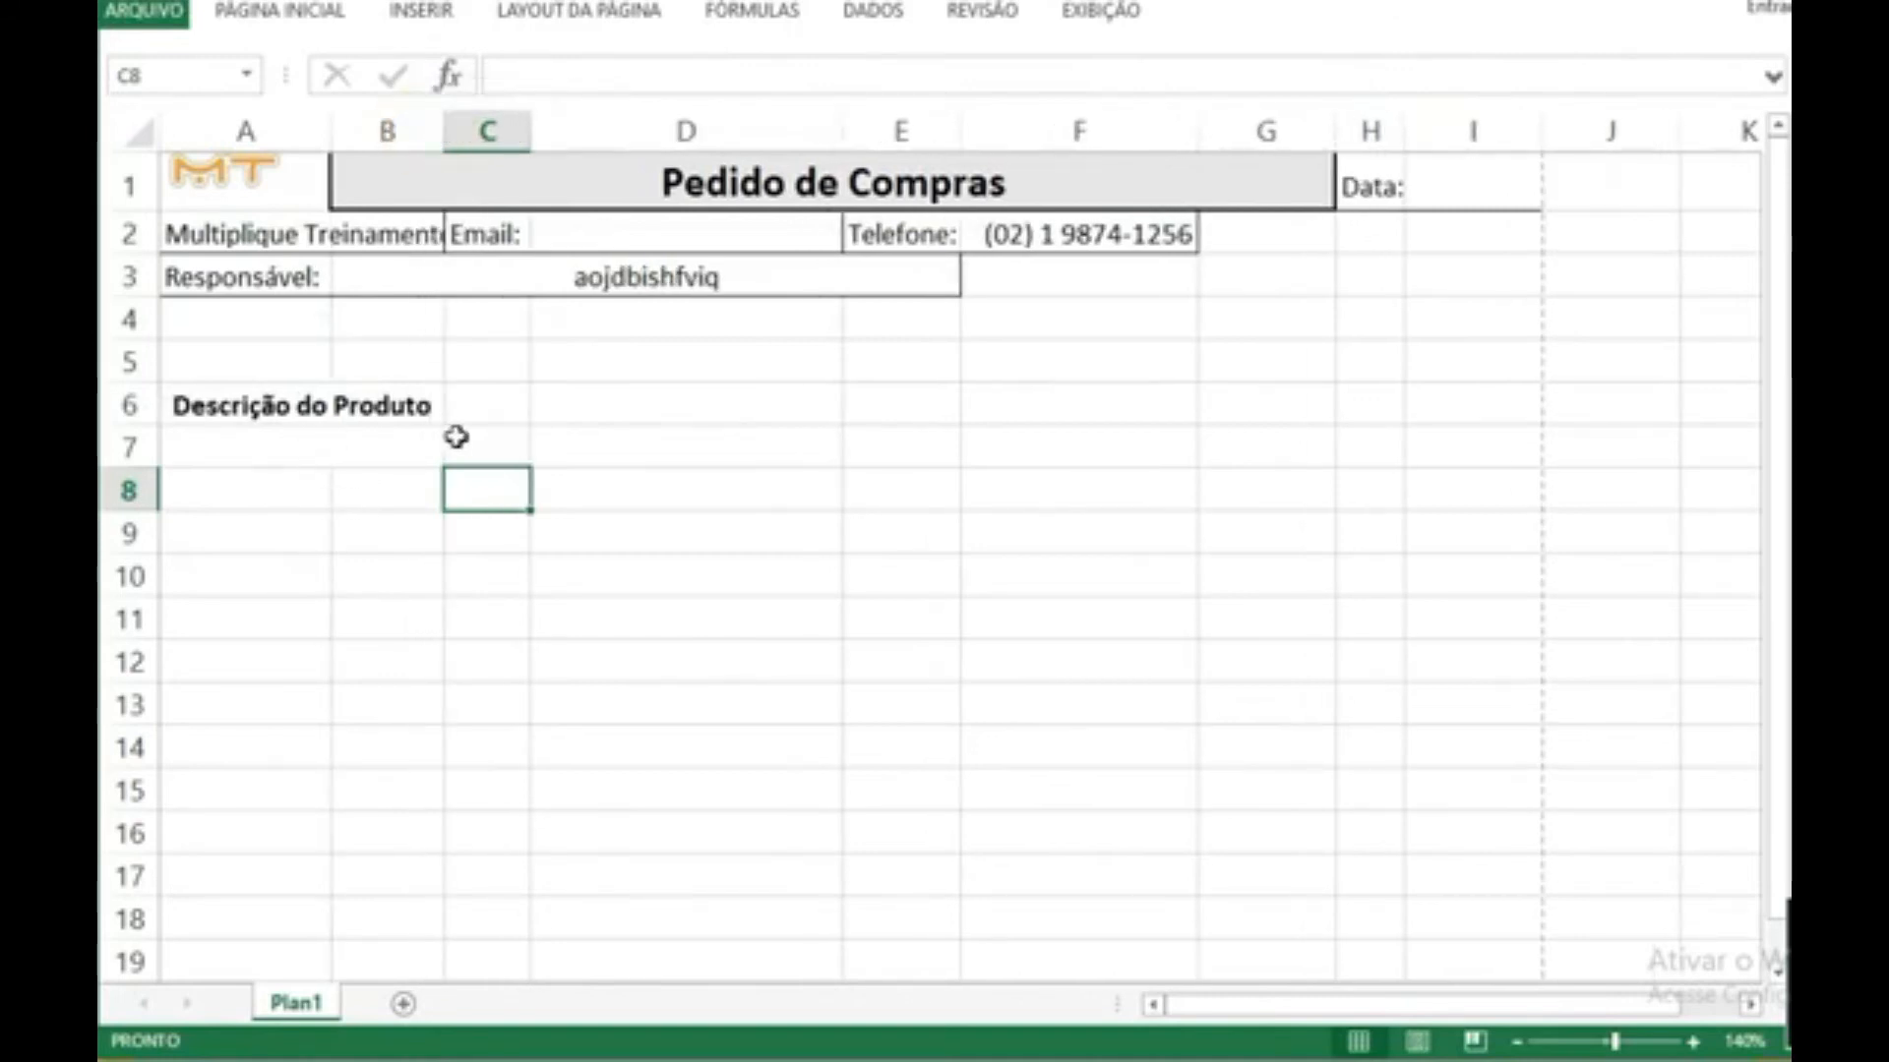
left_click(489, 413)
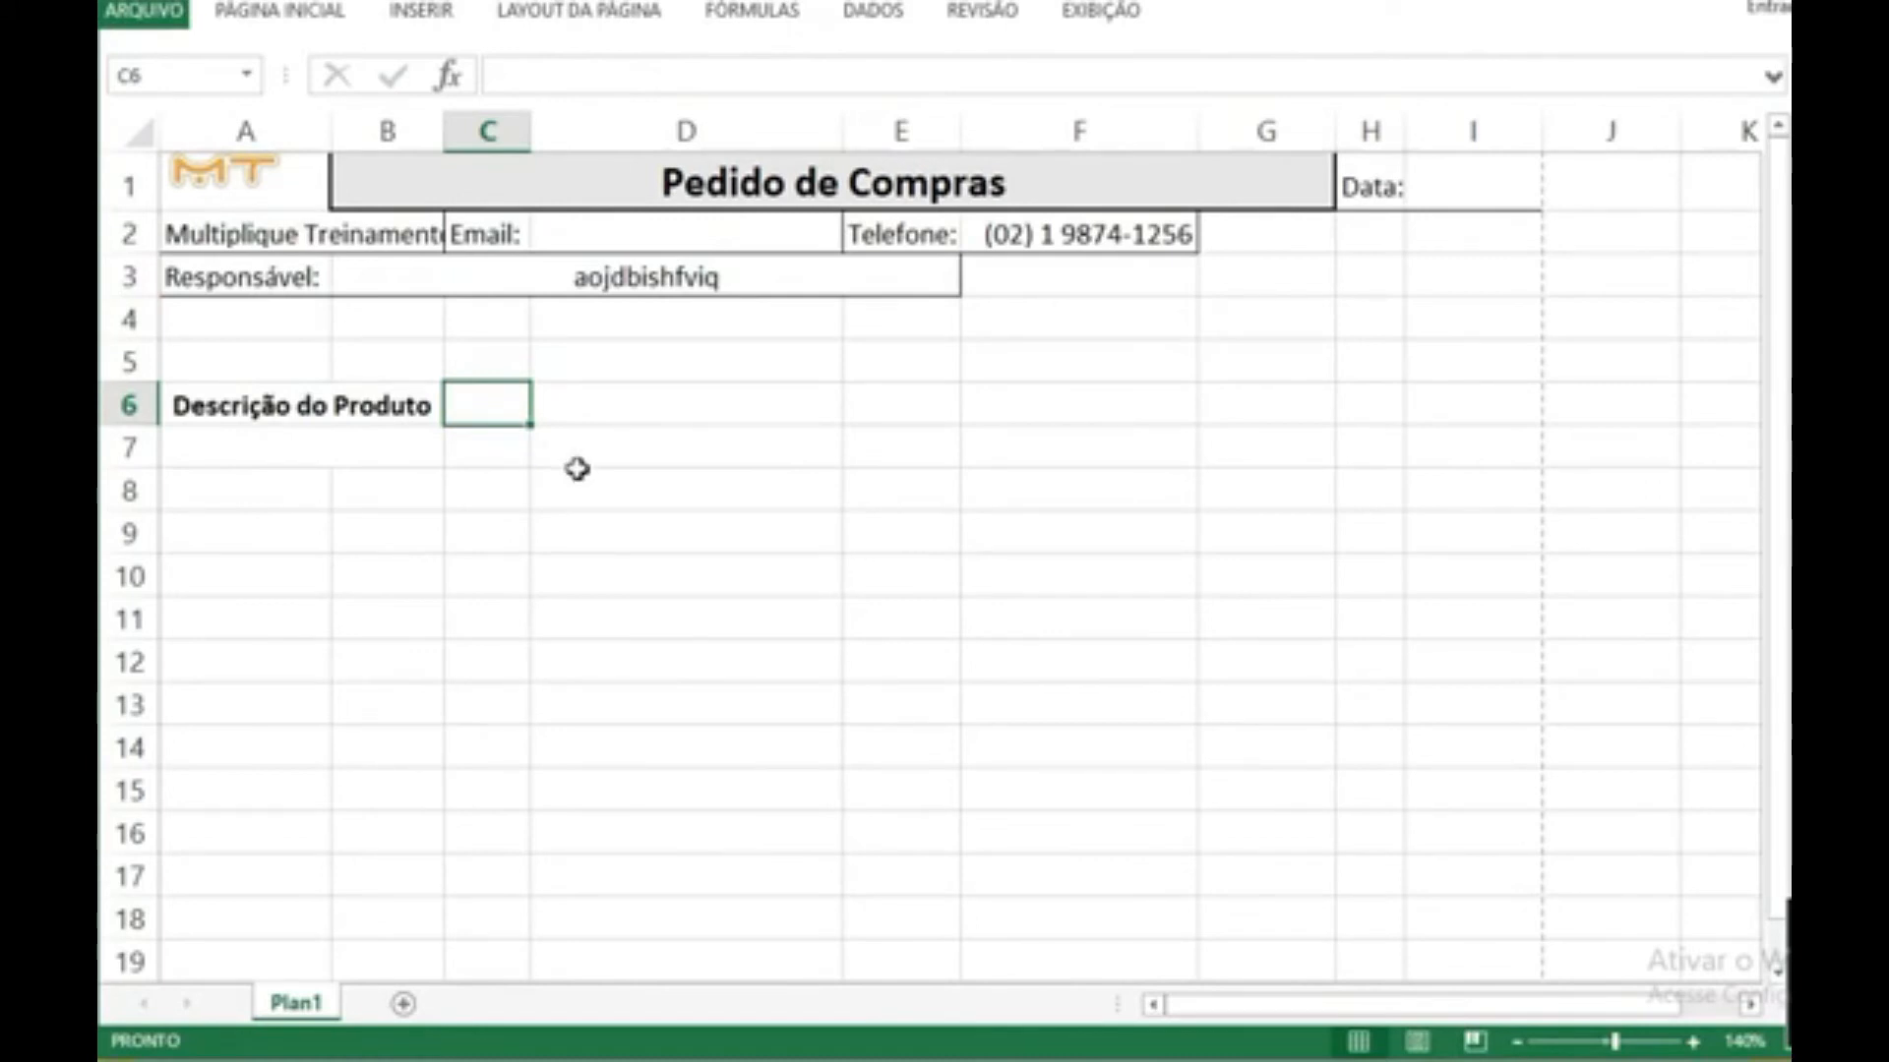
type("mar")
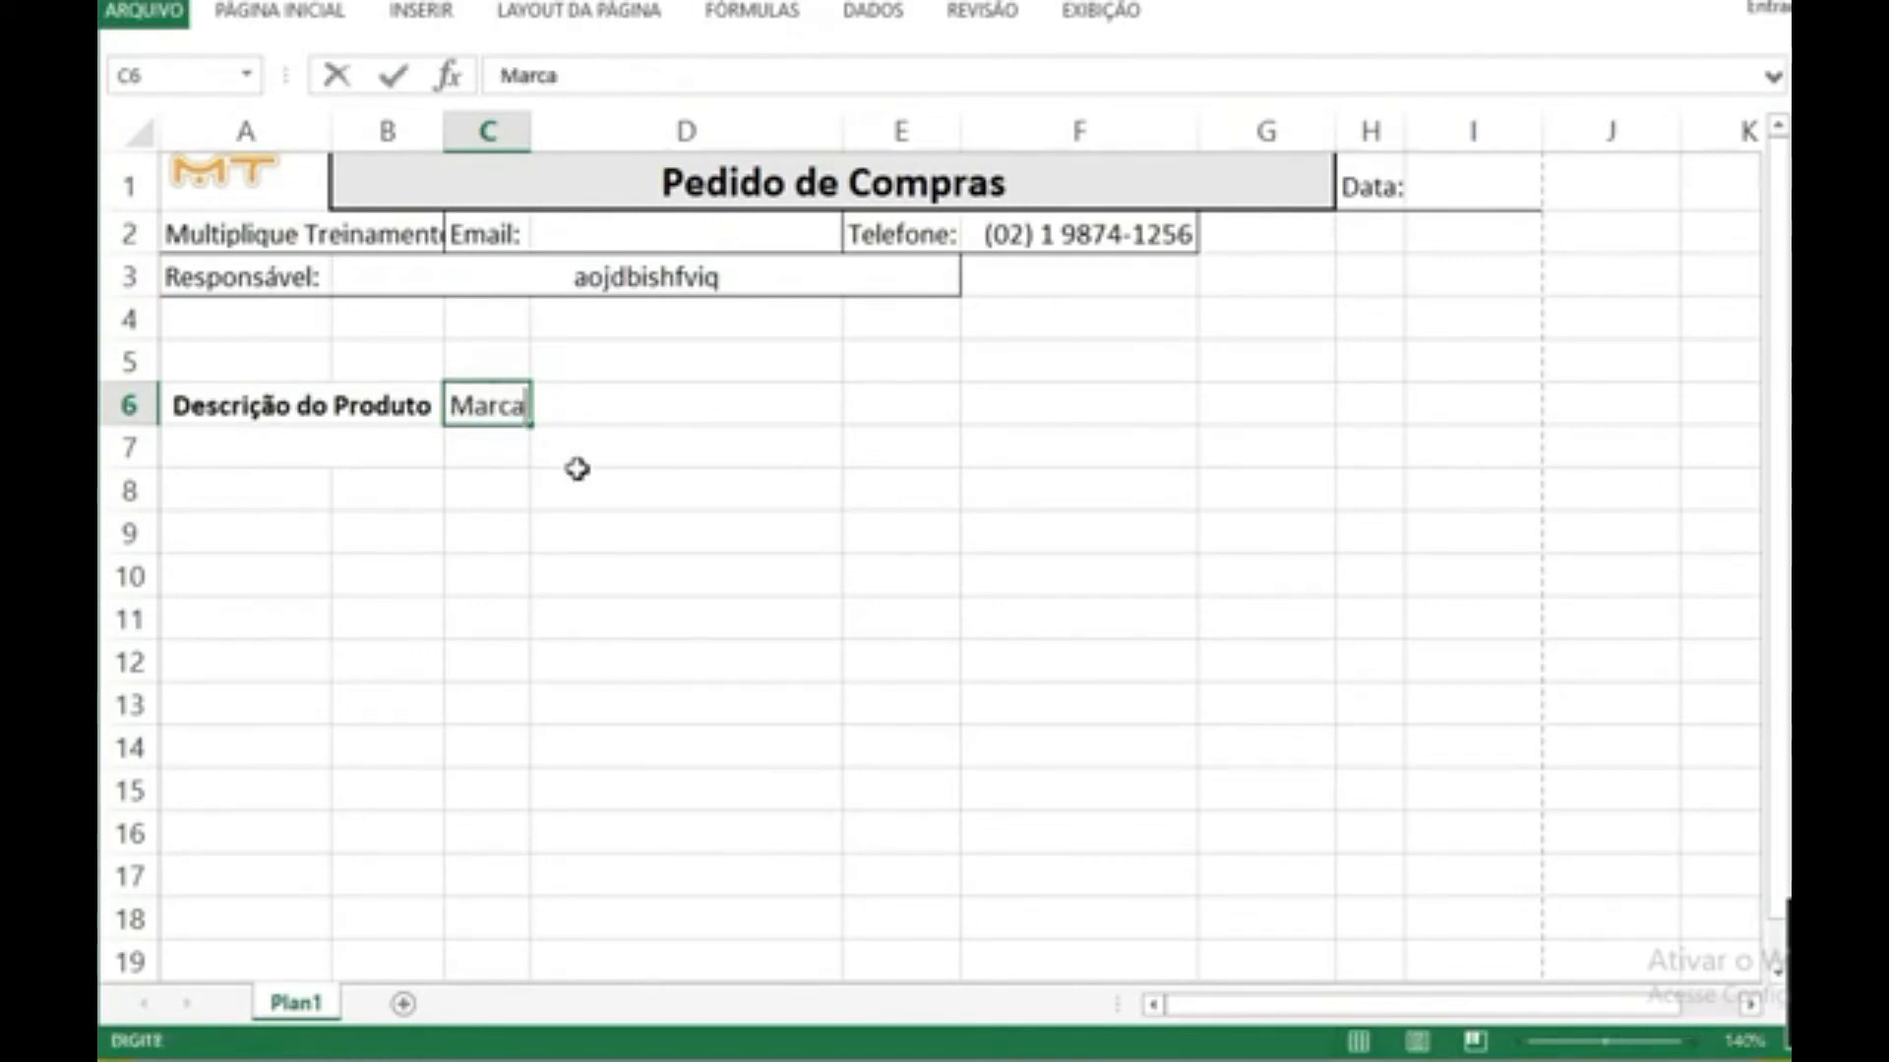
key("Tab")
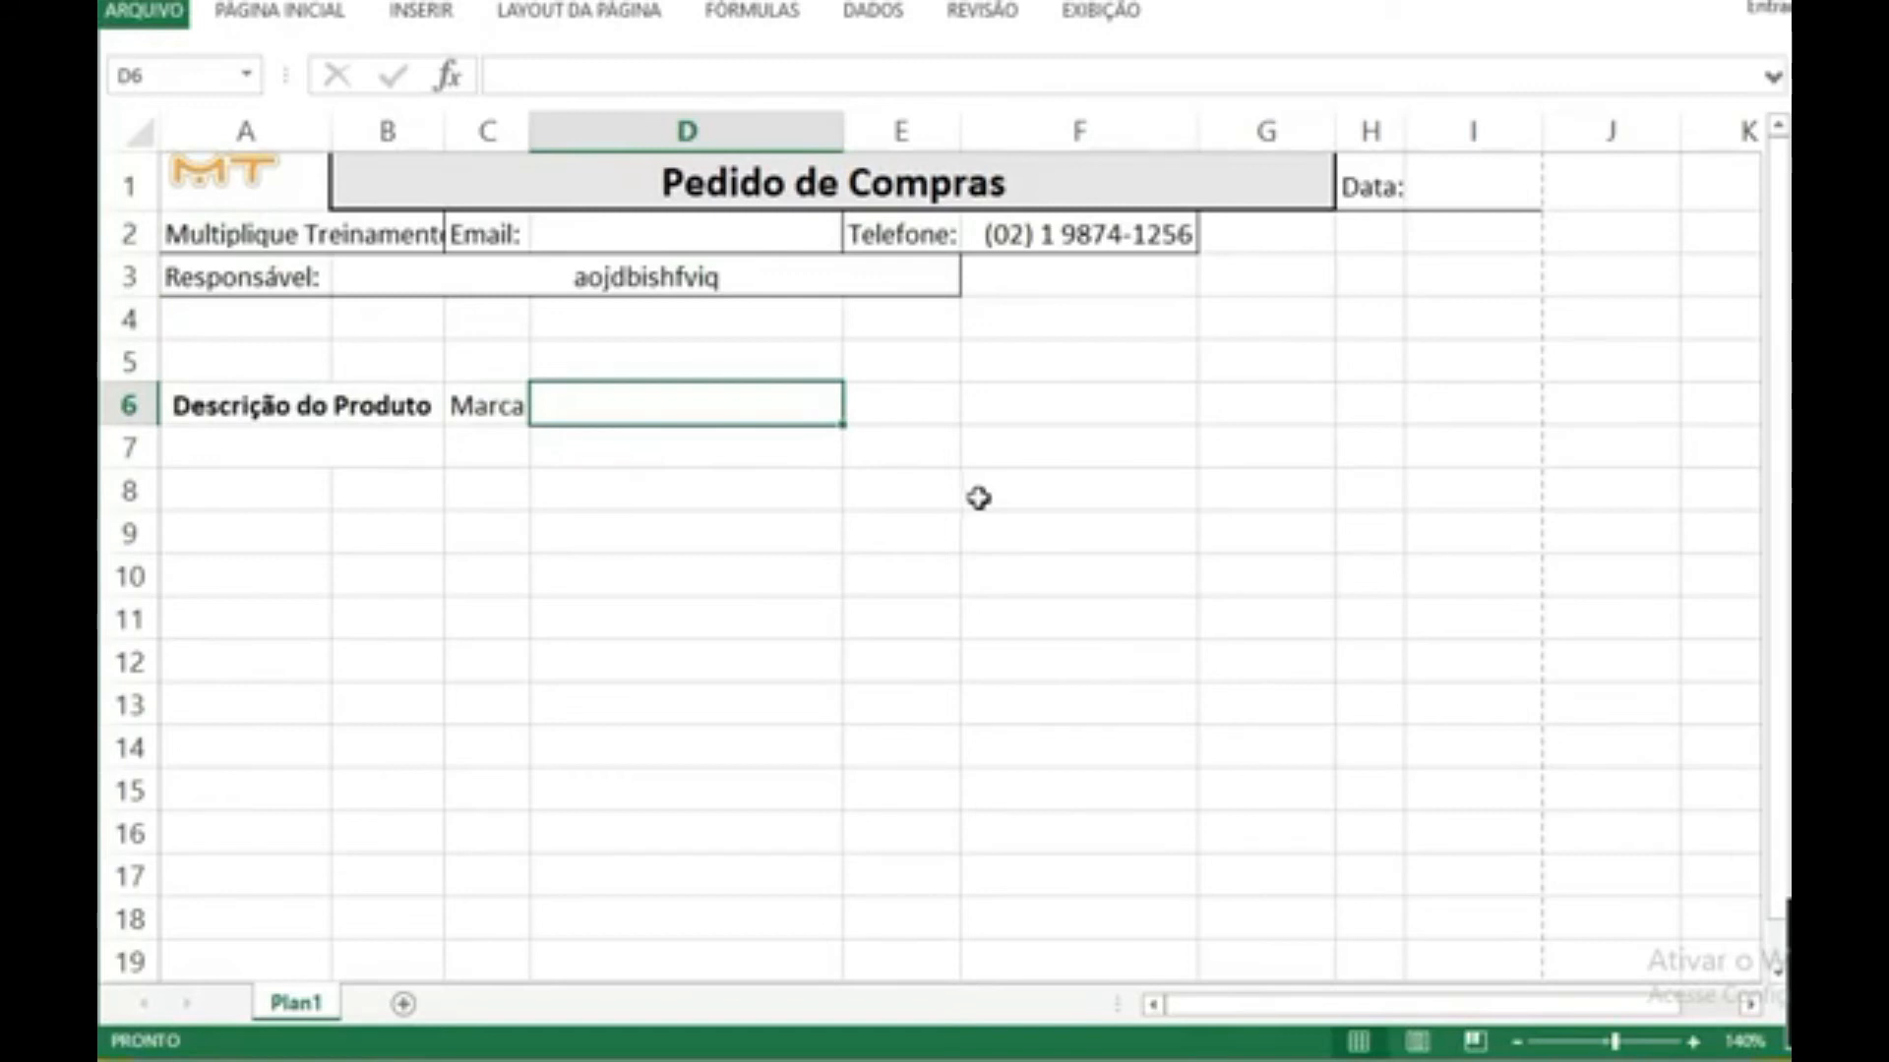
Step: Enter the heading "Qntdd" in cell C6 and make it bold
key("Left")
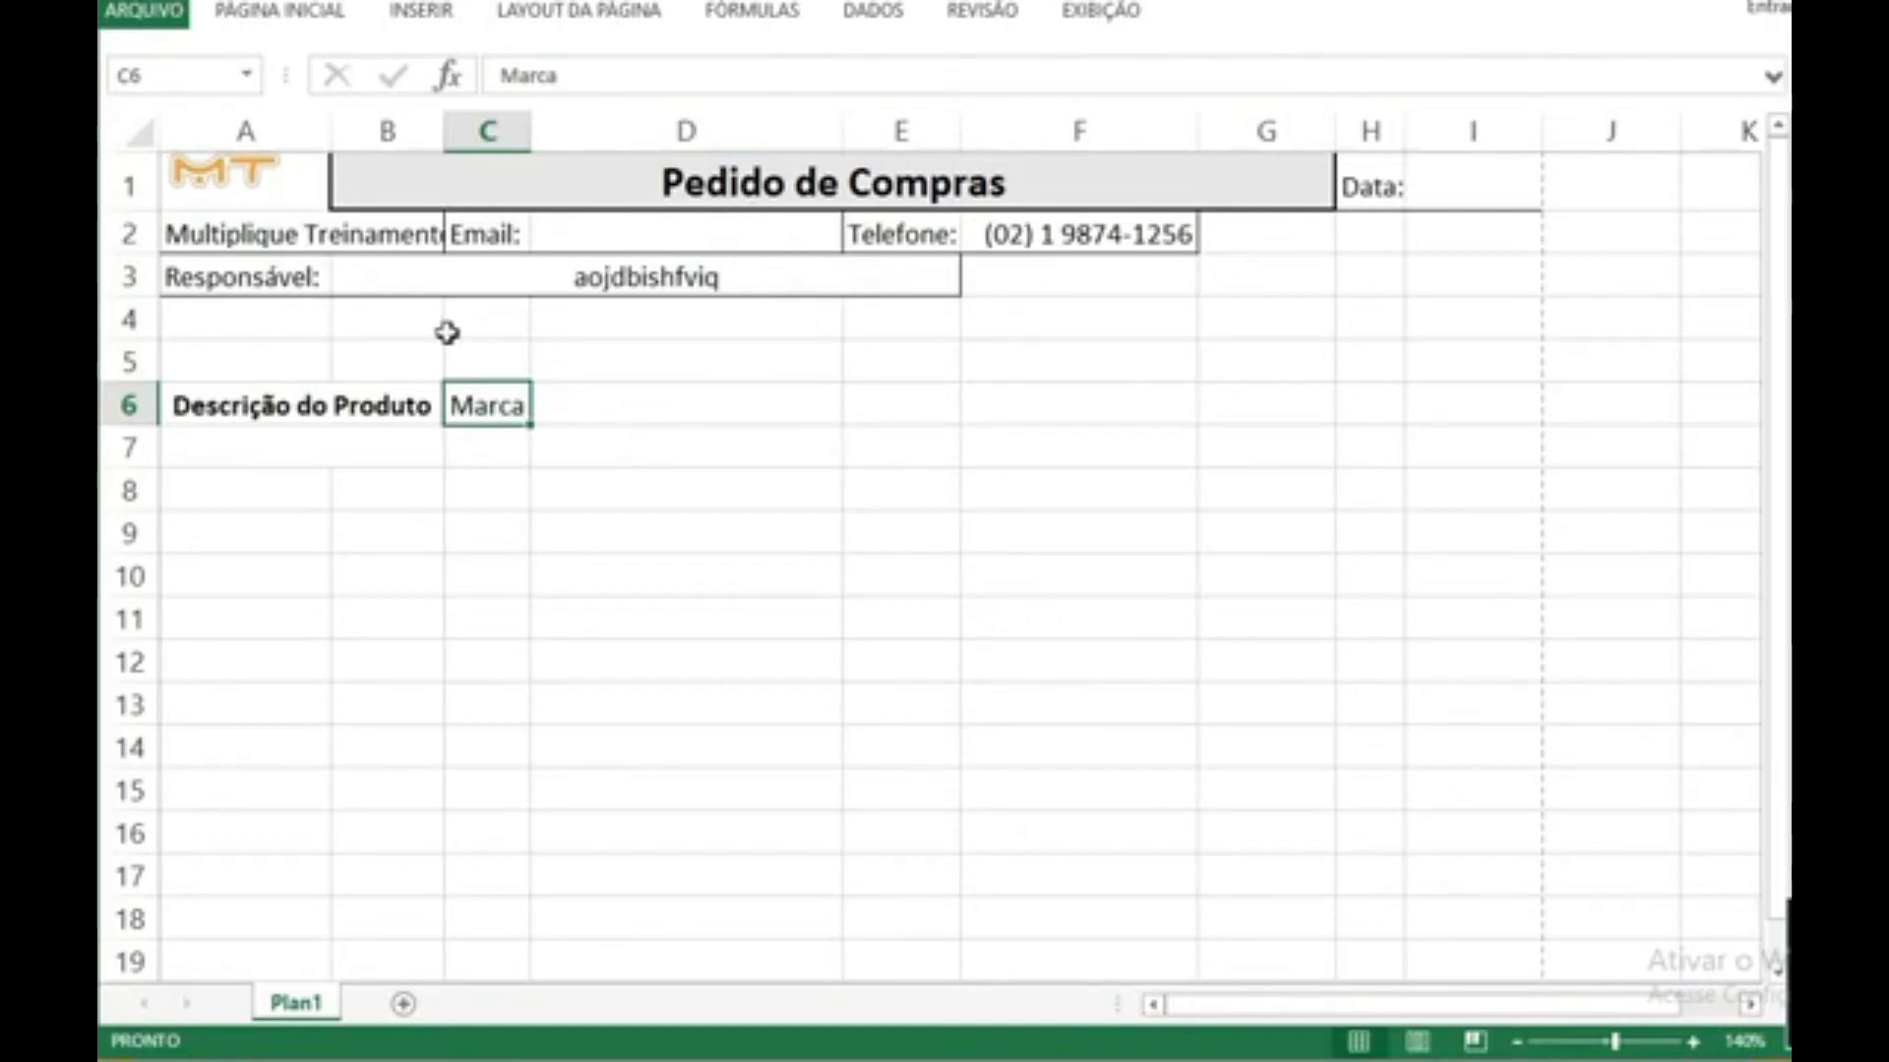
type("Qntdd")
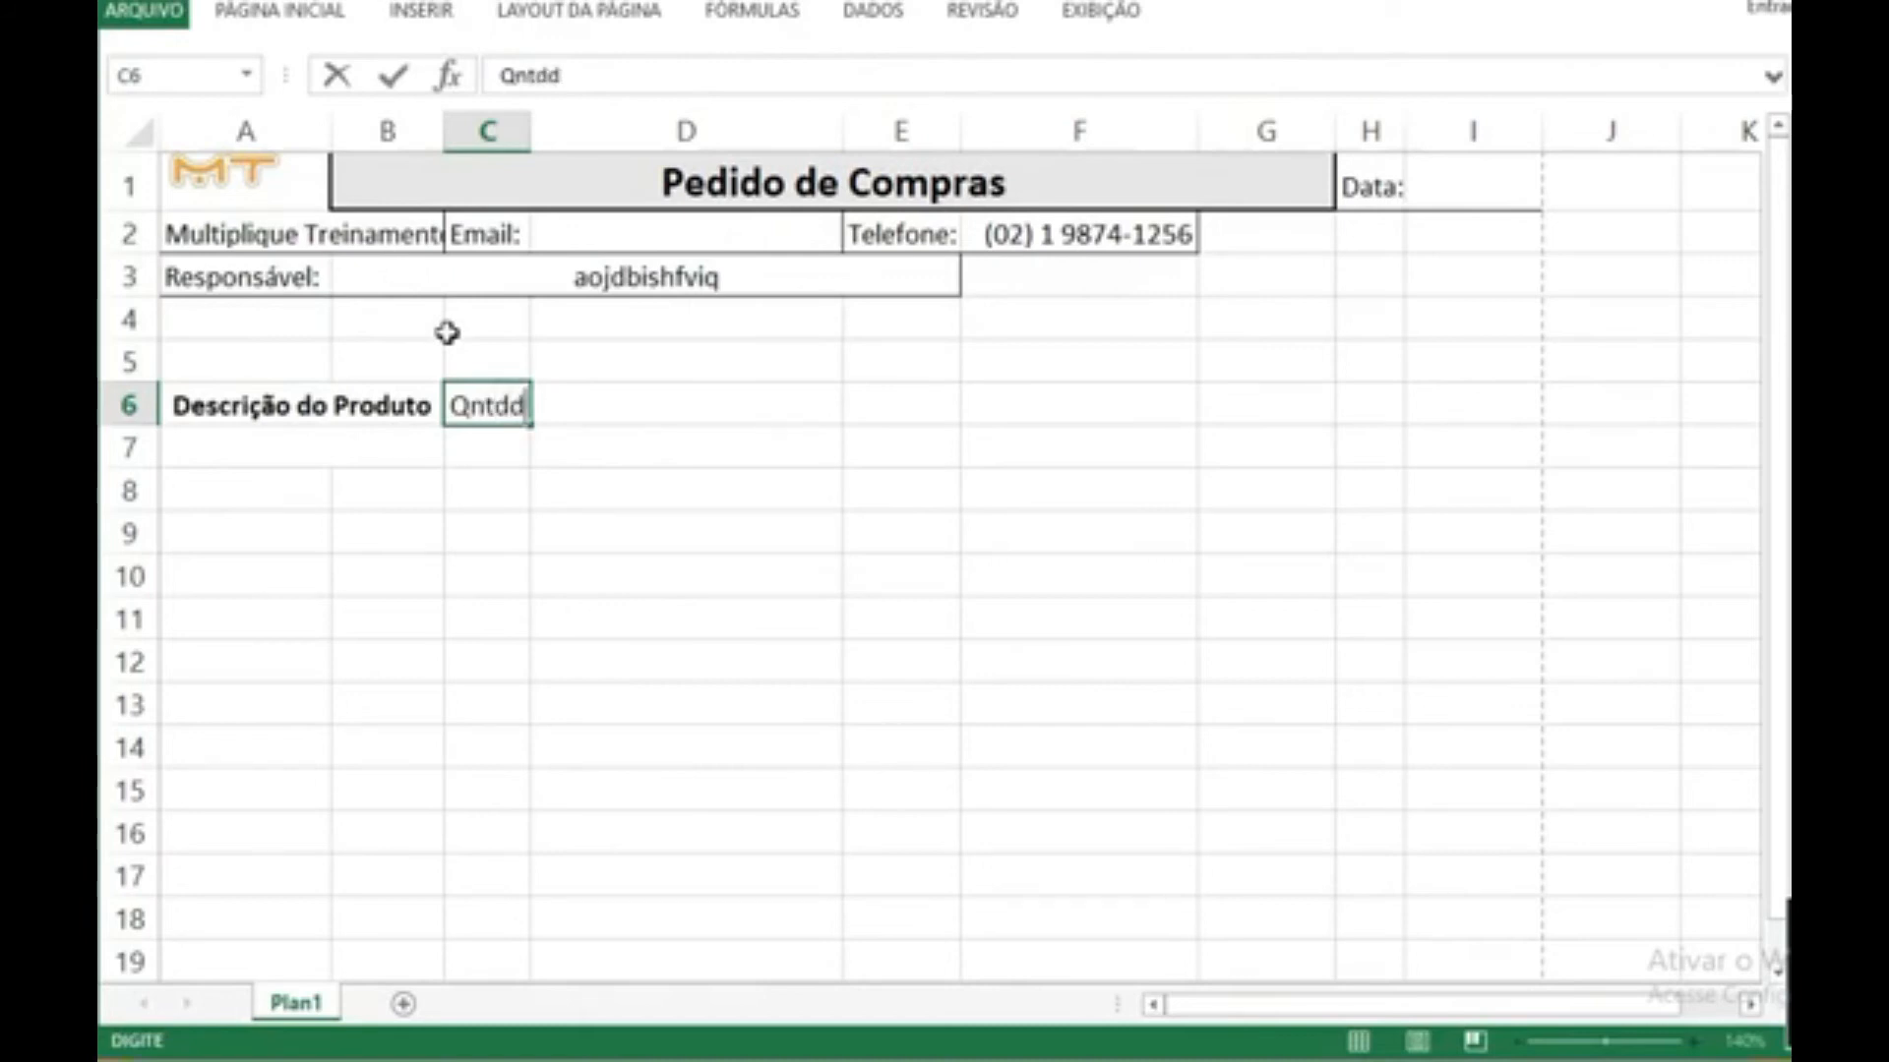
key("Return")
left_click(493, 396)
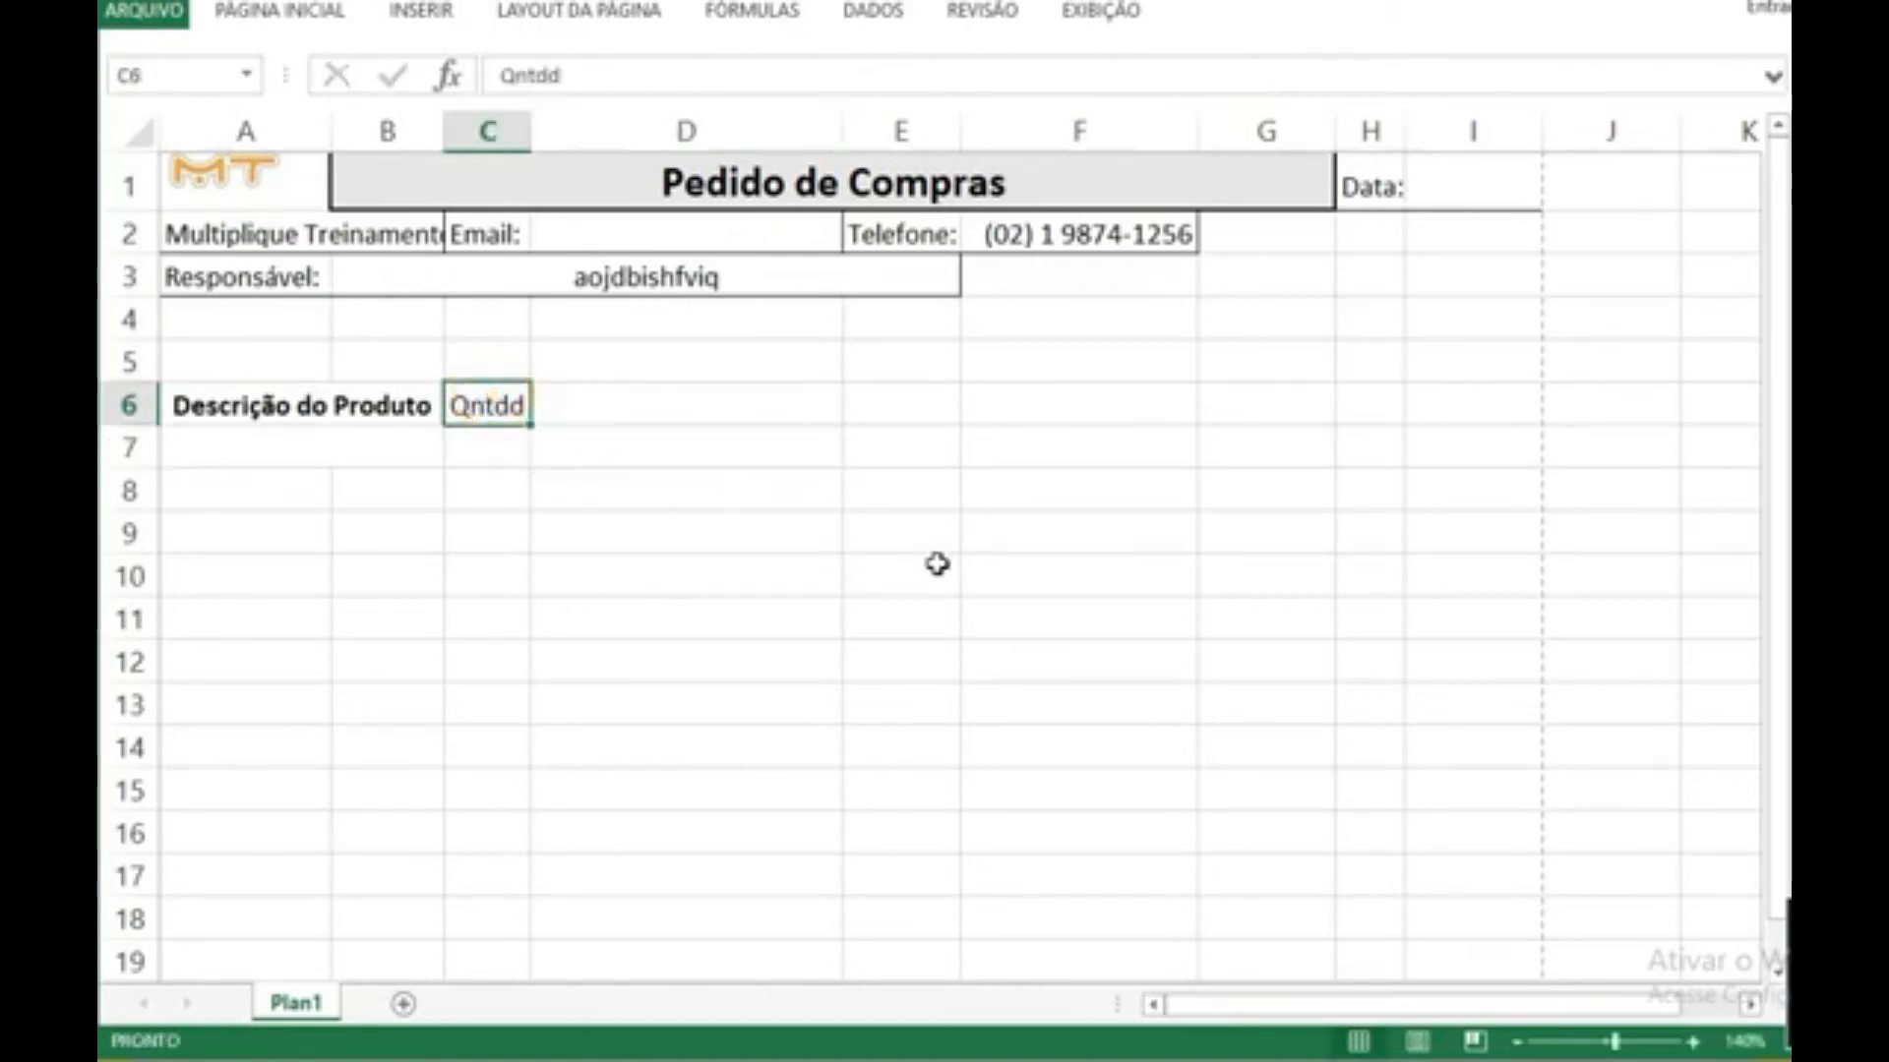
key("ctrl+n")
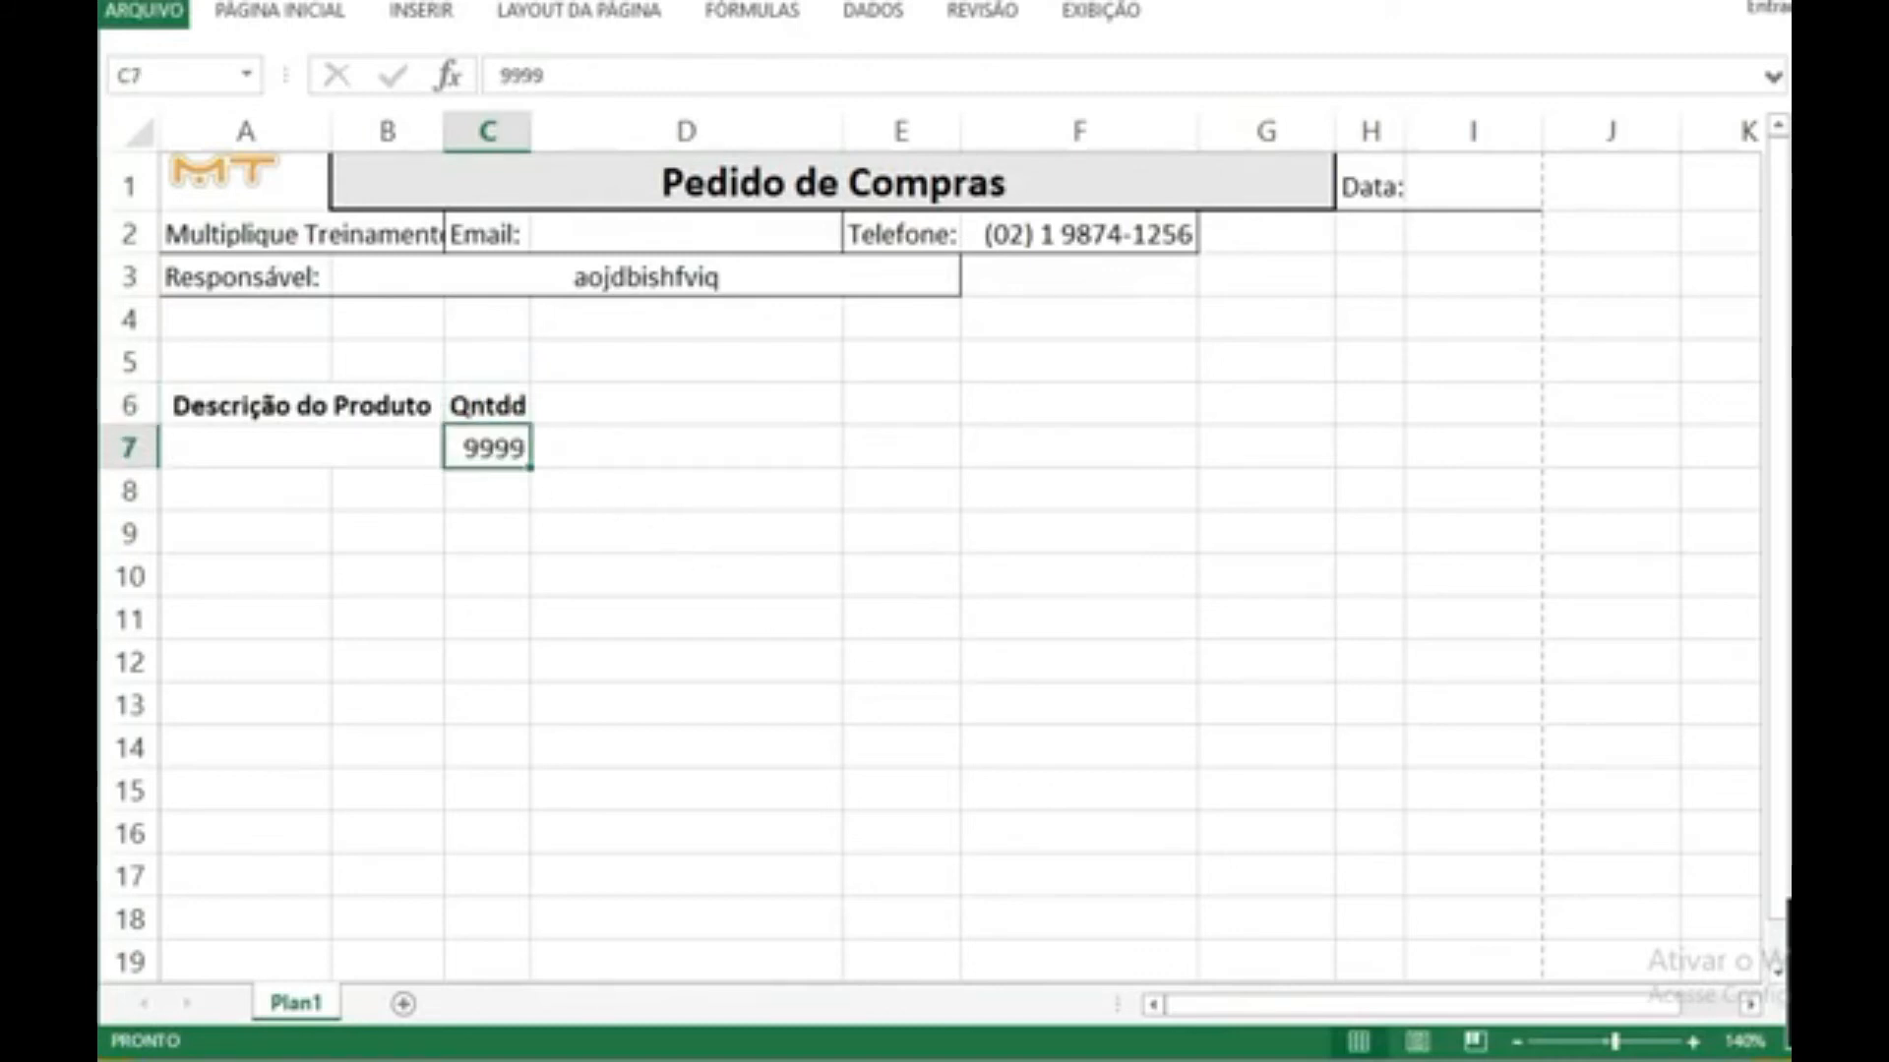
Step: Try a sample quantity of 9999 in cell C7 under the "Qntdd" heading and remove it again
key("F2")
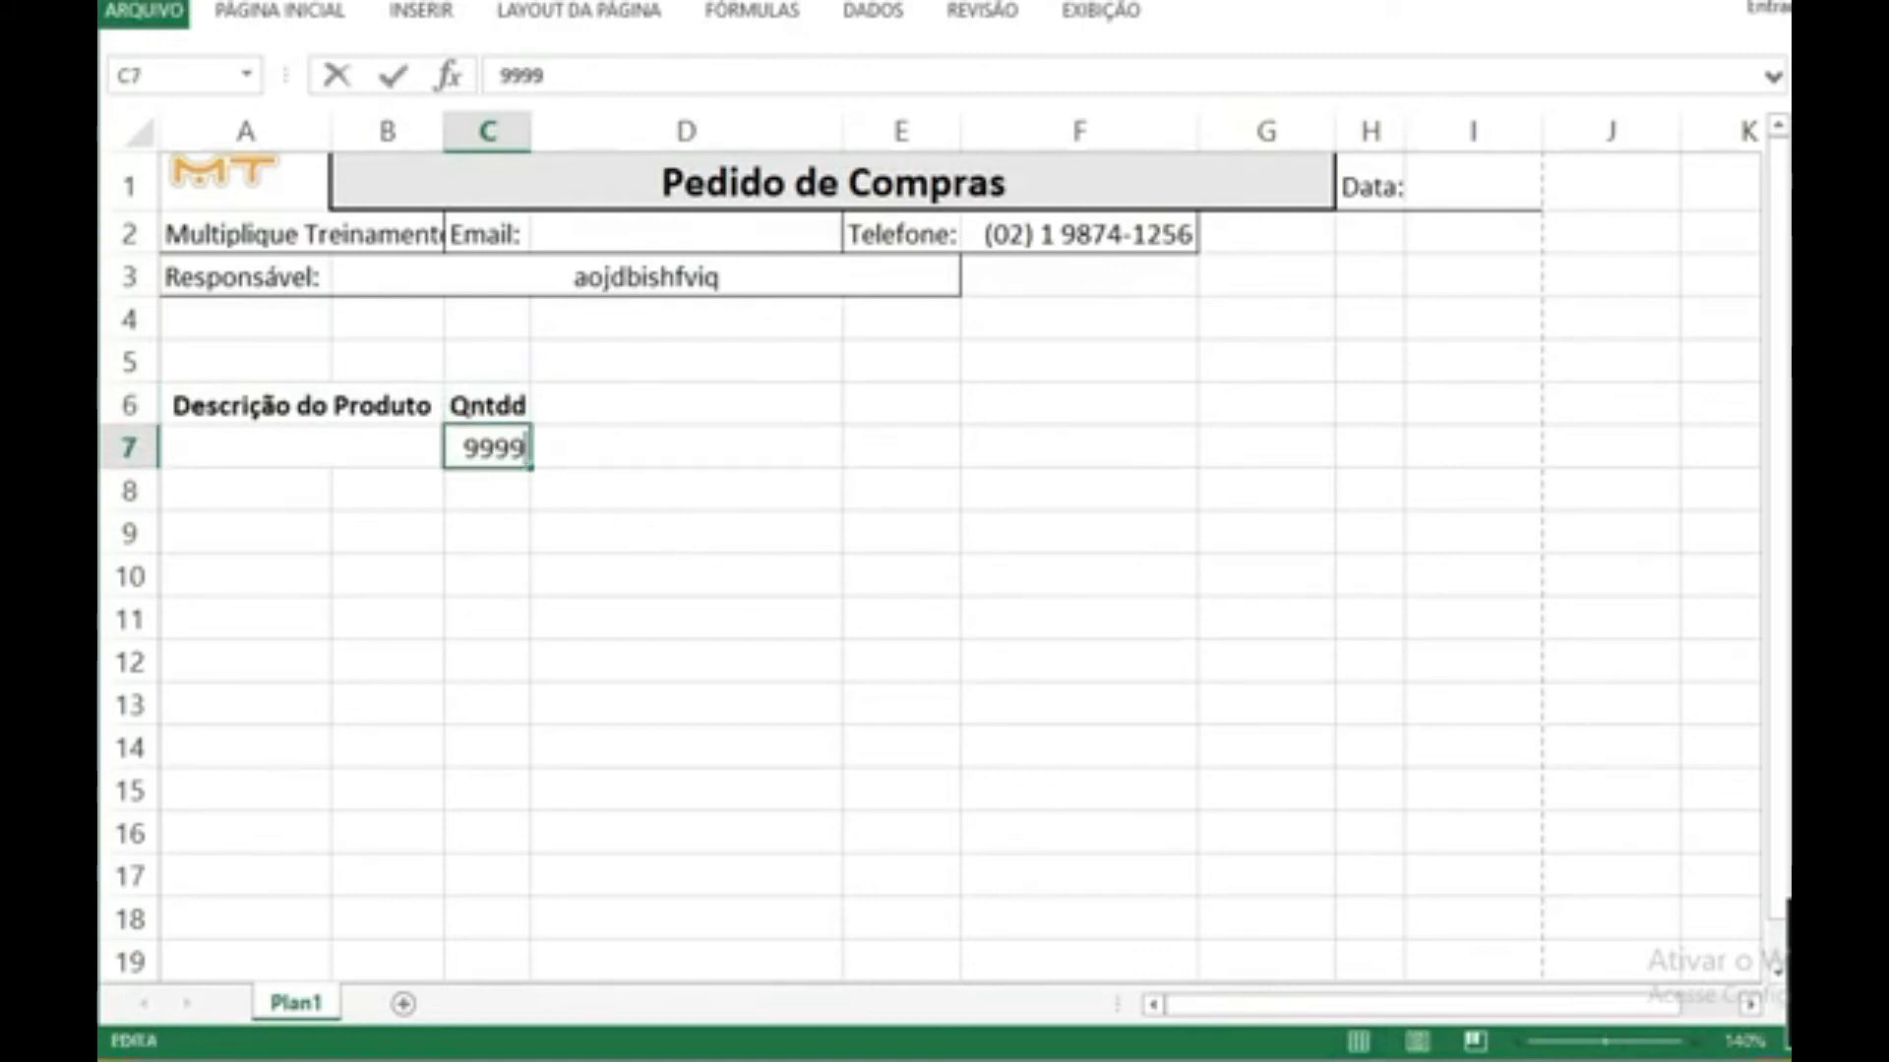
key("BackSpace")
key("BackSpace")
key("BackSpace")
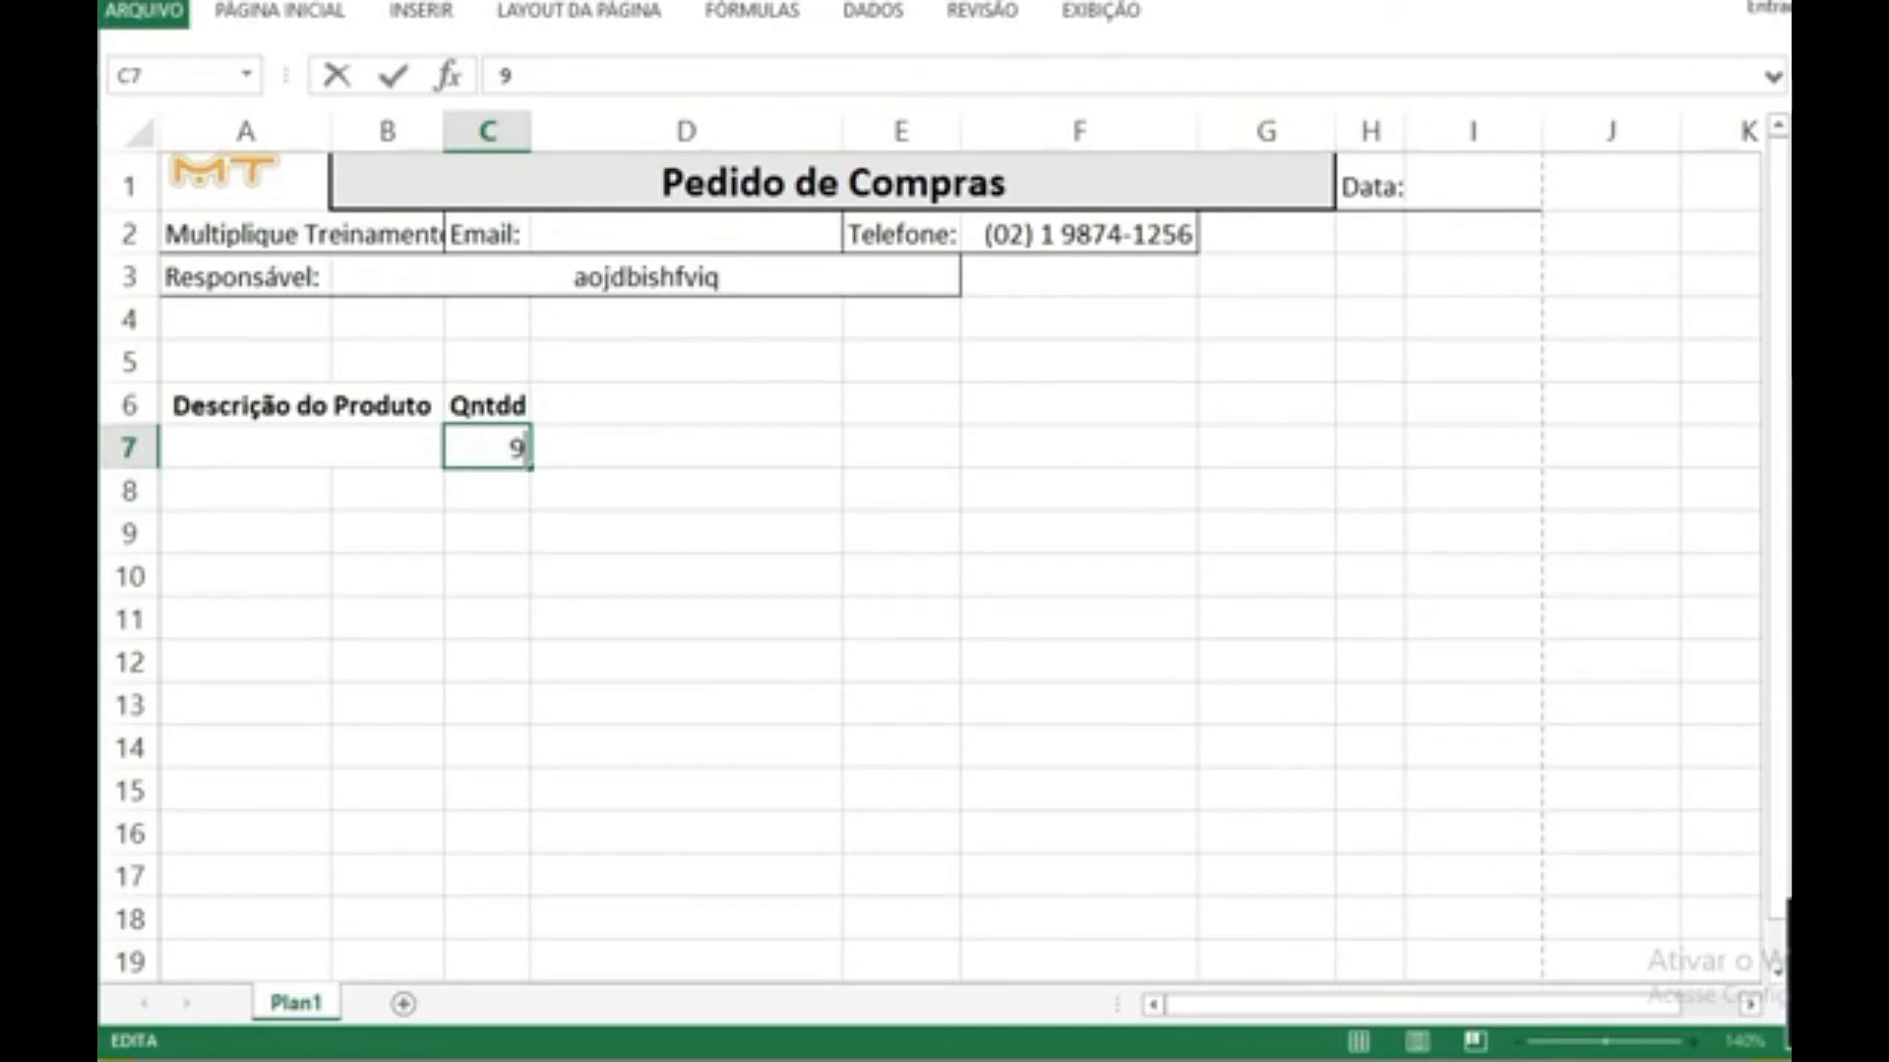
left_click(539, 526)
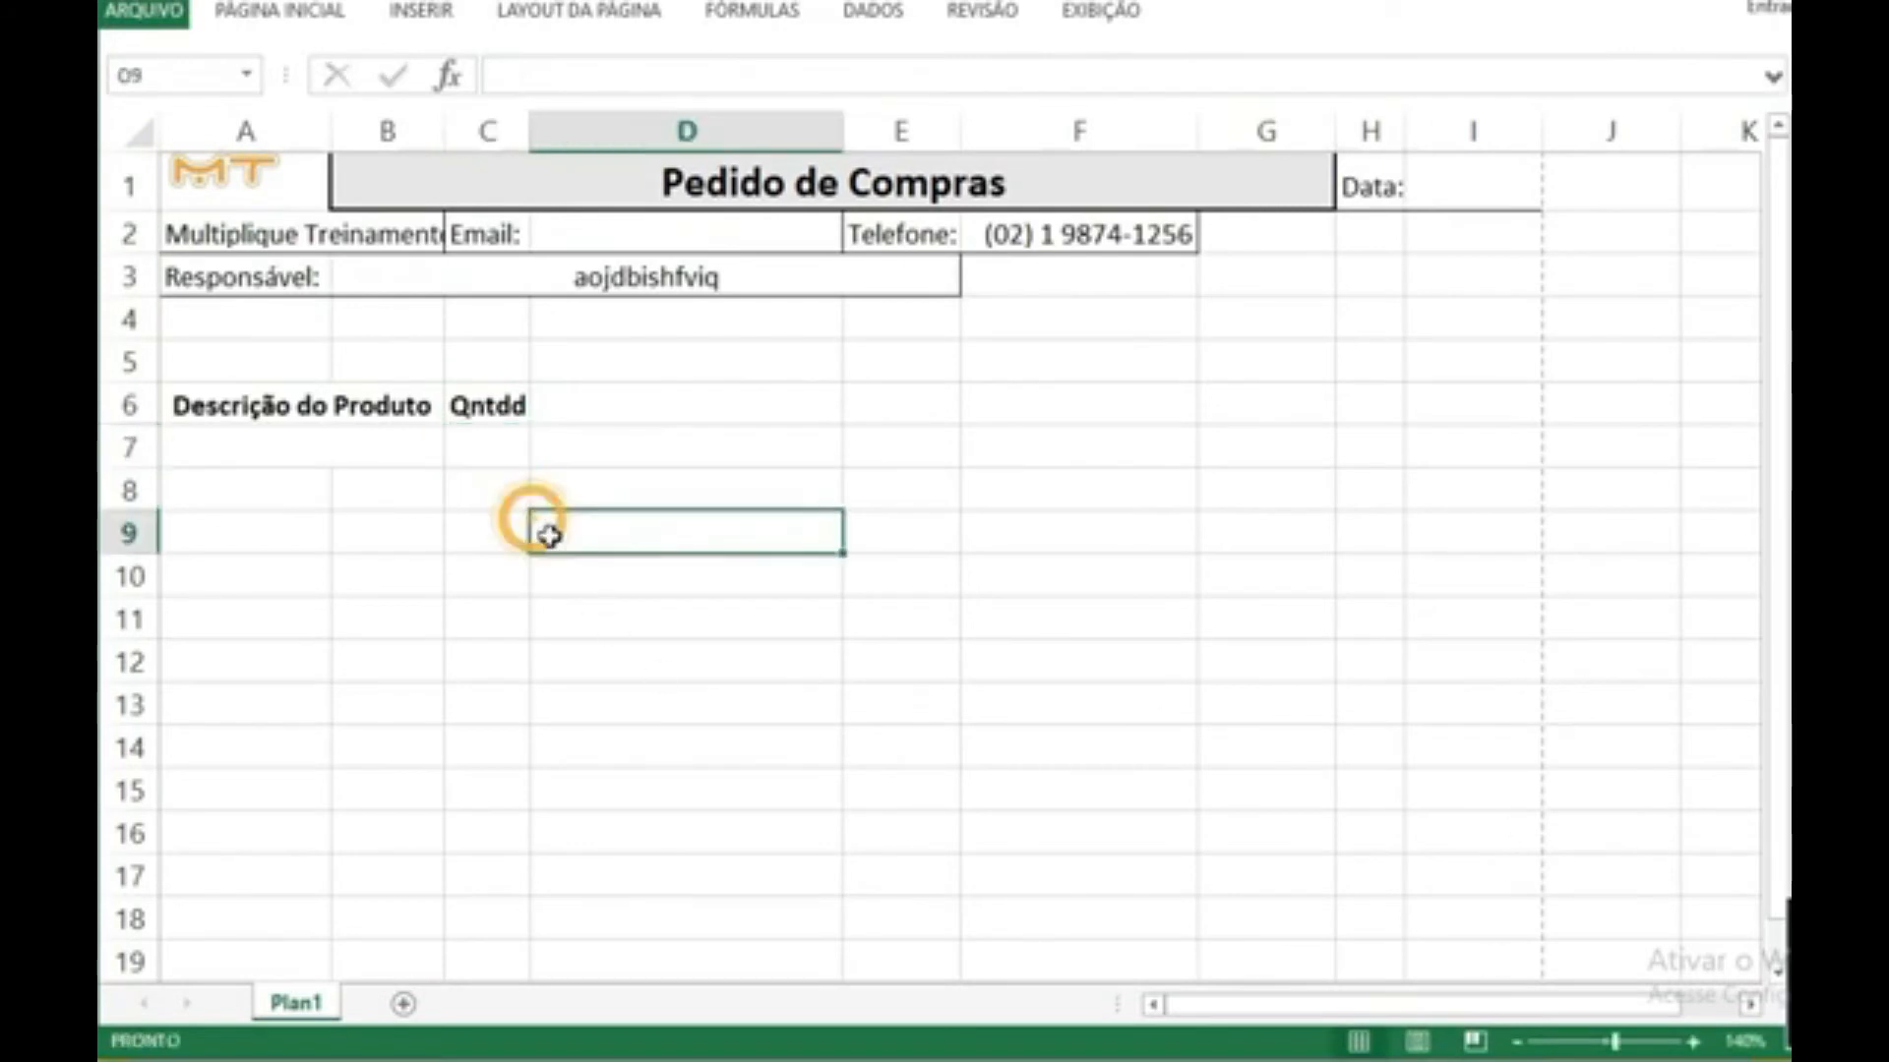
Step: Try overwriting the "Qntdd" heading in C6 with "dfbh", discard that entry, and try editing the existing heading in place
left_click(509, 404)
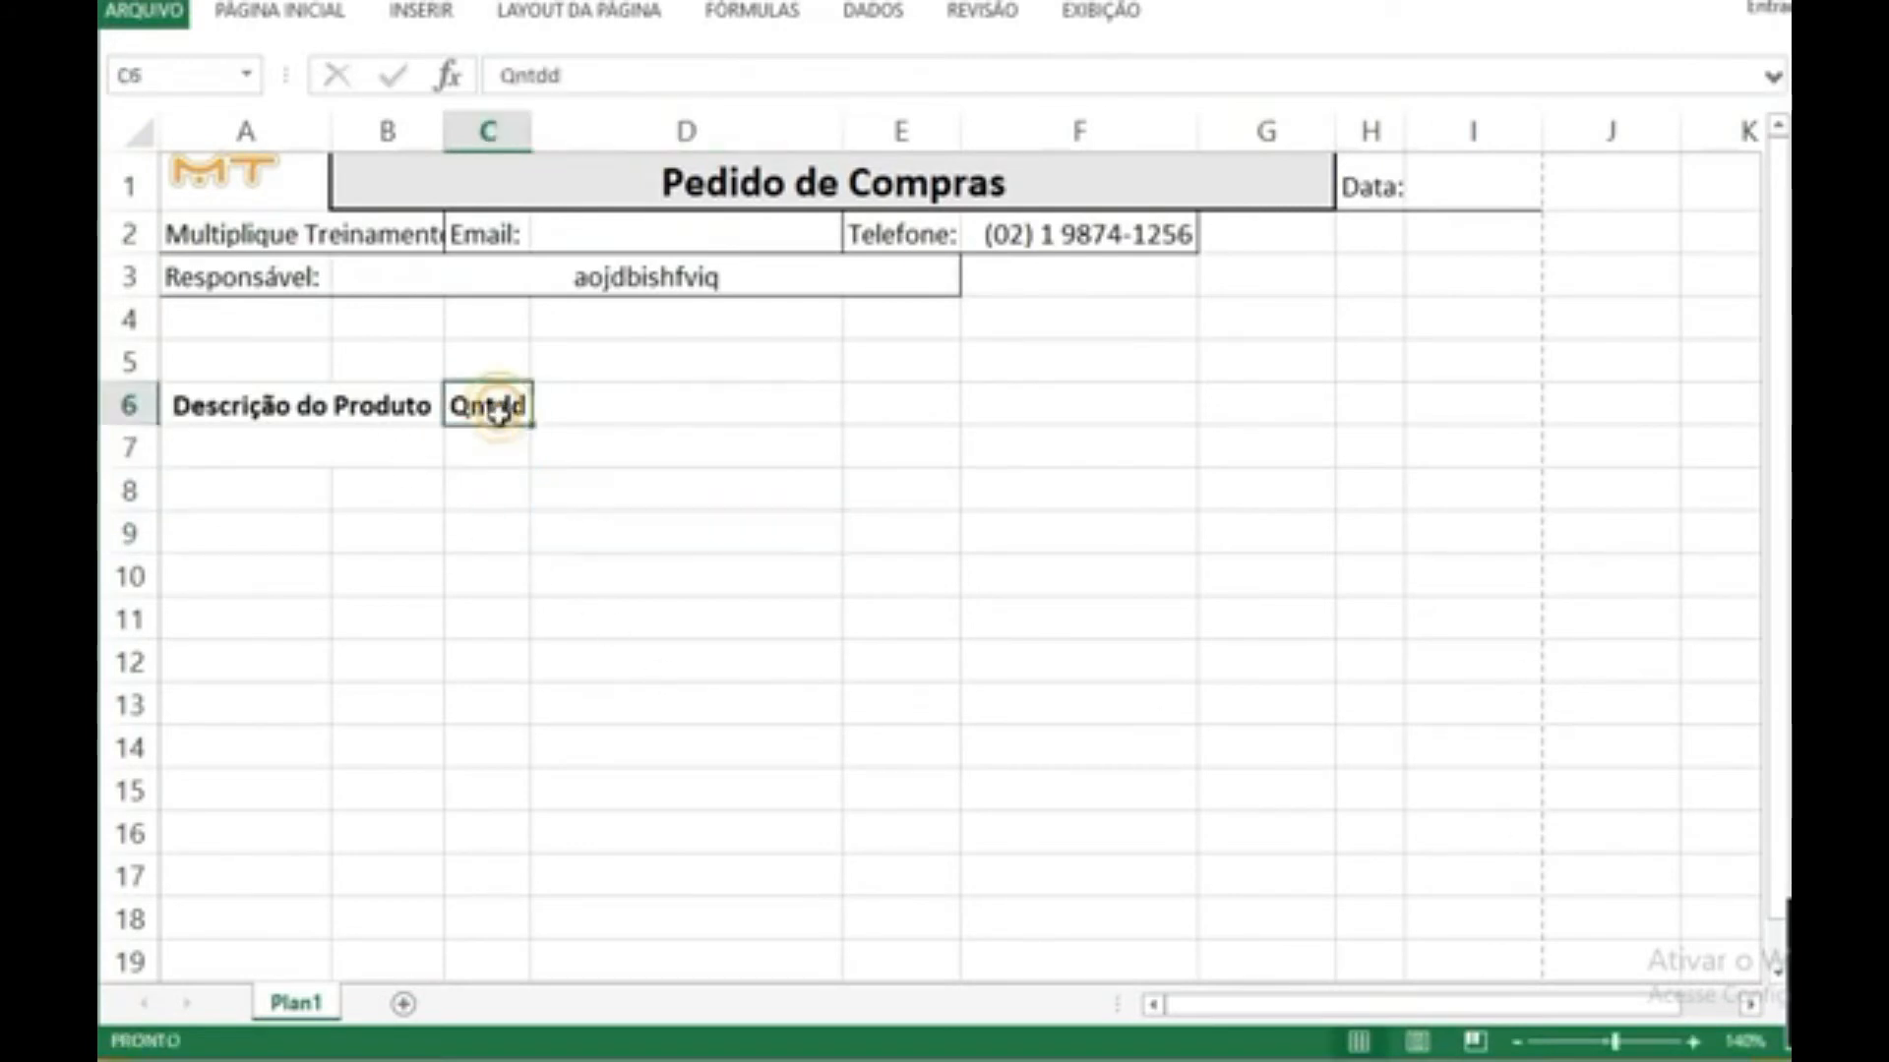
type("dfbh")
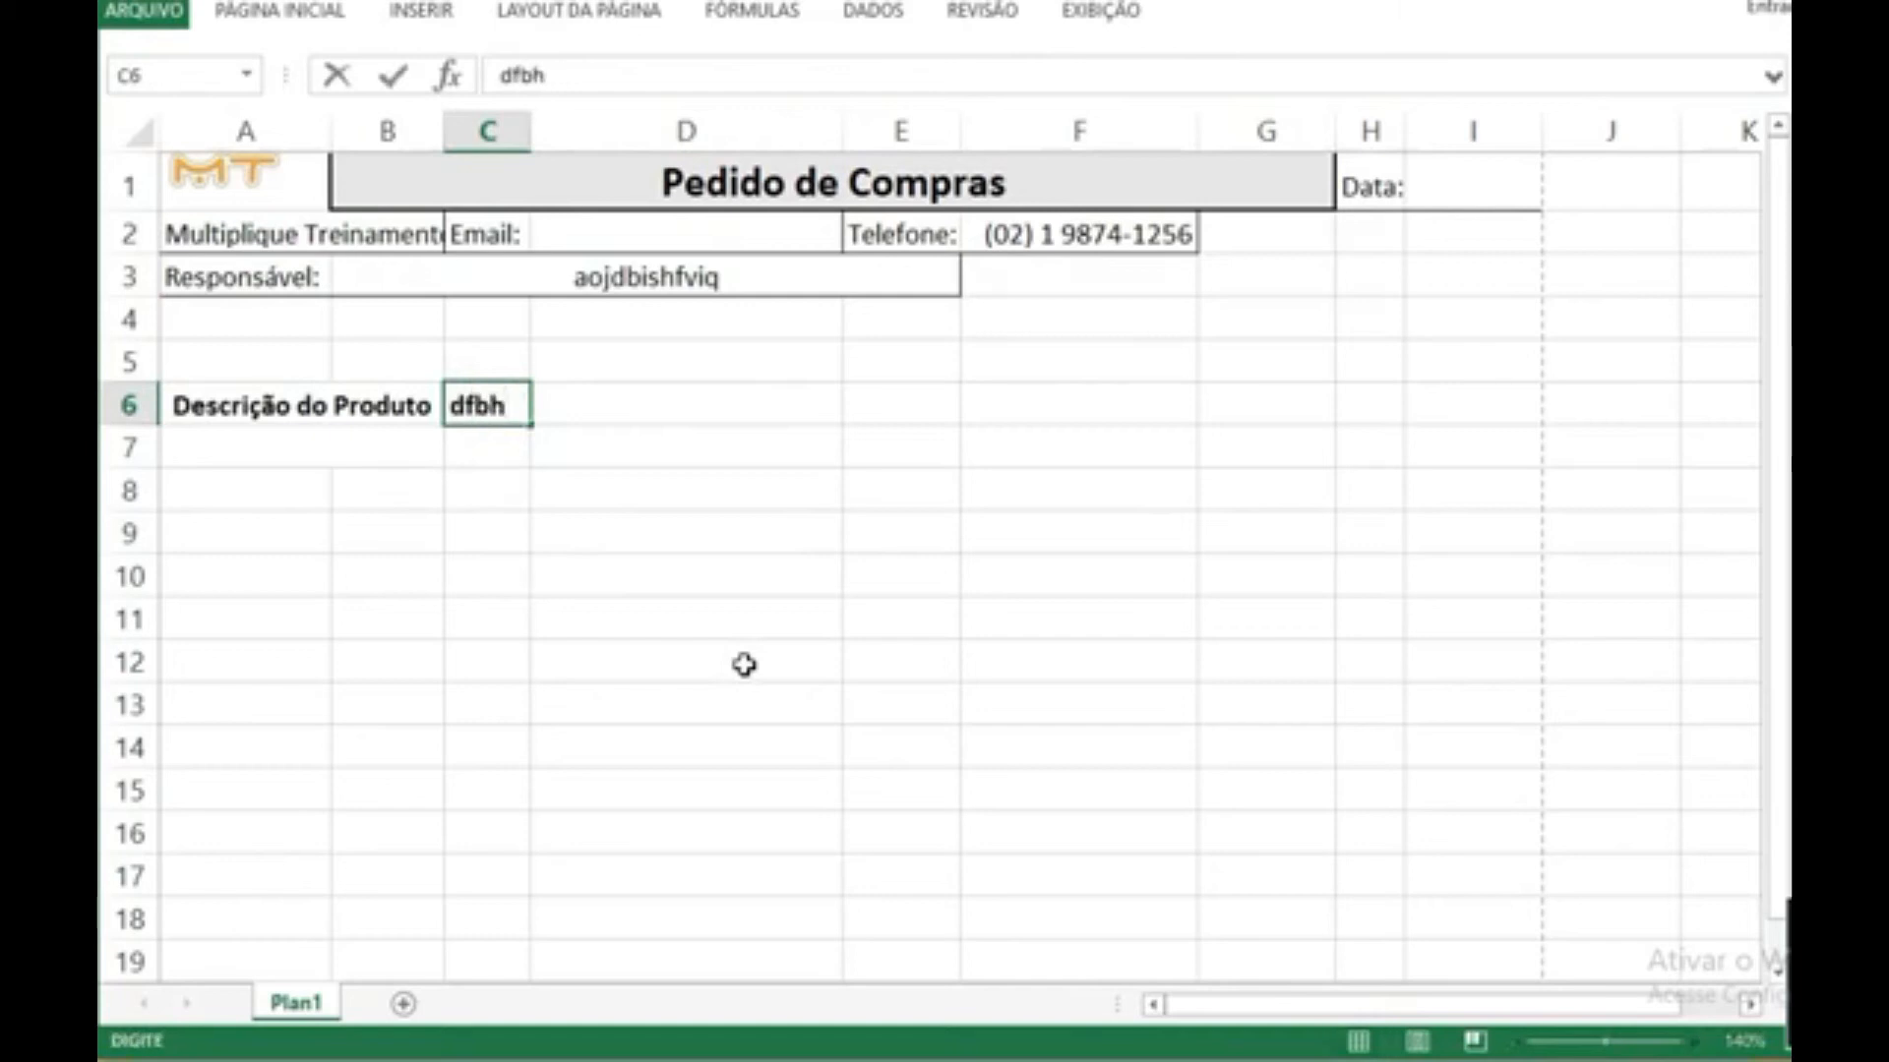
key("Escape")
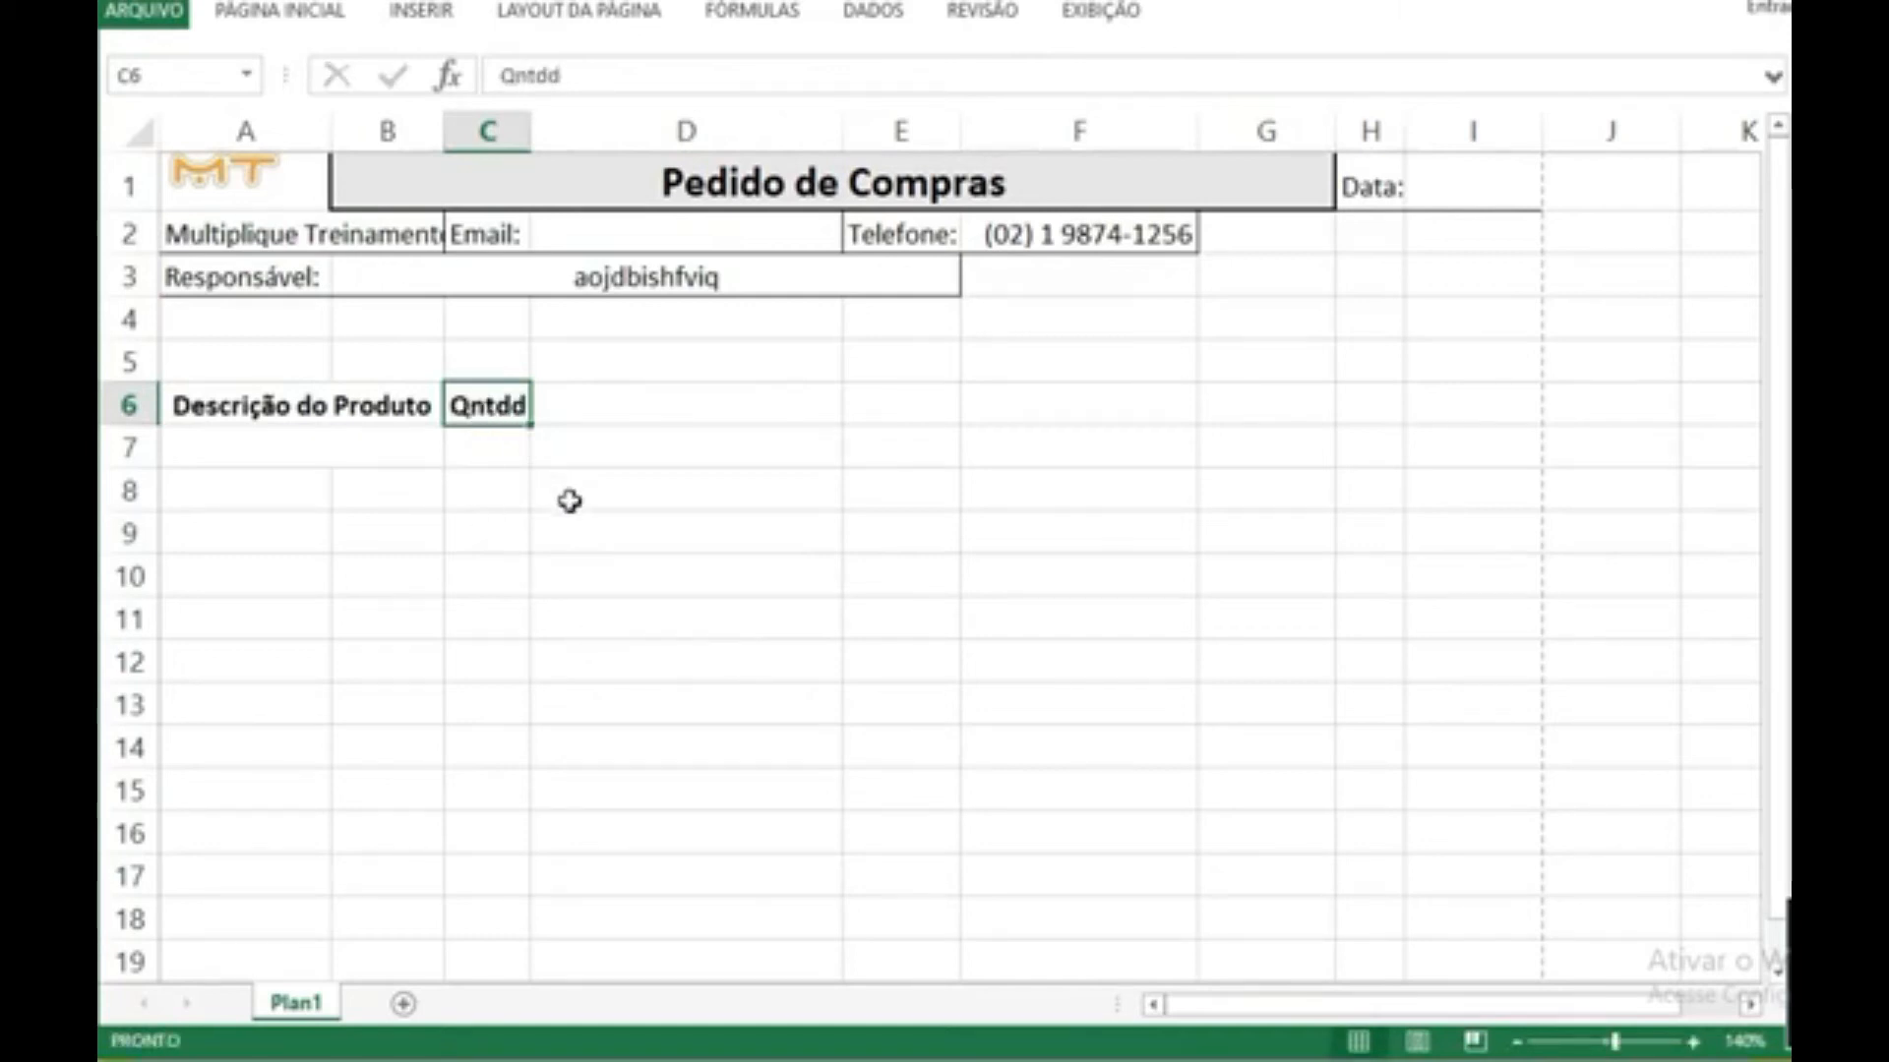
key("F2")
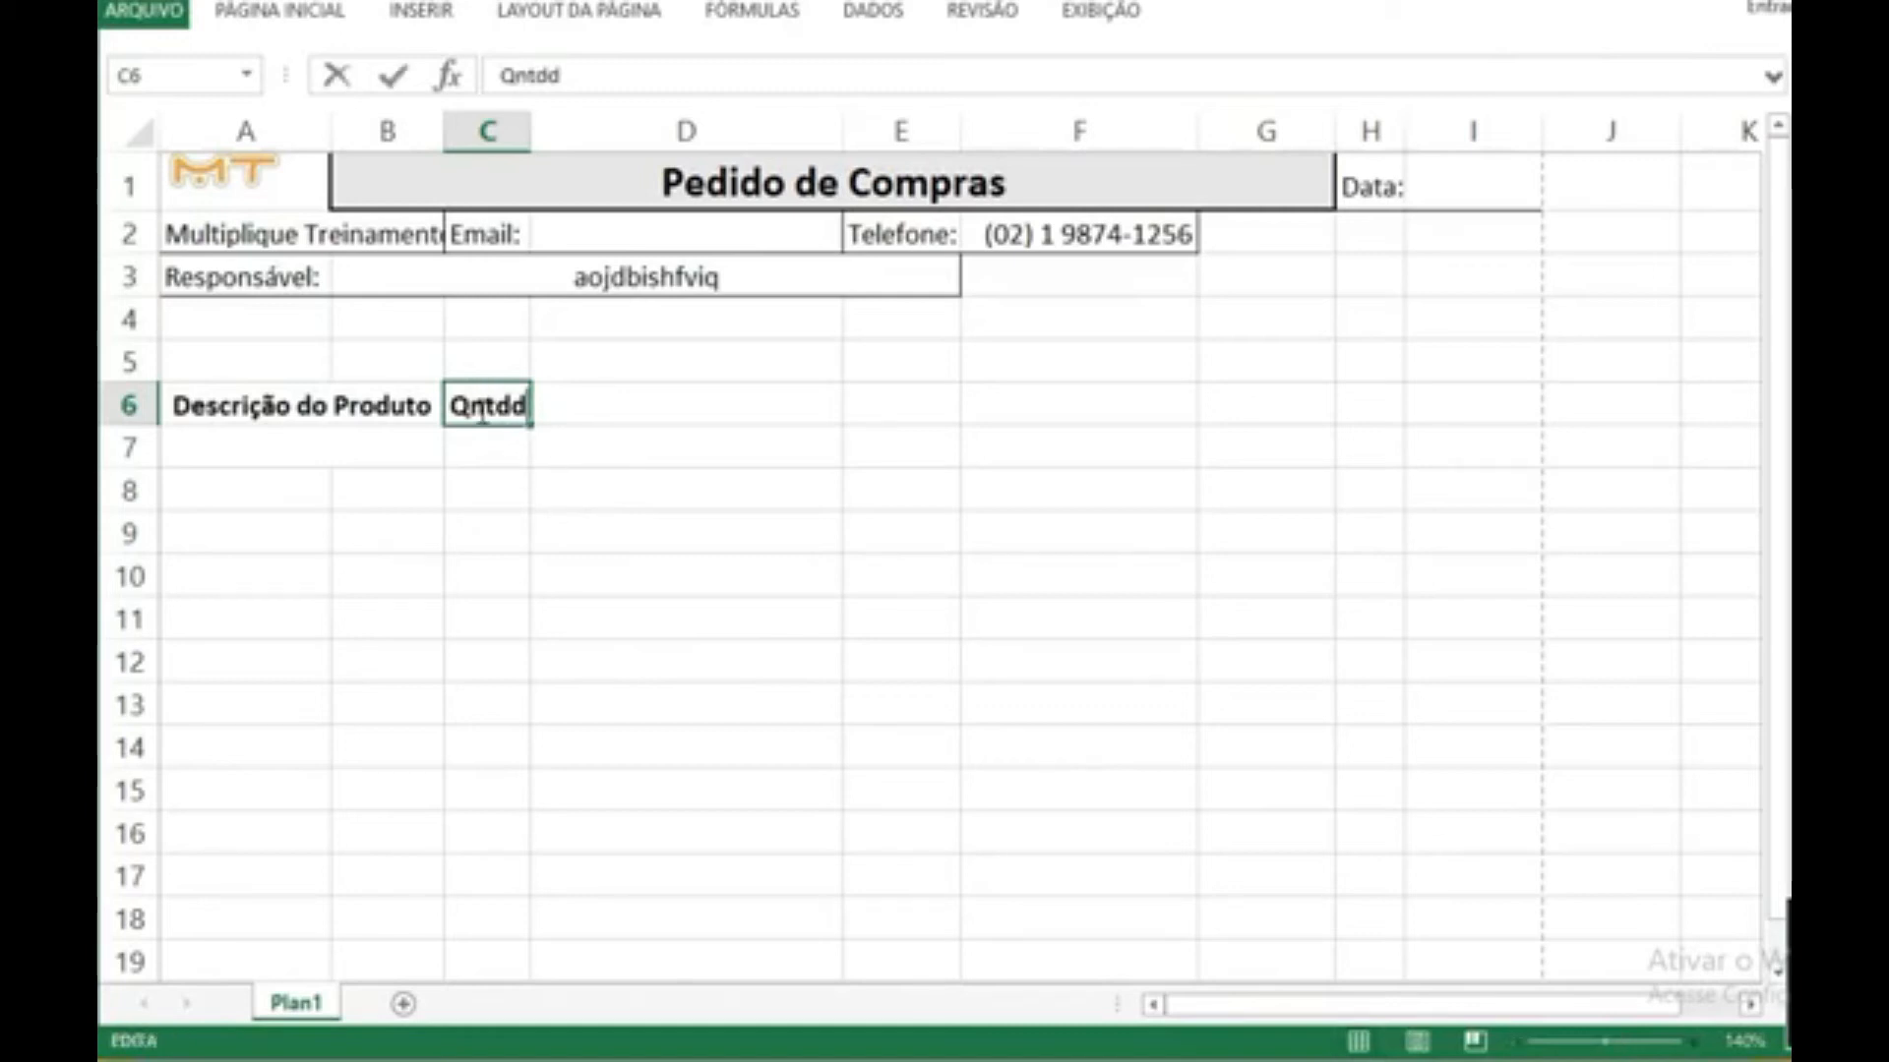
left_click(482, 451)
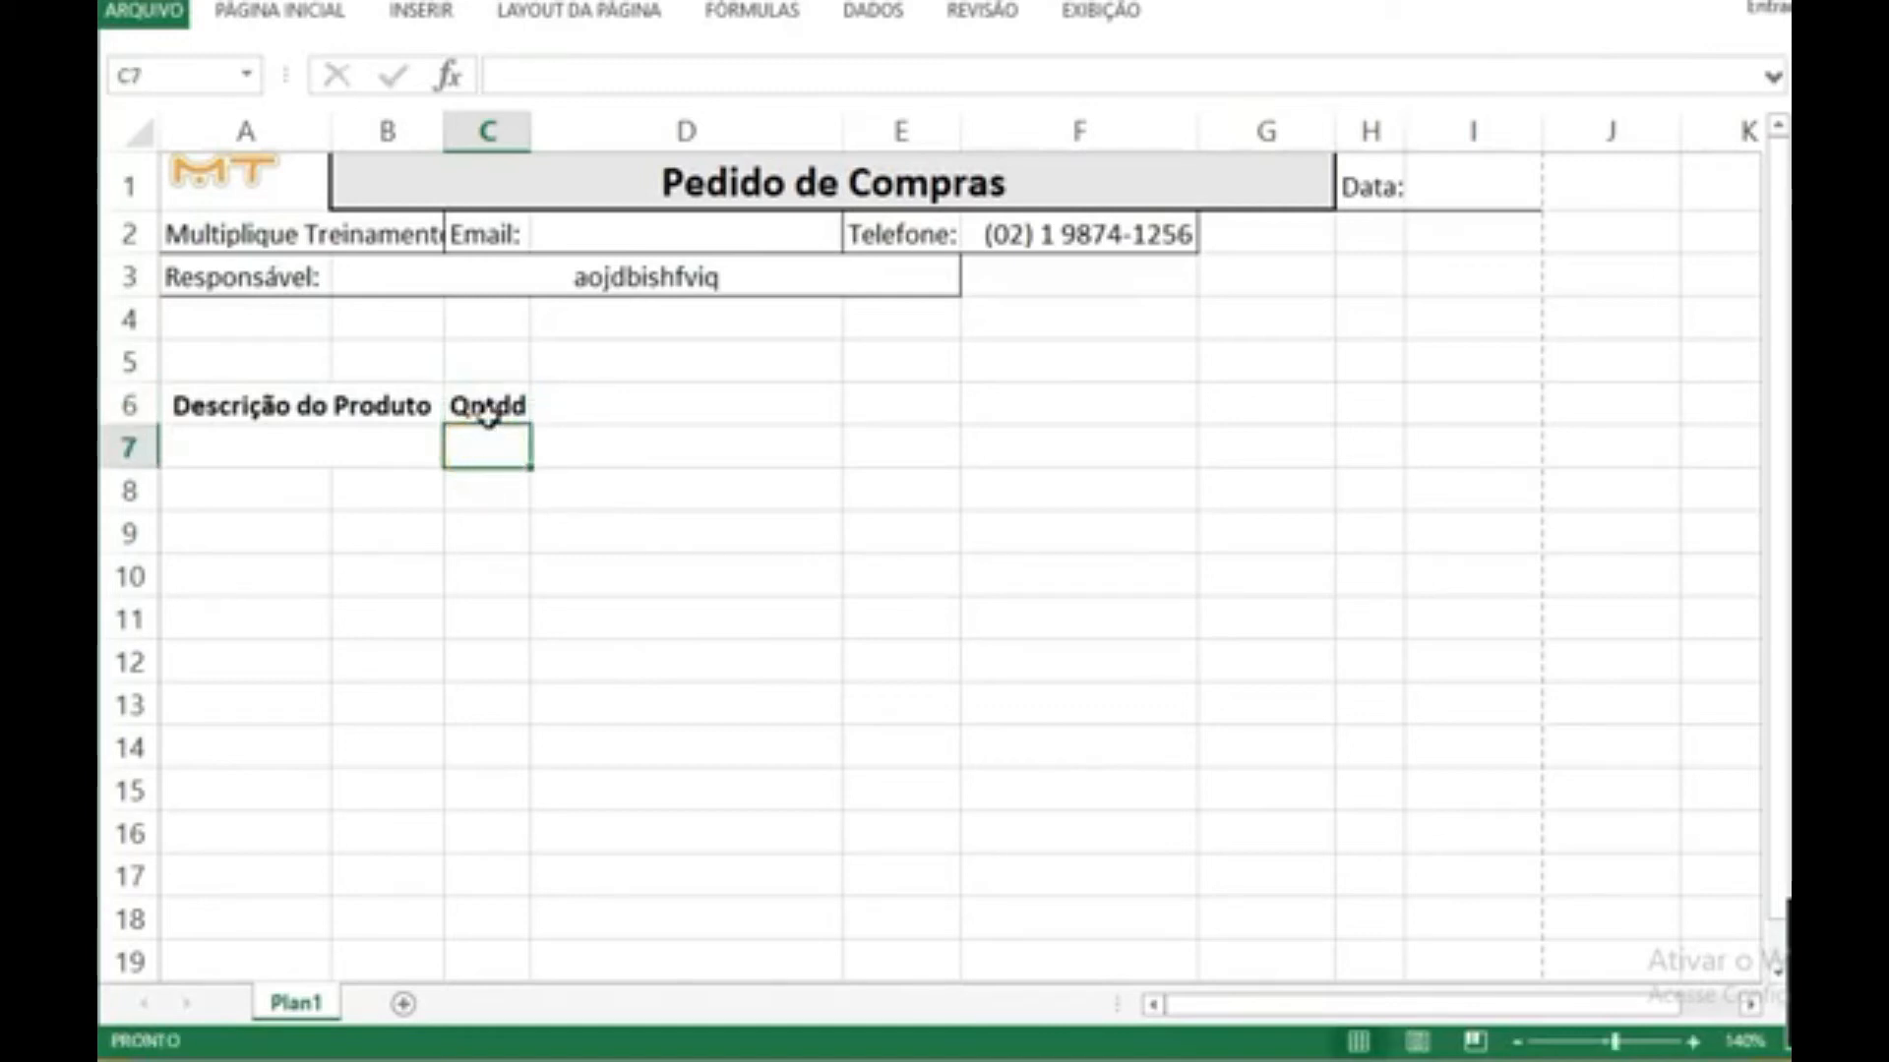
double_click(487, 409)
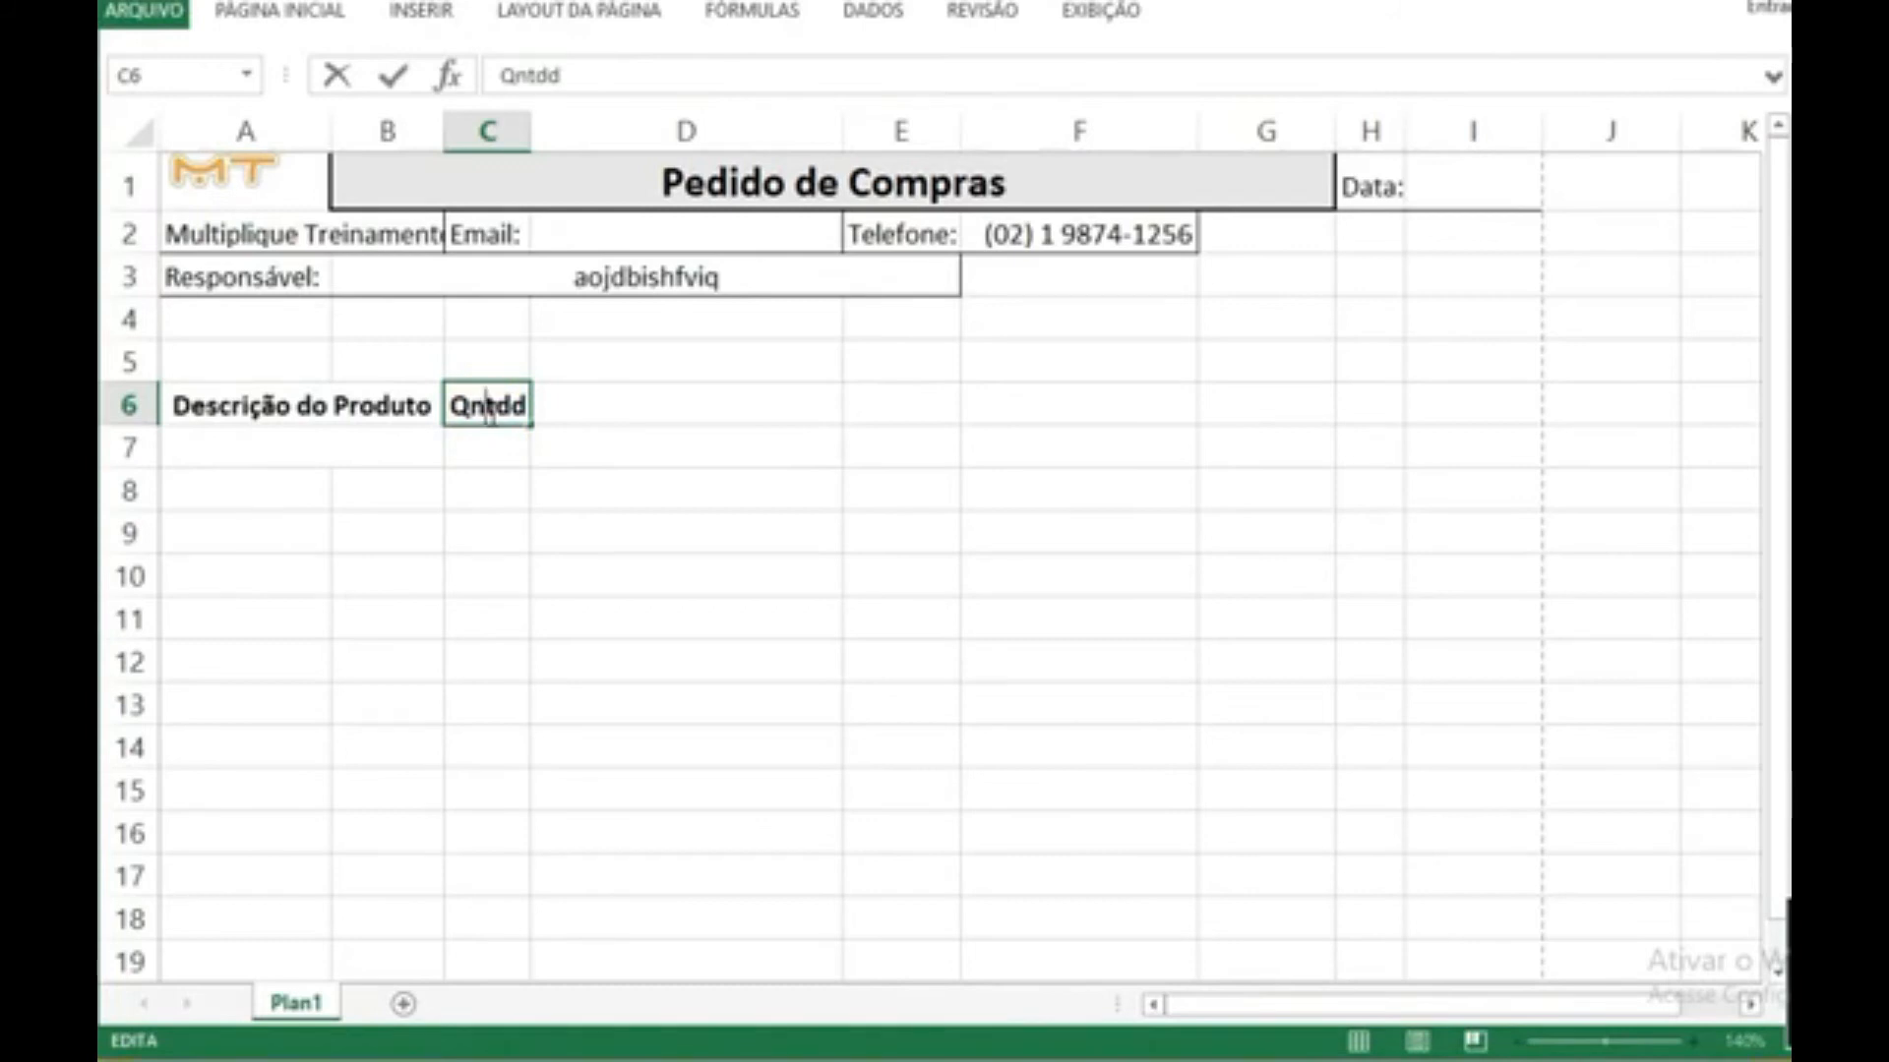
Step: Enter the headings "Marca" in D6, "Valor Unt" in E6 and "Total Parcial" in F6
left_click(551, 405)
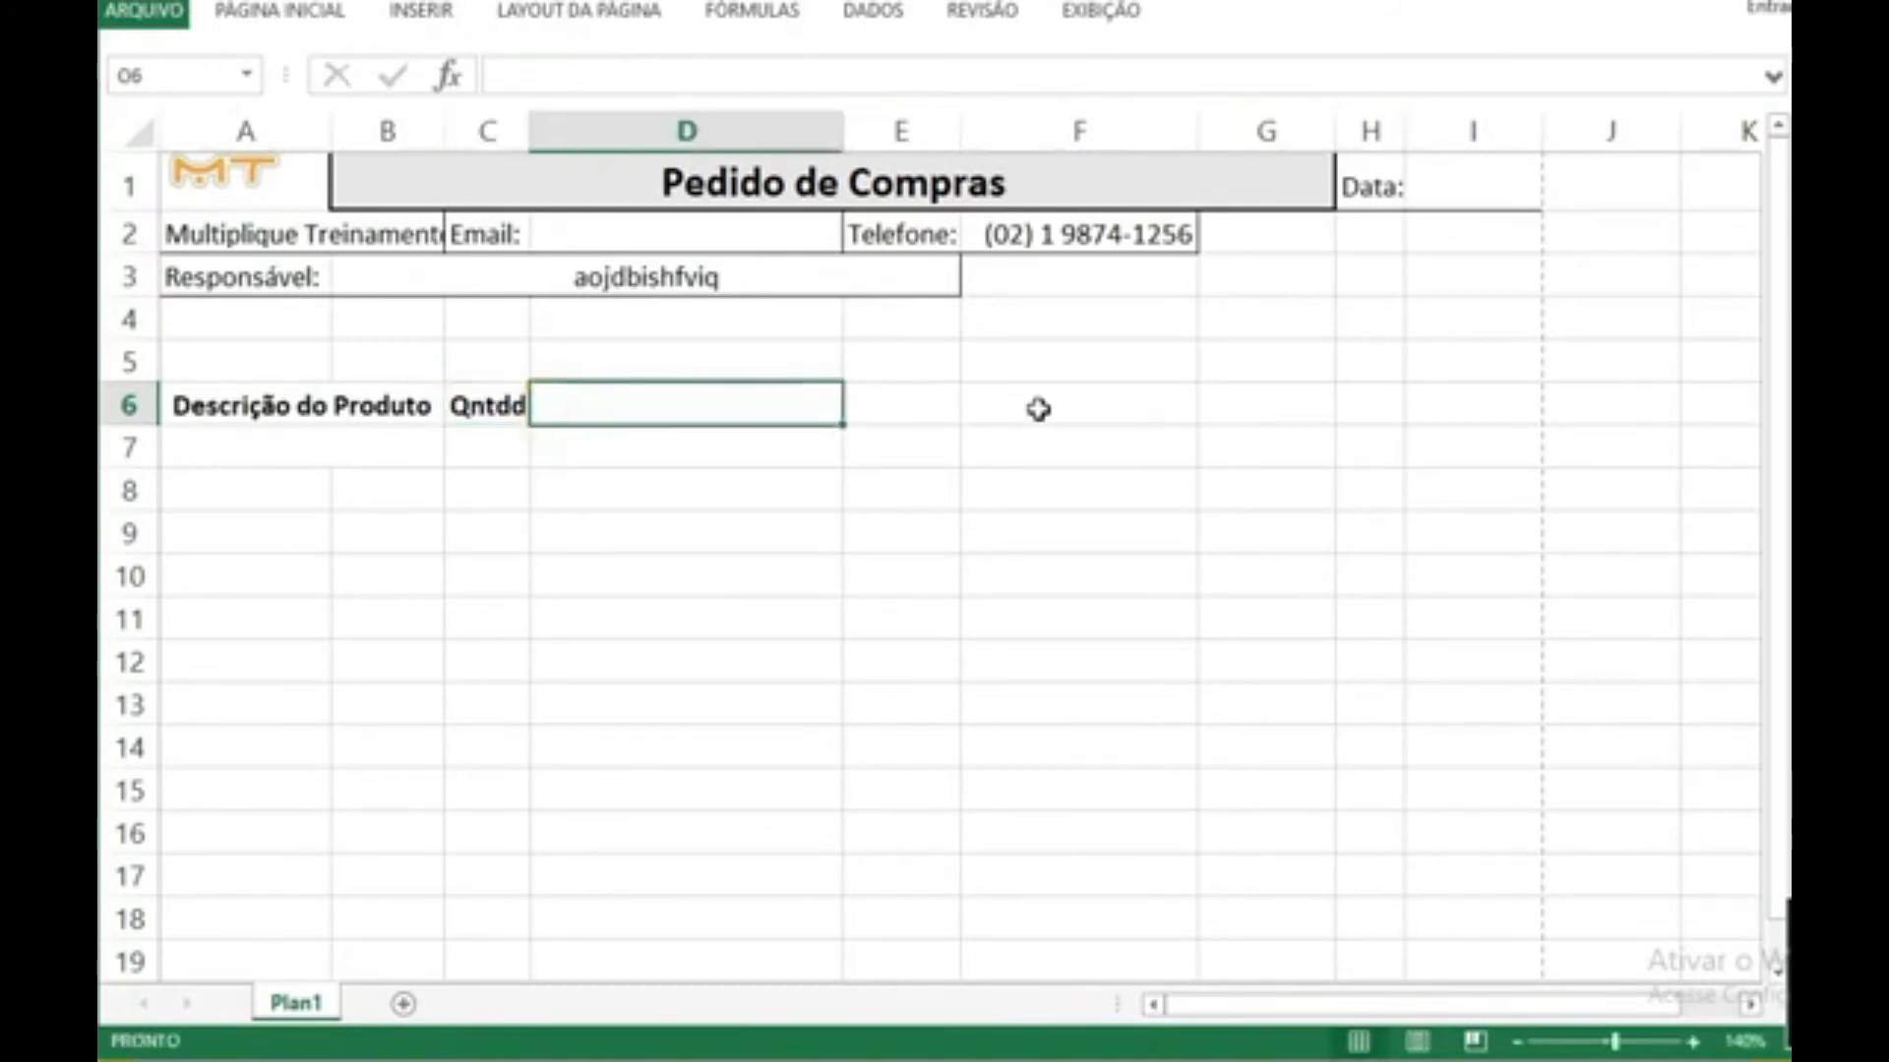
type("Marca")
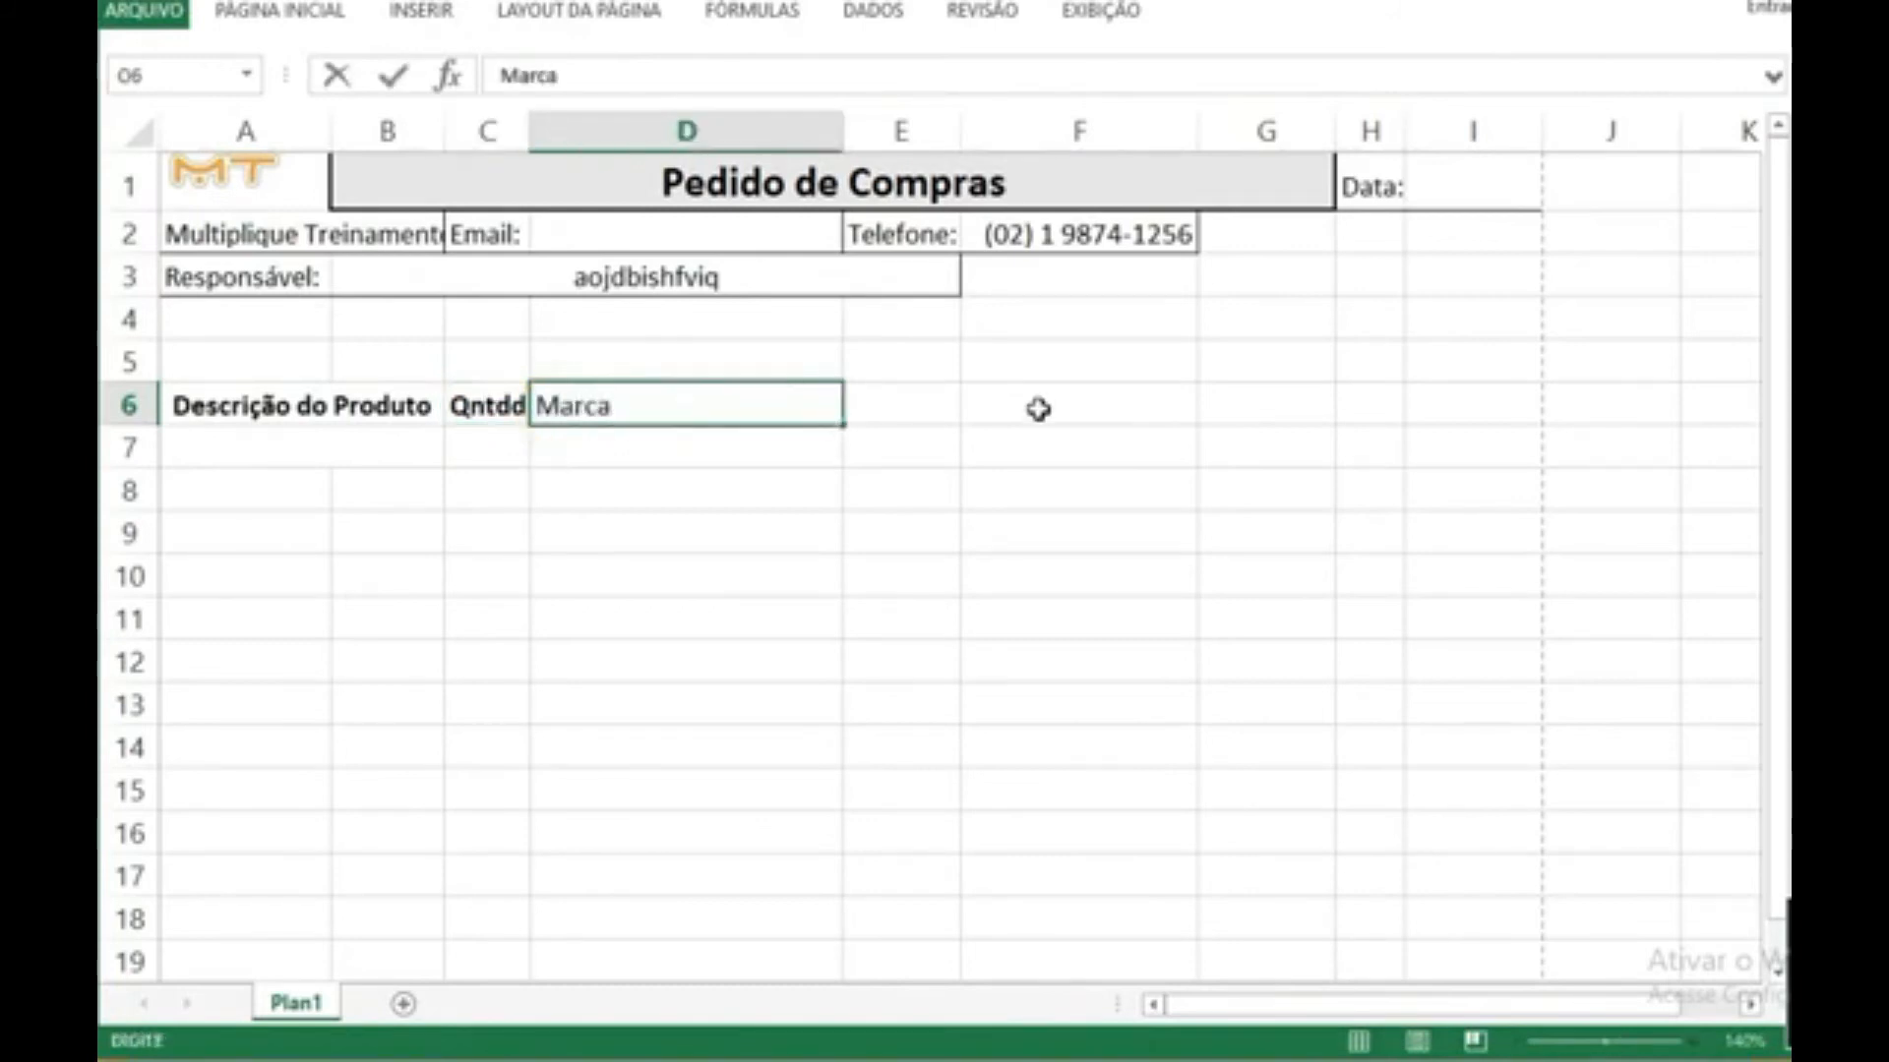
key("Tab")
type("Valor Unt")
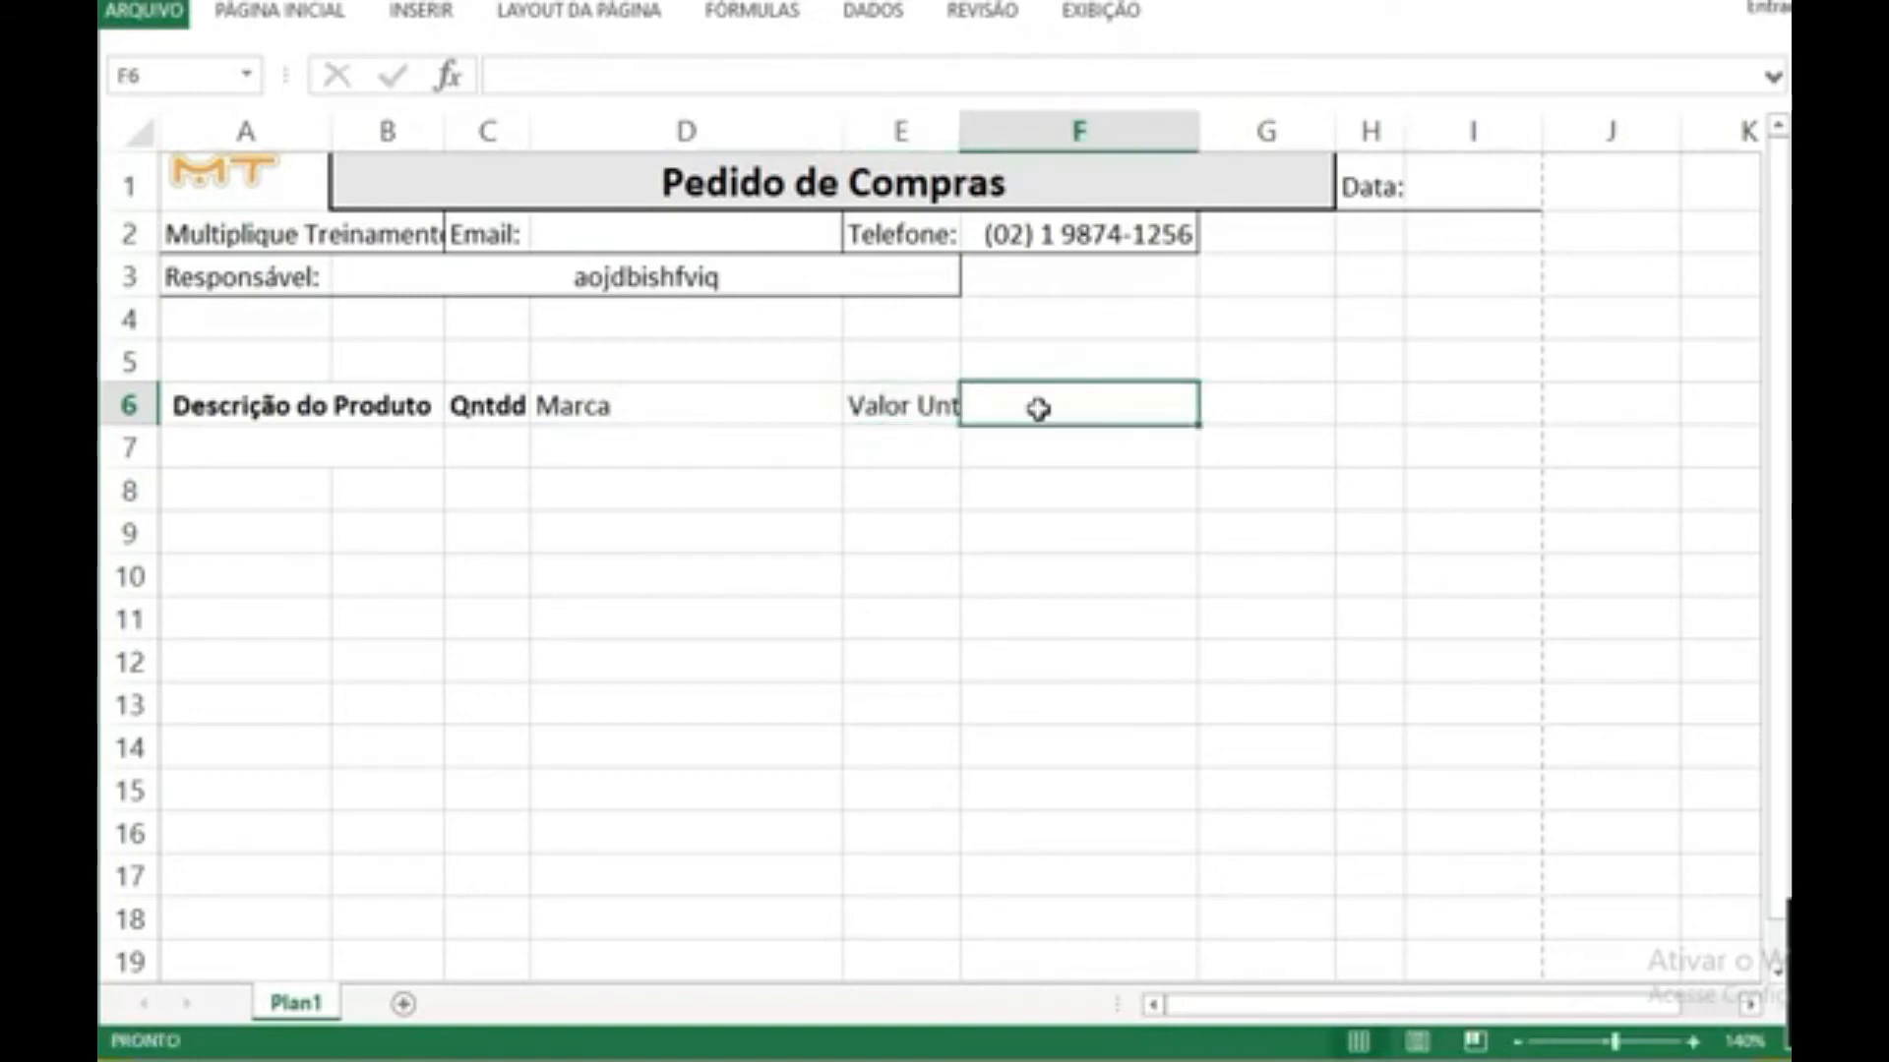
key("Tab")
type("Total")
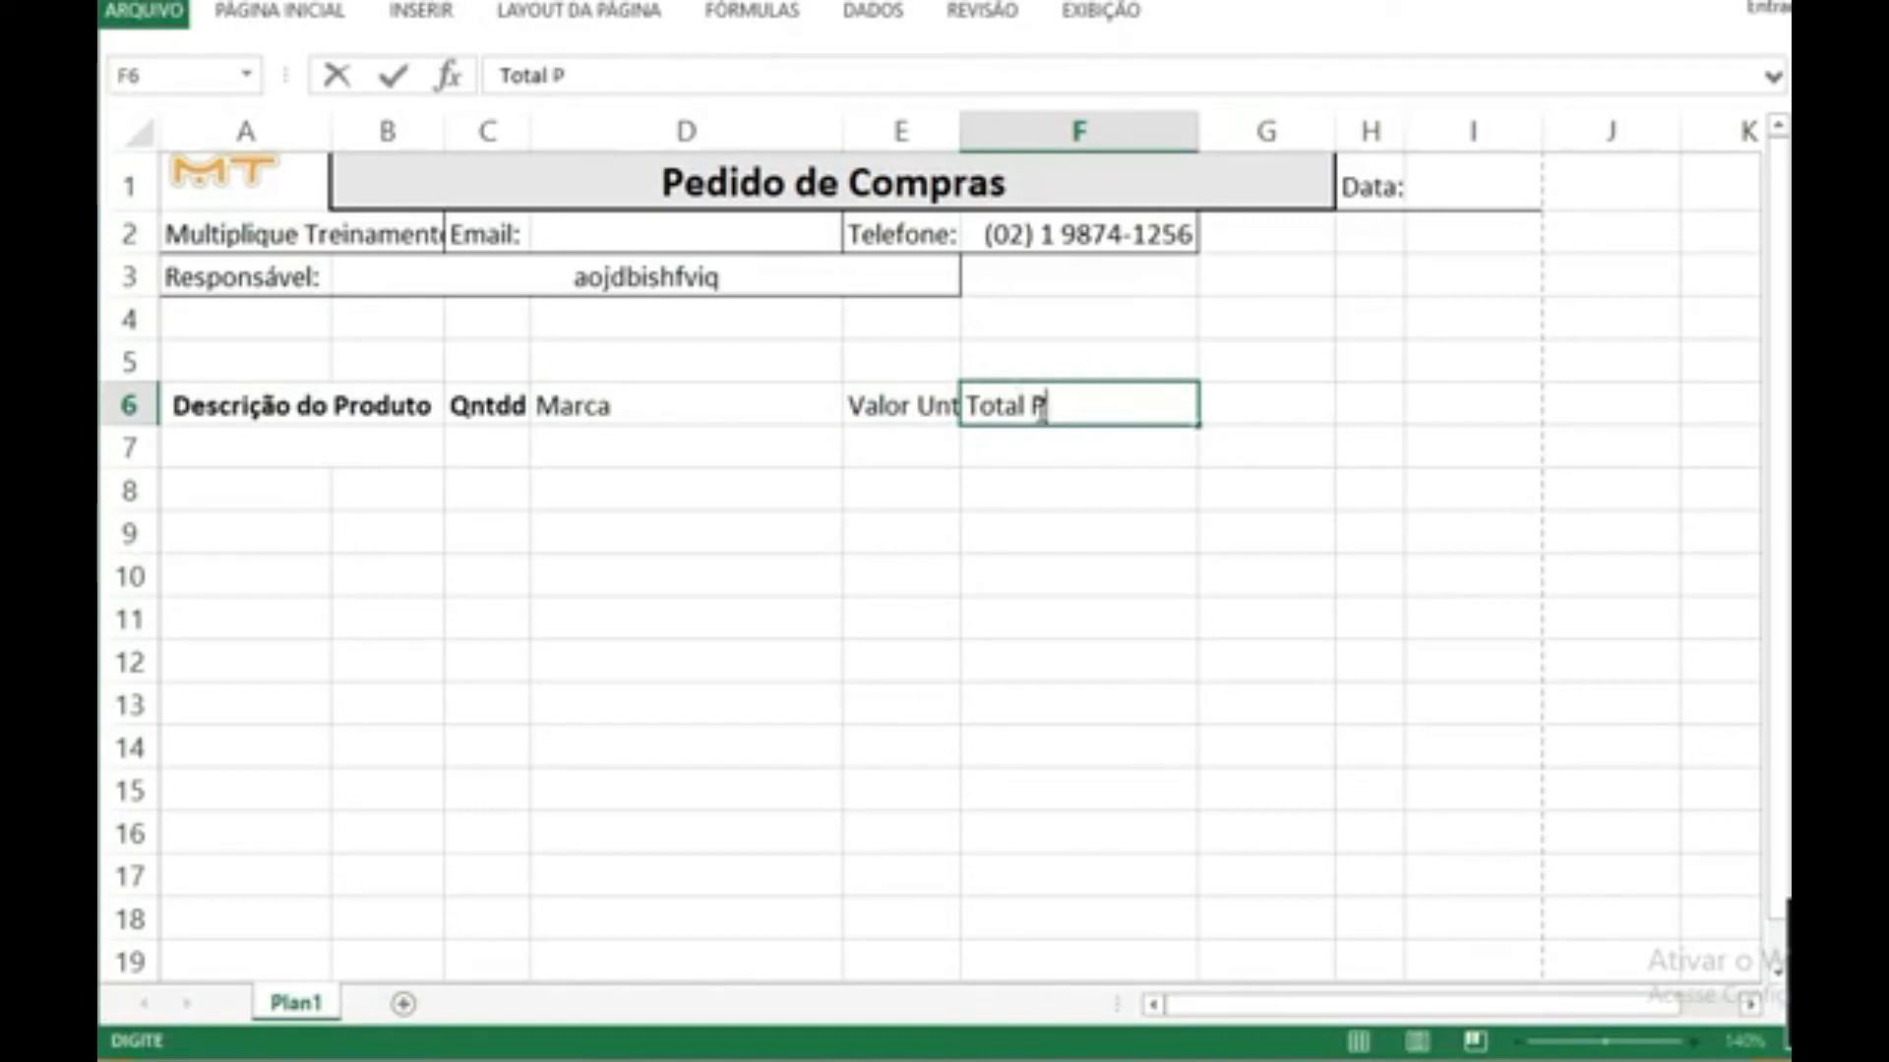
type(" Parcial")
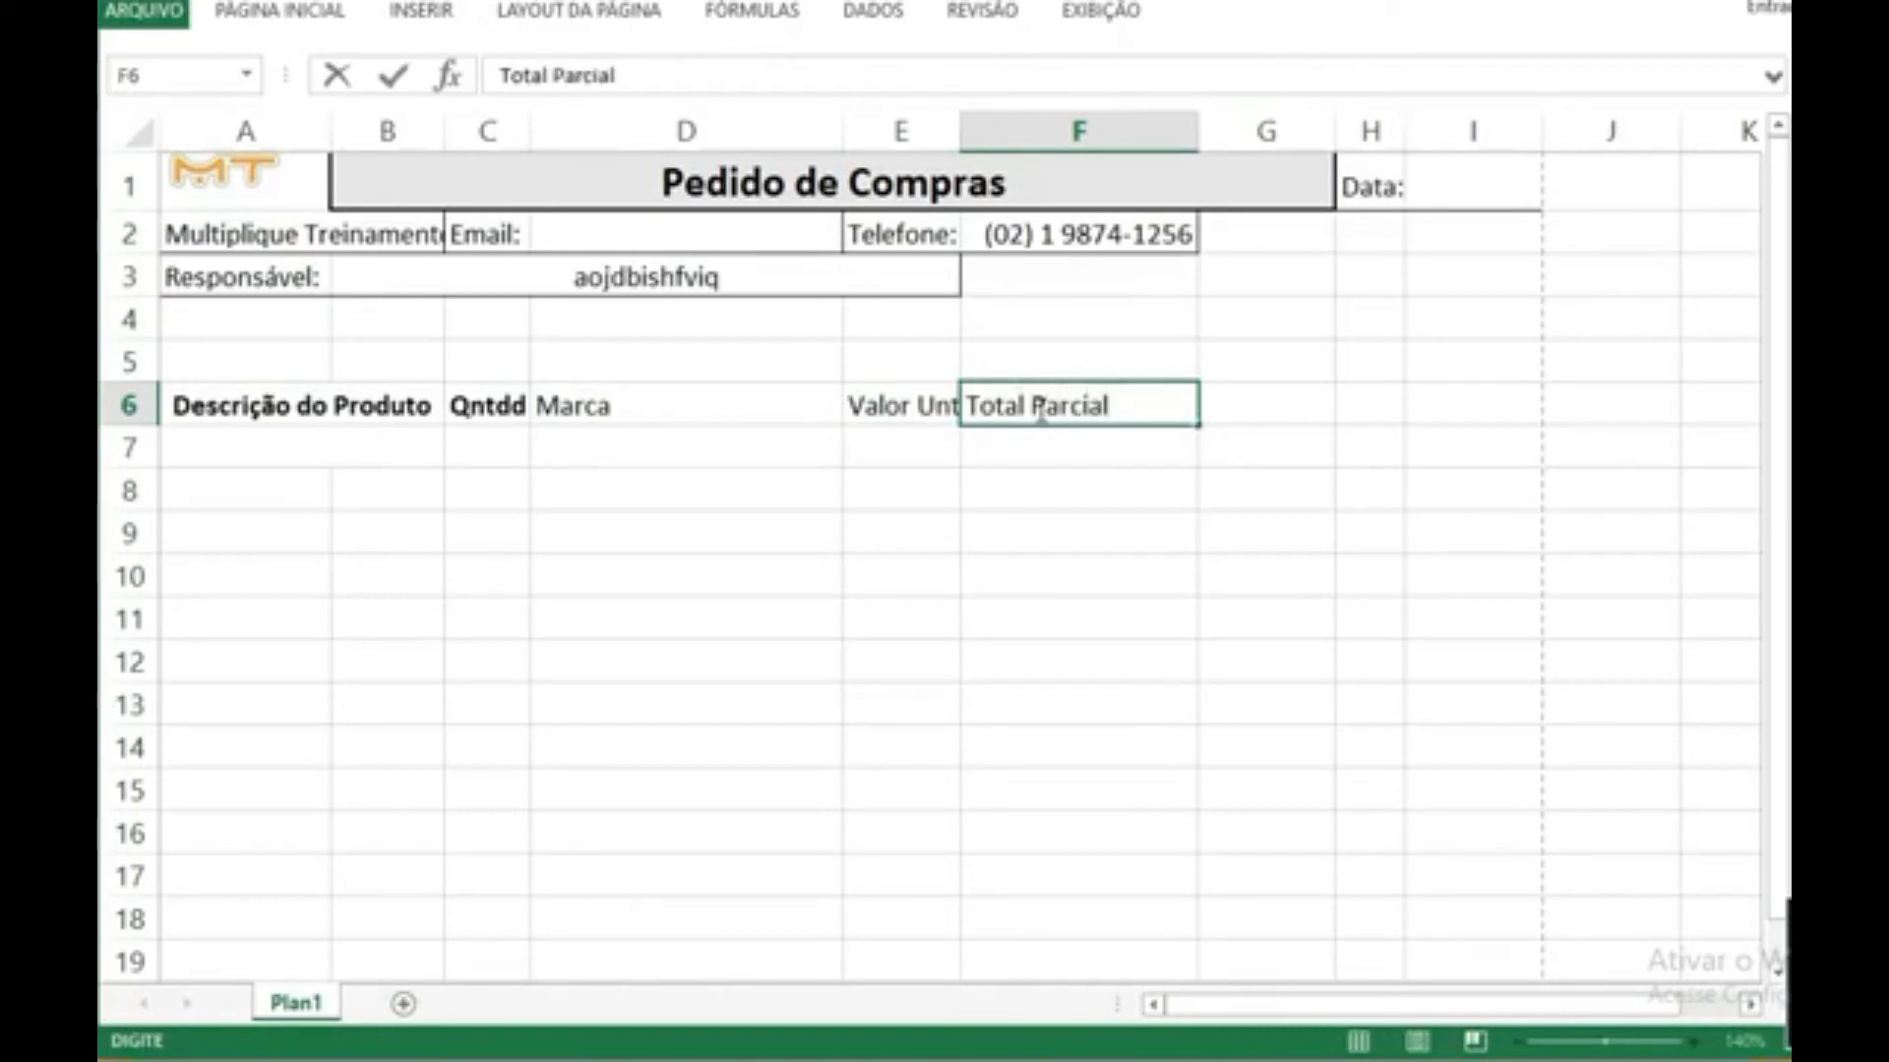
left_click(1025, 502)
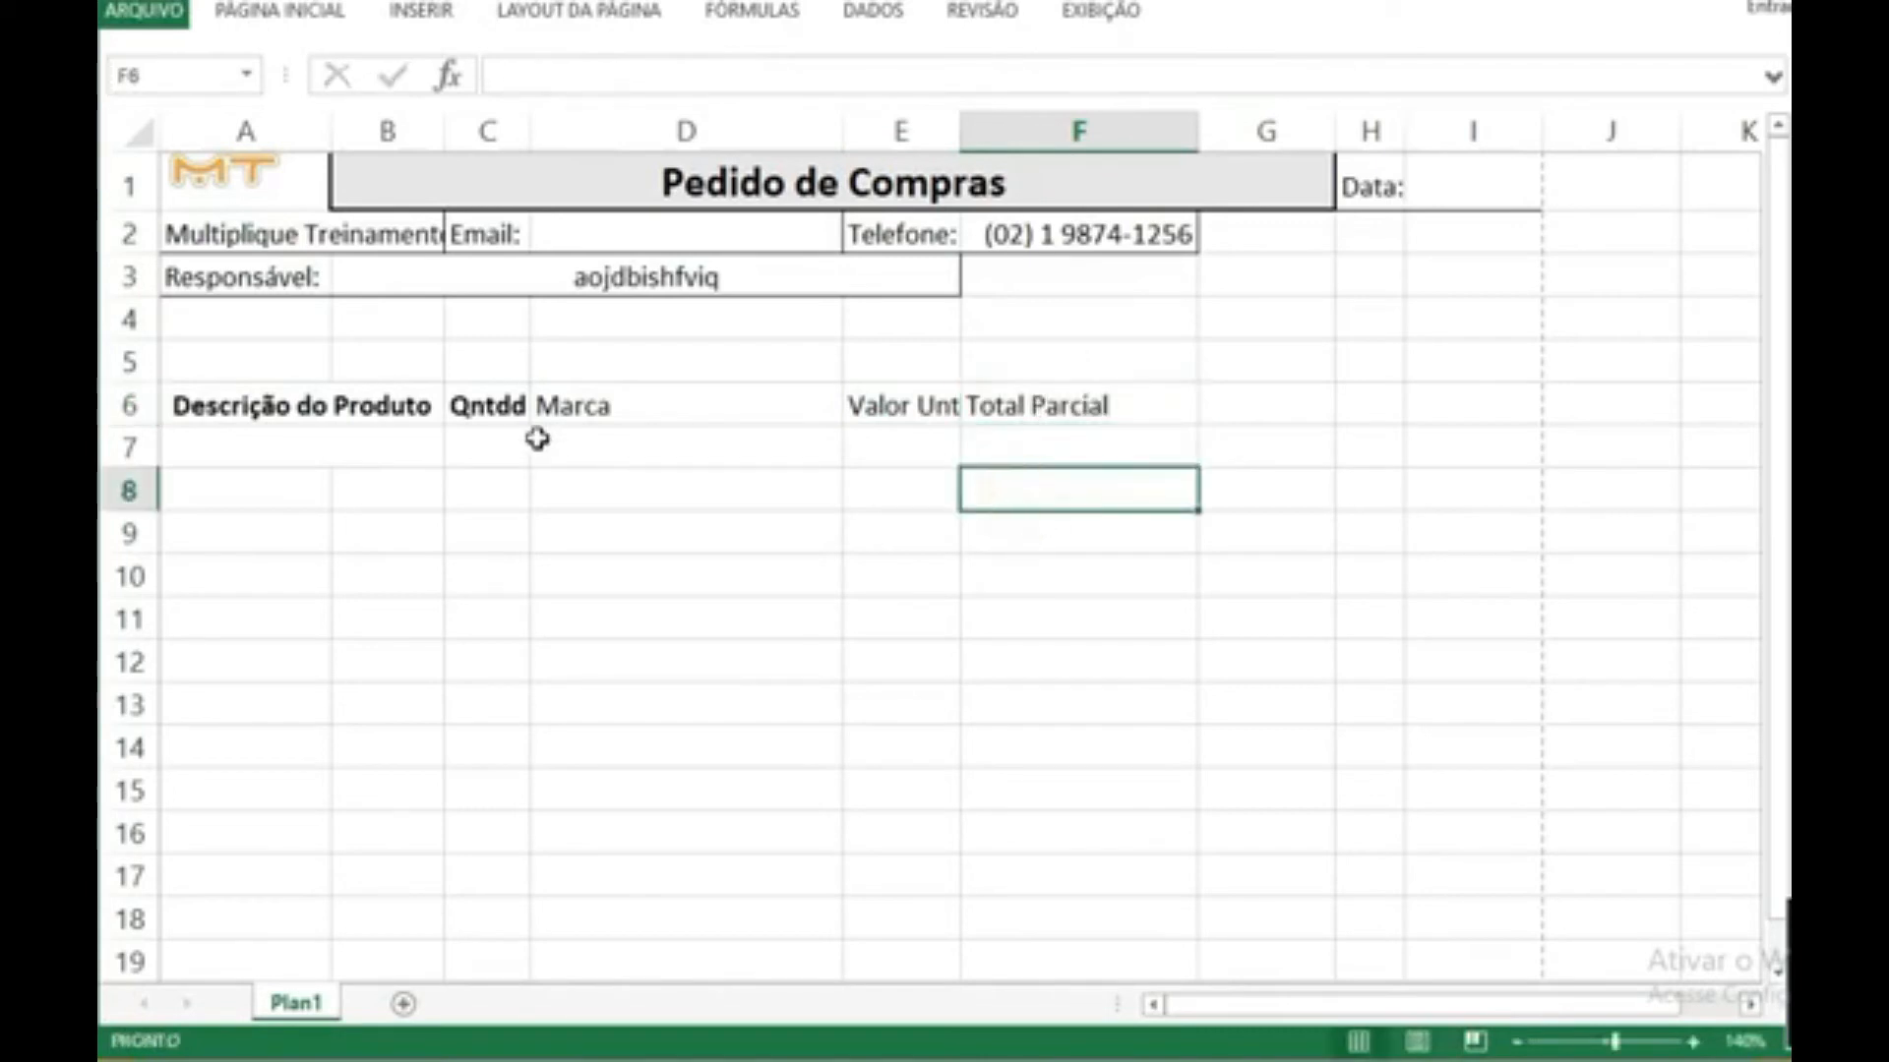
Step: Make the headings in D6:F6 bold and widen column E slightly to fit "Valor Unt"
left_click_drag(1085, 413, 611, 403)
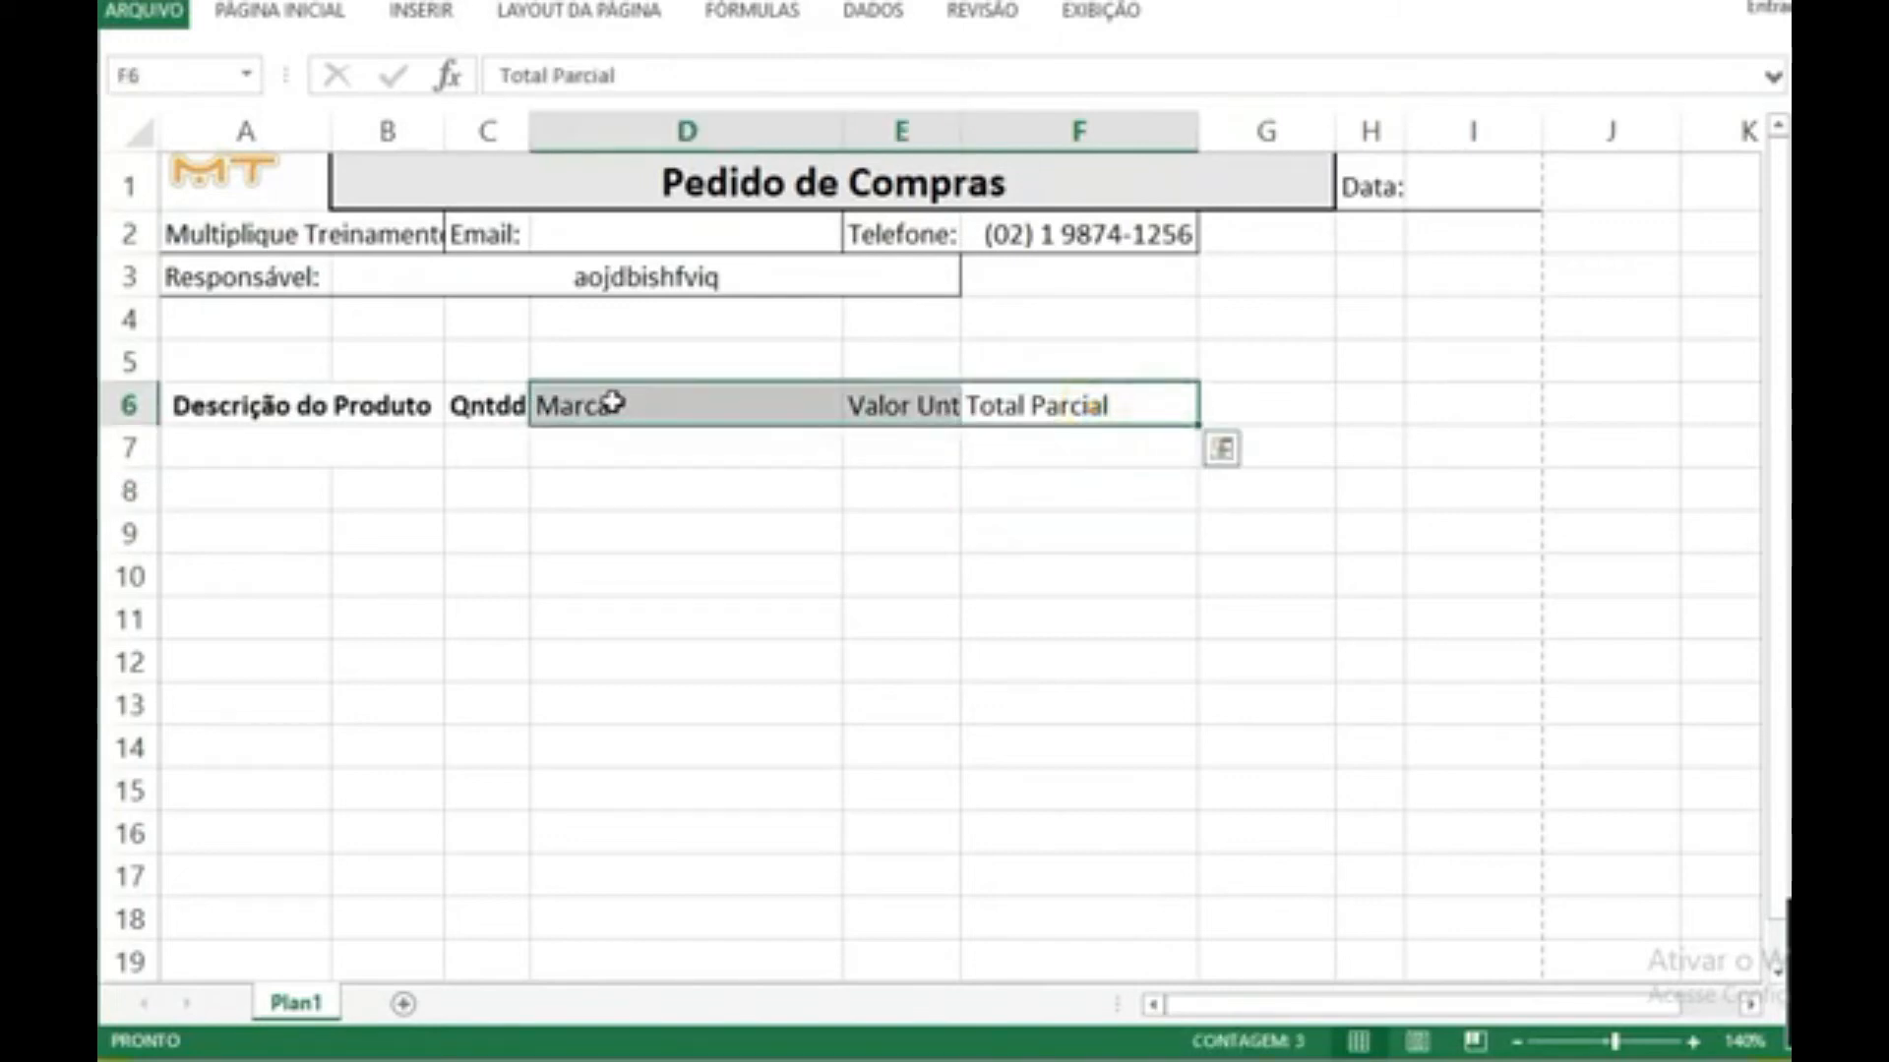
key("ctrl+n")
left_click(611, 476)
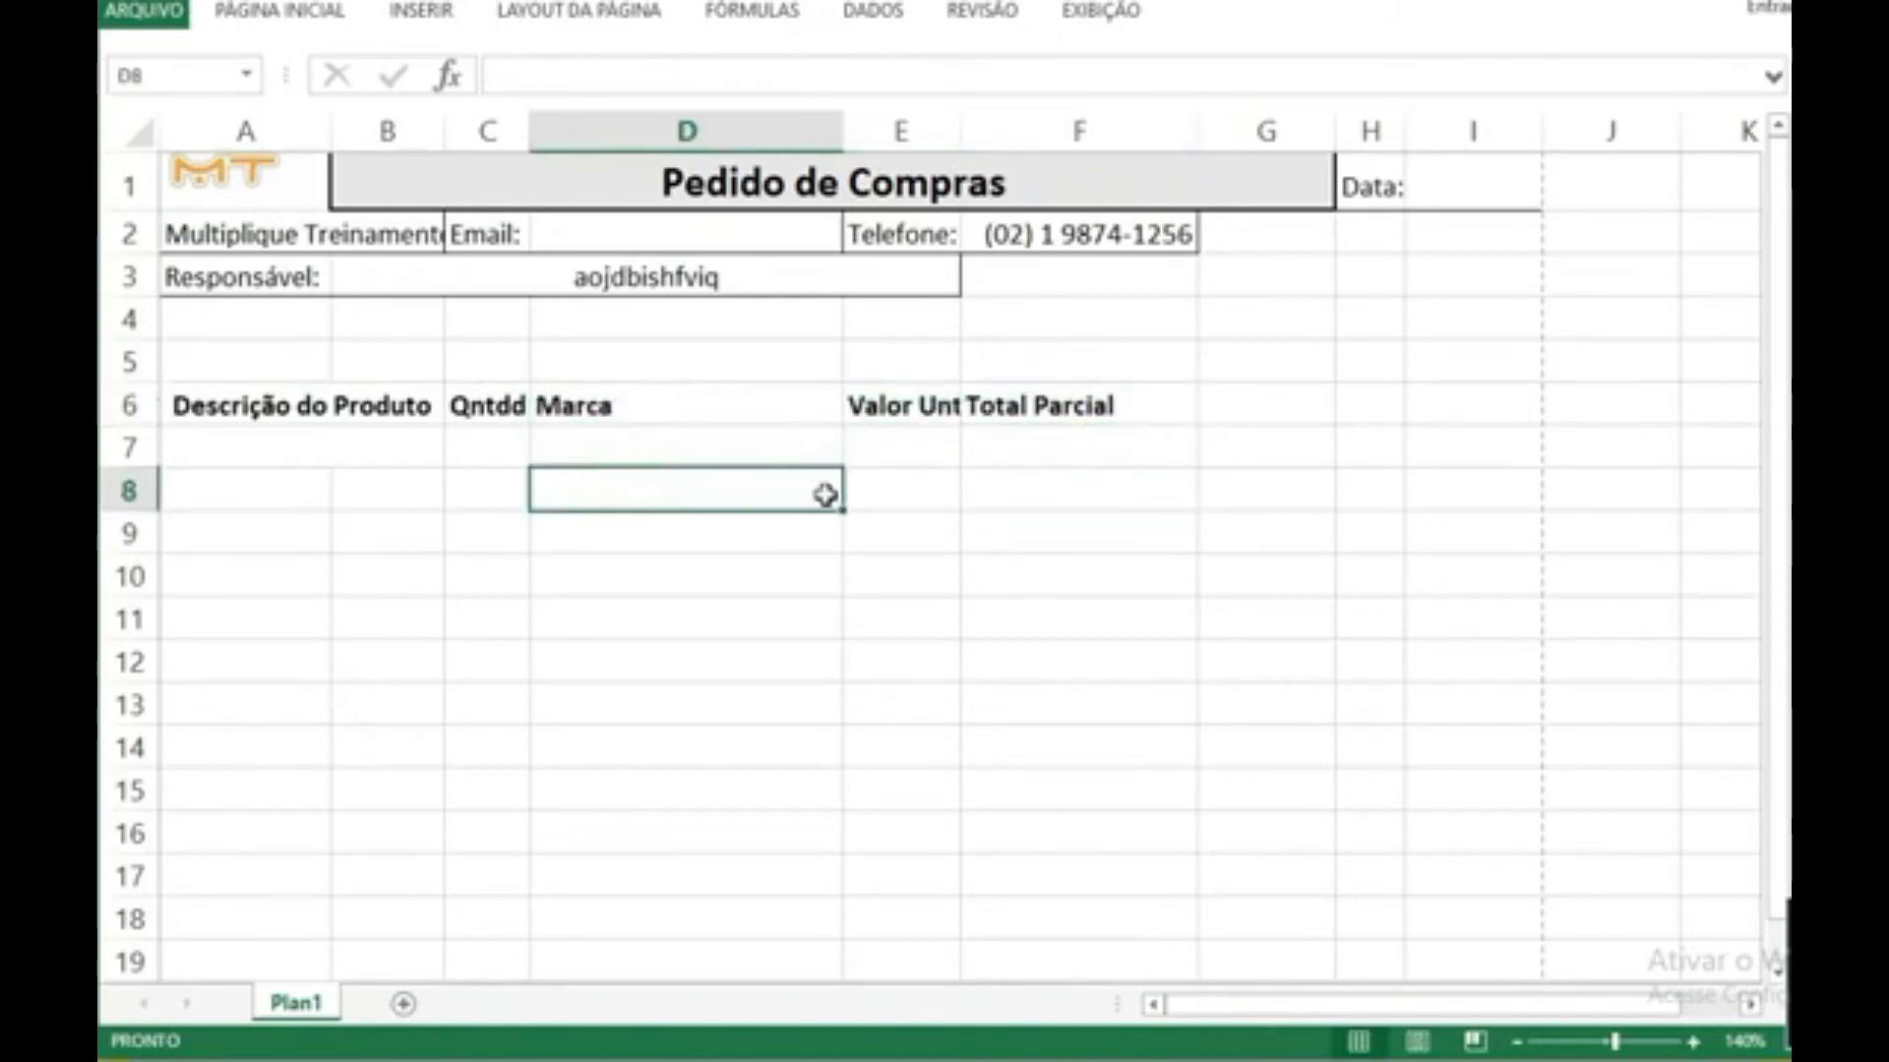
left_click_drag(957, 138, 970, 143)
Step: Add a thick outline border around the product table's heading row A6:F6
left_click_drag(242, 411, 1045, 409)
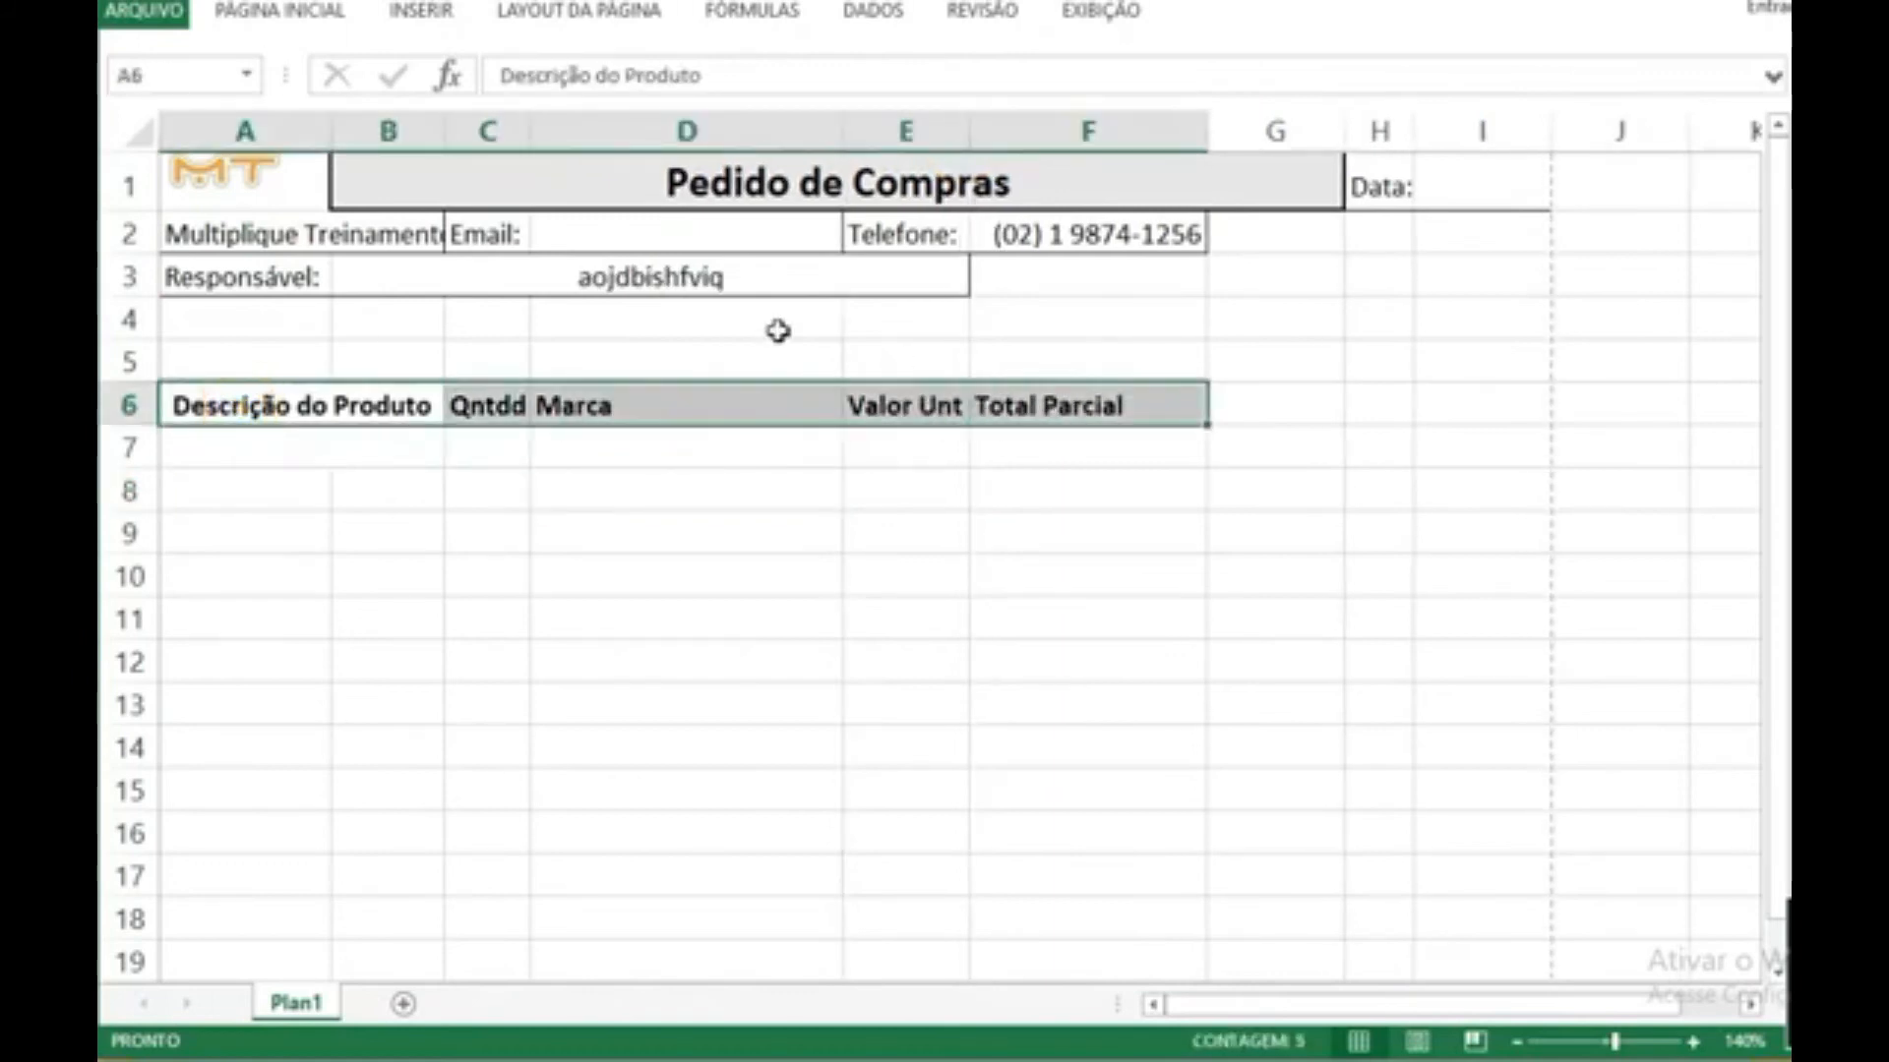
left_click(283, 12)
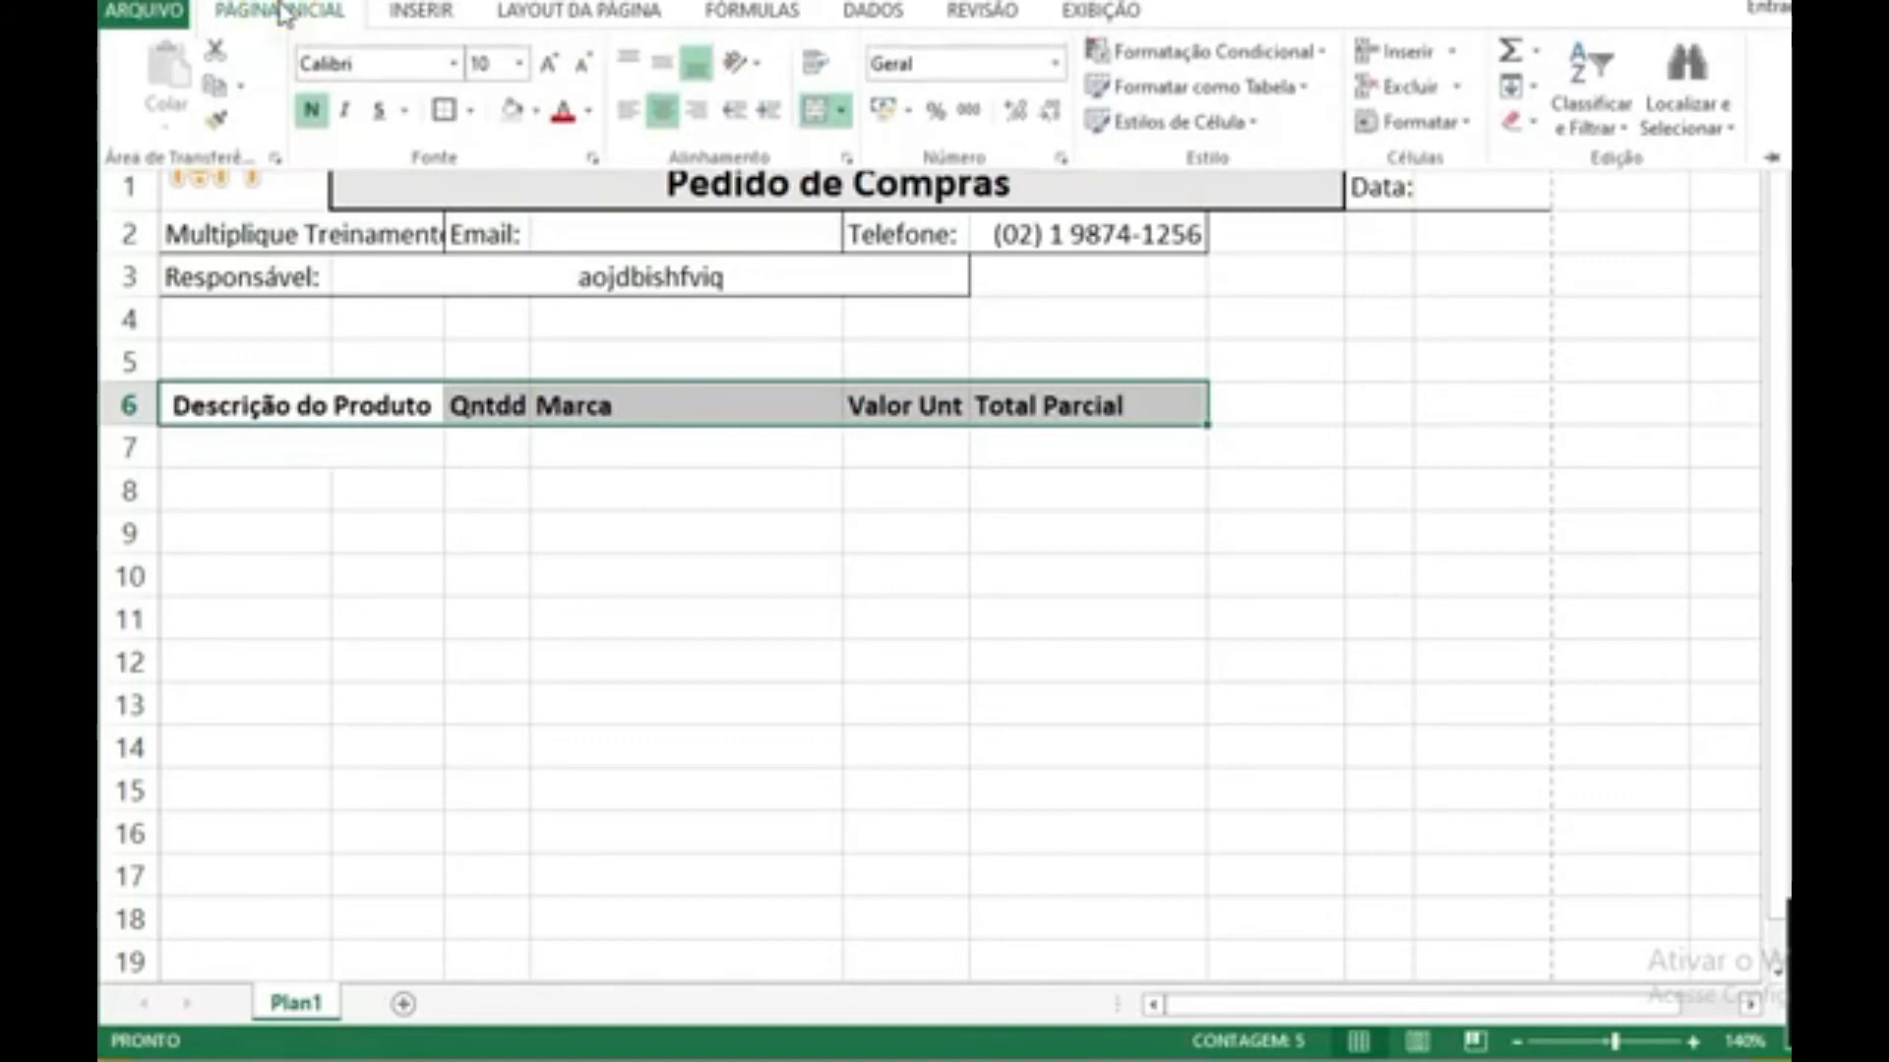
left_click(445, 112)
Step: Separate the headings with the same thick outline border around C6:E6 and around the "Marca" cell D6
left_click(476, 418)
left_click_drag(477, 409, 882, 409)
left_click(283, 11)
left_click(442, 105)
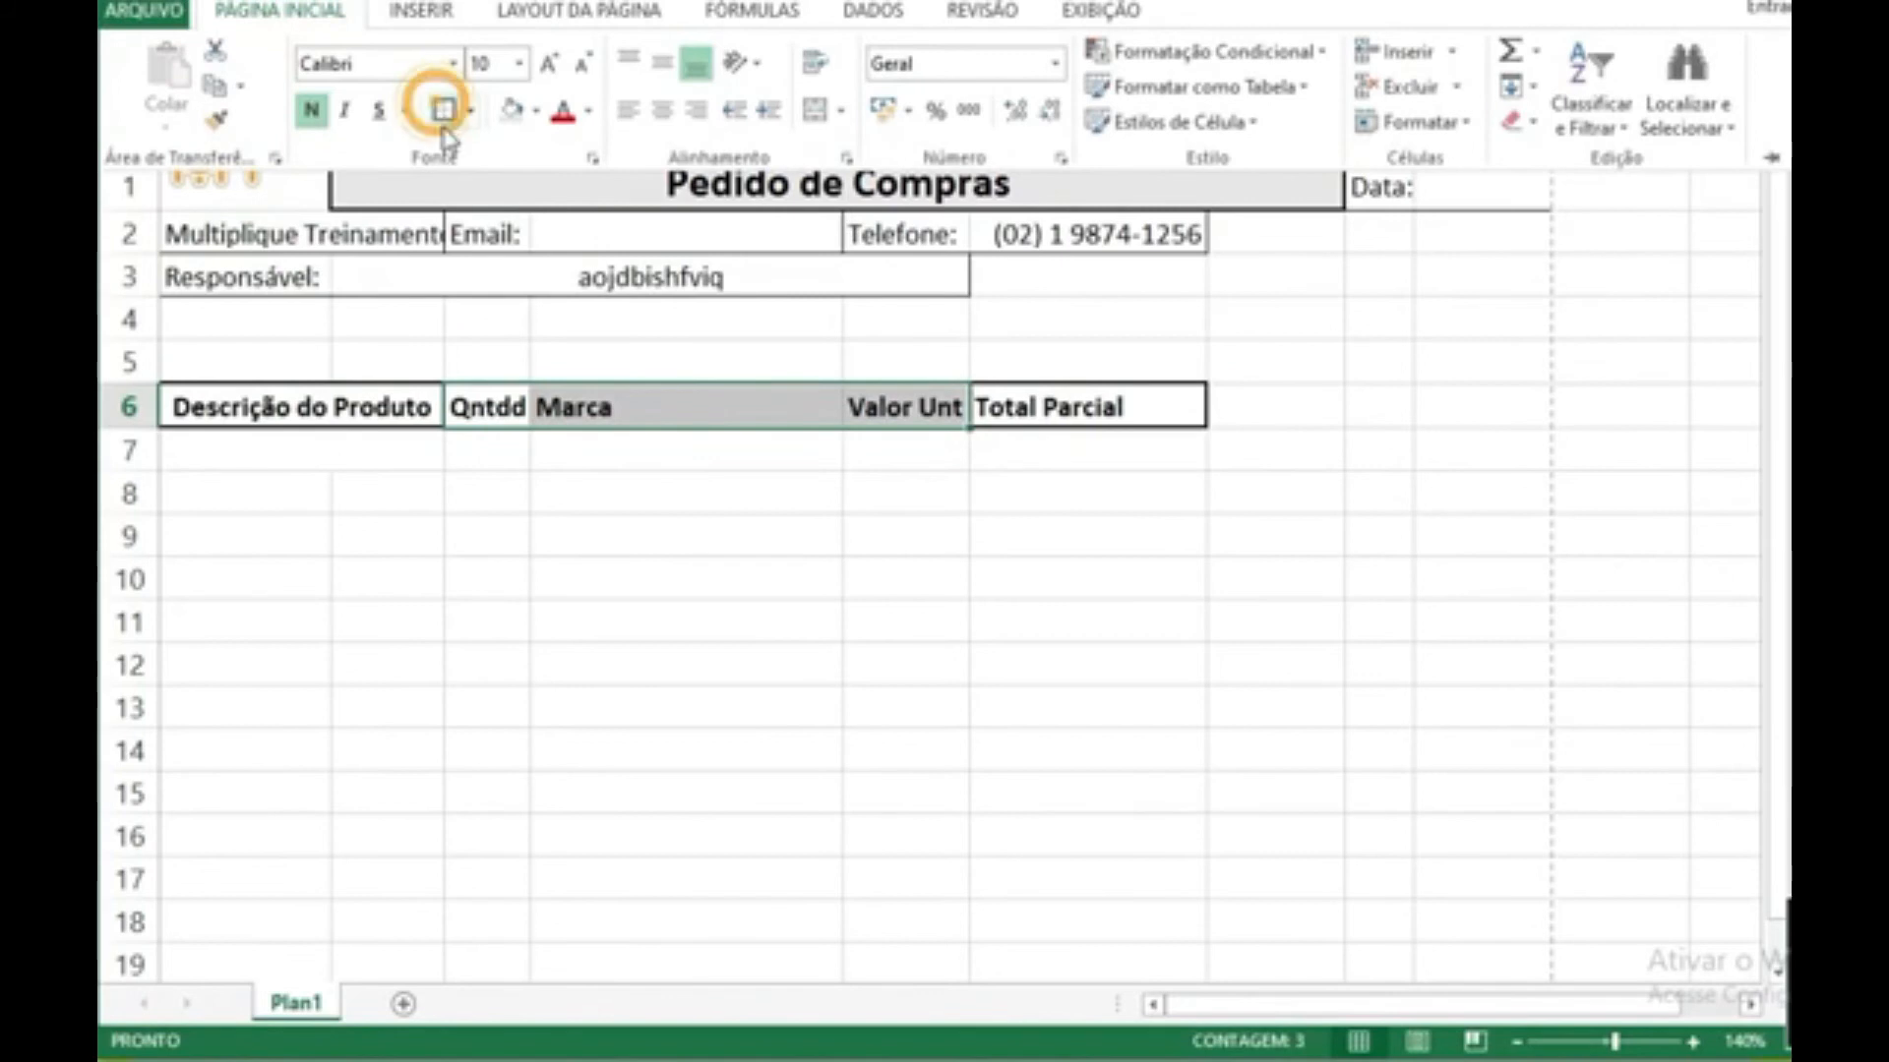
left_click(581, 501)
left_click(679, 450)
left_click(696, 409)
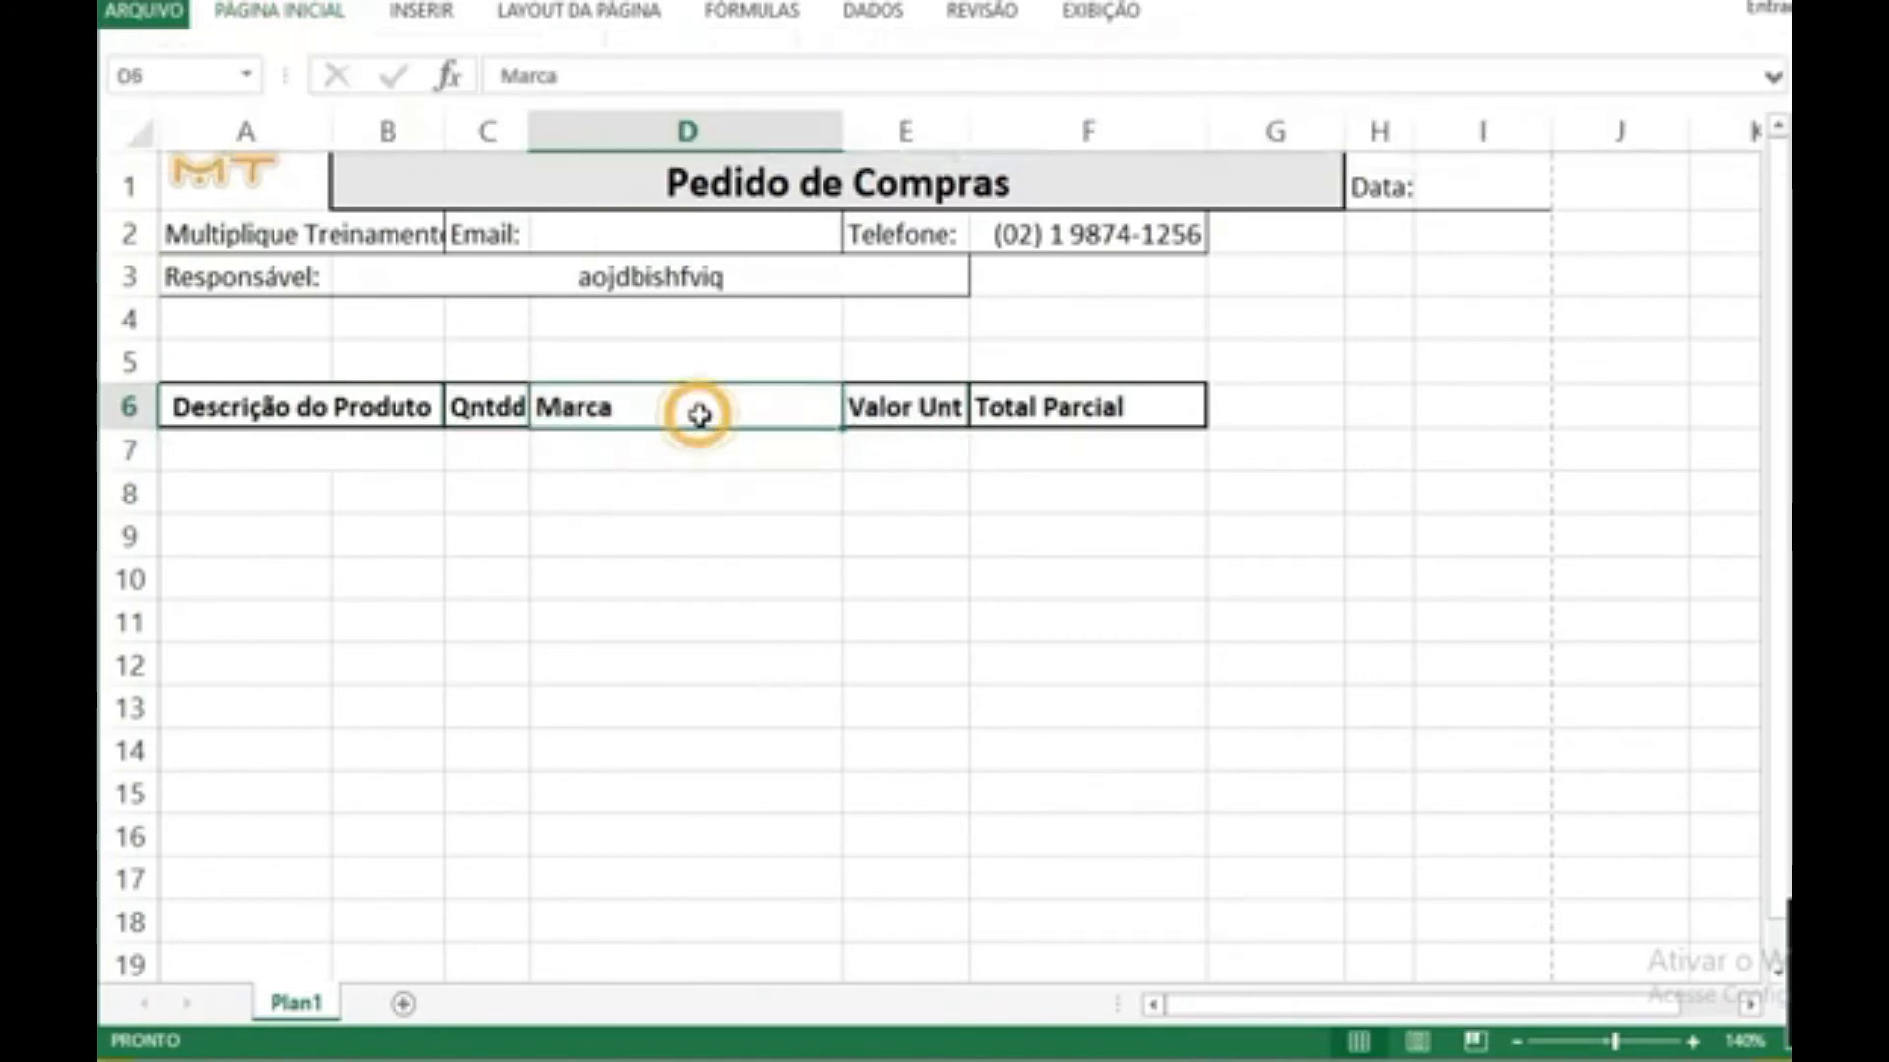
left_click(283, 12)
left_click(452, 109)
left_click(464, 498)
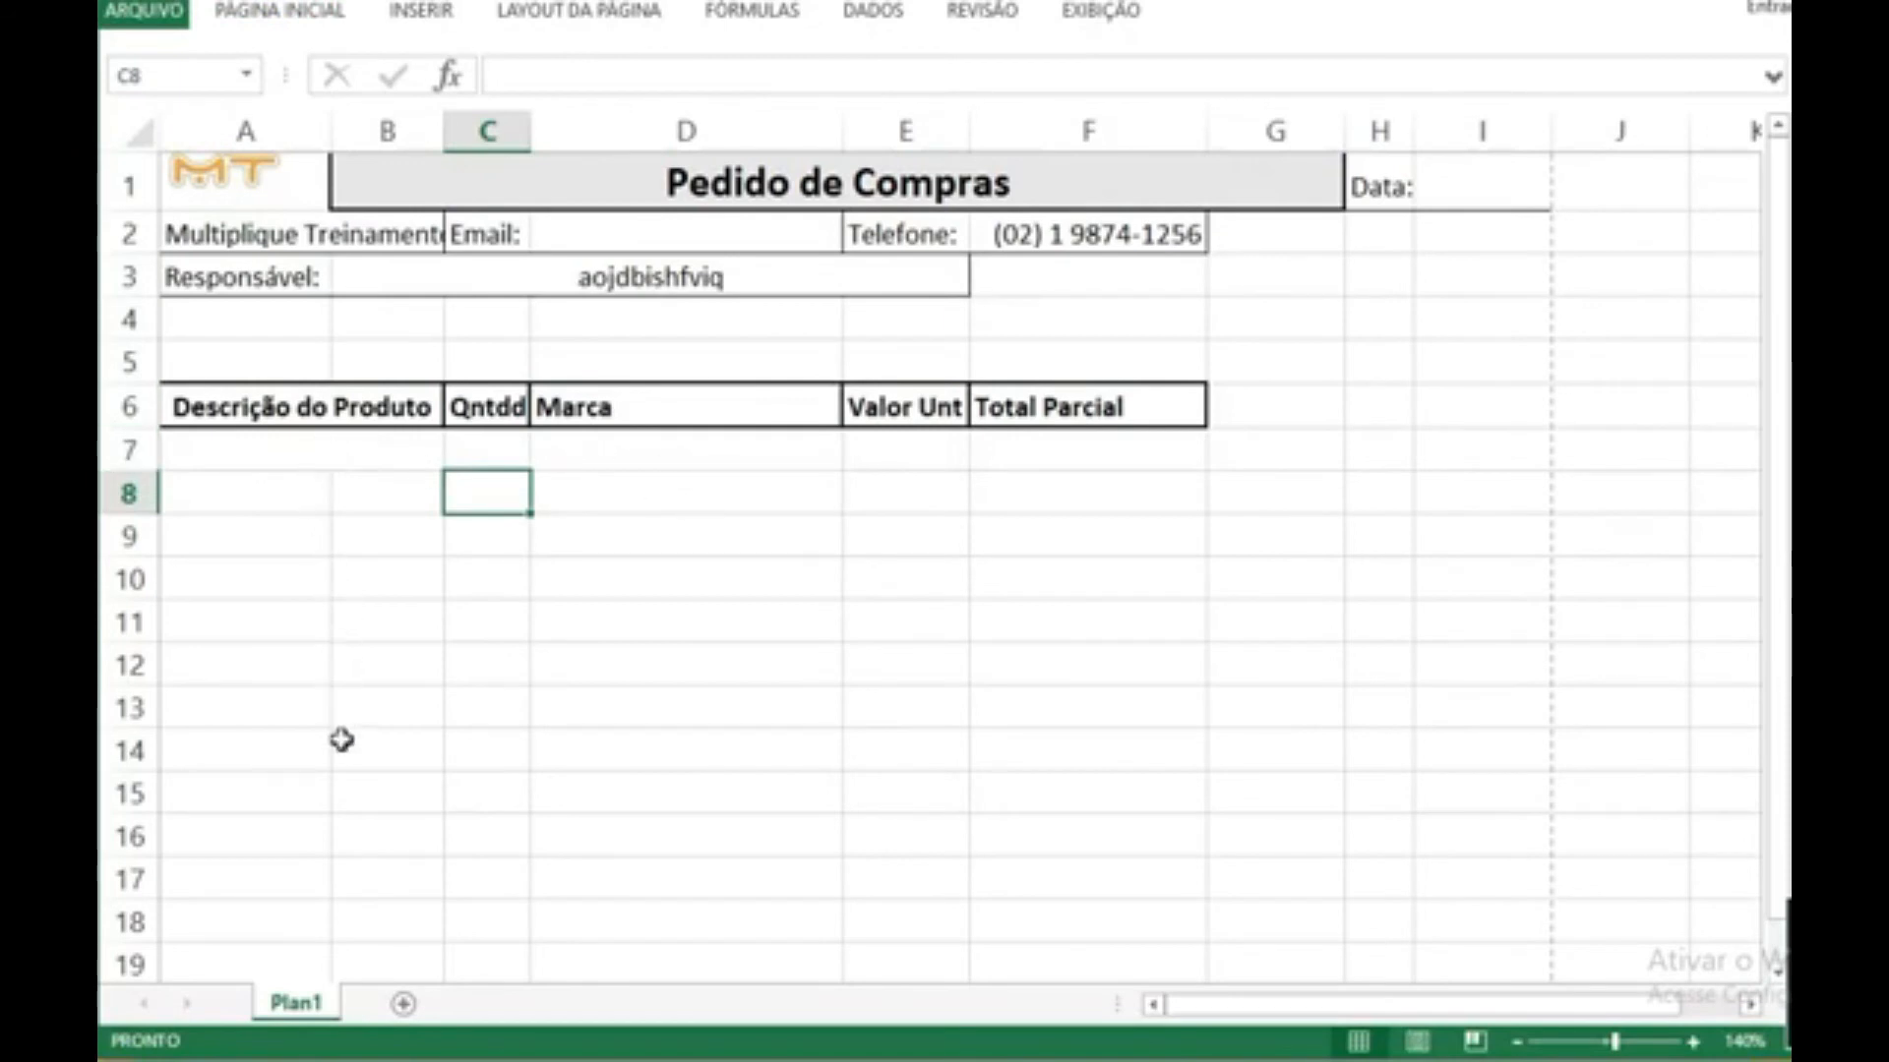
left_click_drag(240, 524, 434, 784)
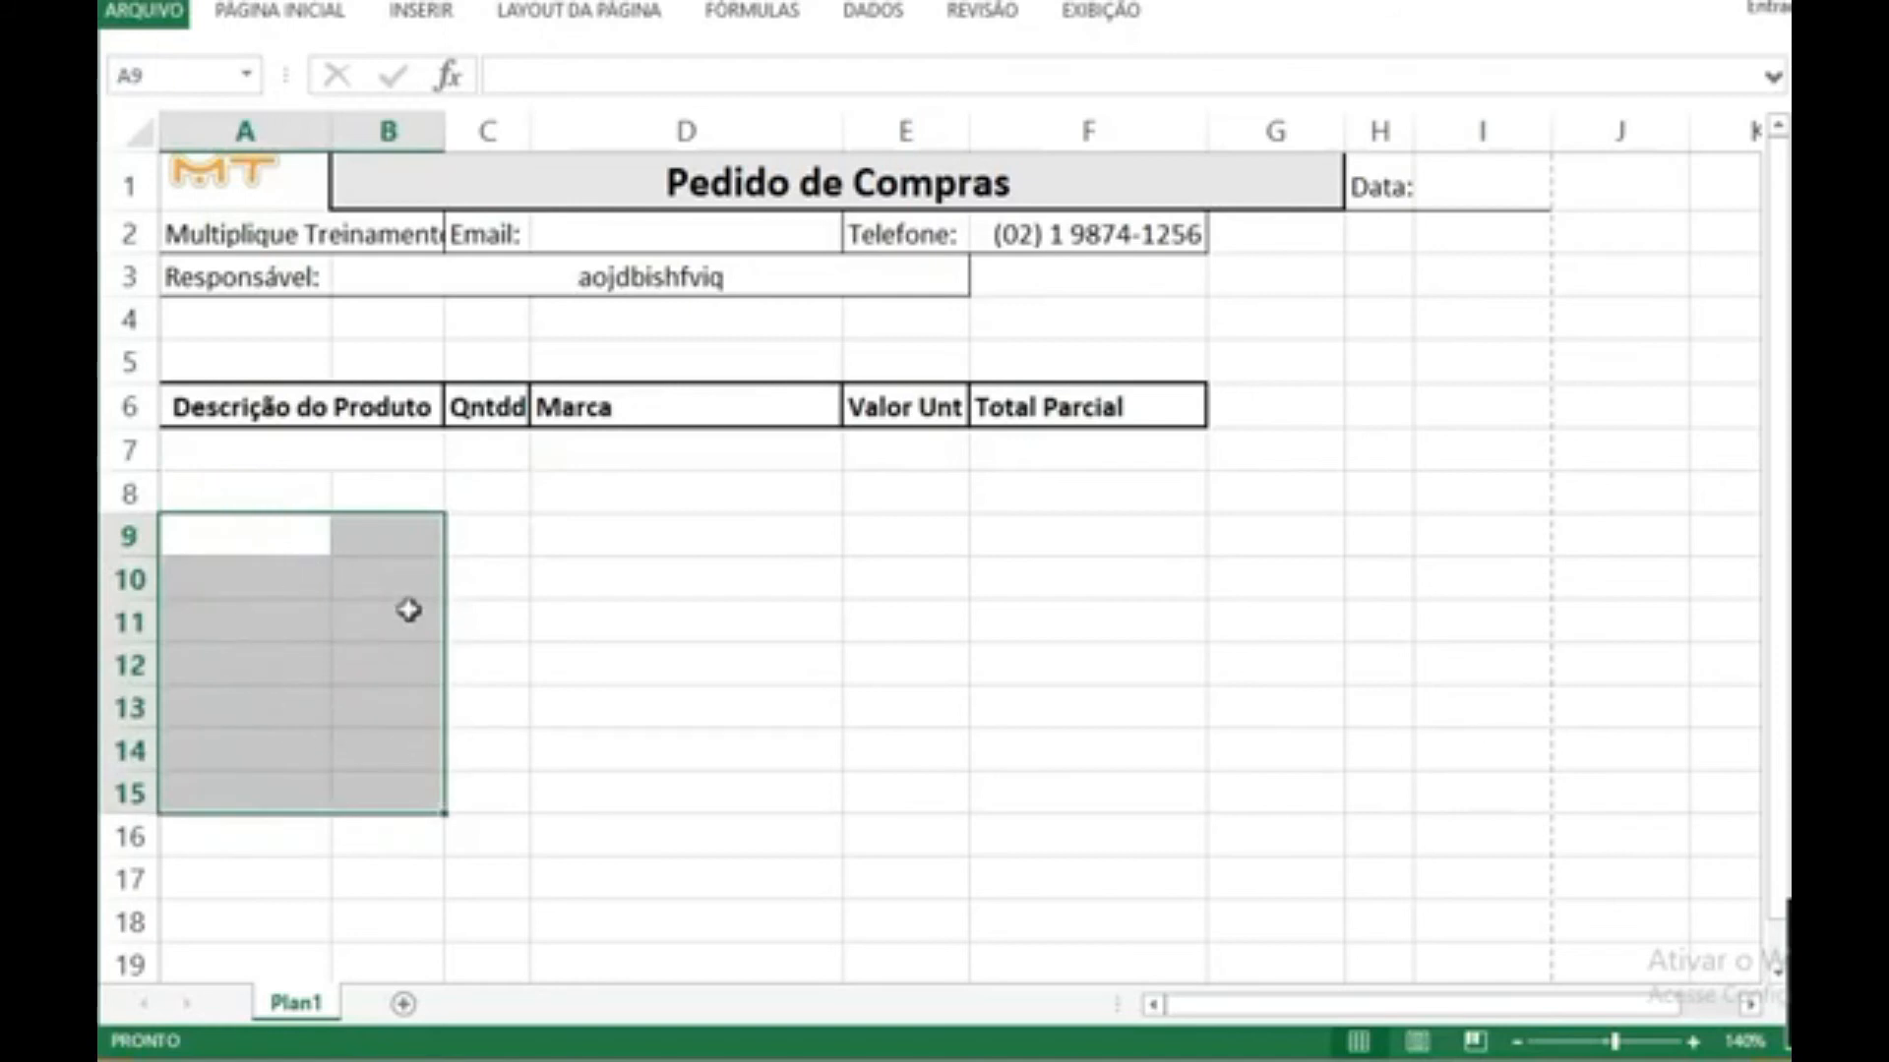
left_click(605, 635)
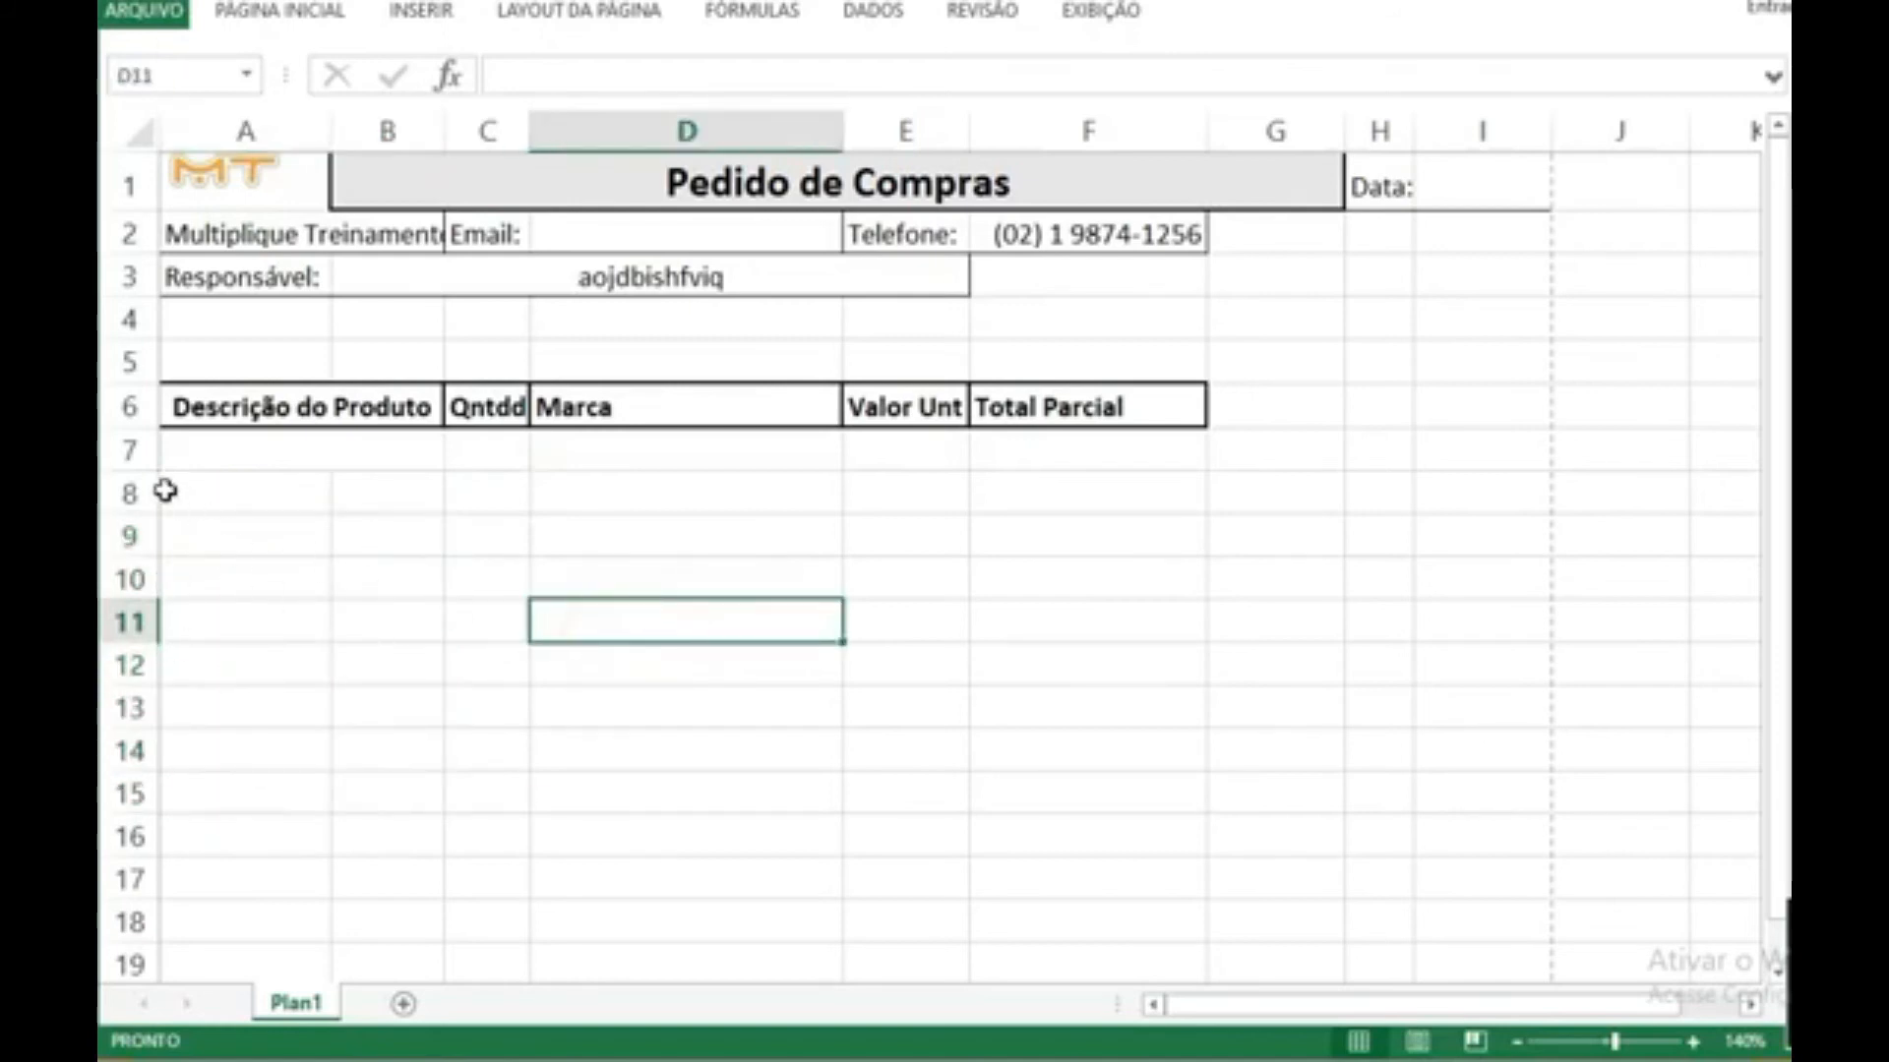
Step: Duplicate the blank product row 7 by copying it and inserting the copied row directly below the headings
left_click(130, 450)
right_click(131, 450)
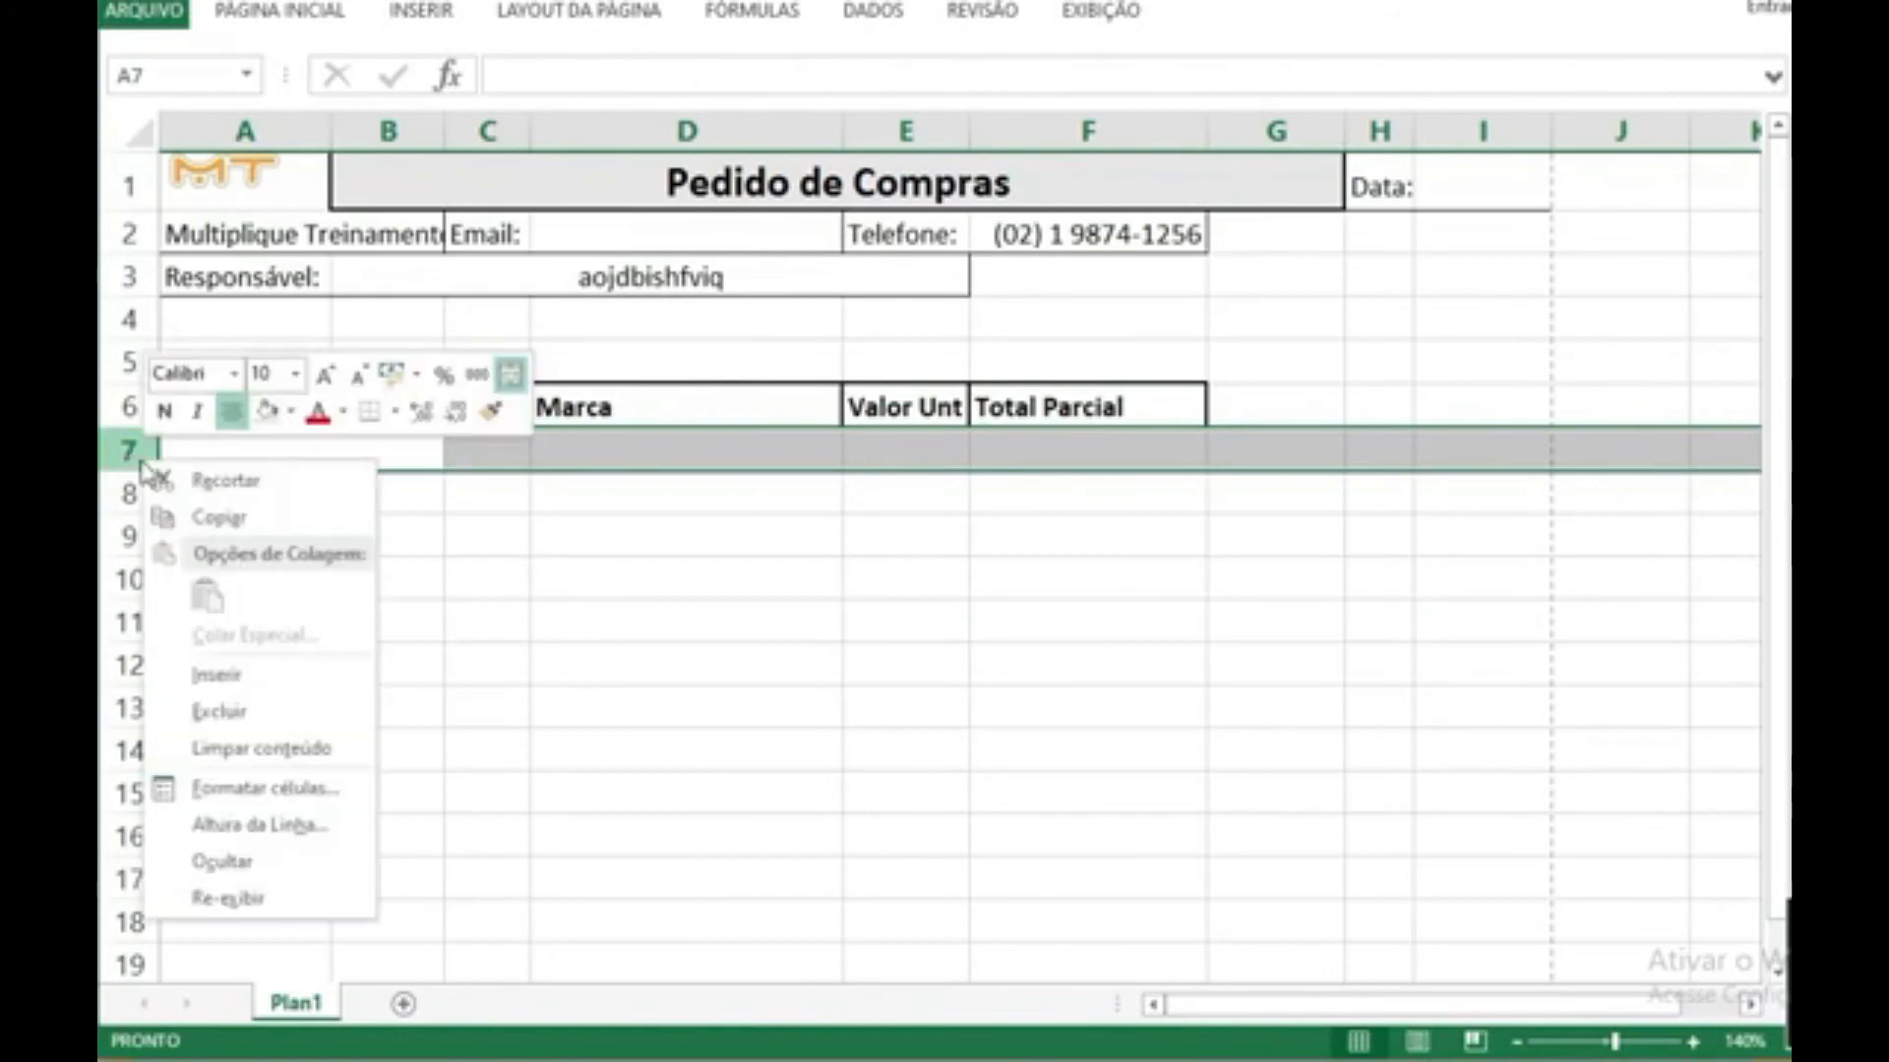
left_click(198, 524)
right_click(138, 455)
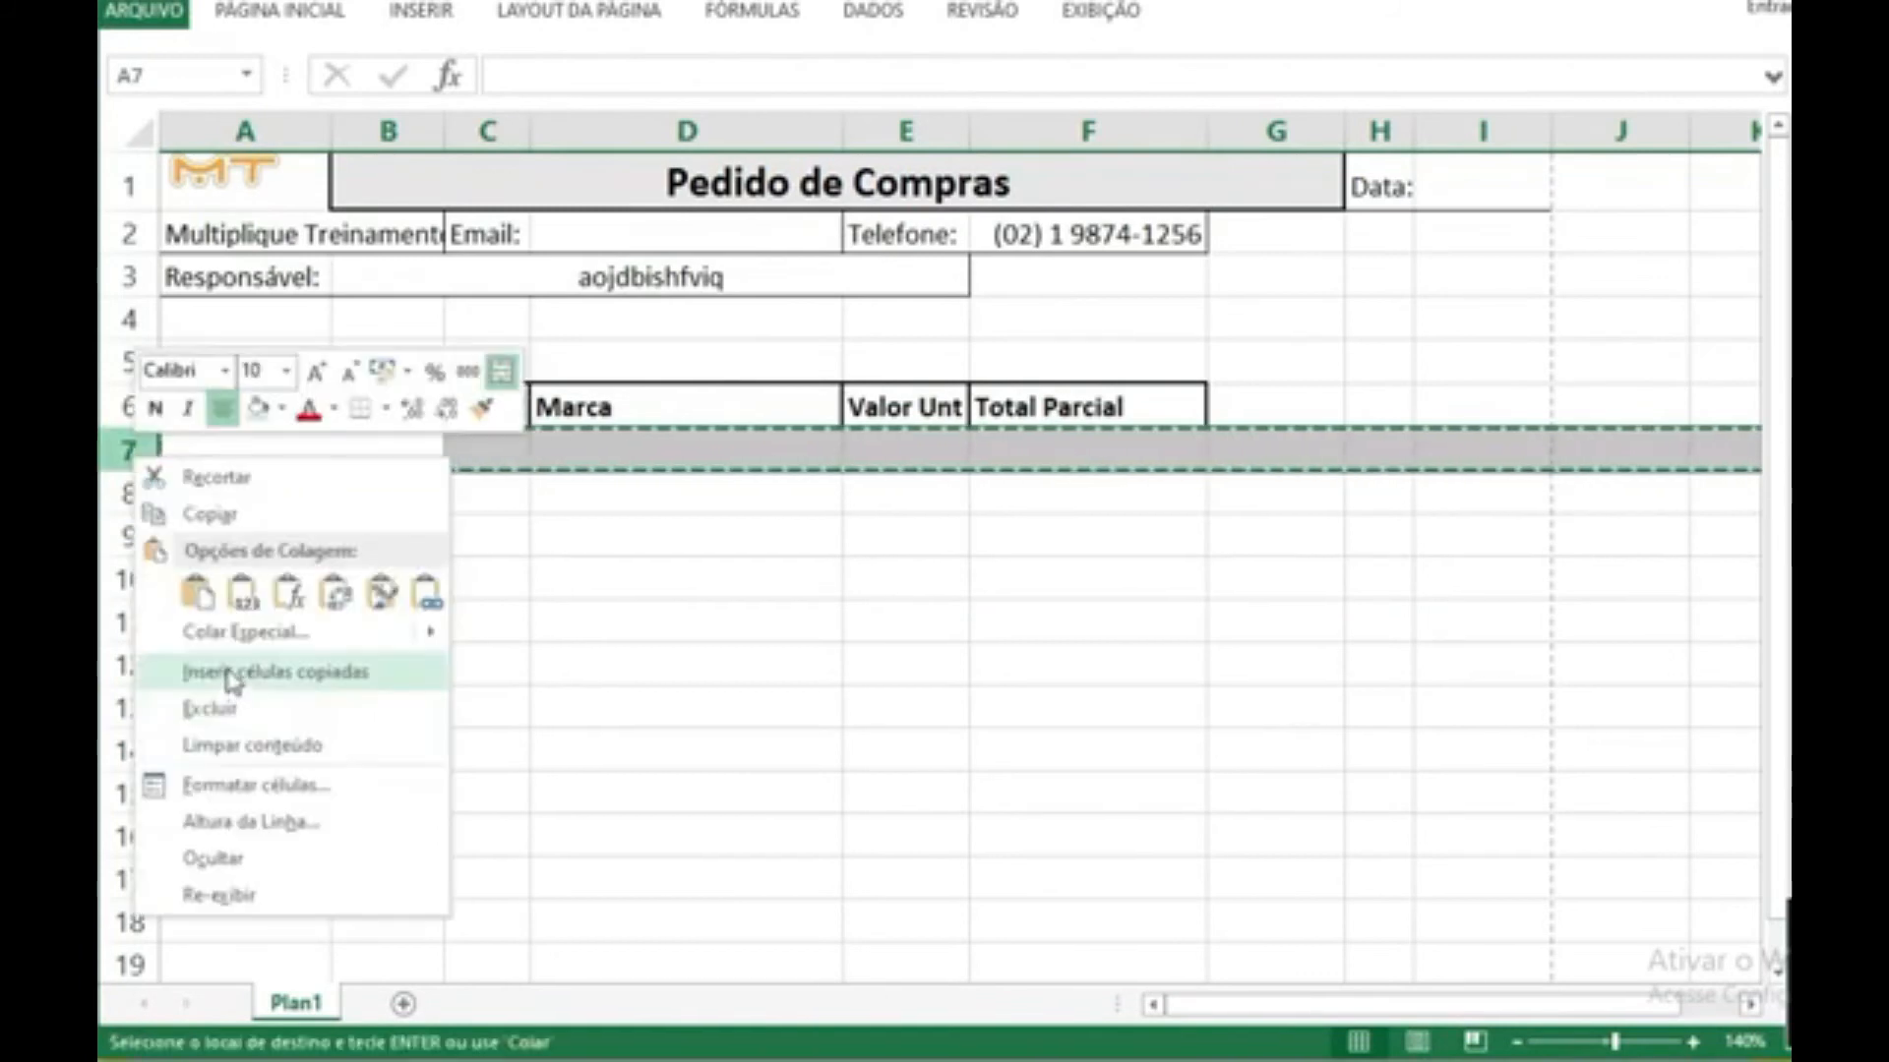
left_click(231, 679)
left_click(295, 662)
Step: Duplicate rows 7:8 and the resulting rows 7:10 as inserted copies, extending the blank product rows down to row 14
left_click_drag(131, 451, 123, 492)
right_click(123, 492)
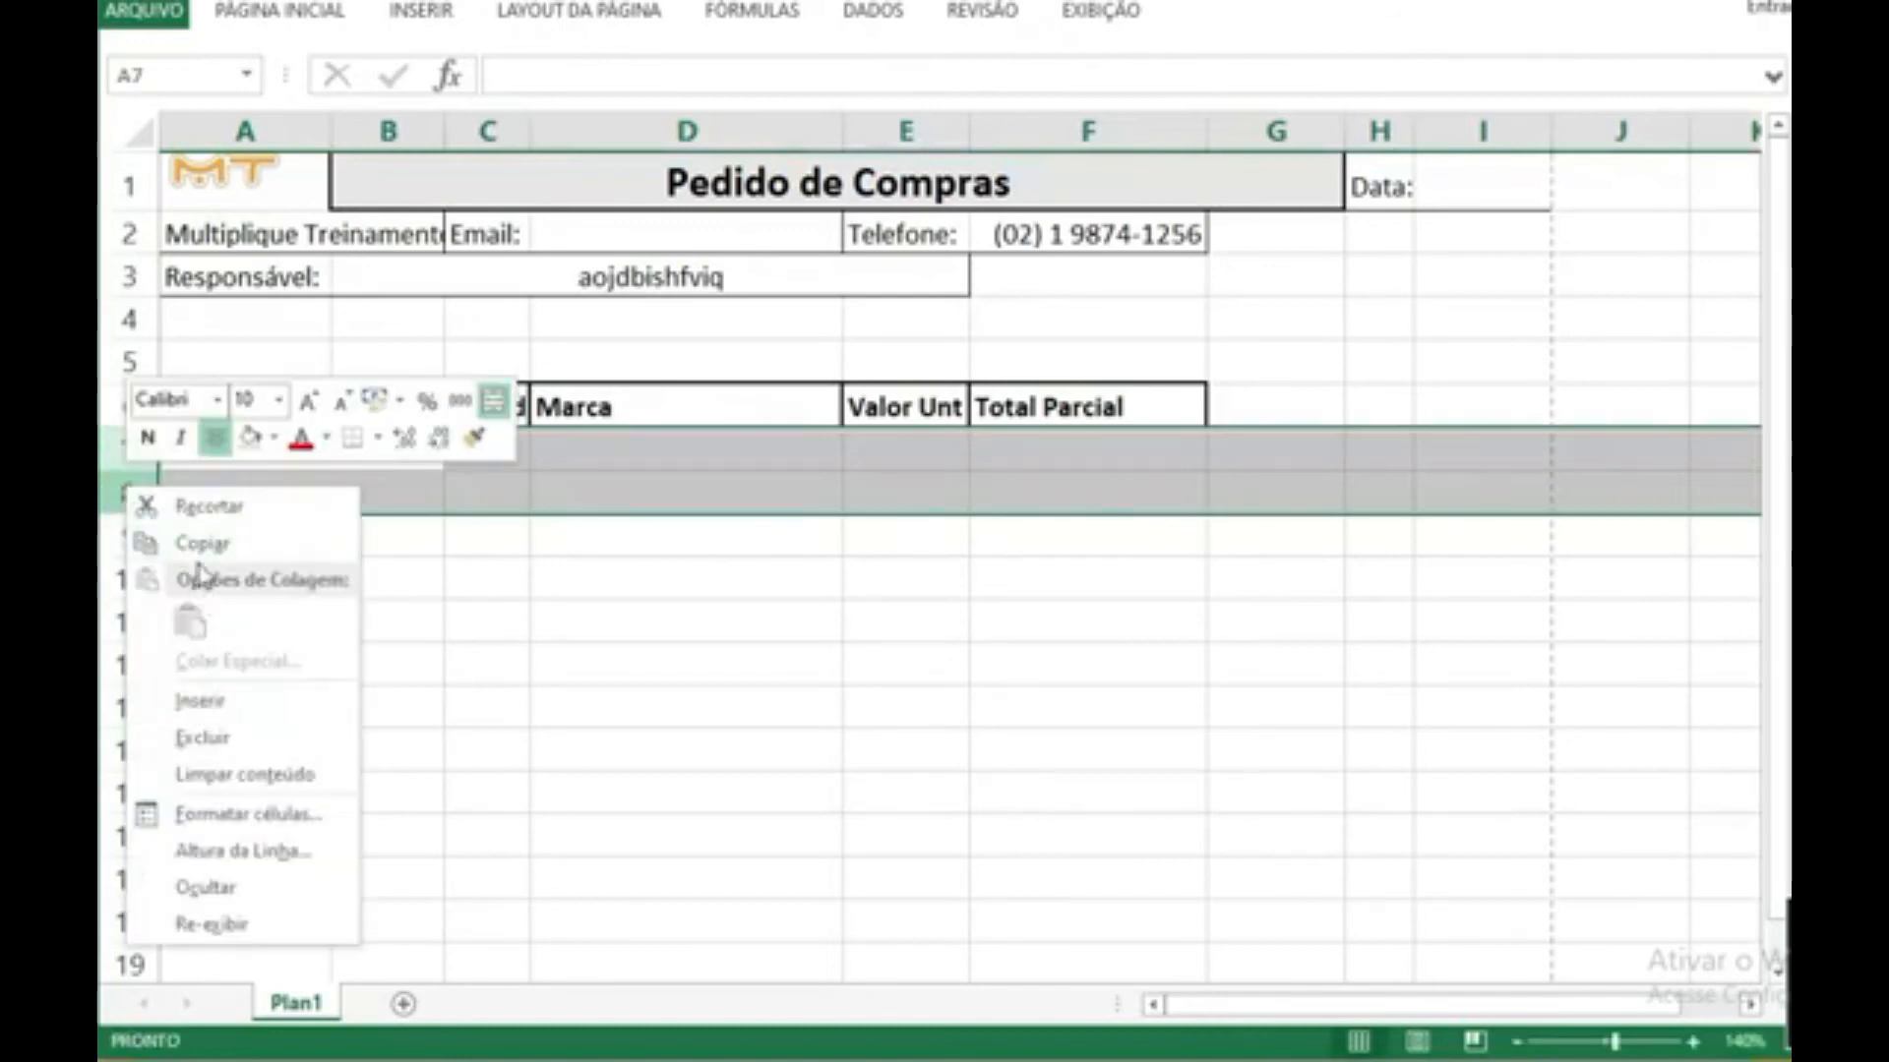
left_click(158, 519)
right_click(138, 463)
left_click(197, 676)
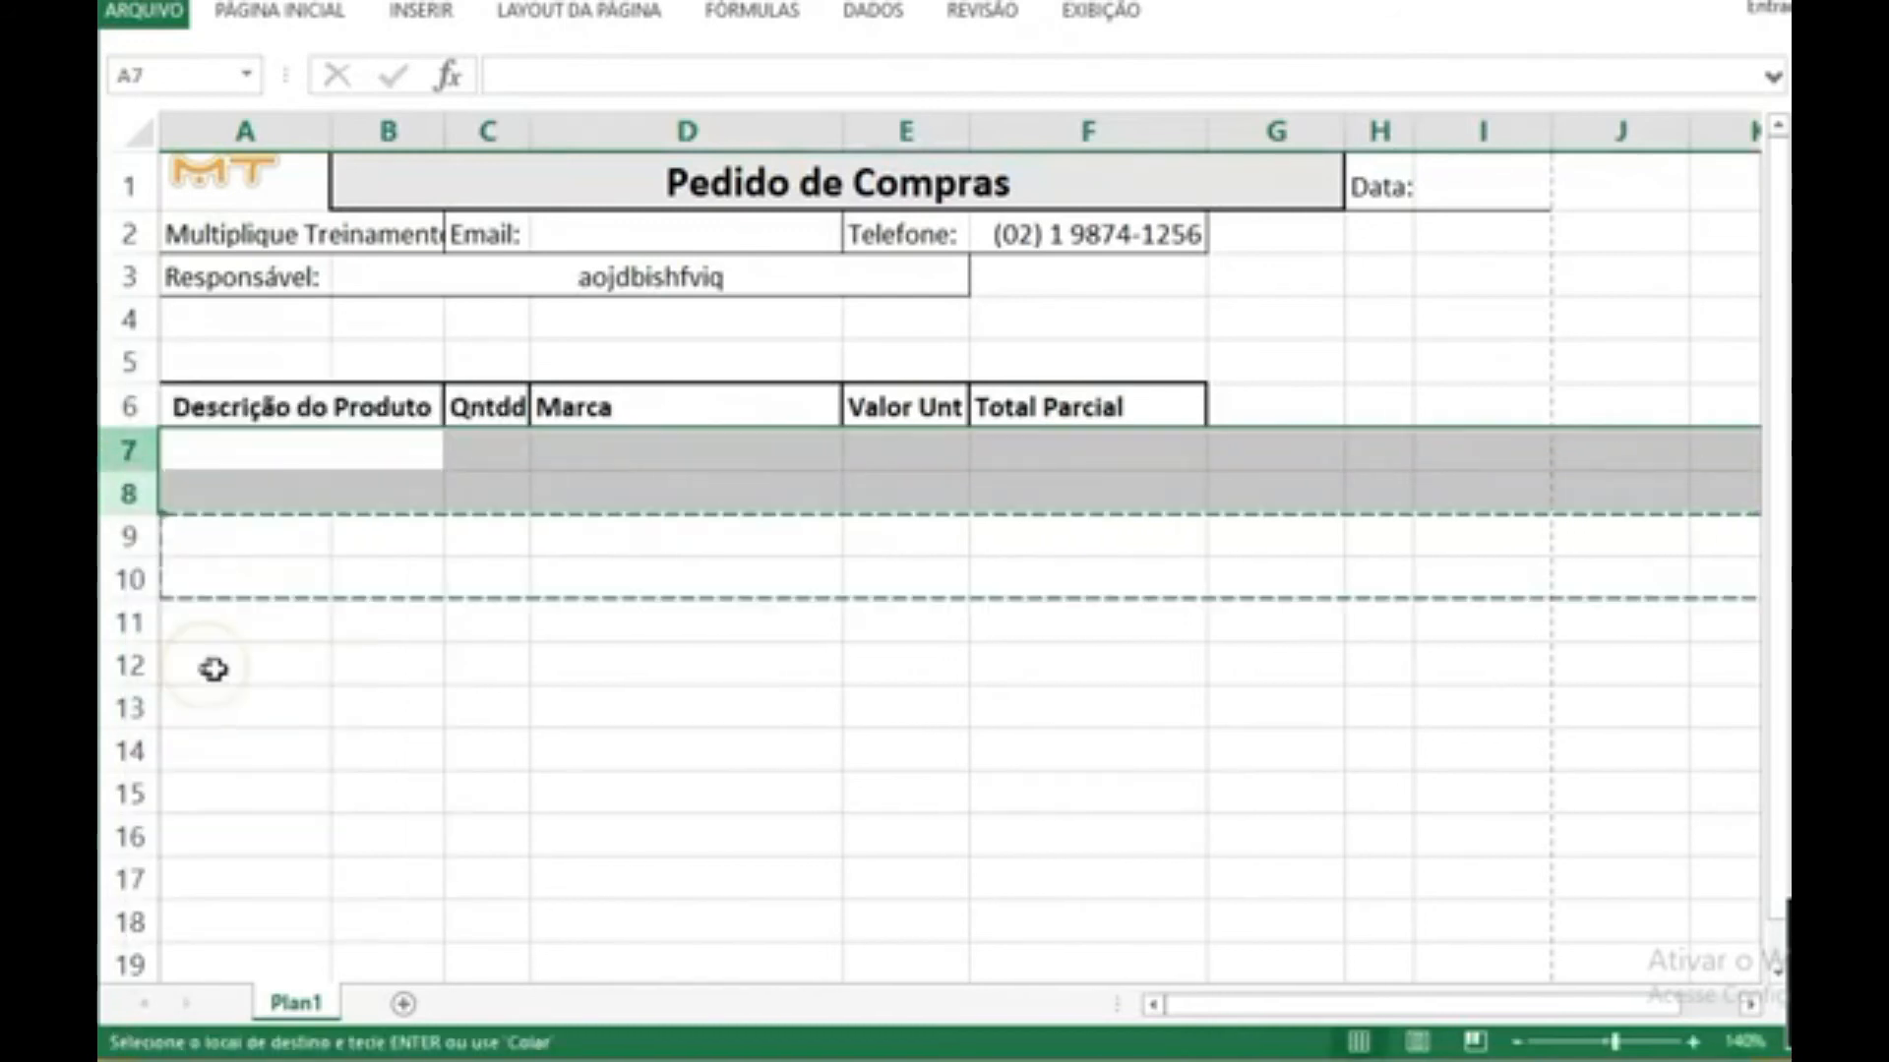
left_click(221, 667)
key("Escape")
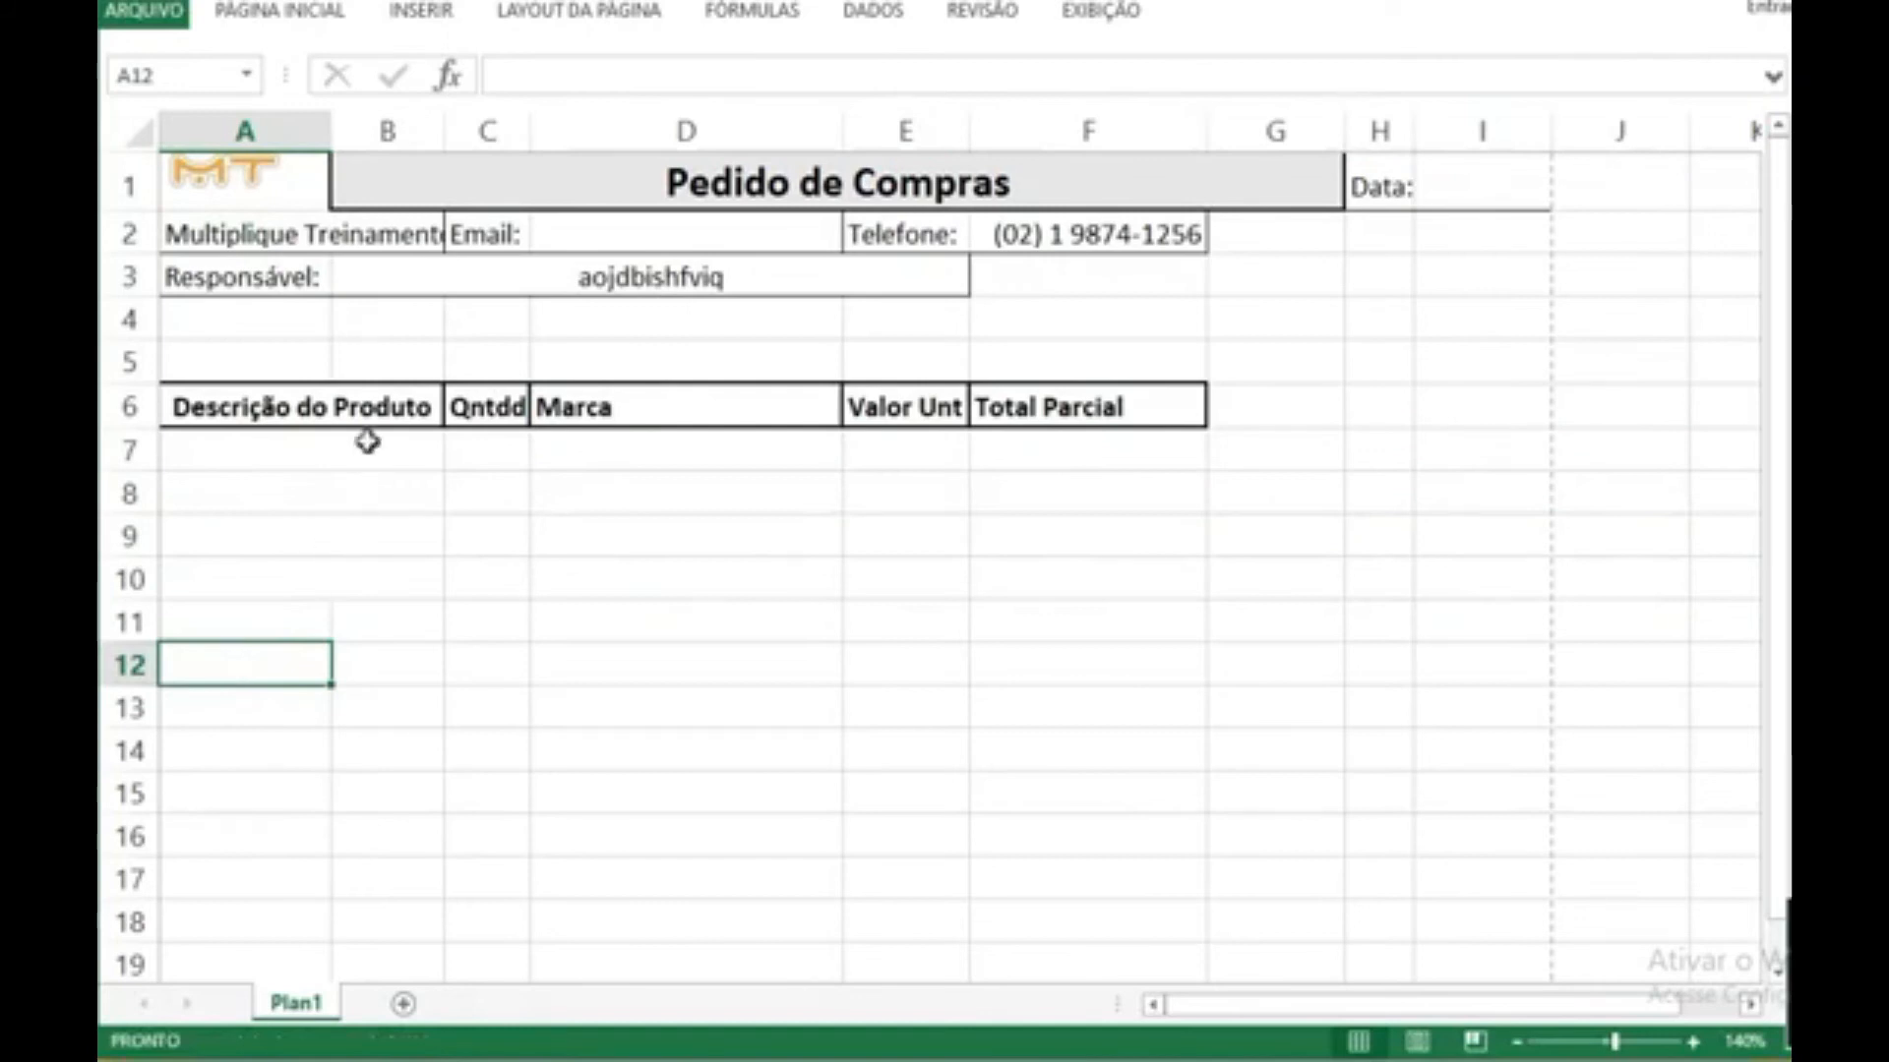
left_click_drag(128, 450, 128, 580)
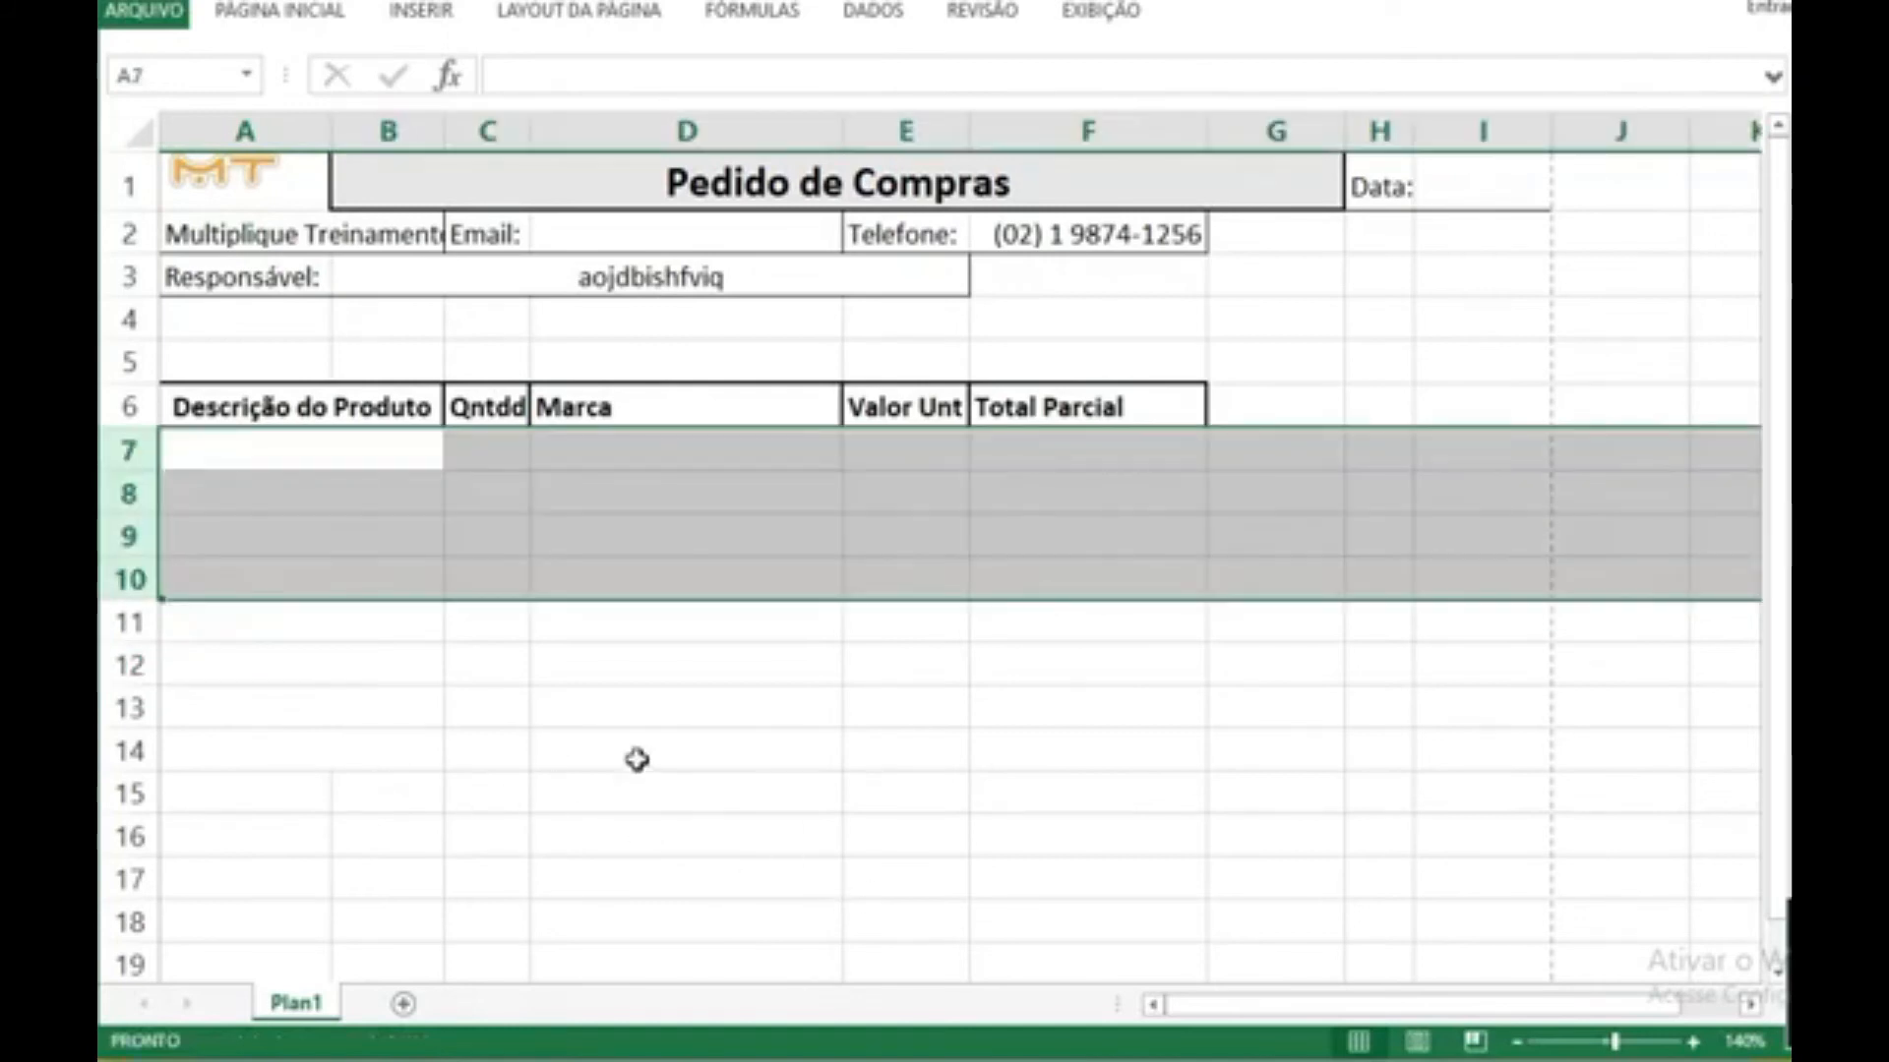
Step: Apply all borders to the blank product rows A7:F14
left_click_drag(1164, 754, 290, 447)
left_click(288, 14)
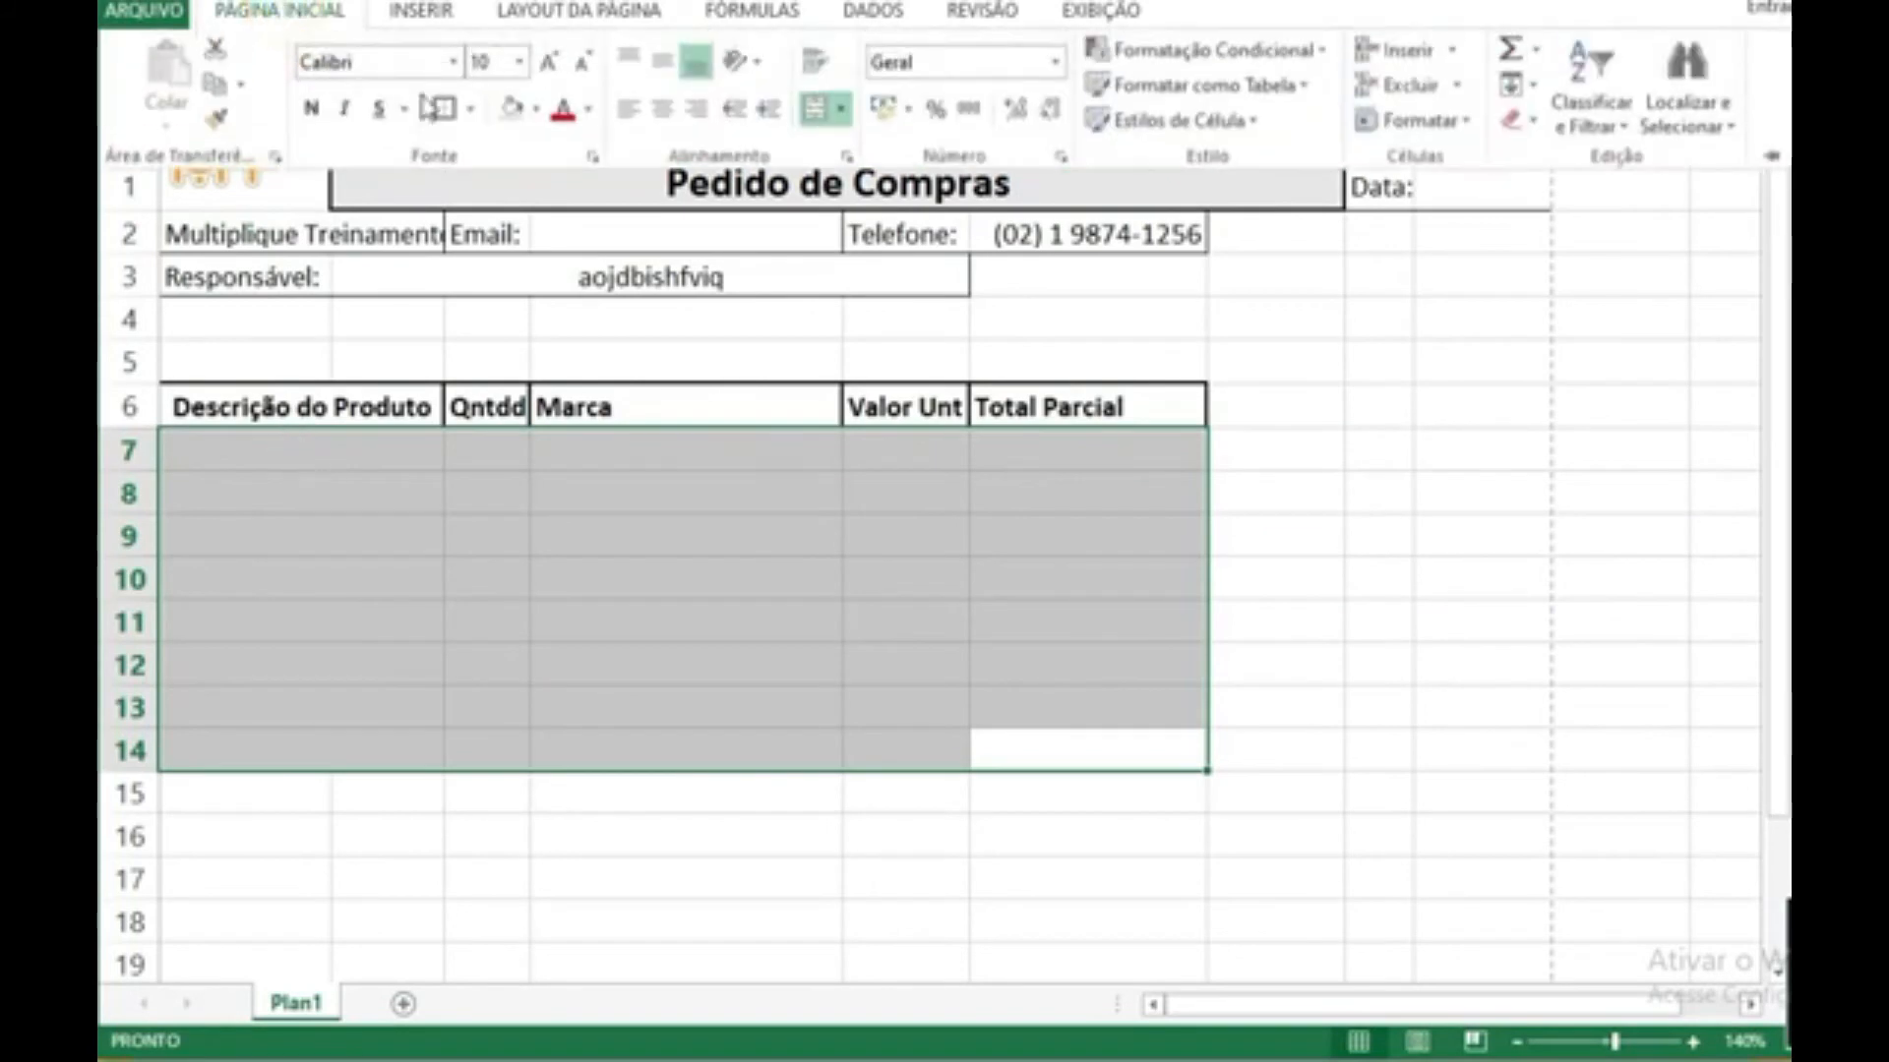
left_click(470, 110)
left_click(531, 371)
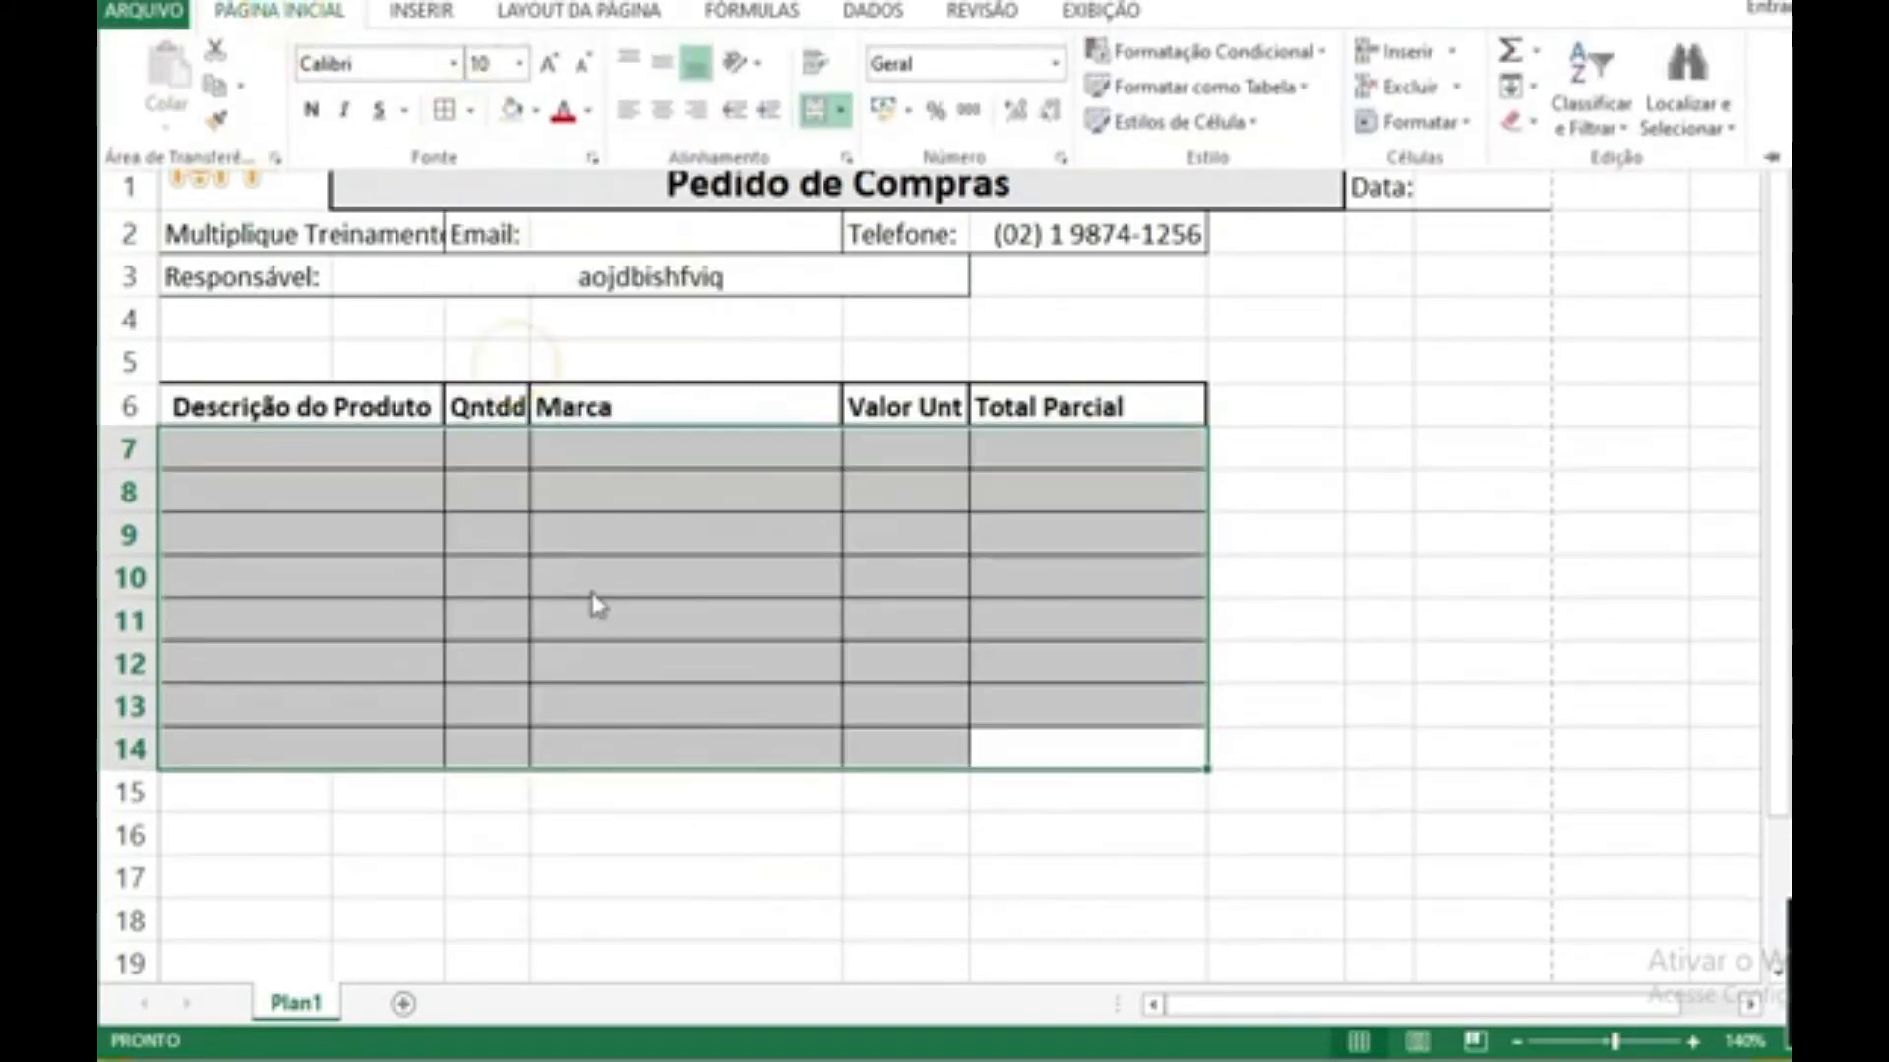
left_click(751, 877)
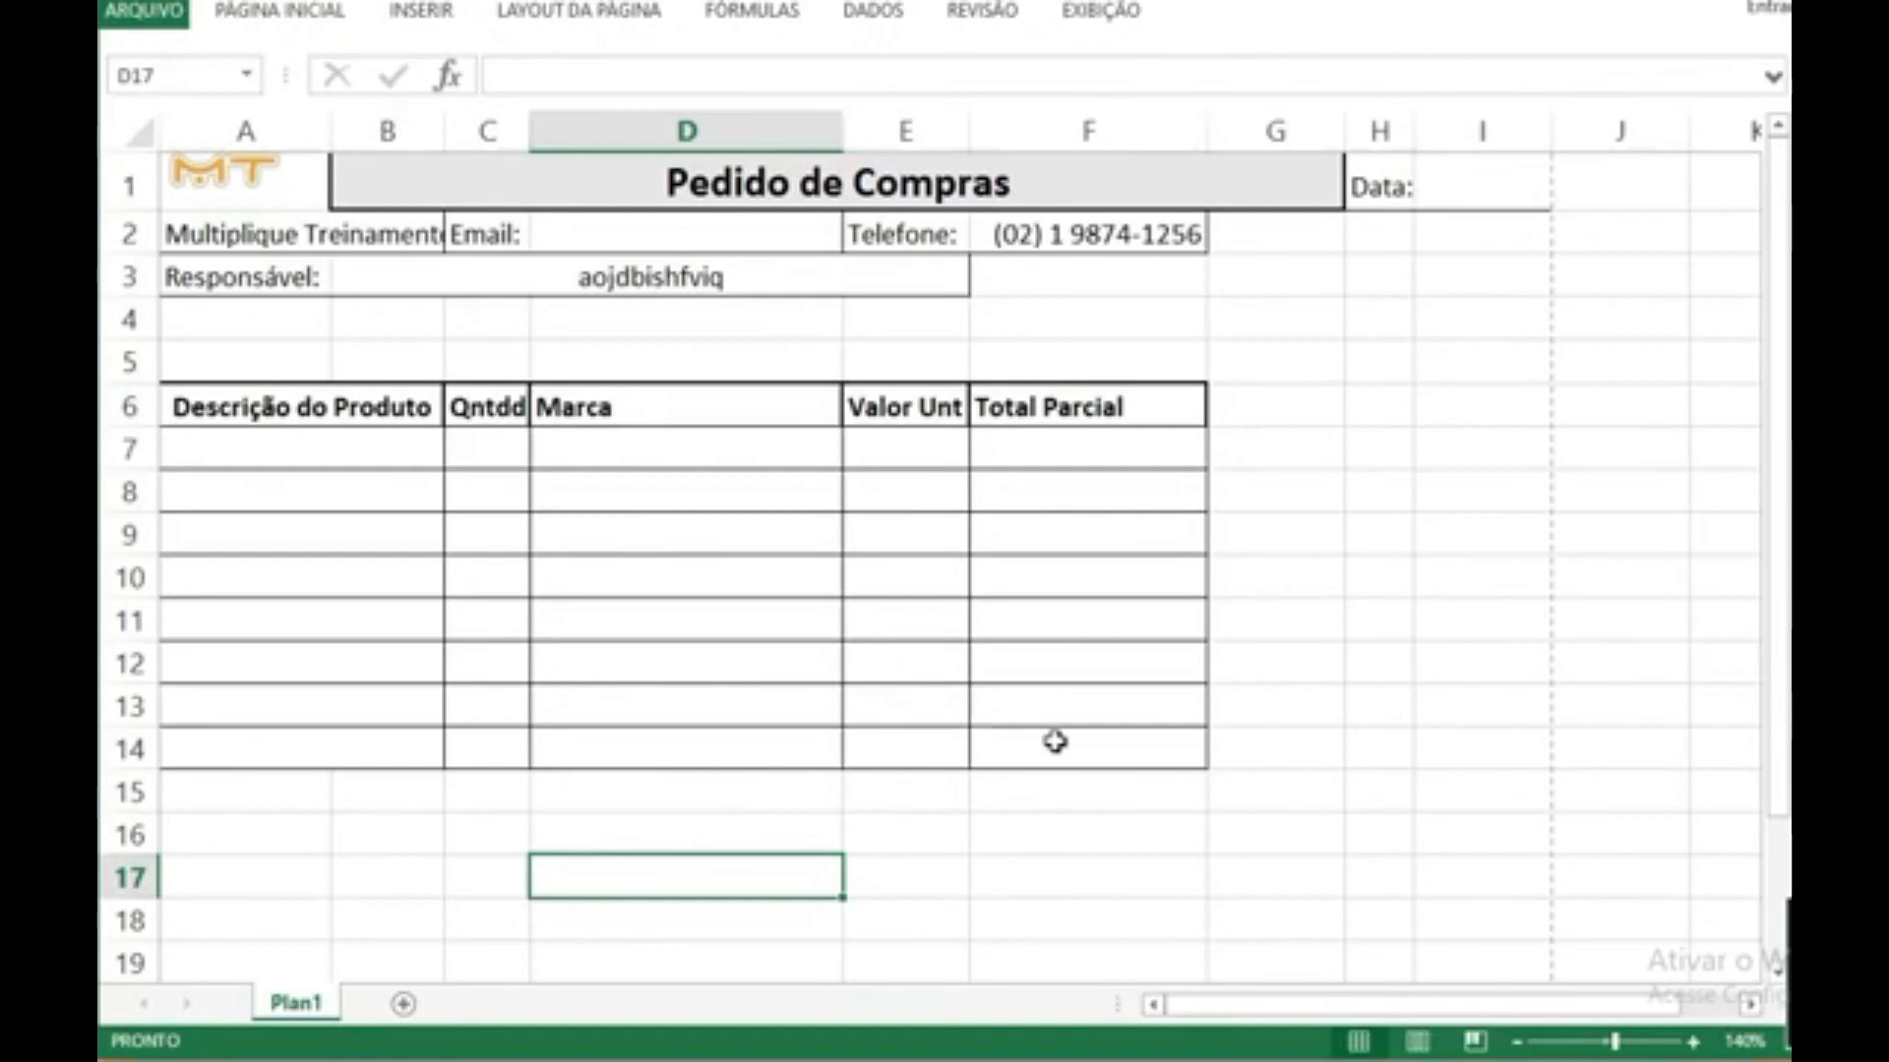
Step: Enter the label "Total do Pedido:" in G15 and merge and center it across G15:H15
left_click(1282, 790)
type("Total do Ped")
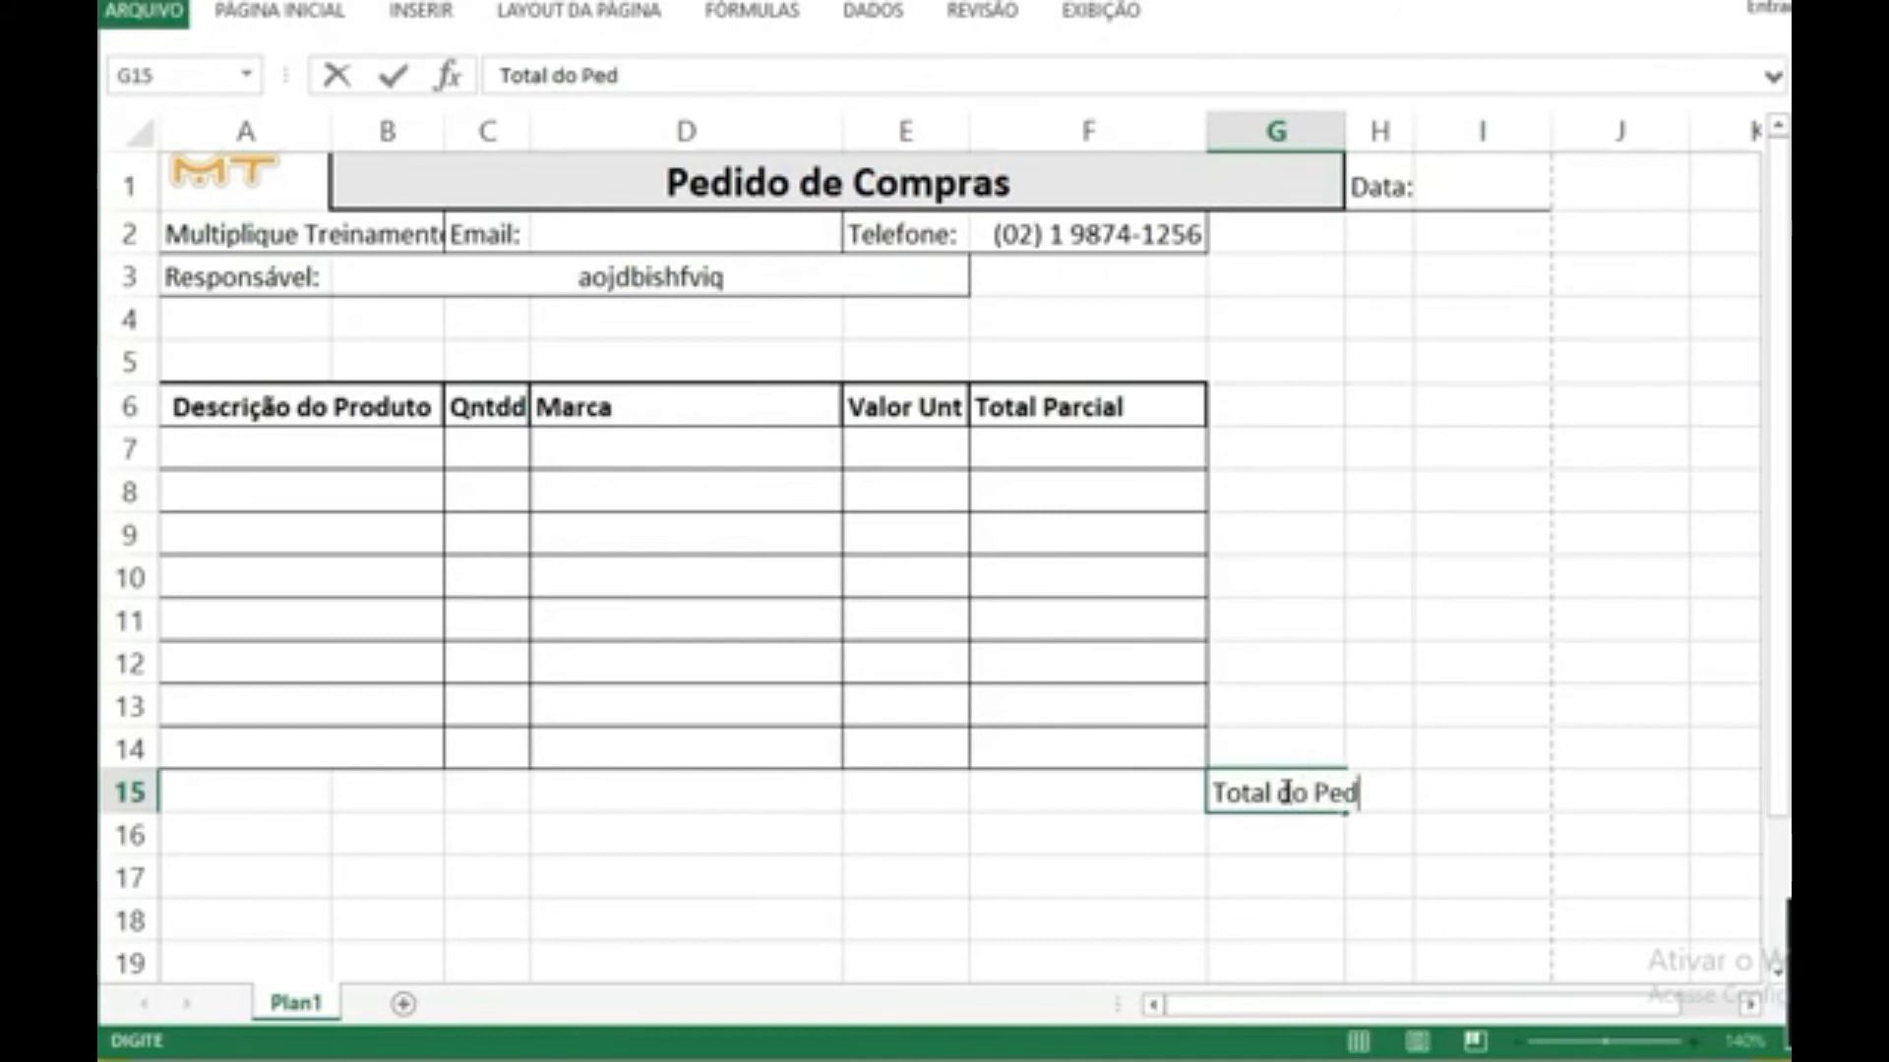
type("ido:")
left_click(1452, 866)
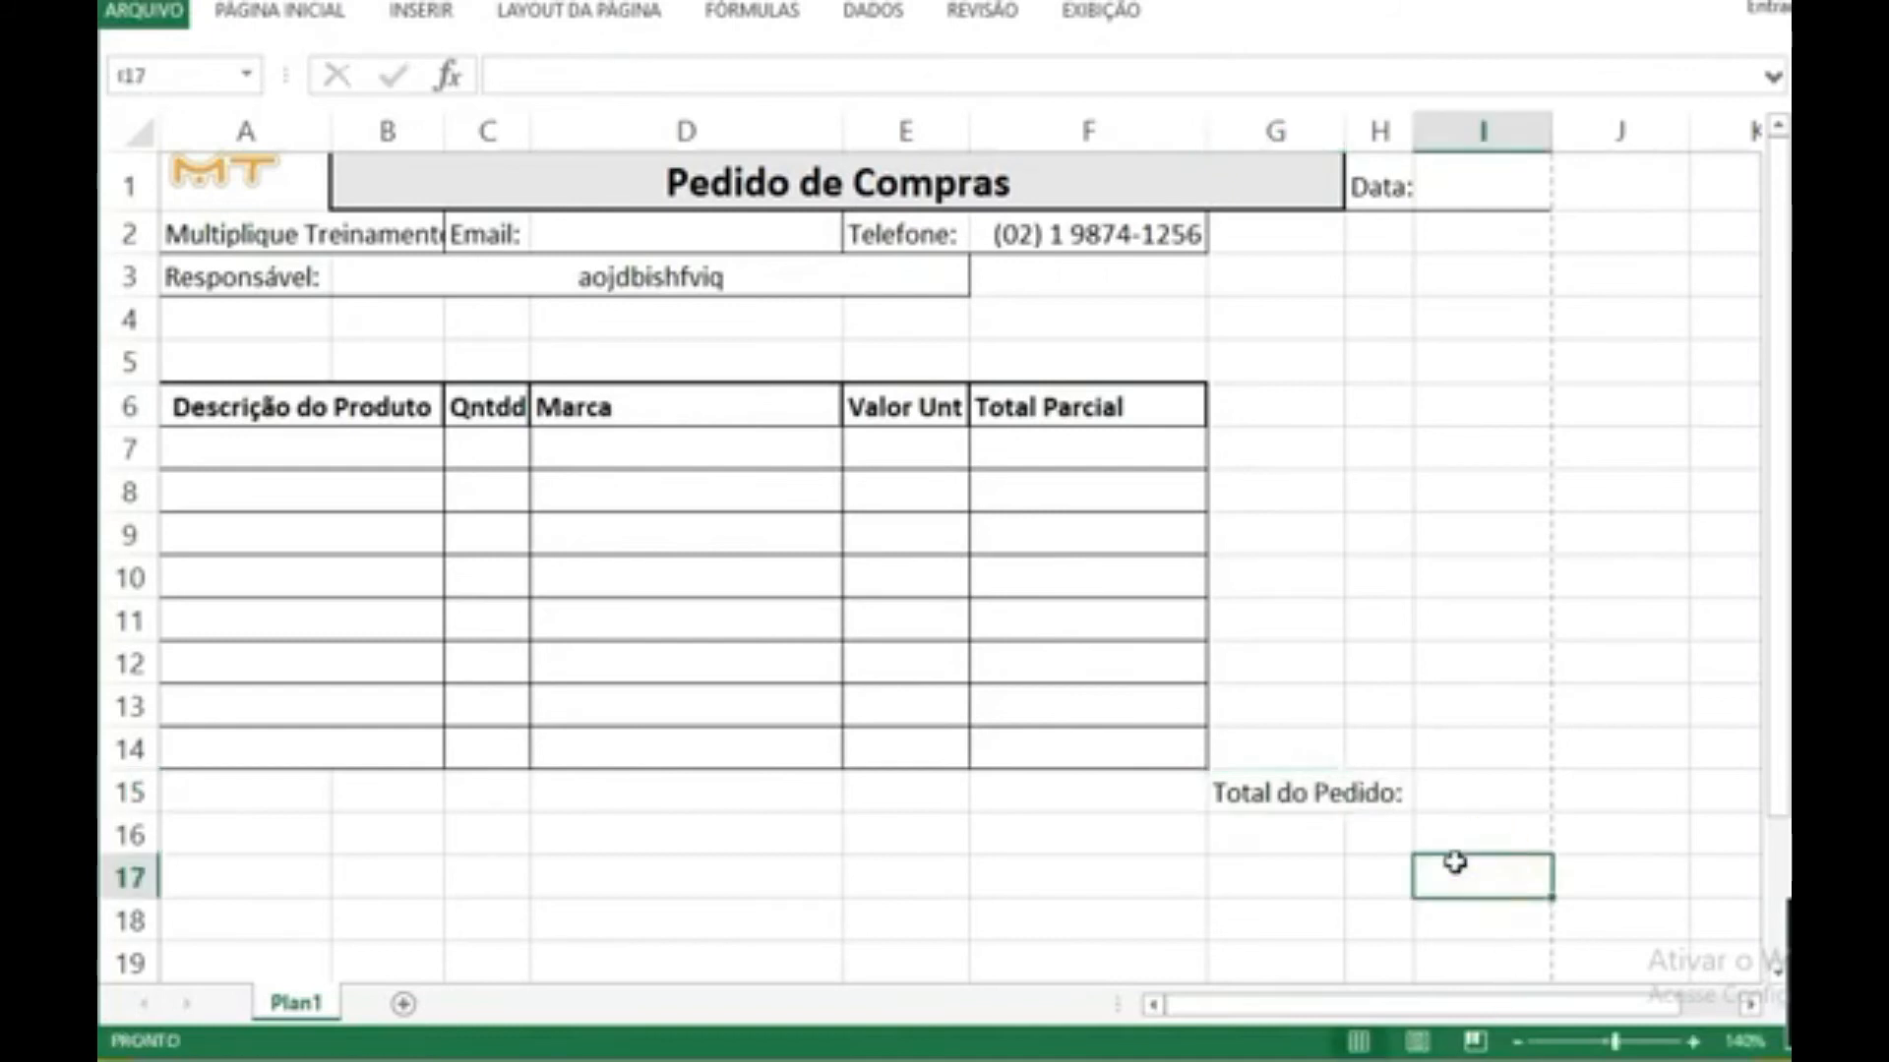
left_click_drag(1269, 793, 1386, 791)
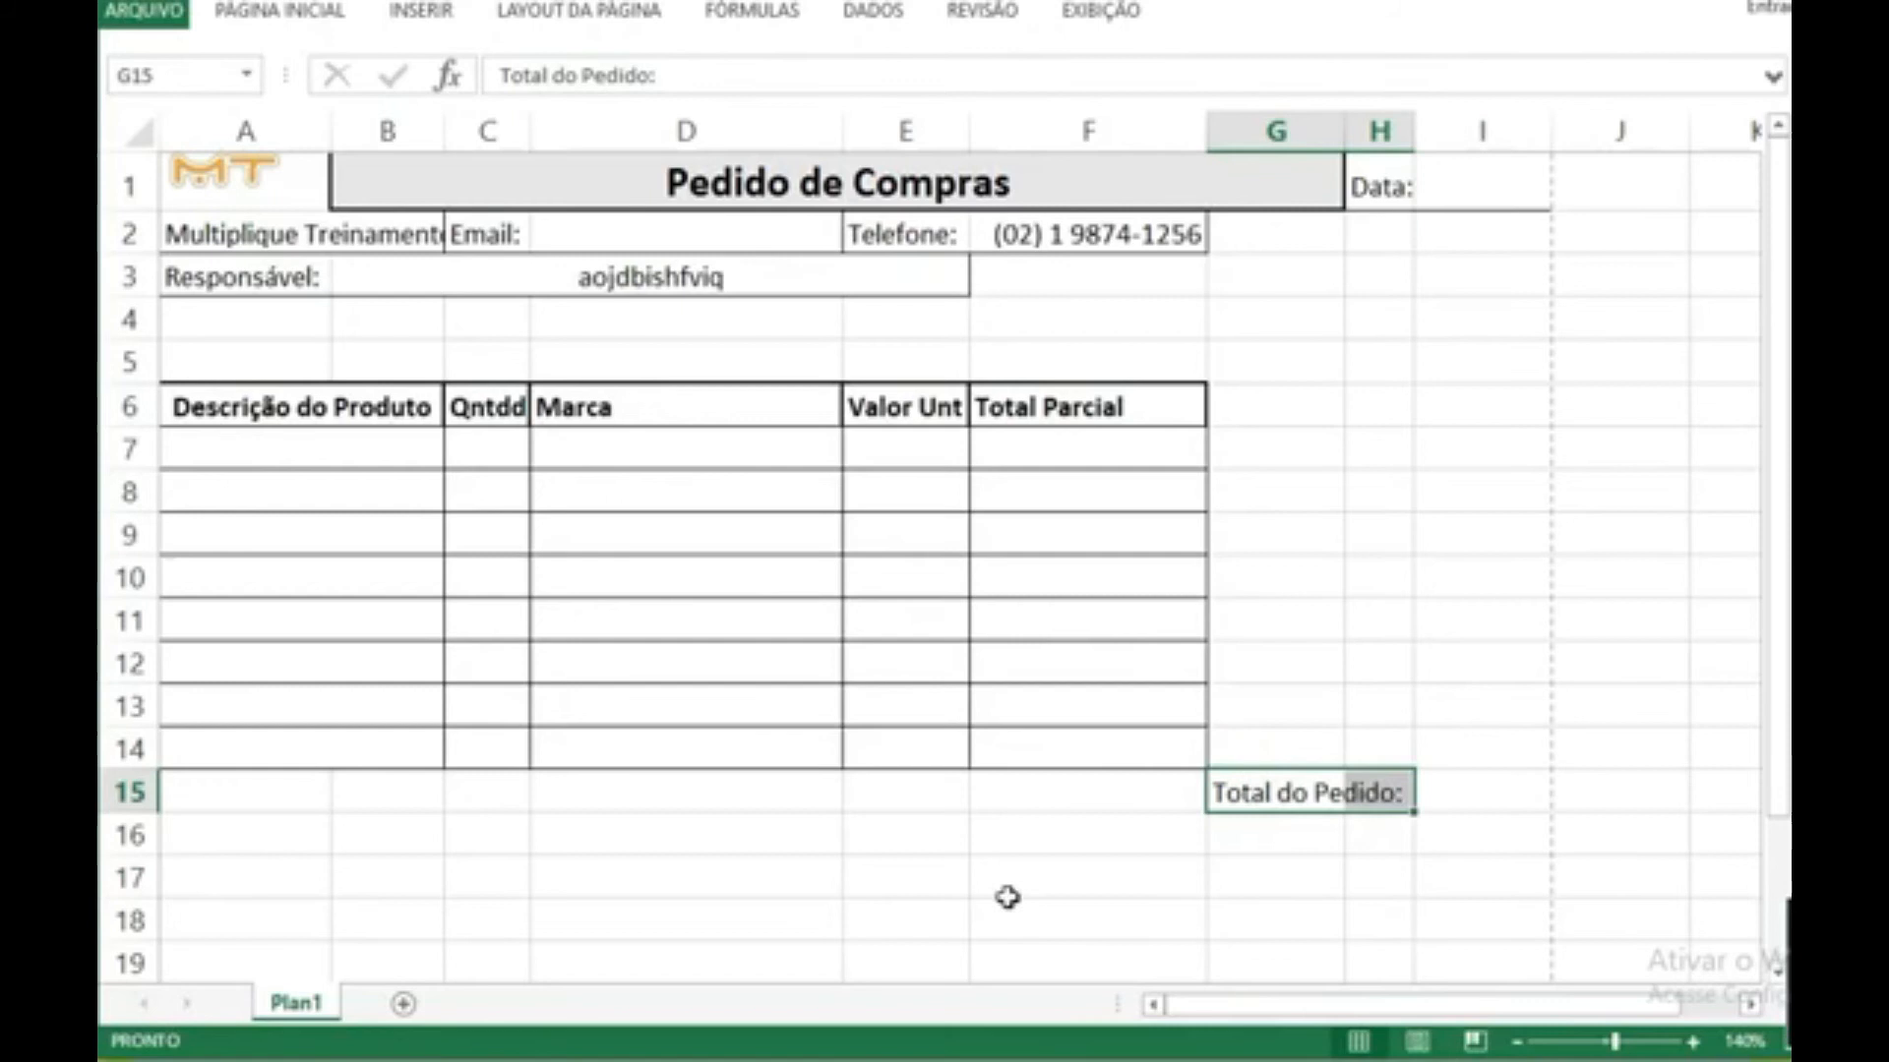
left_click(287, 16)
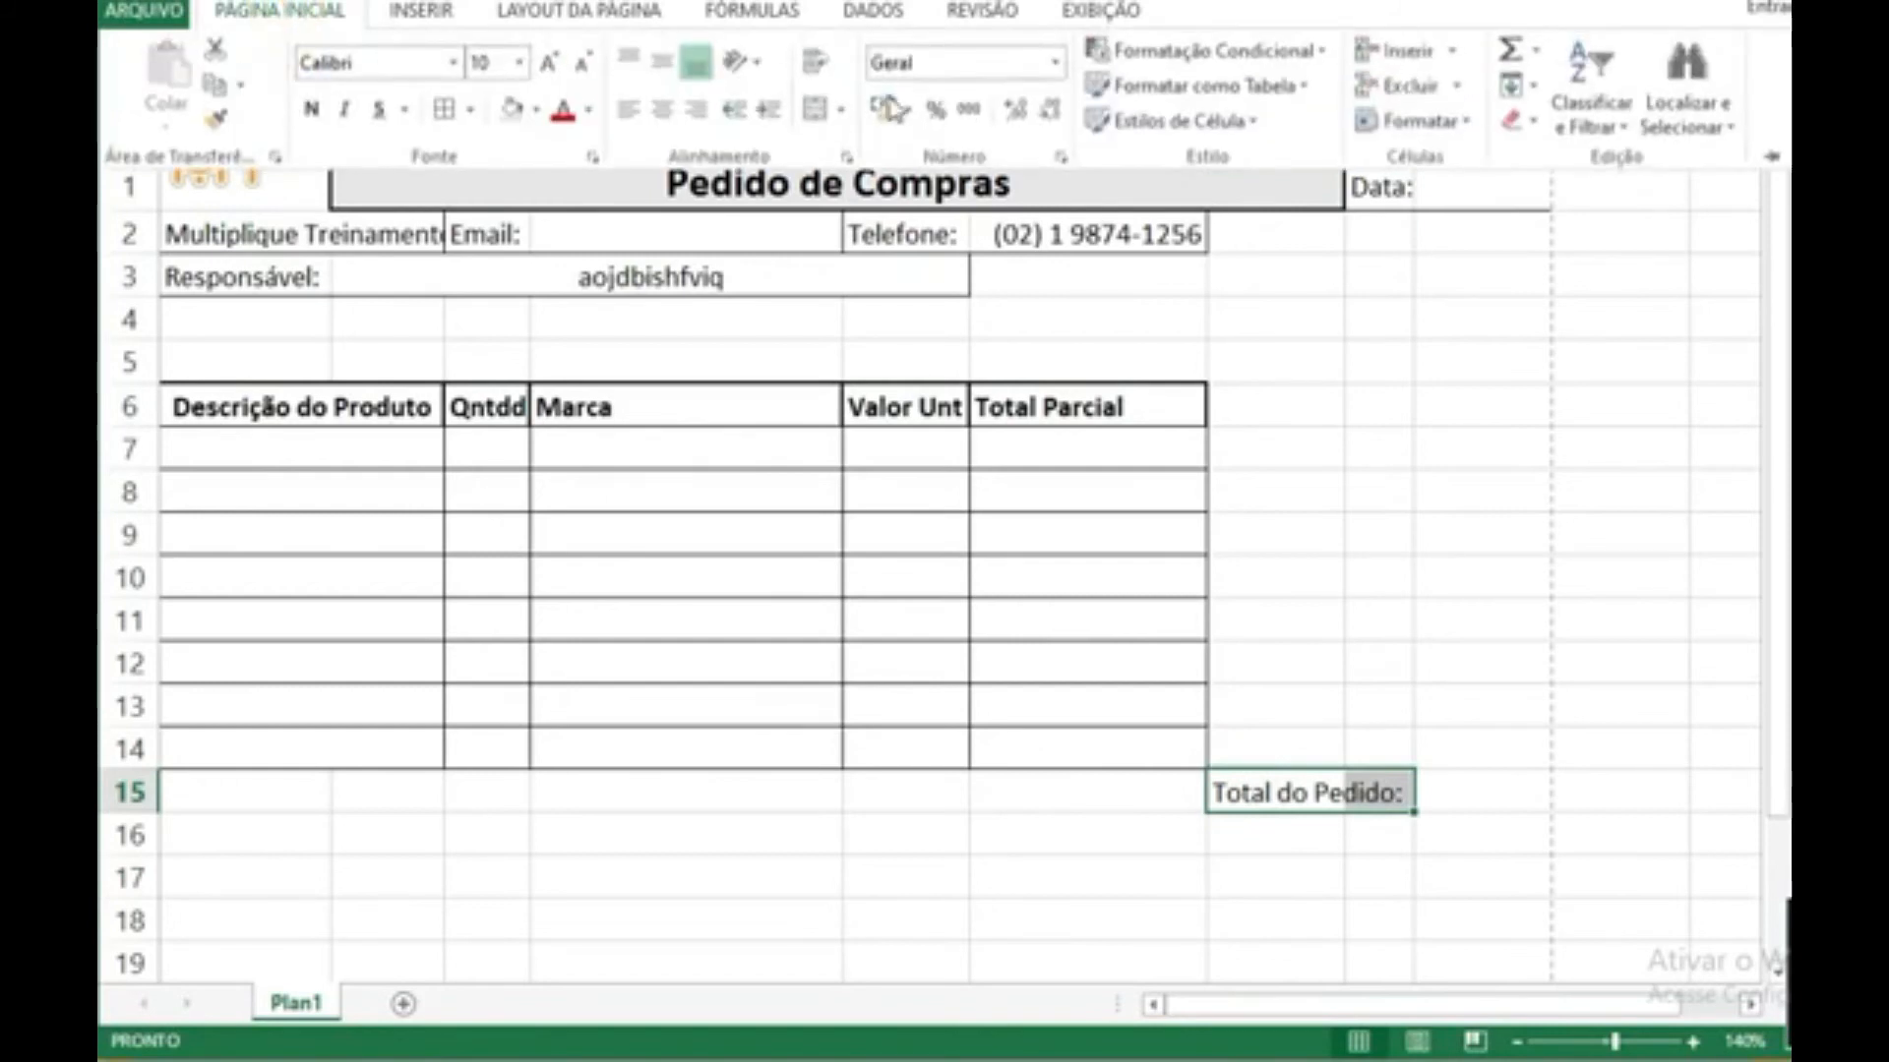
left_click(815, 110)
Step: Format I15 as Moeda with the R$ symbol, 2 decimal places and negative numbers in red with a minus sign
left_click(1479, 786)
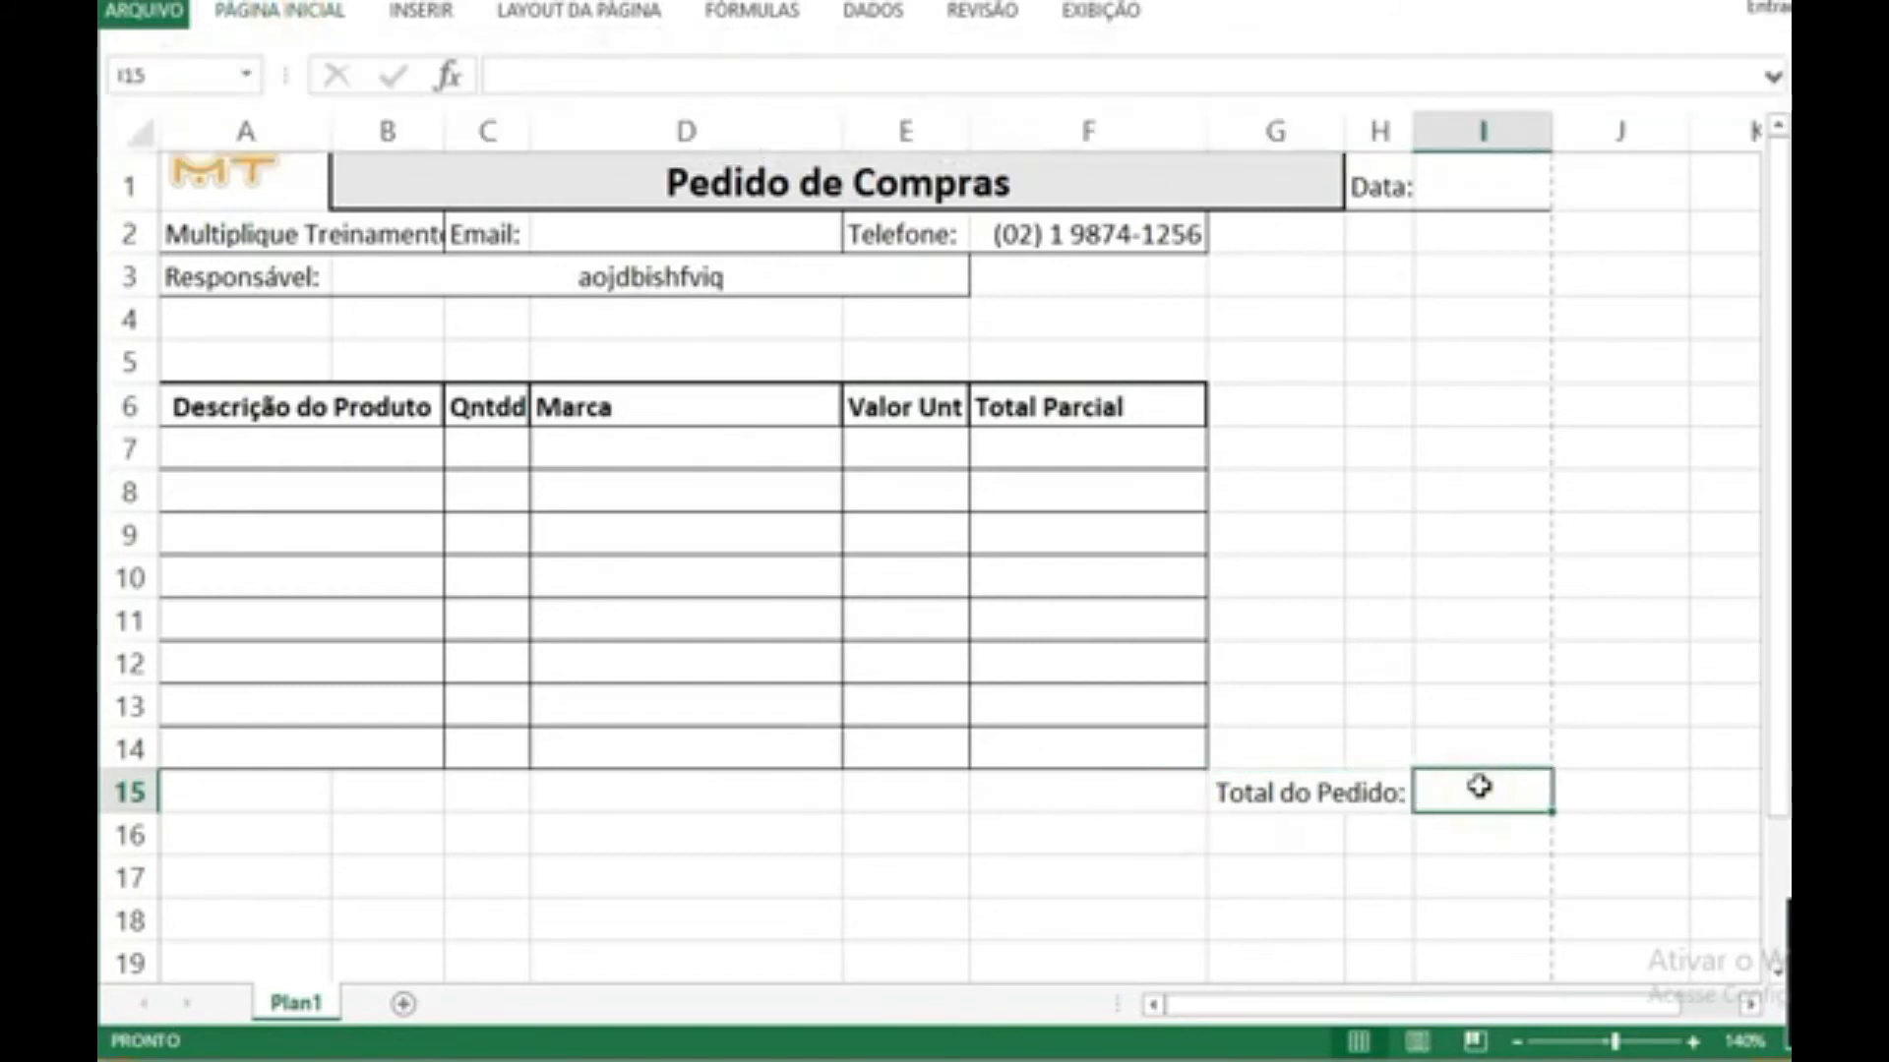
right_click(1478, 785)
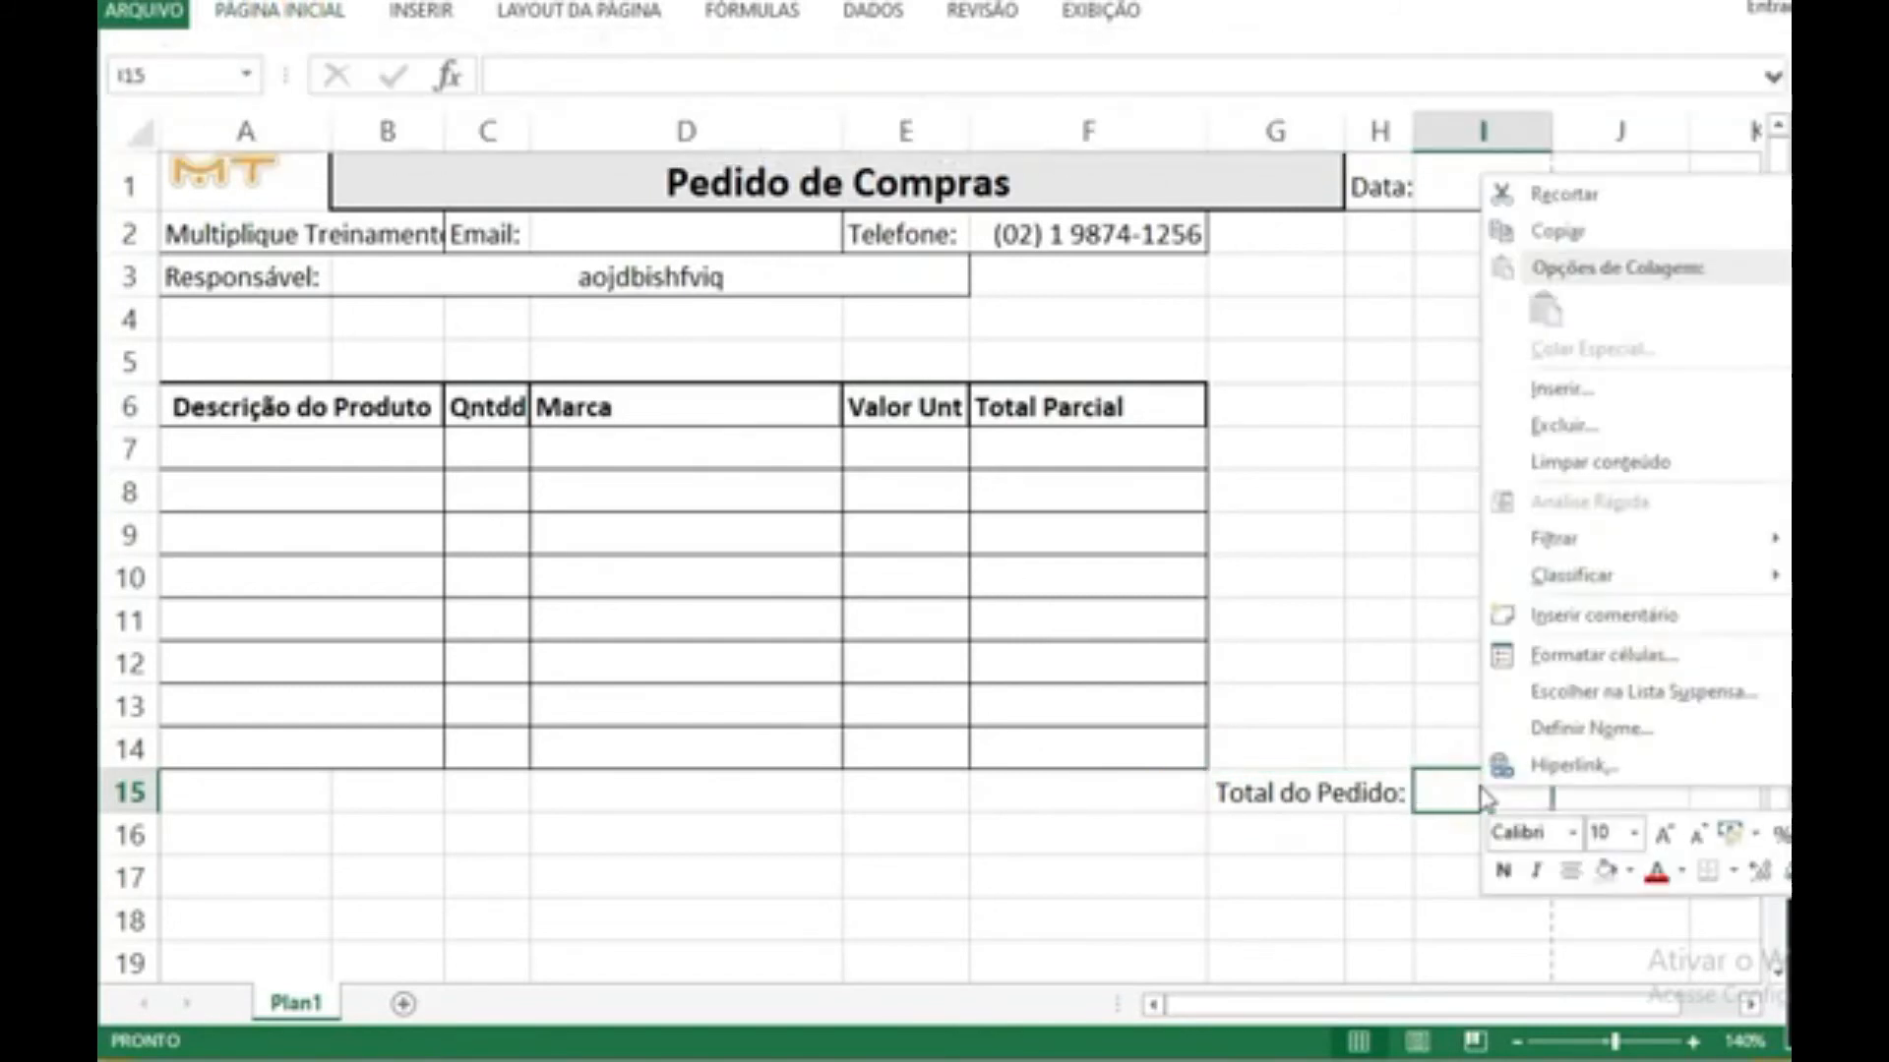
left_click(1581, 656)
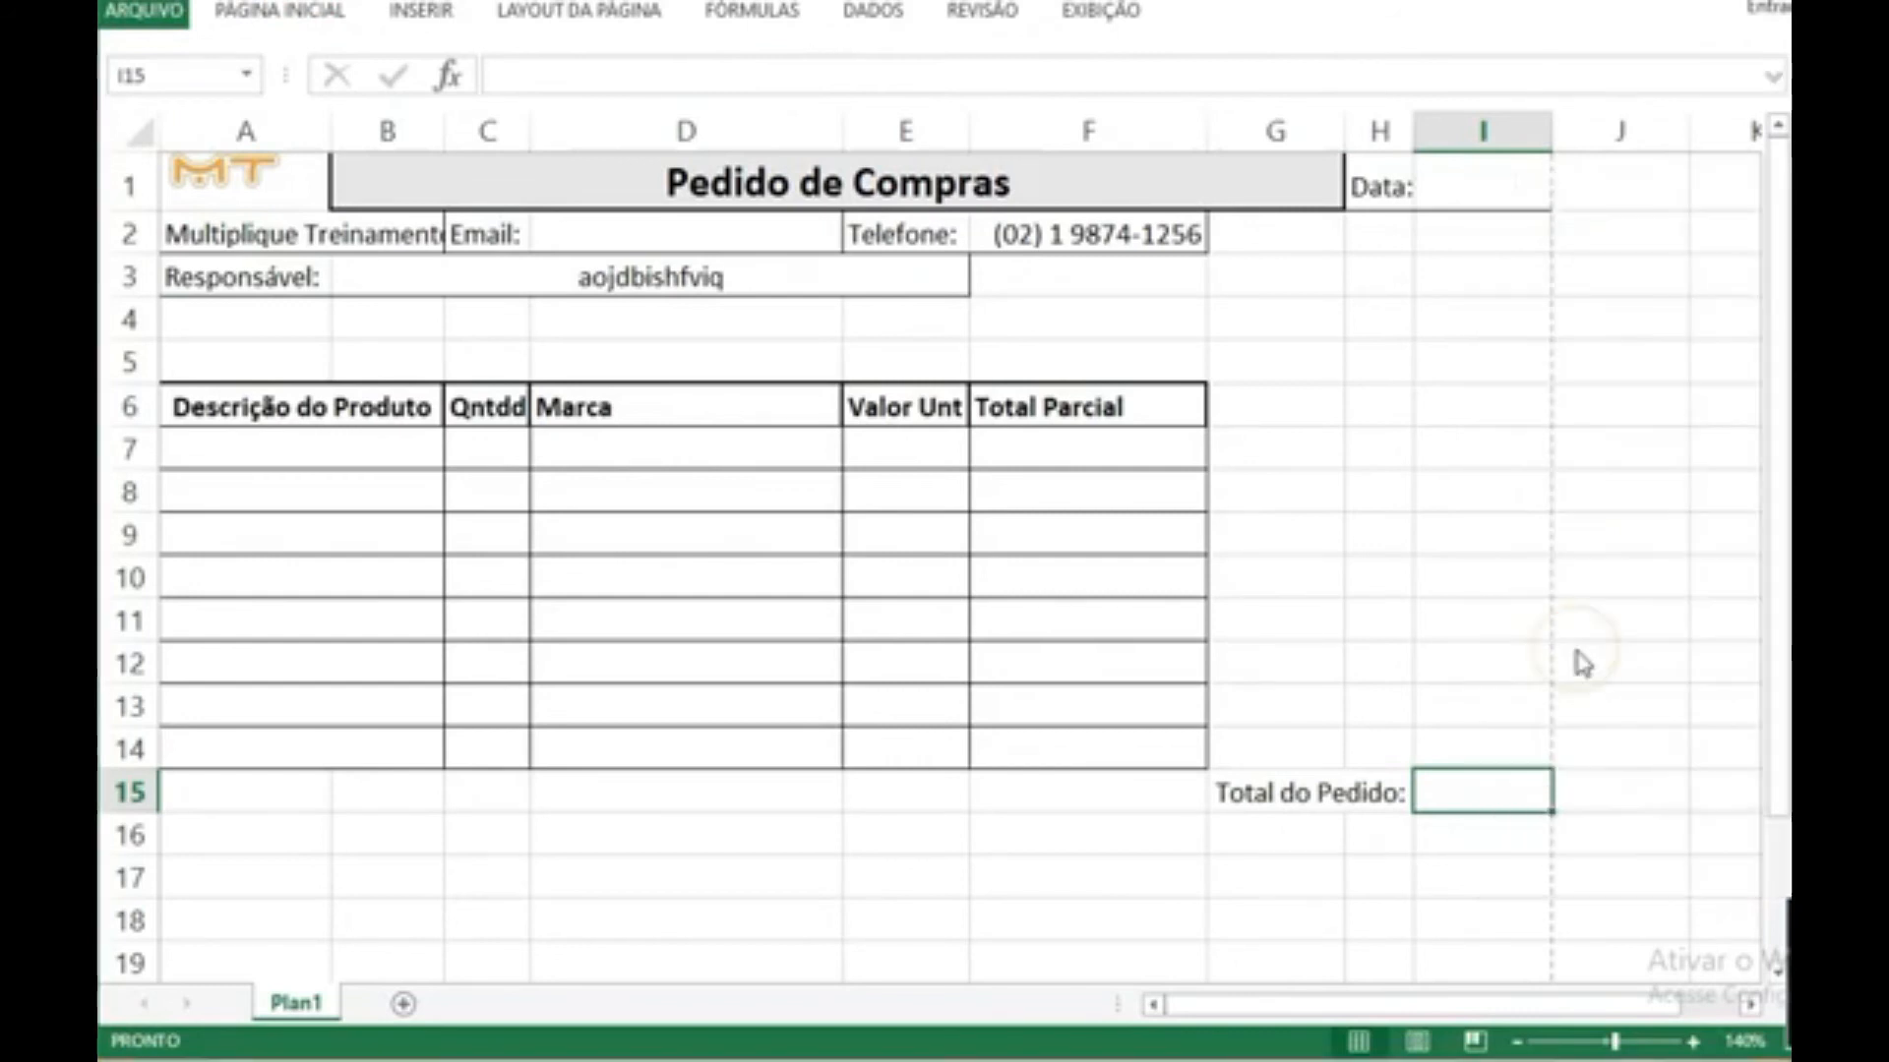
left_click(1206, 454)
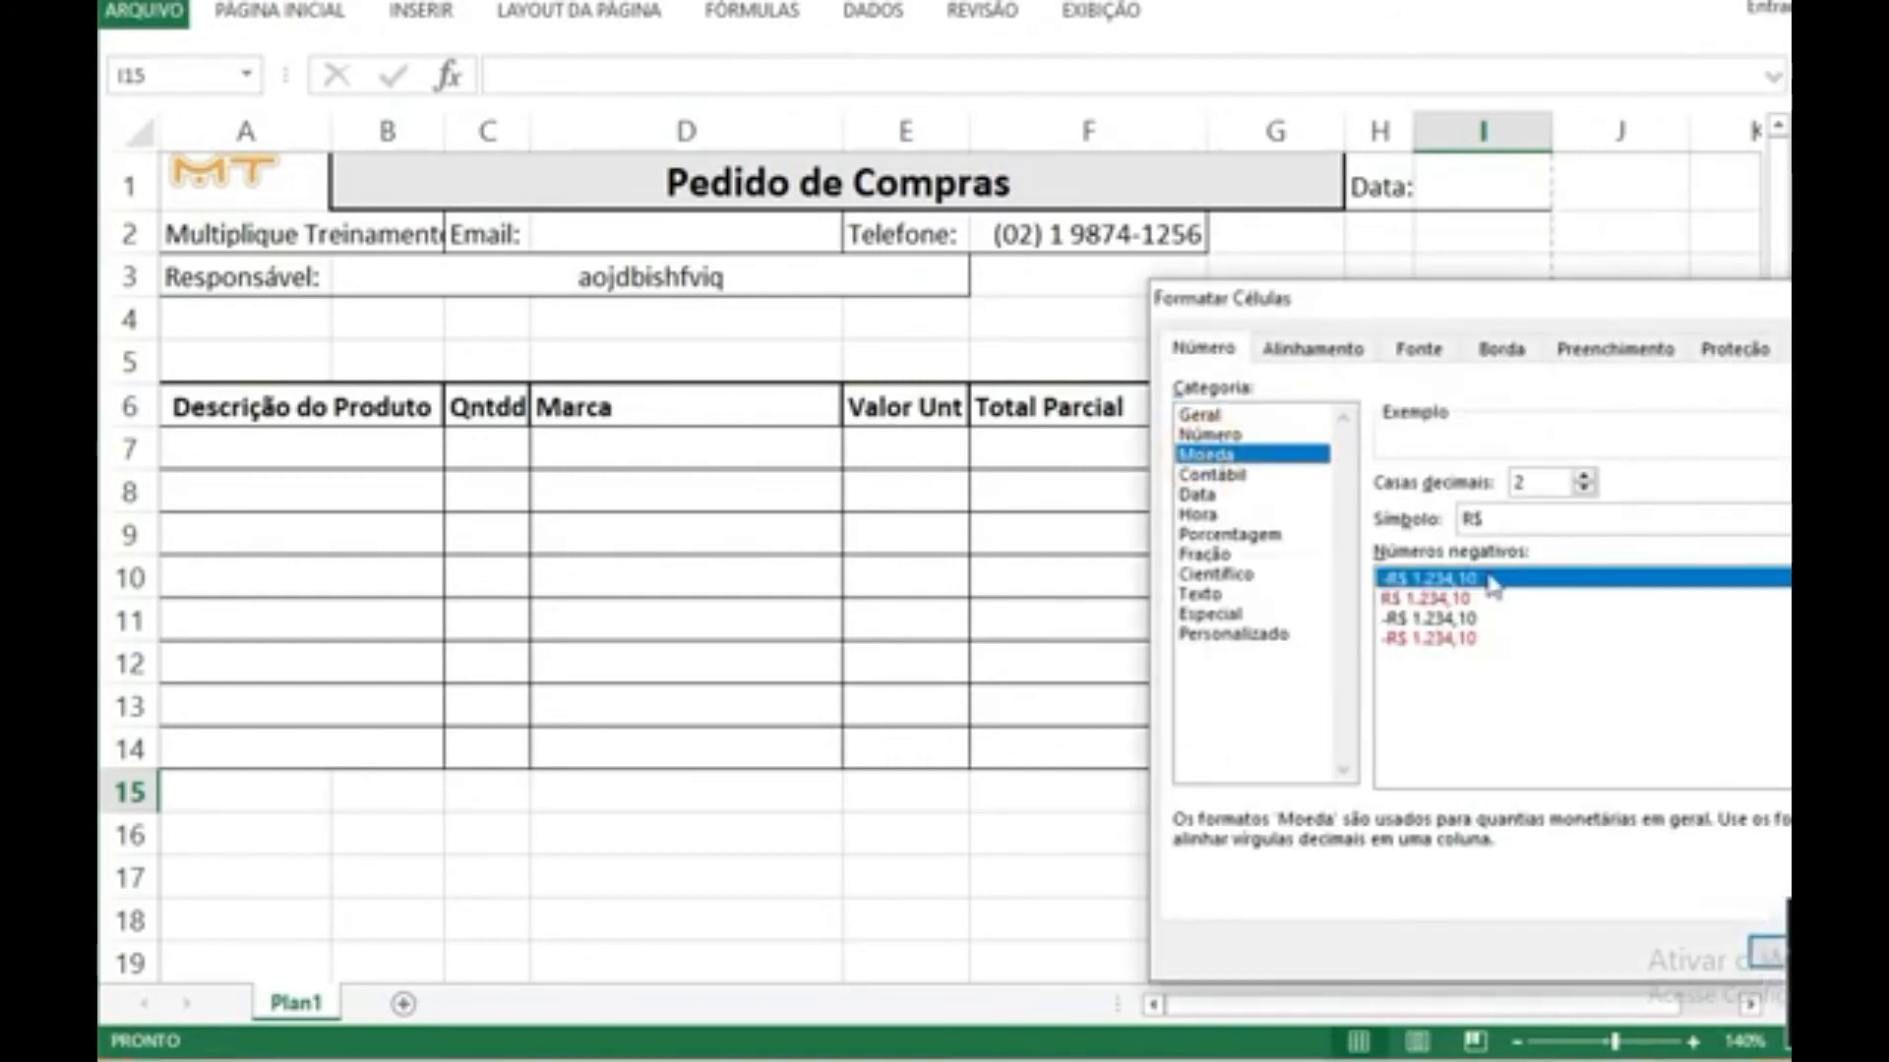
left_click(1431, 640)
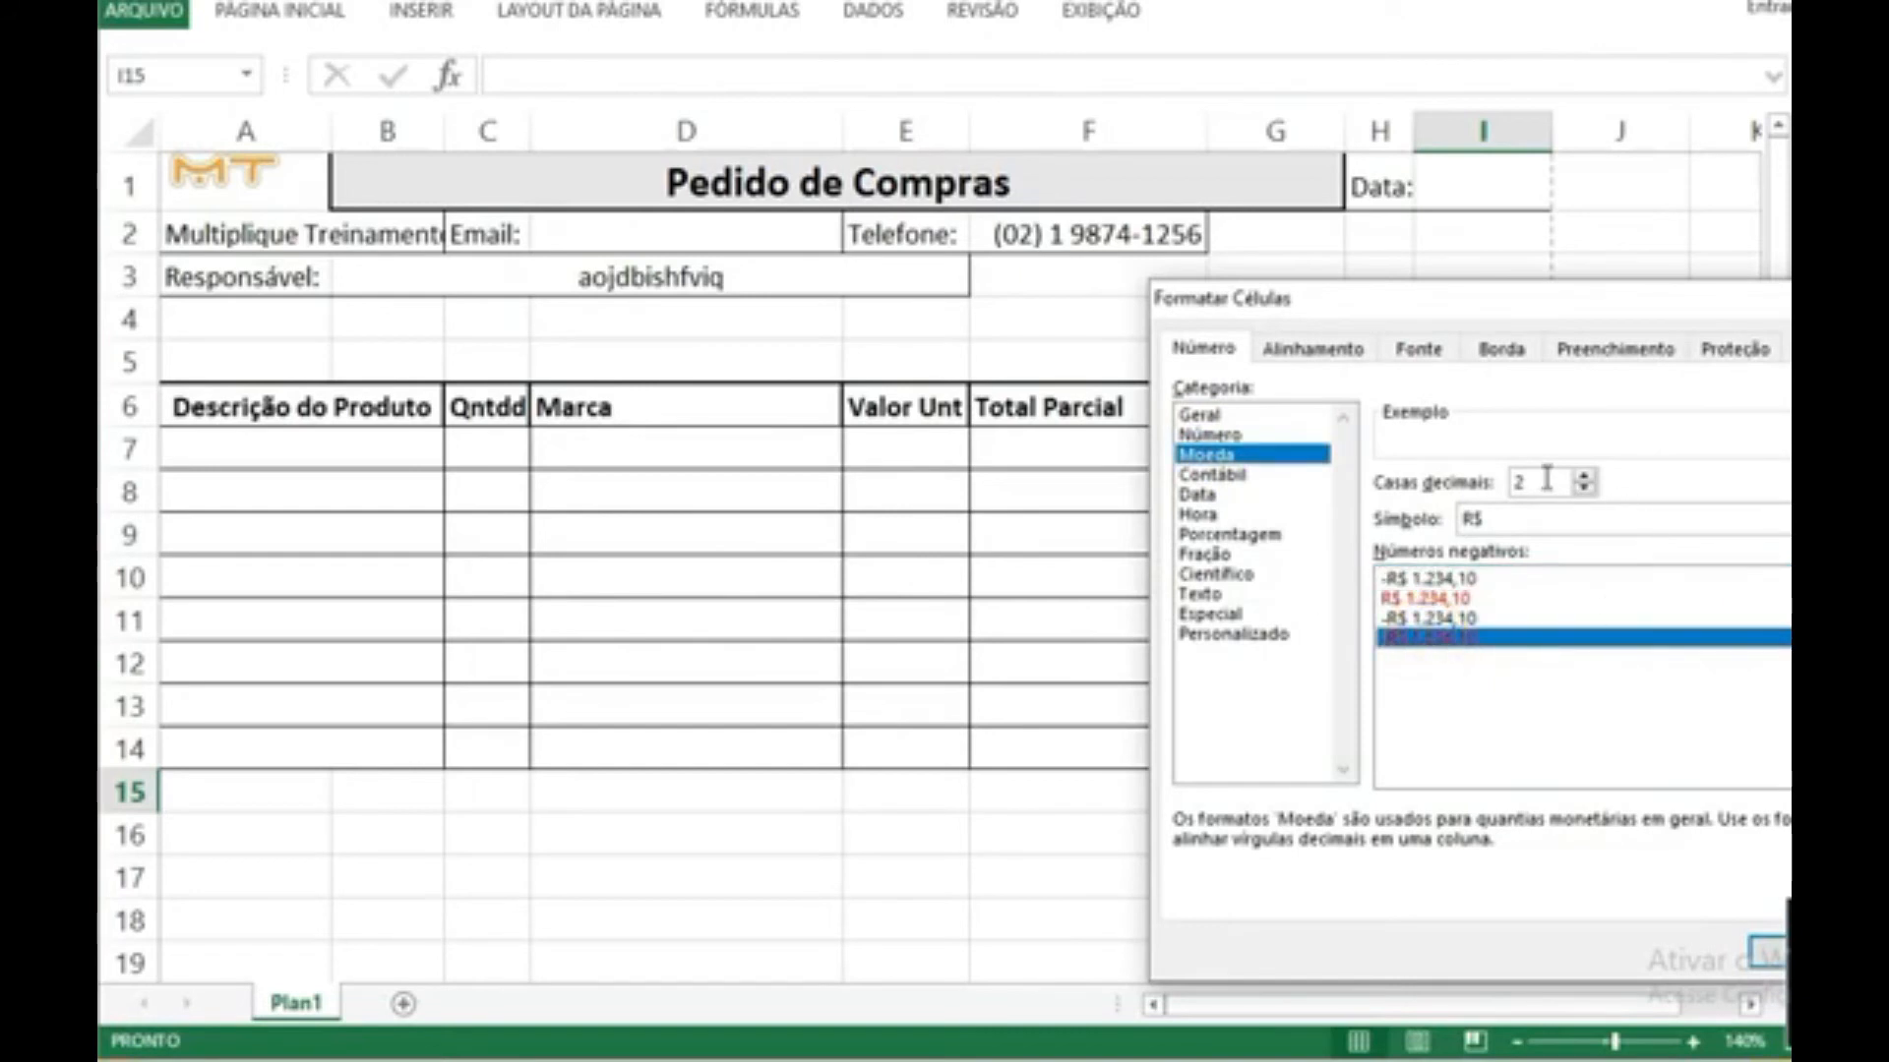
left_click_drag(1659, 303, 1457, 246)
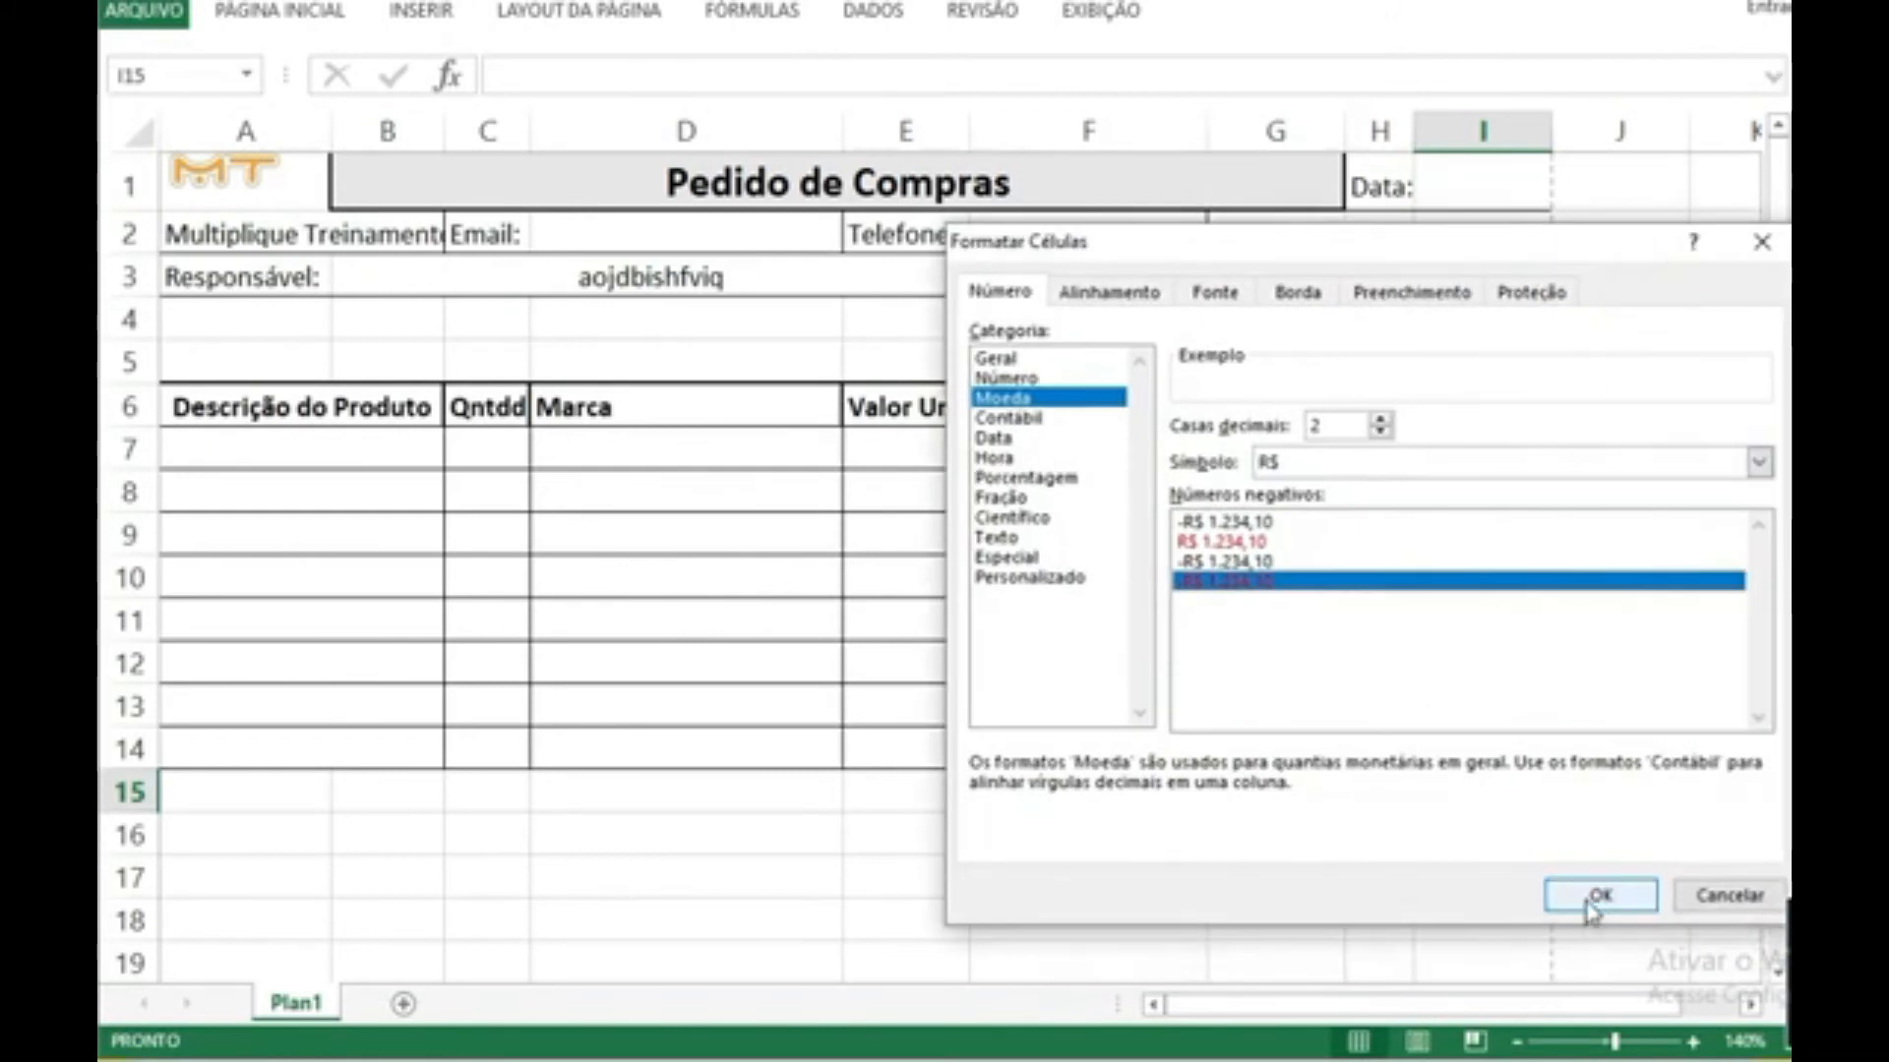
left_click(1590, 898)
left_click(1357, 831)
Step: Test the currency format of I15 with the value 16.356 and clear the cell again
left_click(1460, 795)
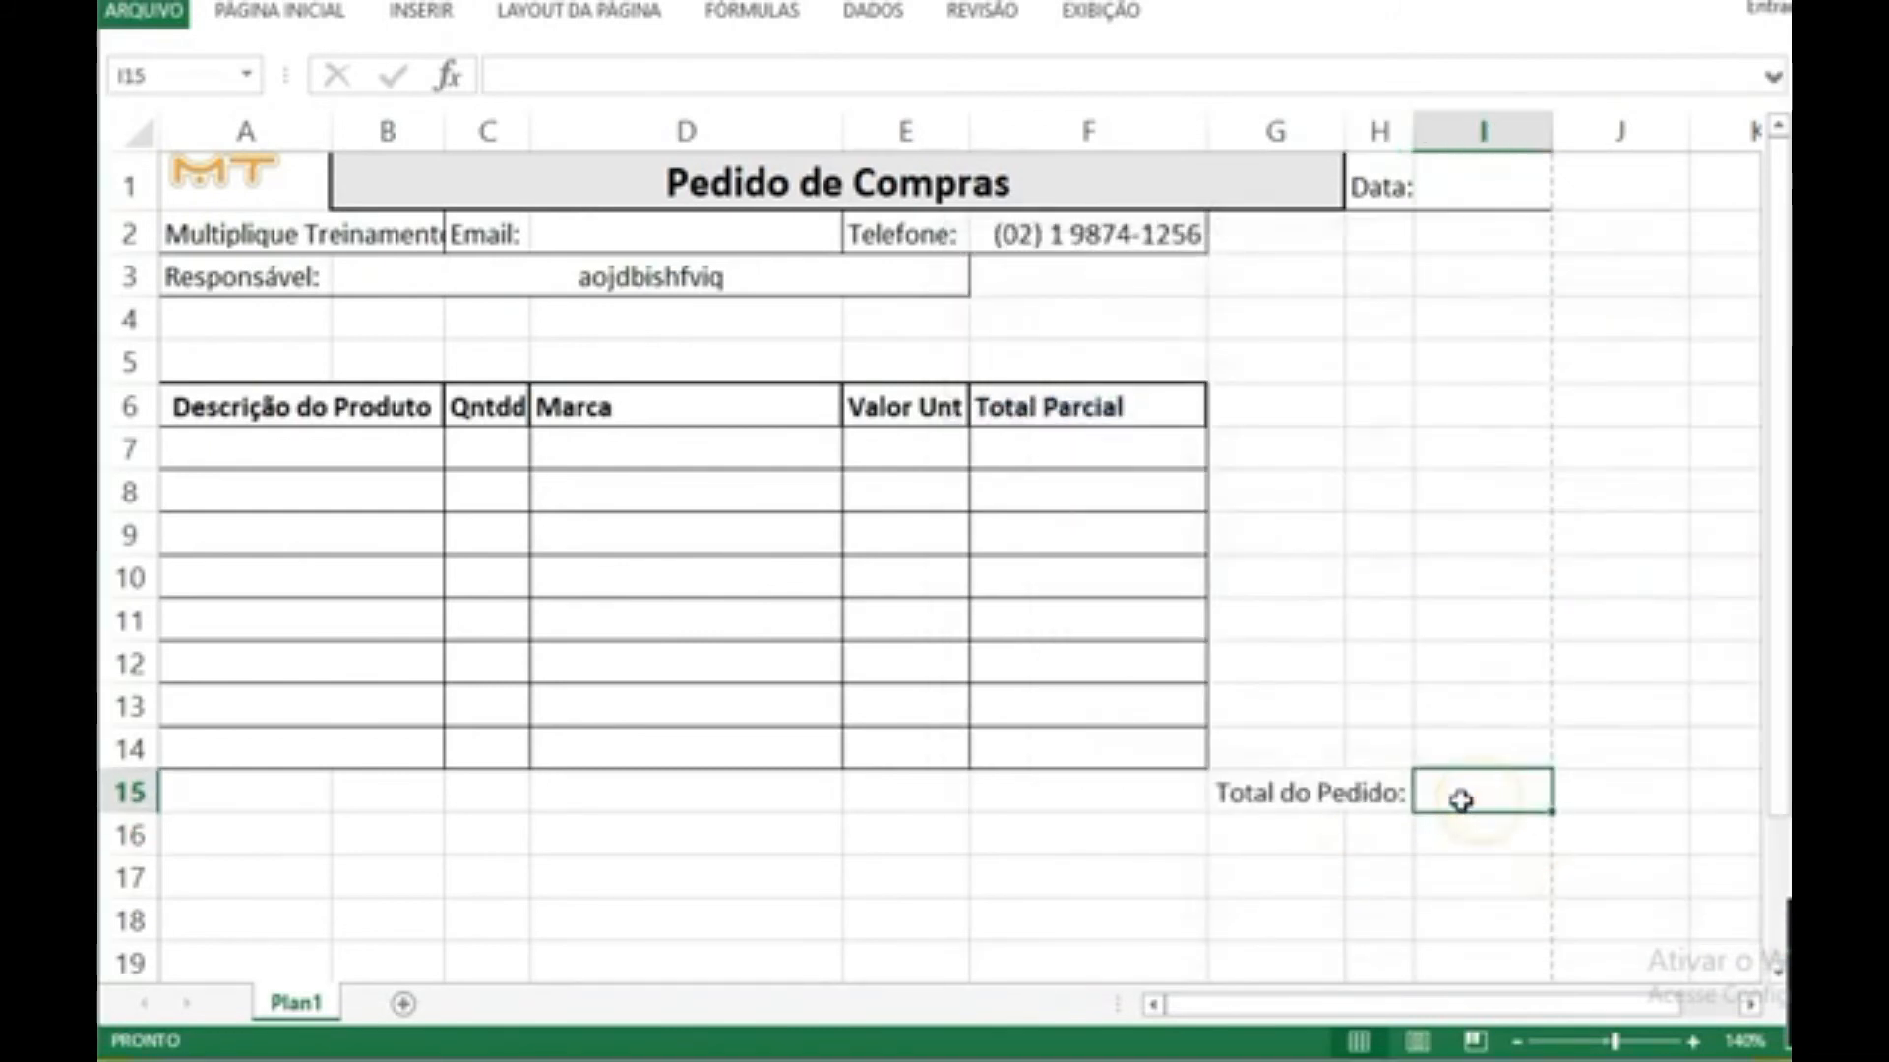
type("16.356")
key("Return")
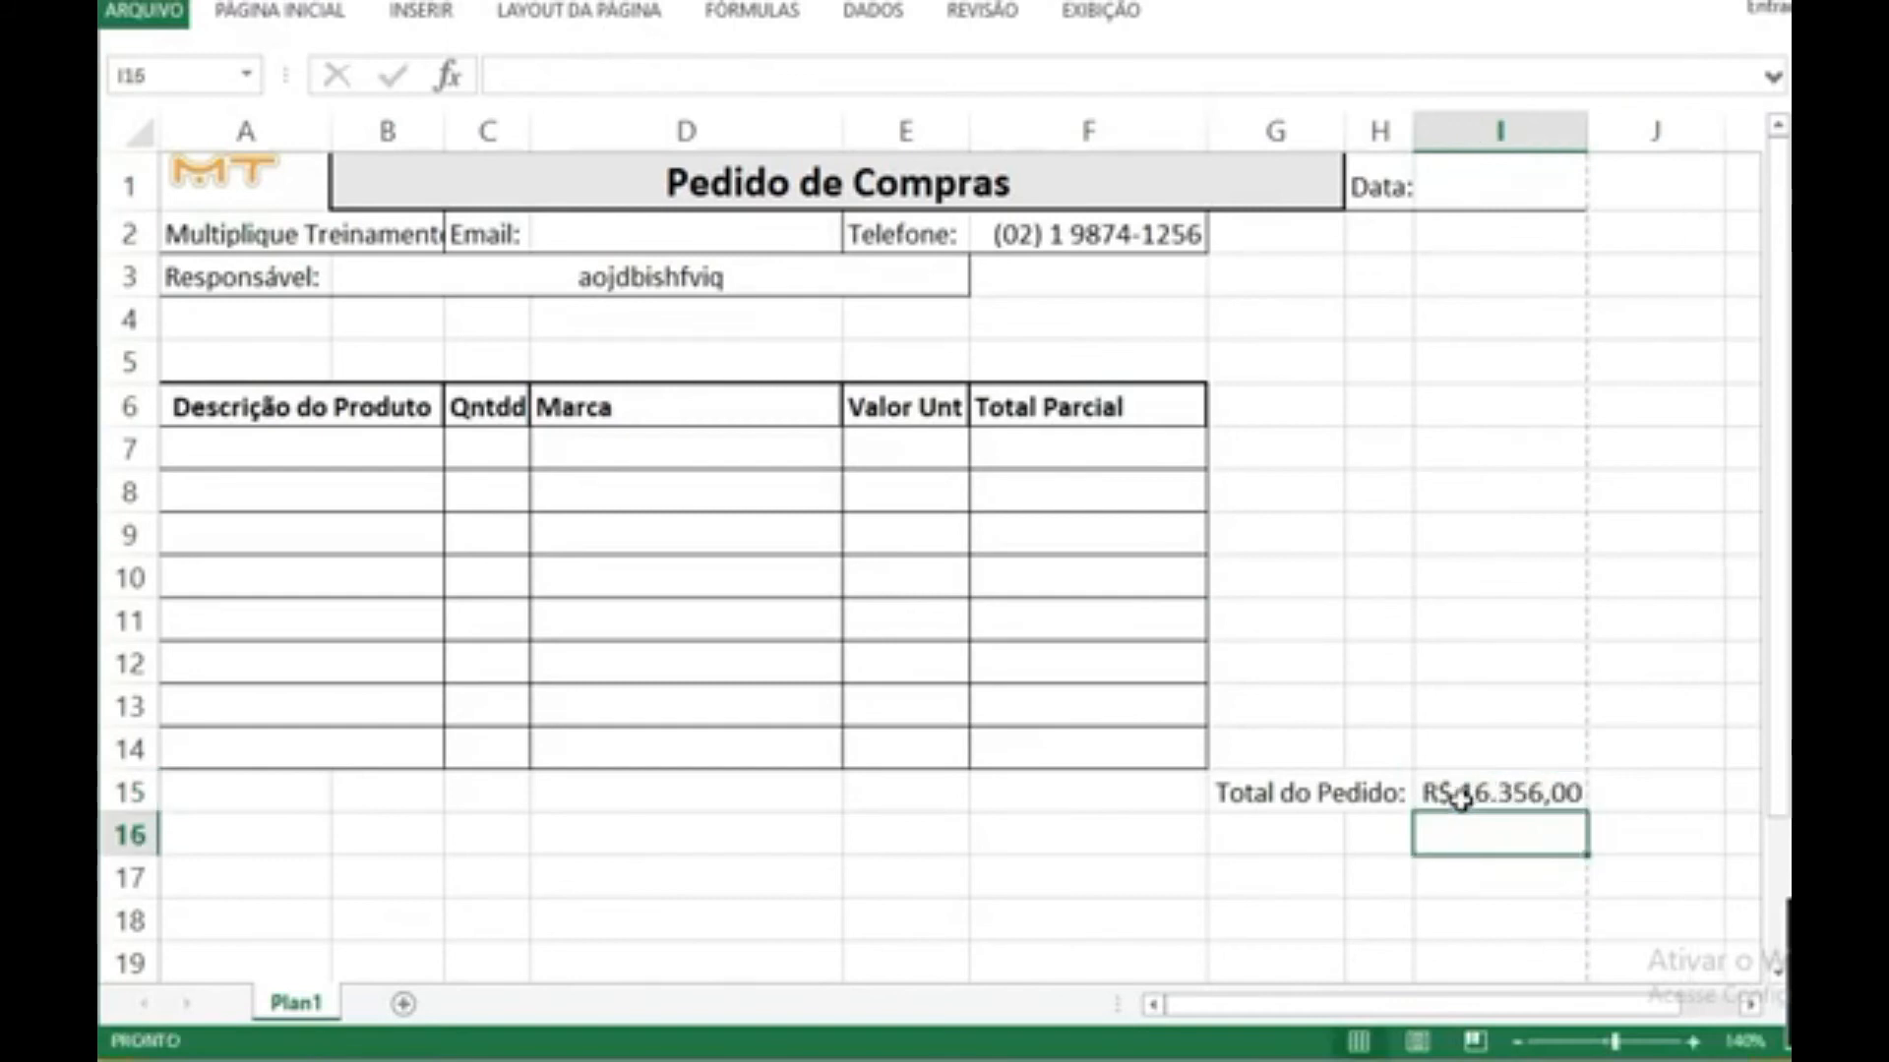
left_click(1508, 794)
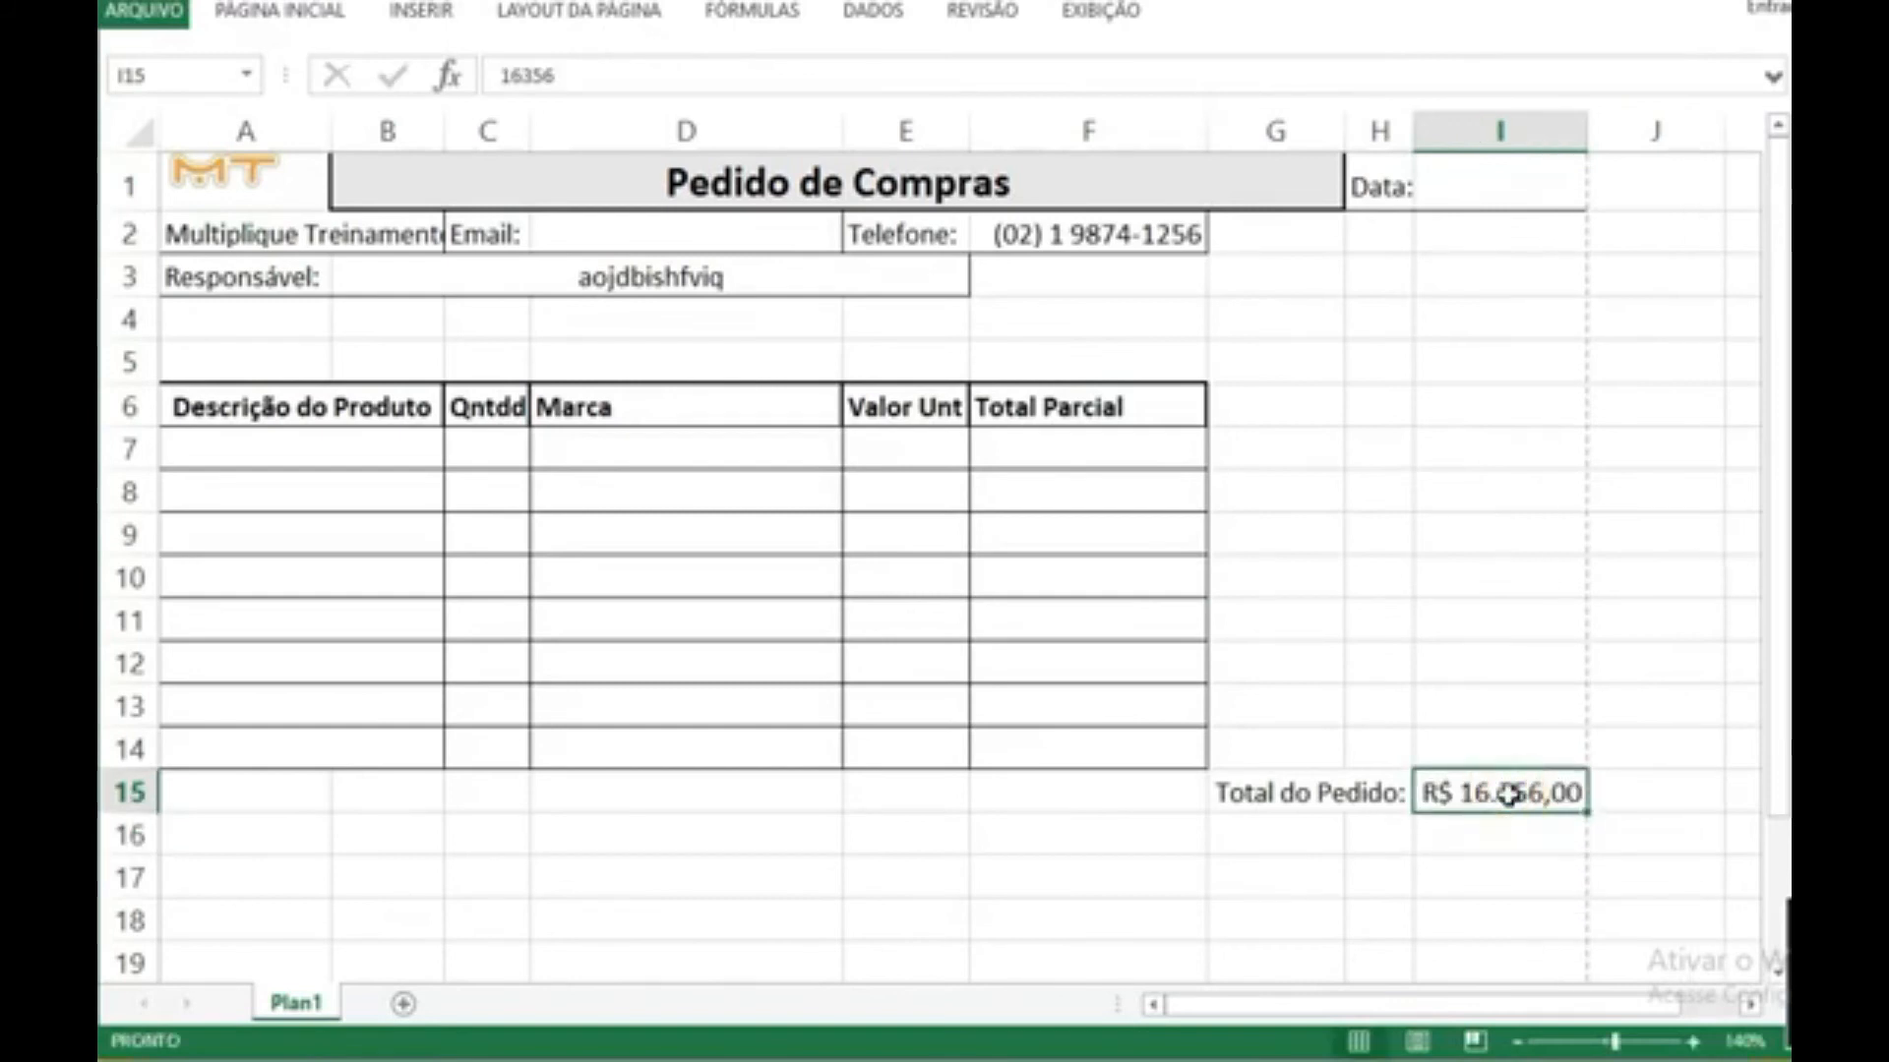
key("Delete")
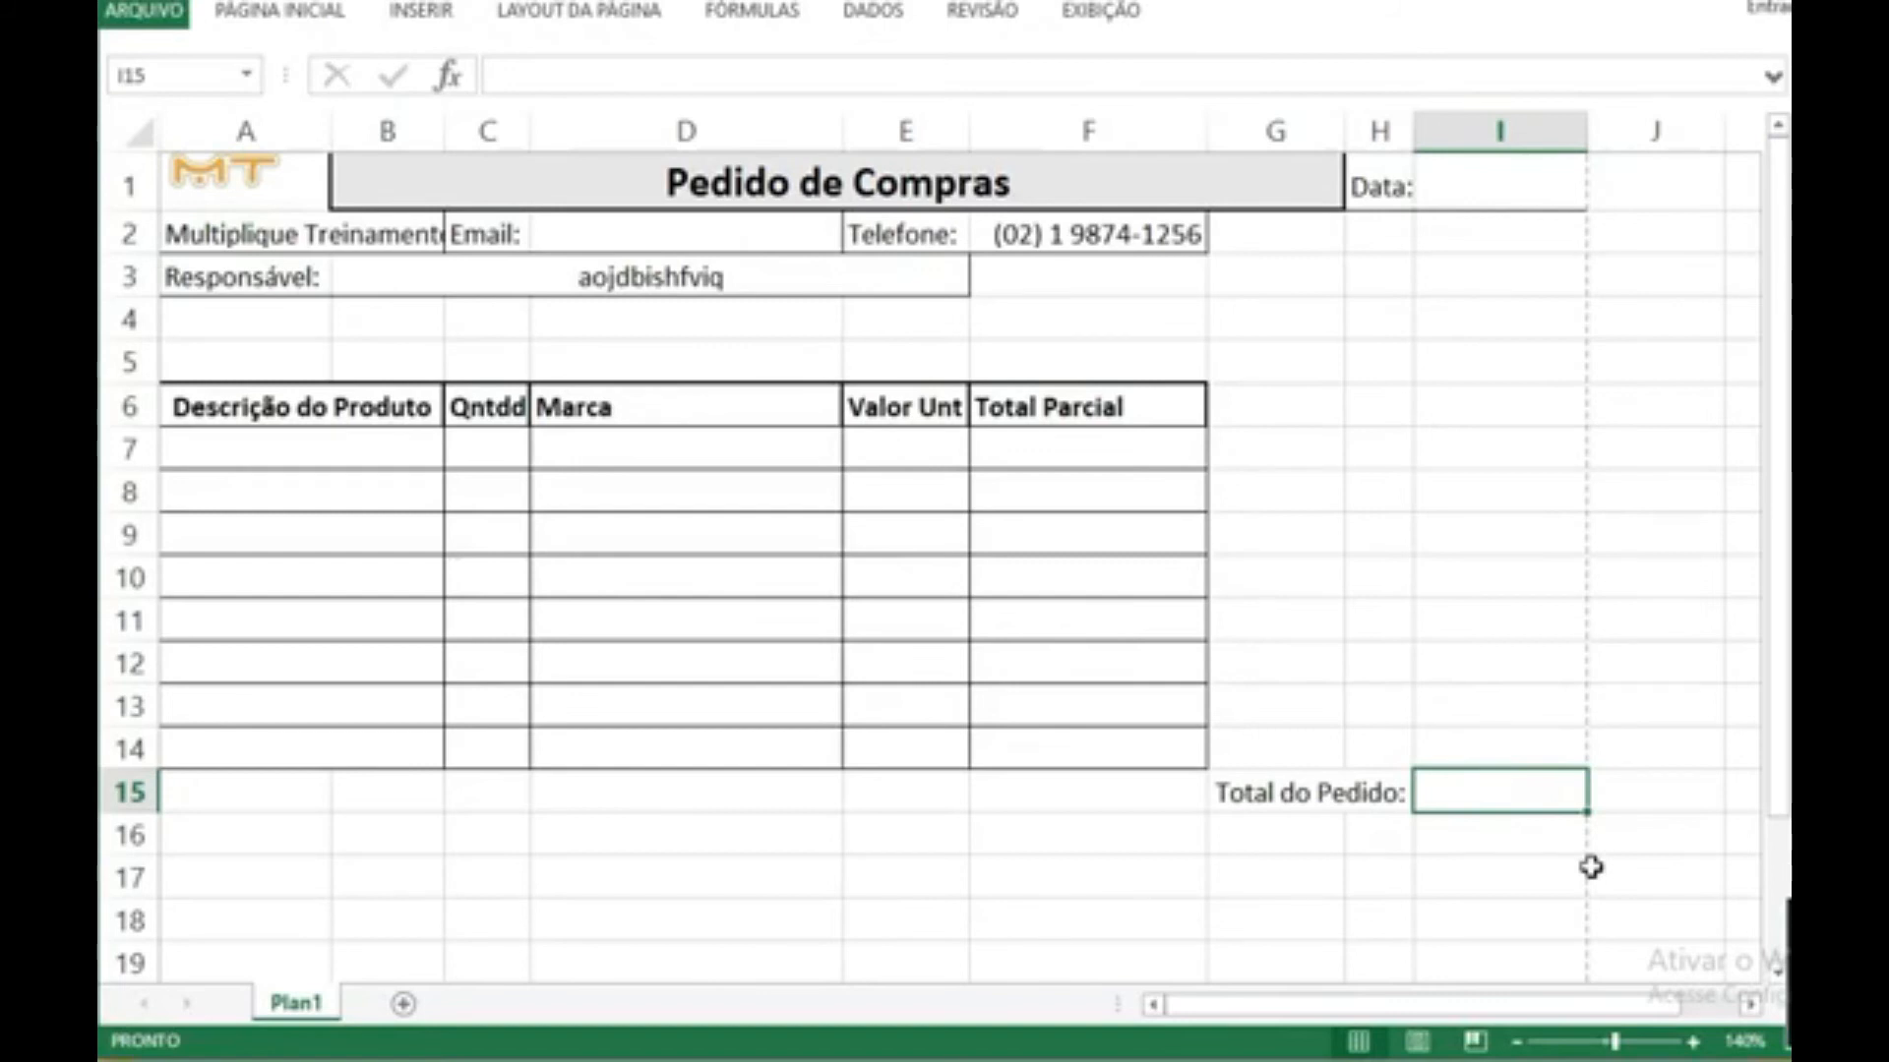
Step: Enter the order total formula =F7+F8+F9+F10+F11+F12+F13+F14 in I15
type("=")
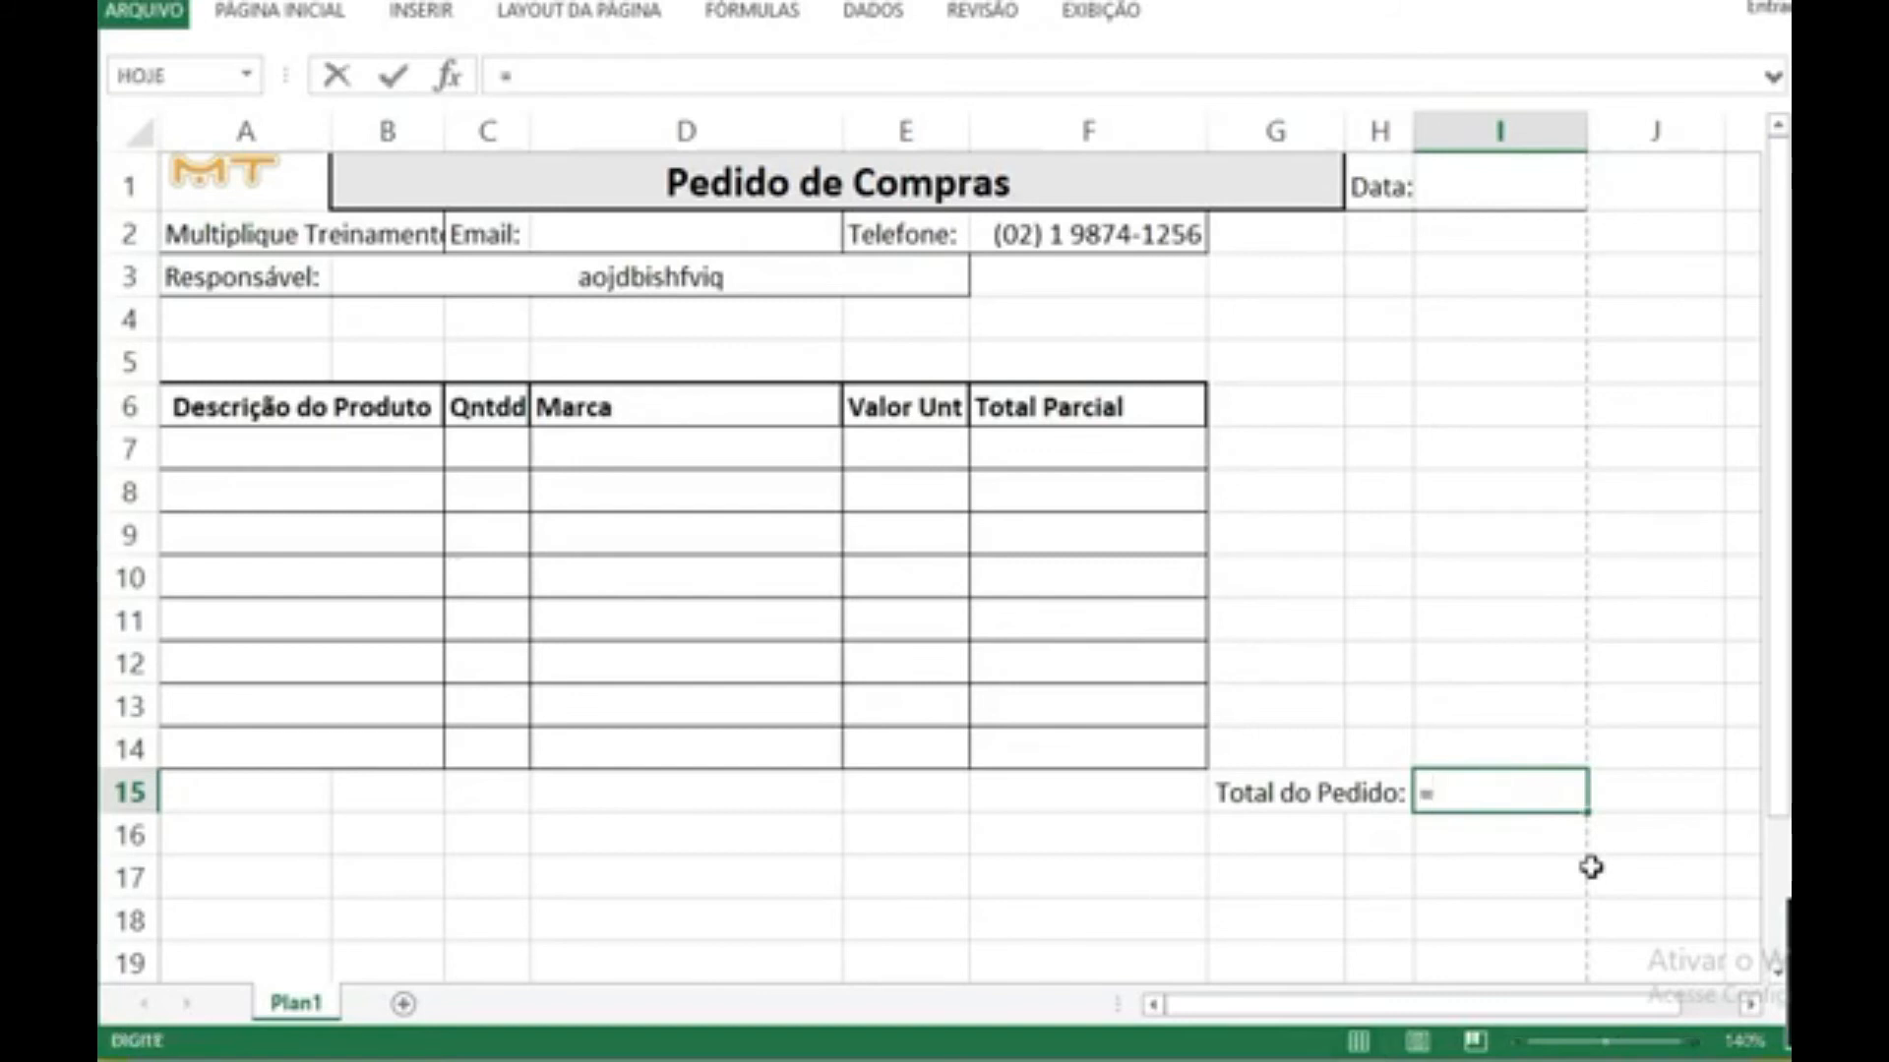
left_click(1170, 454)
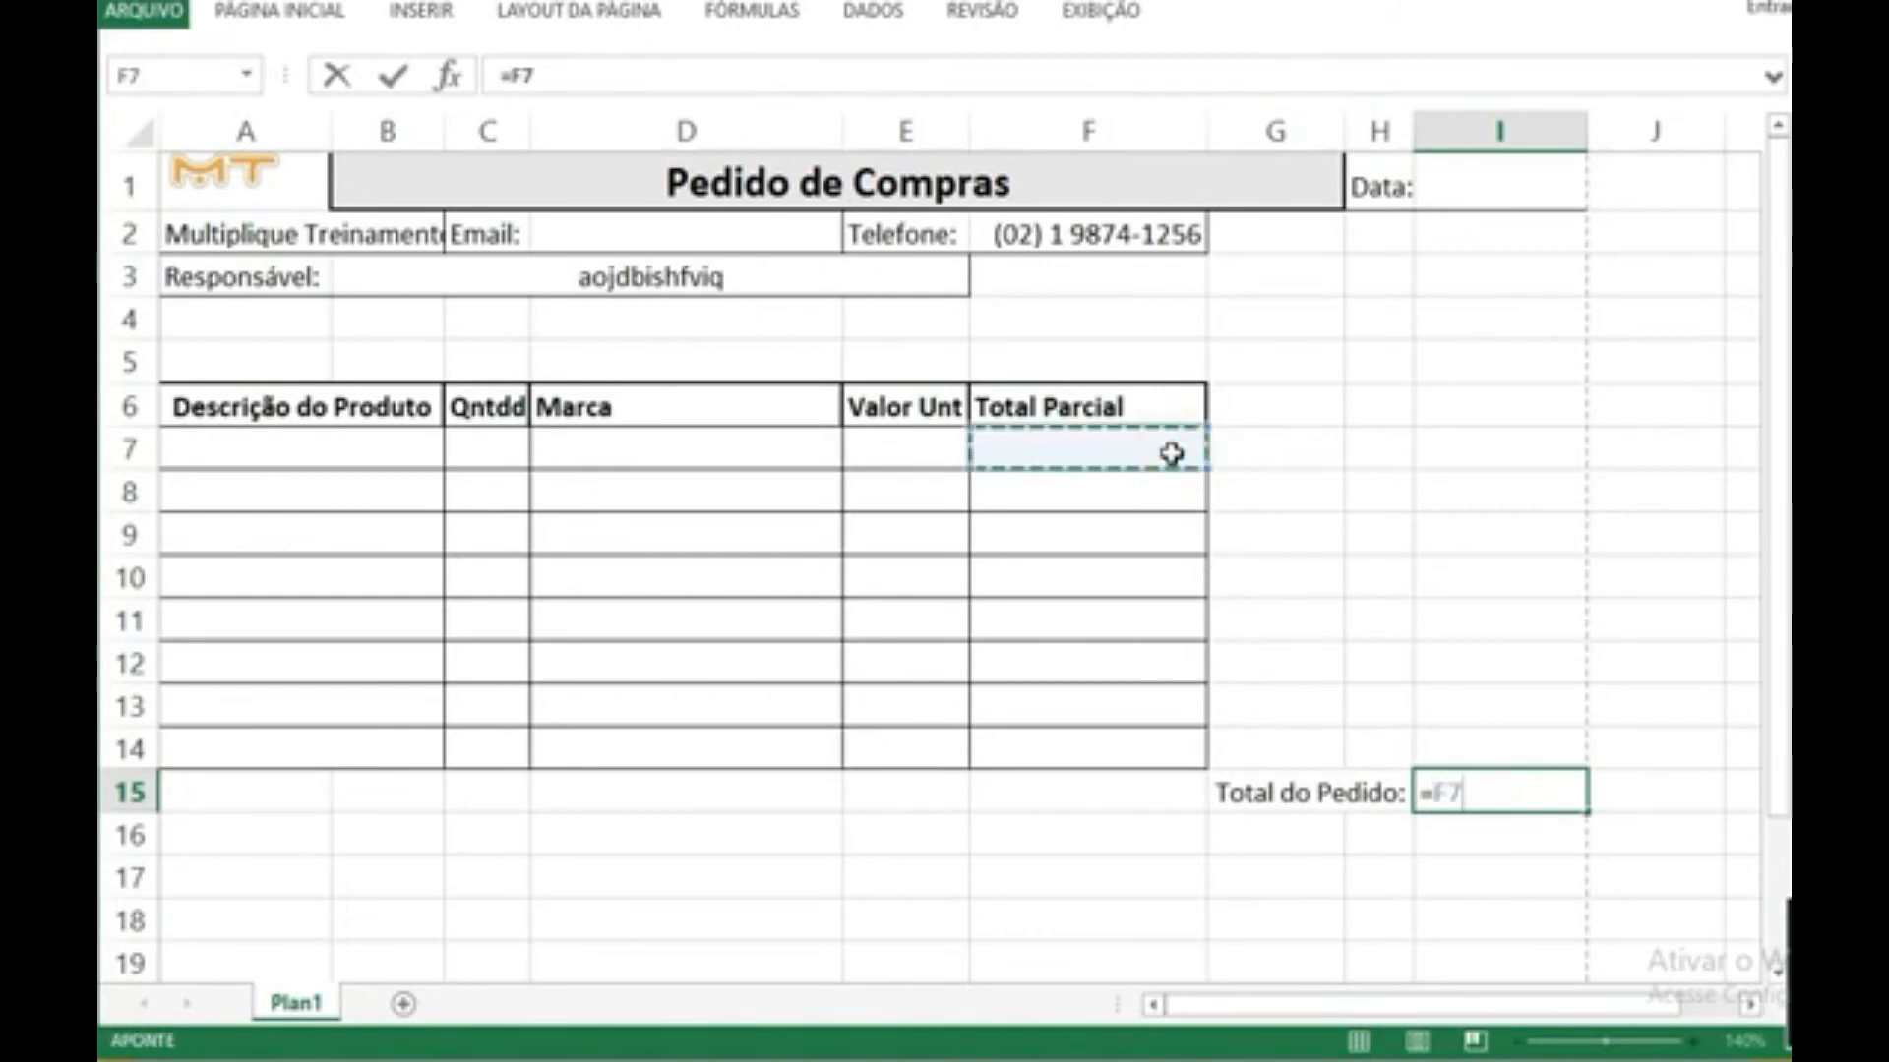
type("+")
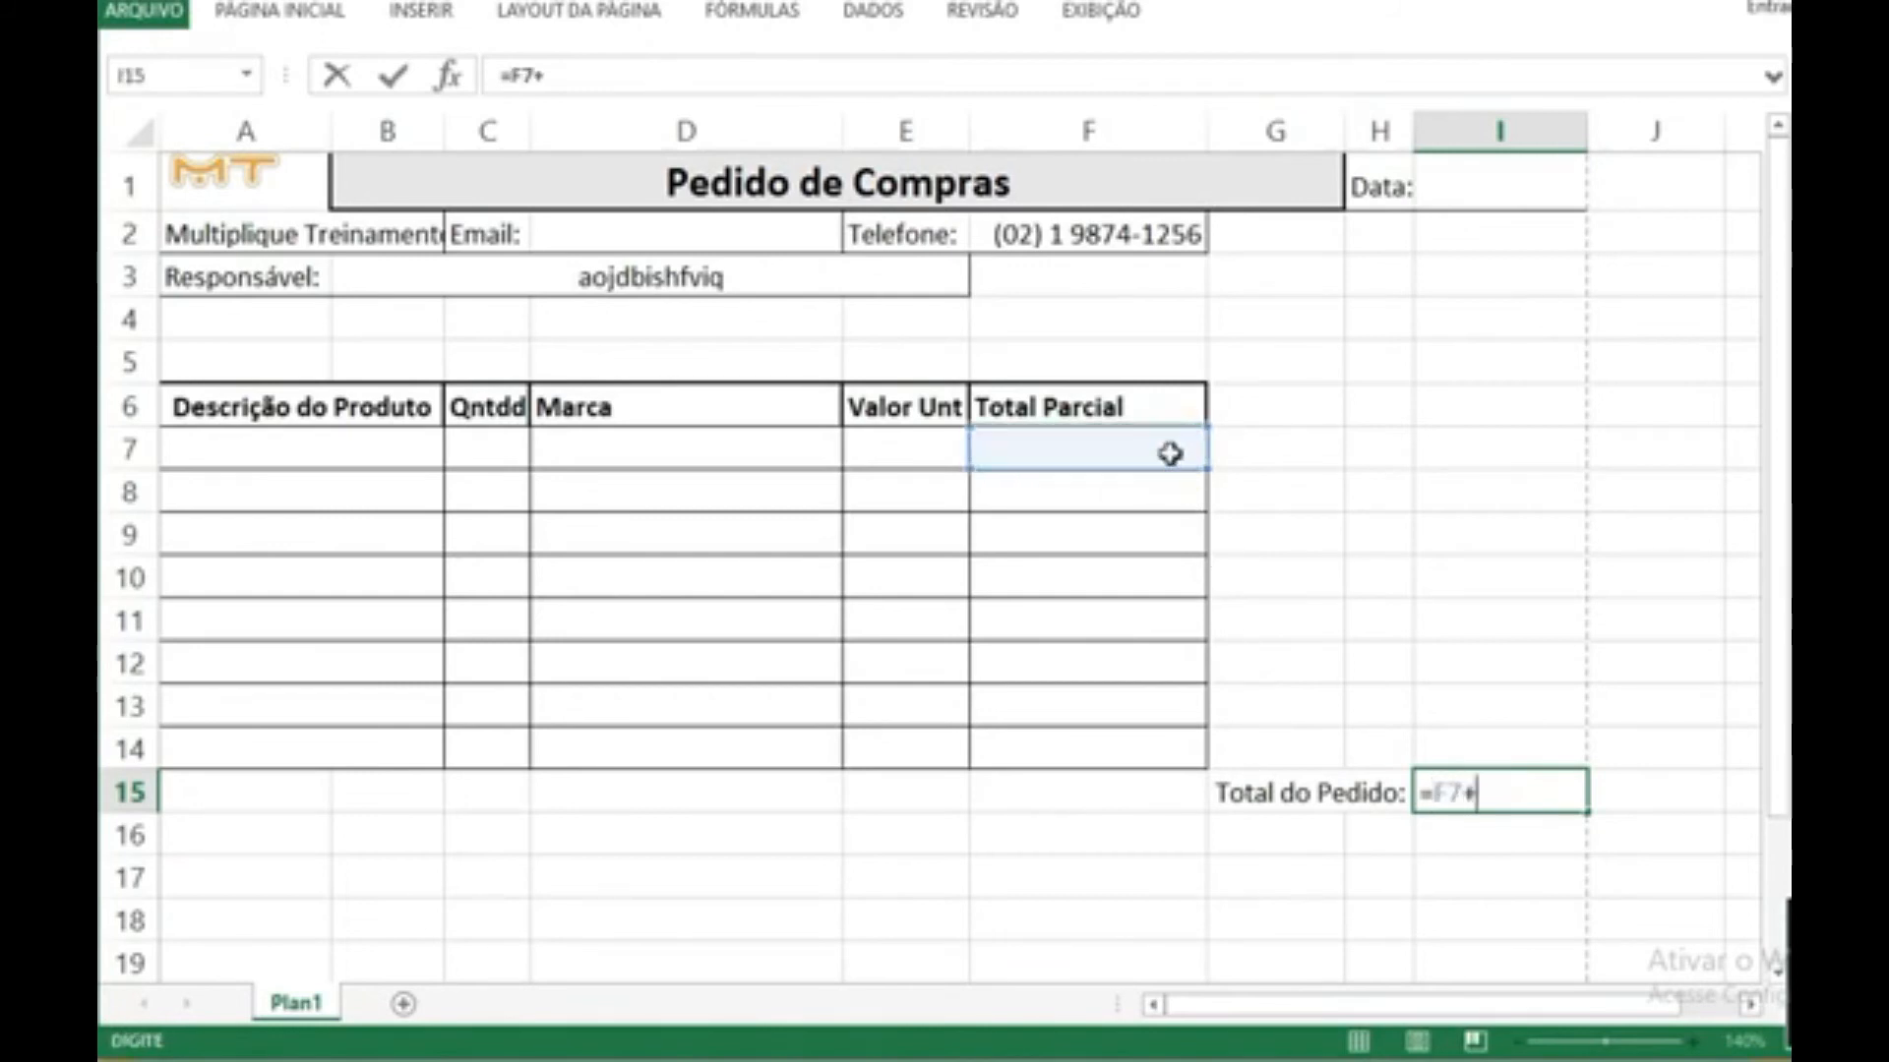
left_click(1144, 493)
type("+")
left_click(1133, 536)
type("+")
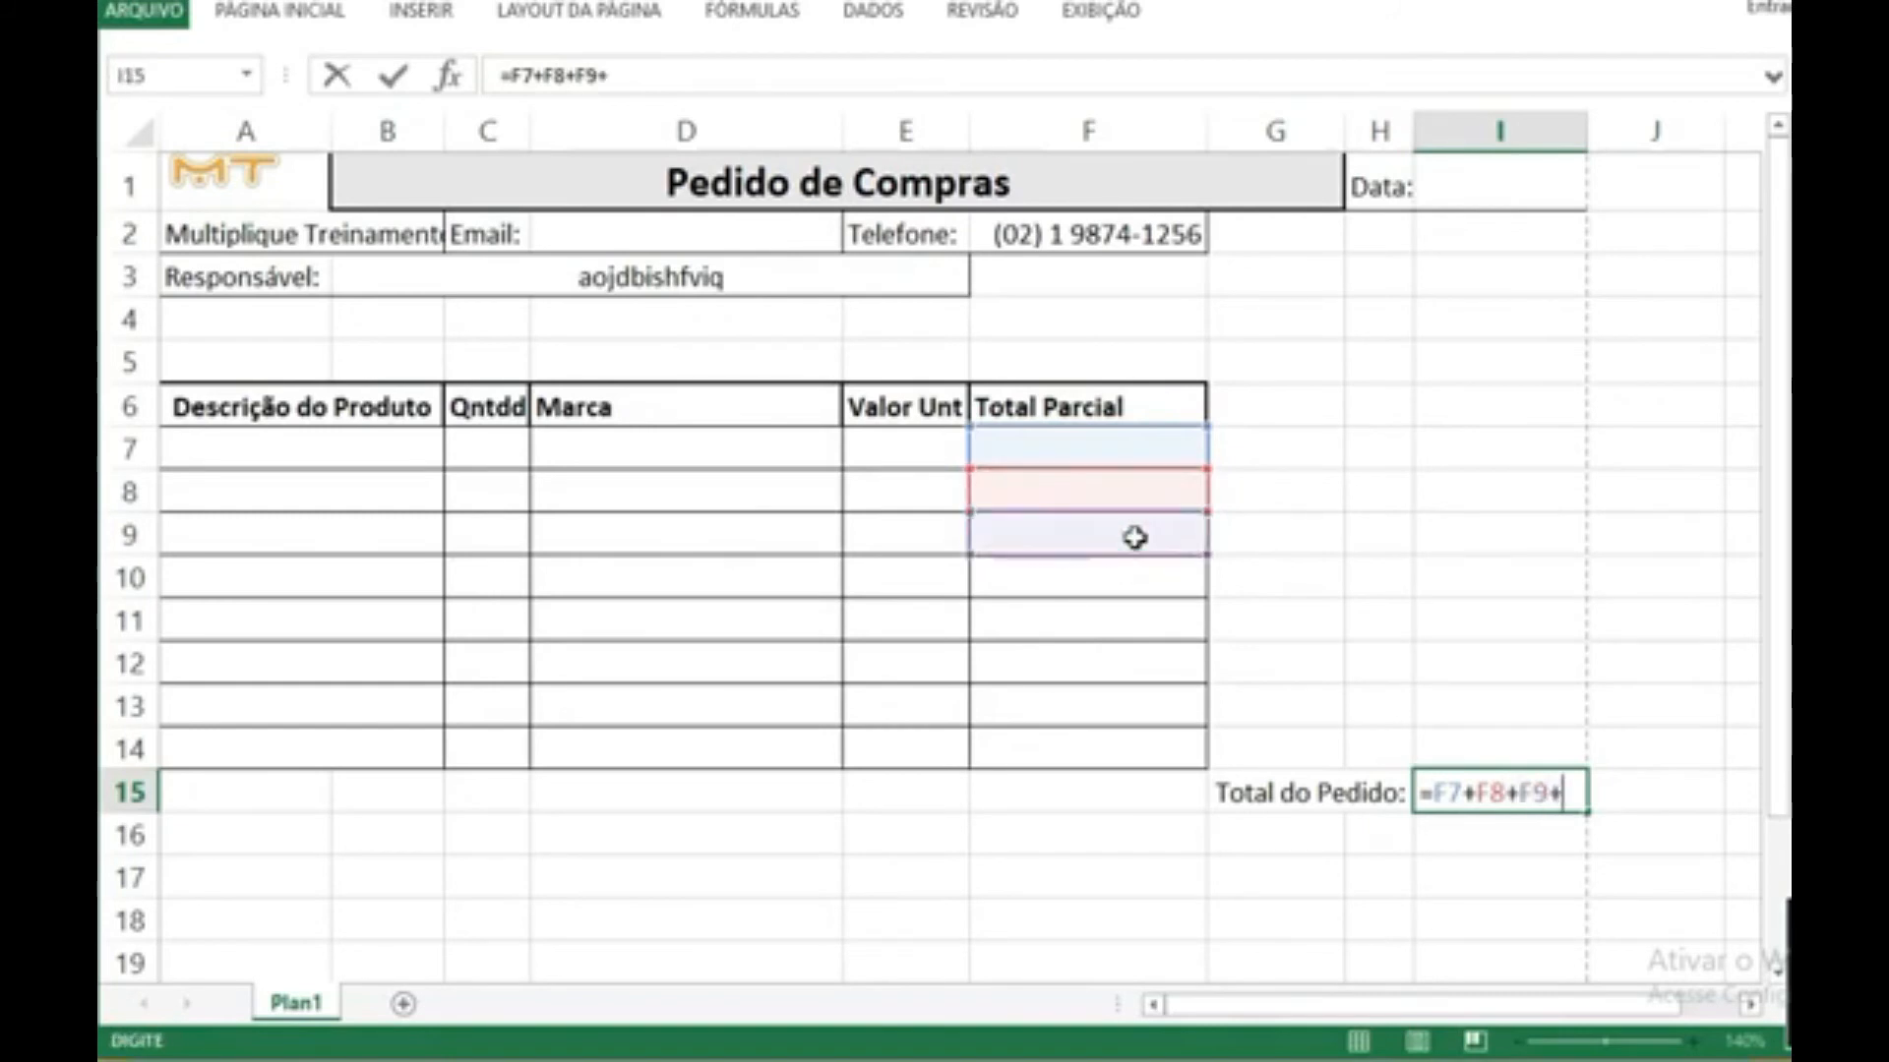
left_click(1119, 582)
type("+")
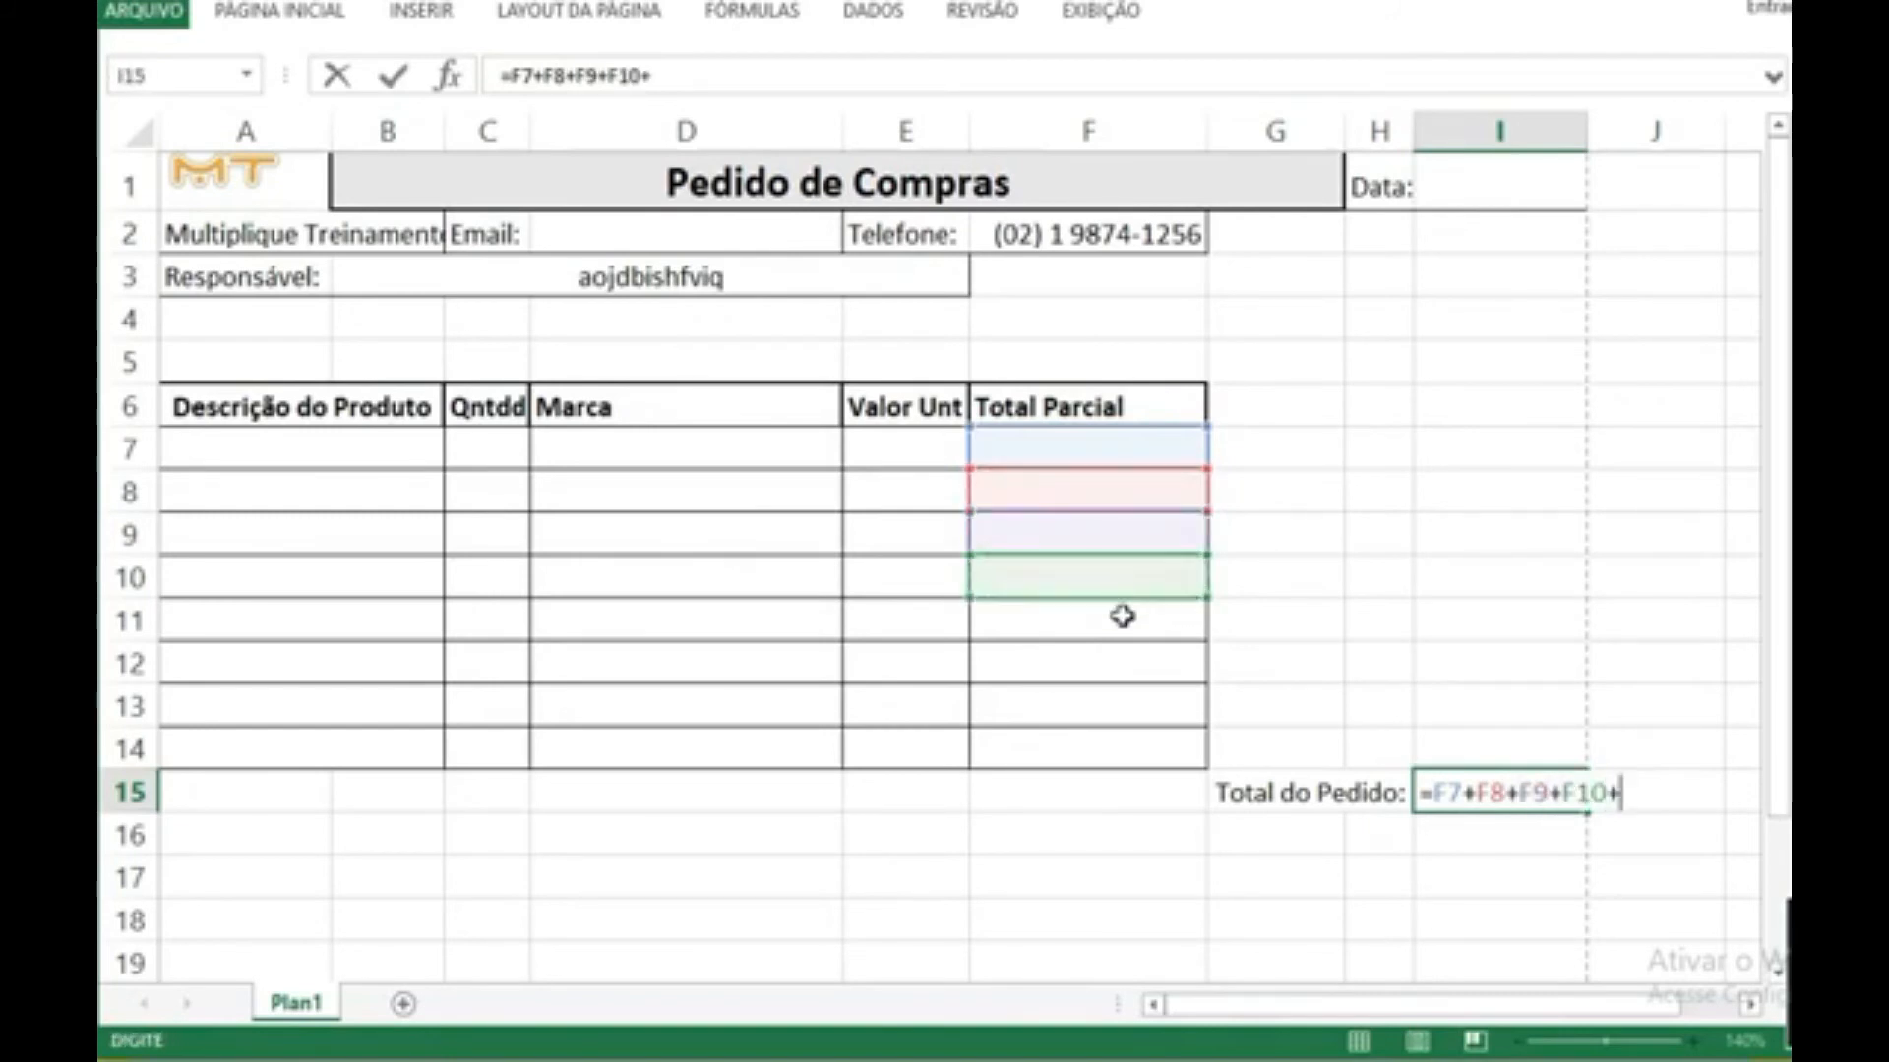
left_click(1122, 615)
type("+")
left_click(1121, 664)
type("+")
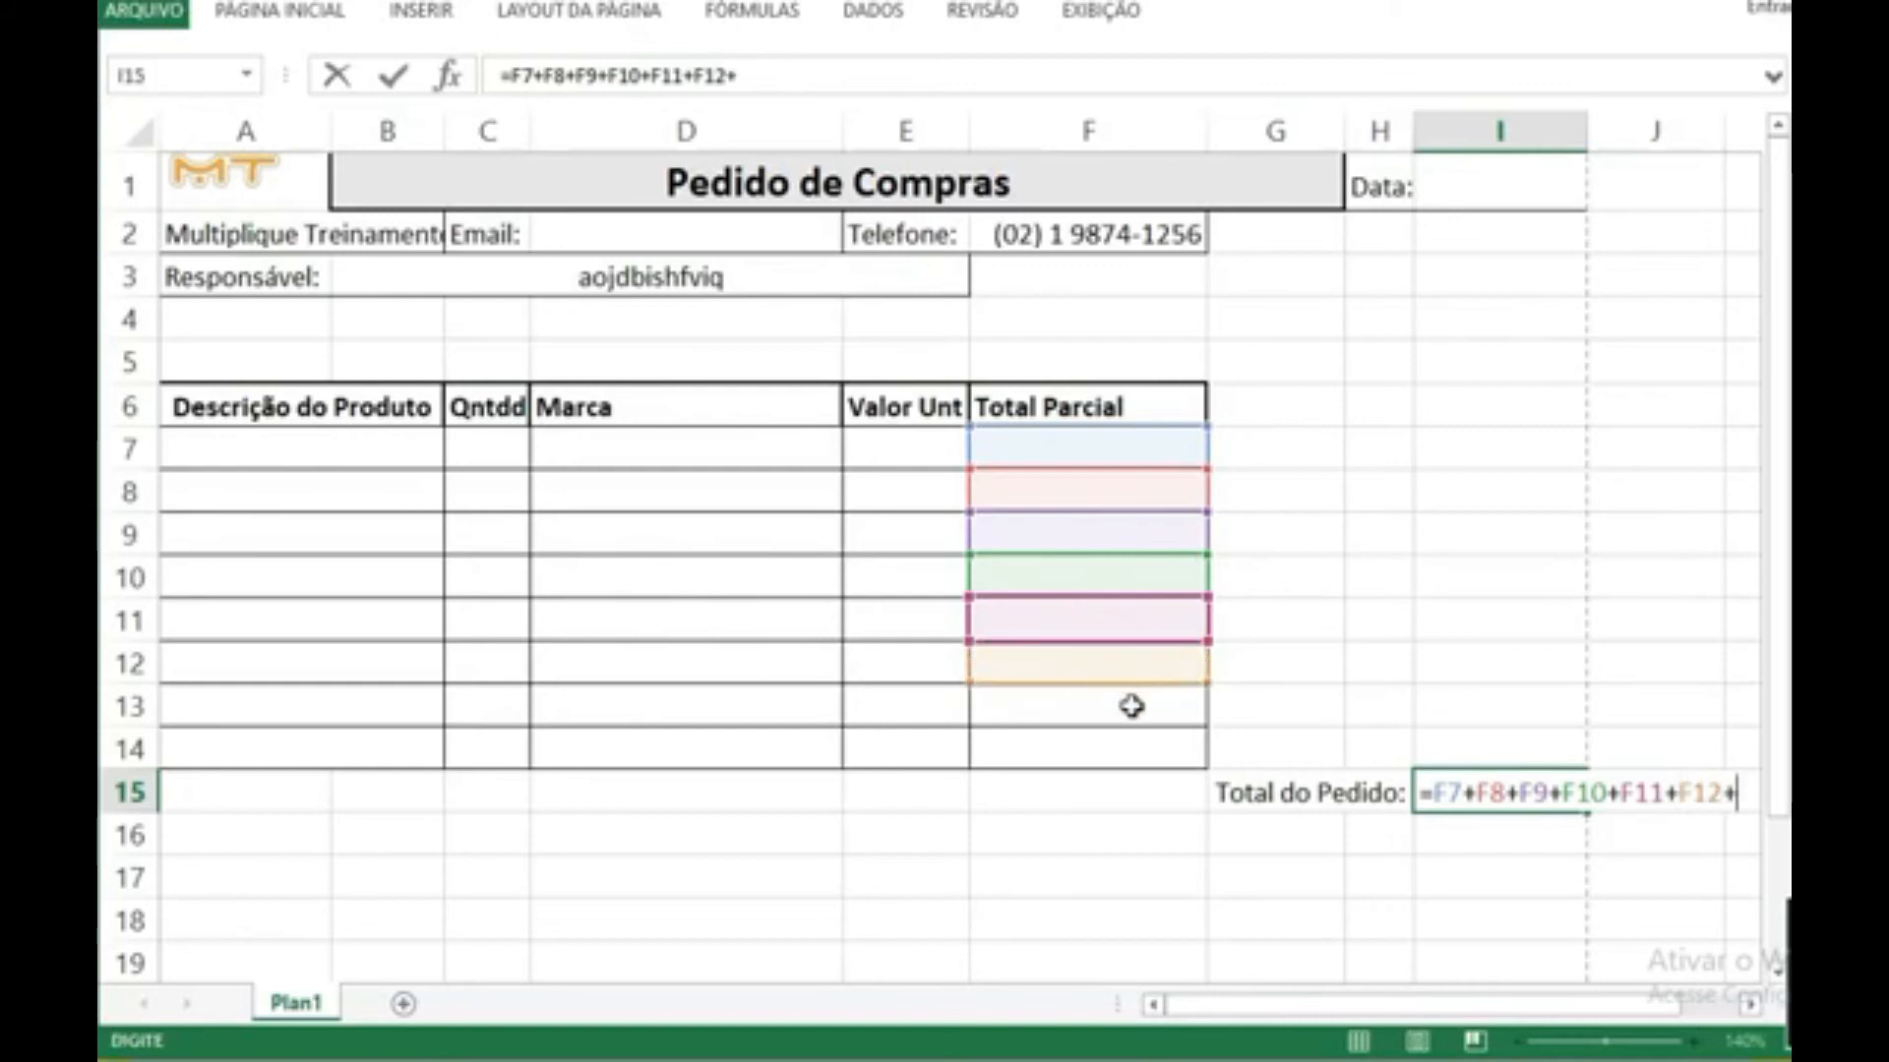
left_click(1132, 706)
type("+")
left_click(1121, 752)
key("Return")
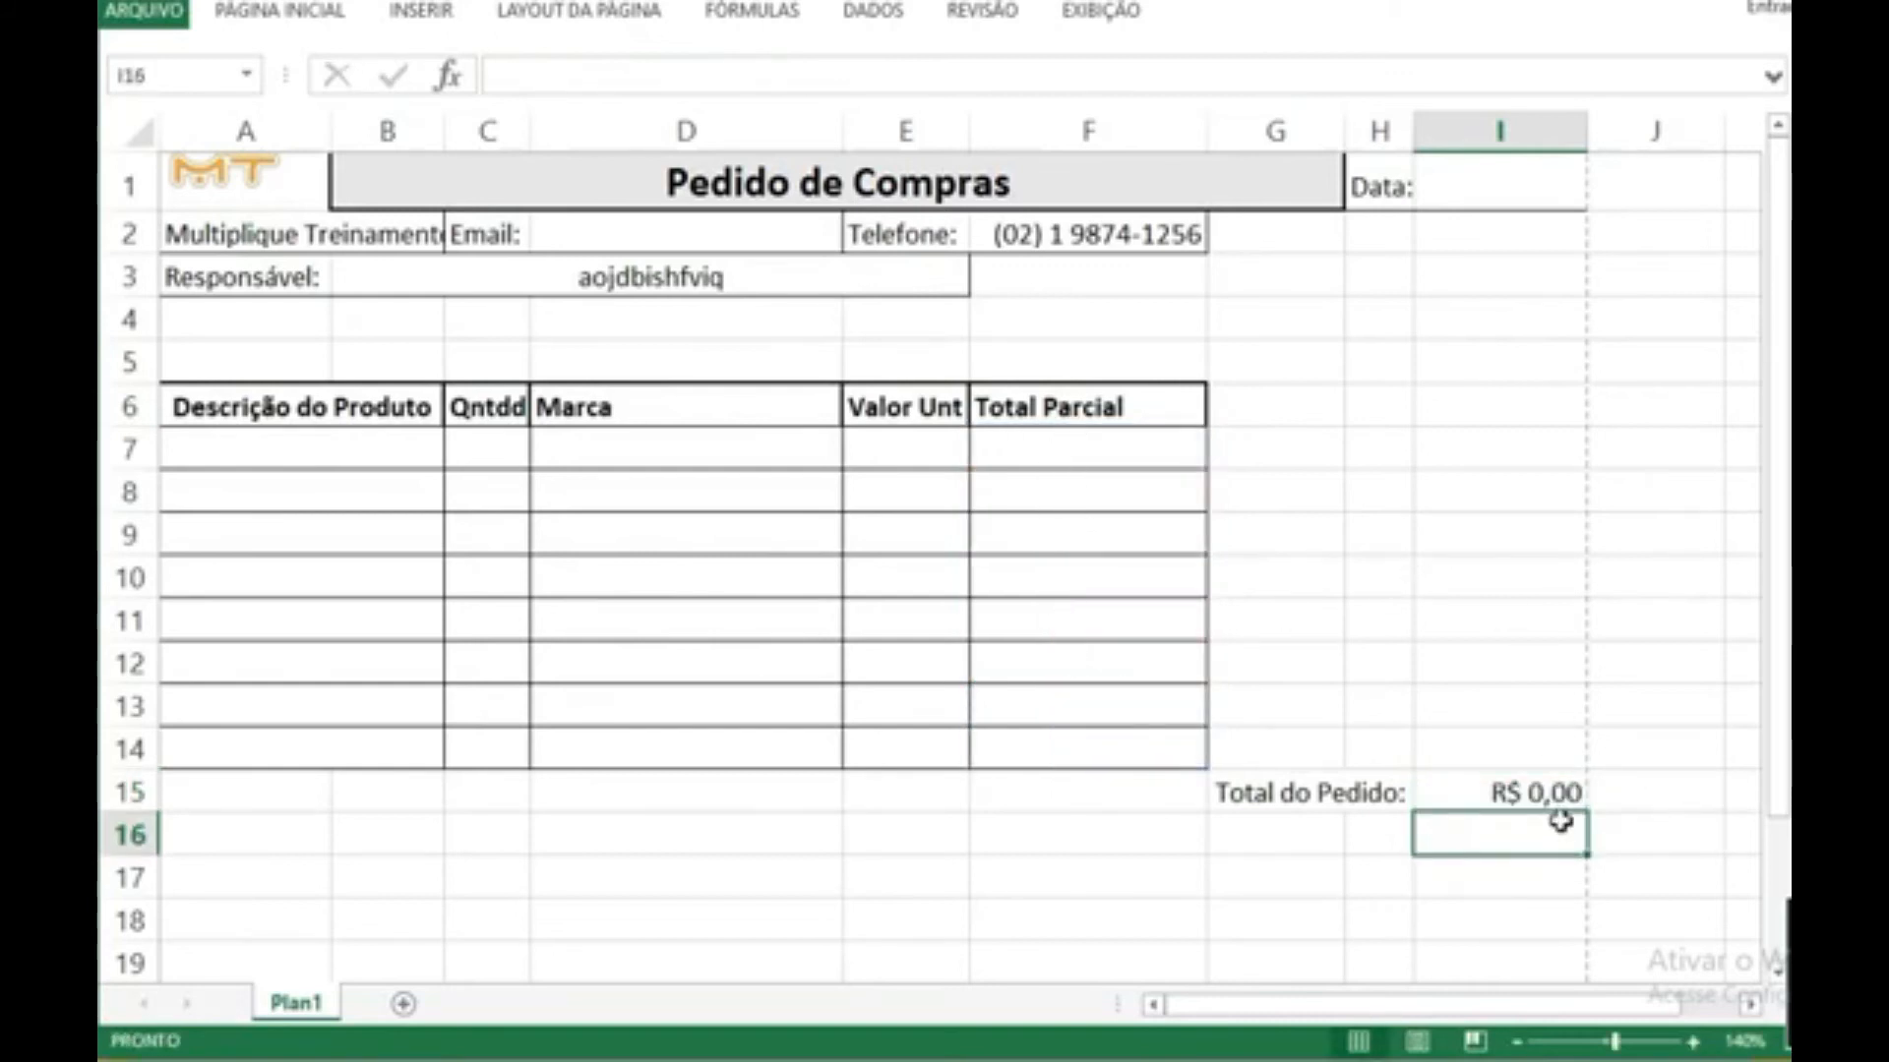
Step: Enter the partial total formula =C7*E7 in F7 and fill it down to F14
left_click(1055, 439)
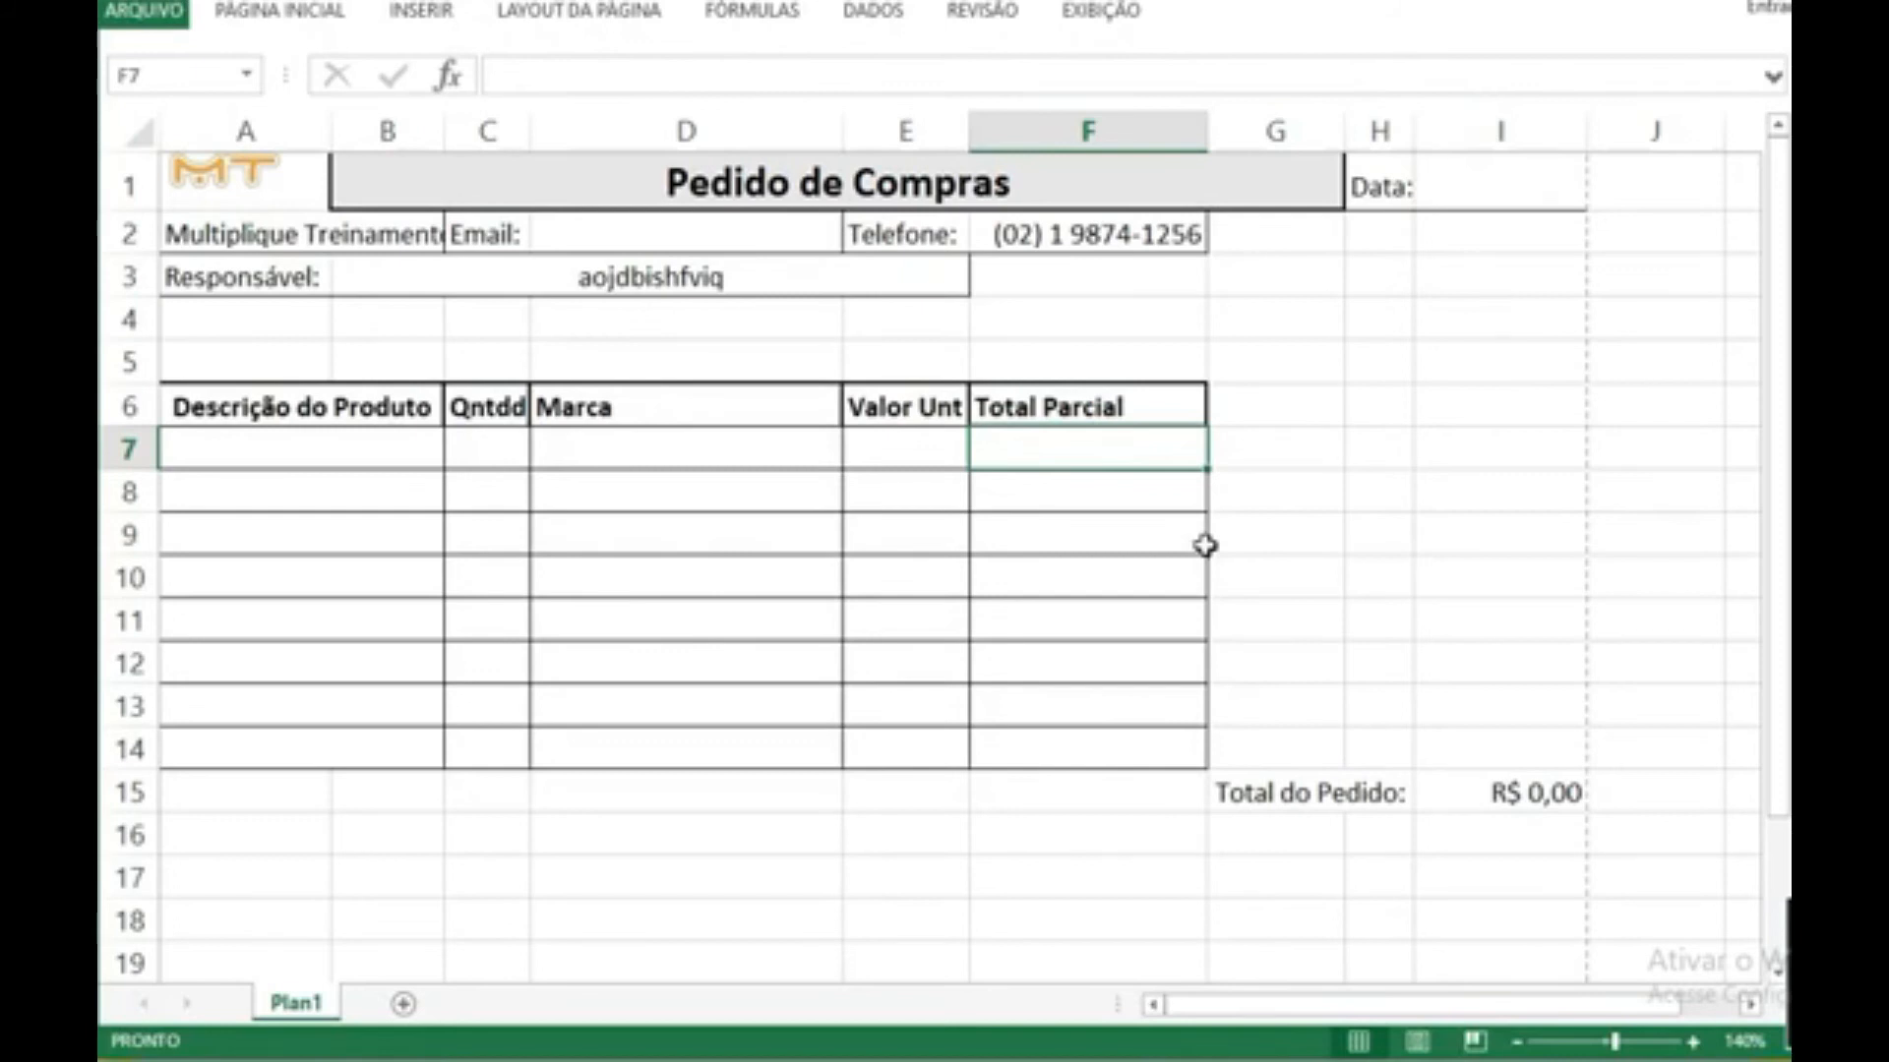
type("=")
left_click(489, 442)
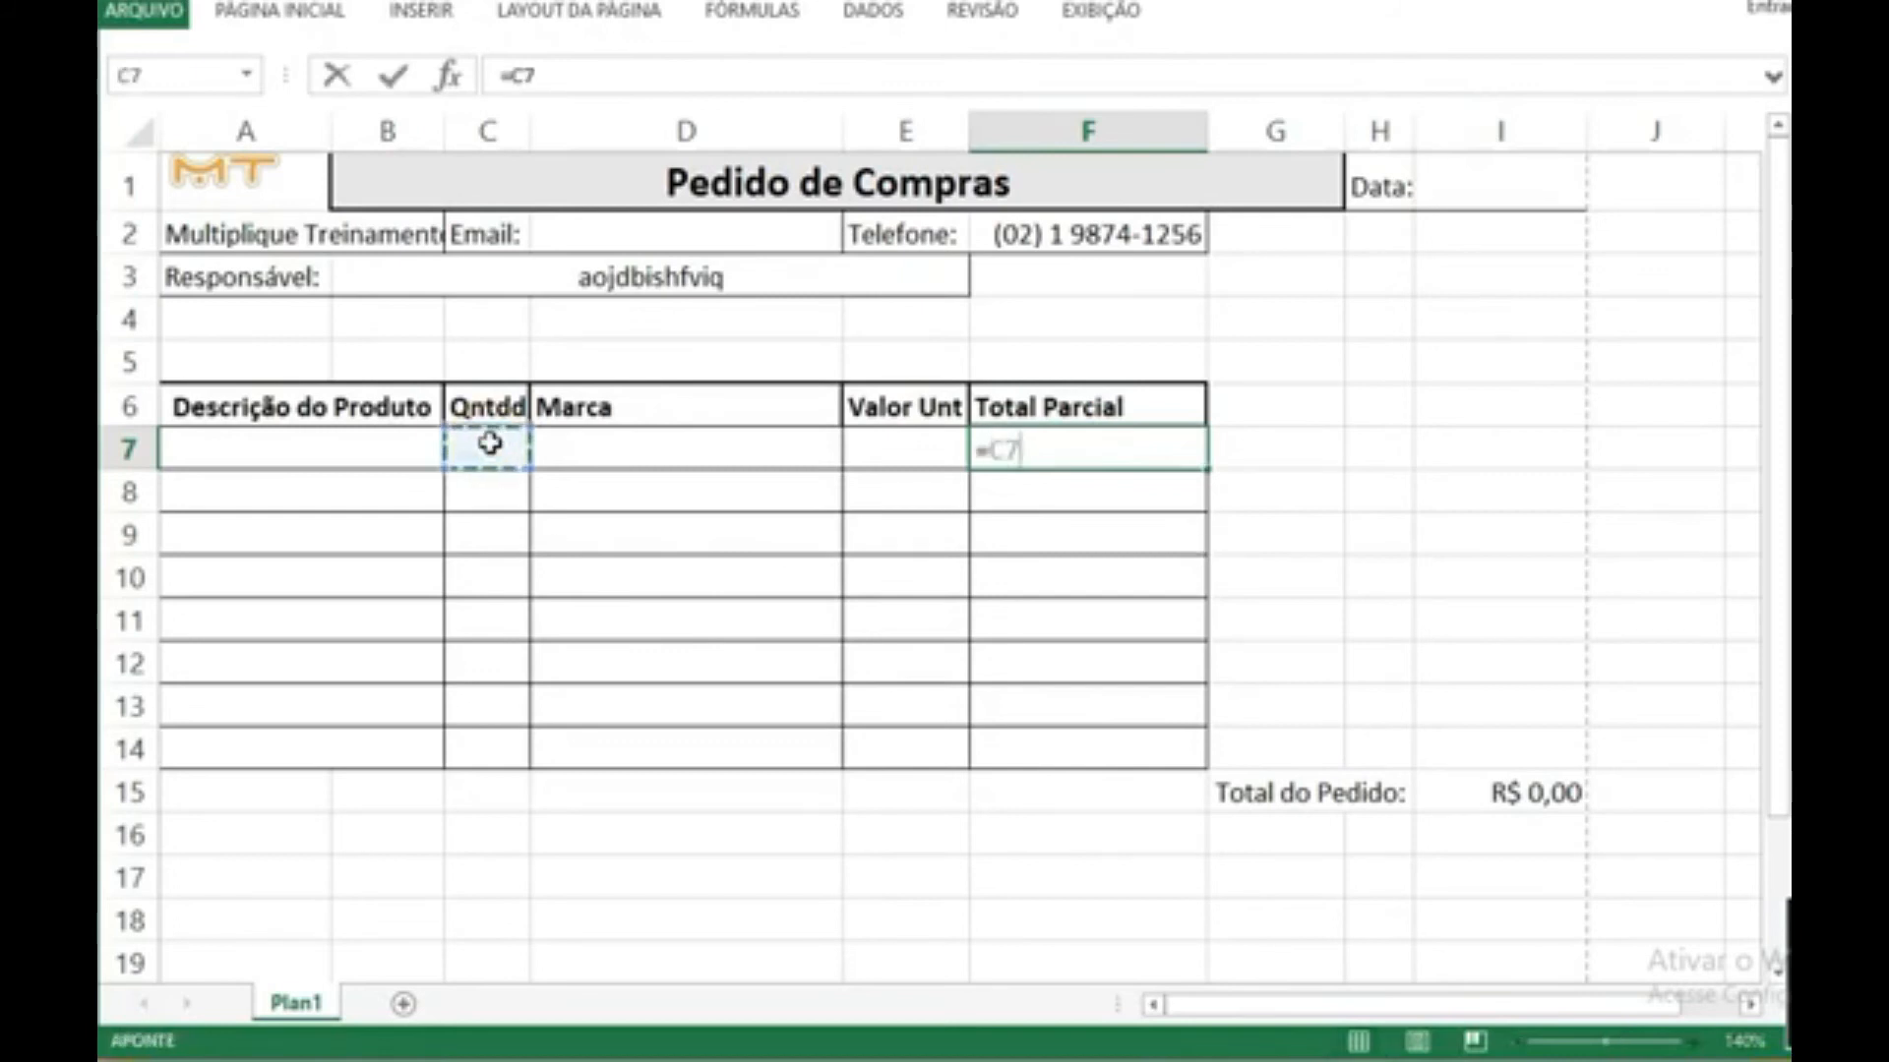
type("*")
left_click(886, 448)
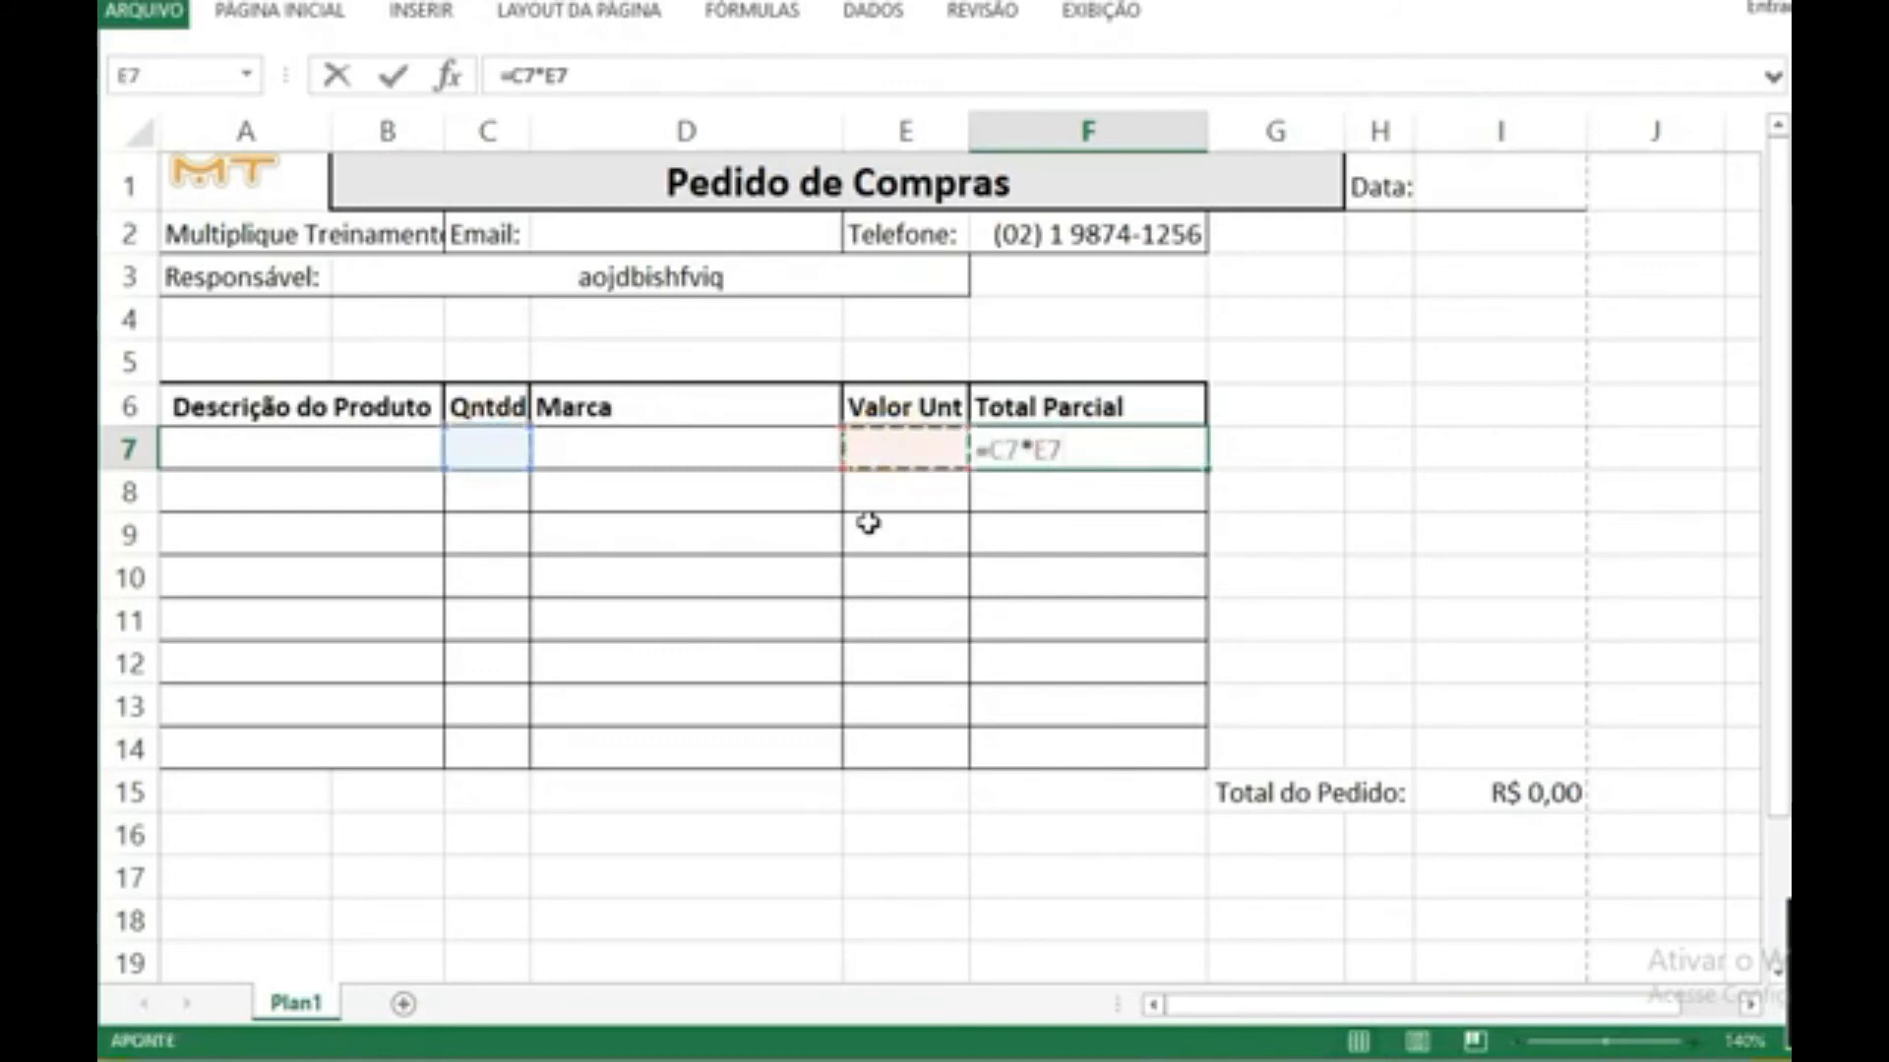
key("Return")
left_click(1077, 451)
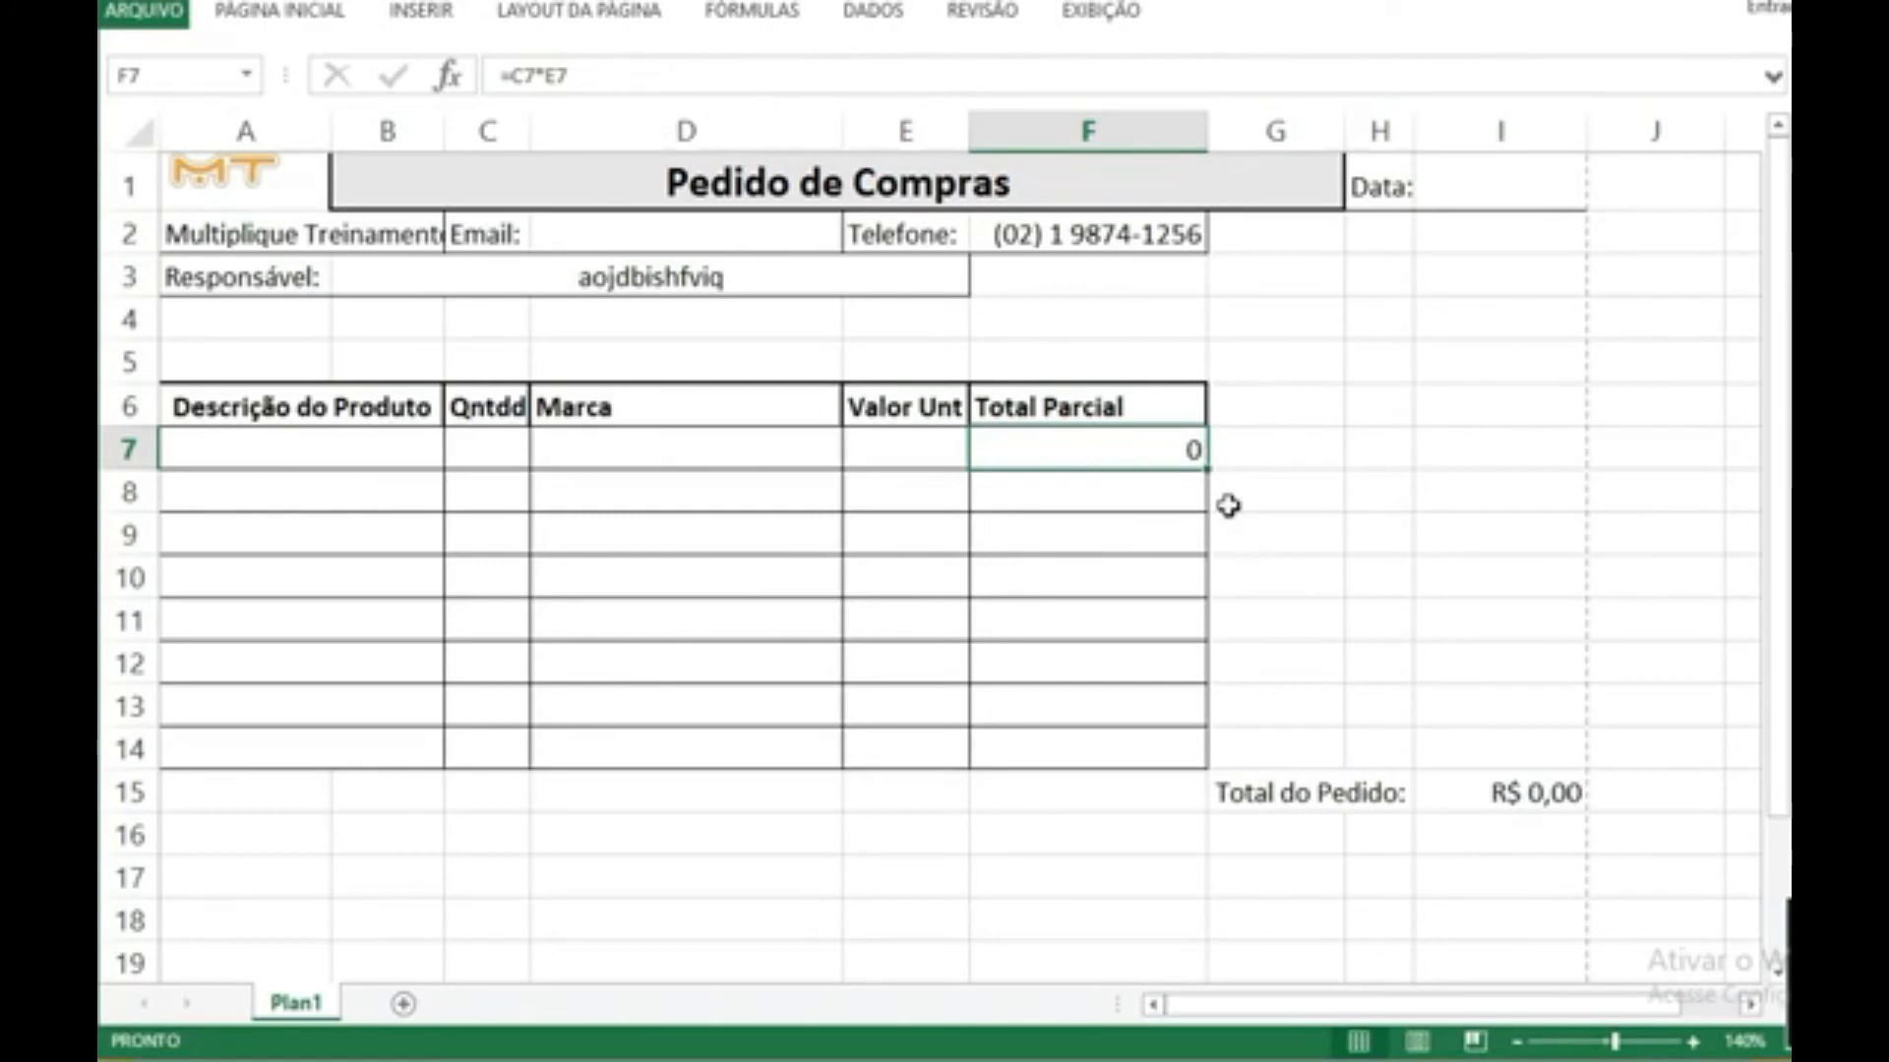
left_click_drag(1204, 476, 1204, 757)
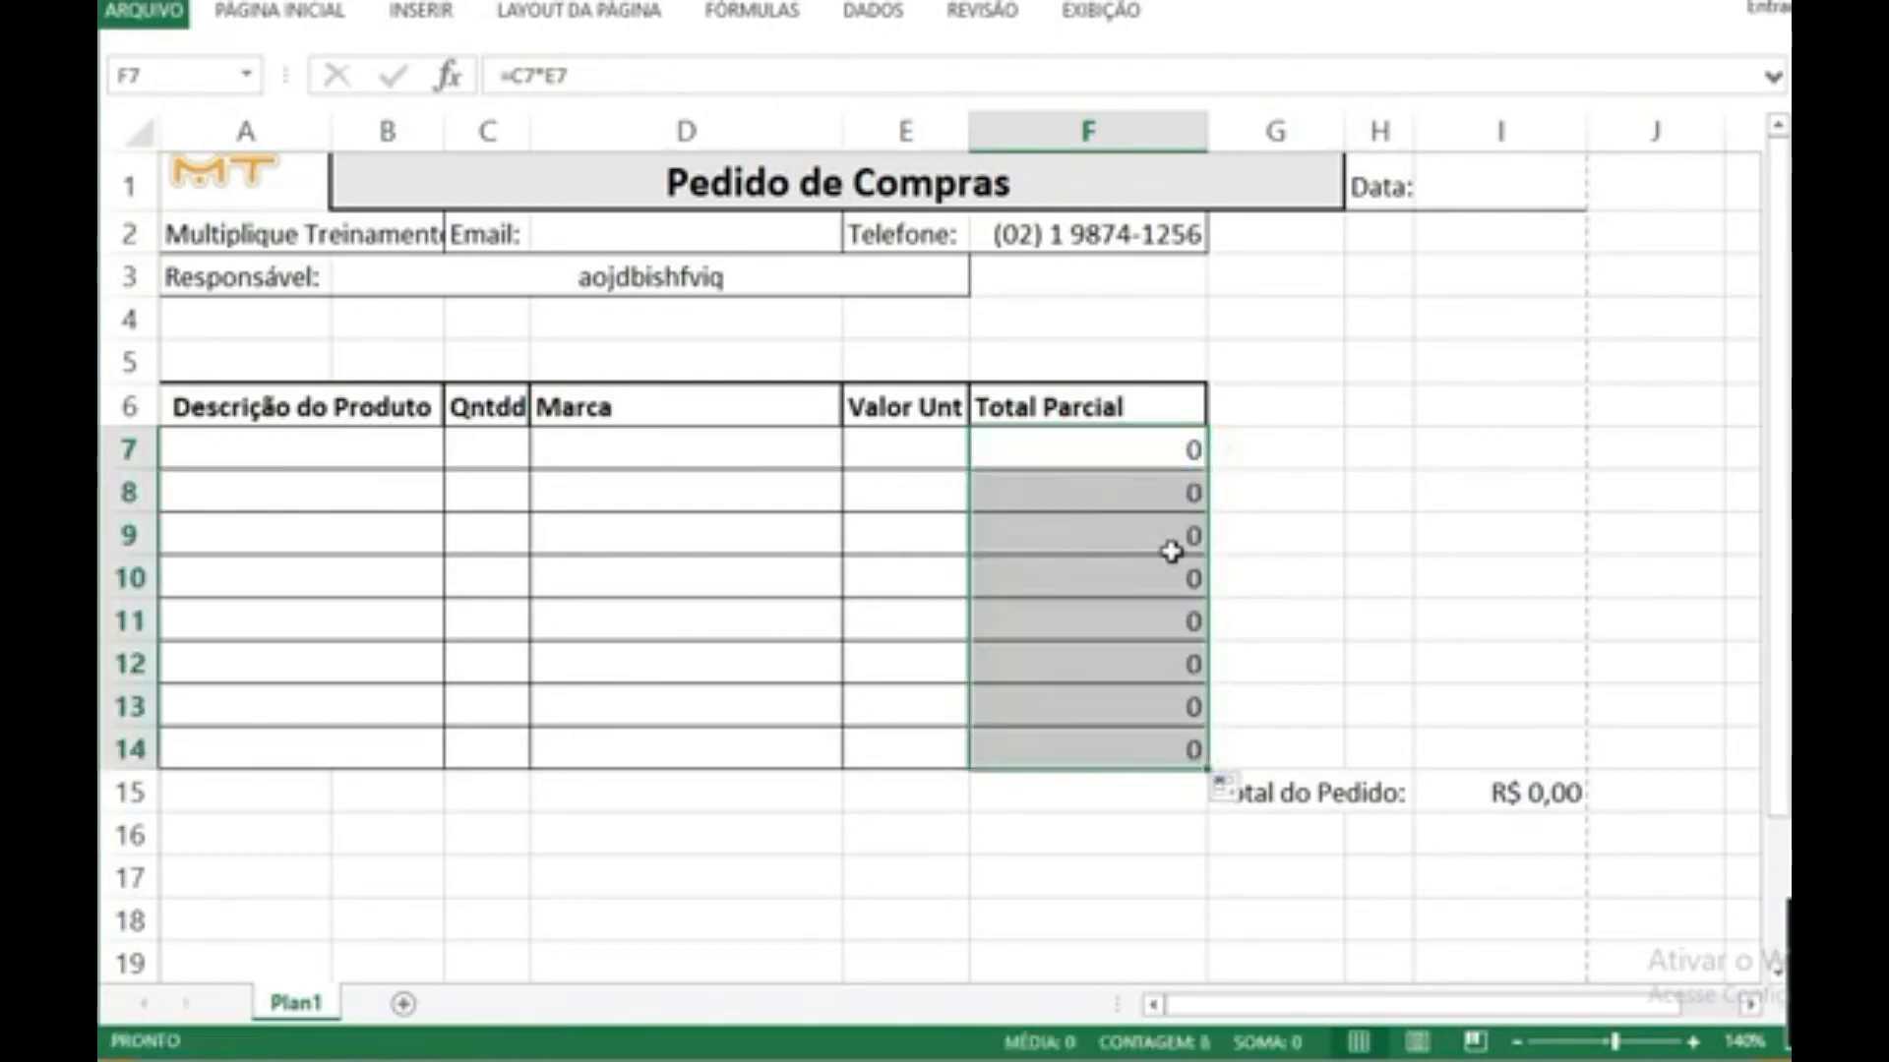
Step: Check the partial total formulas in F7 to F14 and the cells of product row 7 that feed them
left_click(1171, 551)
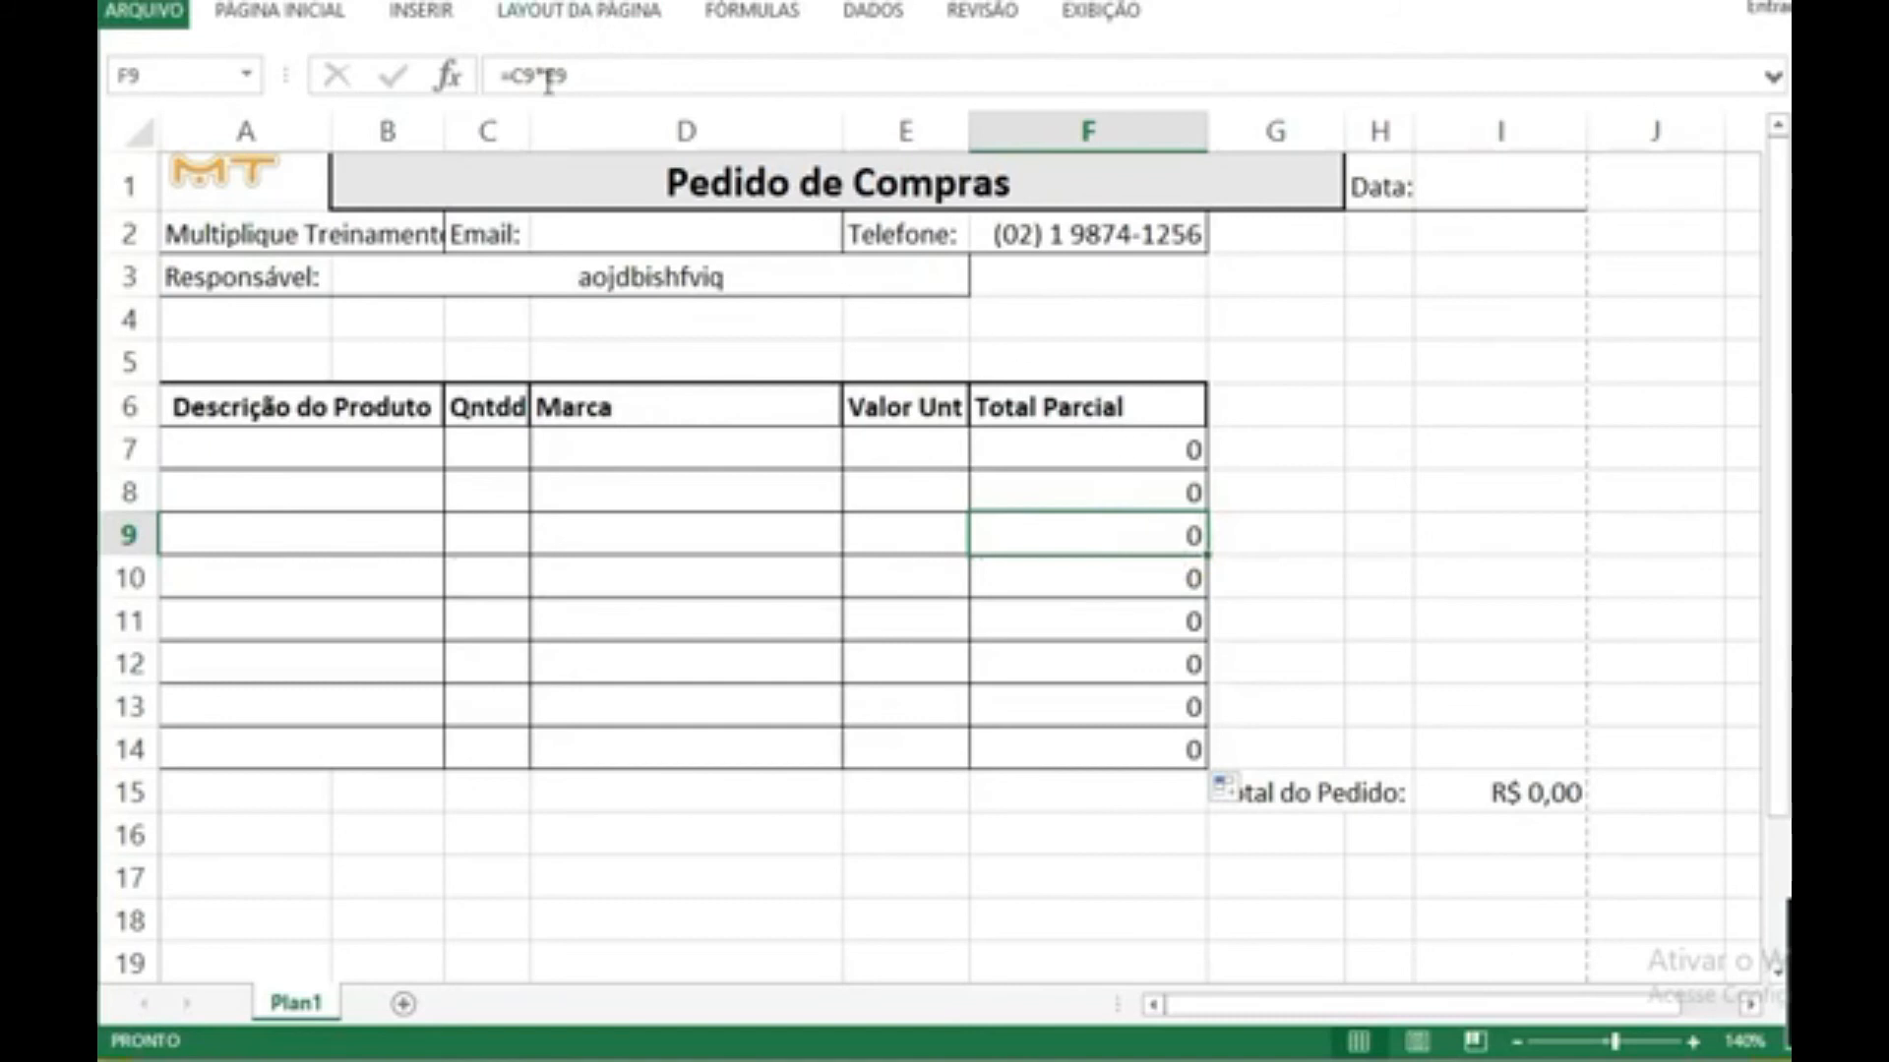
left_click(1142, 455)
left_click(1143, 489)
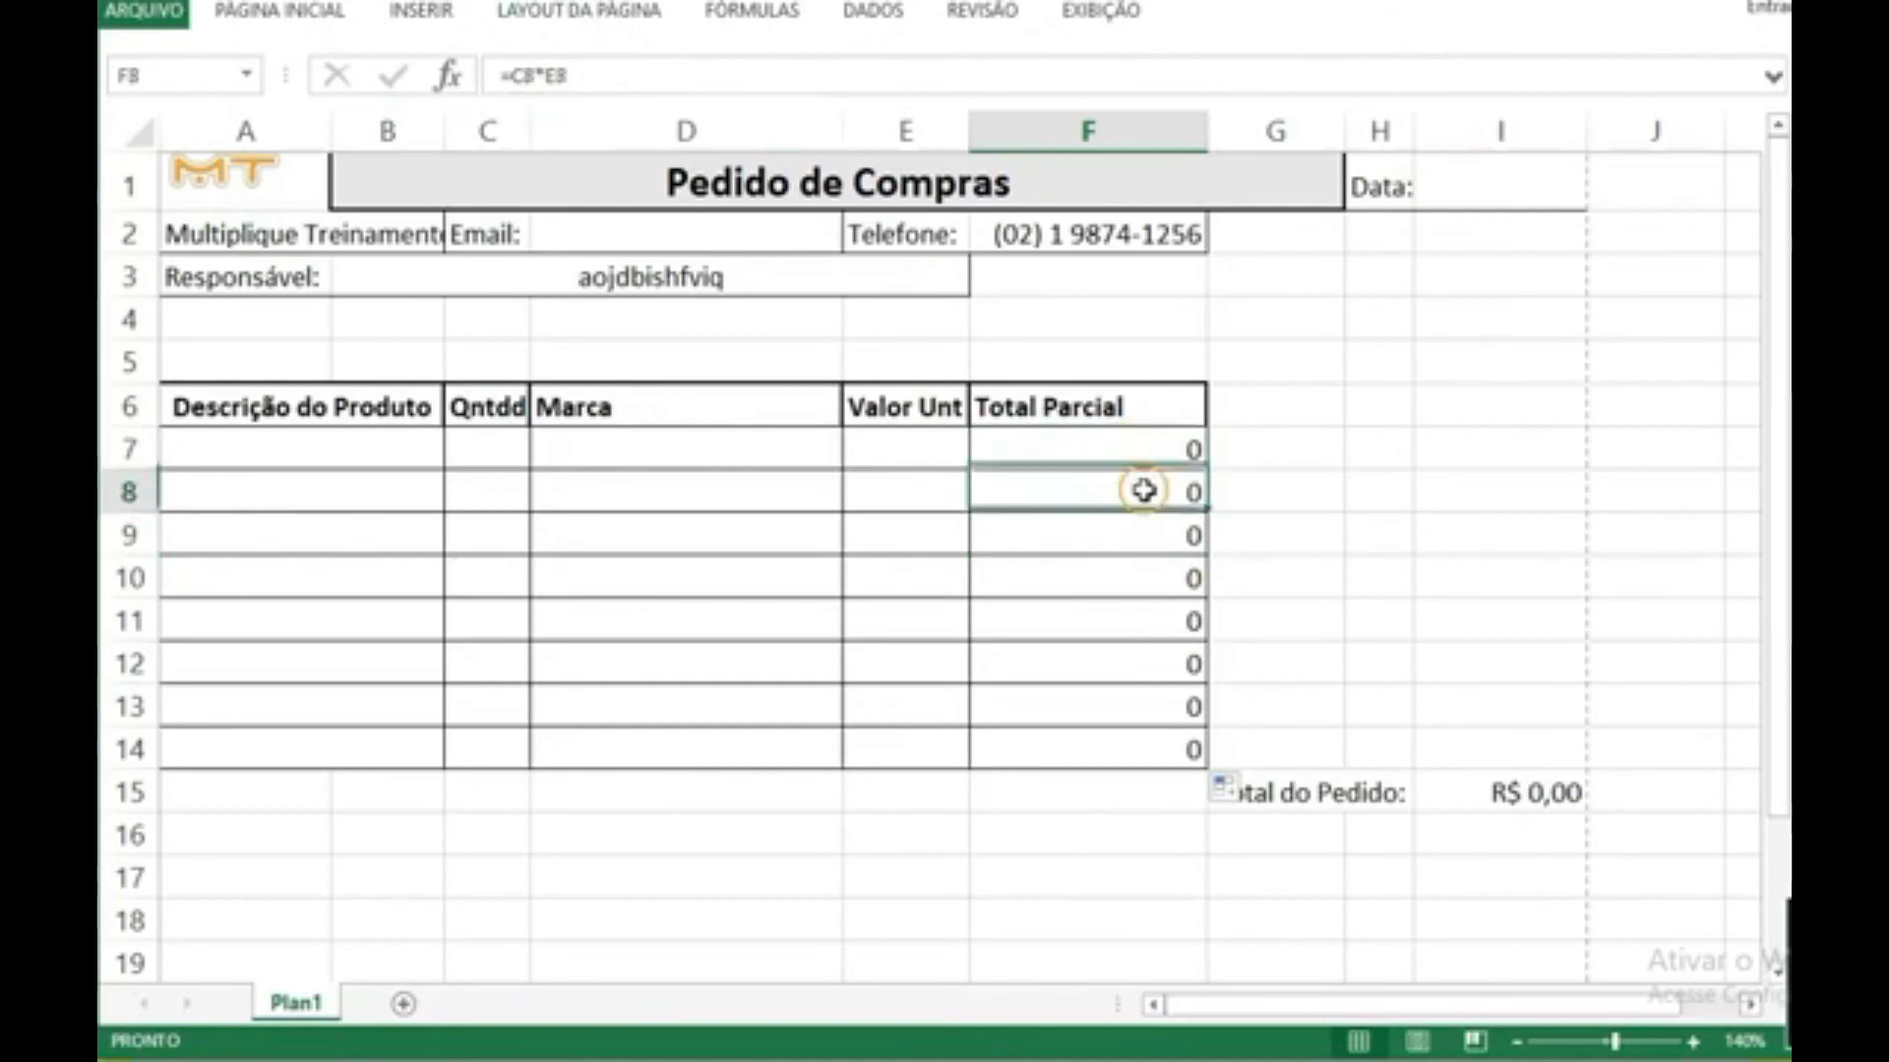
left_click(1141, 532)
key("Down")
key("Down")
key("Down")
key("Down")
key("Down")
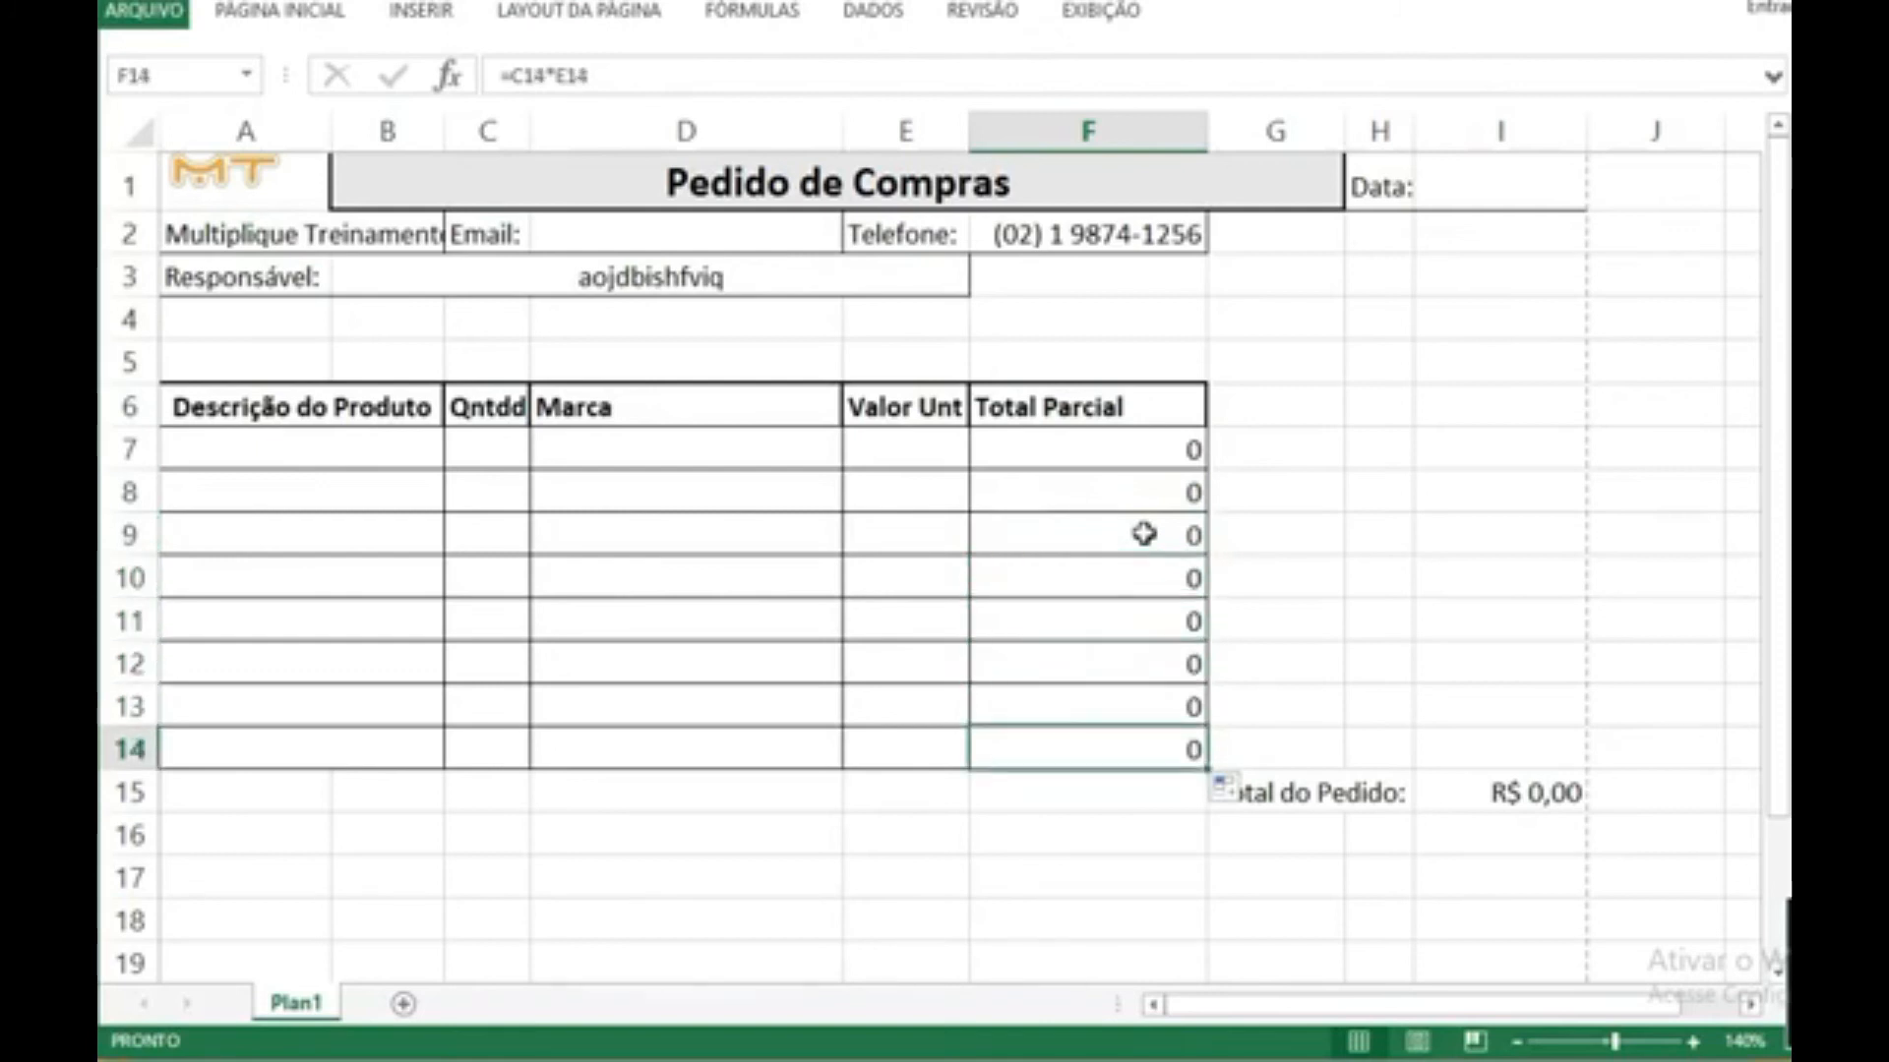
left_click(283, 442)
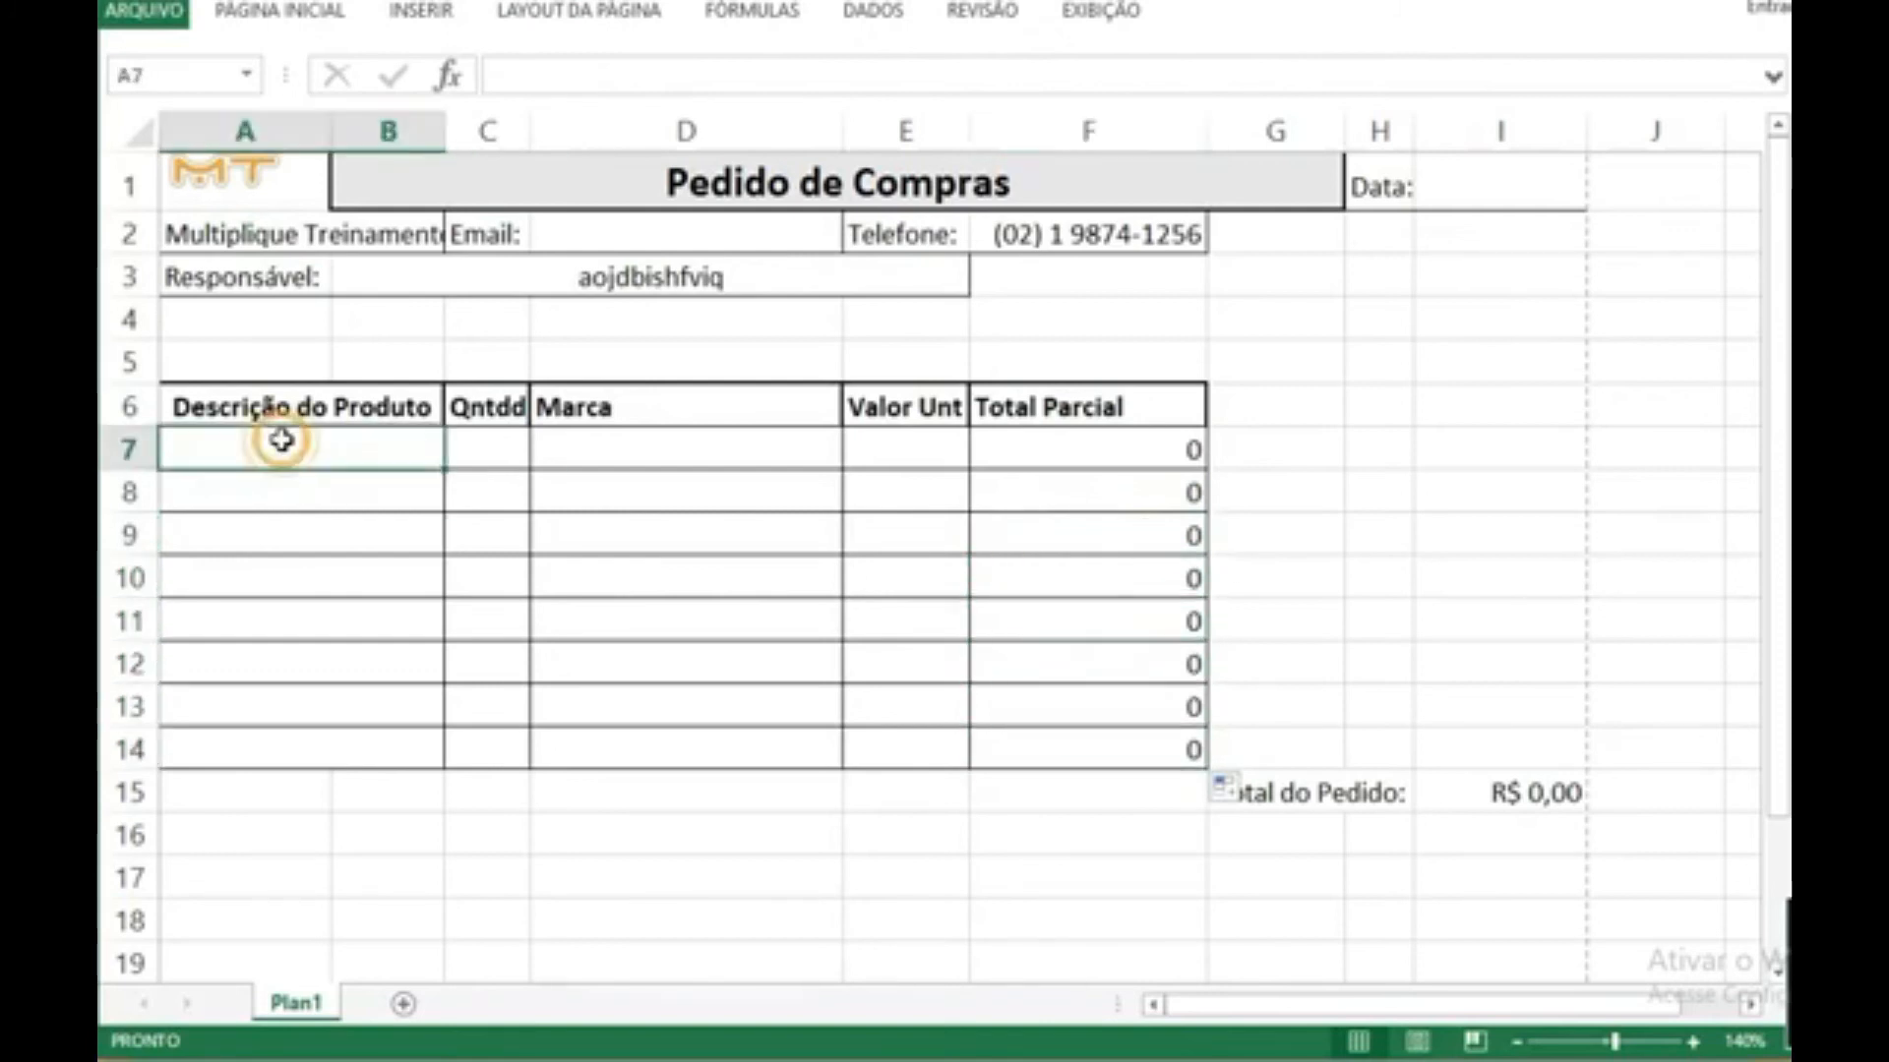
left_click(511, 439)
left_click(682, 447)
left_click(889, 458)
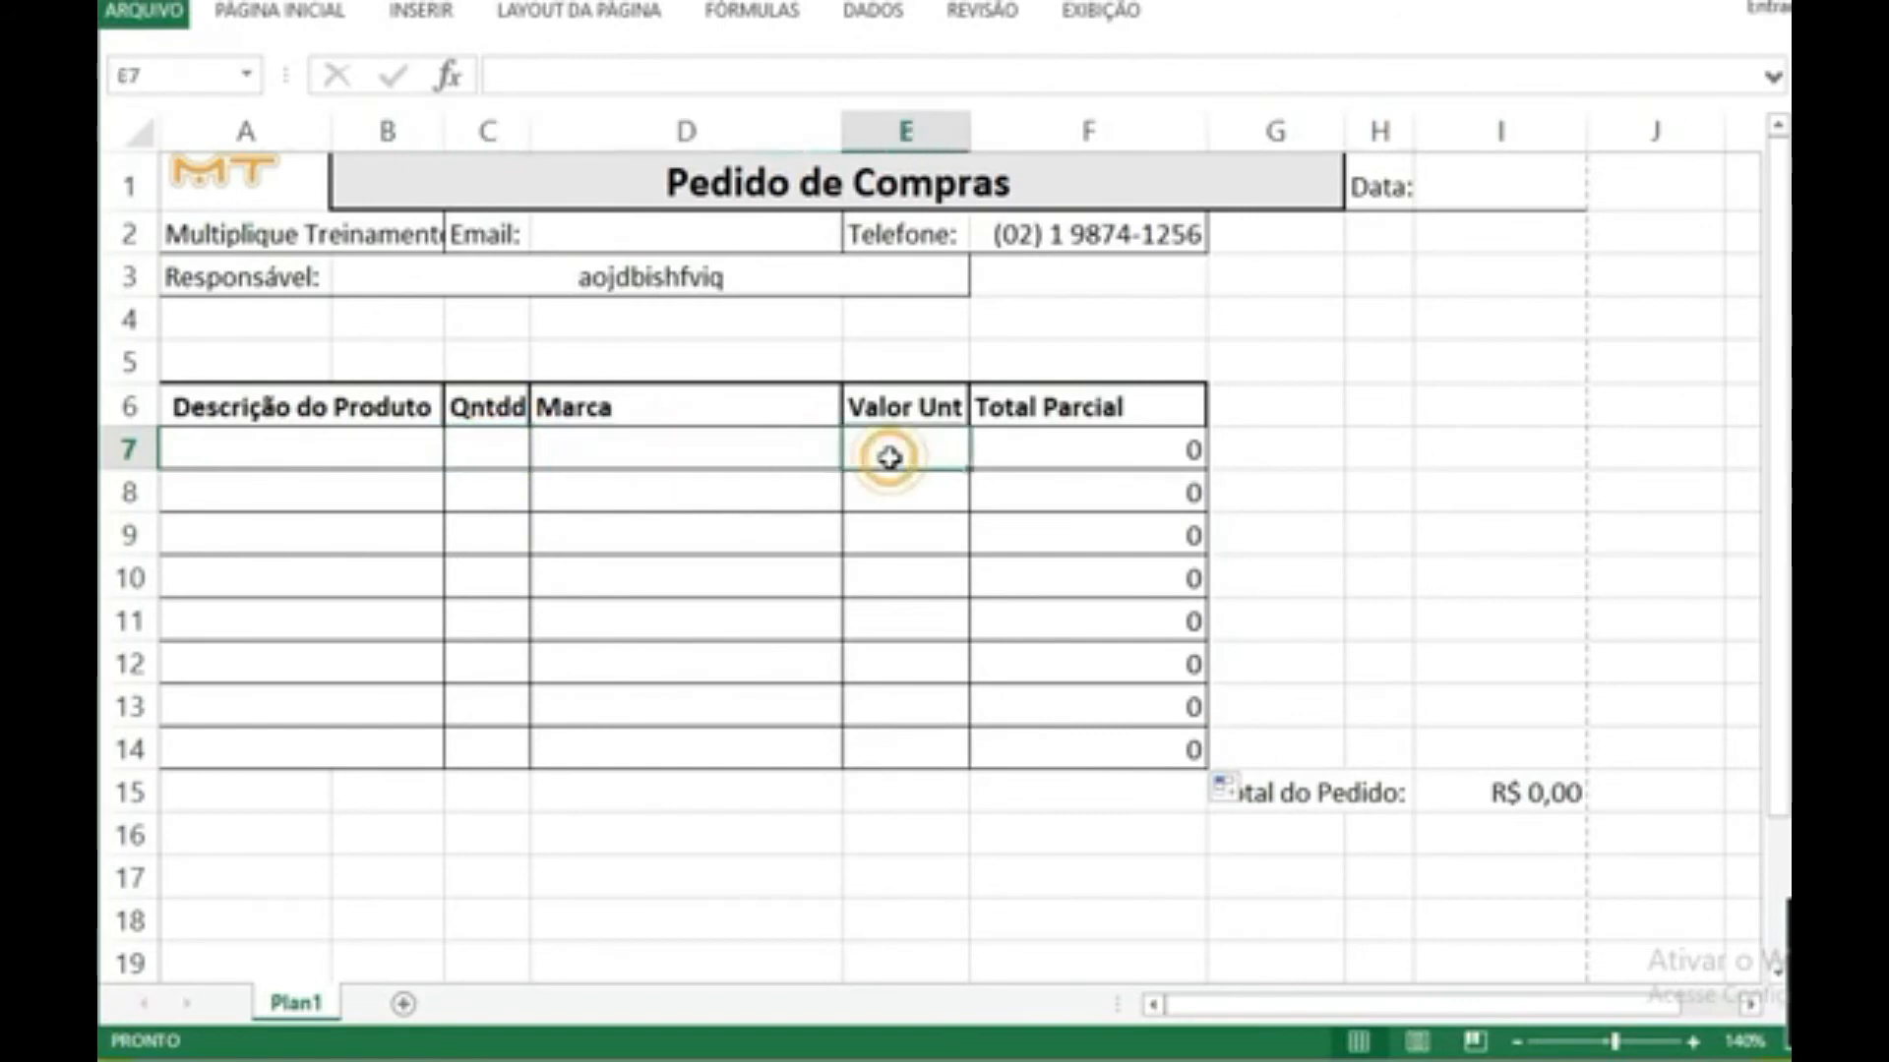
left_click(1036, 451)
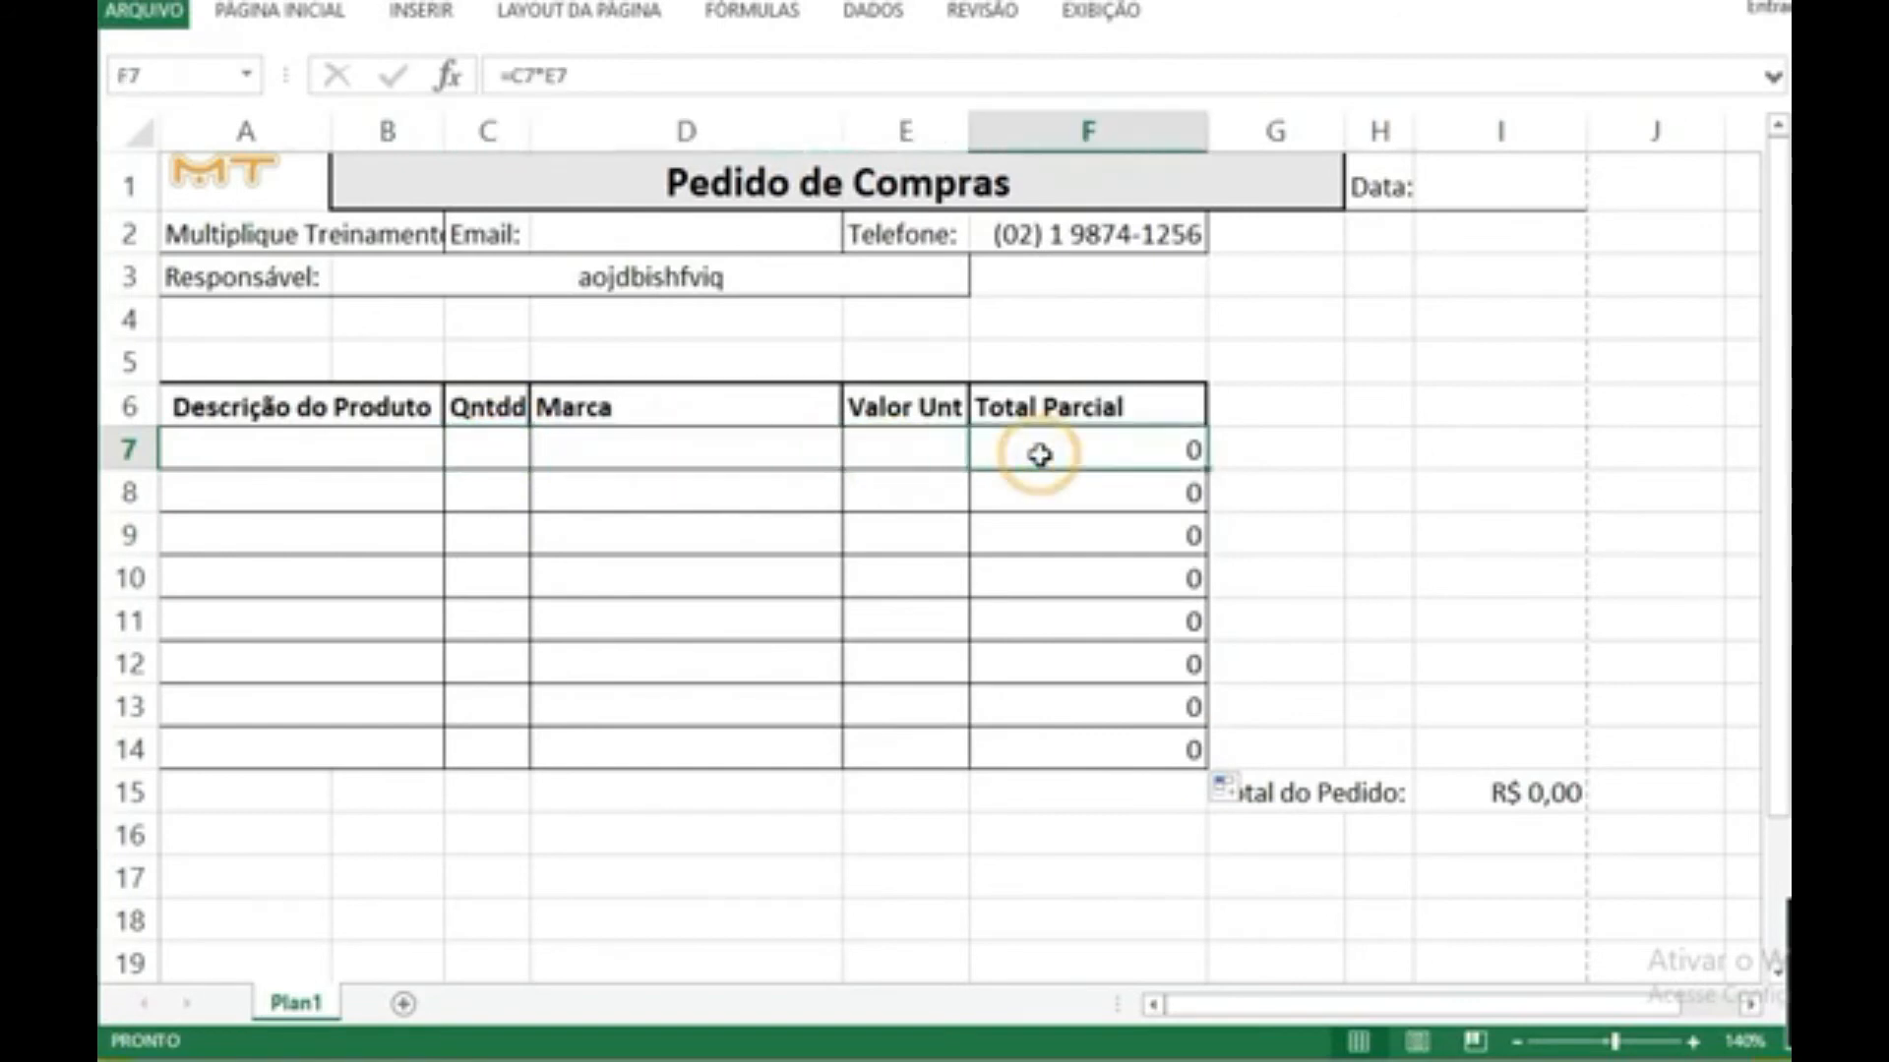
Step: Enter the product description Resma de Papel Ofício Branco in A7
left_click(342, 443)
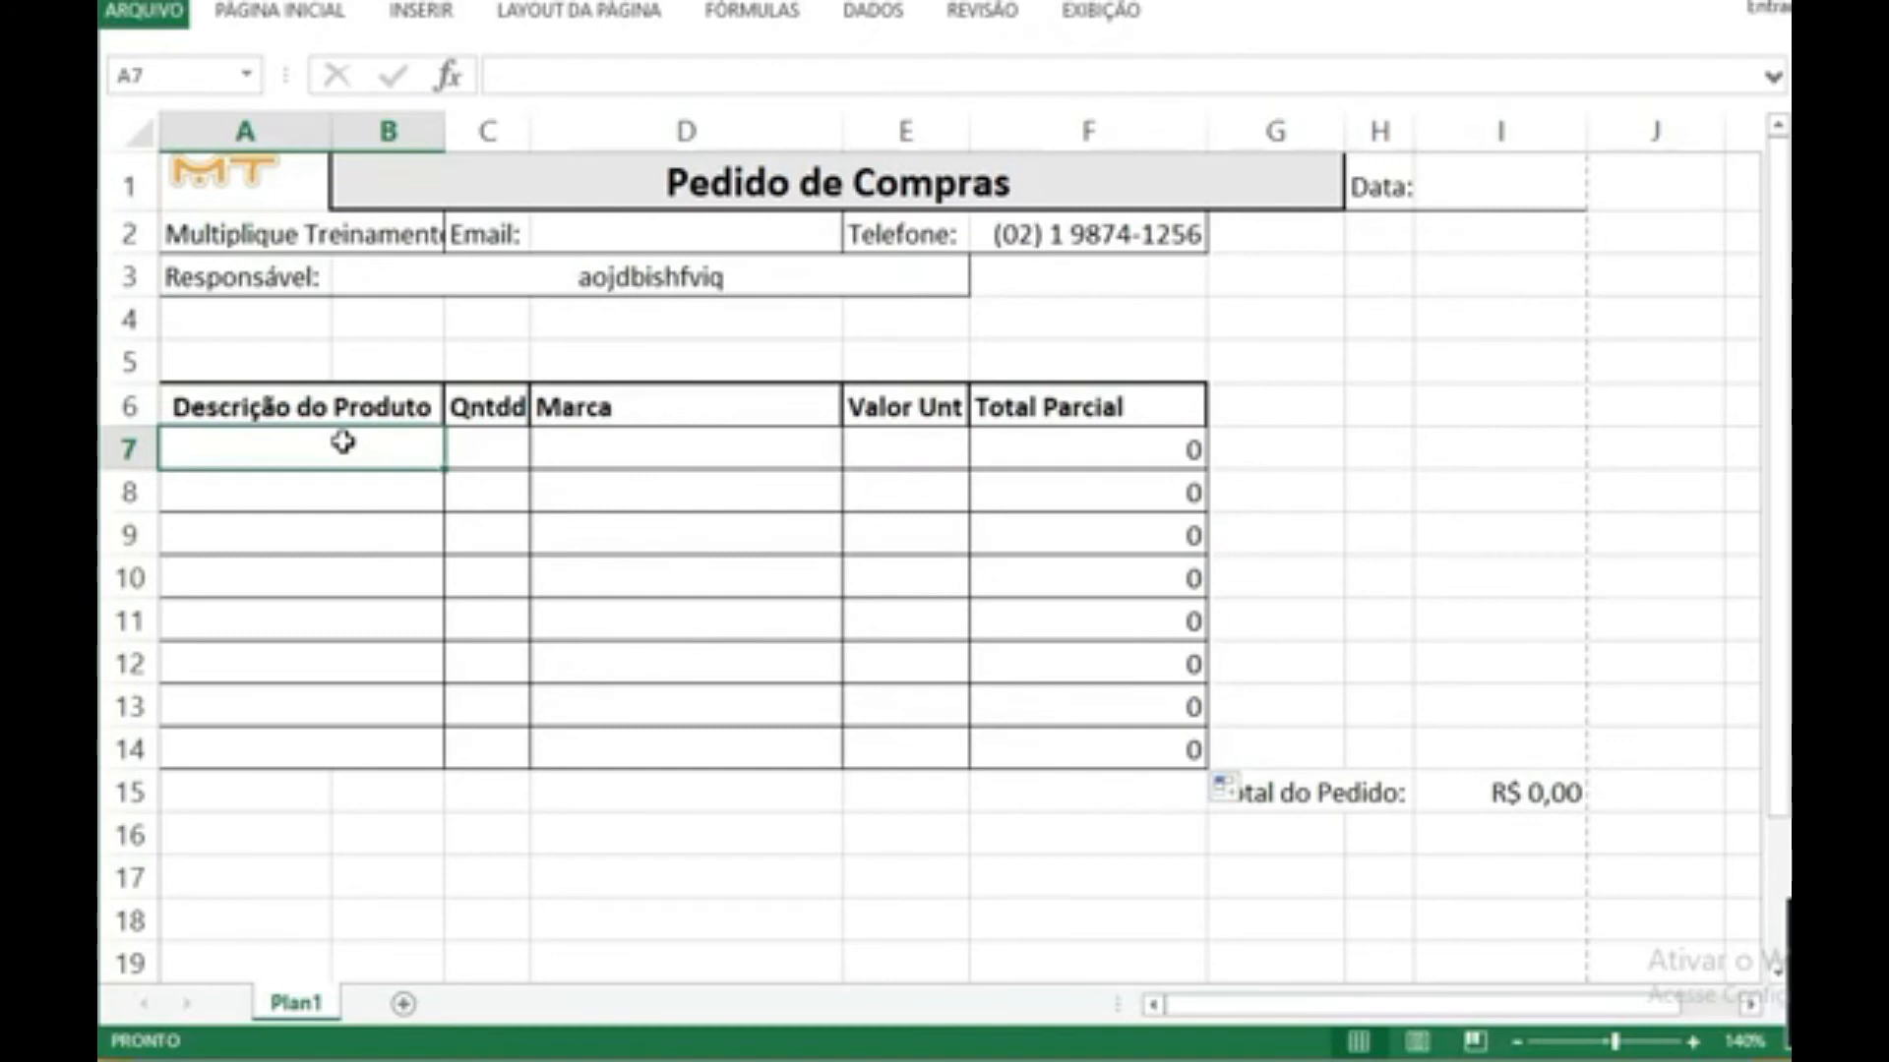
type("Resma de Papel")
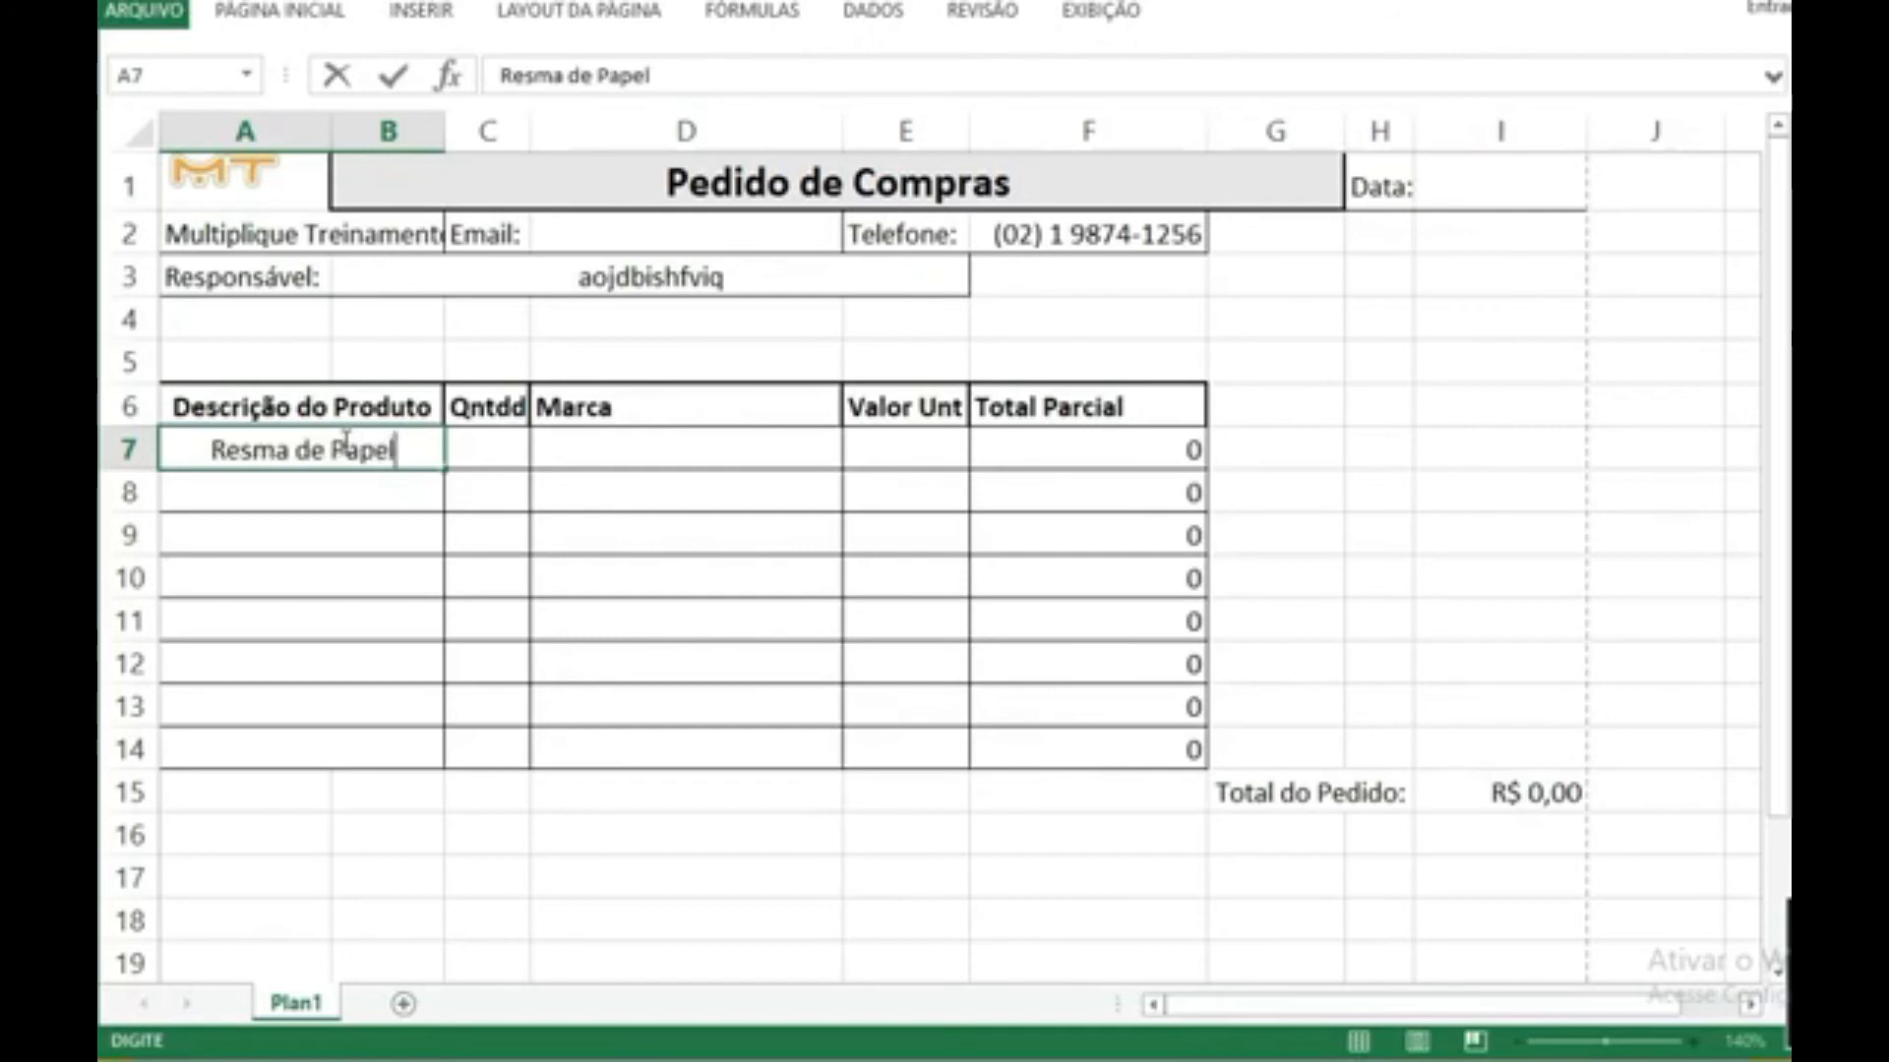
type(" B")
key("BackSpace")
type("O")
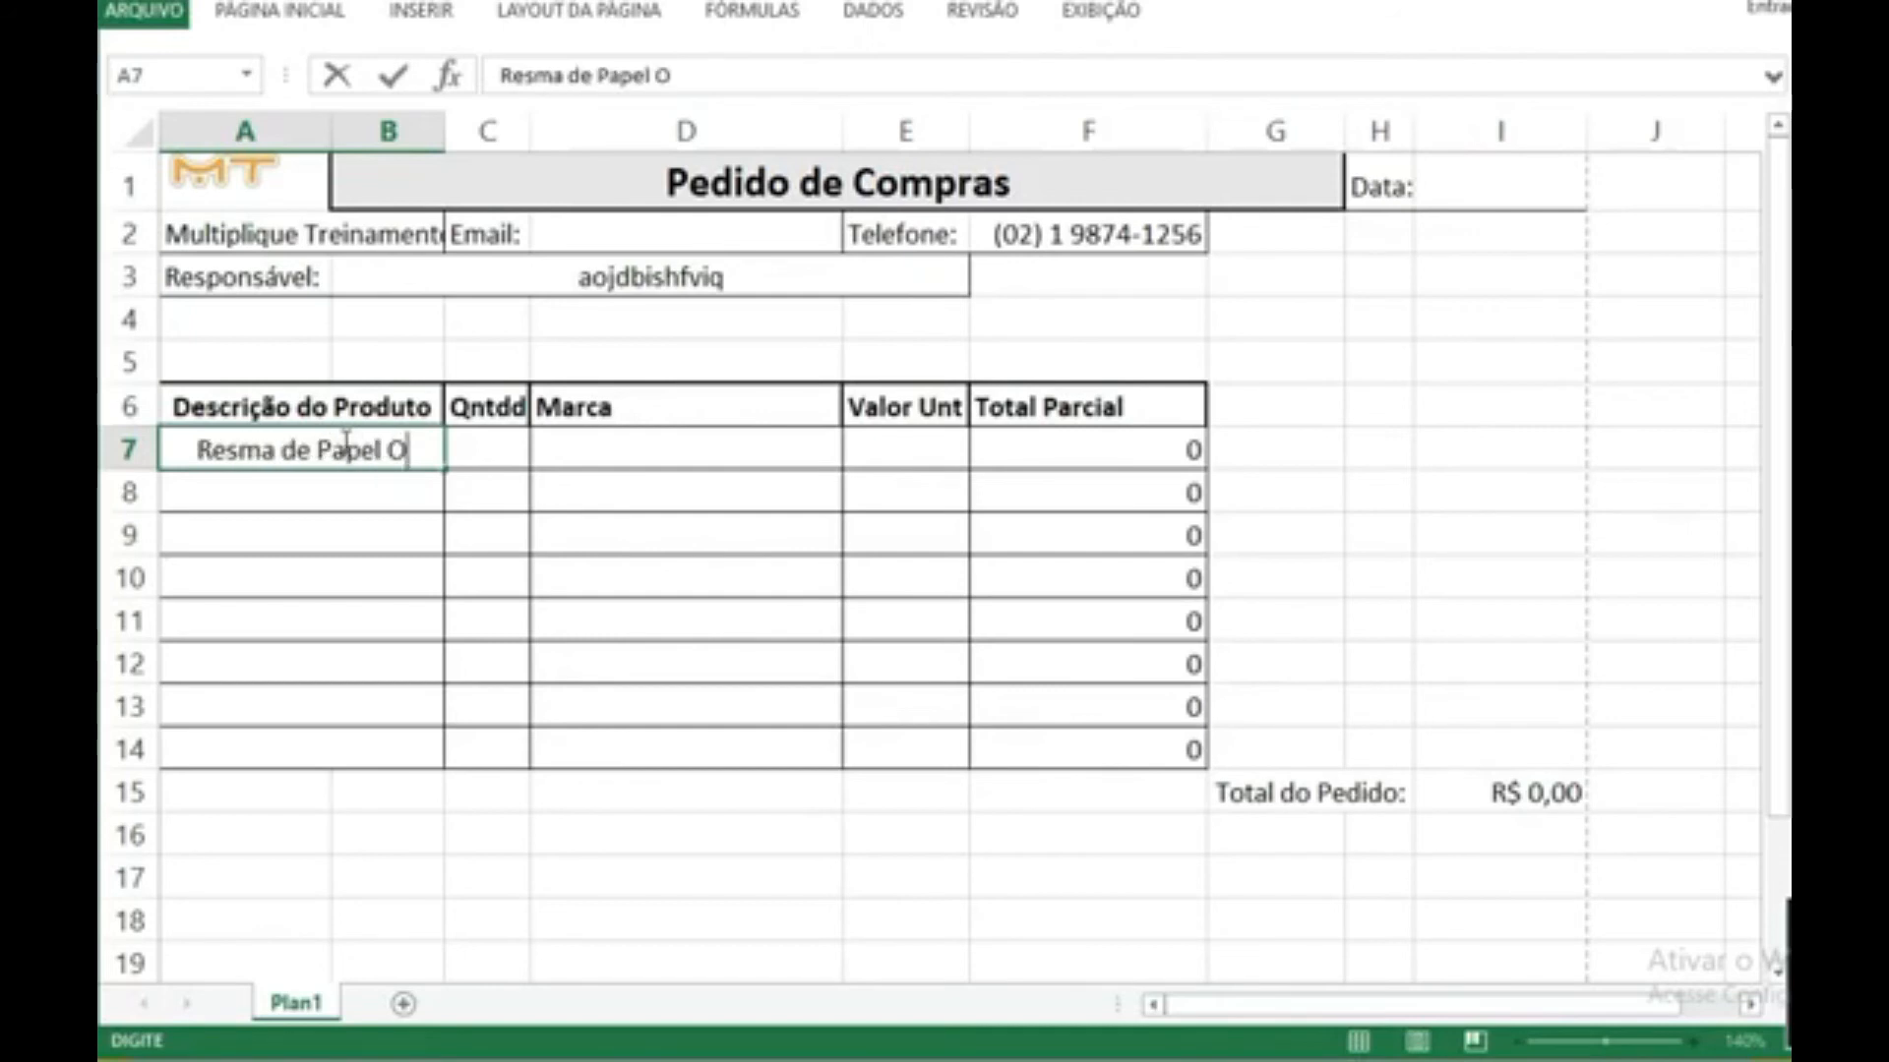
type("fício")
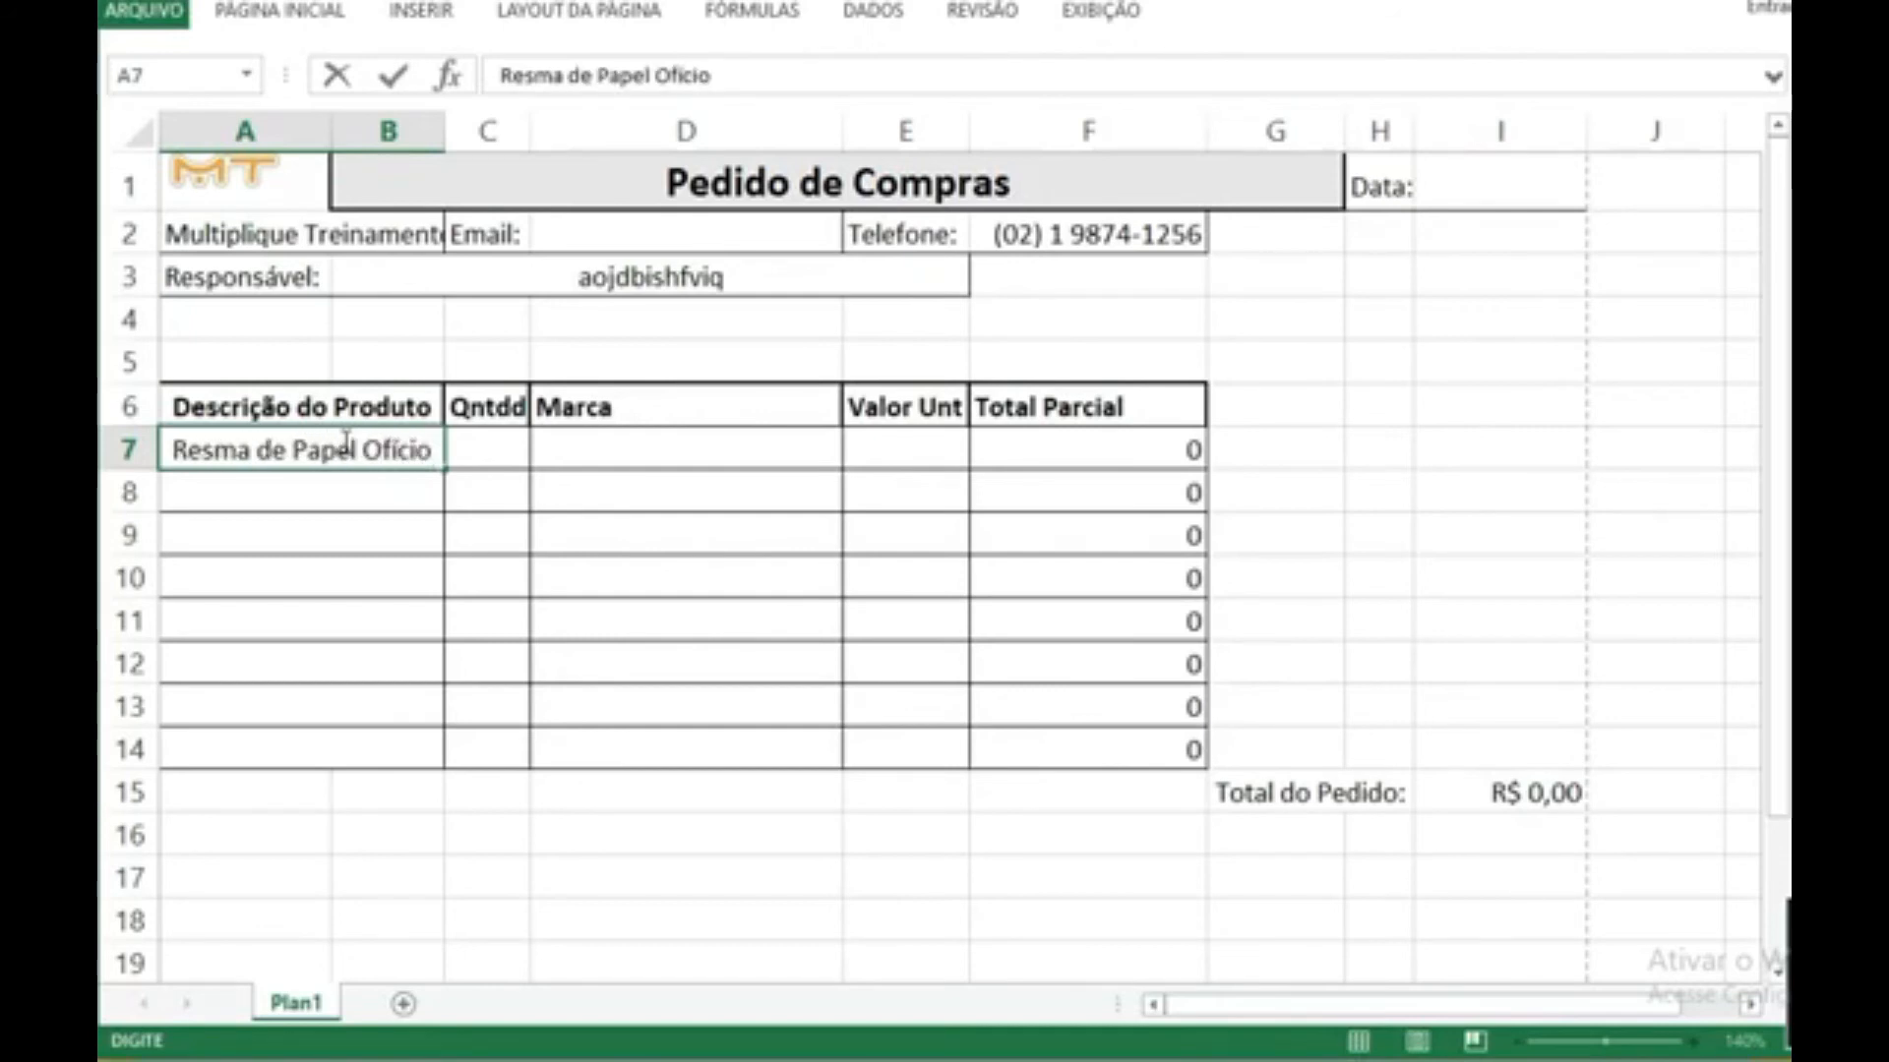
type(" Branco")
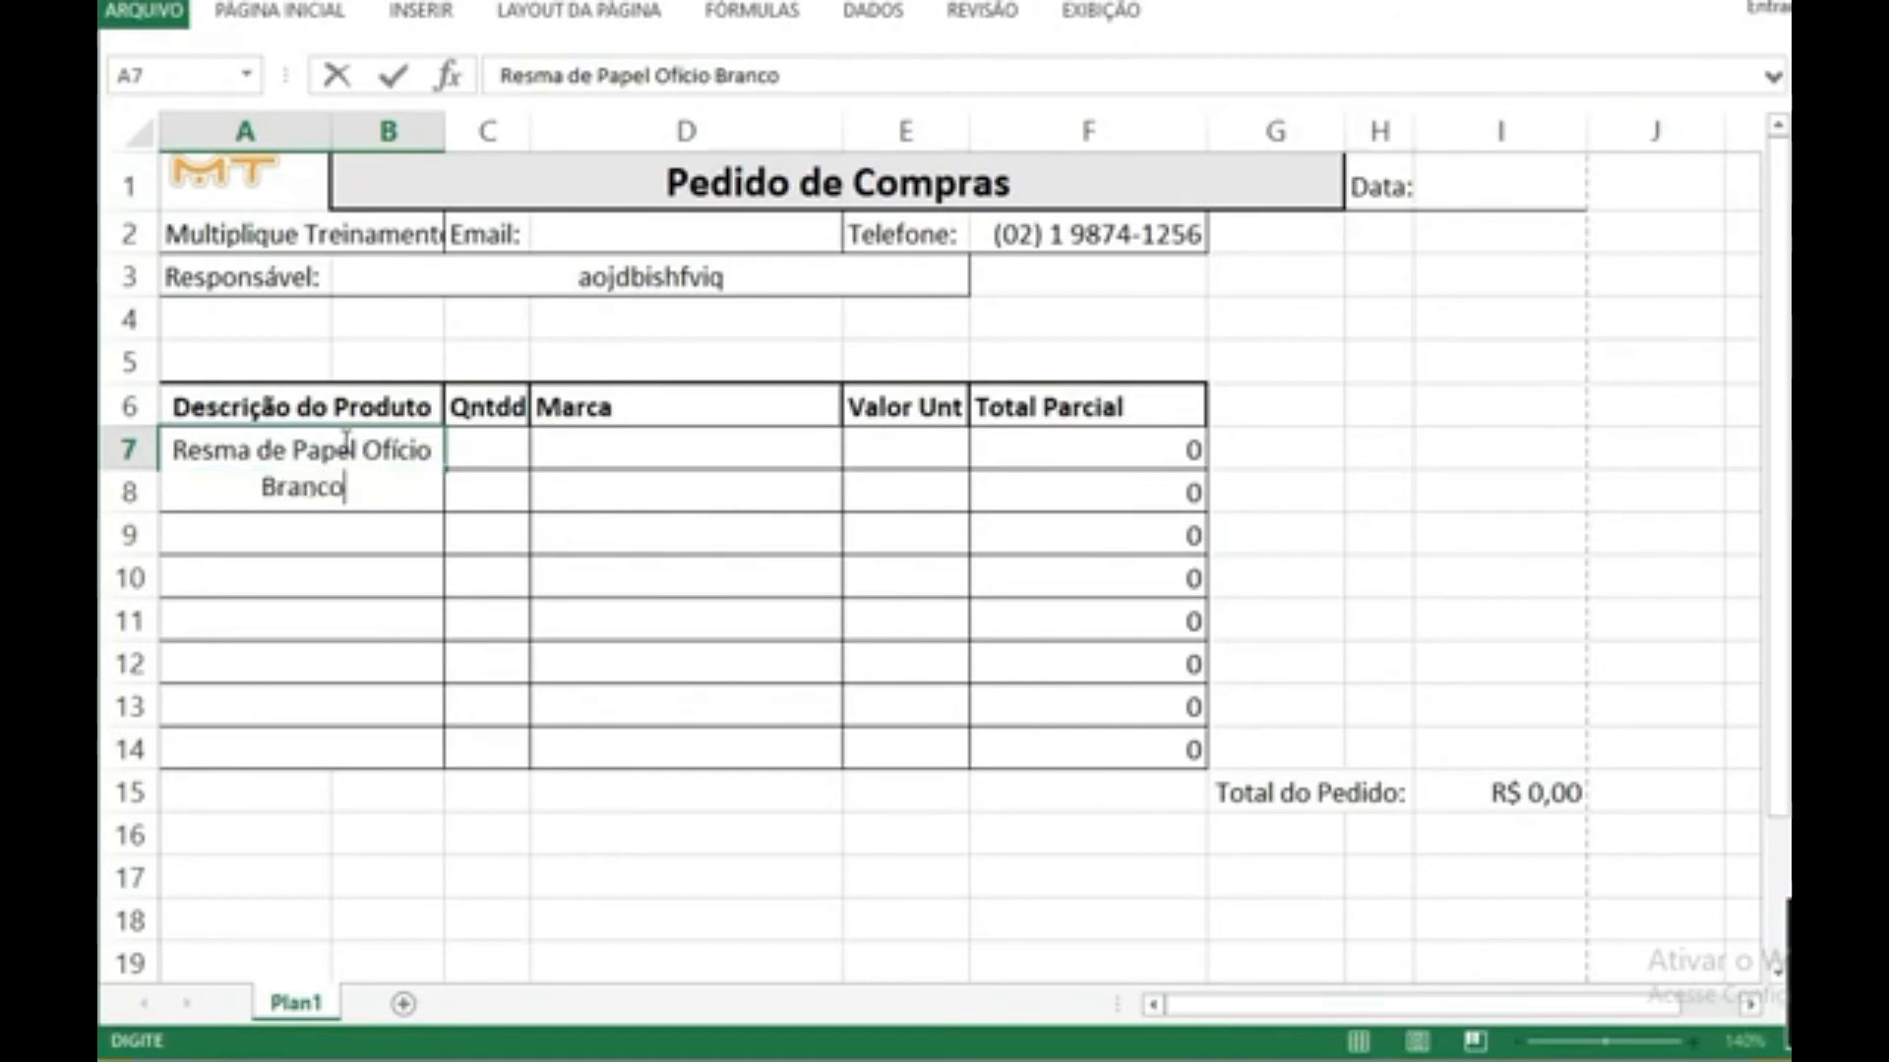
key("Return")
Step: Complete product row 7 with quantity 5, brand ABCD and unit value 20
key("Up")
key("Right")
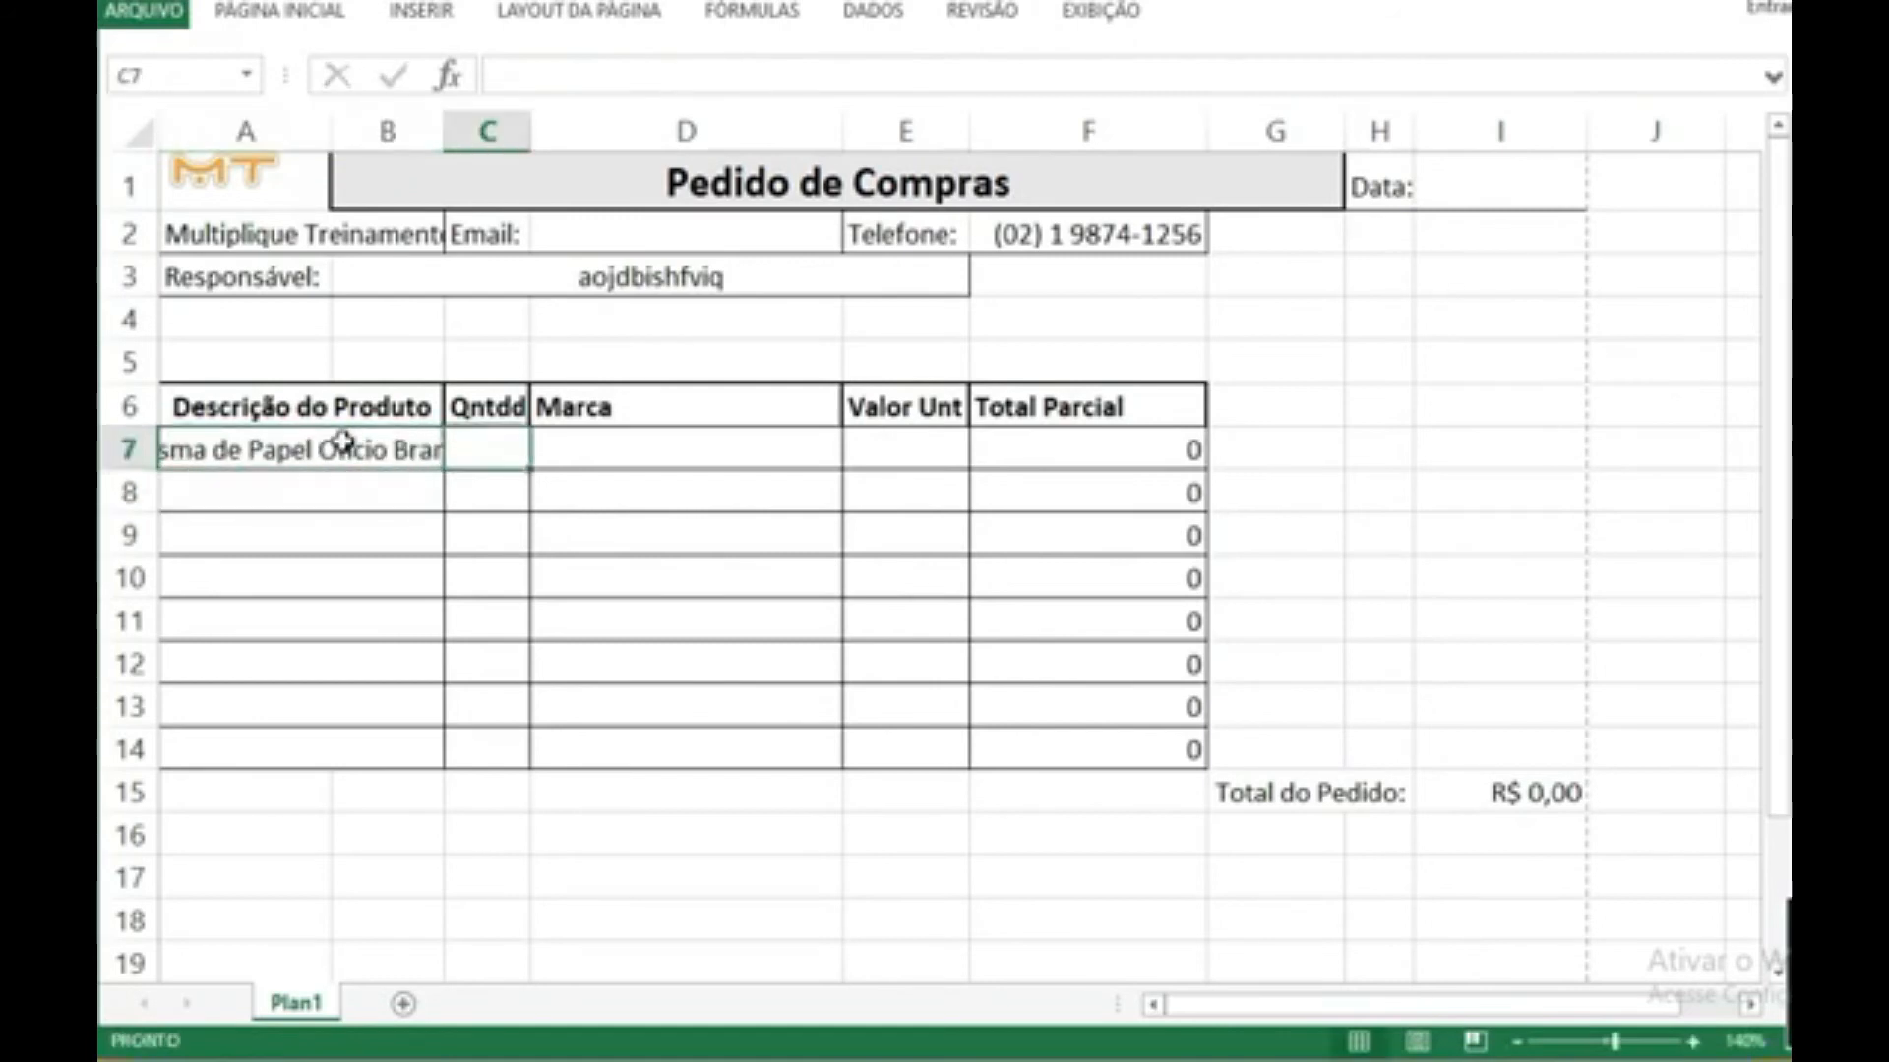
type("5")
key("Tab")
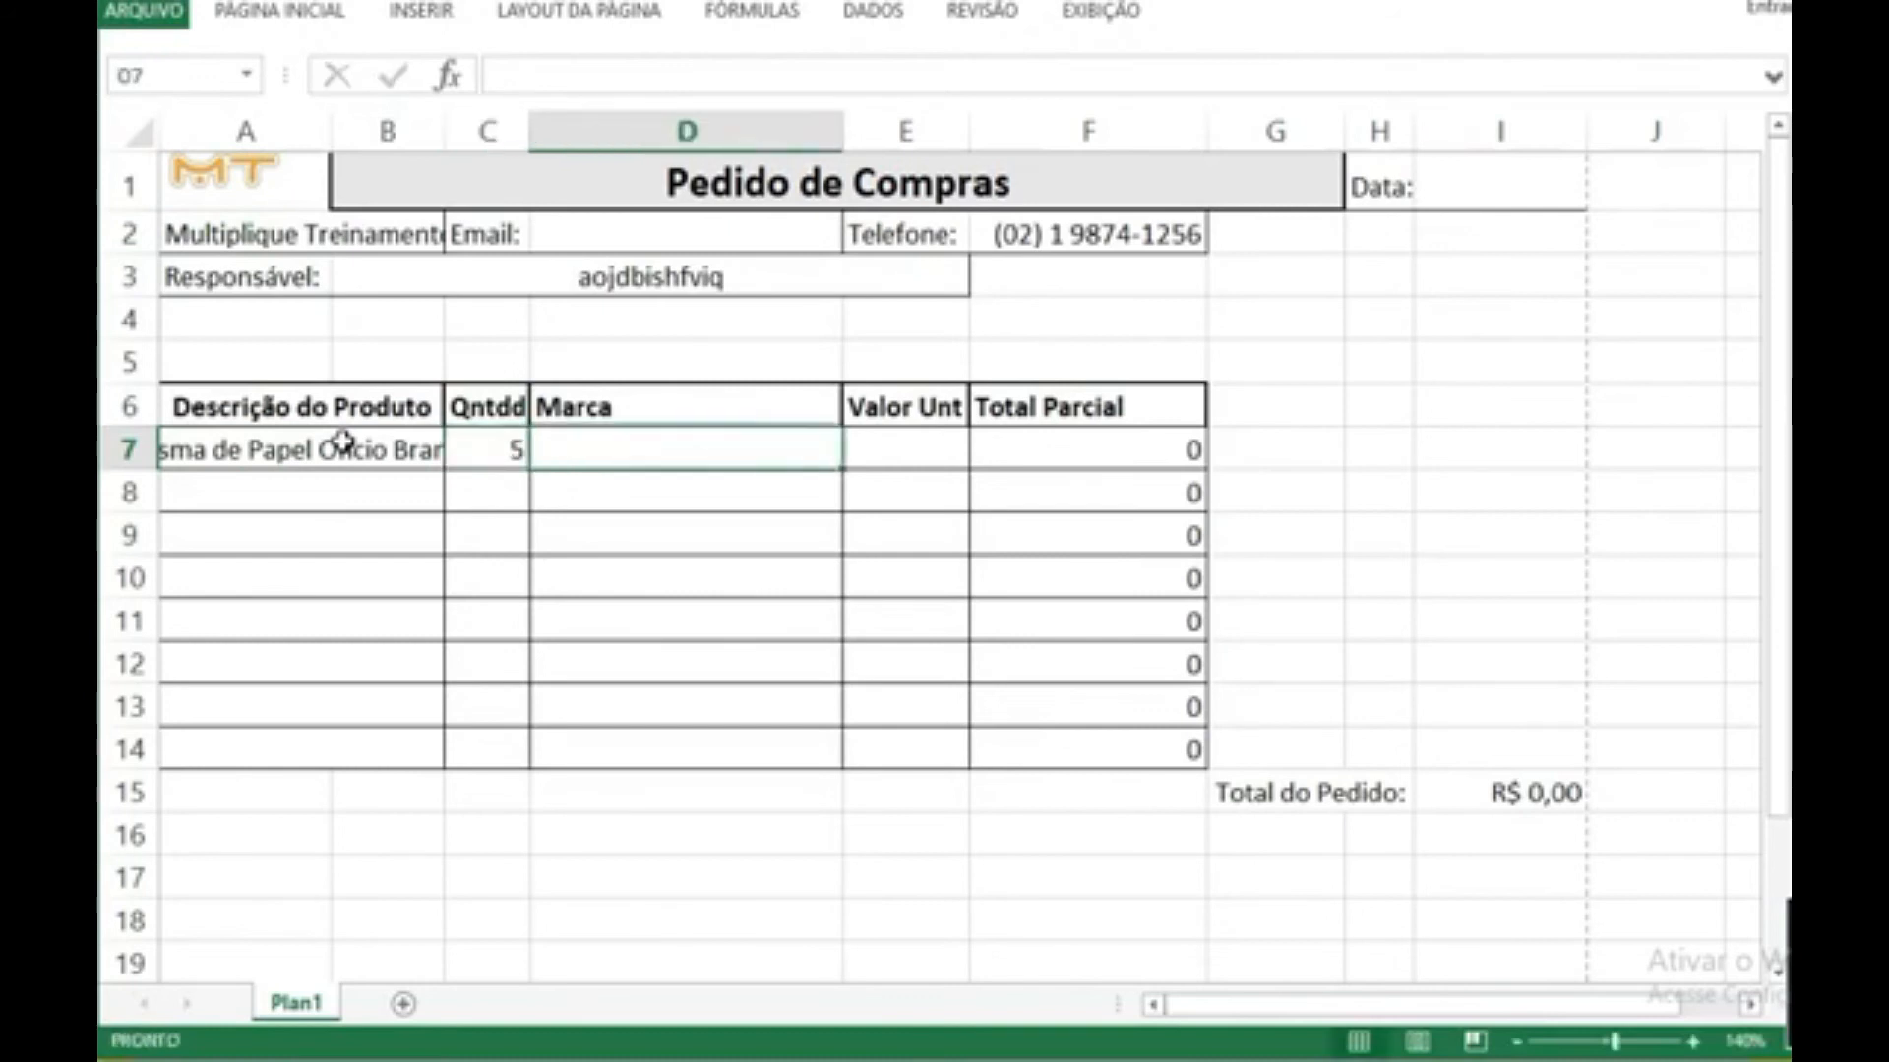
type("ABC")
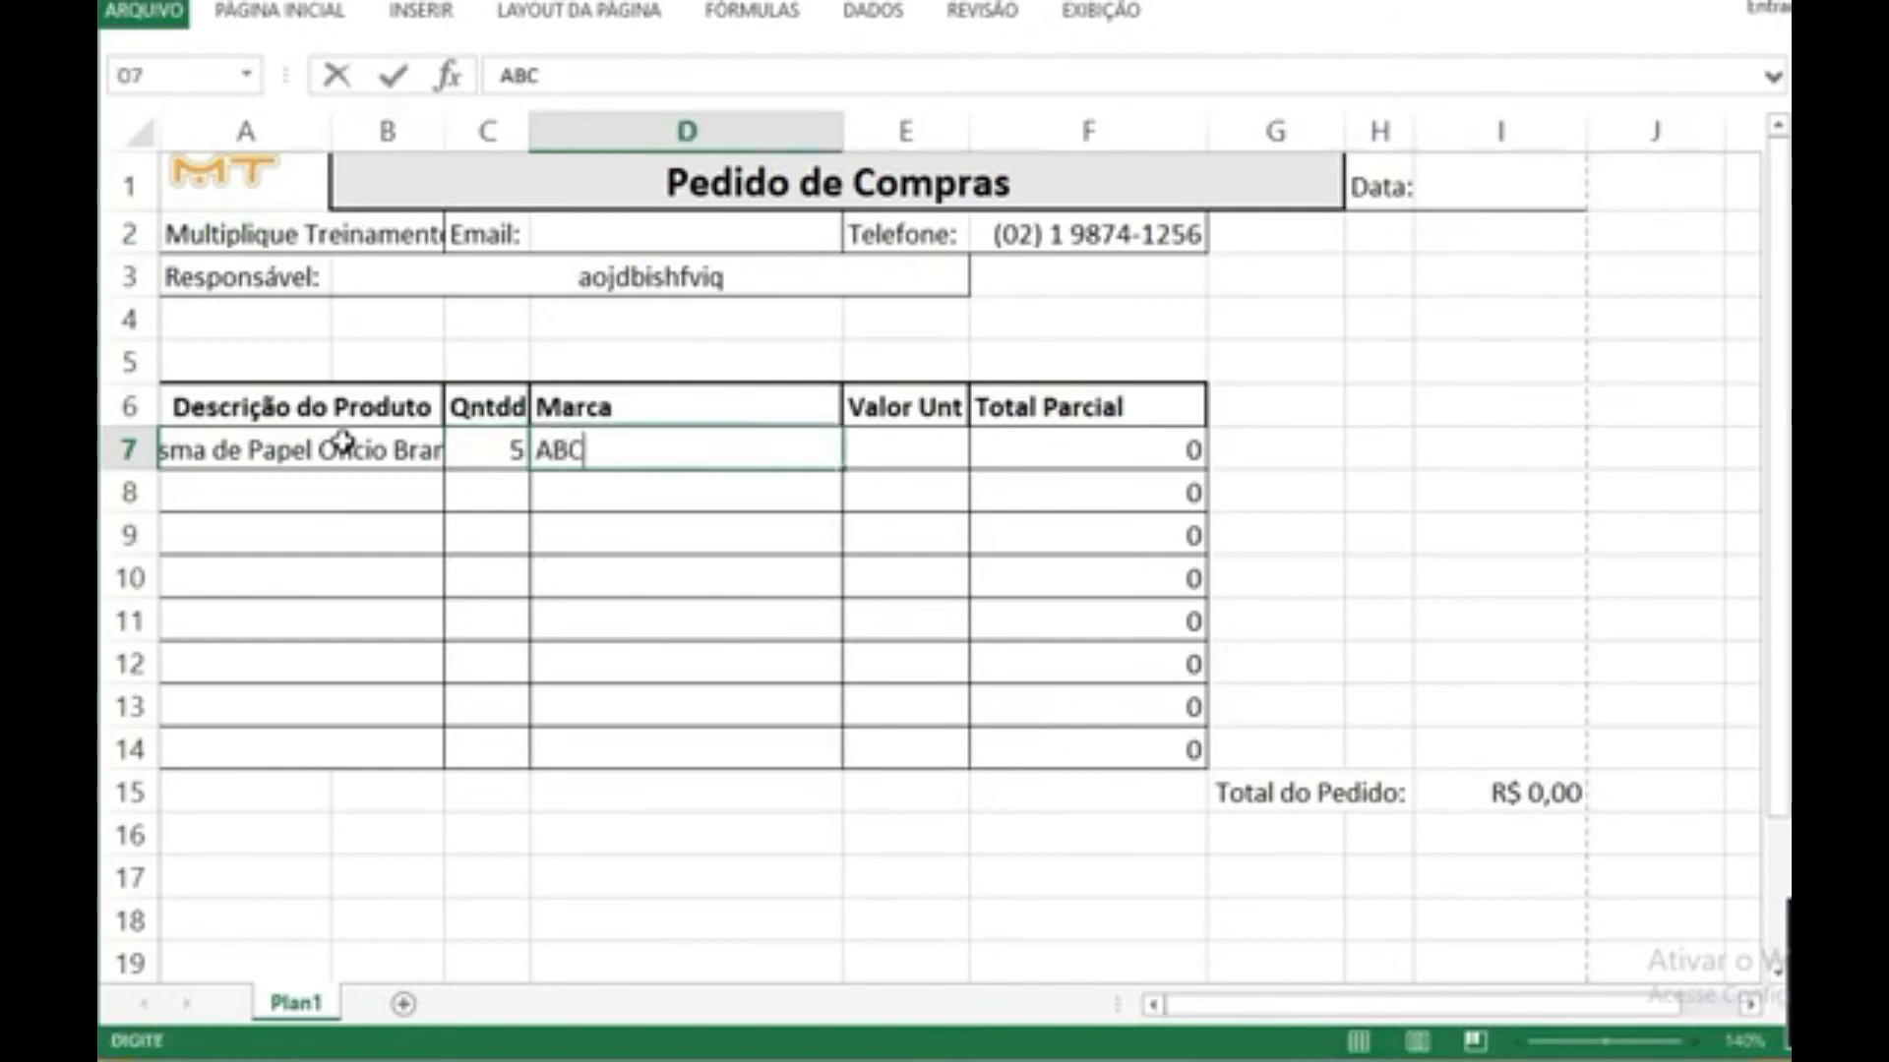
type("D")
key("Tab")
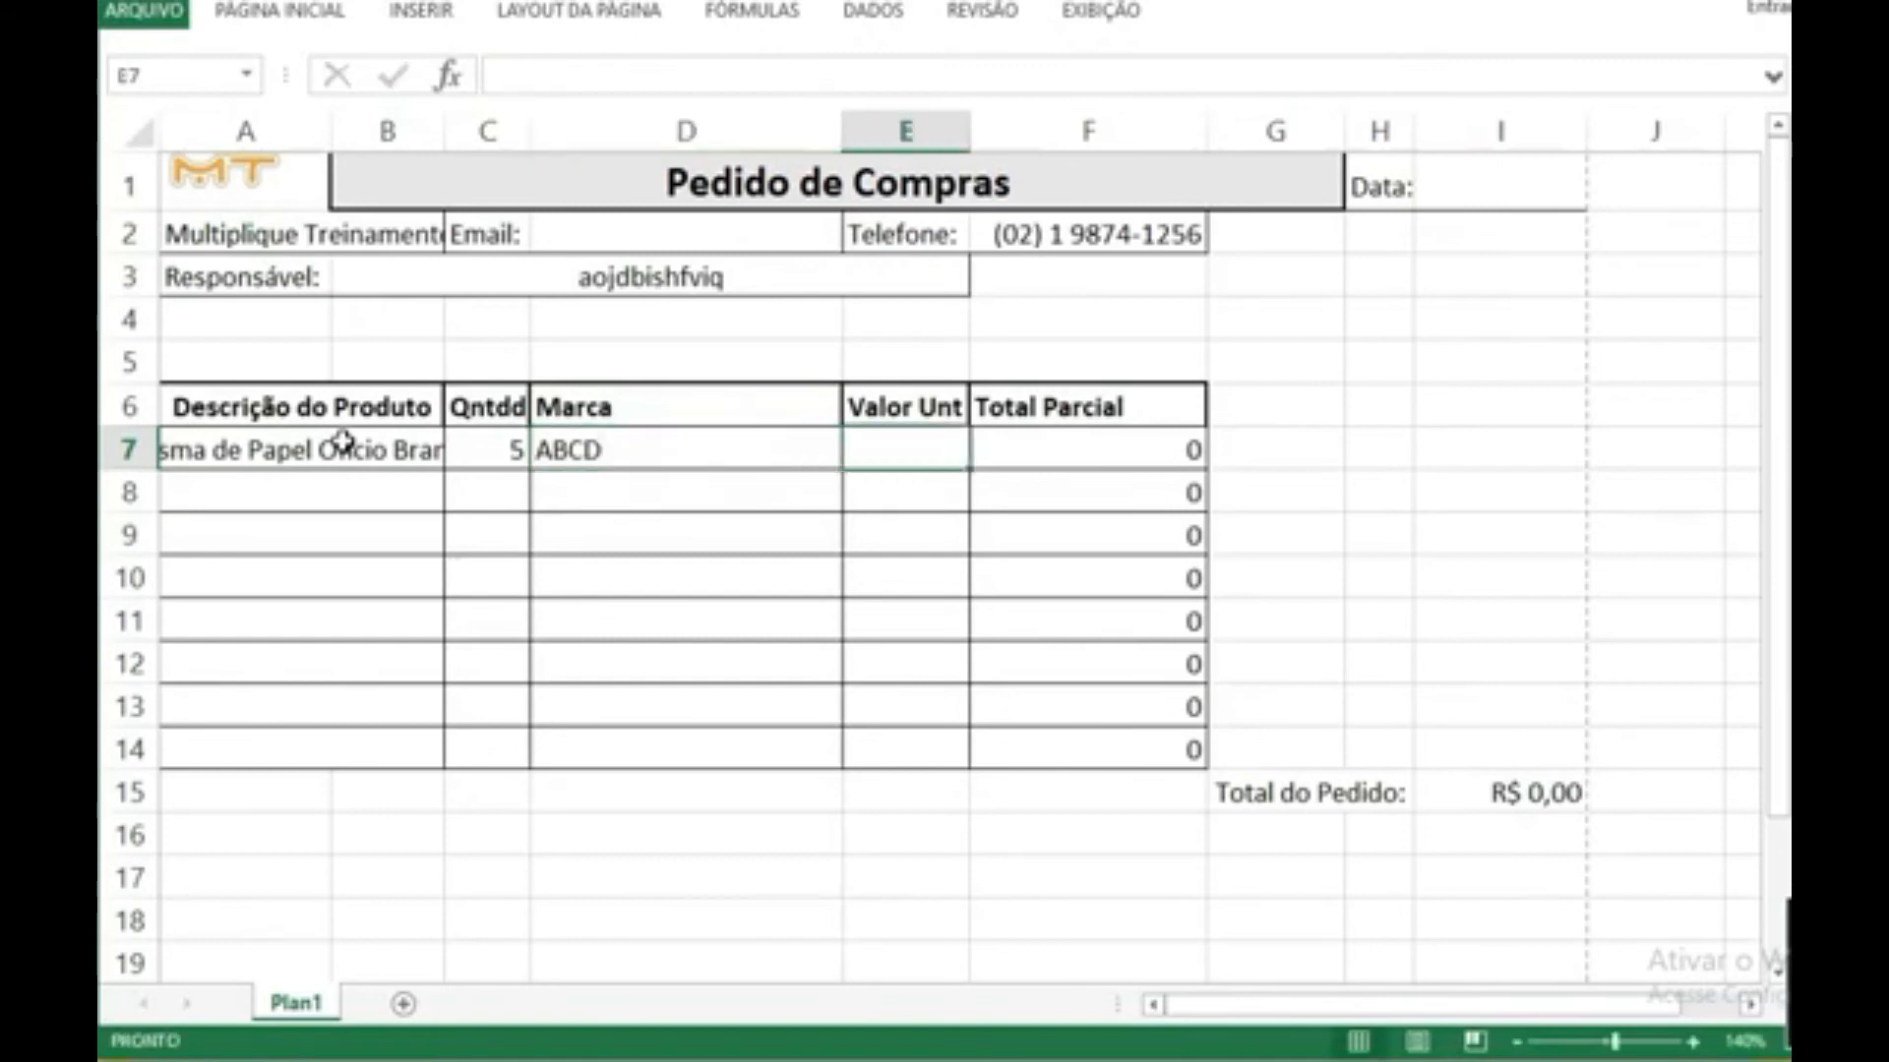
type("20")
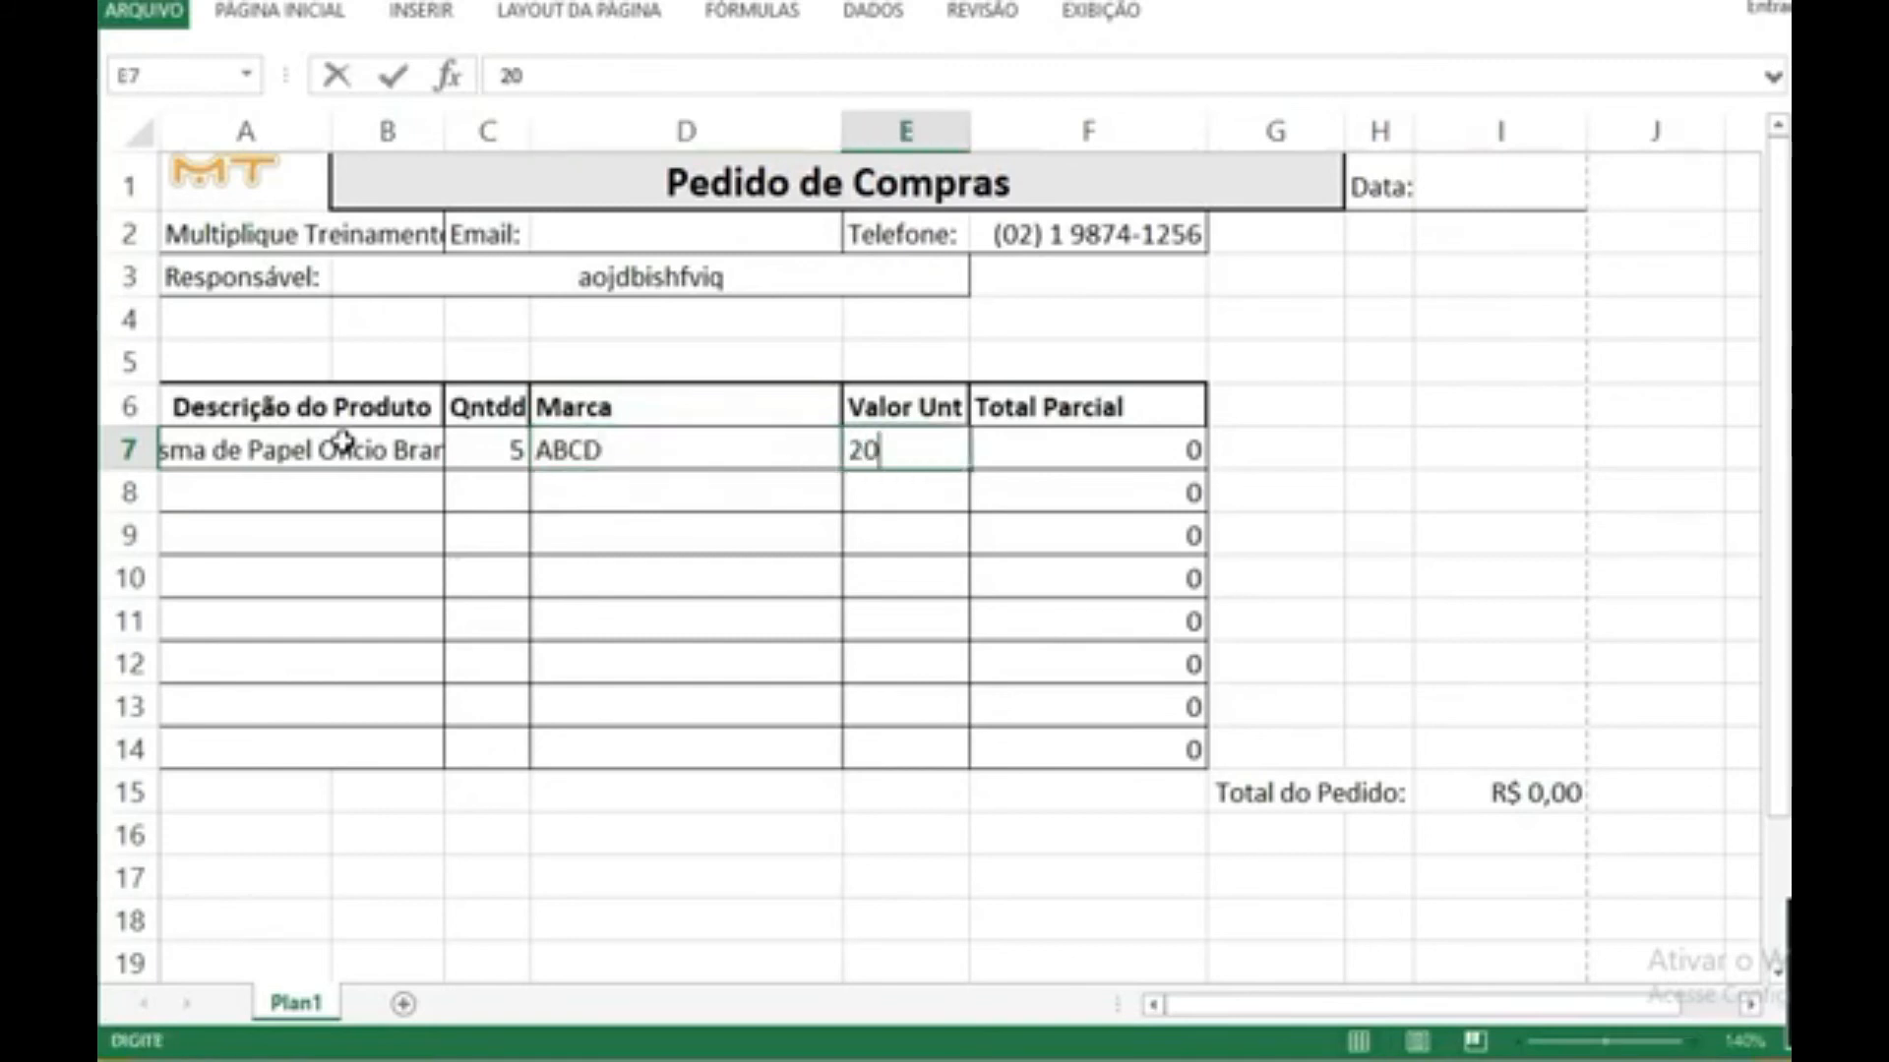
key("Return")
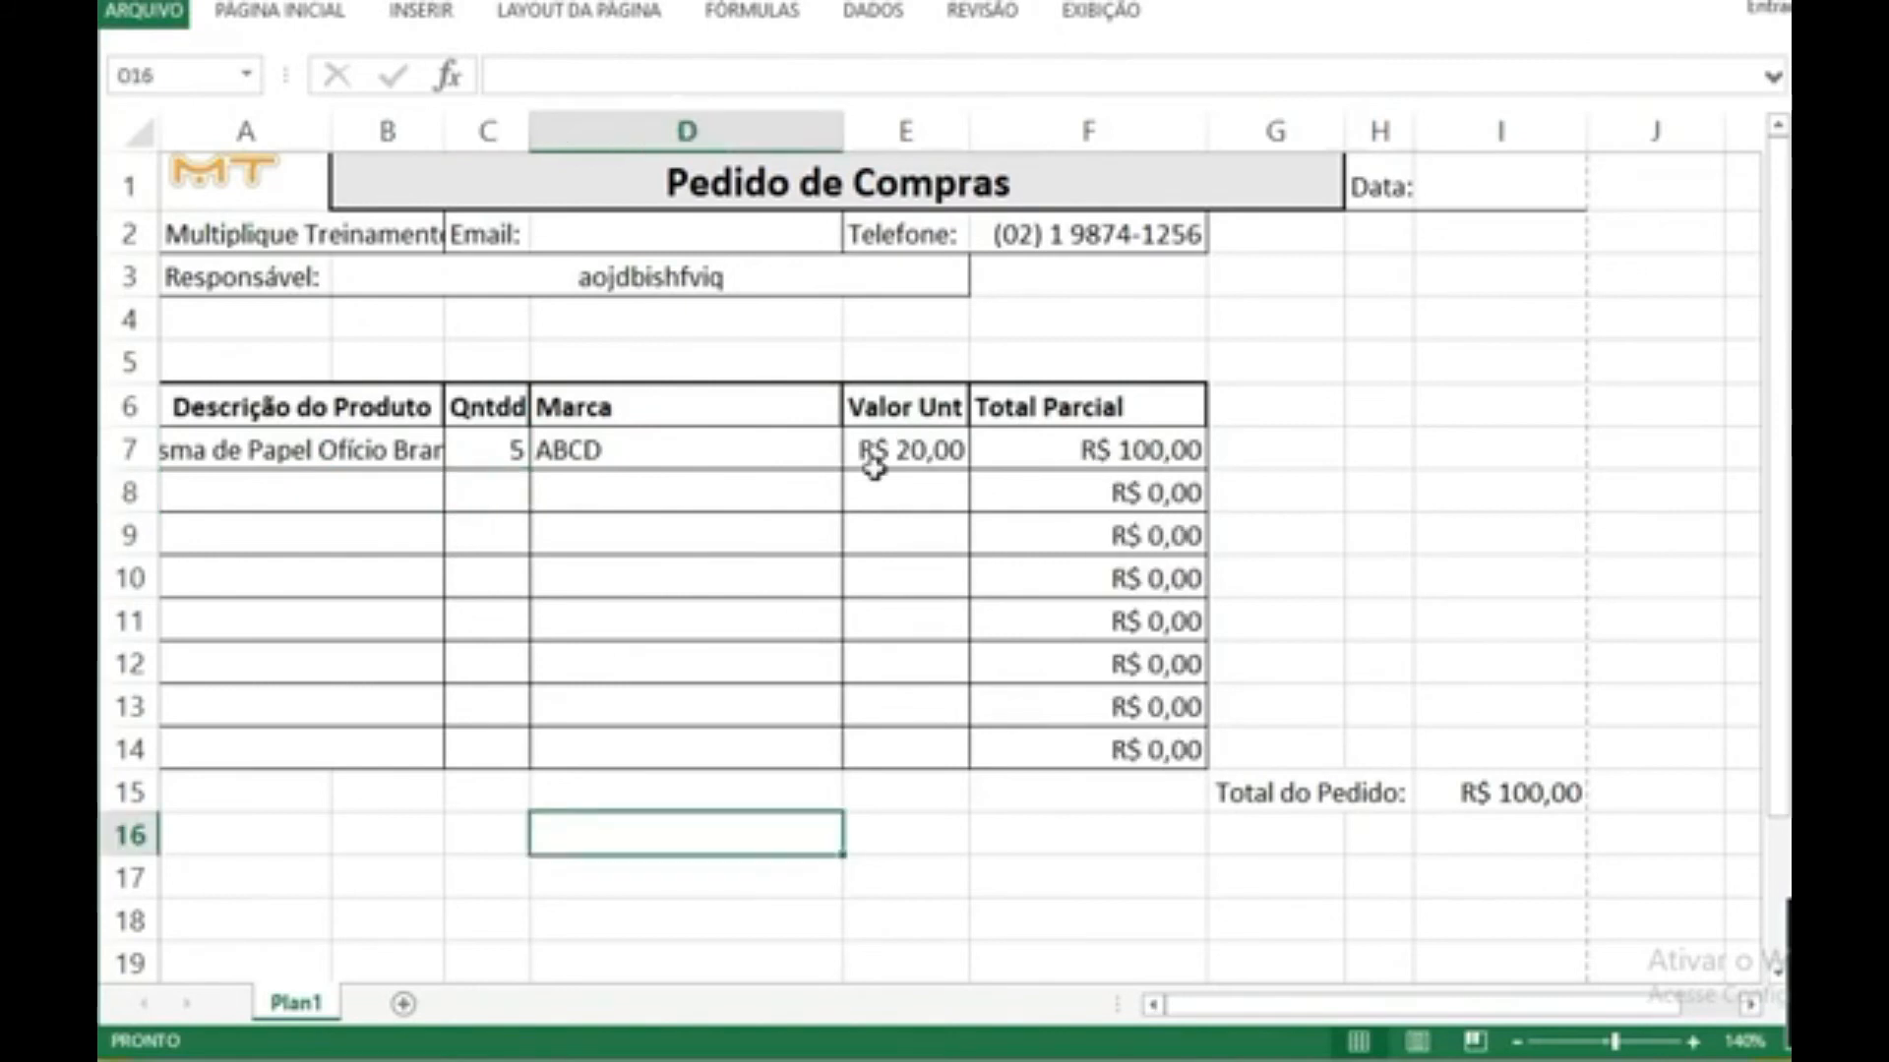
Step: Set the font size of A7 to 9 and widen column B until the full product description fits
left_click(415, 453)
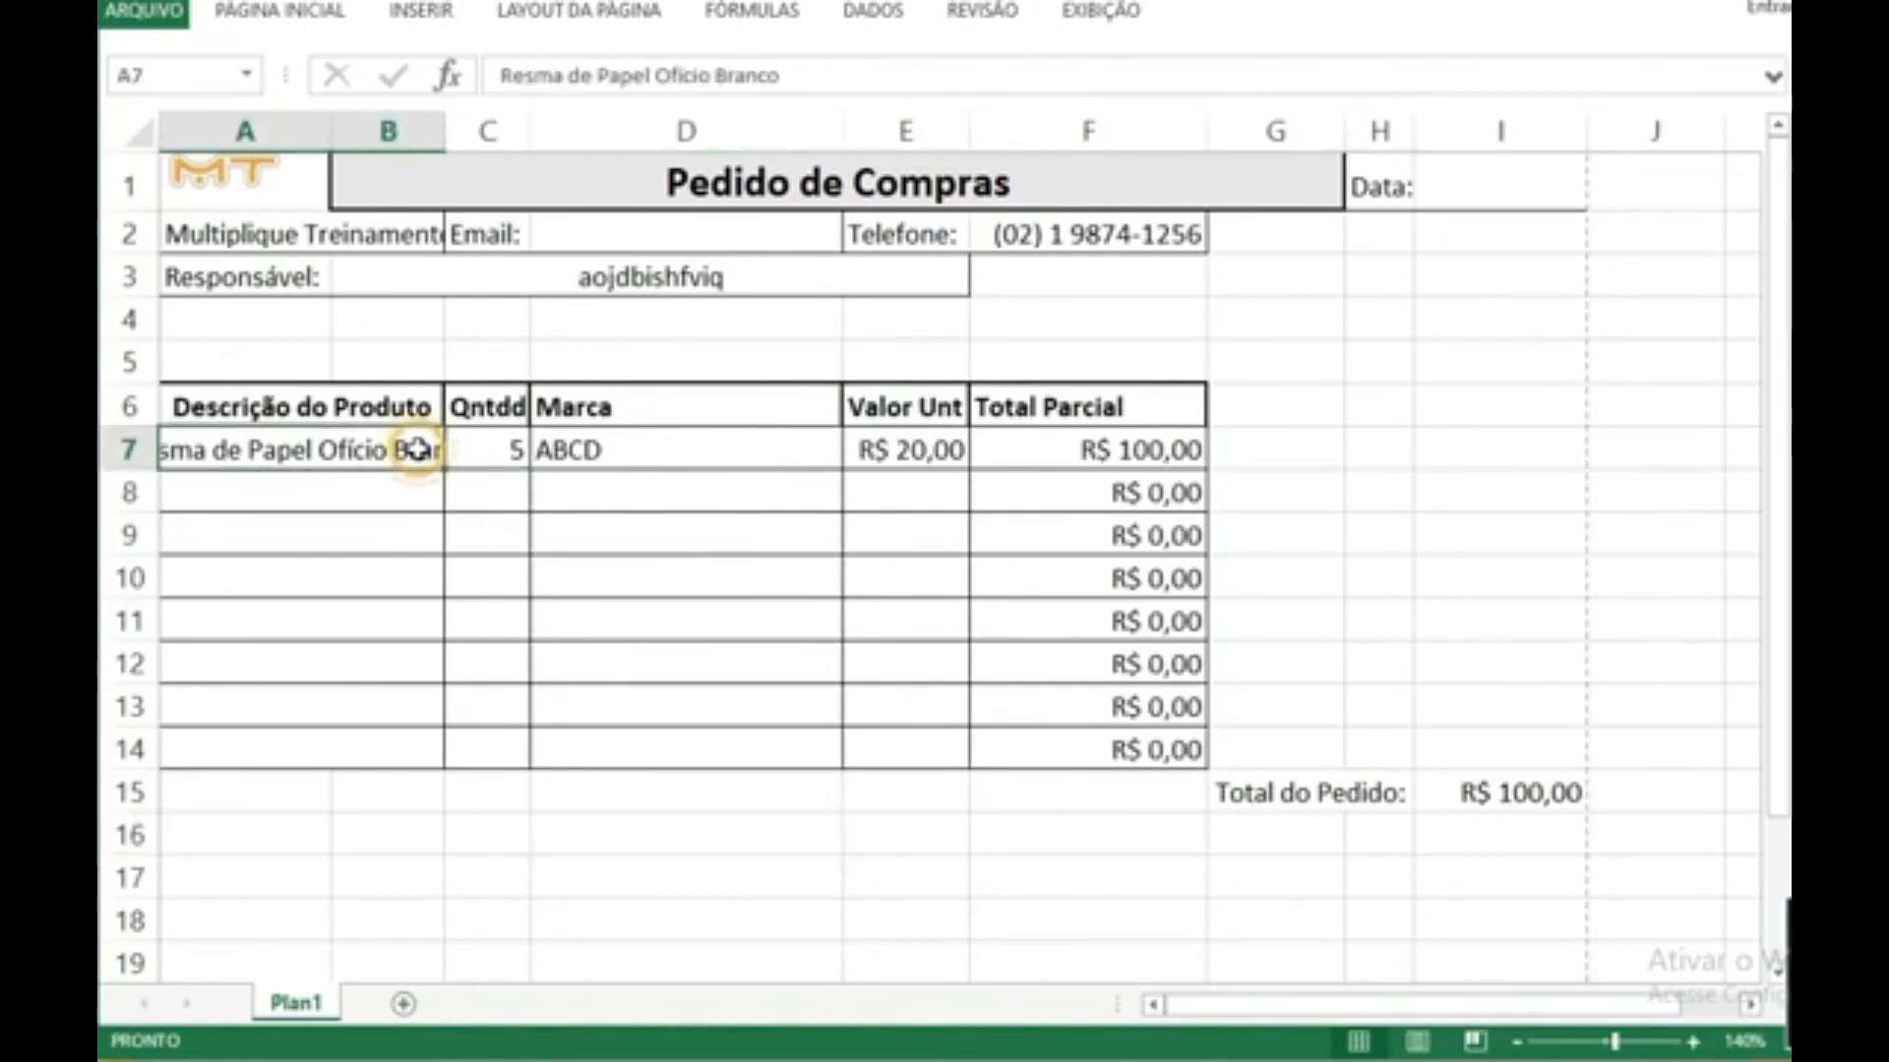
right_click(421, 455)
left_click(541, 355)
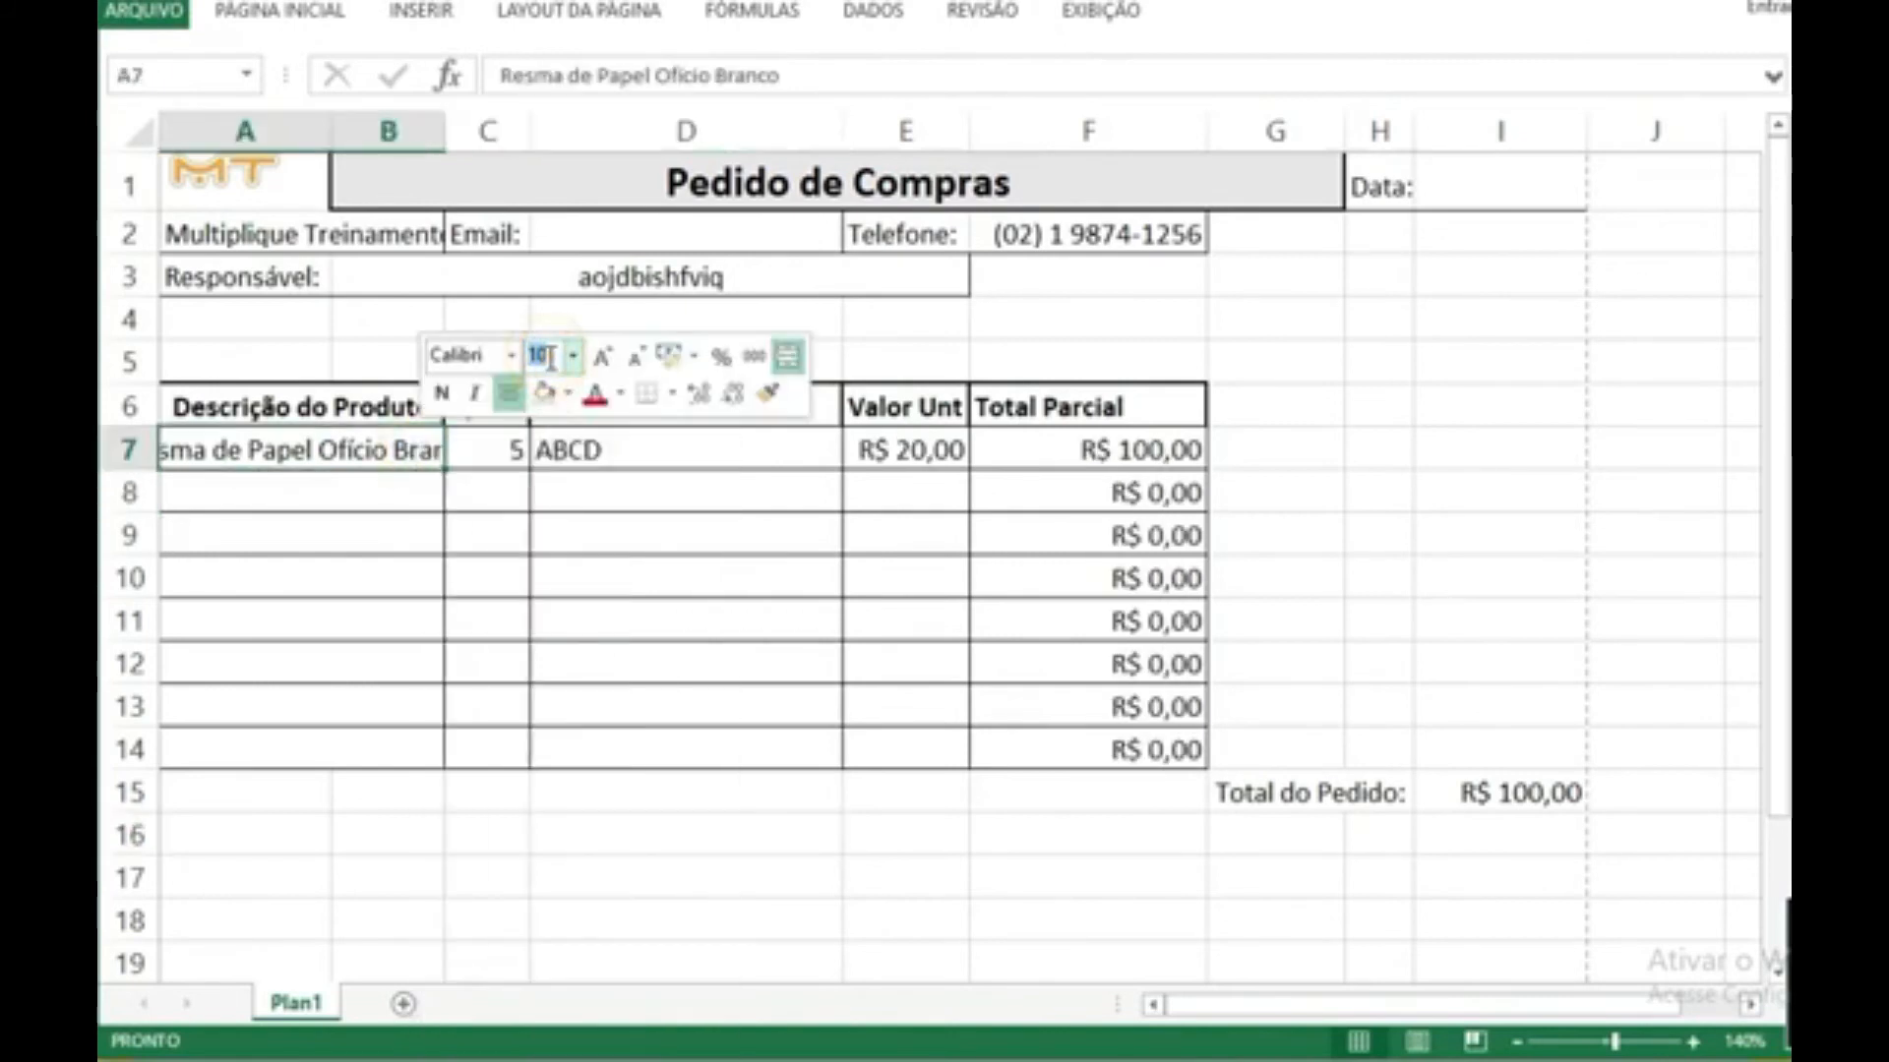
type("9")
key("Return")
left_click(356, 643)
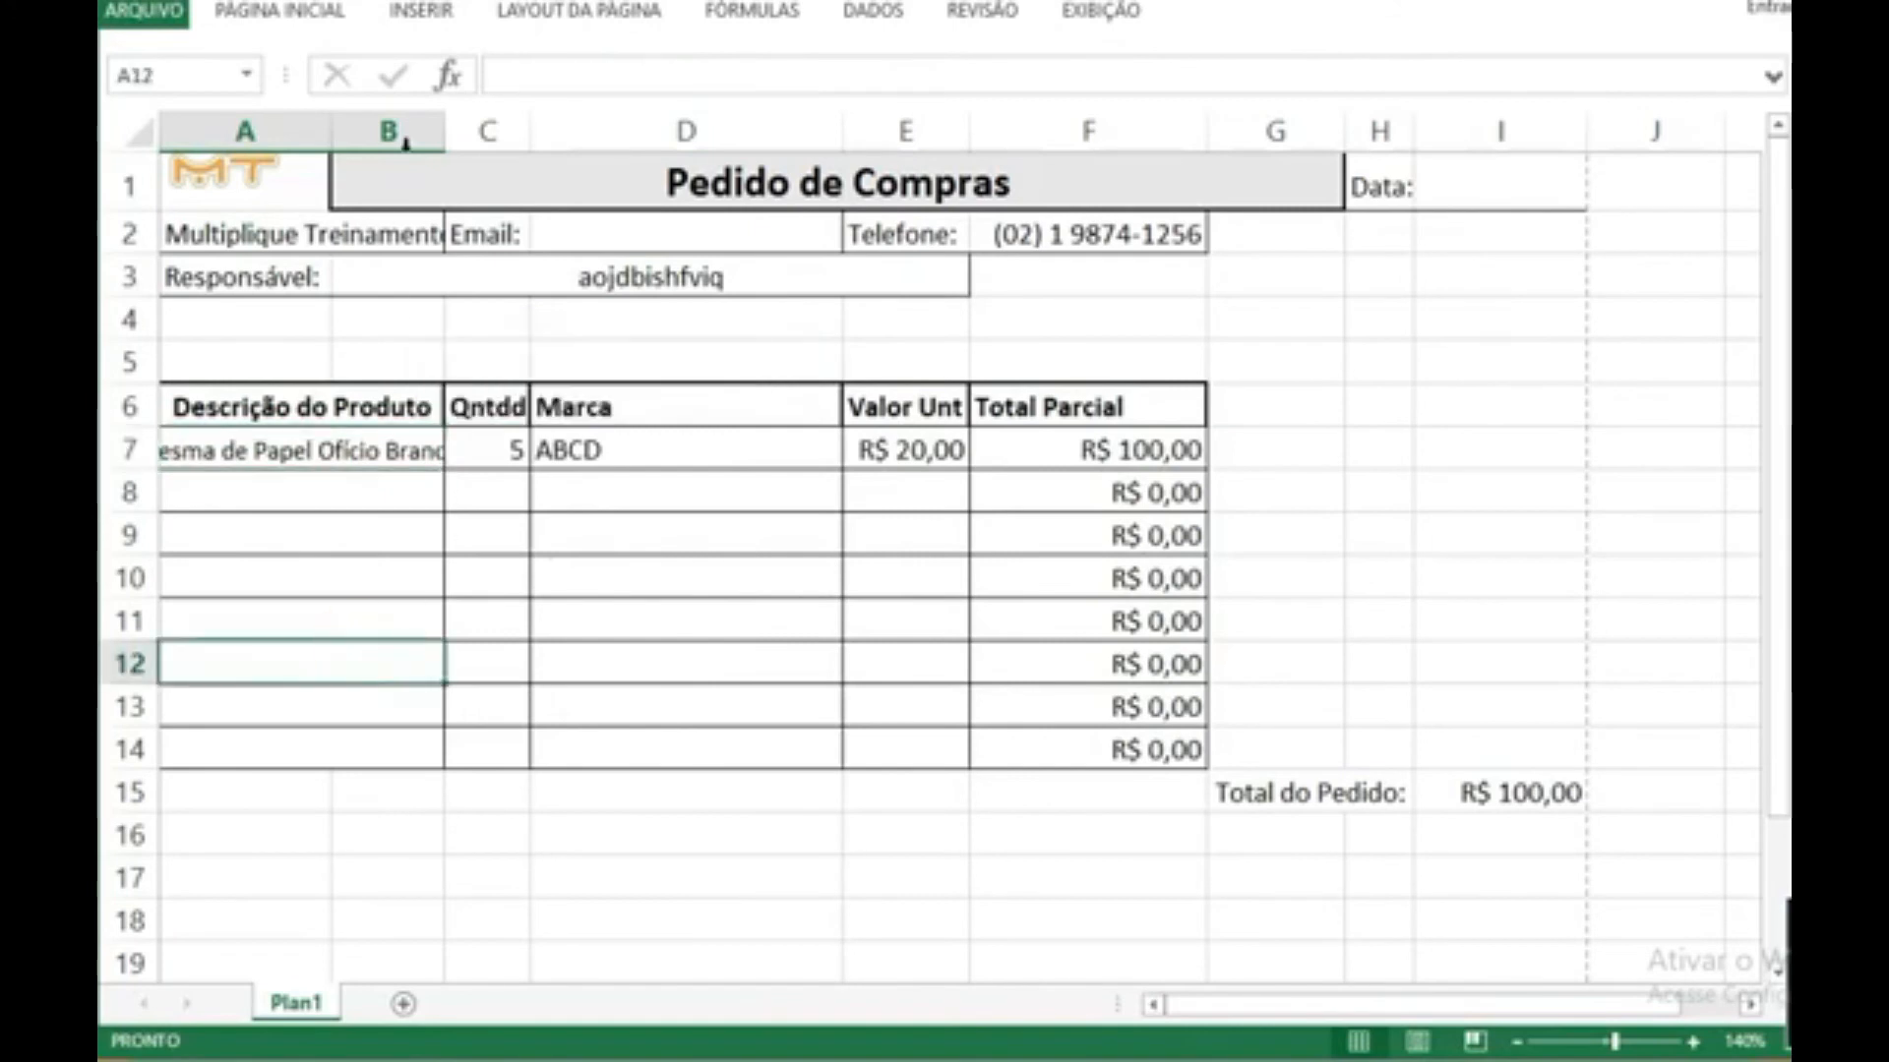
left_click_drag(447, 131, 483, 139)
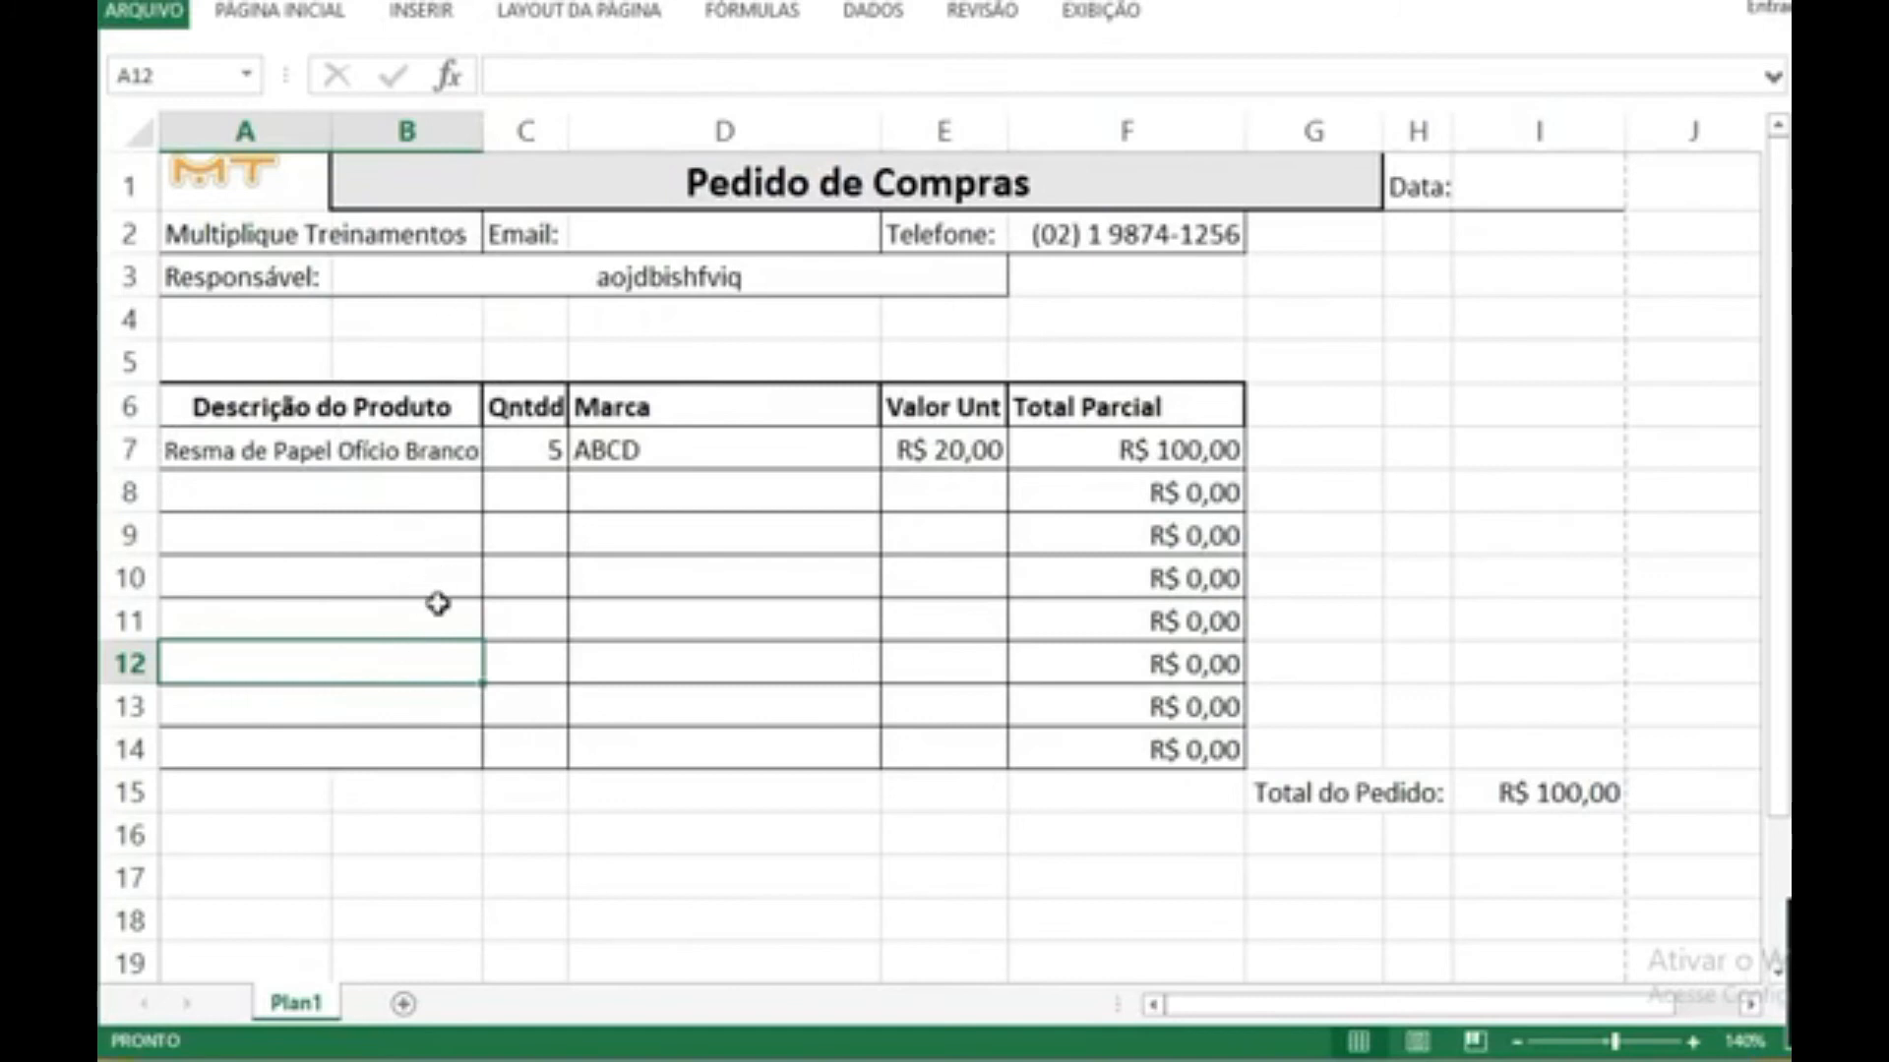
Step: Enter the second product, Caixa de Caneta 0,7, in A8 with quantity 1 in C8
left_click(373, 492)
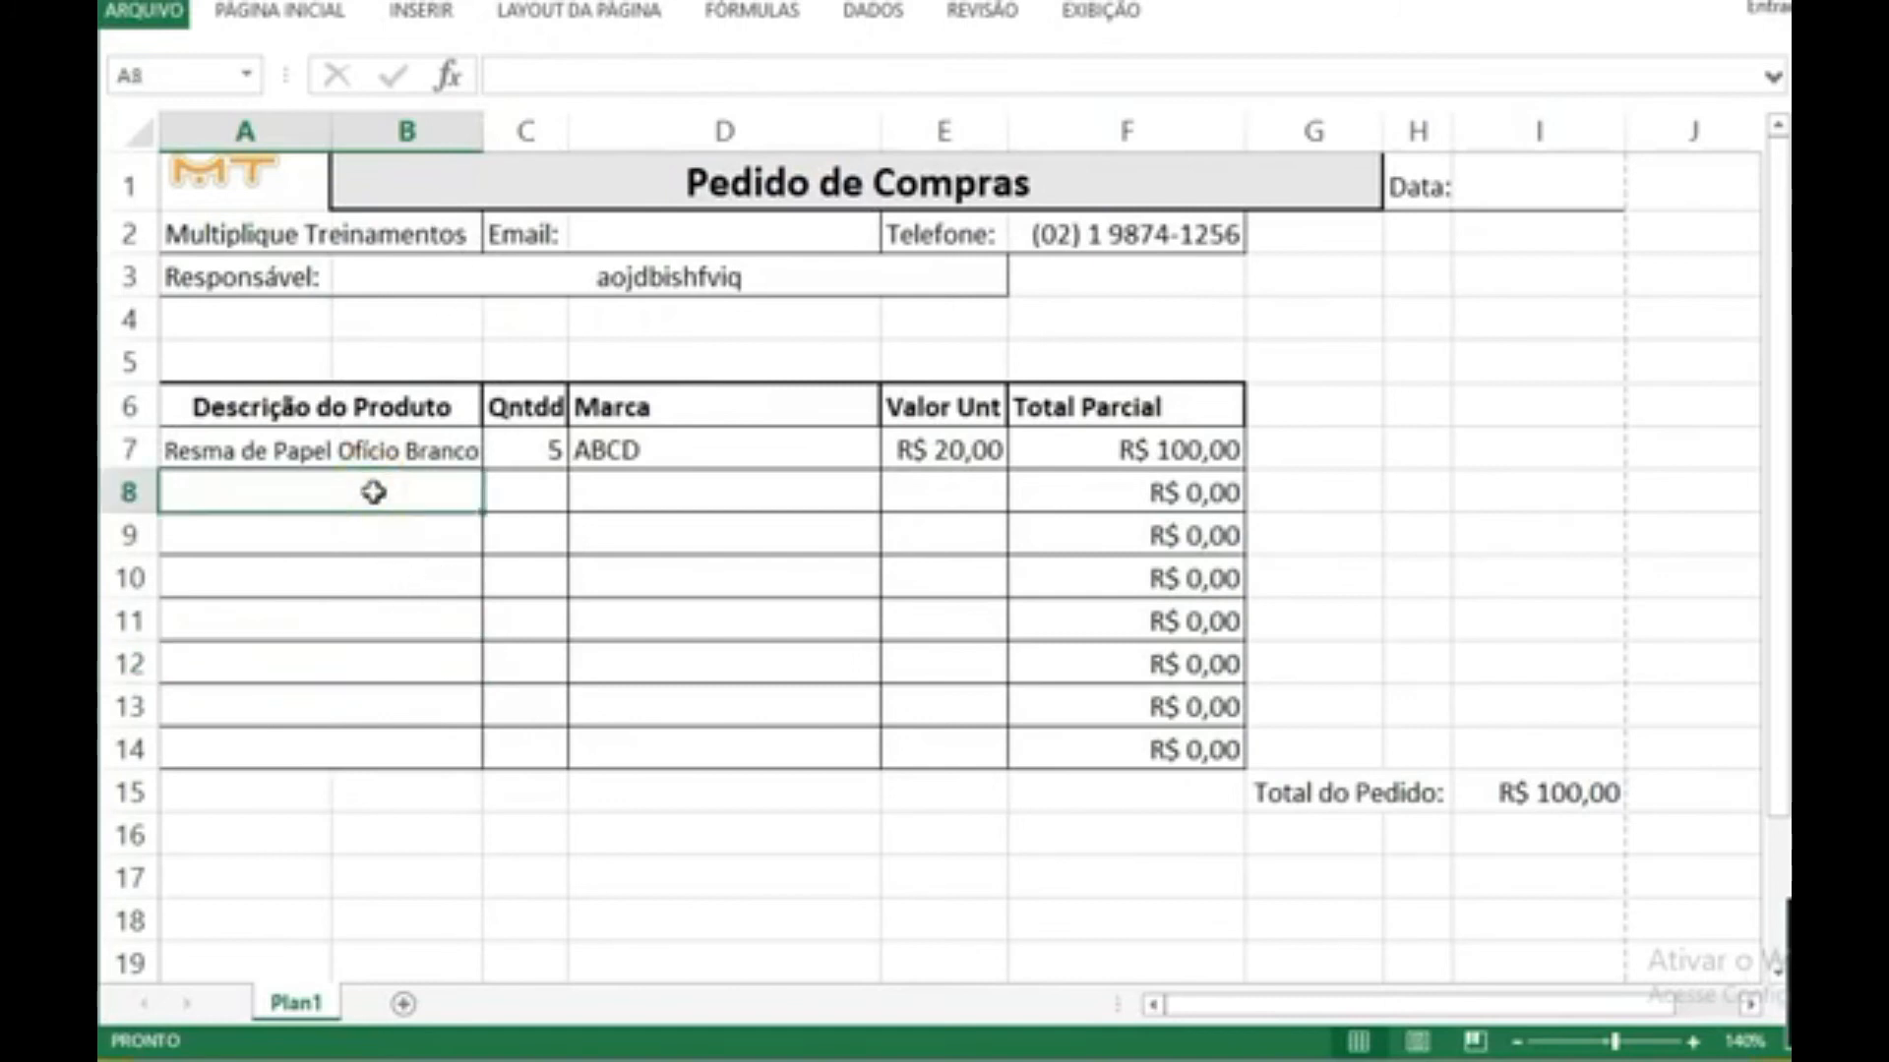
type("Cabe")
key("BackSpace")
key("BackSpace")
key("BackSpace")
key("BackSpace")
type("Caixa de Canertw")
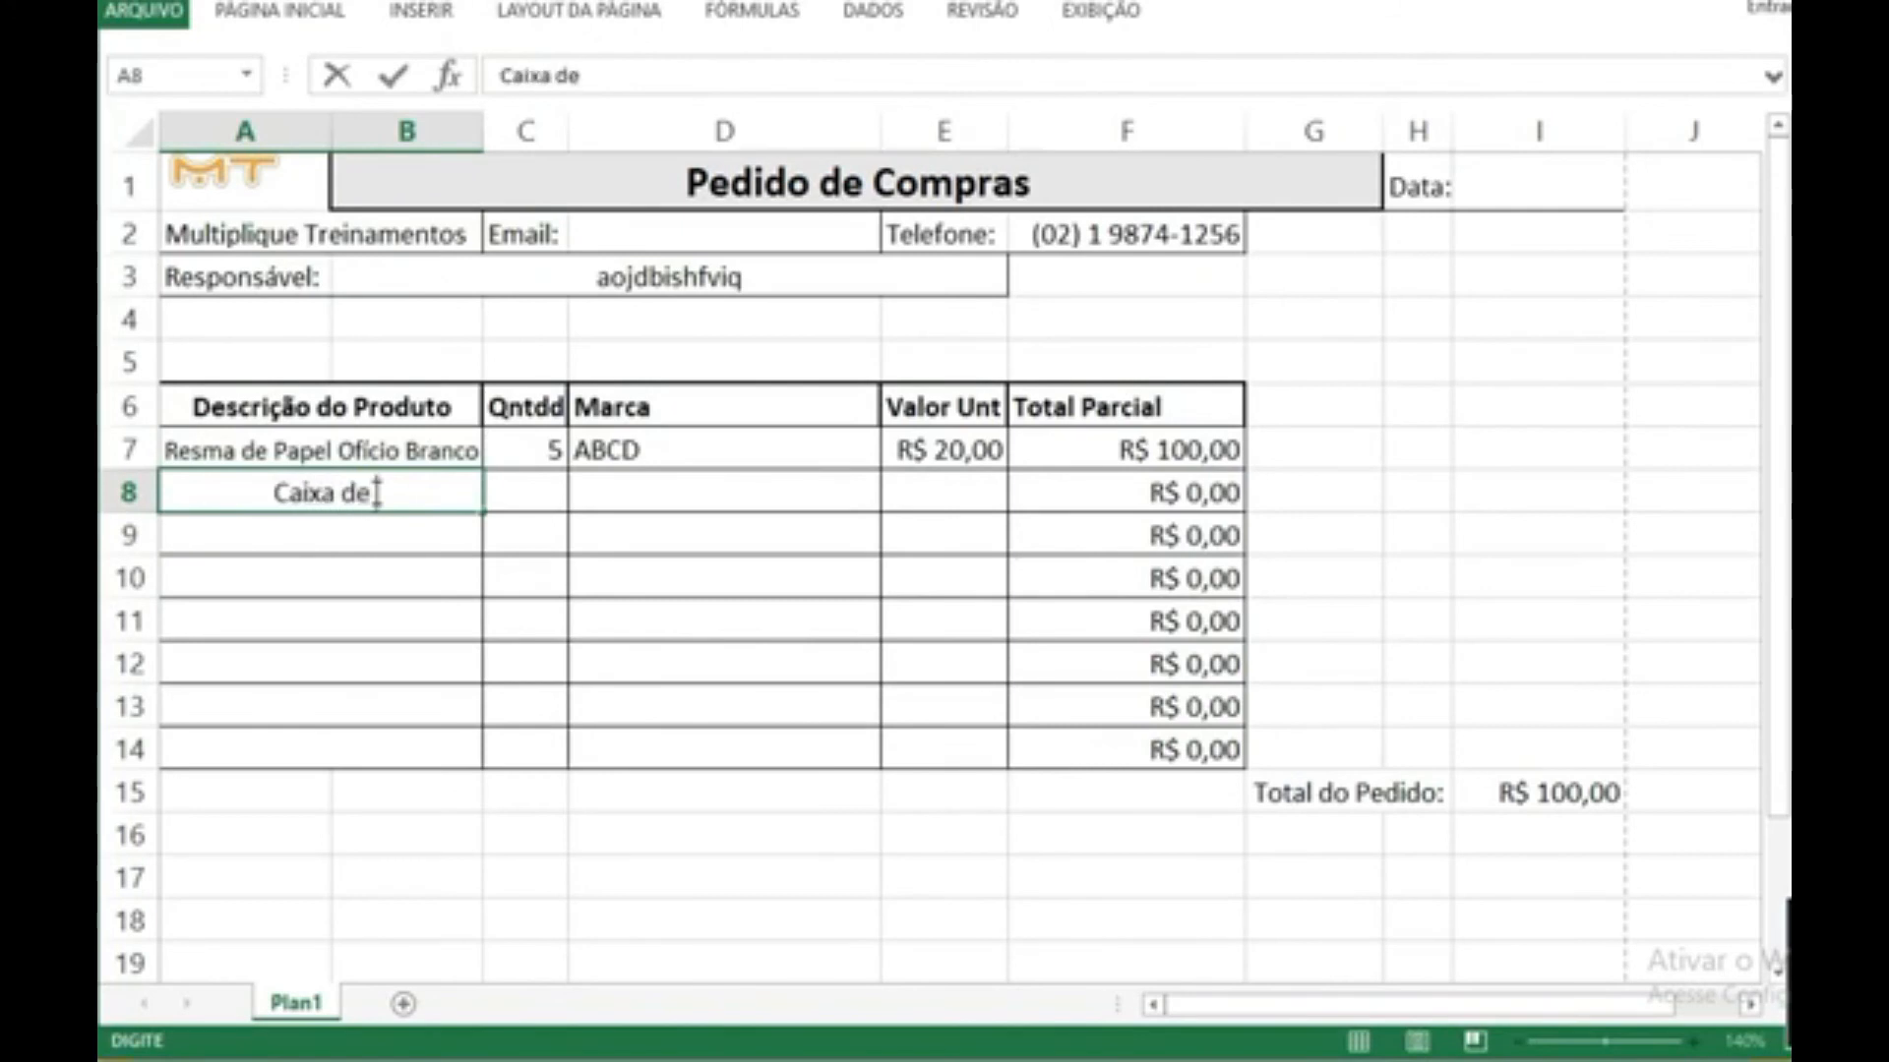
key("BackSpace")
key("BackSpace")
key("BackSpace")
type("ta 0,7")
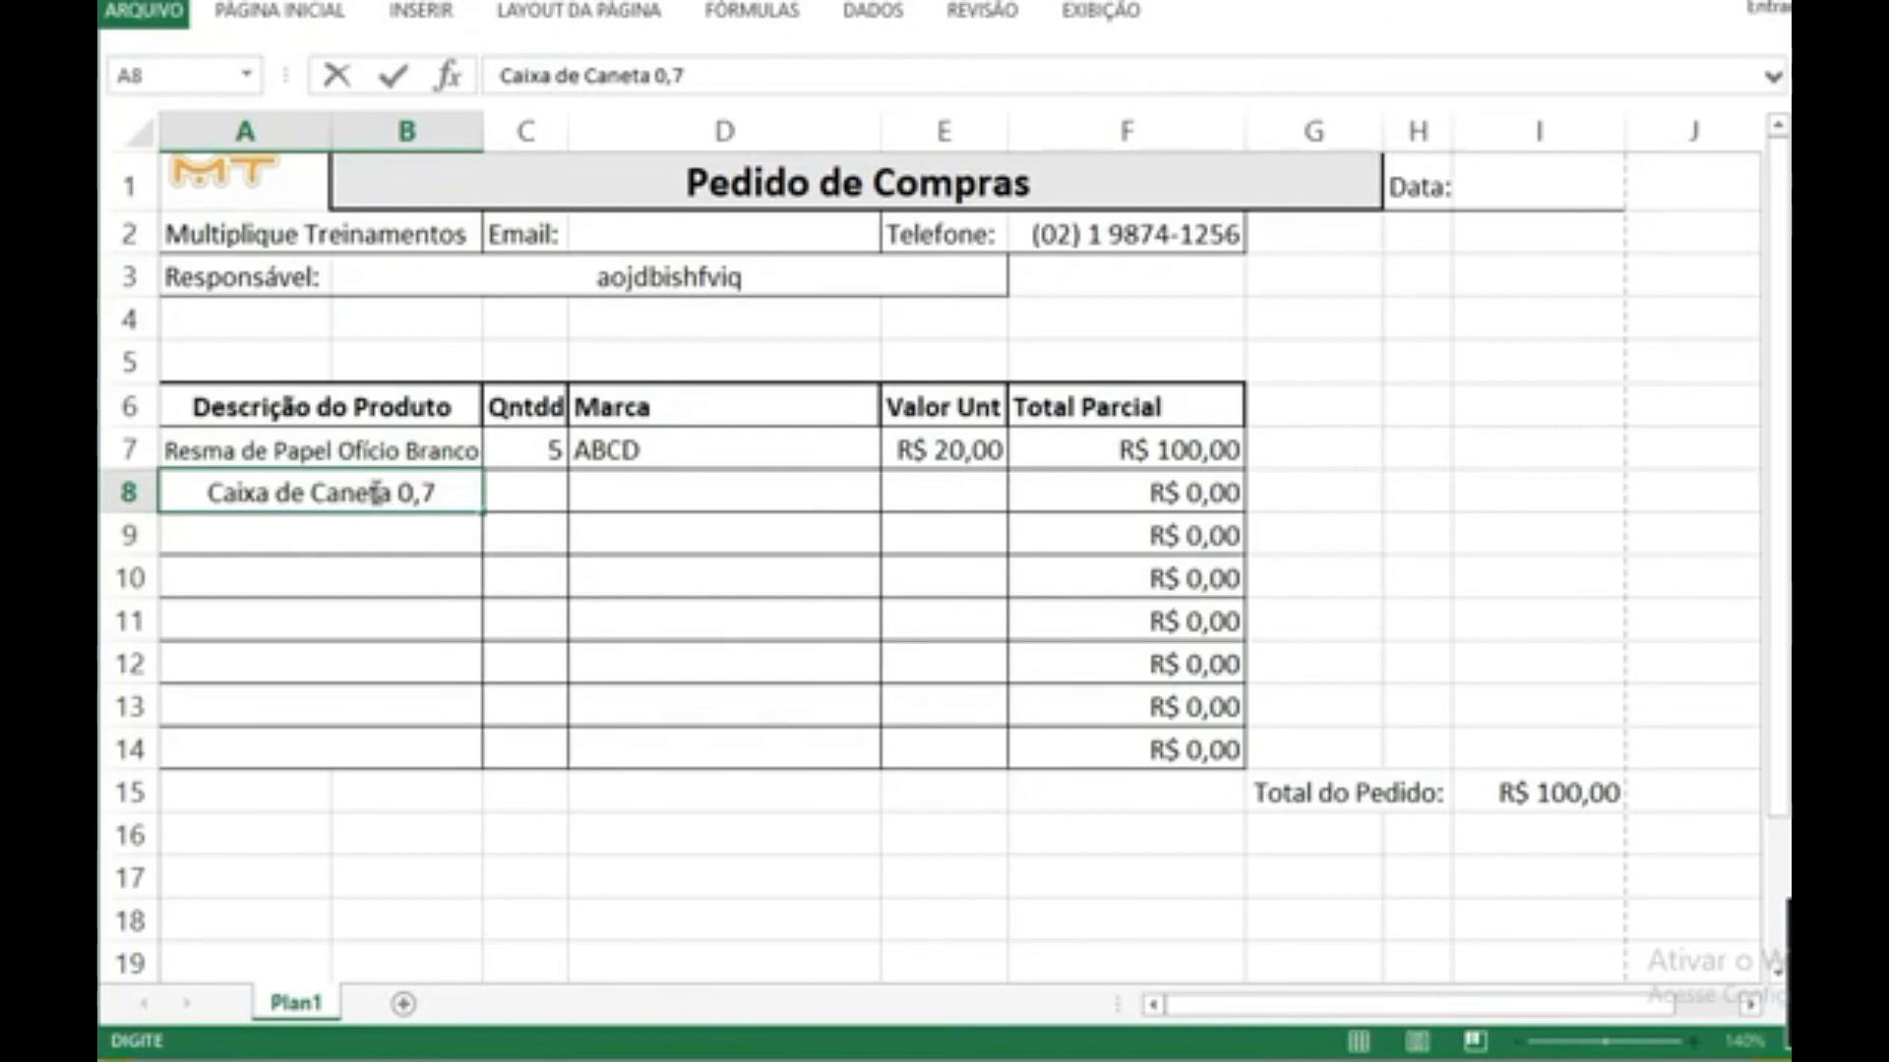
key("Tab")
type("1")
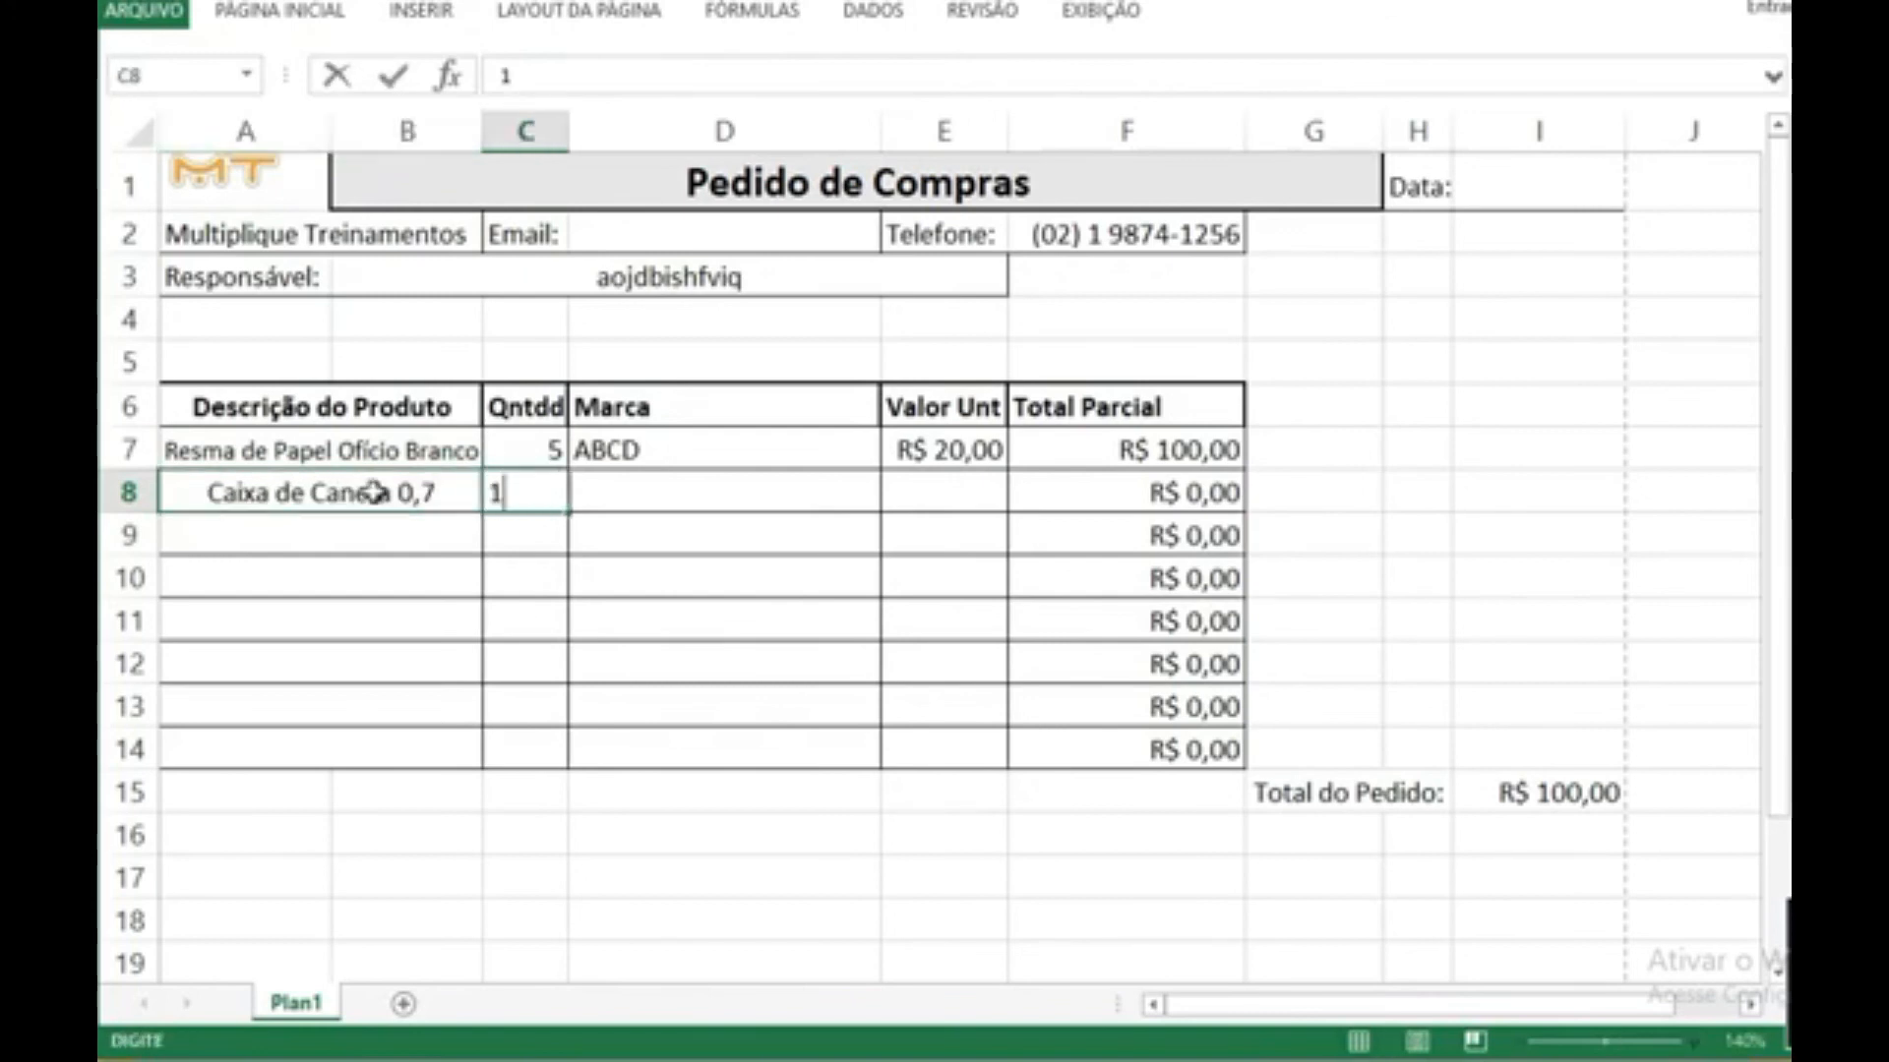
Step: Append the colour Azul to the product description in A8
left_click(374, 492)
key("F2")
type("Azul")
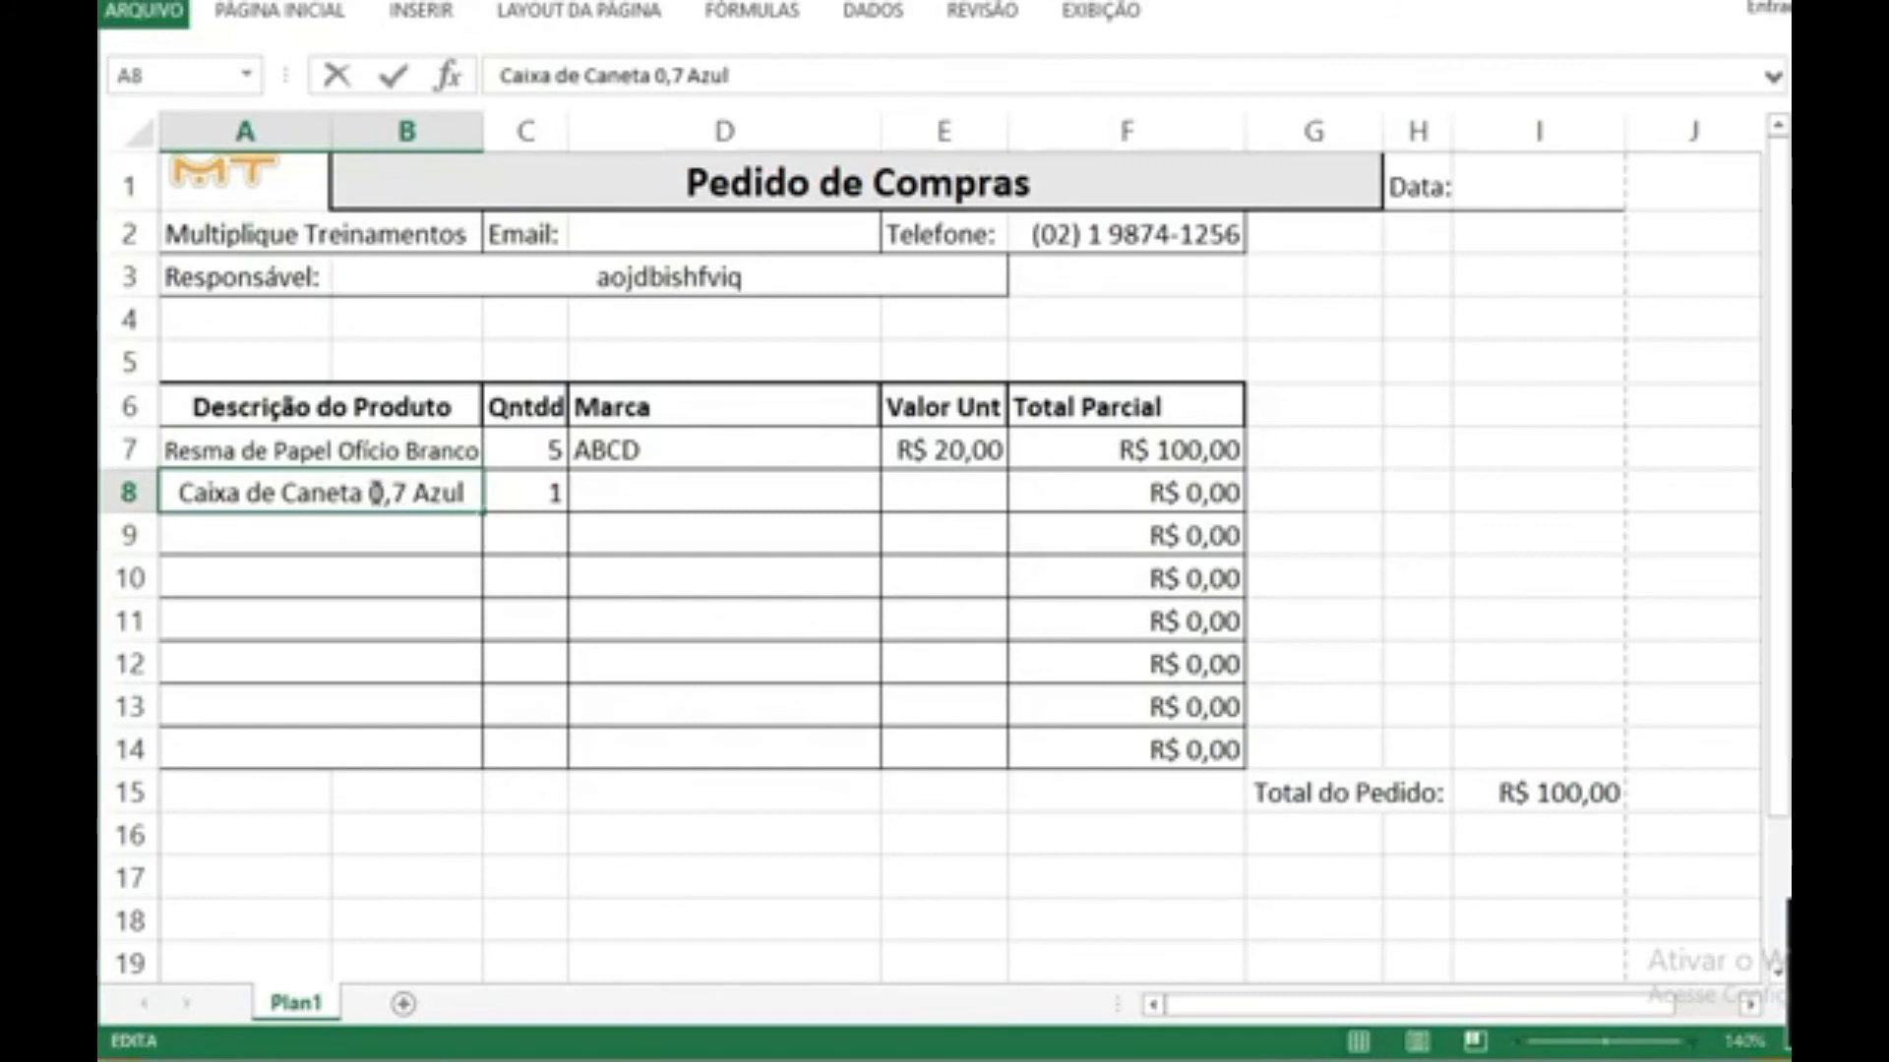
key("Tab")
Step: Enter the brand XYZ in D8 and the unit value 10 in E8
key("Tab")
type("Z")
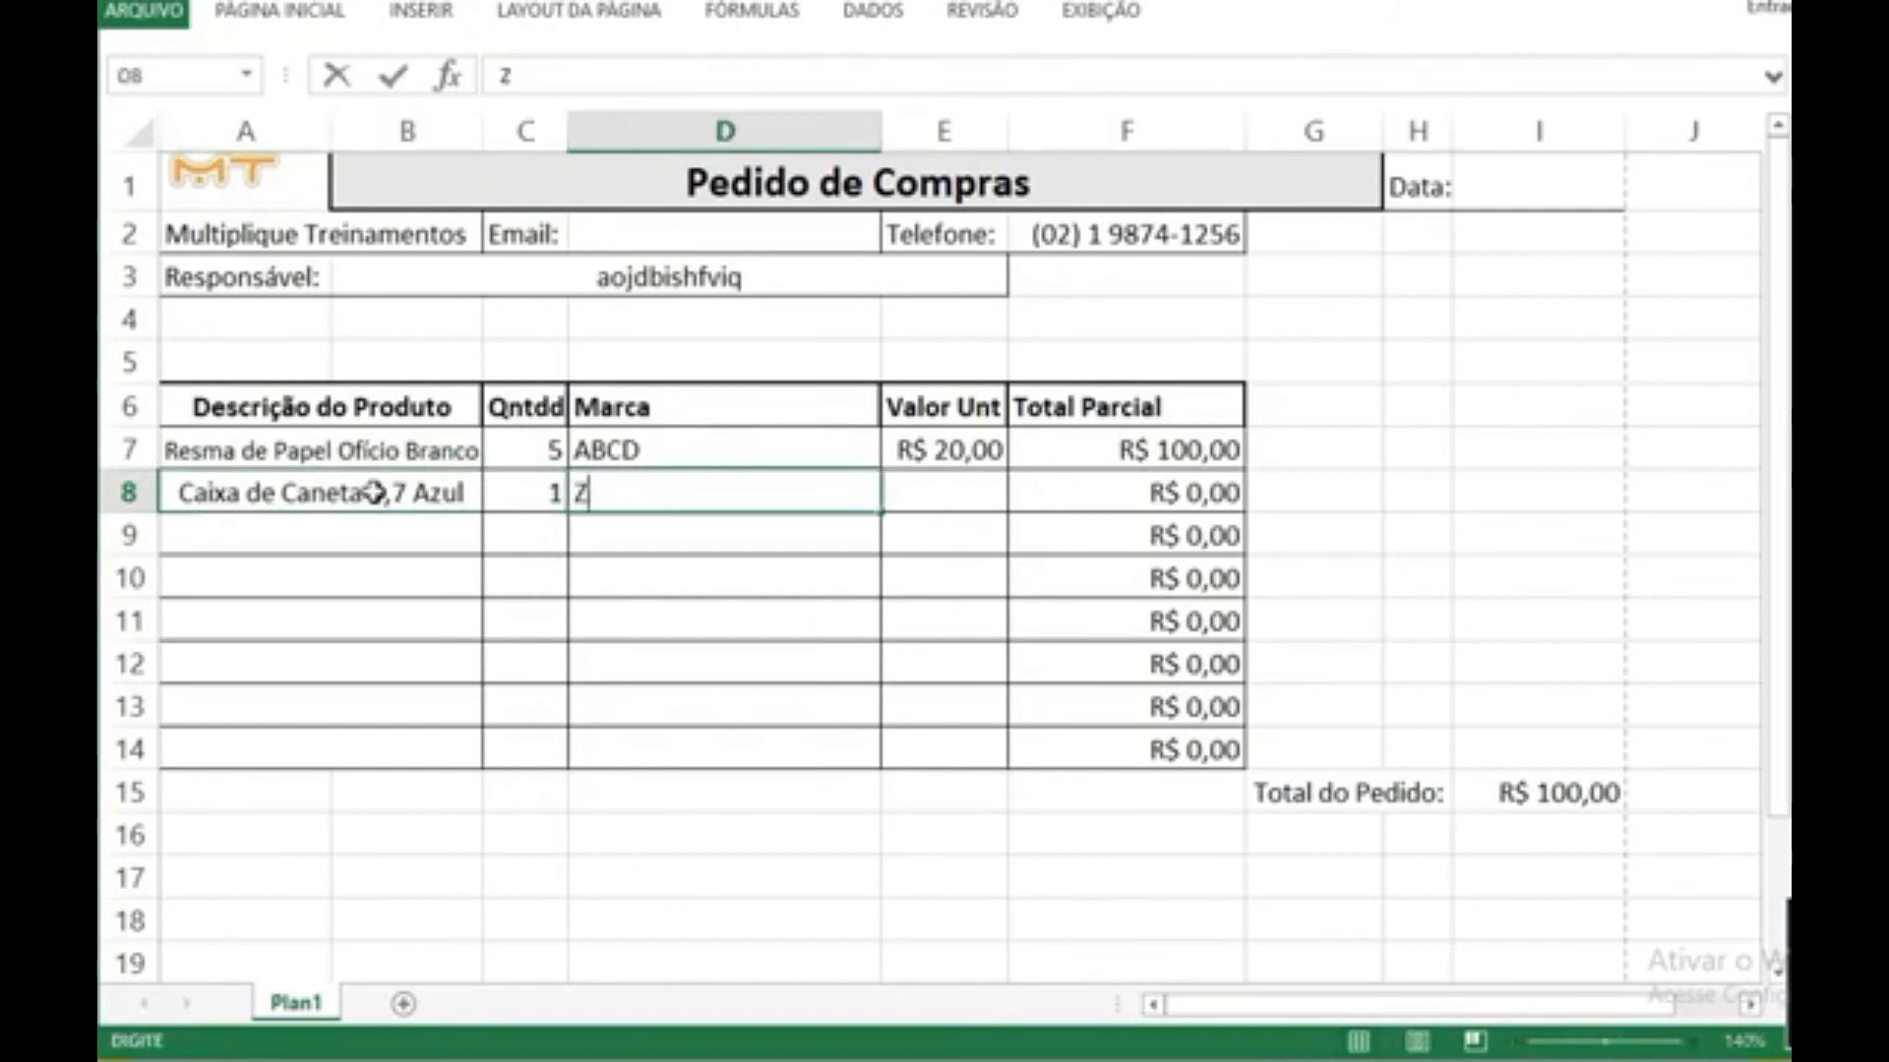
type("XYZ")
key("Tab")
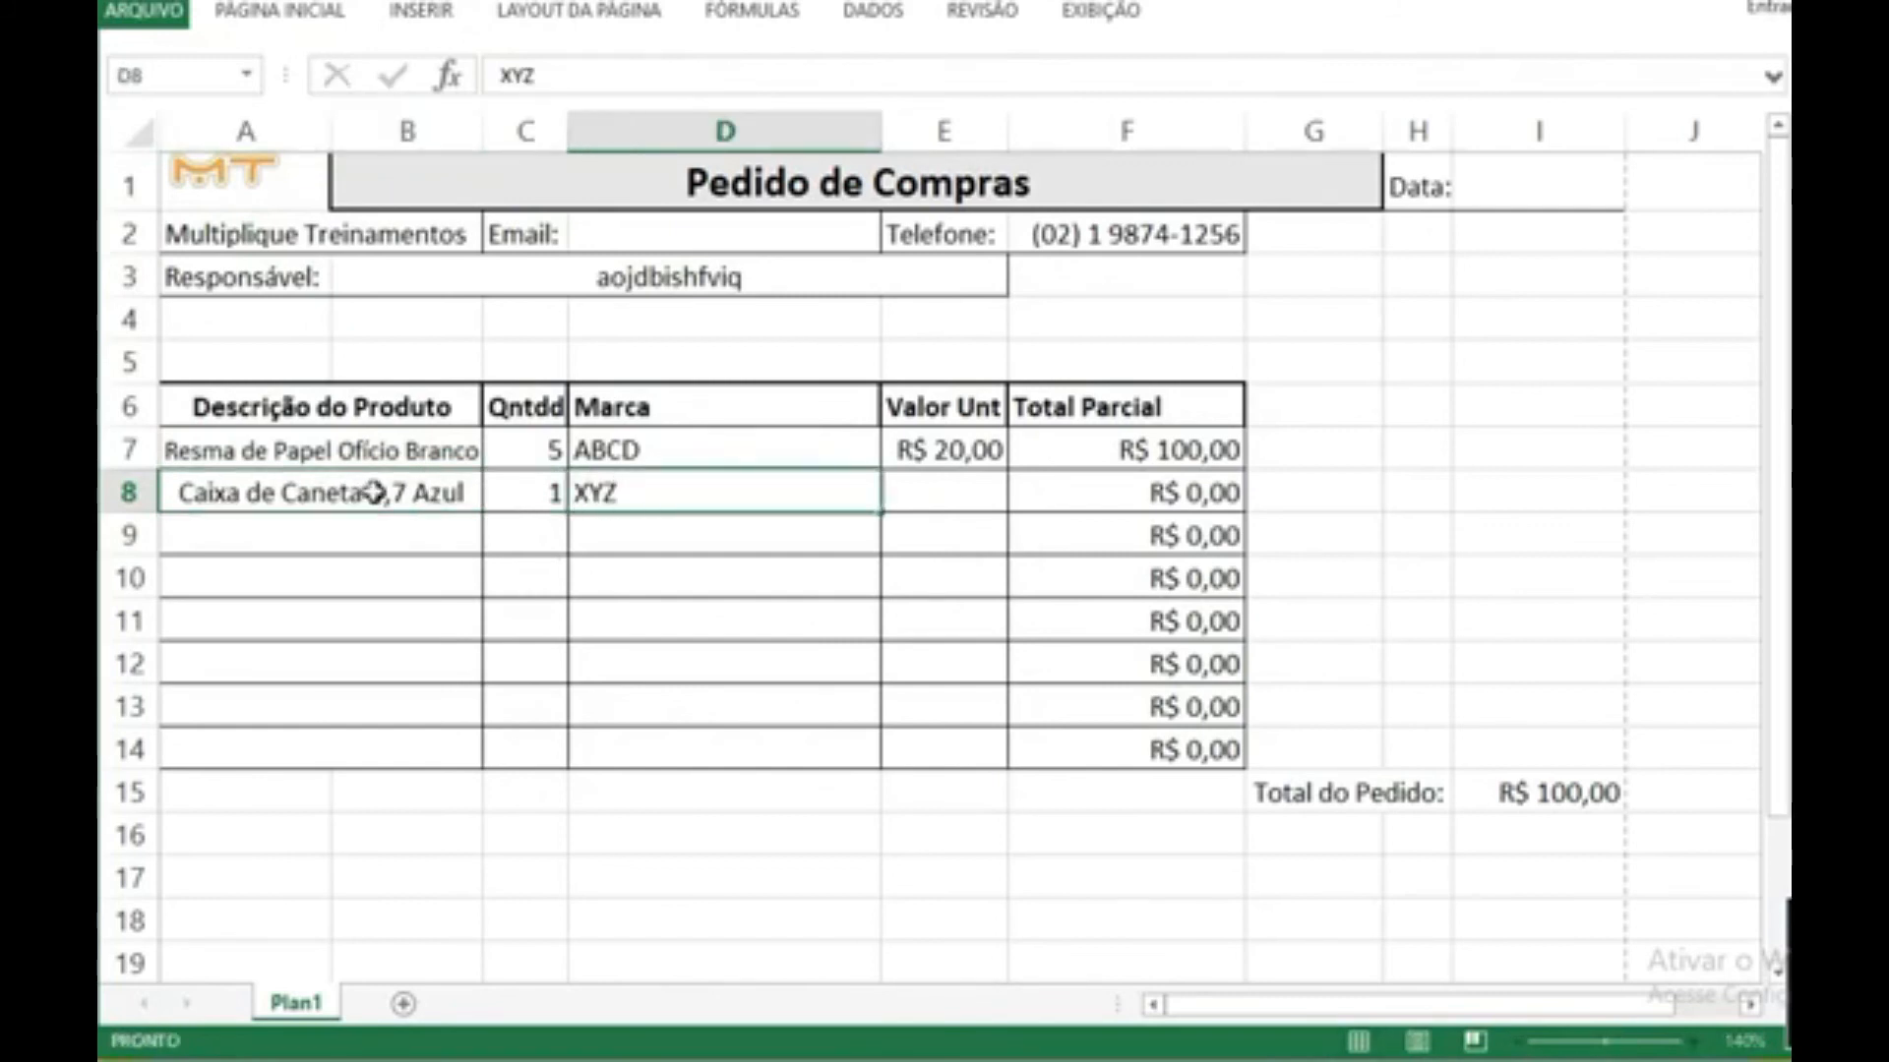
type("10")
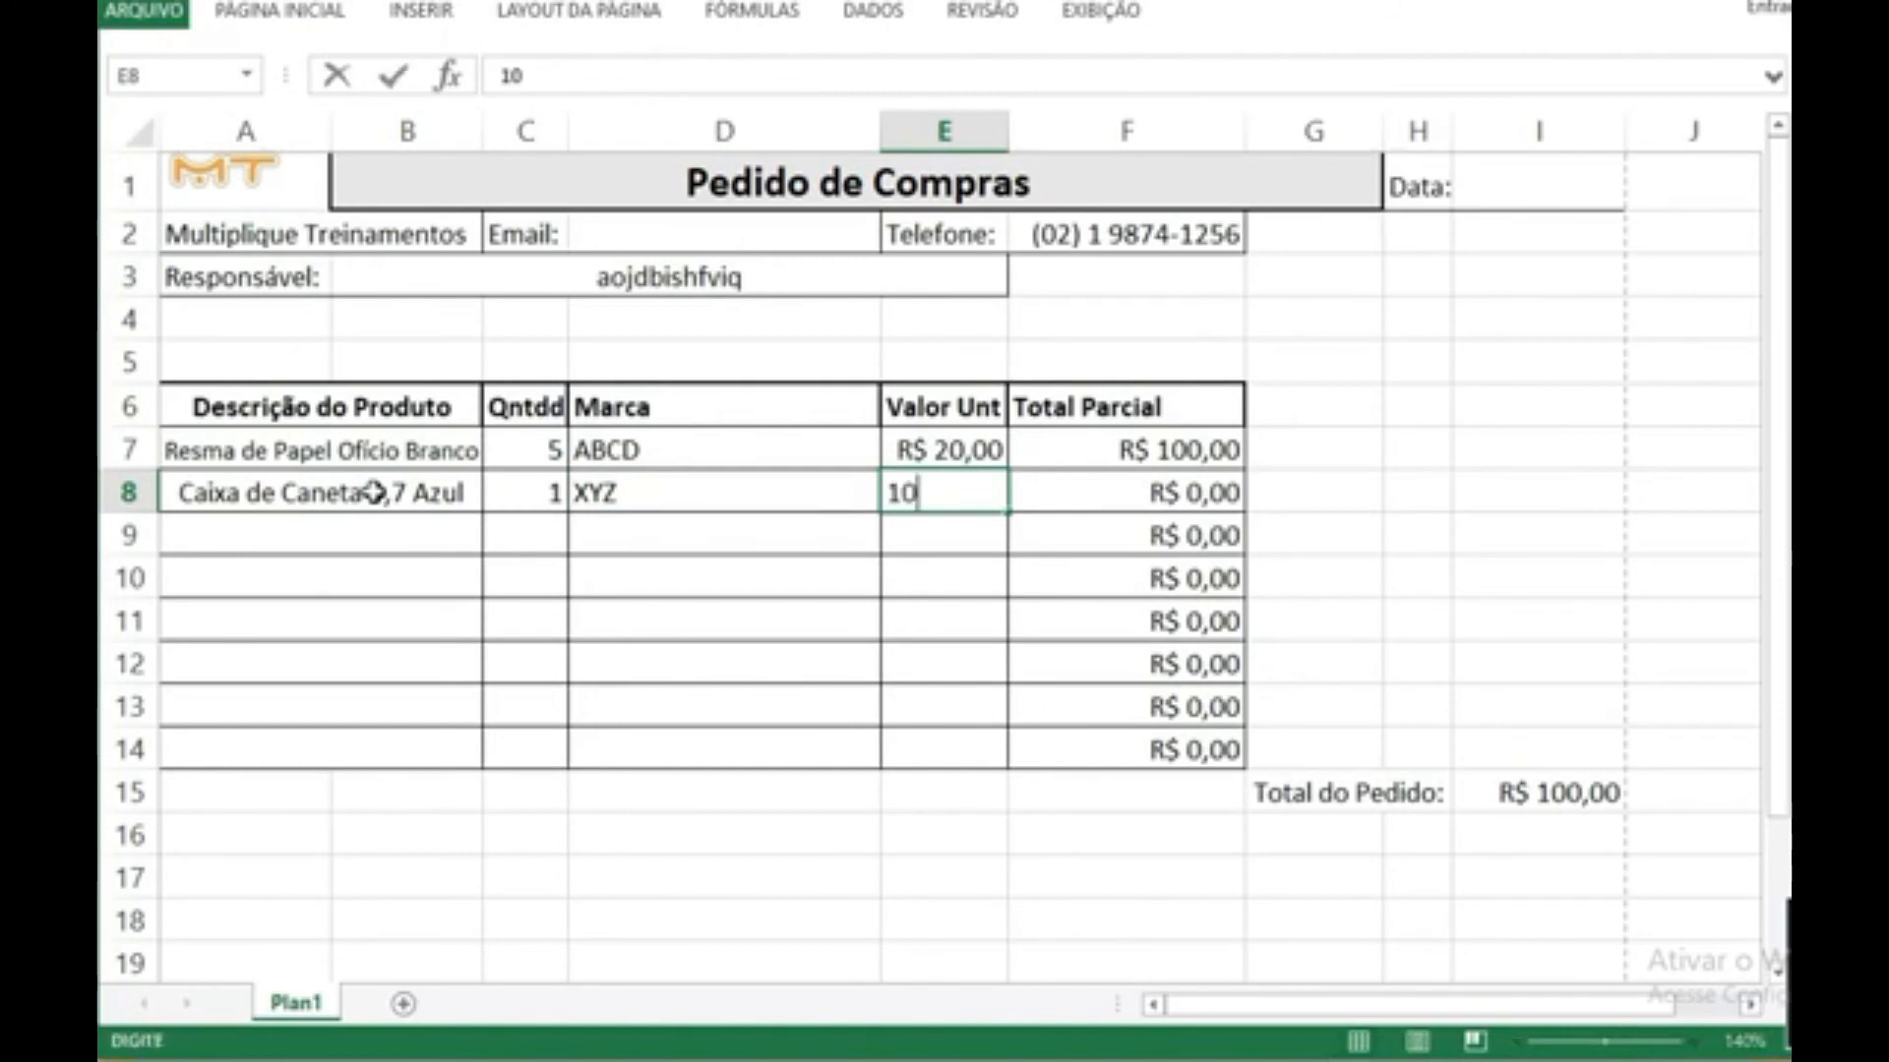
key("Return")
Step: Fill the description from A8 down to A9 and change its colour word to Preta
left_click(373, 492)
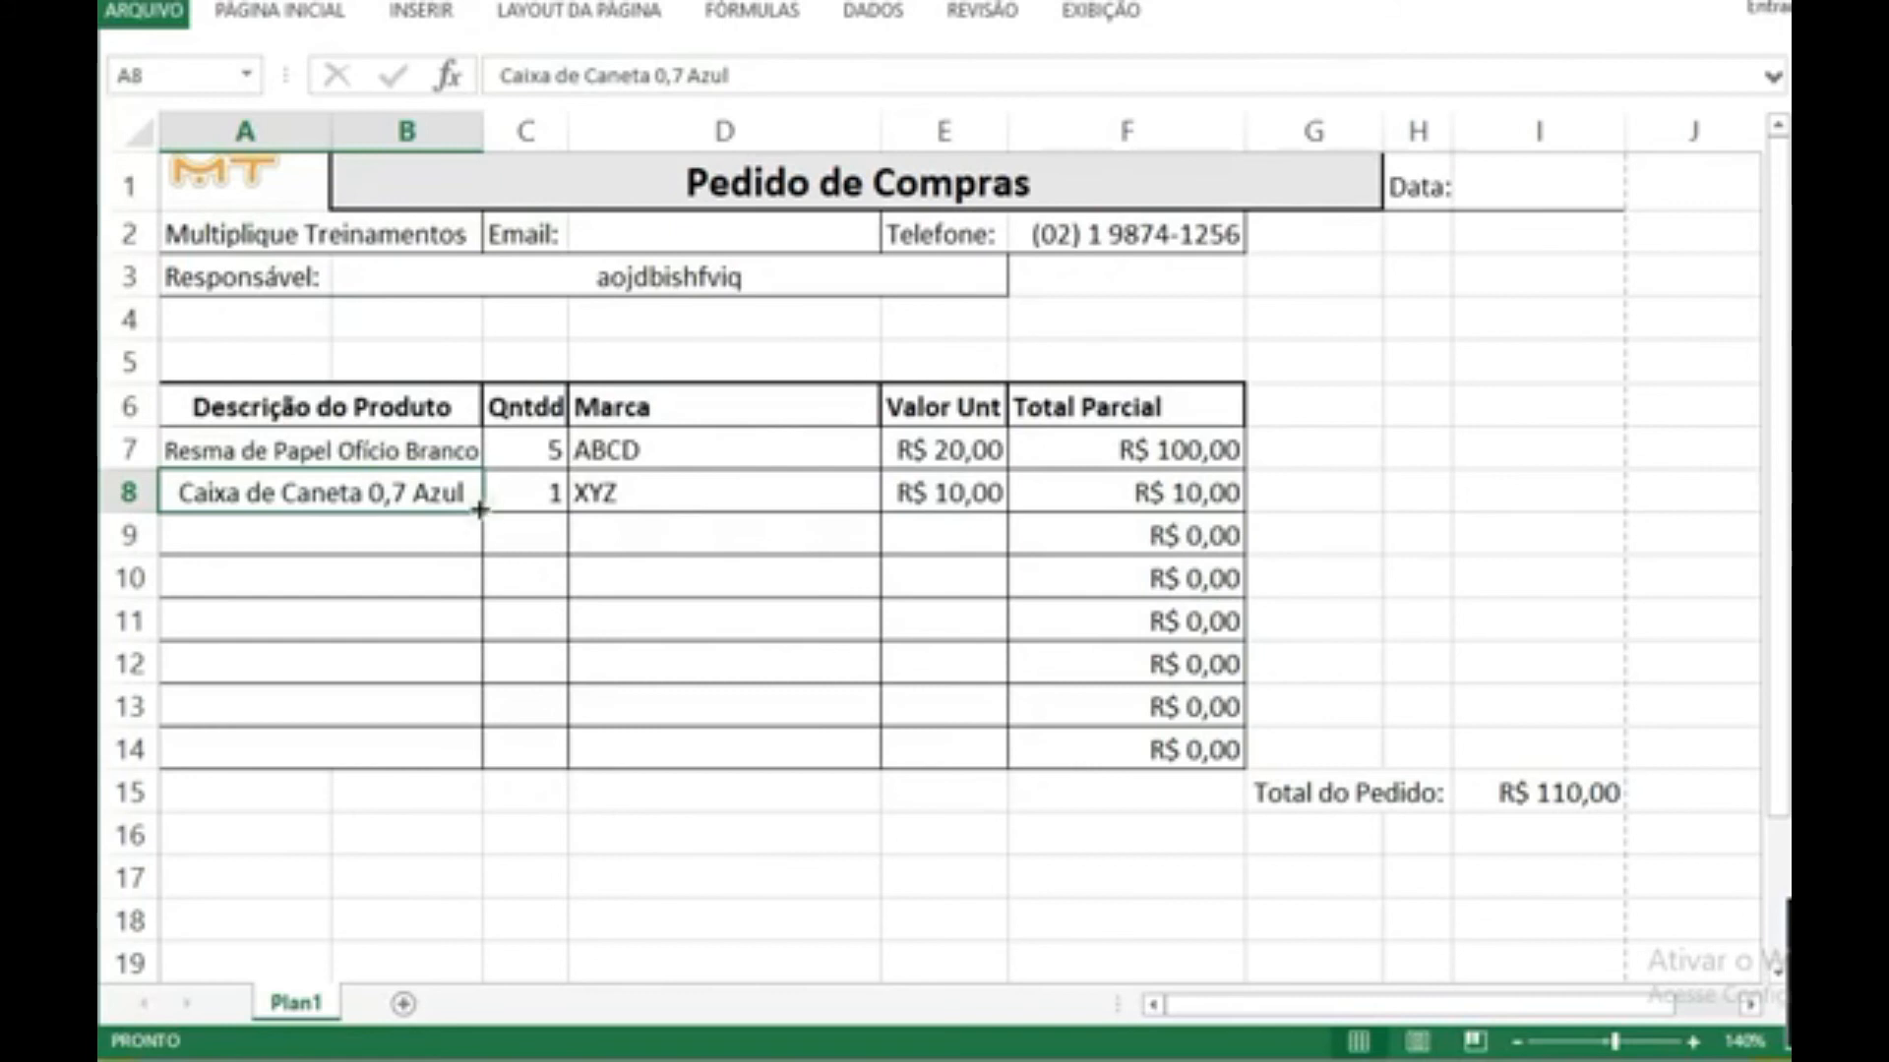
left_click_drag(479, 509, 482, 547)
left_click(482, 546)
key("F2")
key("ctrl+shift+Left")
type("Preta")
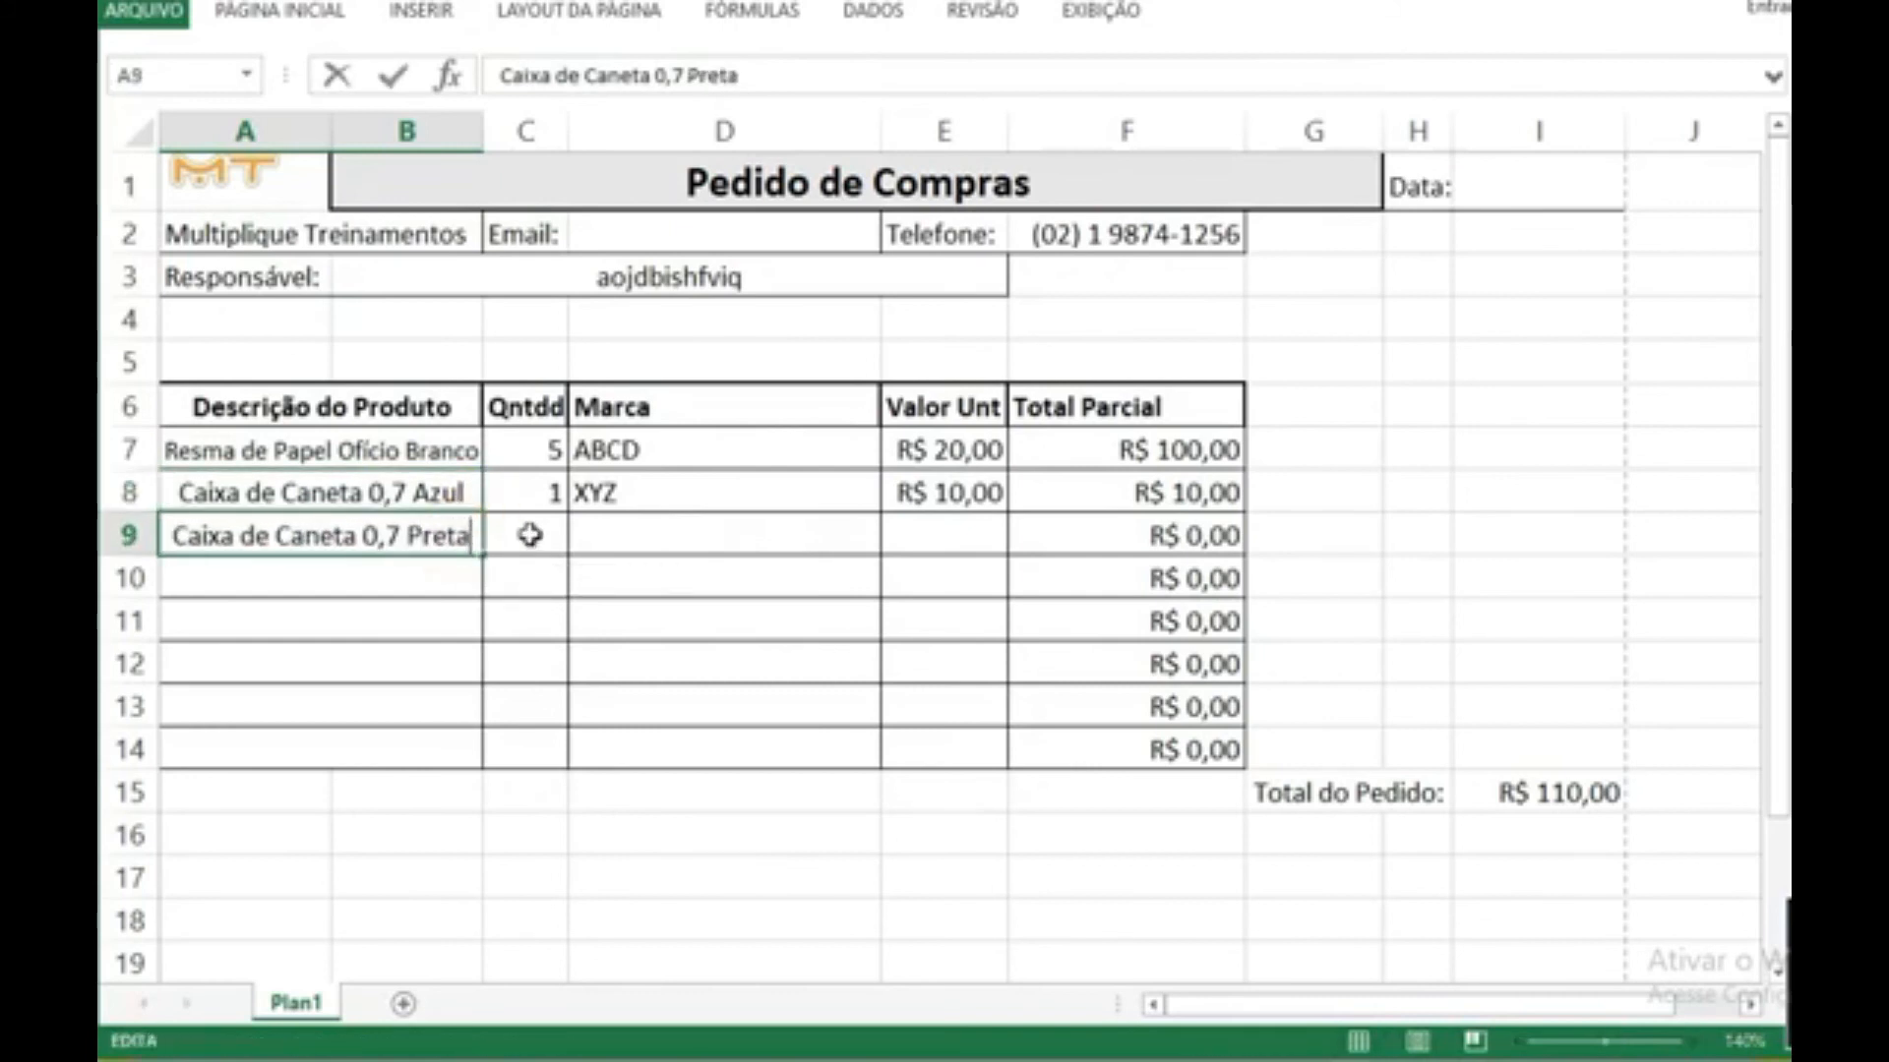
Step: Enter quantity 1 in C9 and unit value 10,02 in E9, leaving the brand blank
left_click(531, 534)
type("1")
key("Tab")
key("Tab")
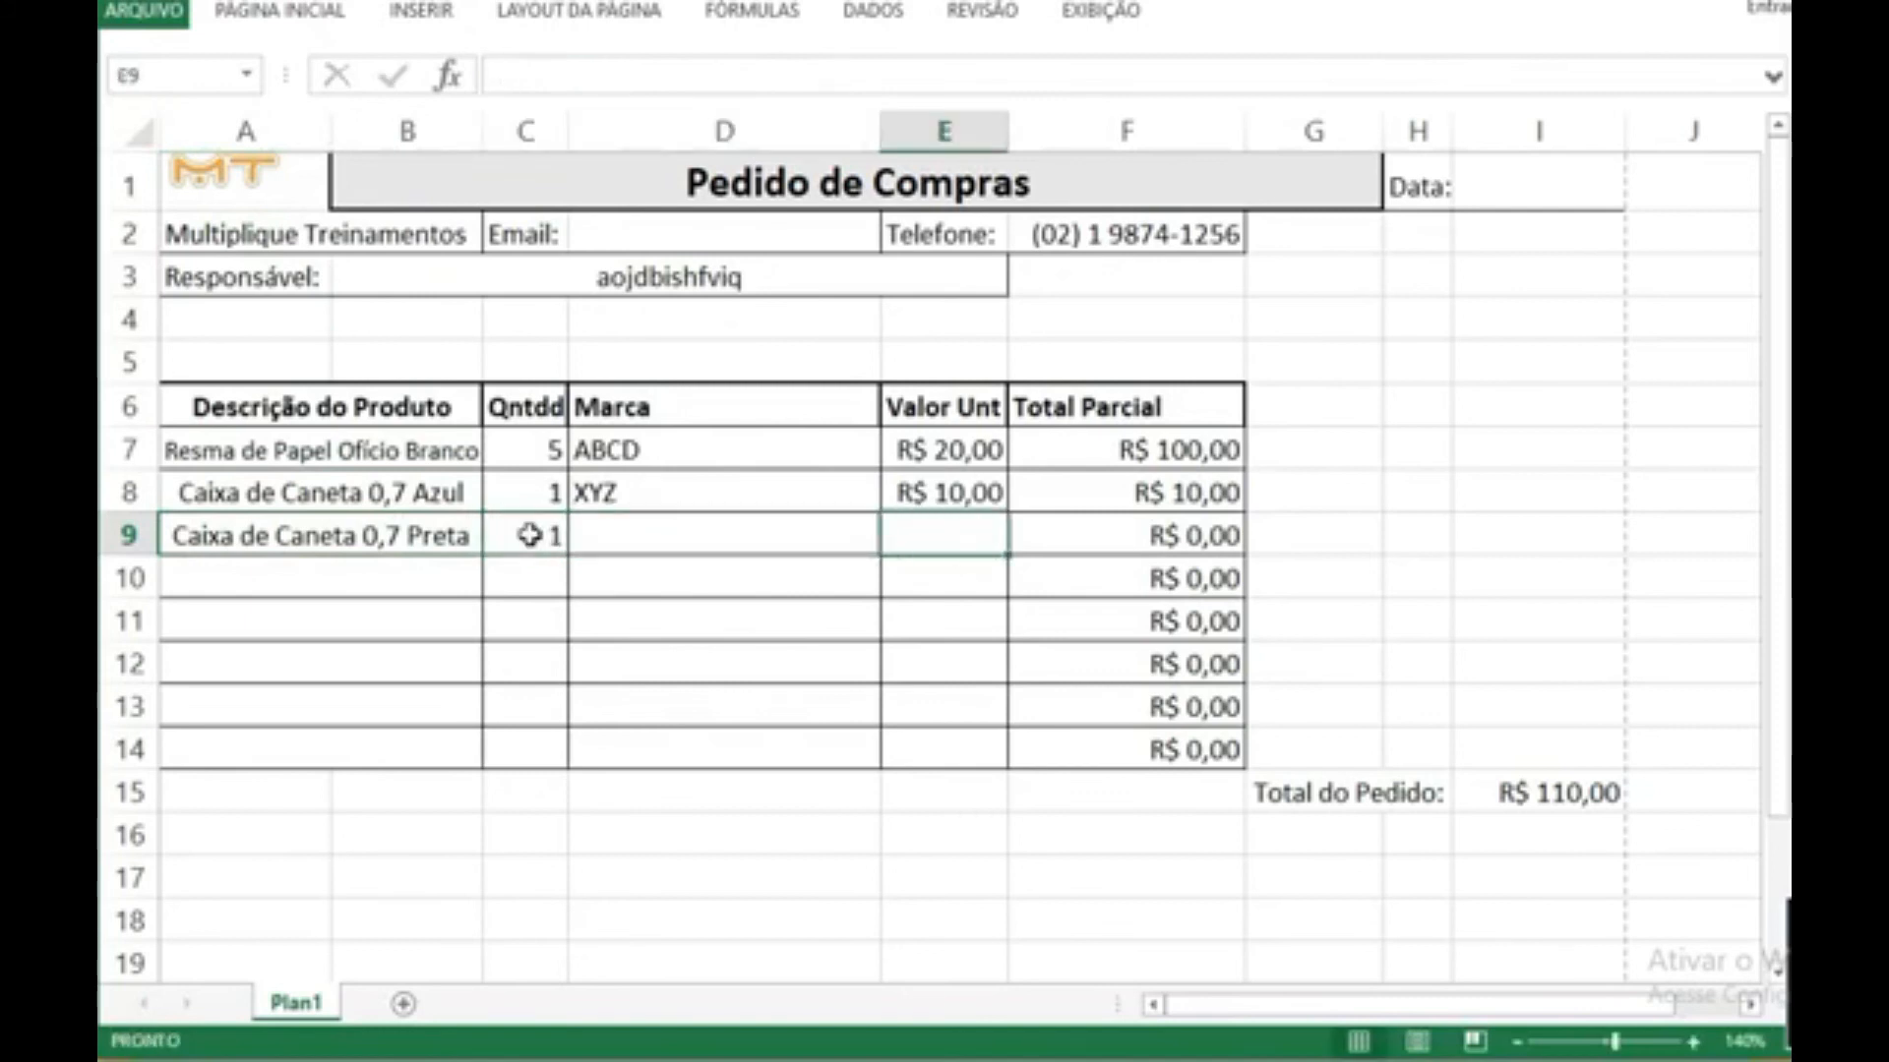
type("10,")
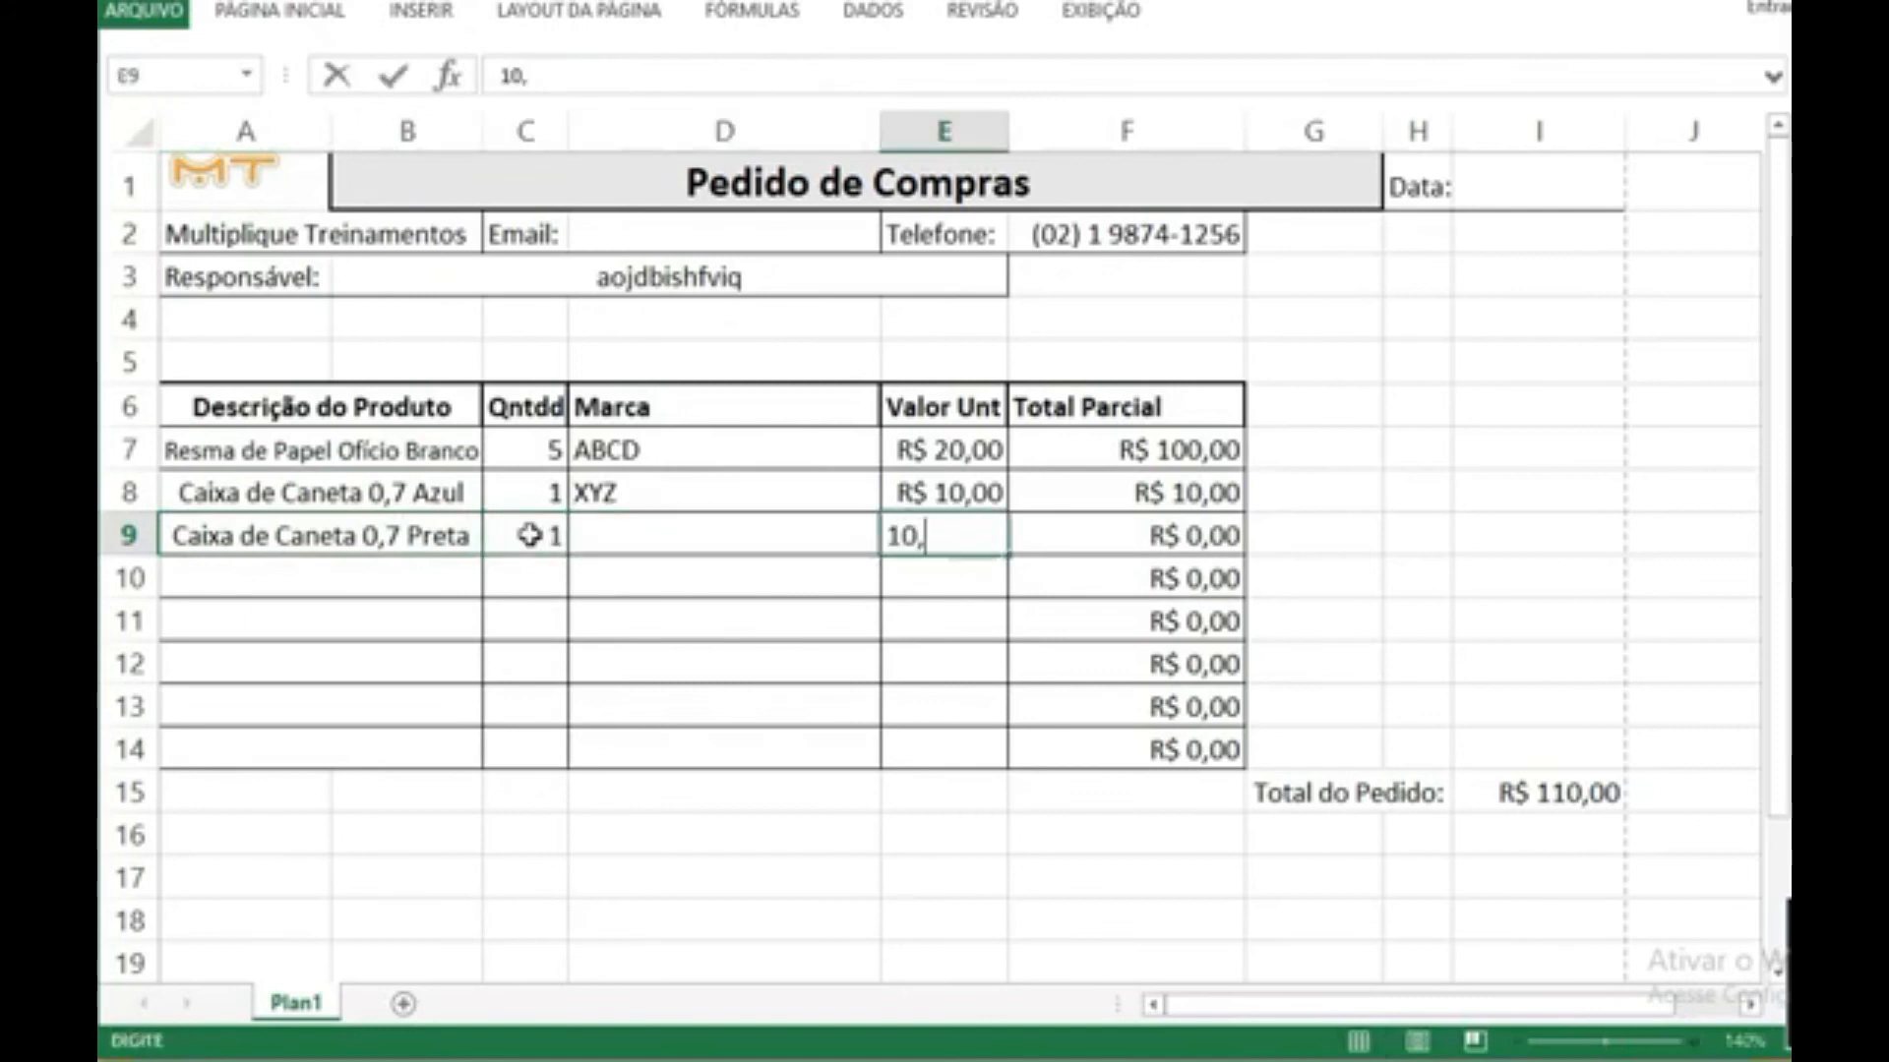
type("02")
key("Return")
Step: Copy the product description from A9 into A10
key("Up")
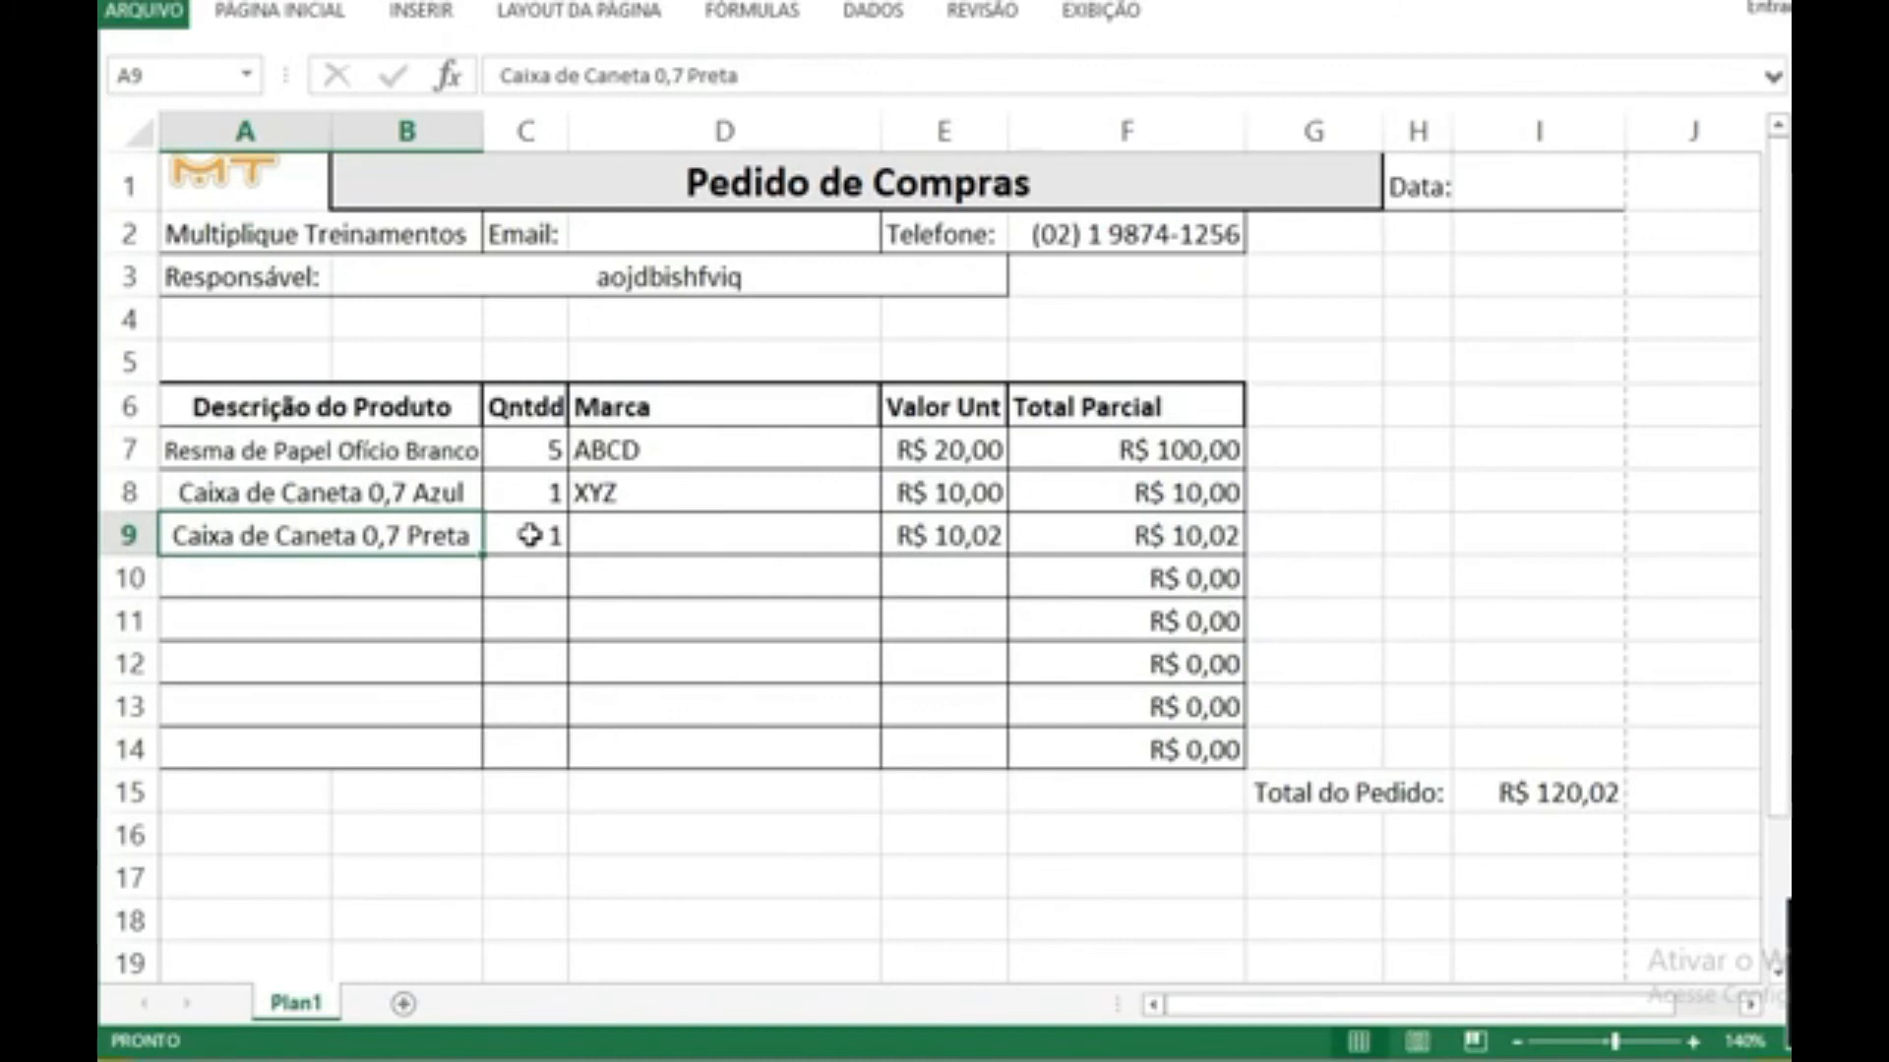
key("ctrl+c")
key("Down")
key("ctrl+v")
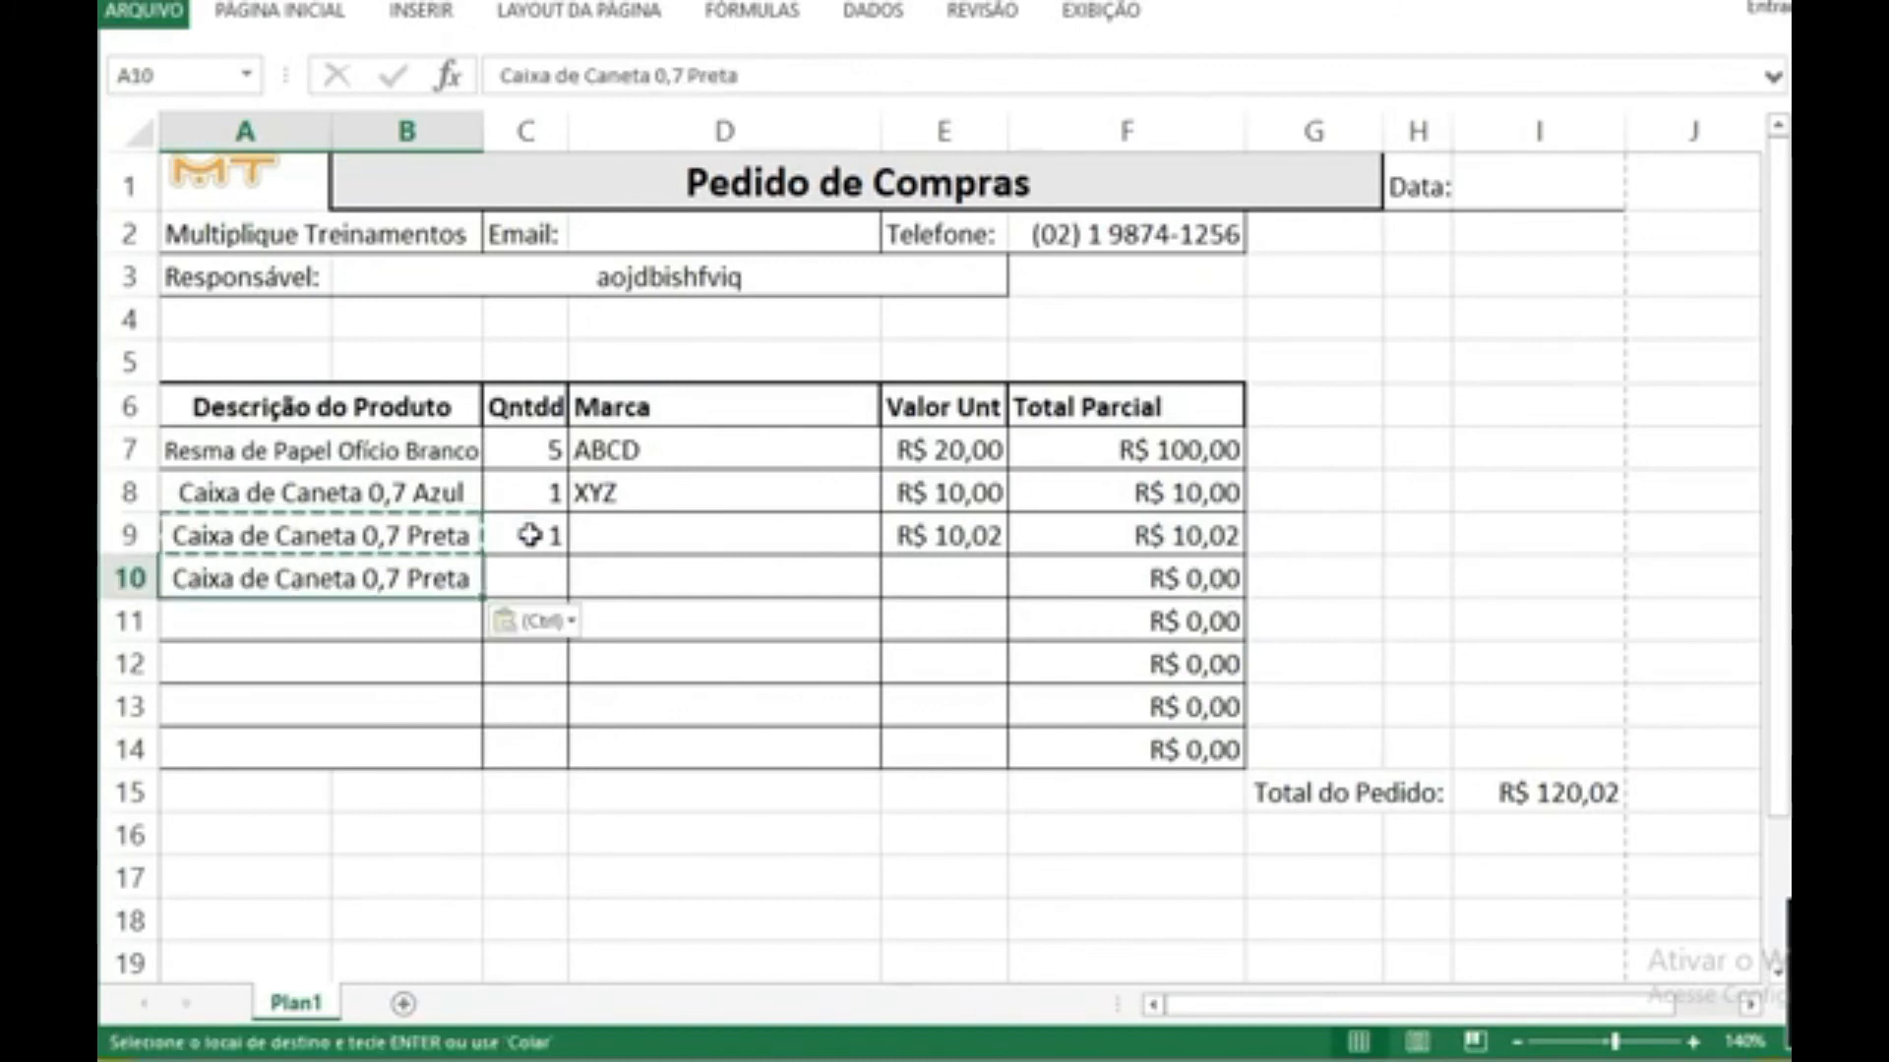
Step: Change the colour word in the A10 description to Vermelha and enter quantity 1 in C10
key("F2")
key("ctrl+shift+Left")
type("Vermelha")
key("Tab")
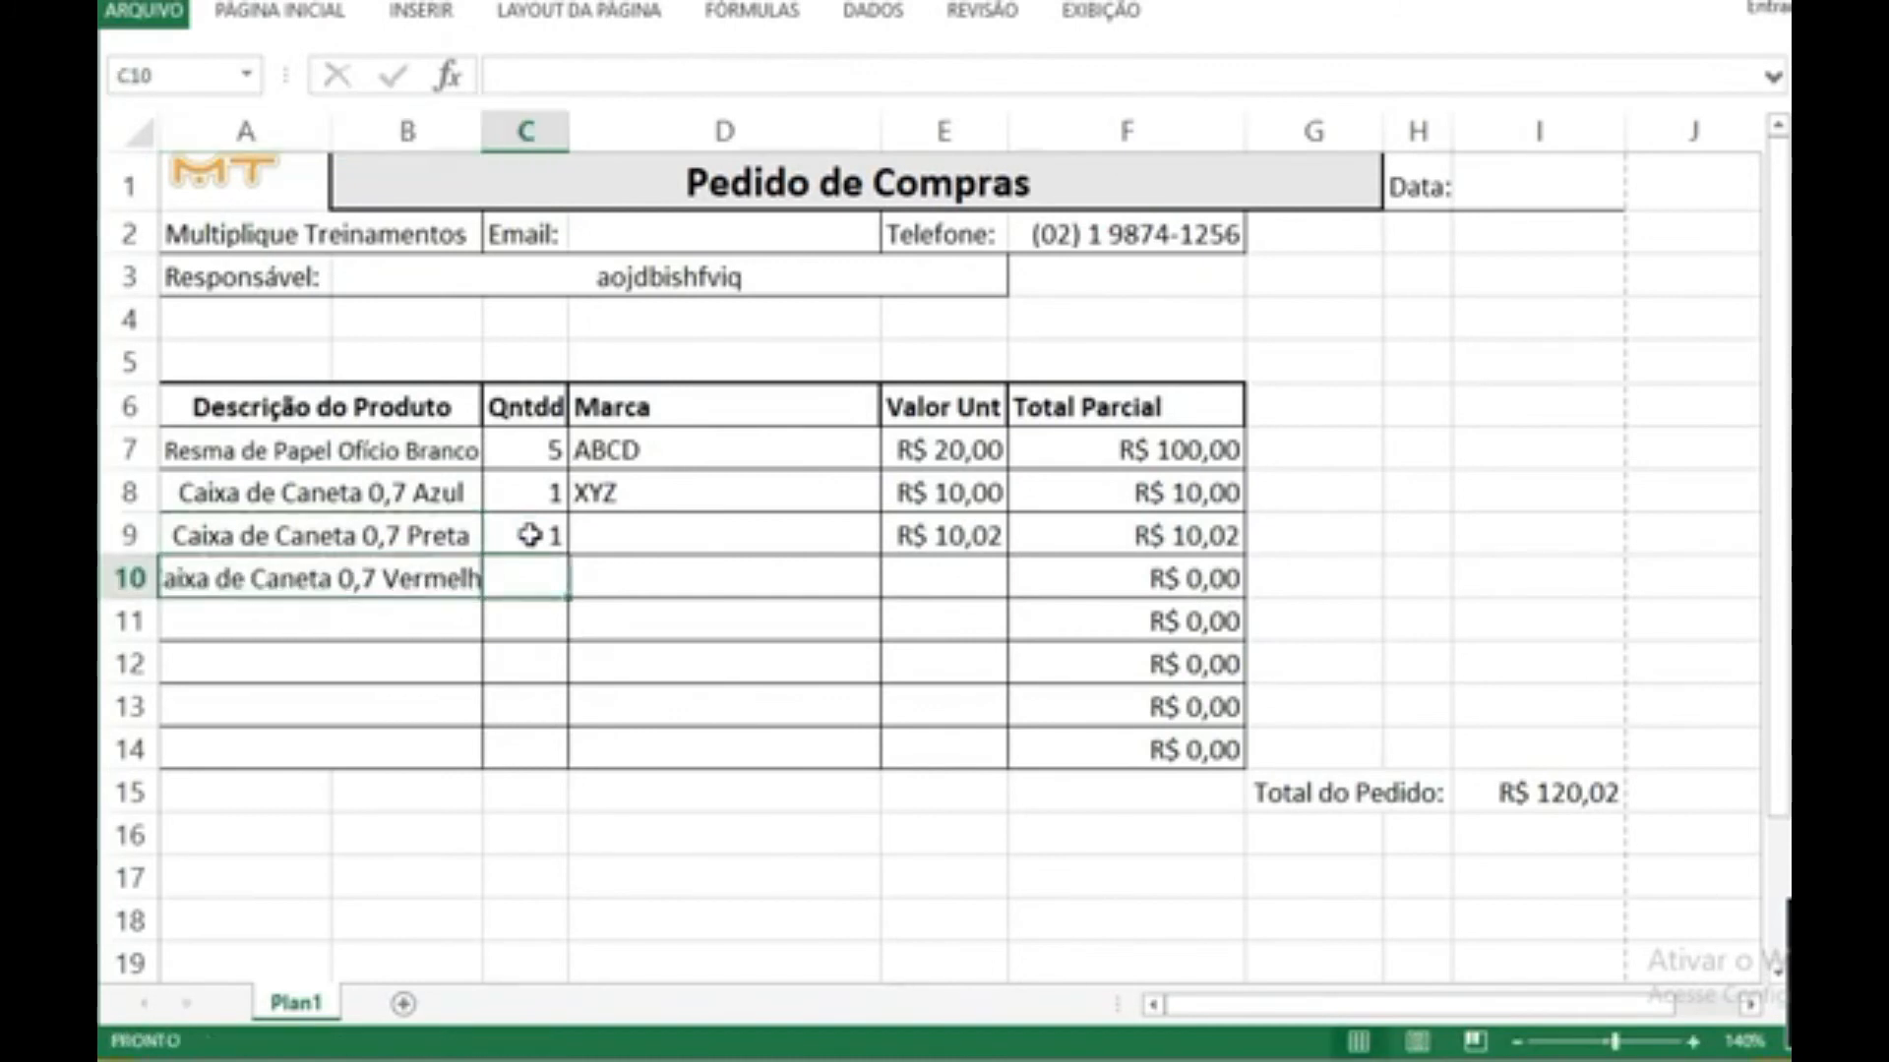
type("1")
Step: Set the blue pen box's quantity in C8 to 2 and its unit value in E8 to 9,98
key("Up")
key("Up")
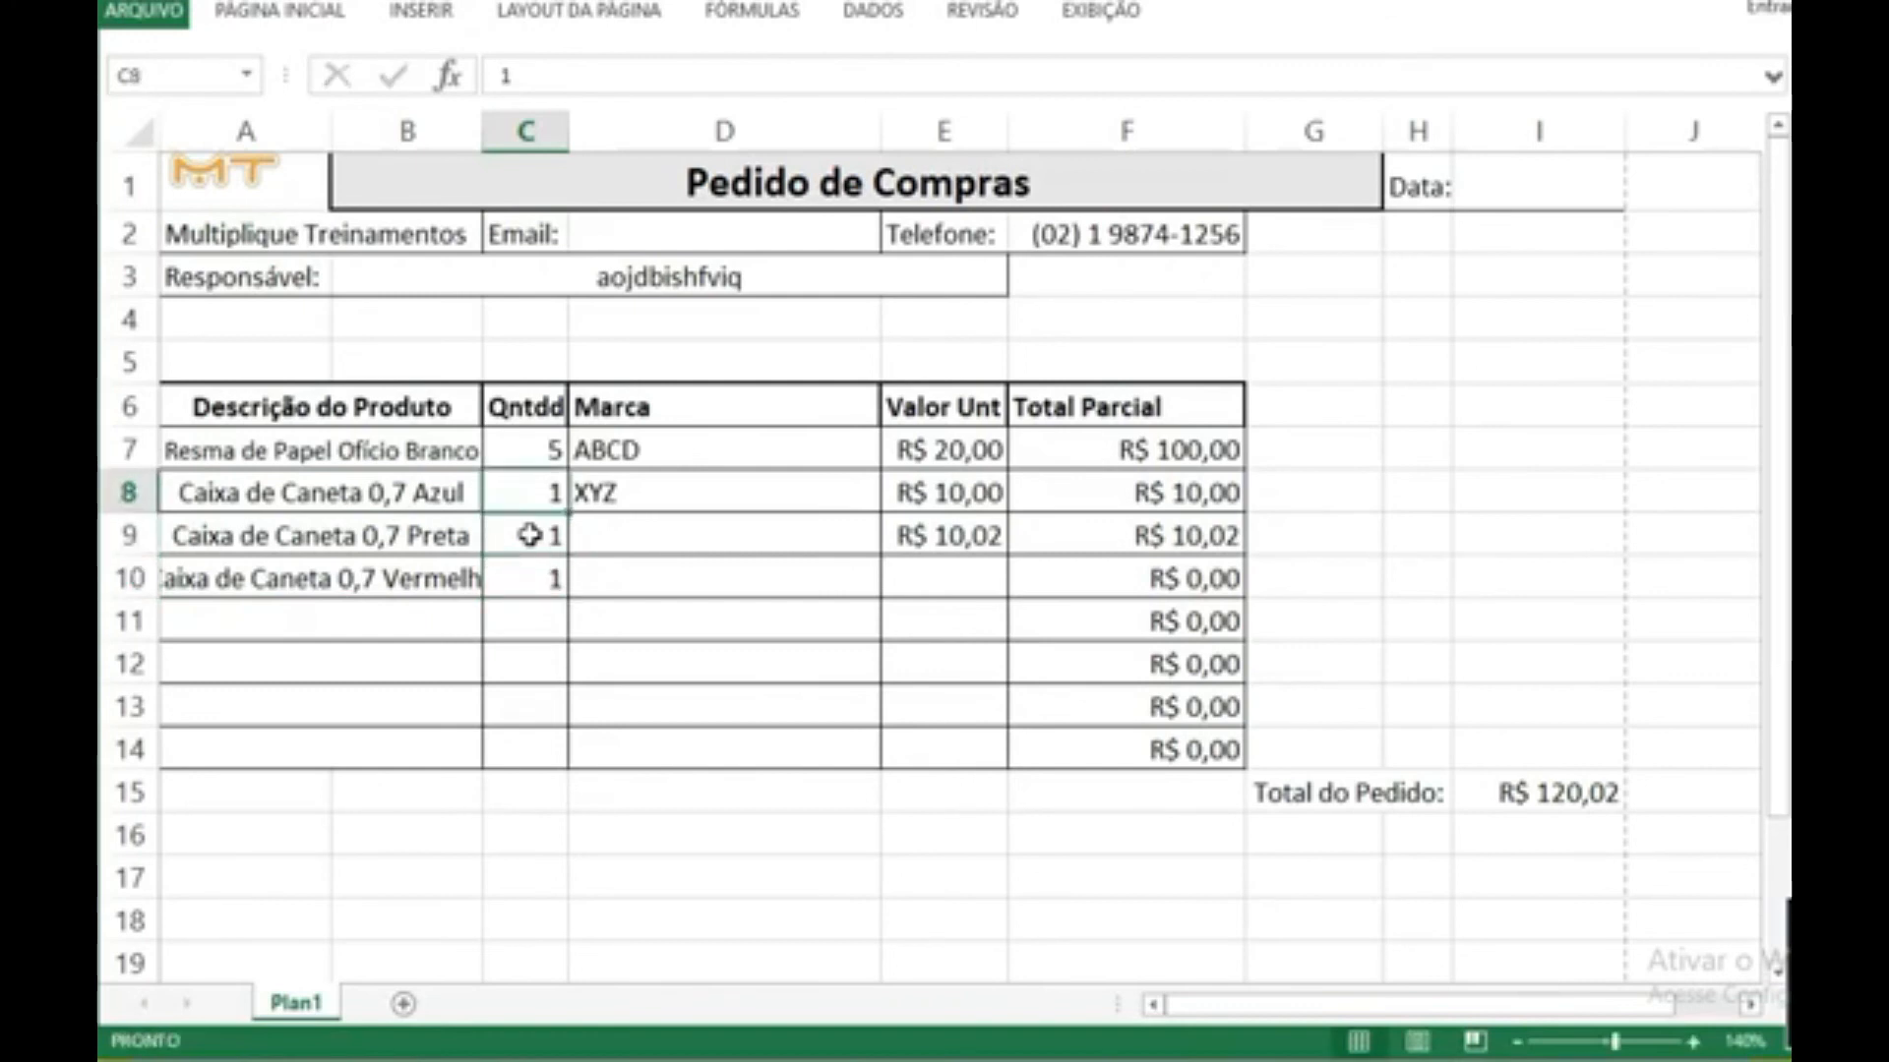
type("2")
key("Return")
key("Up")
key("Right")
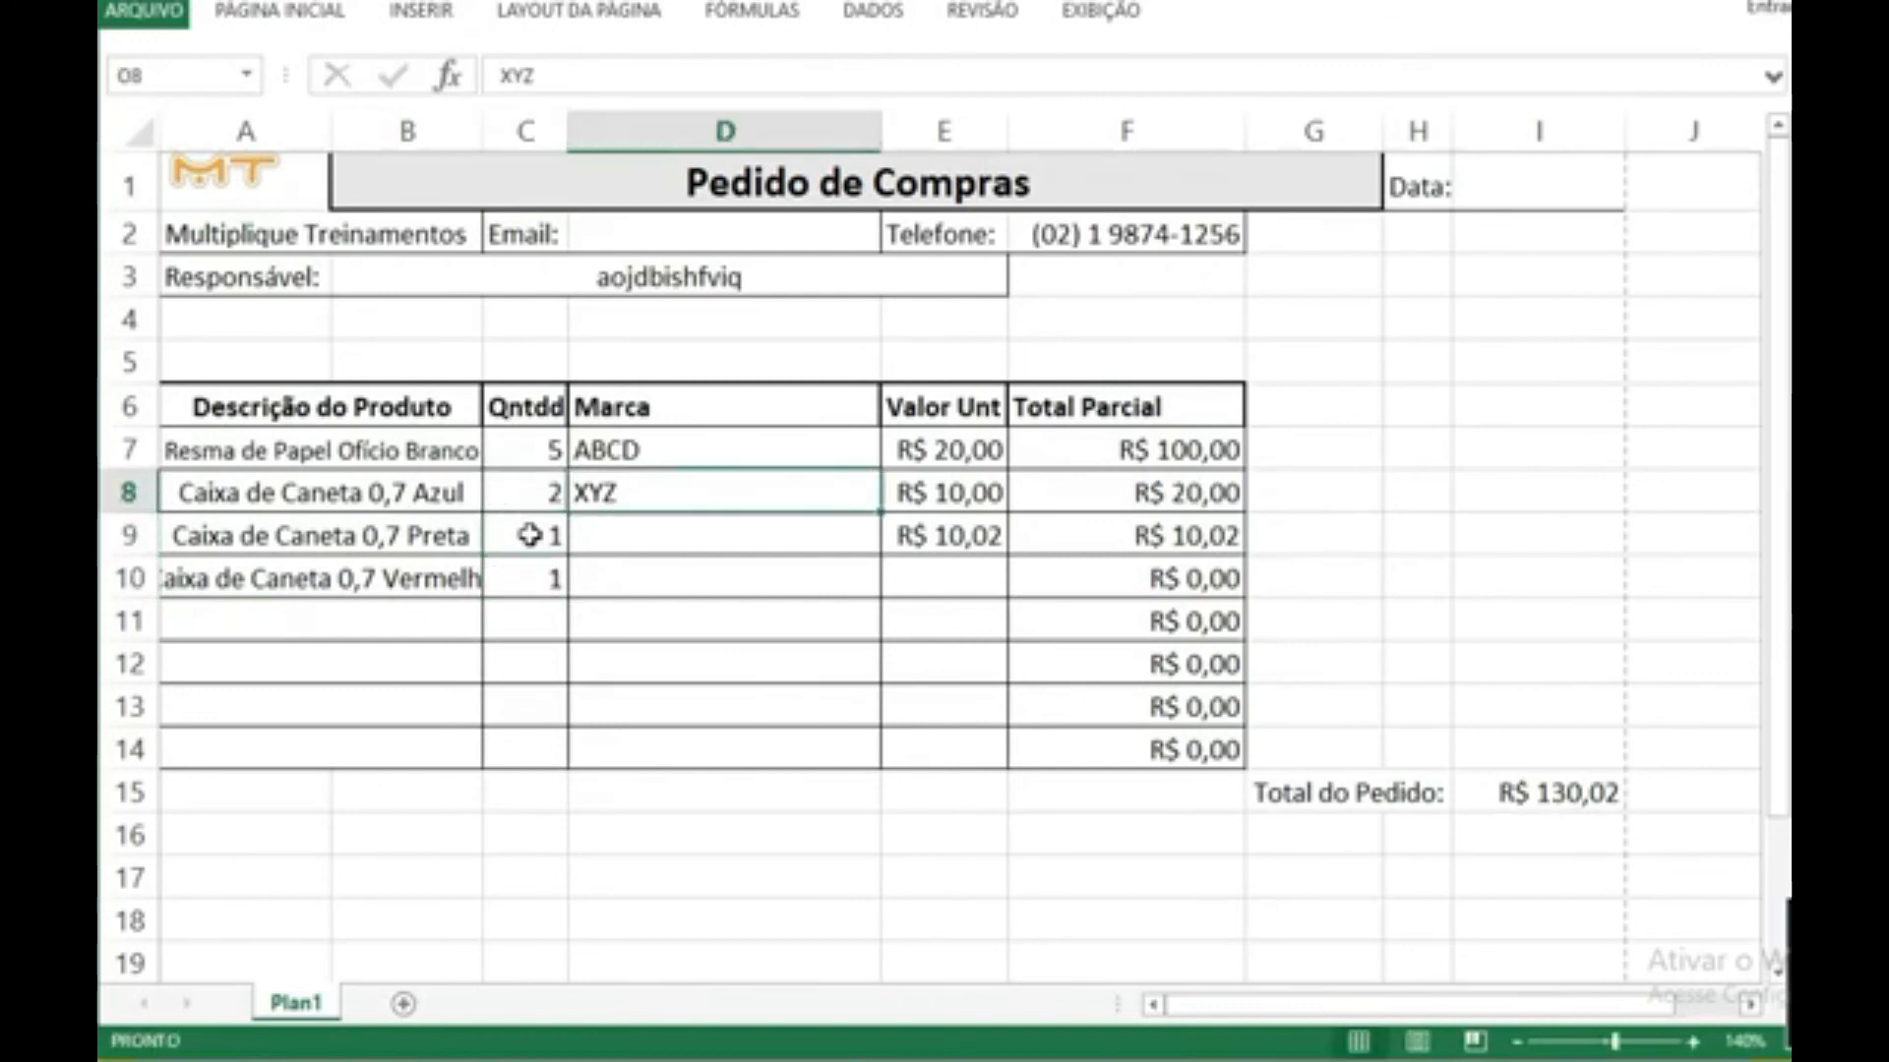
key("Right")
type("9,98")
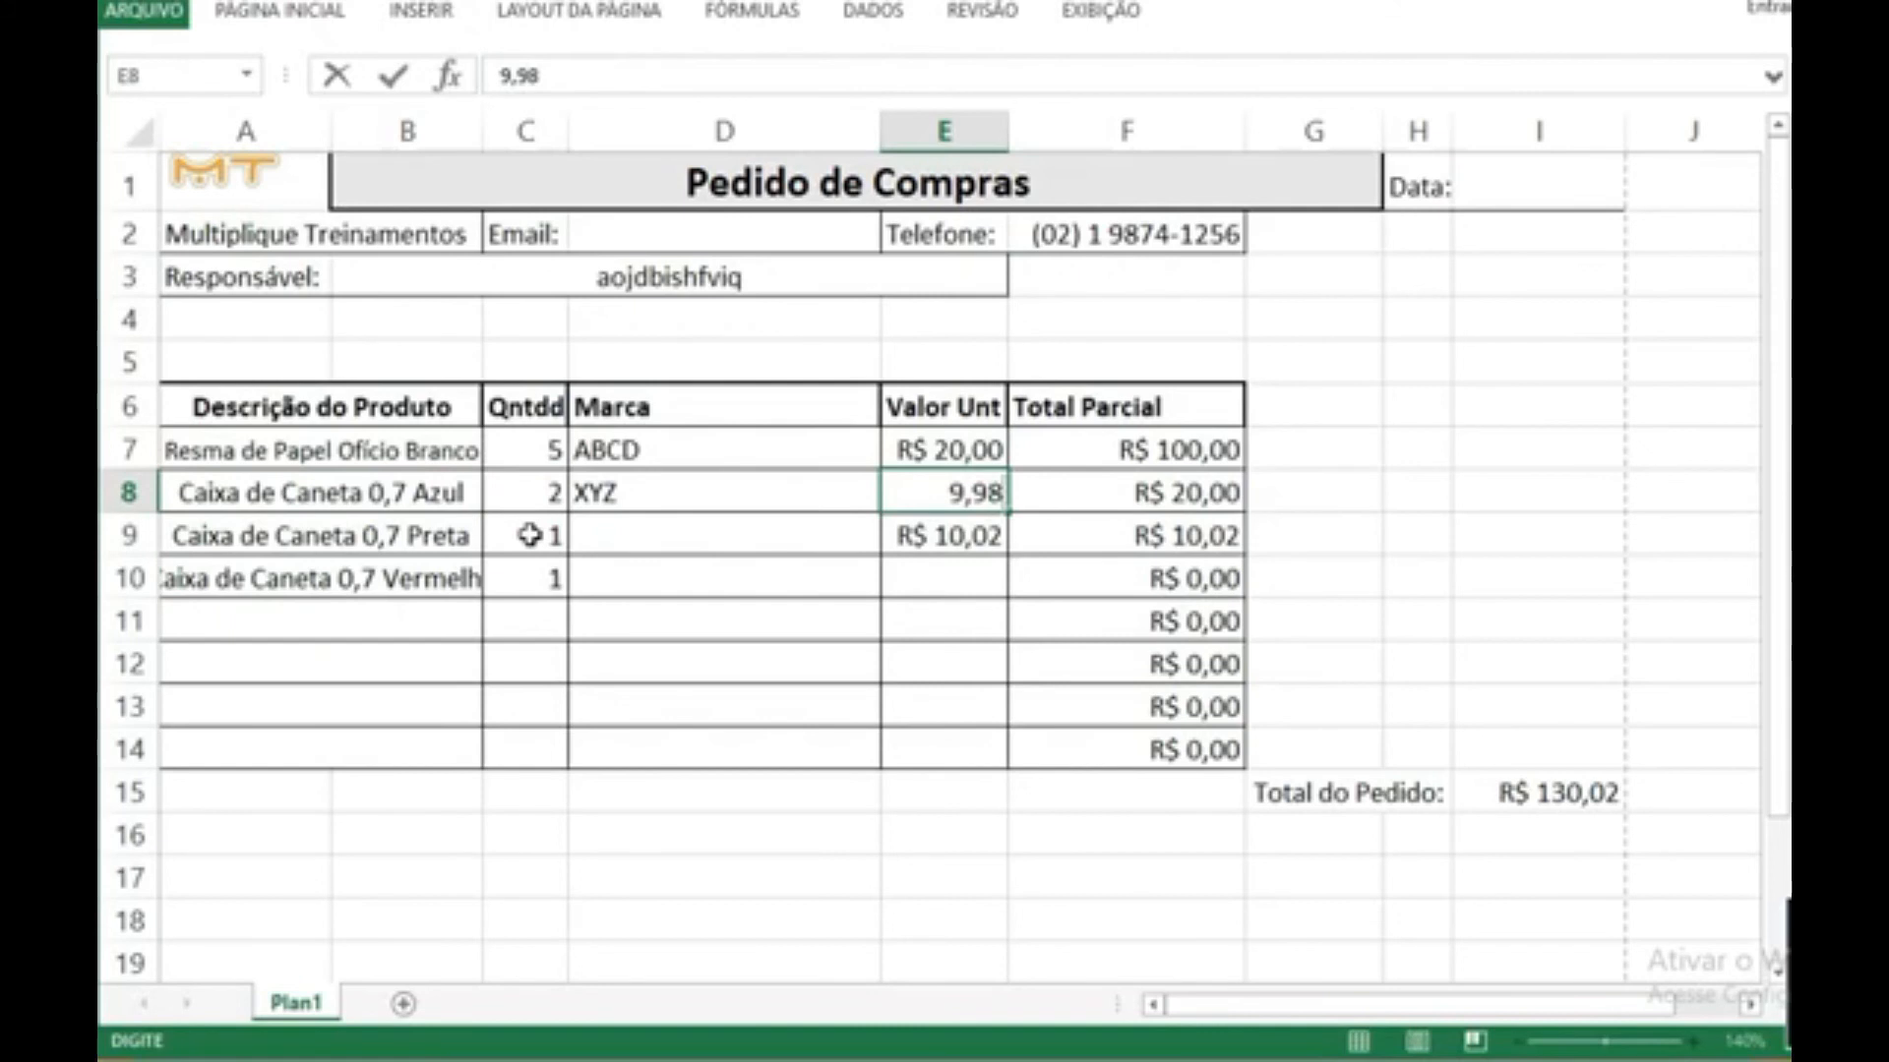
key("Return")
key("Return")
Step: Enter the unit value 11 in E10 for the red pen box
type("11")
key("Return")
Step: Fill the brand XYZ from D8 down to D10
left_click(633, 499)
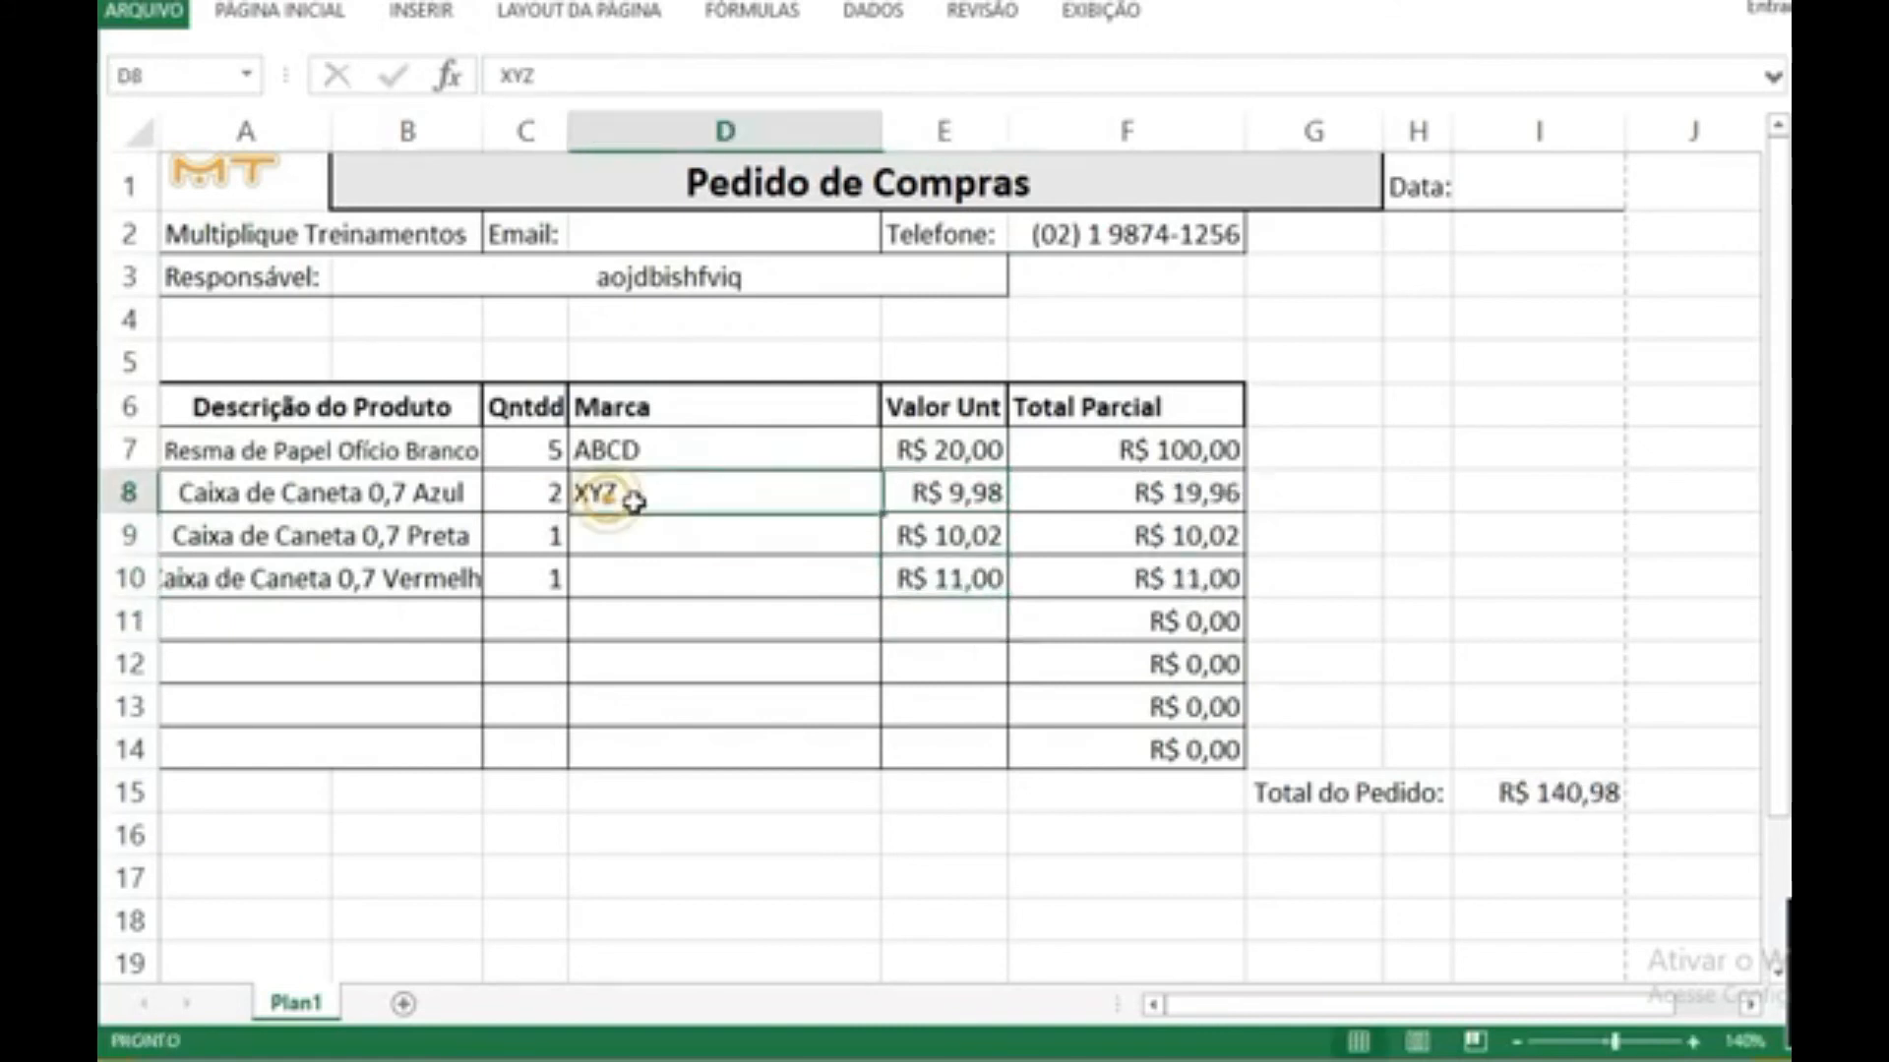
left_click_drag(879, 512, 872, 595)
left_click(767, 636)
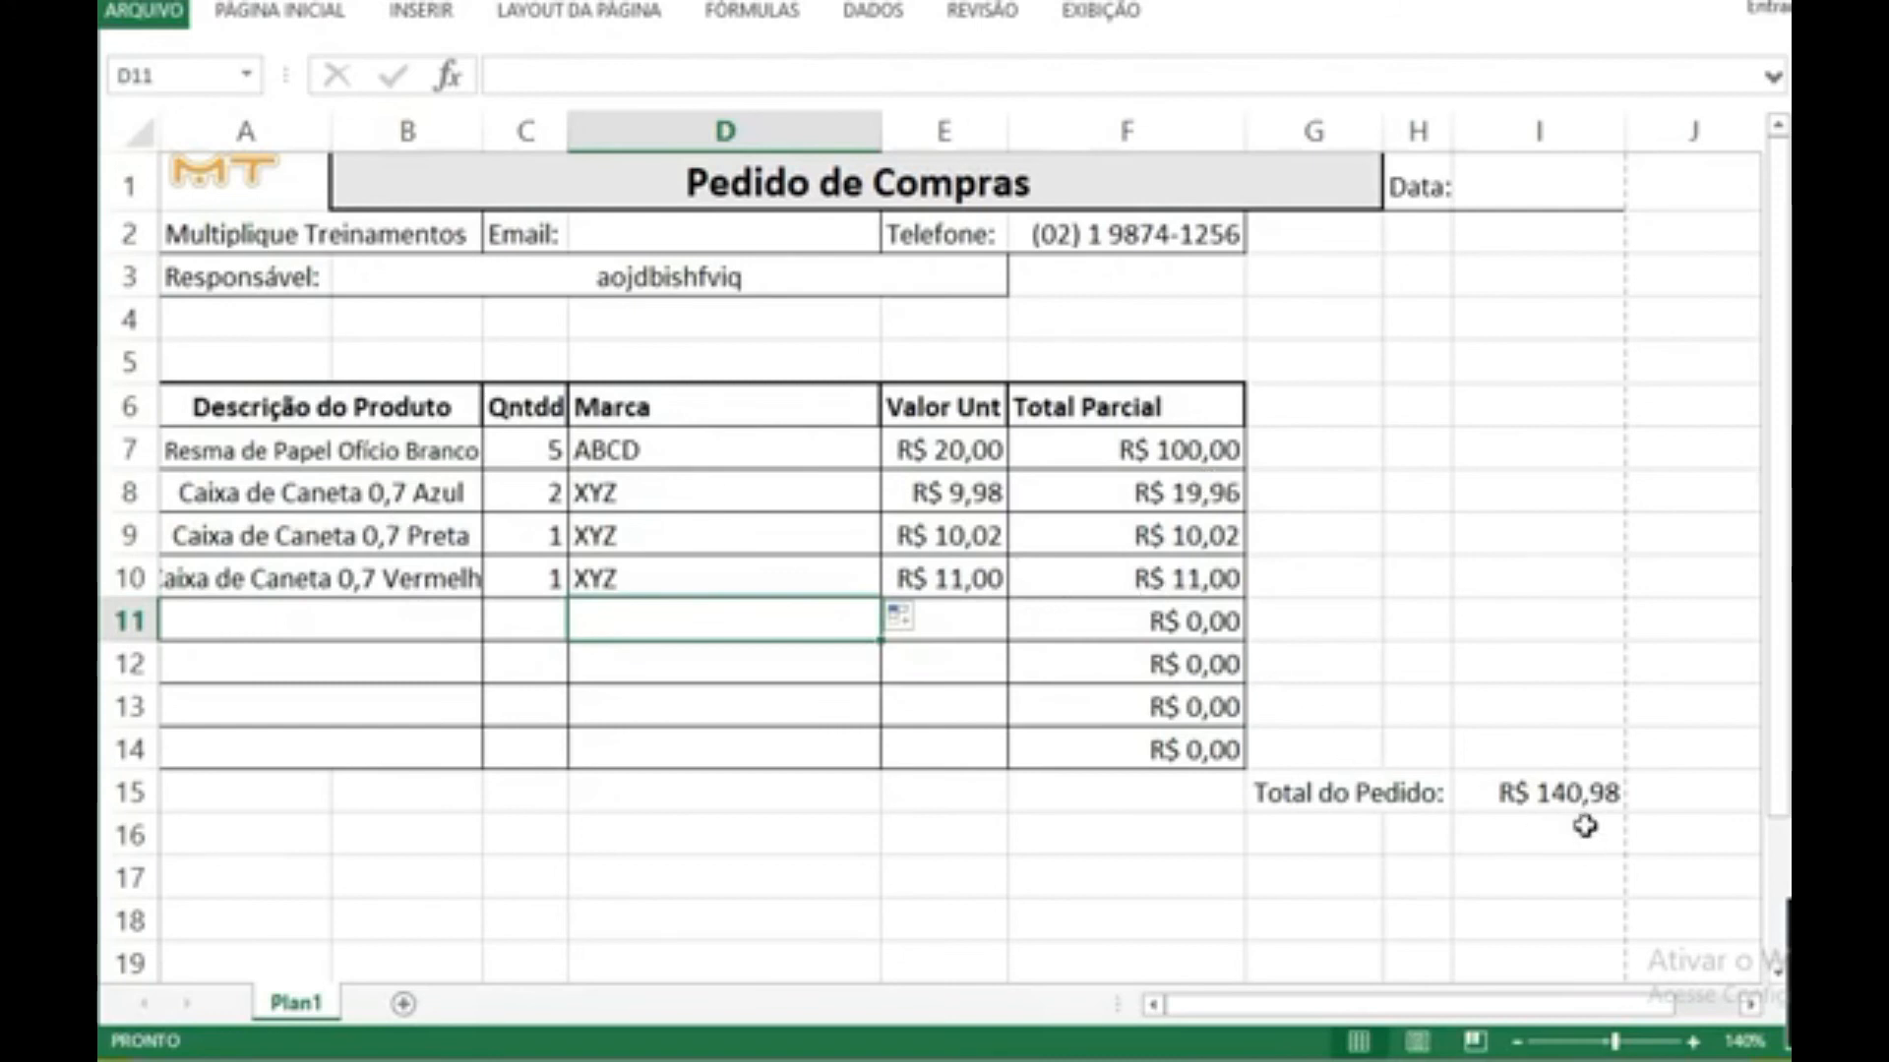
Step: Insert the HOJE function in I1, beside the Data label, so the form uses today's date
left_click(1520, 189)
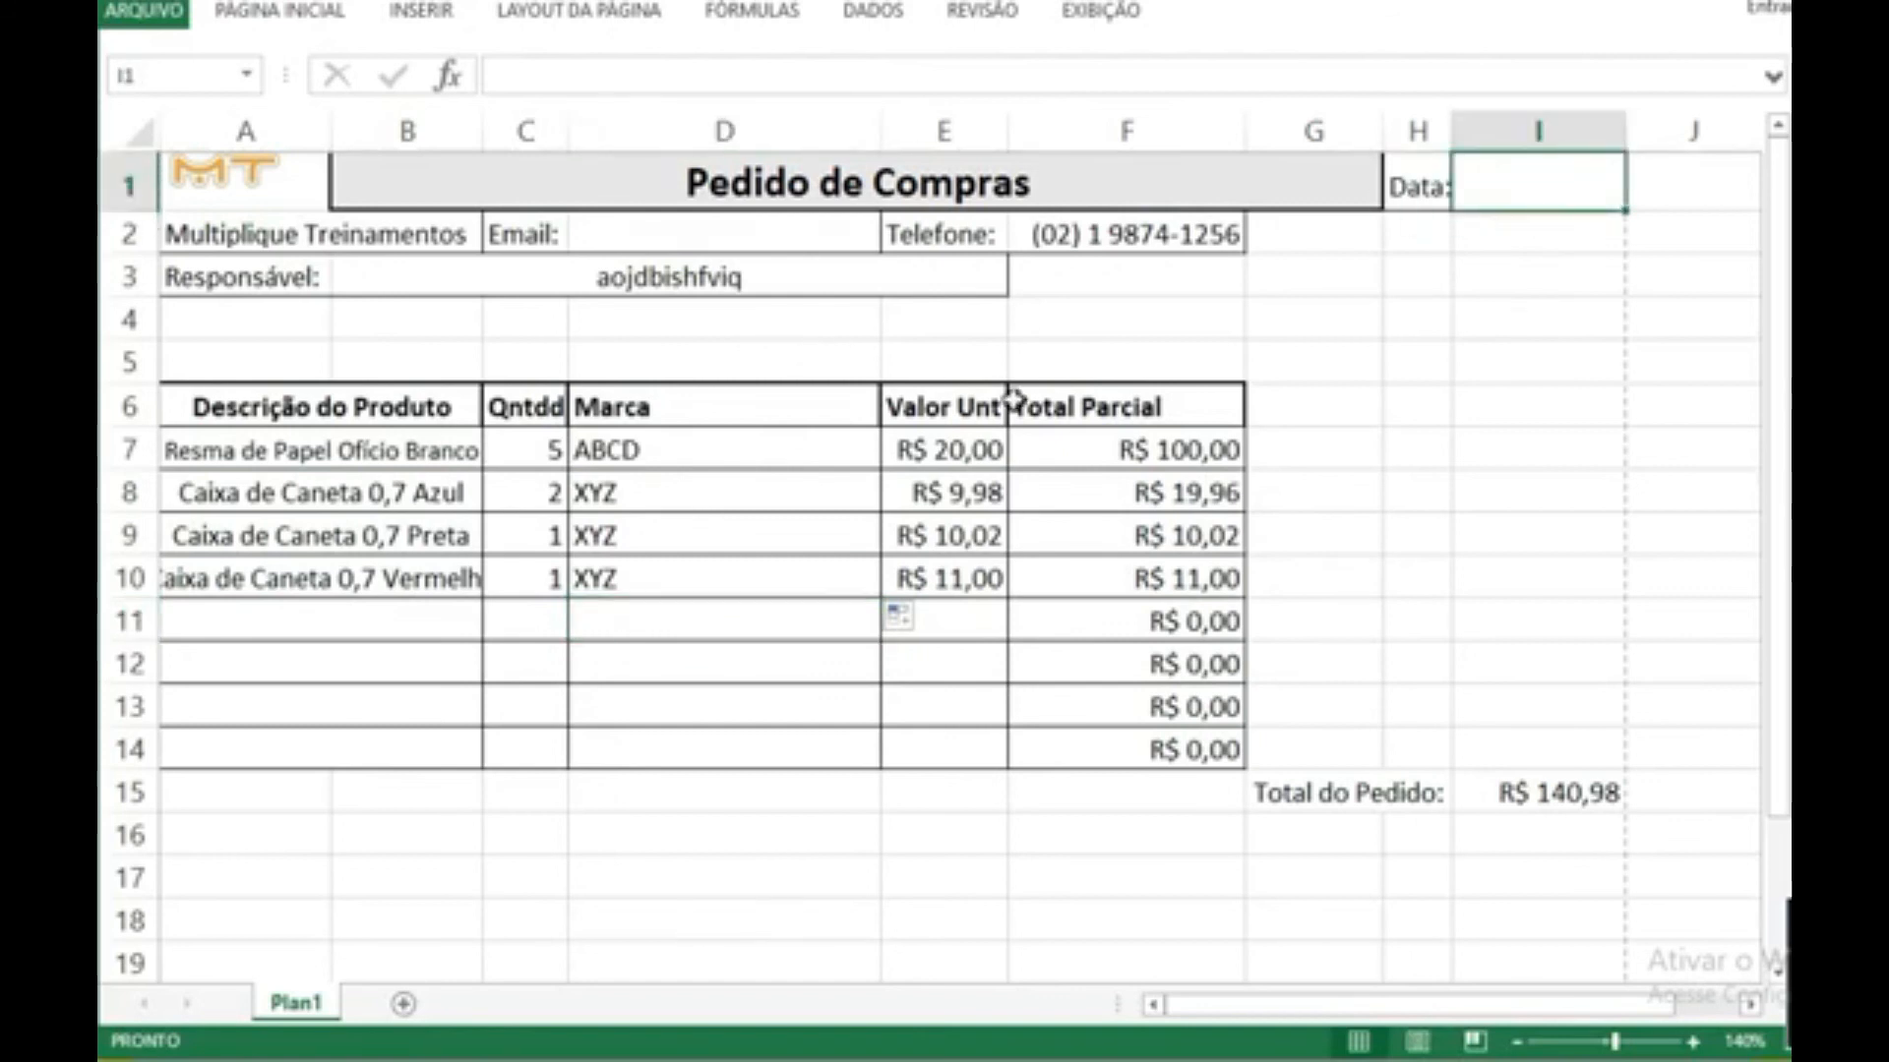
left_click(449, 77)
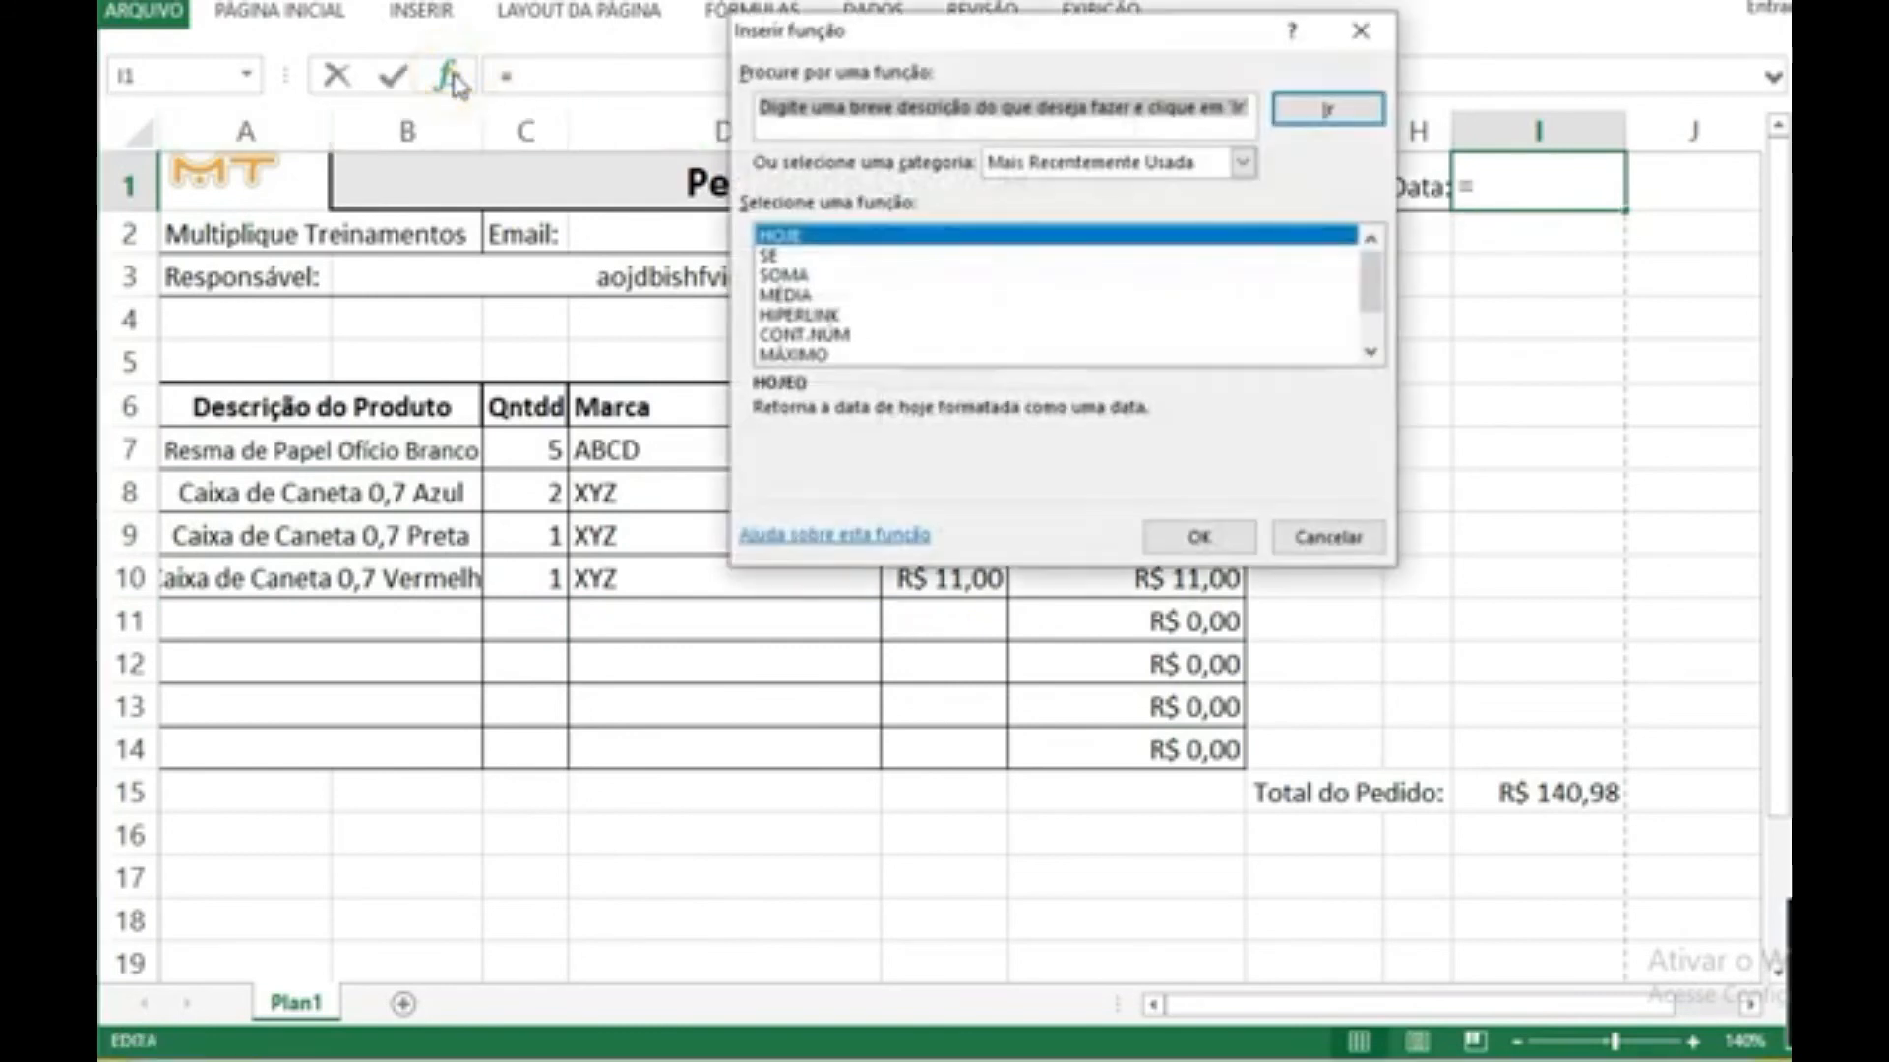
left_click(1193, 536)
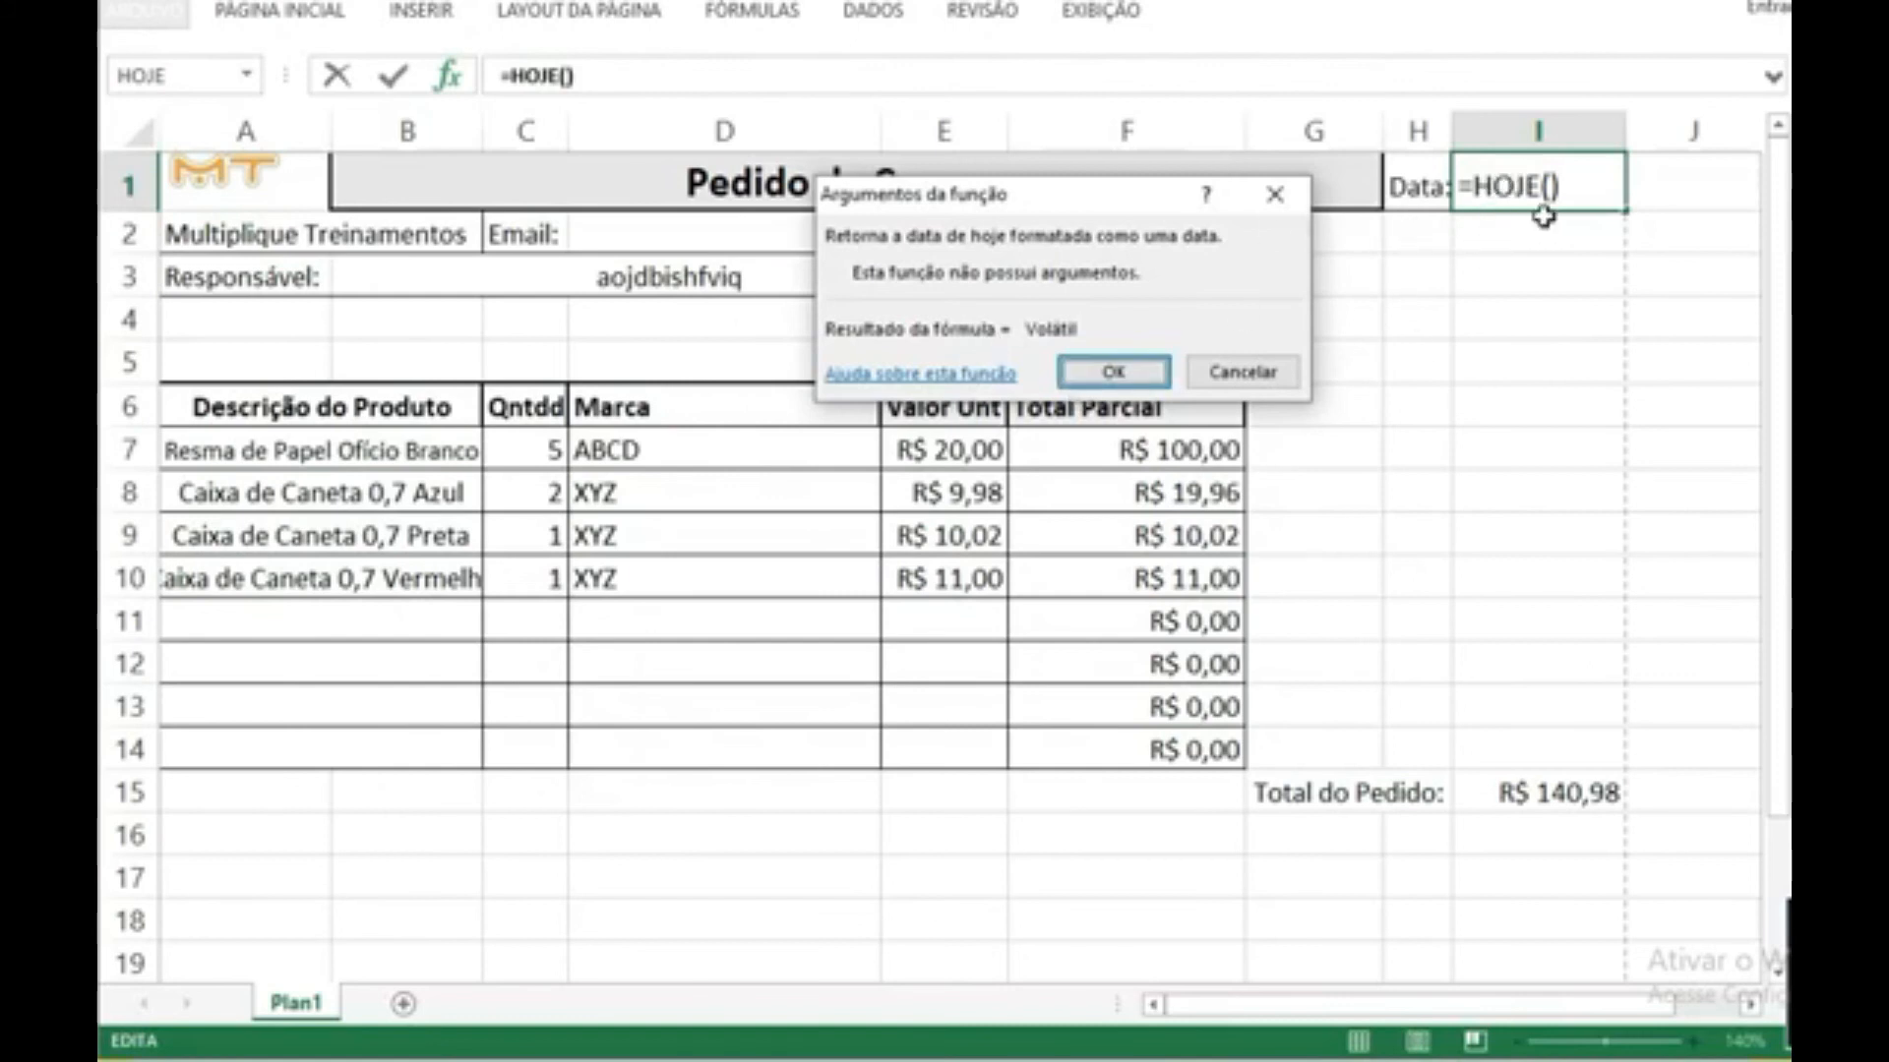
left_click(1112, 372)
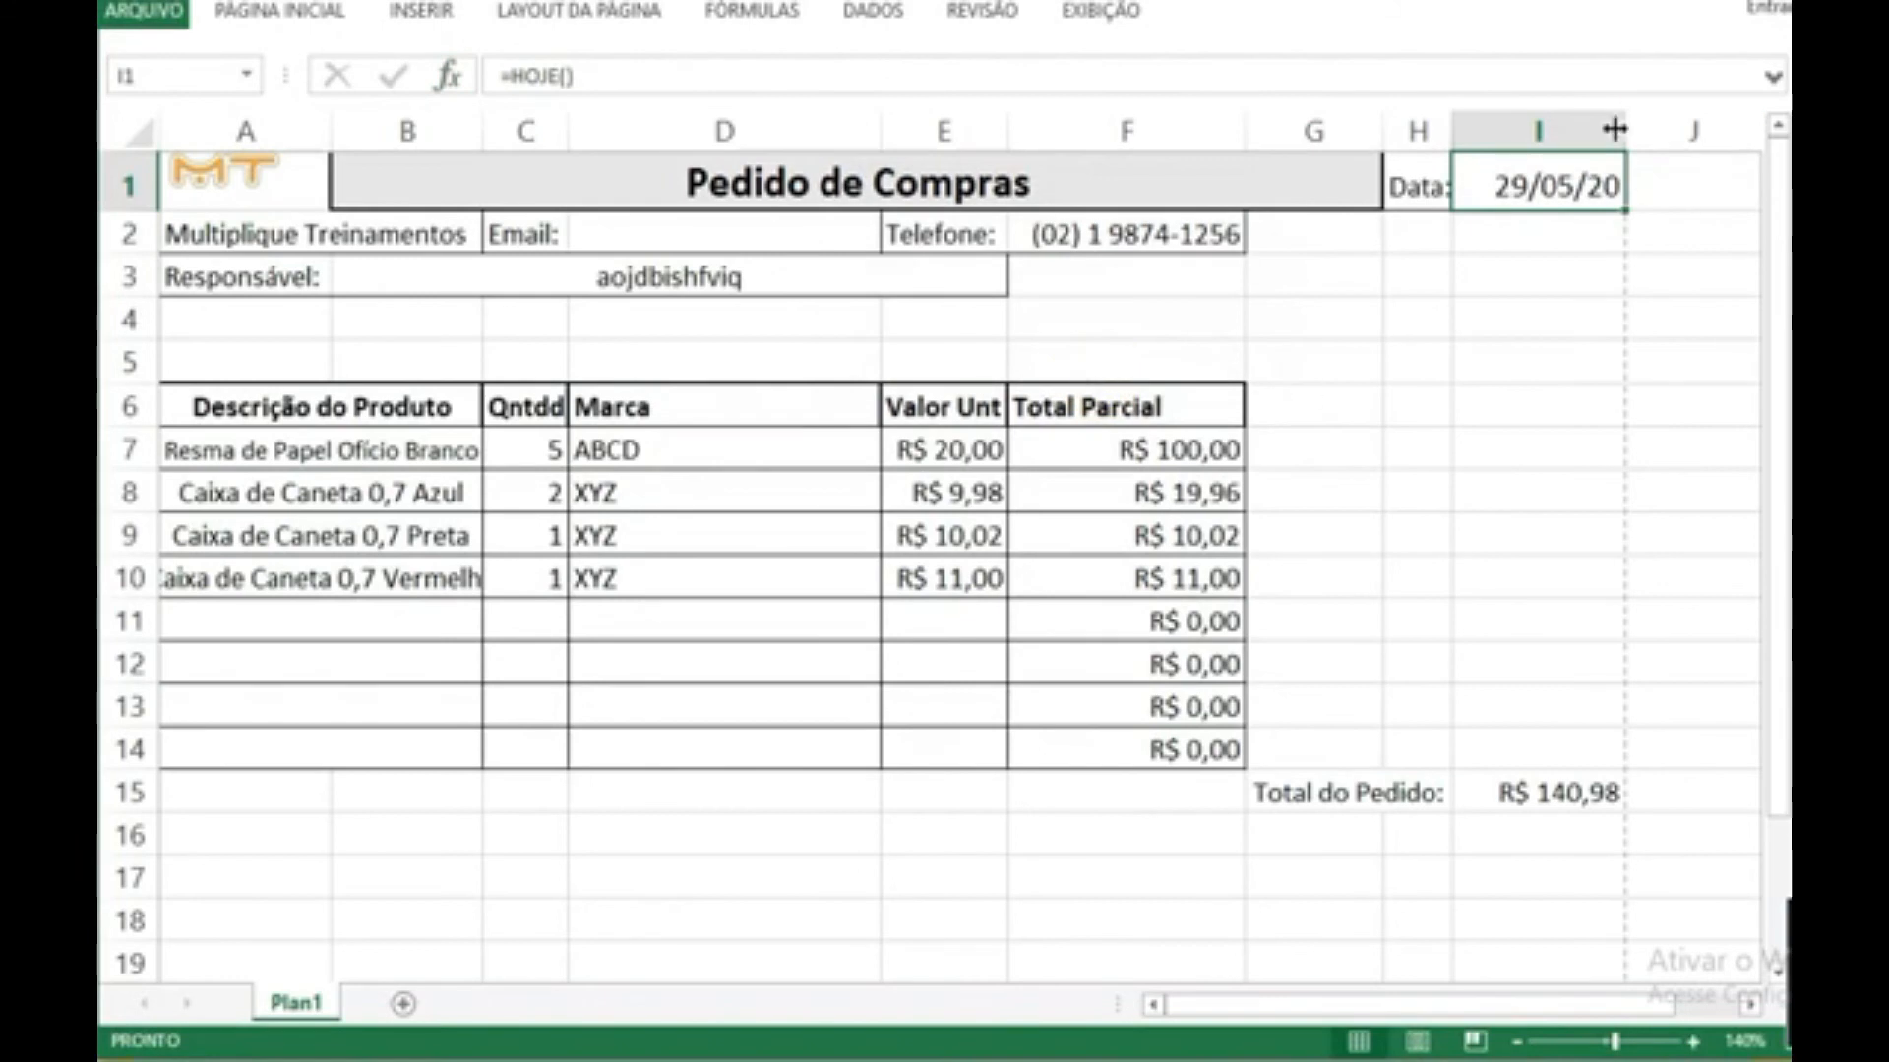
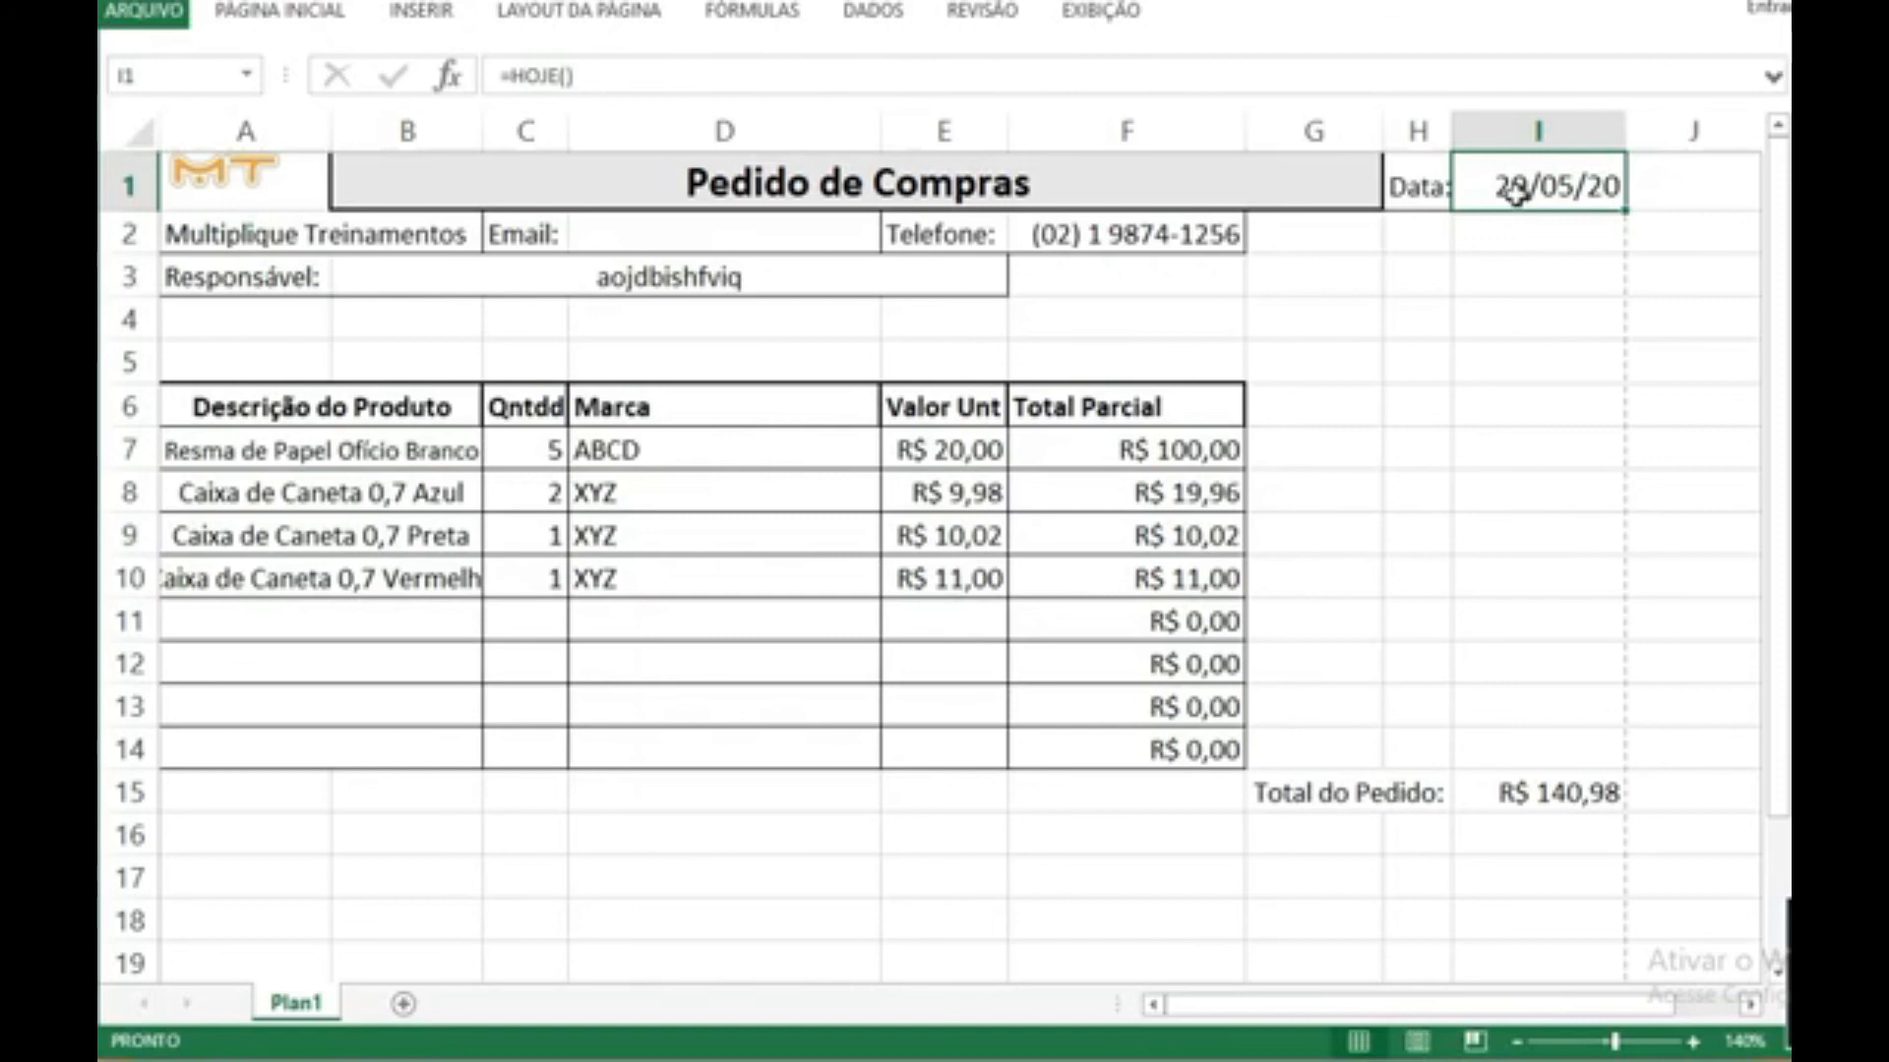
Step: Delete the HOJE formula from I1, beside the Data label
left_click(1521, 223)
left_click(1521, 181)
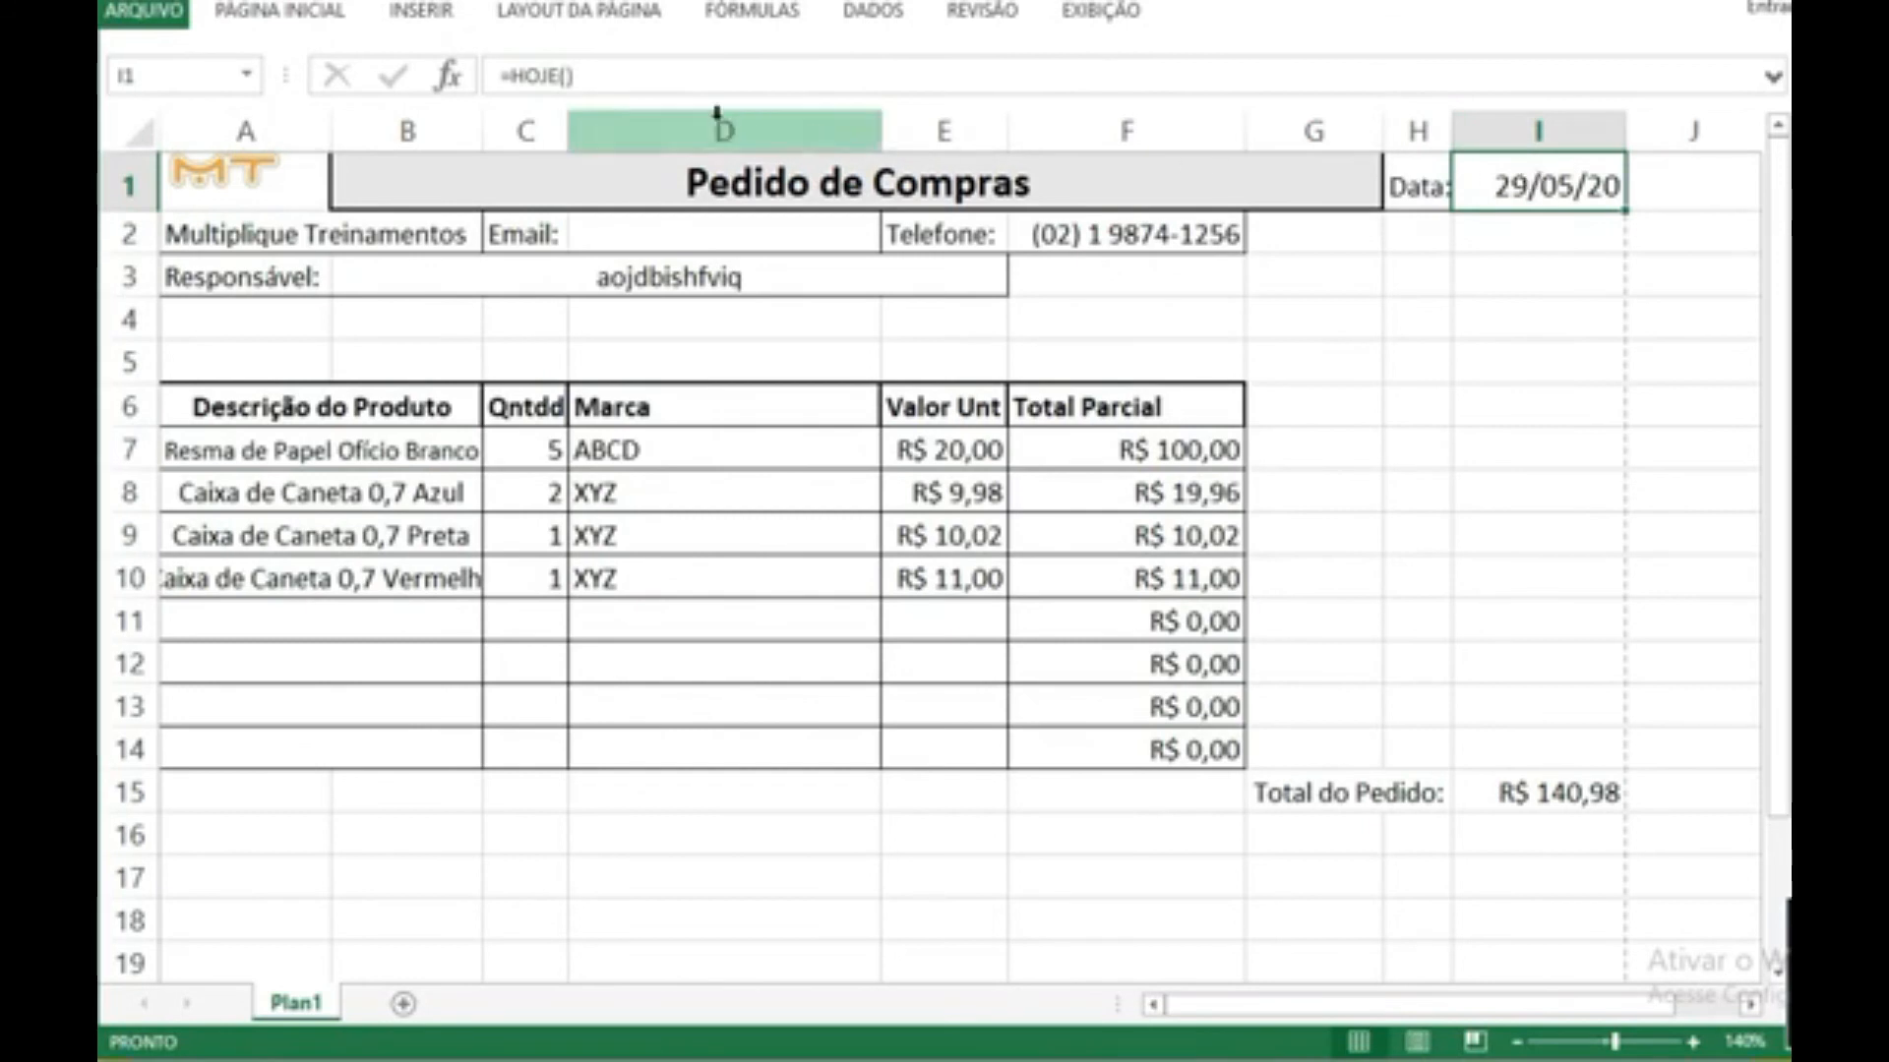
left_click(600, 74)
left_click_drag(602, 77, 492, 77)
key("BackSpace")
left_click(1505, 248)
right_click(1505, 179)
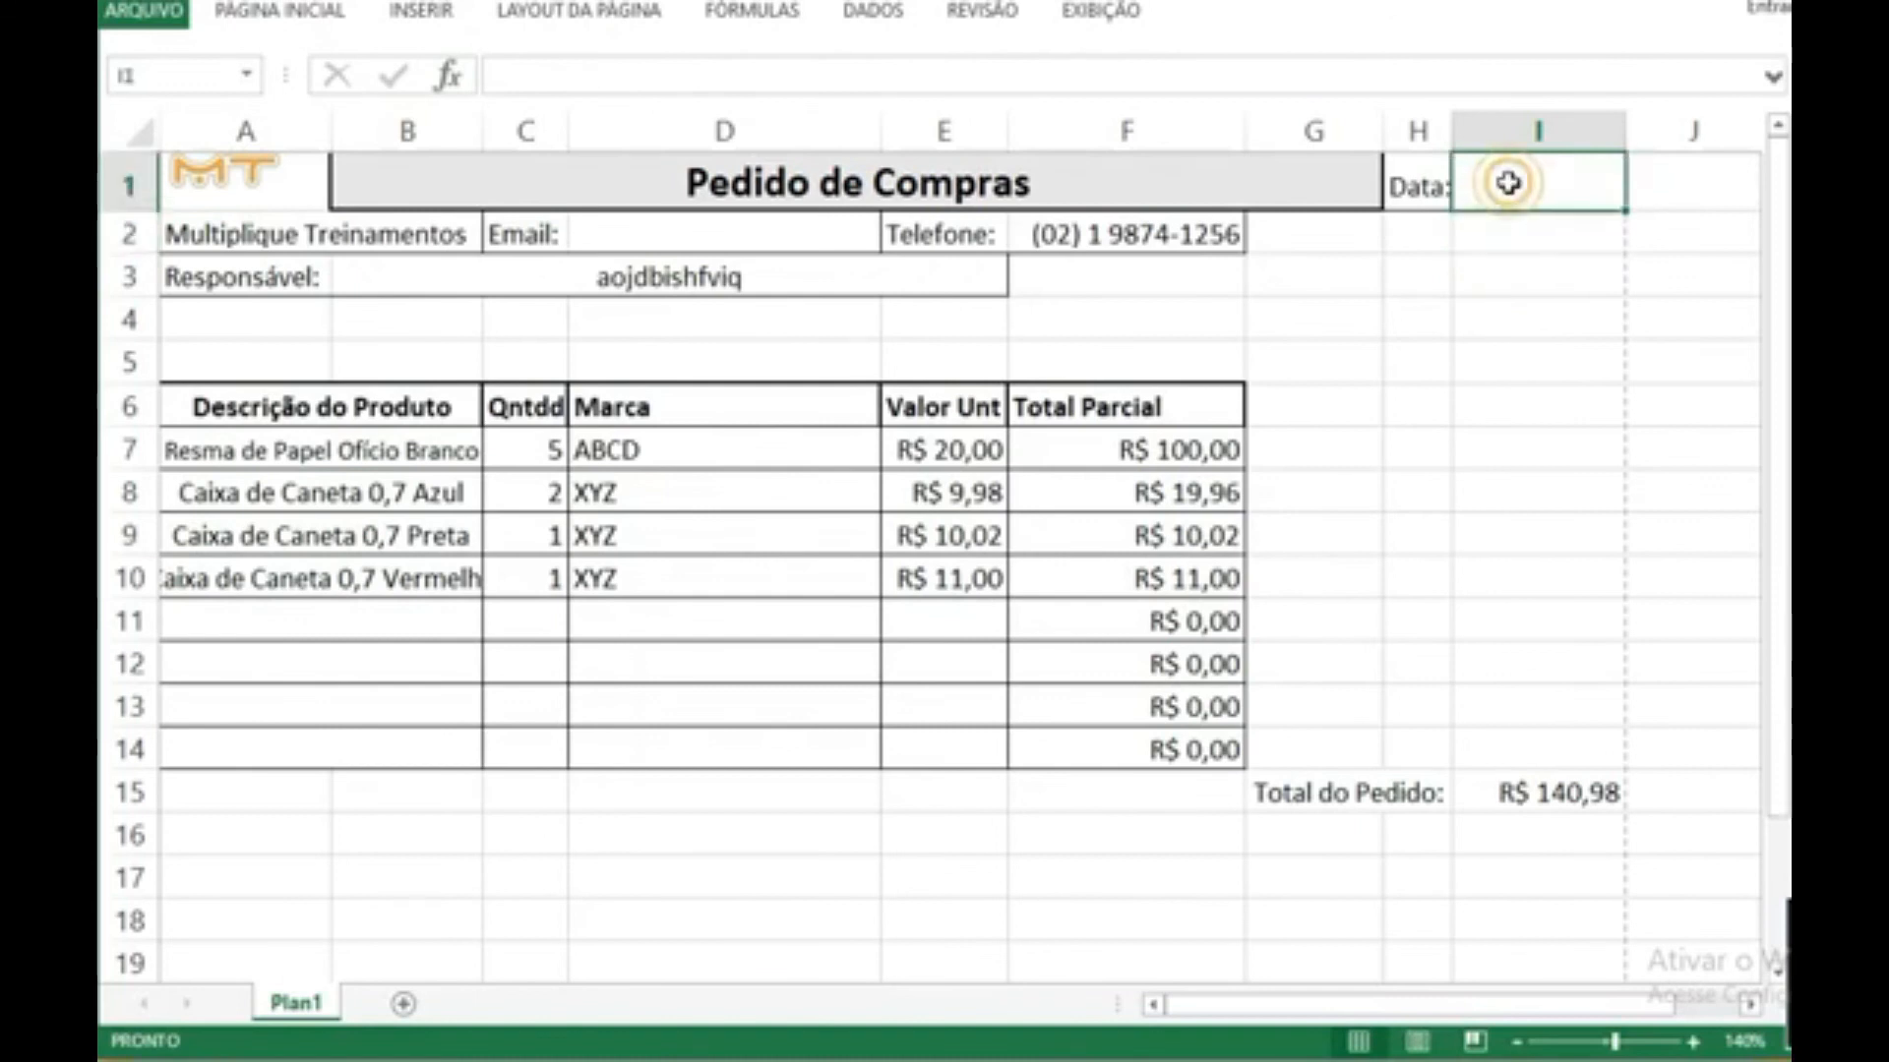
left_click(1637, 669)
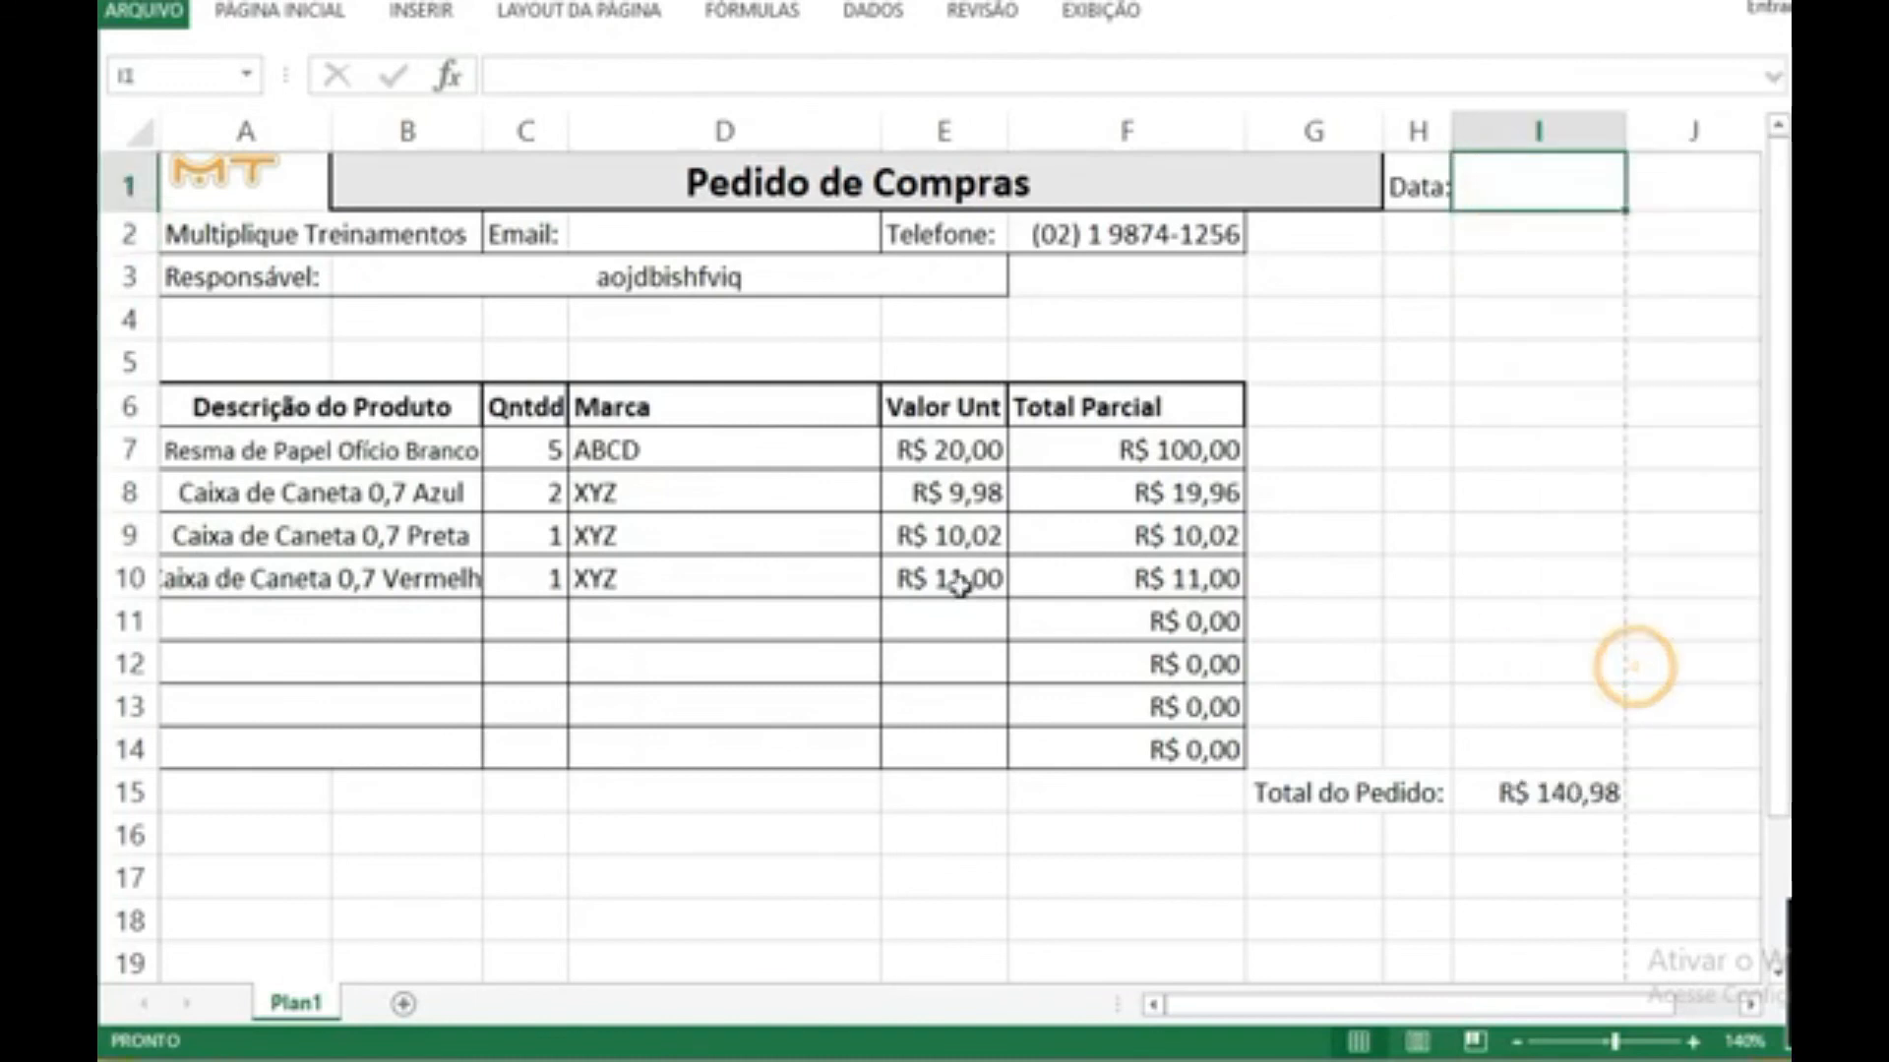
Step: Try to enter the date in I1 without separators, as 29052020
left_click(1270, 513)
left_click_drag(1606, 316, 1219, 190)
left_click(1501, 847)
left_click(1578, 339)
left_click(1506, 193)
type("29062020")
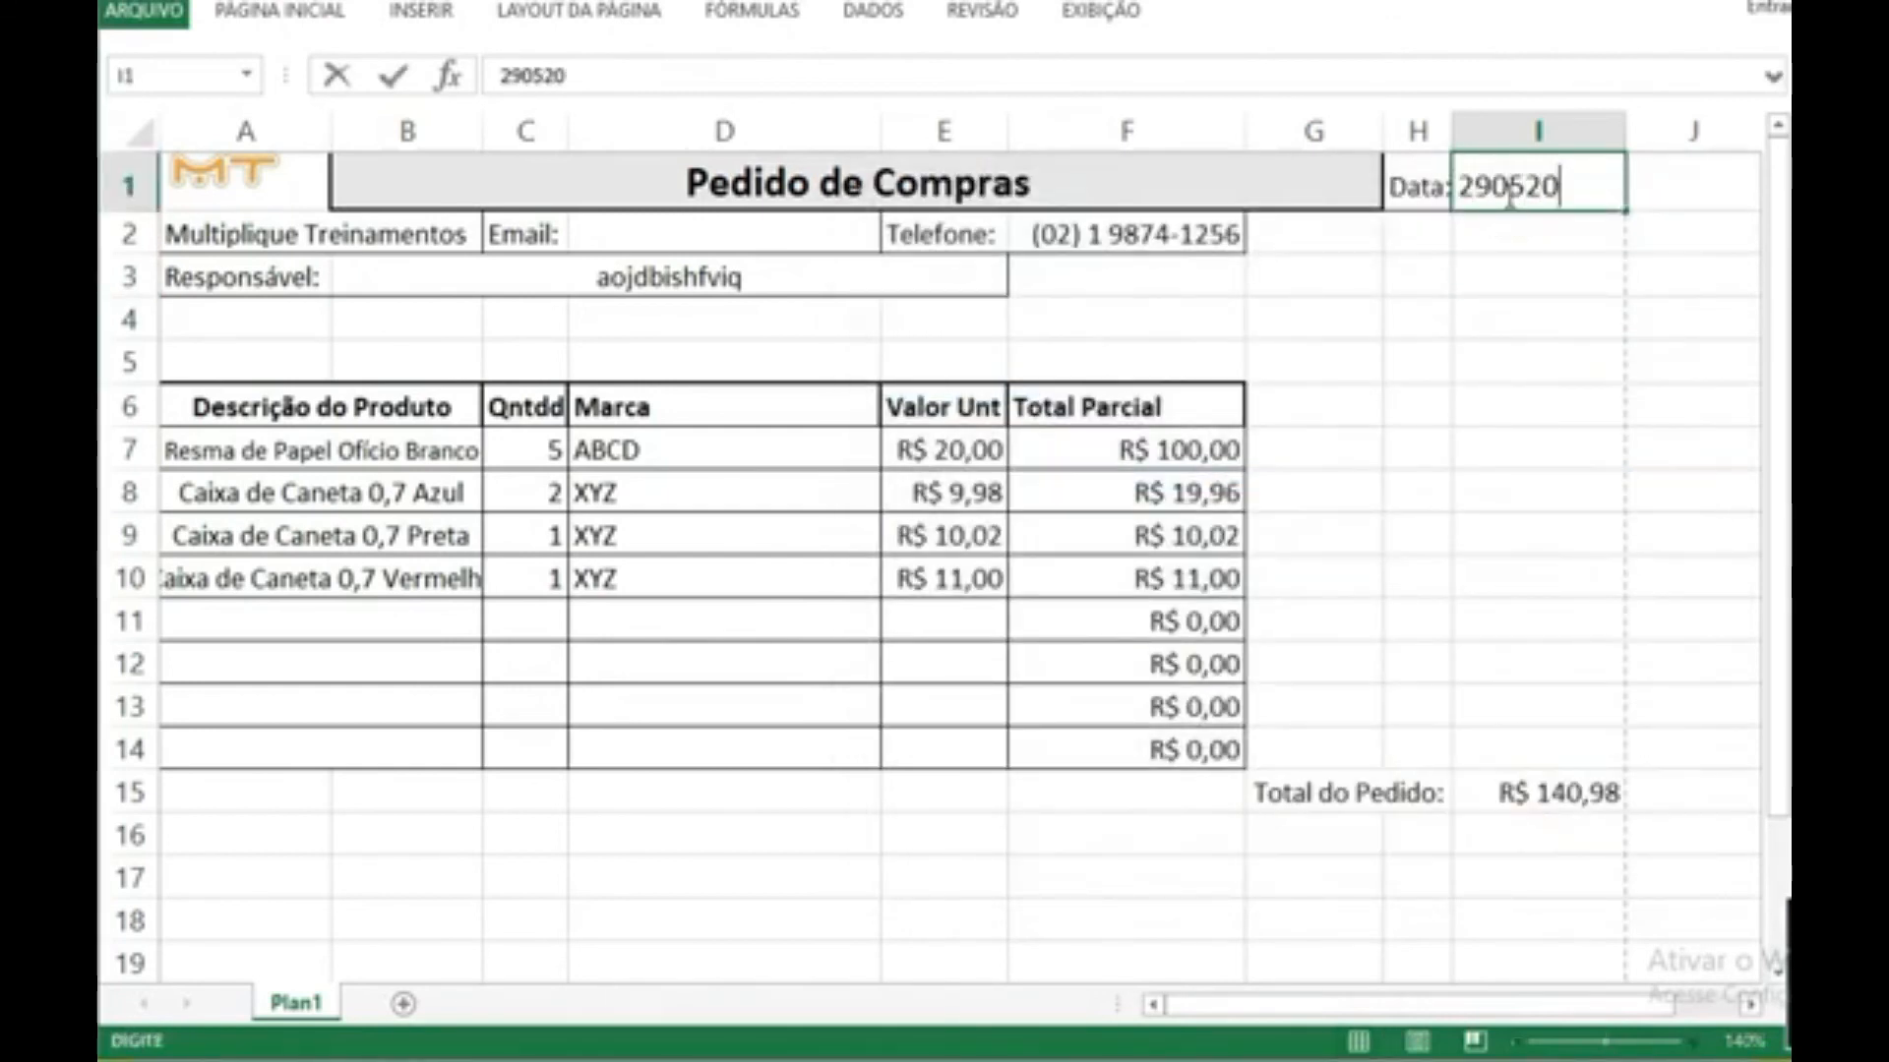
key("Return")
left_click(1506, 194)
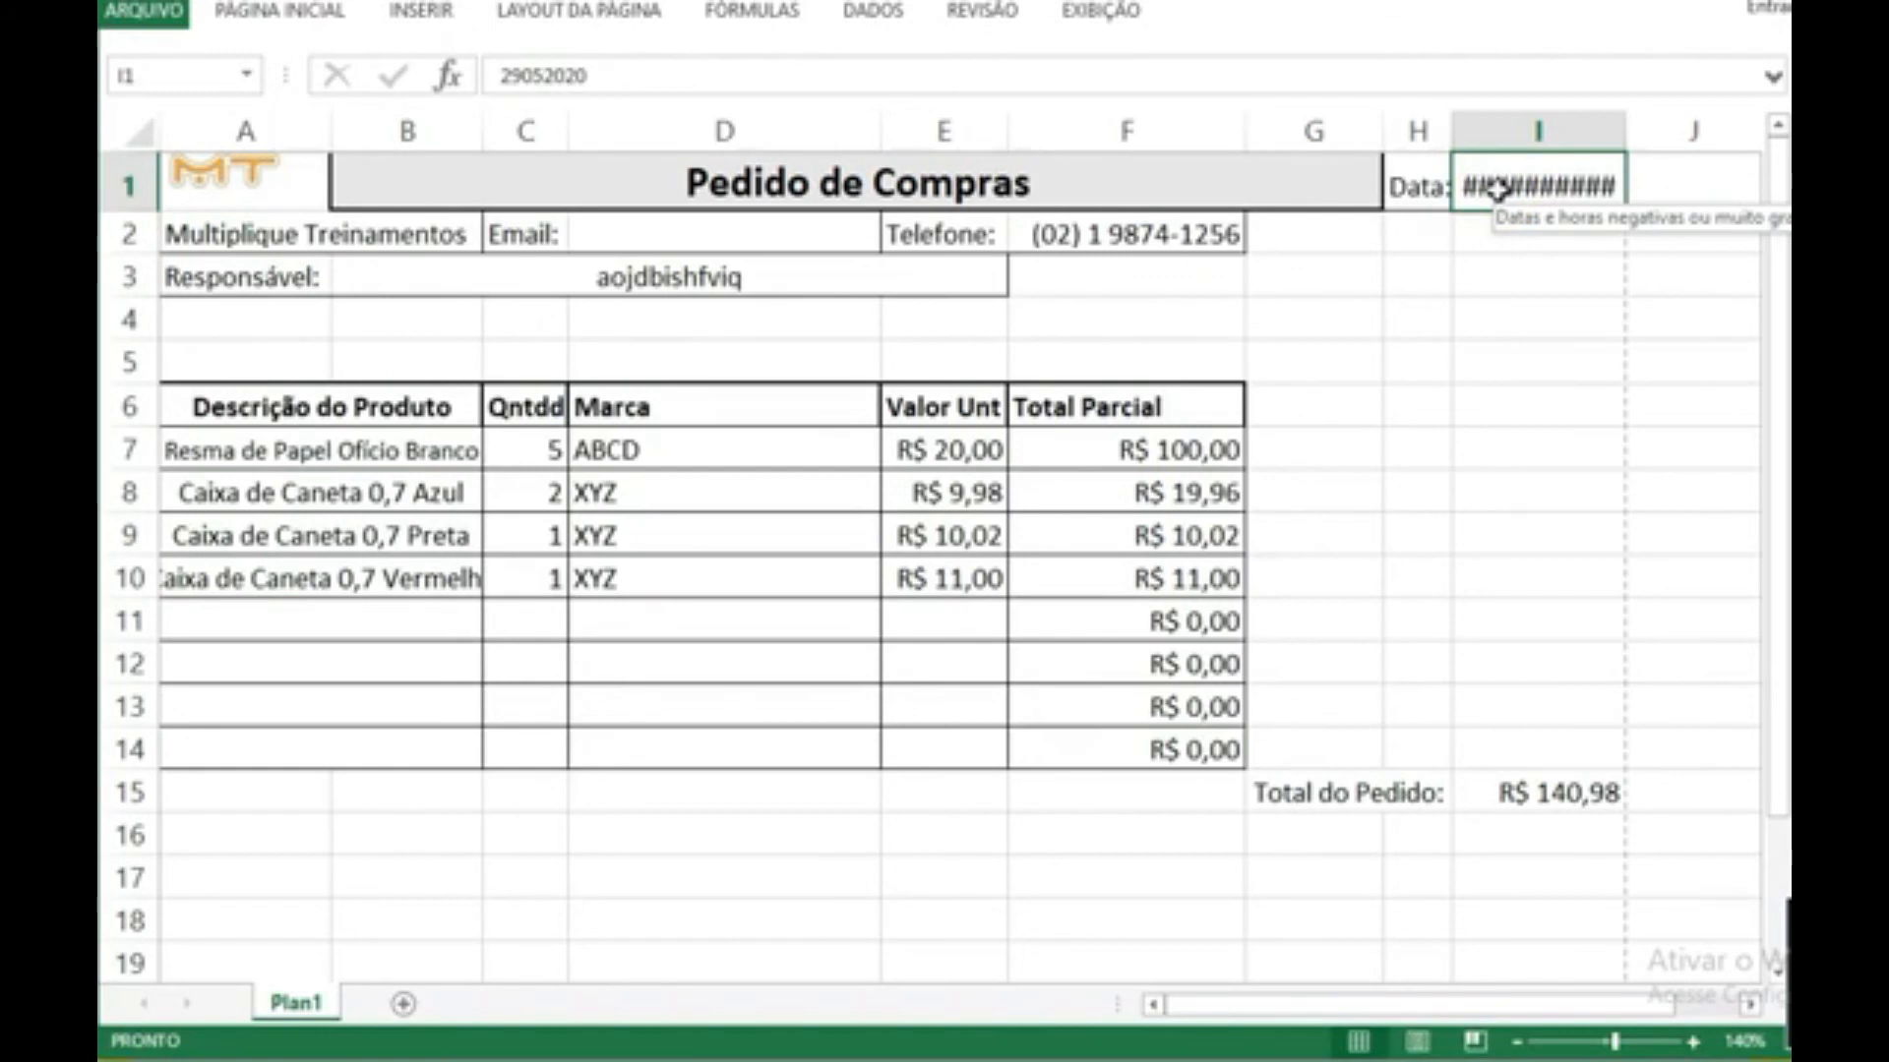
Step: Widen column I slightly and correct the date in I1 to 29/05/20
left_click_drag(1624, 124, 1641, 123)
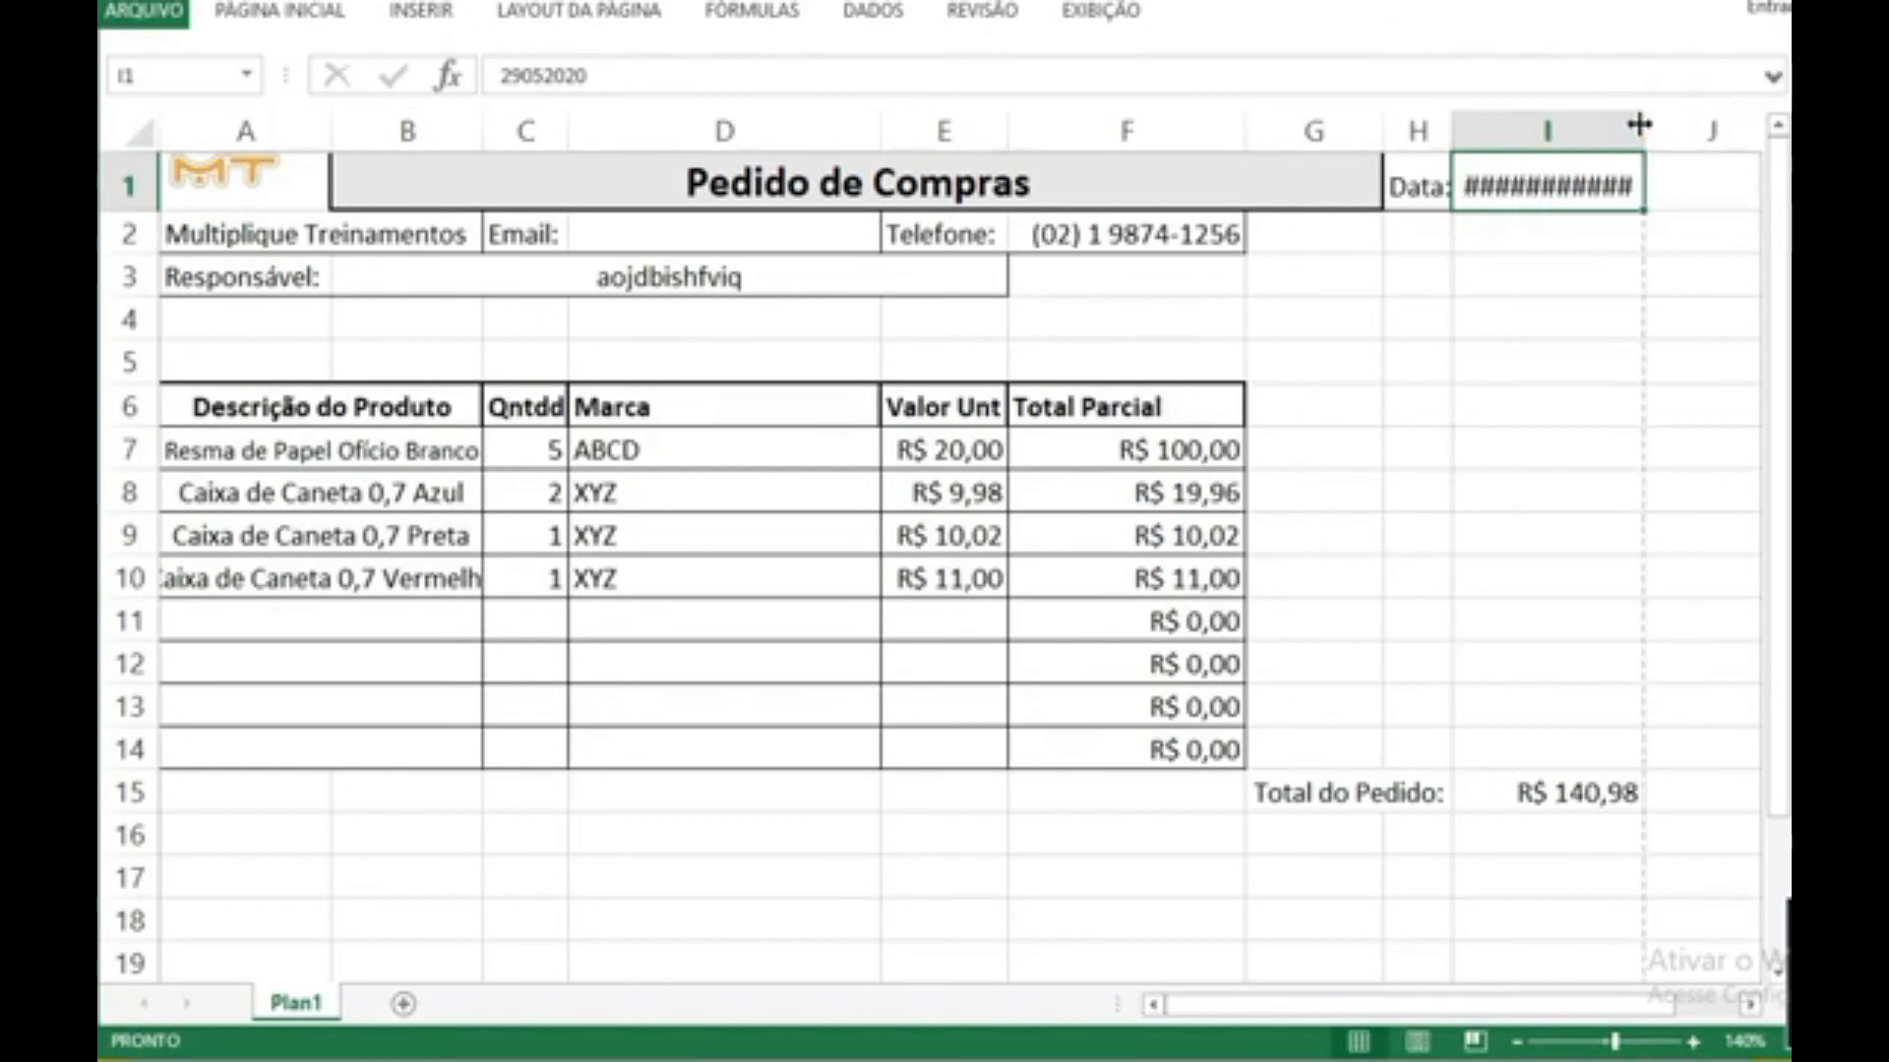
double_click(1587, 185)
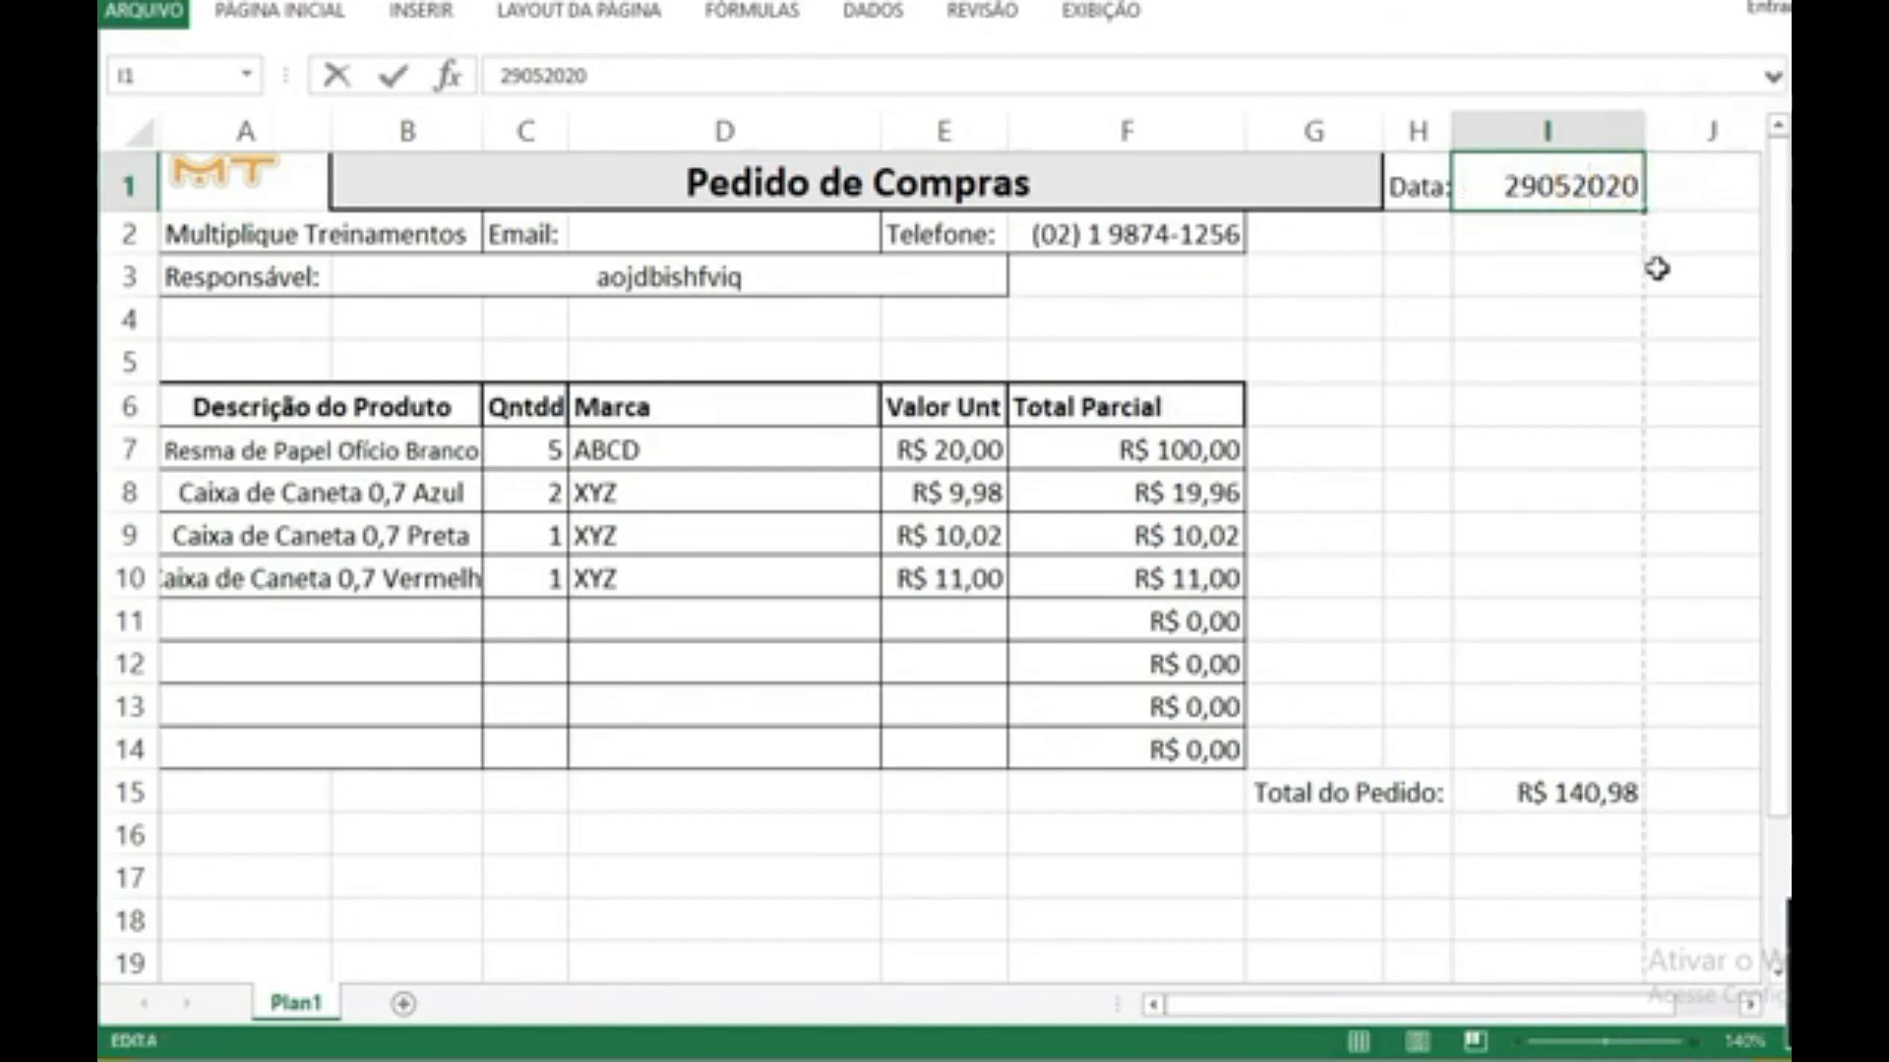
key("Return")
mouse_move(1641, 129)
left_mouse_down()
mouse_move(1610, 131)
mouse_move(1644, 131)
left_mouse_up()
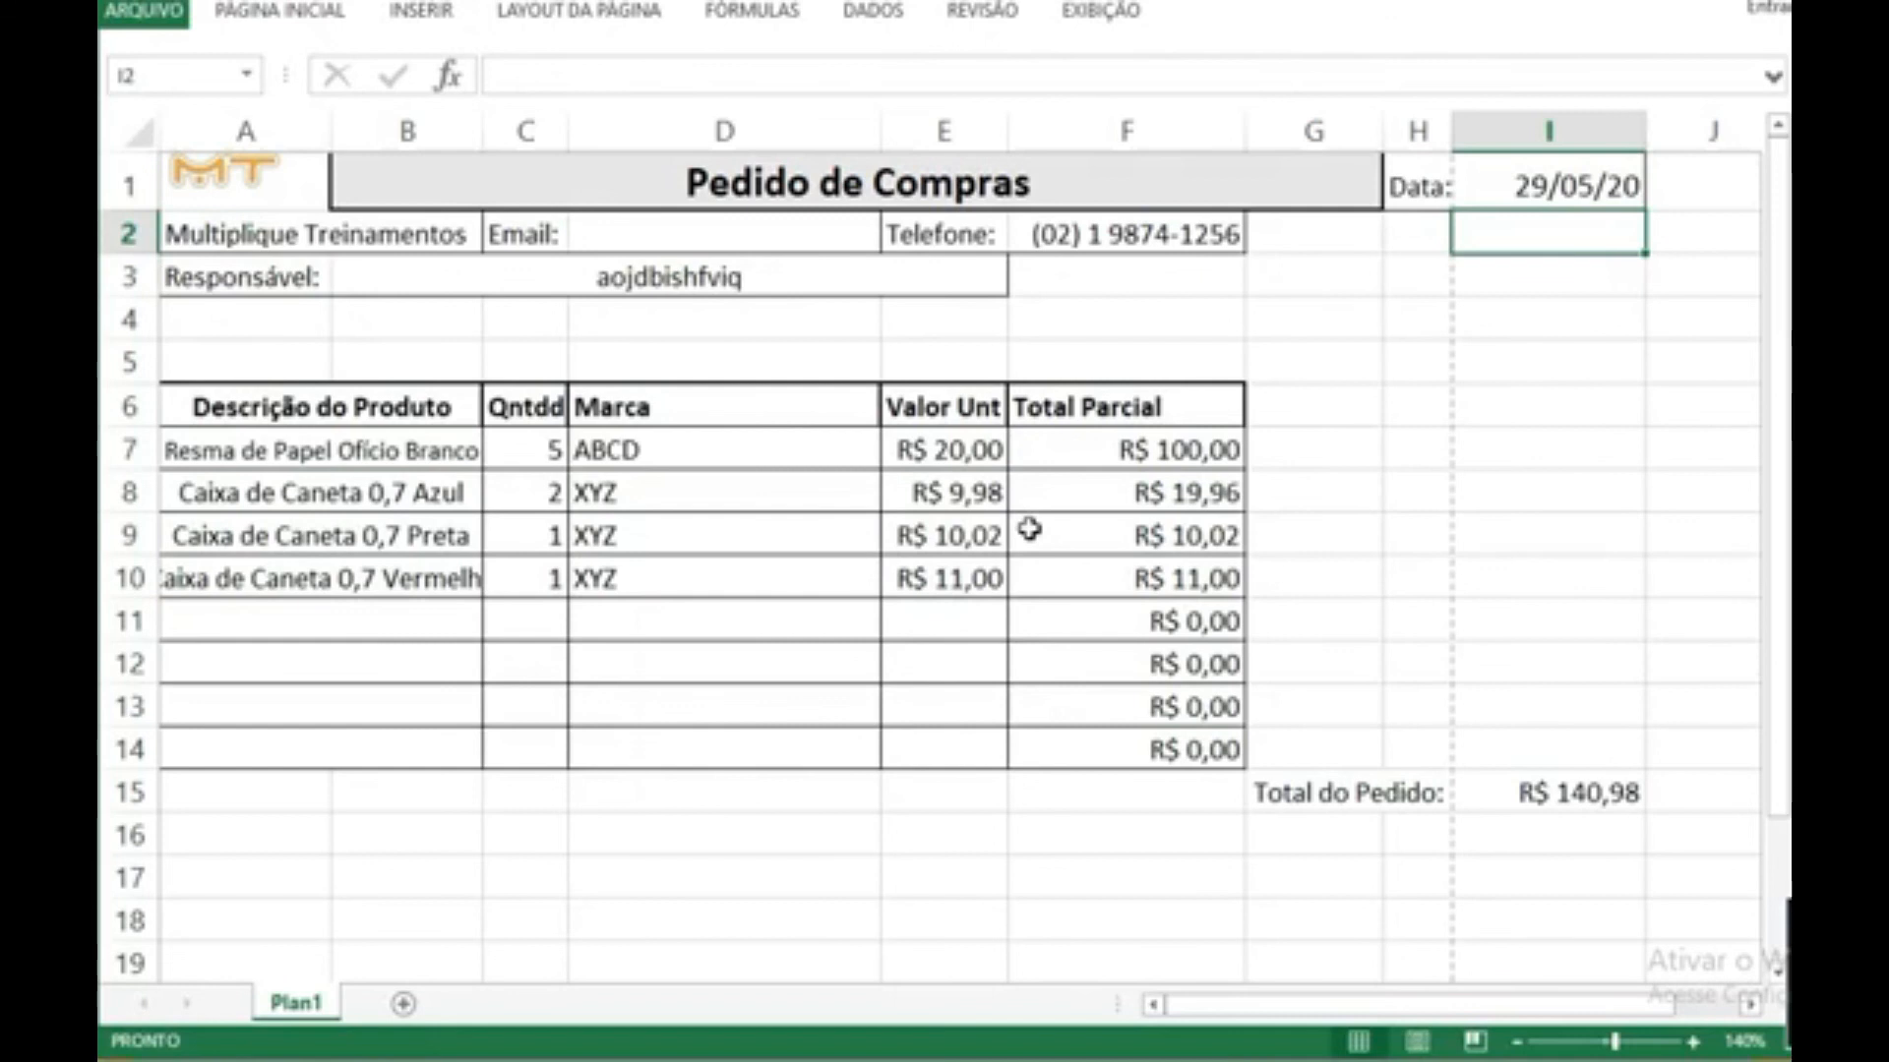
Step: Narrow column I so that the date and the order total fit within the page's width
scroll(1028, 529, "down", 3)
scroll(498, 800, "up", 1)
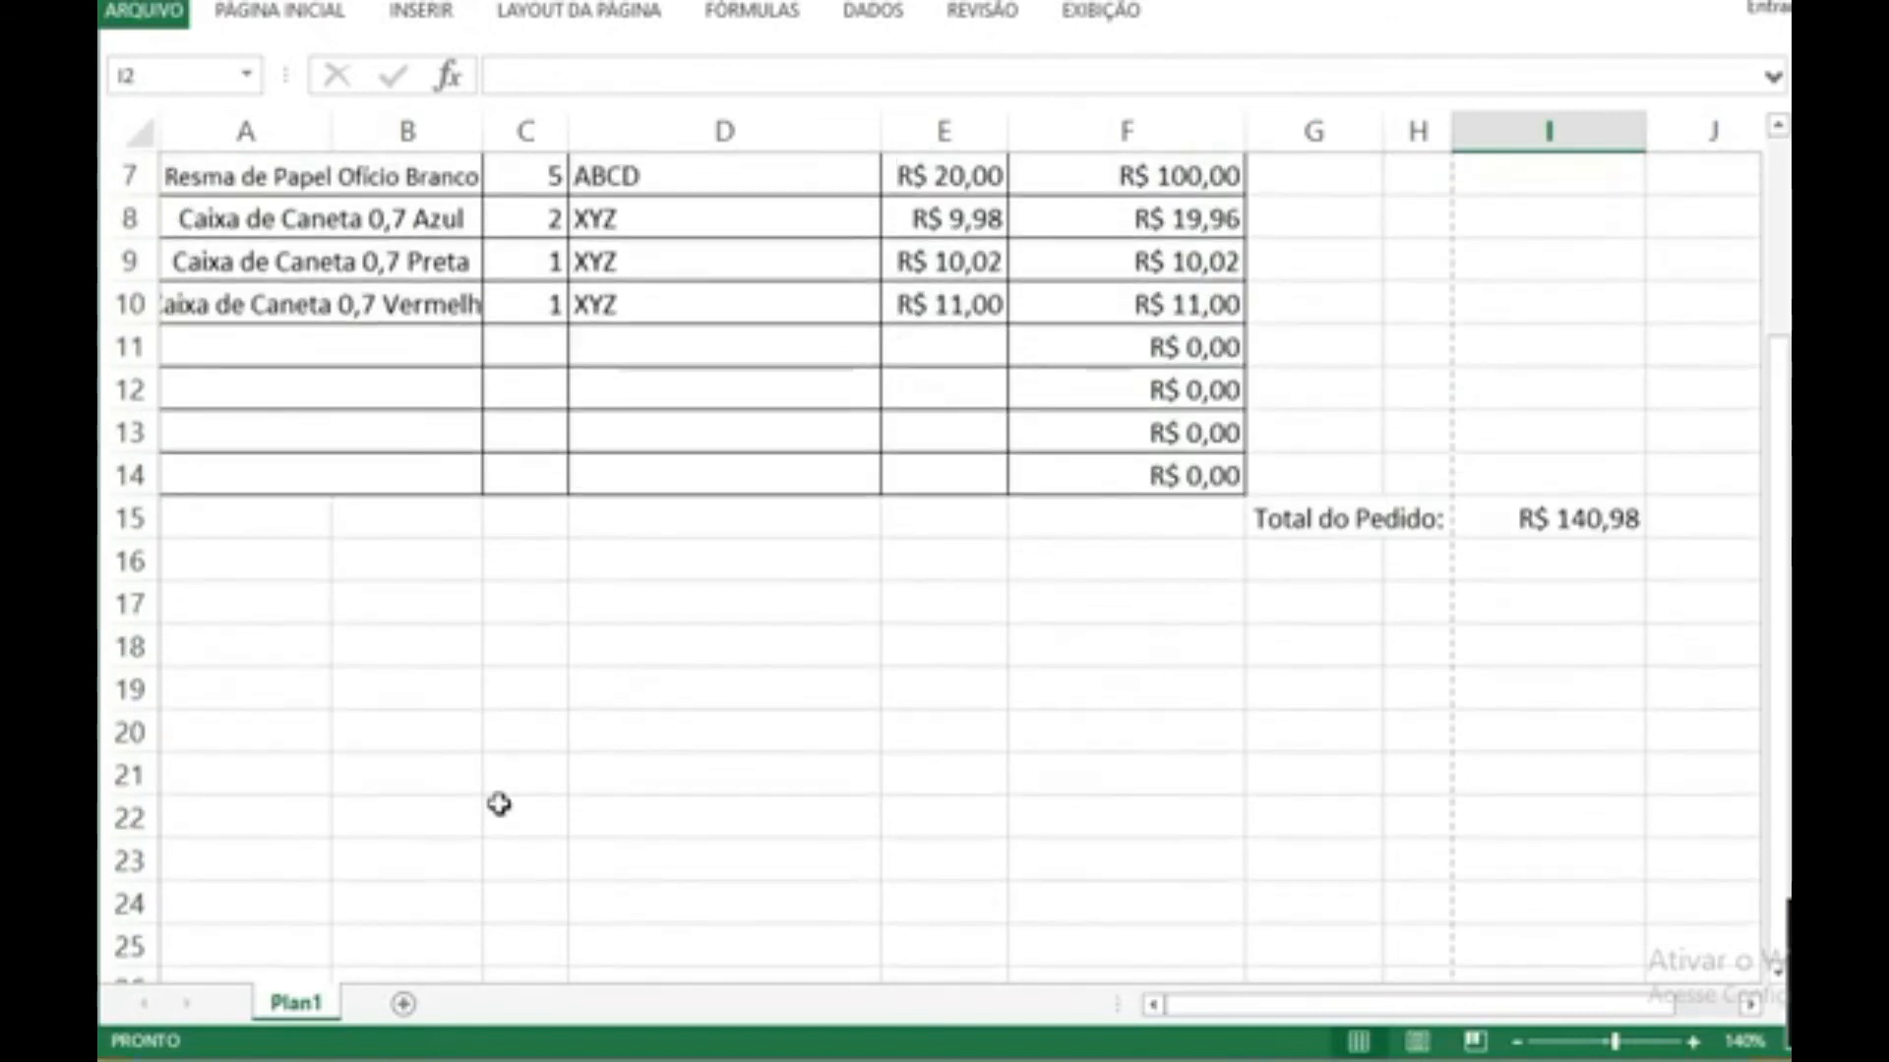
left_click(602, 690)
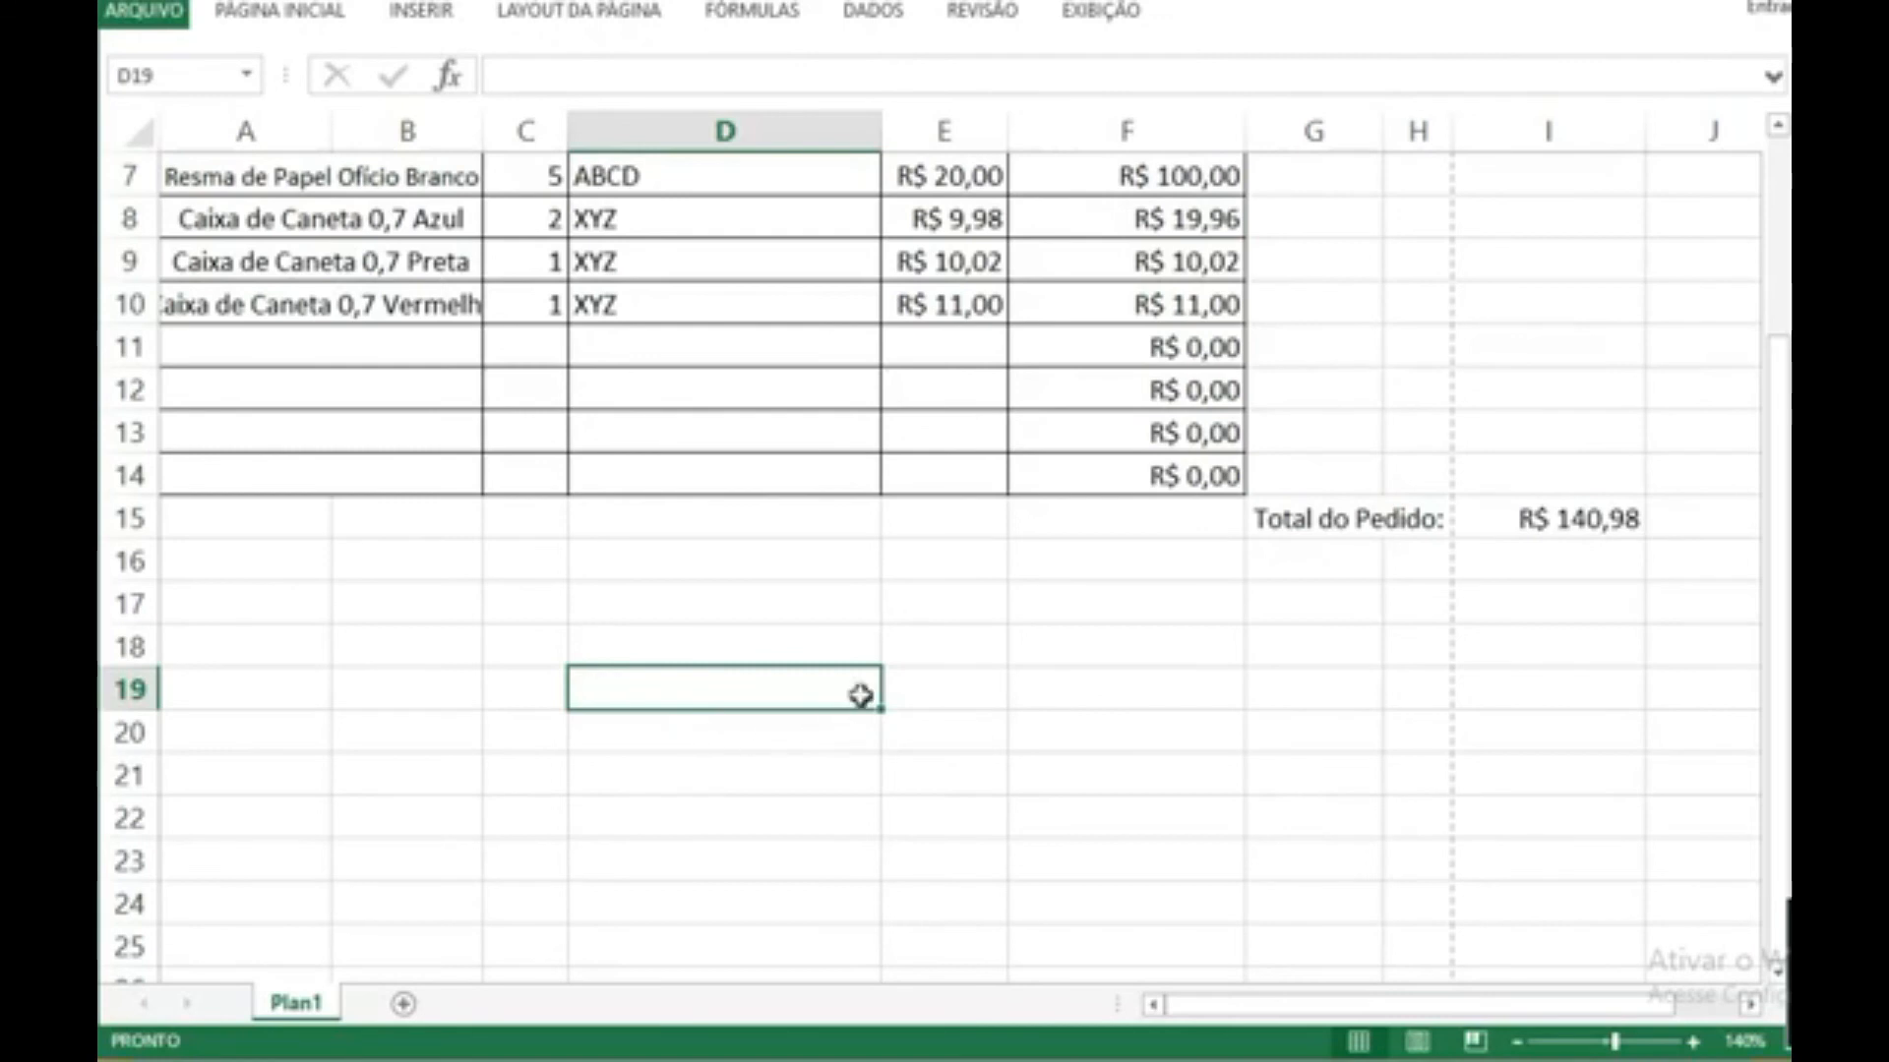
scroll(856, 688, "up", 2)
left_click_drag(1645, 134, 1624, 134)
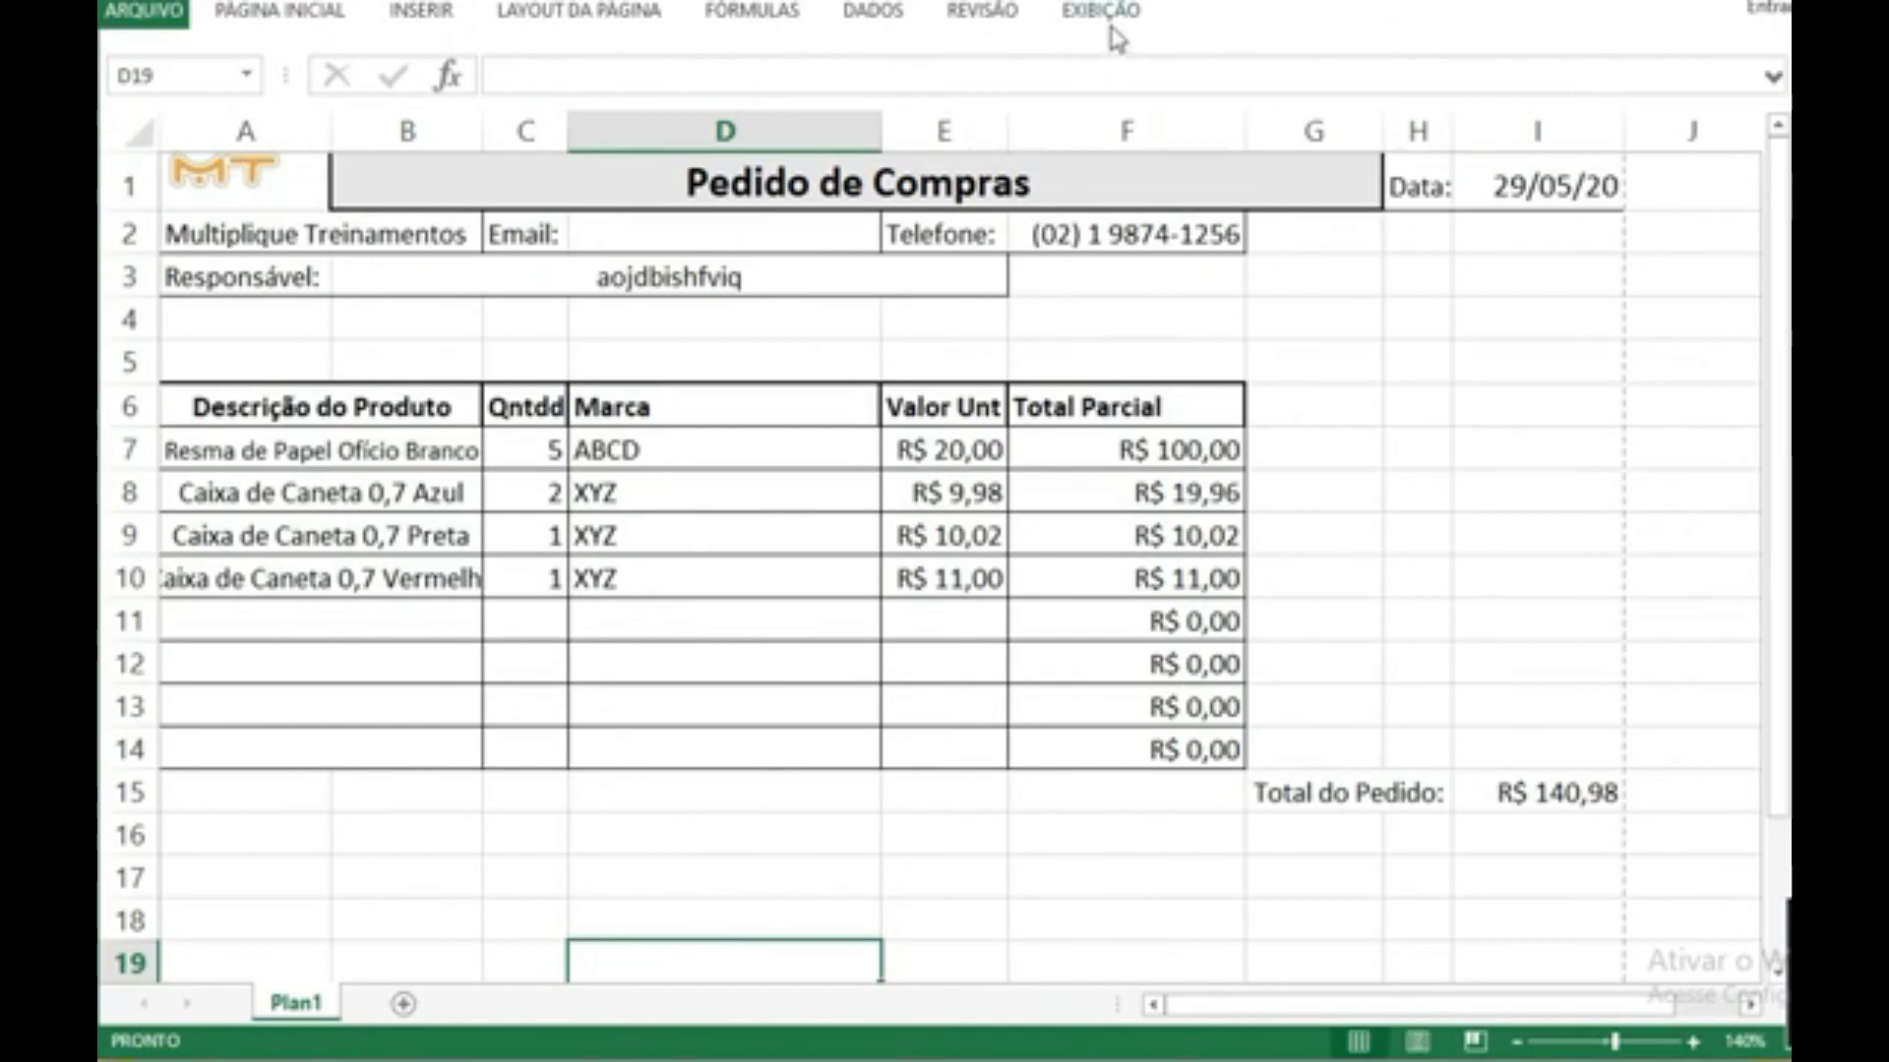
Step: Check the form's page fit in the print preview and the page break view, and return to the normal view
key("ctrl+p")
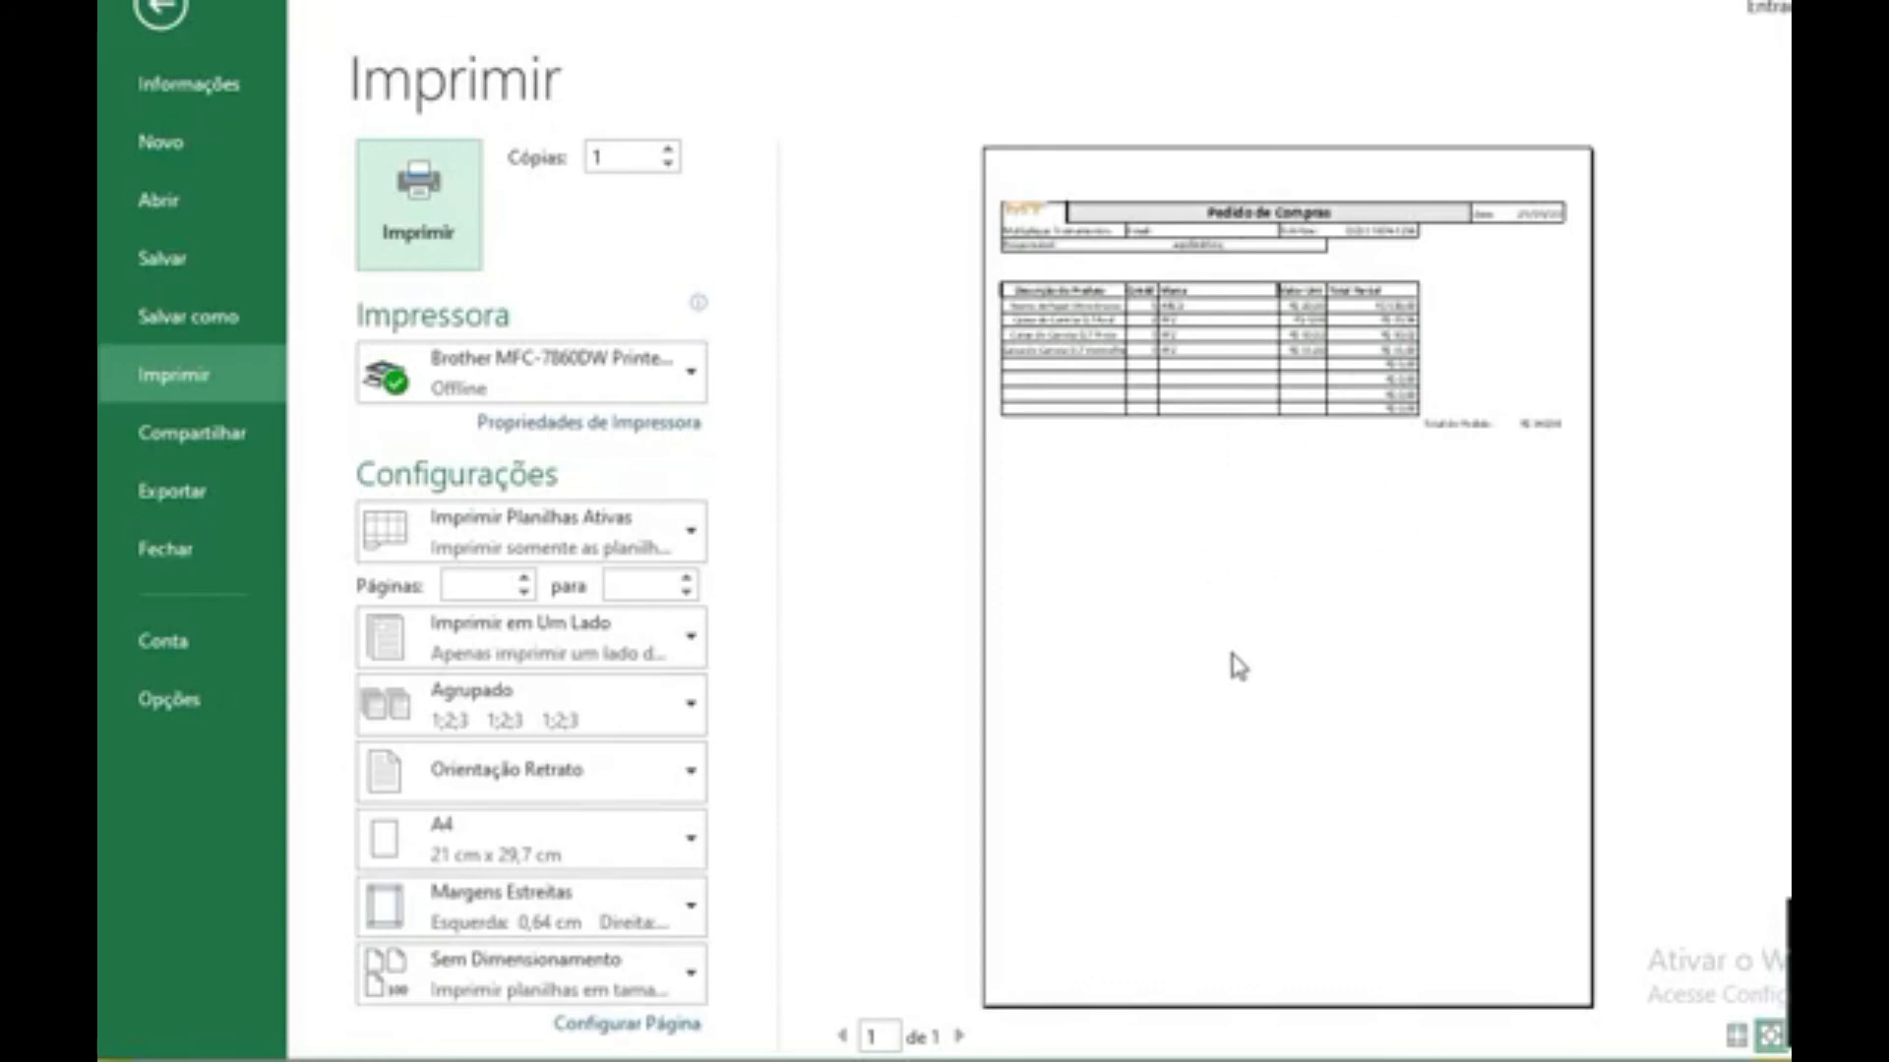
key("Escape")
left_click(1099, 12)
left_click(250, 91)
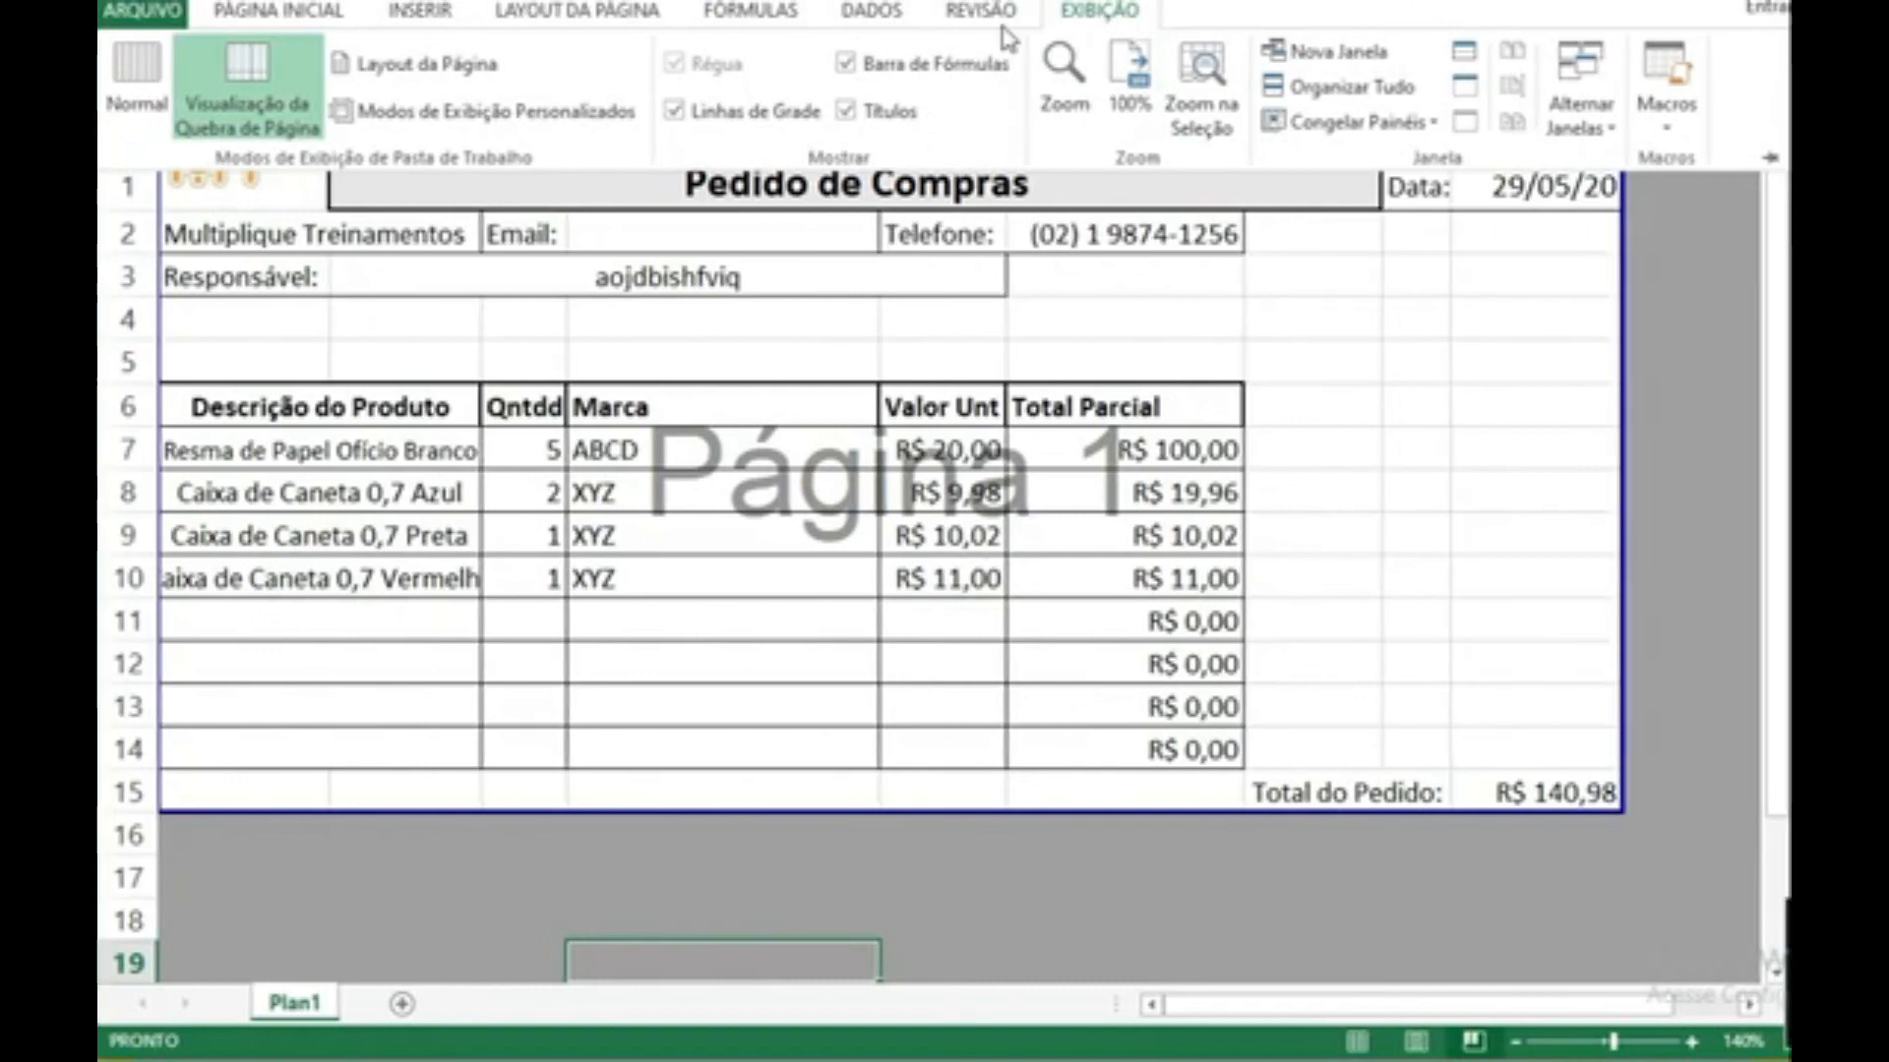
left_click(136, 84)
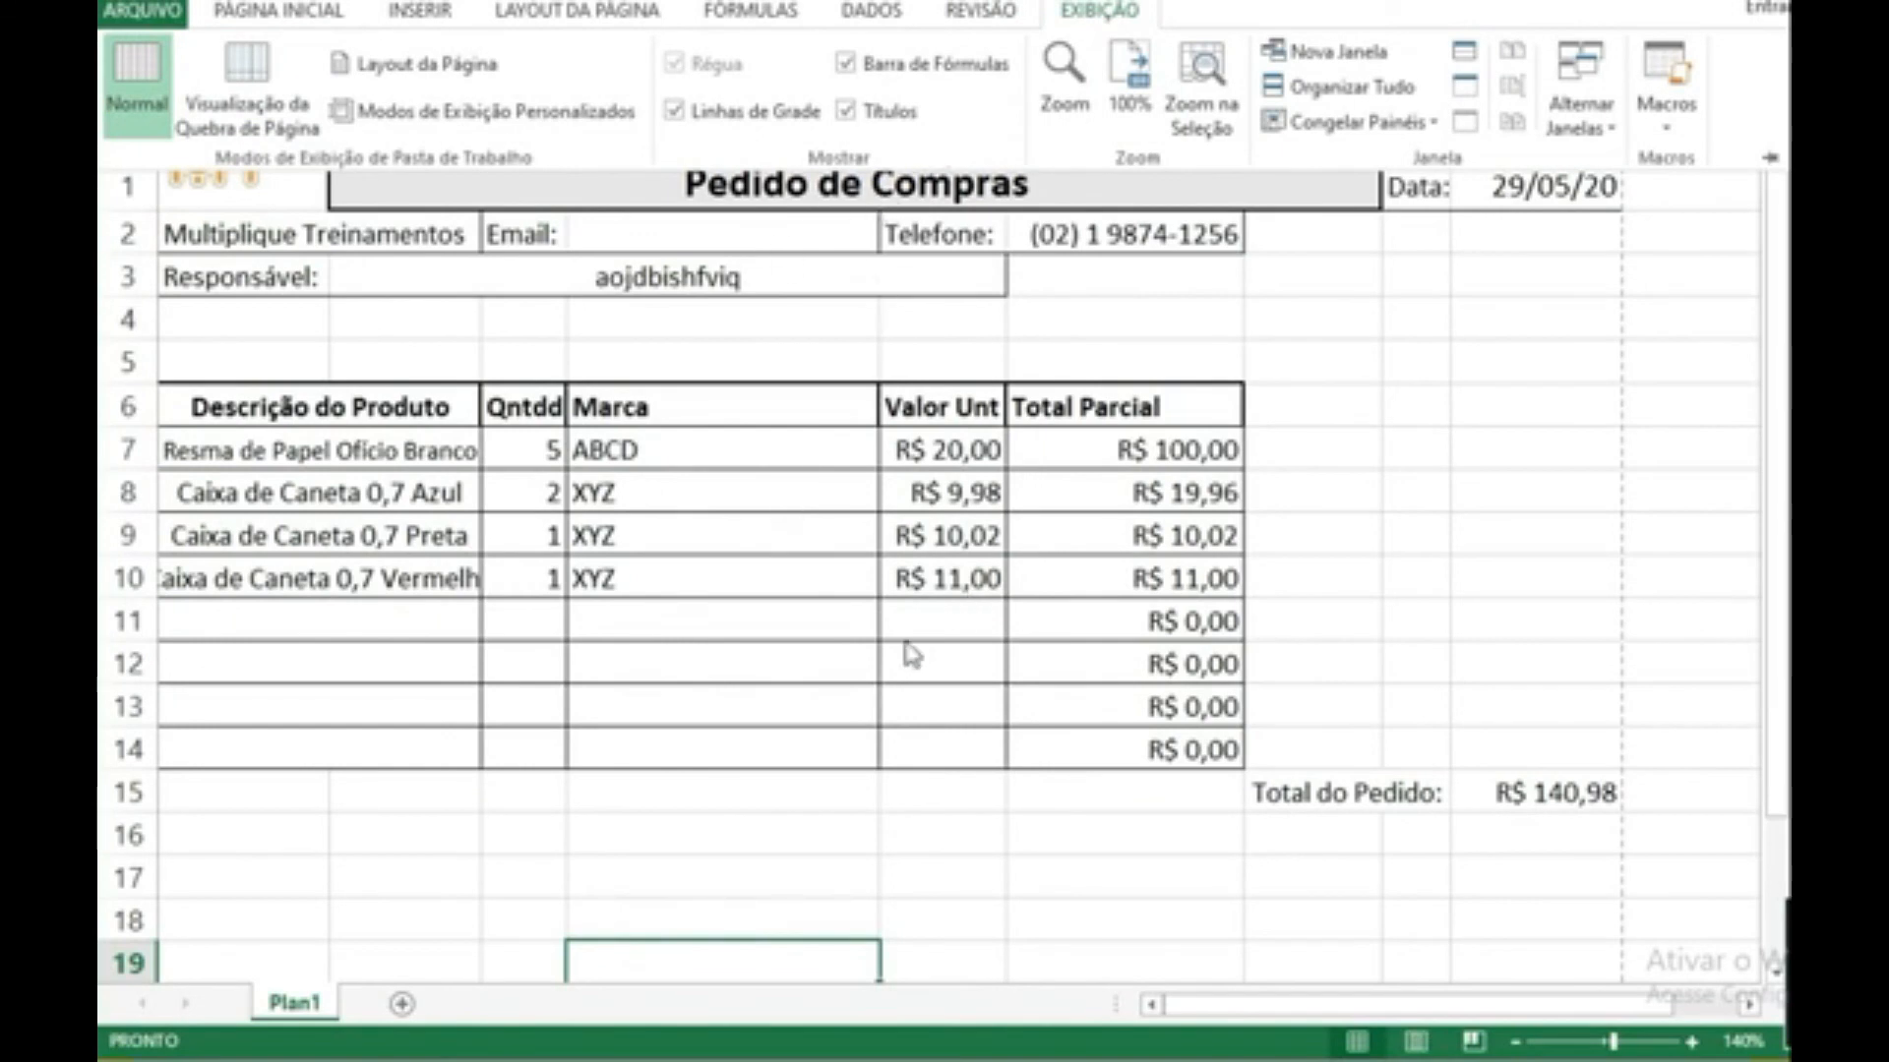
left_click(1453, 307)
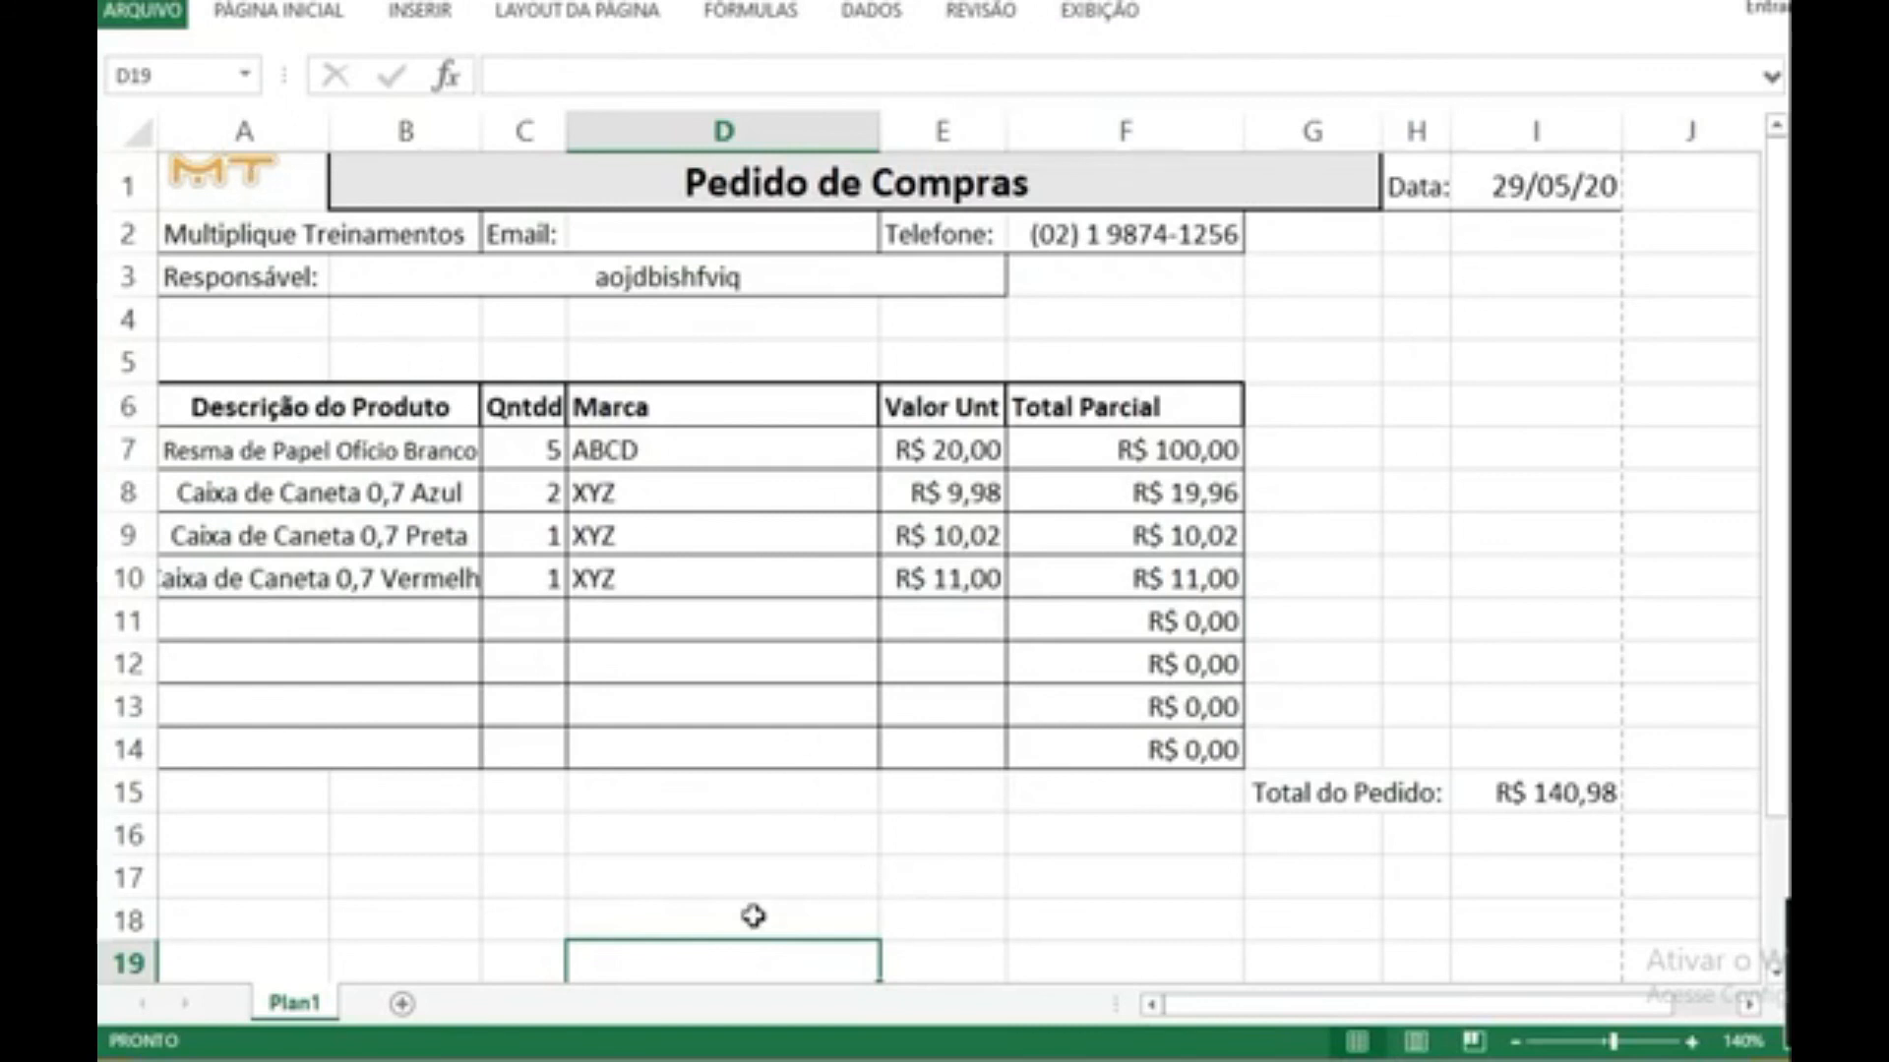
scroll(754, 916, "down", 3)
left_click(476, 828)
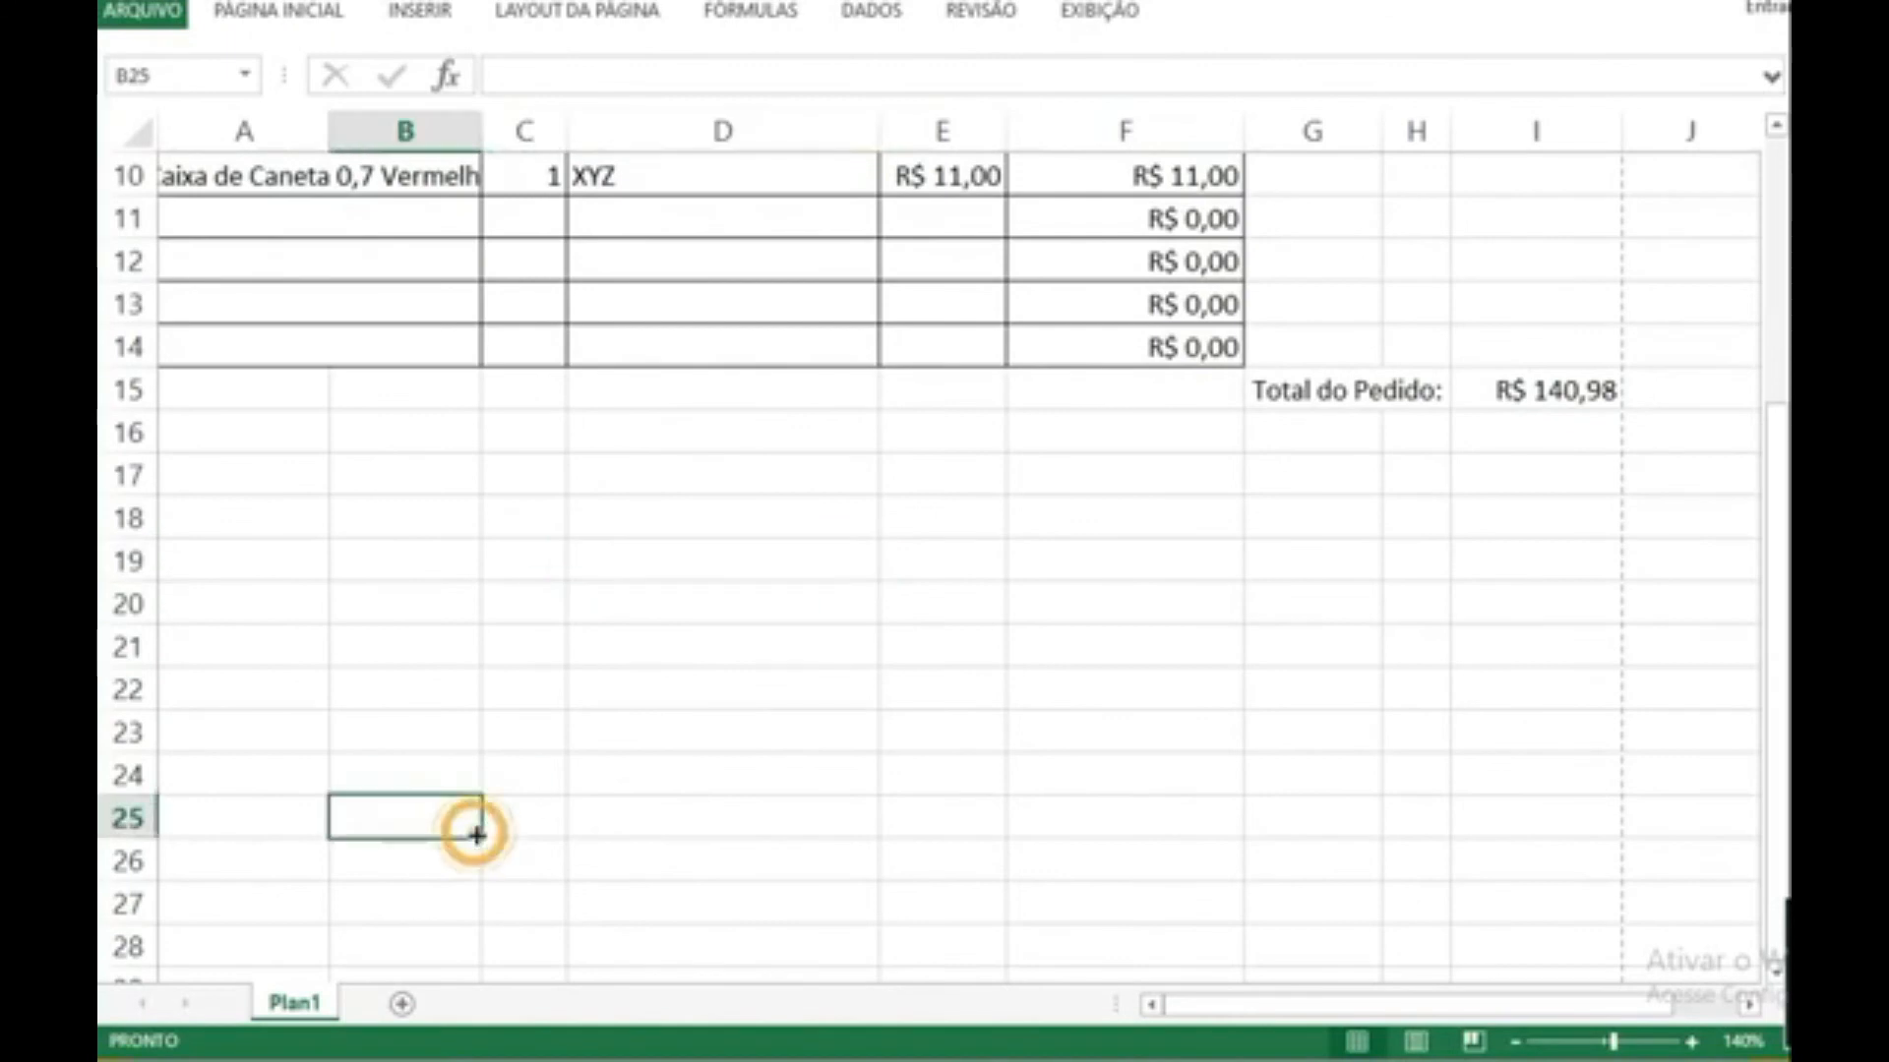
left_click(1176, 843)
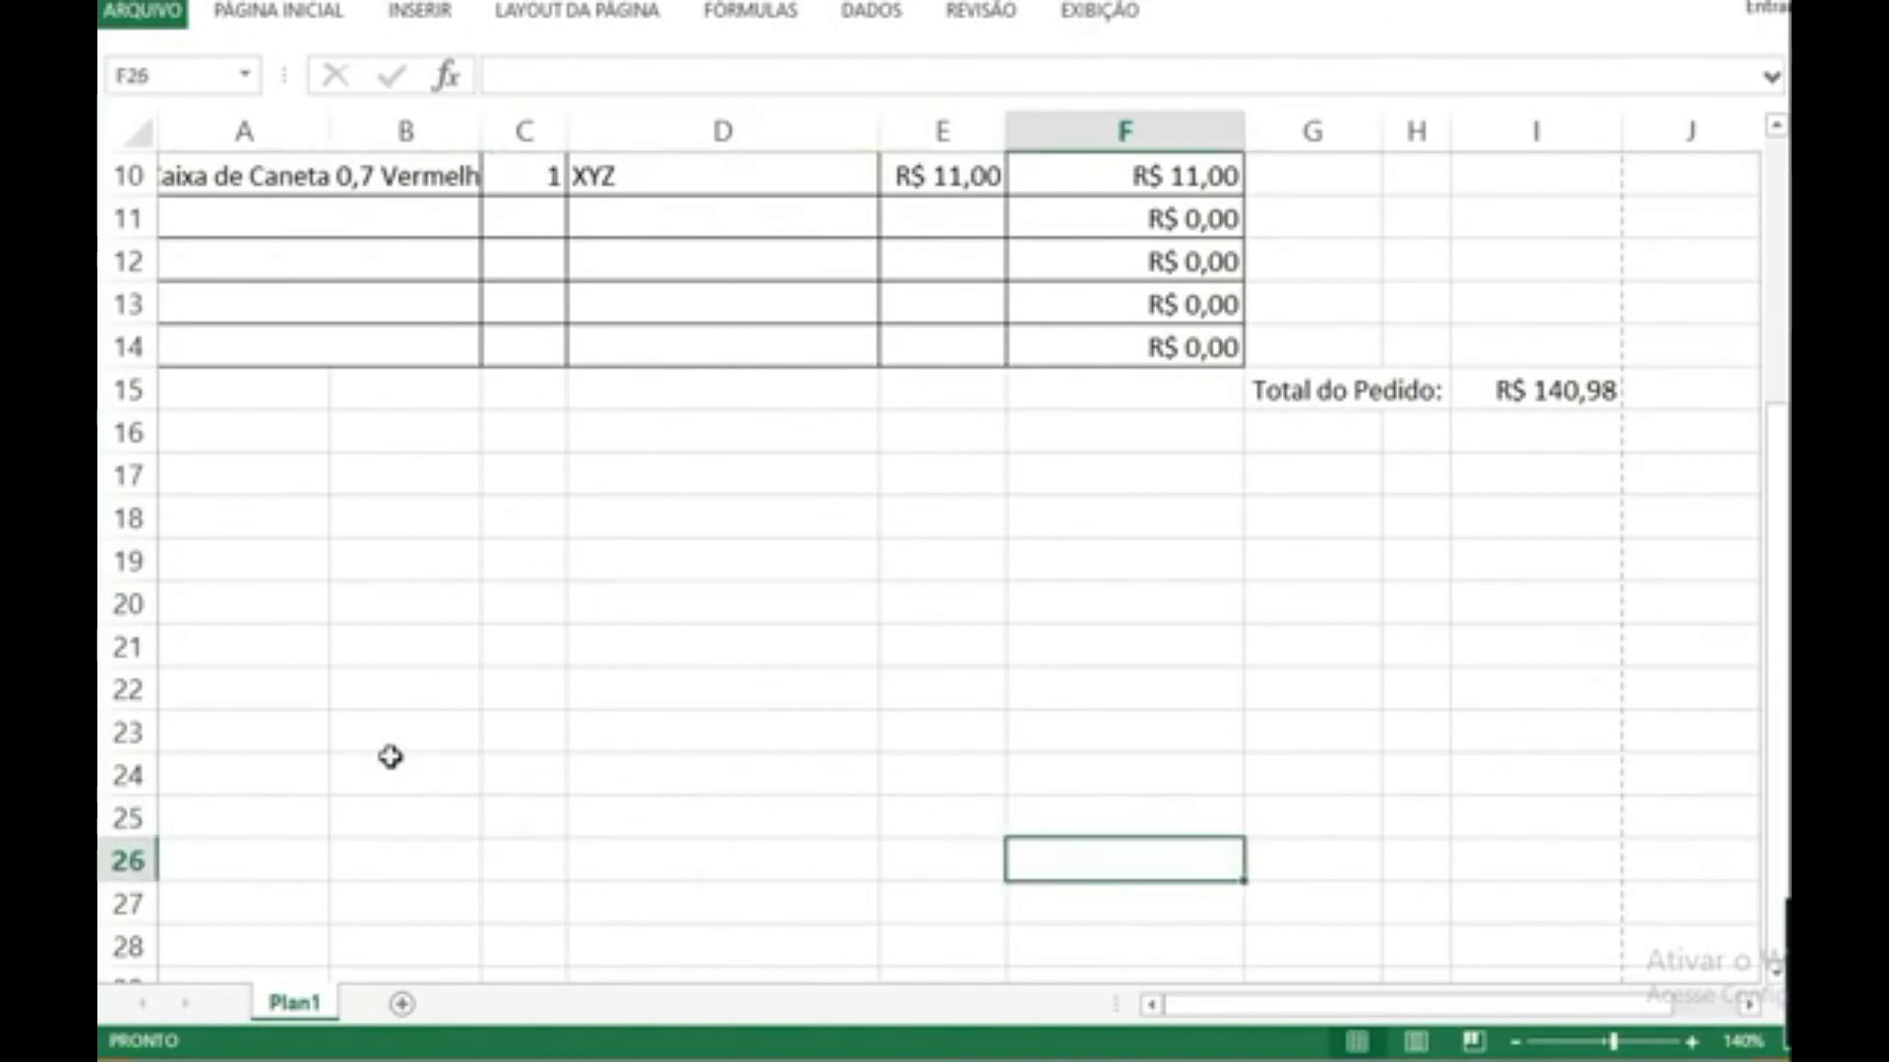
left_click(582, 14)
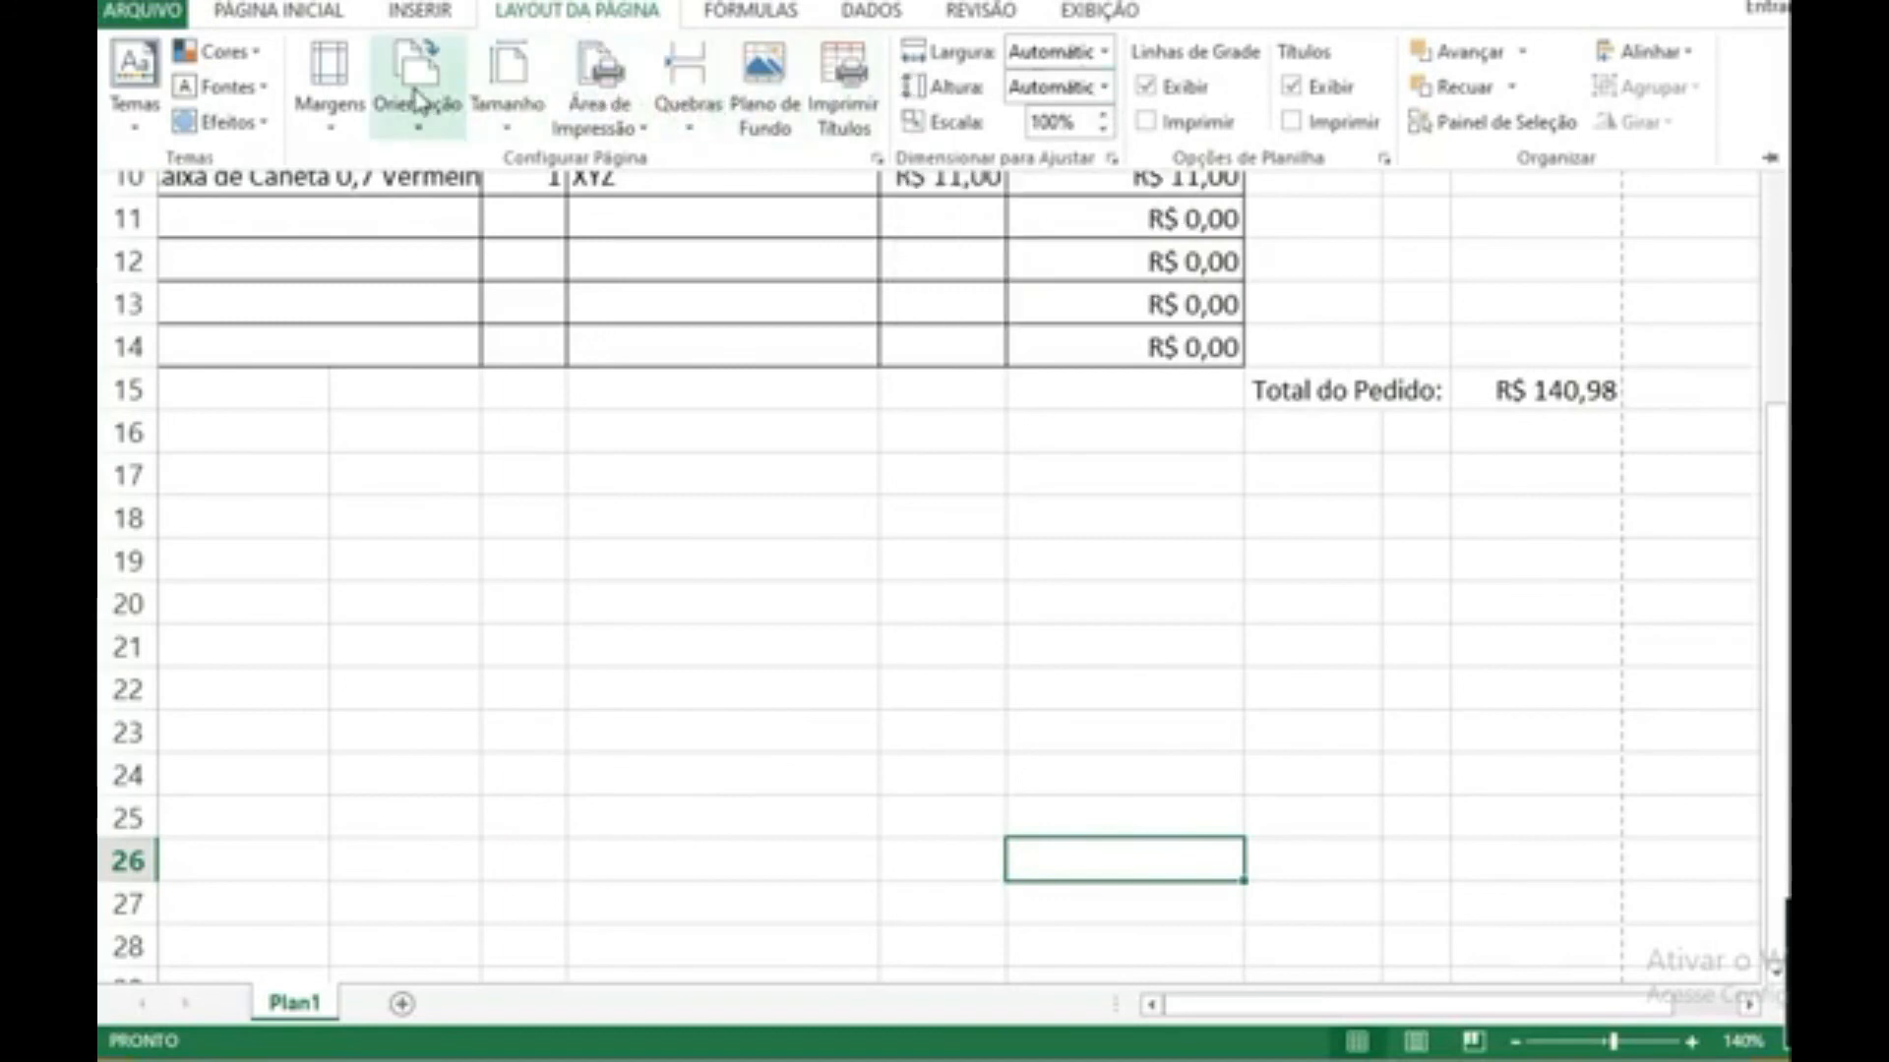
left_click(277, 26)
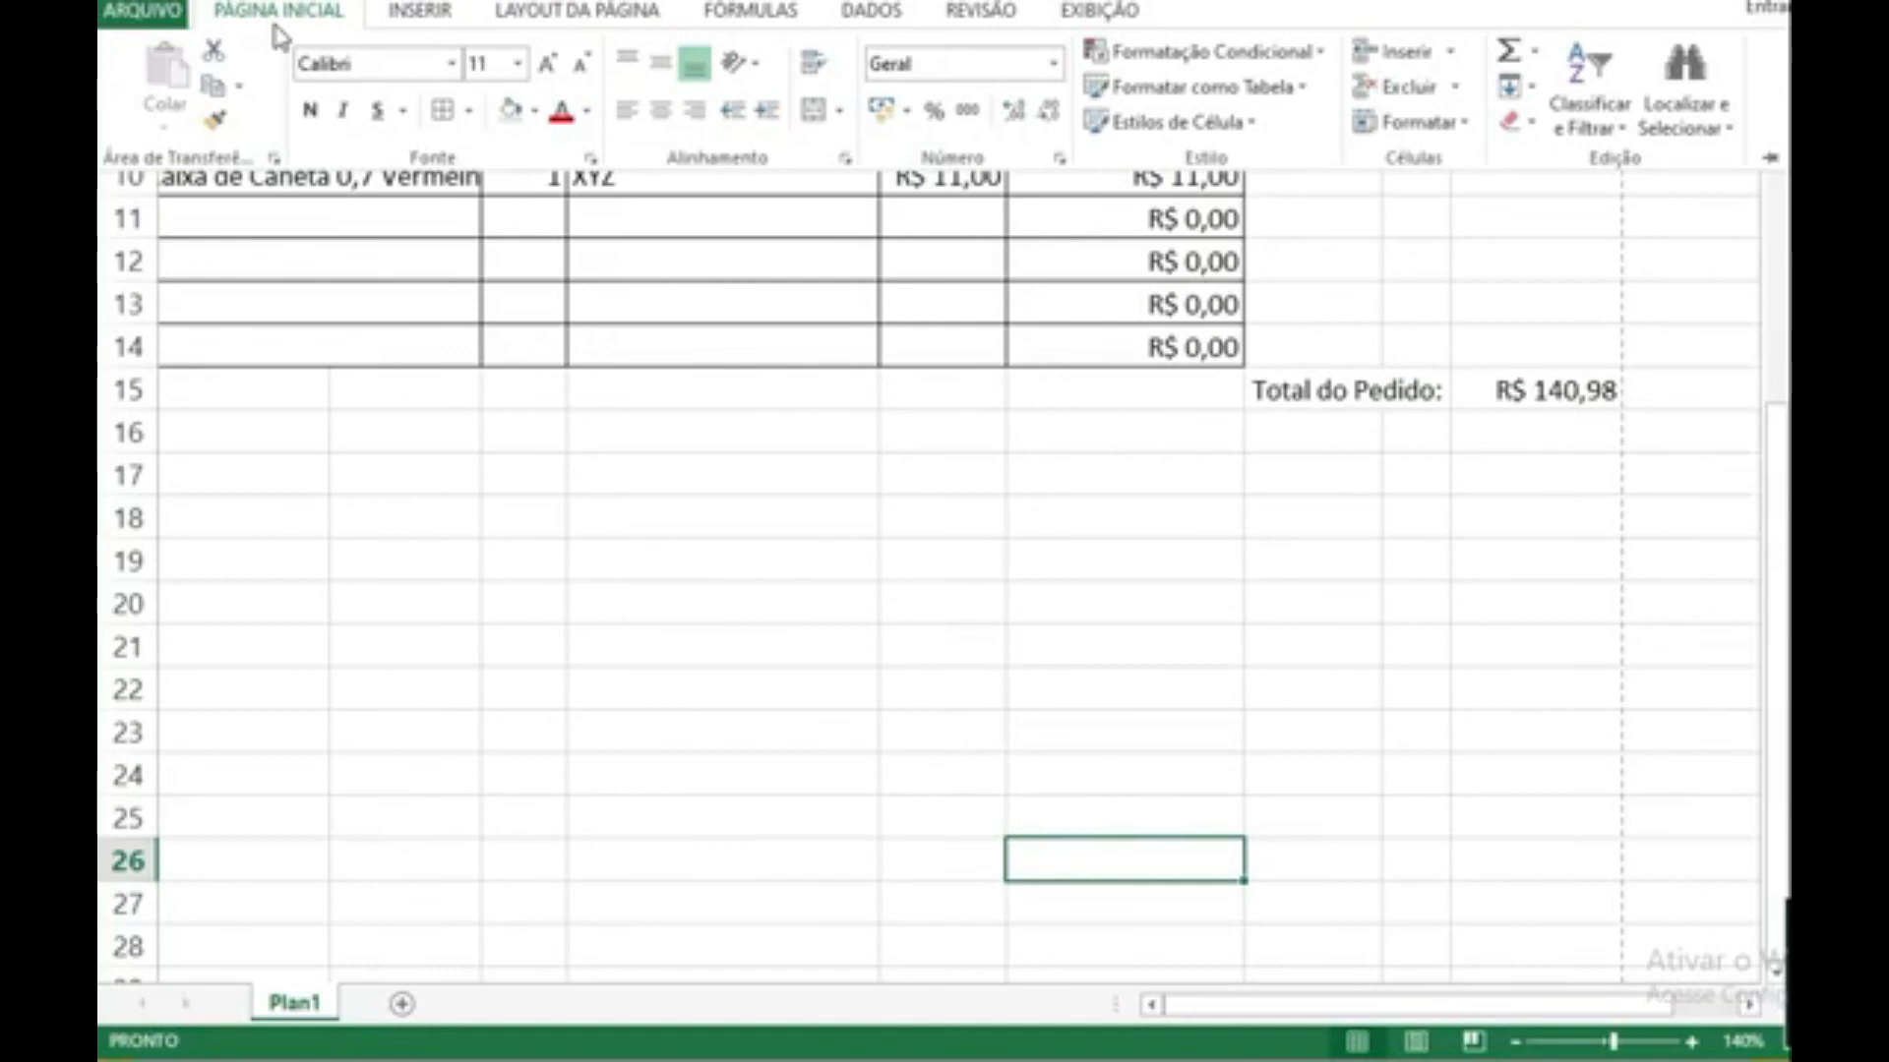
left_click(423, 12)
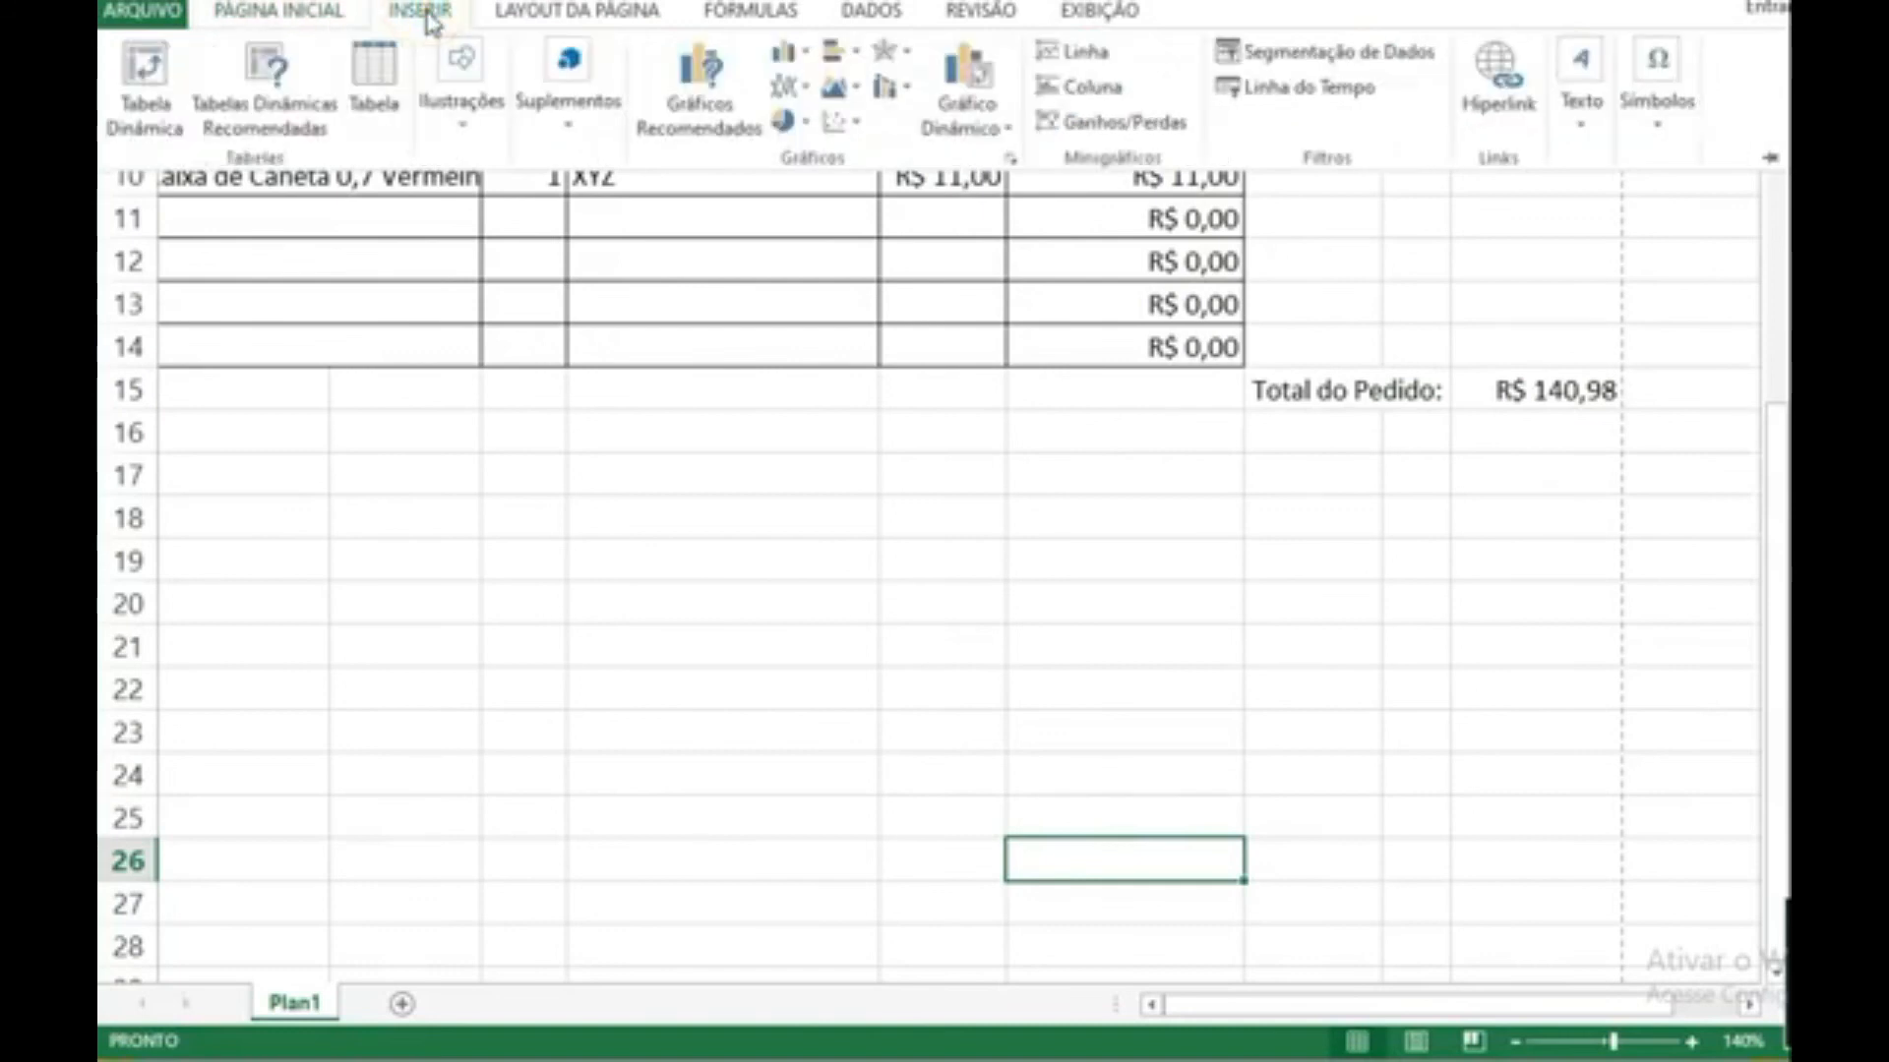
left_click(502, 13)
left_click(295, 14)
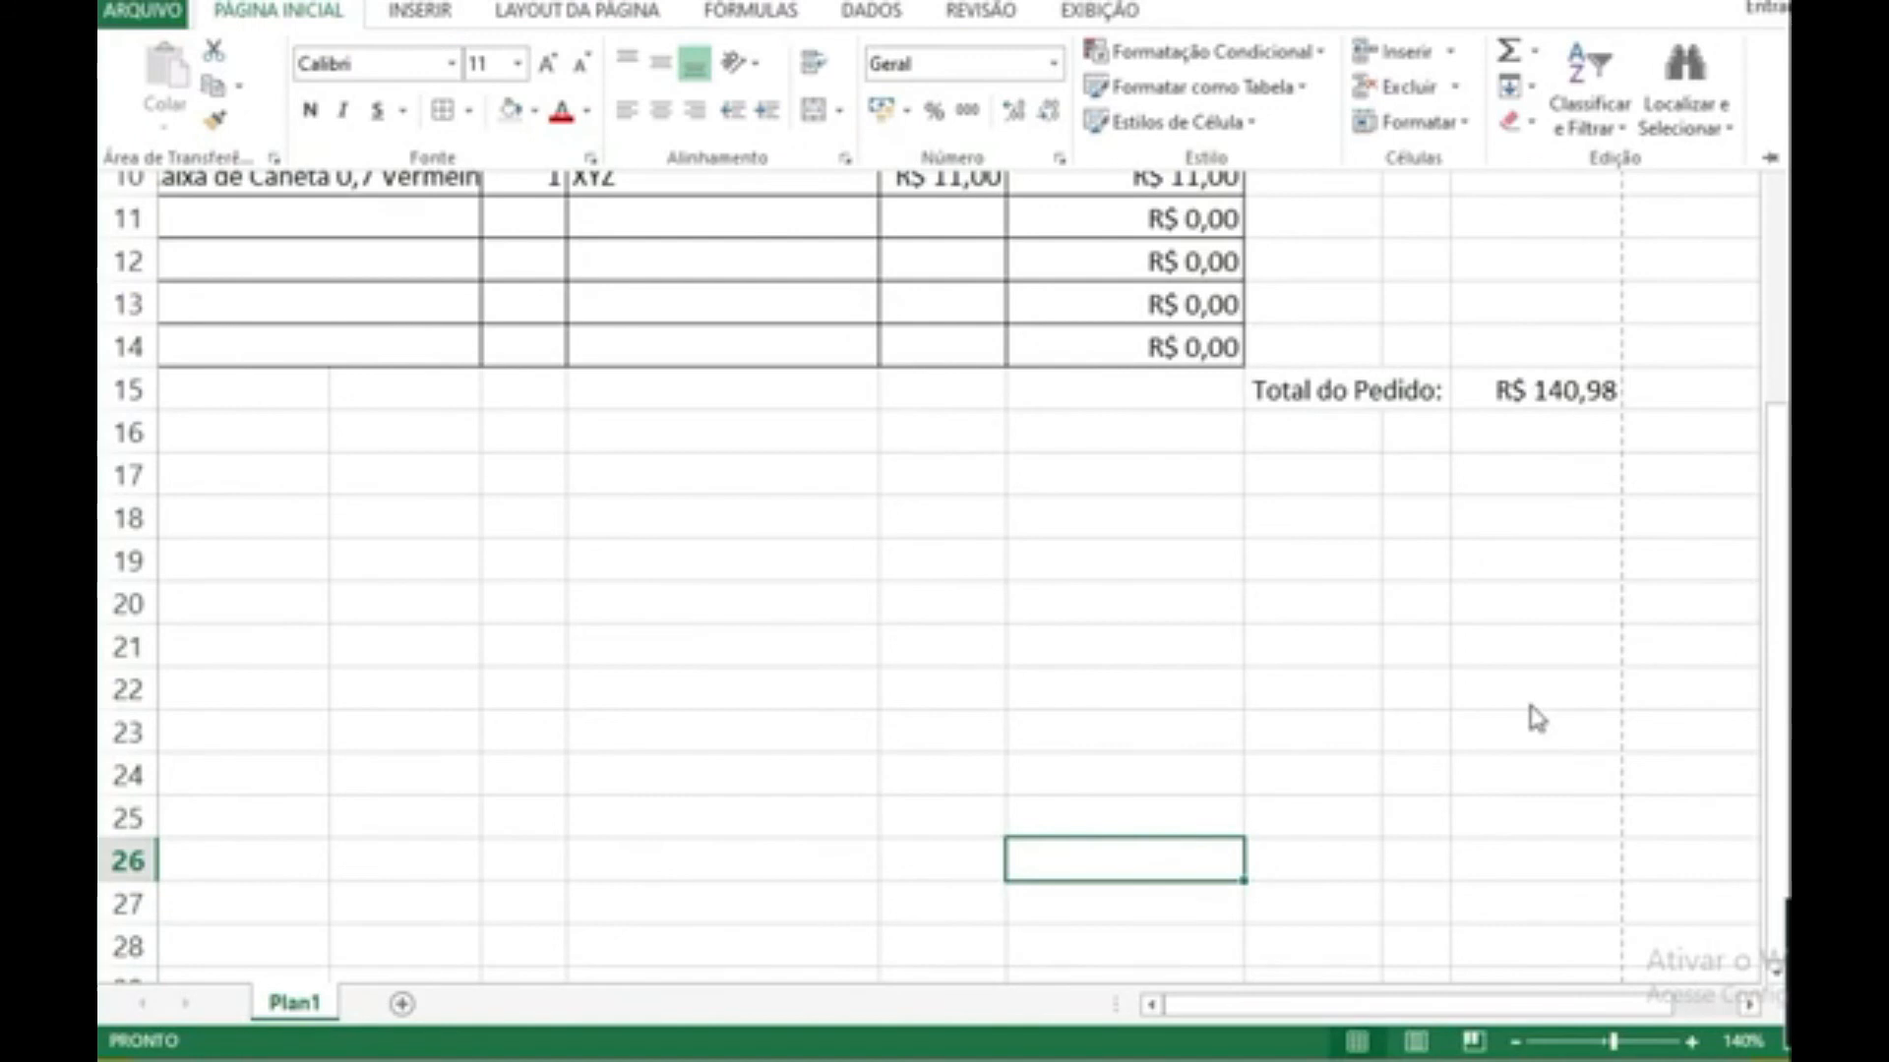
scroll(1530, 708, "up", 3)
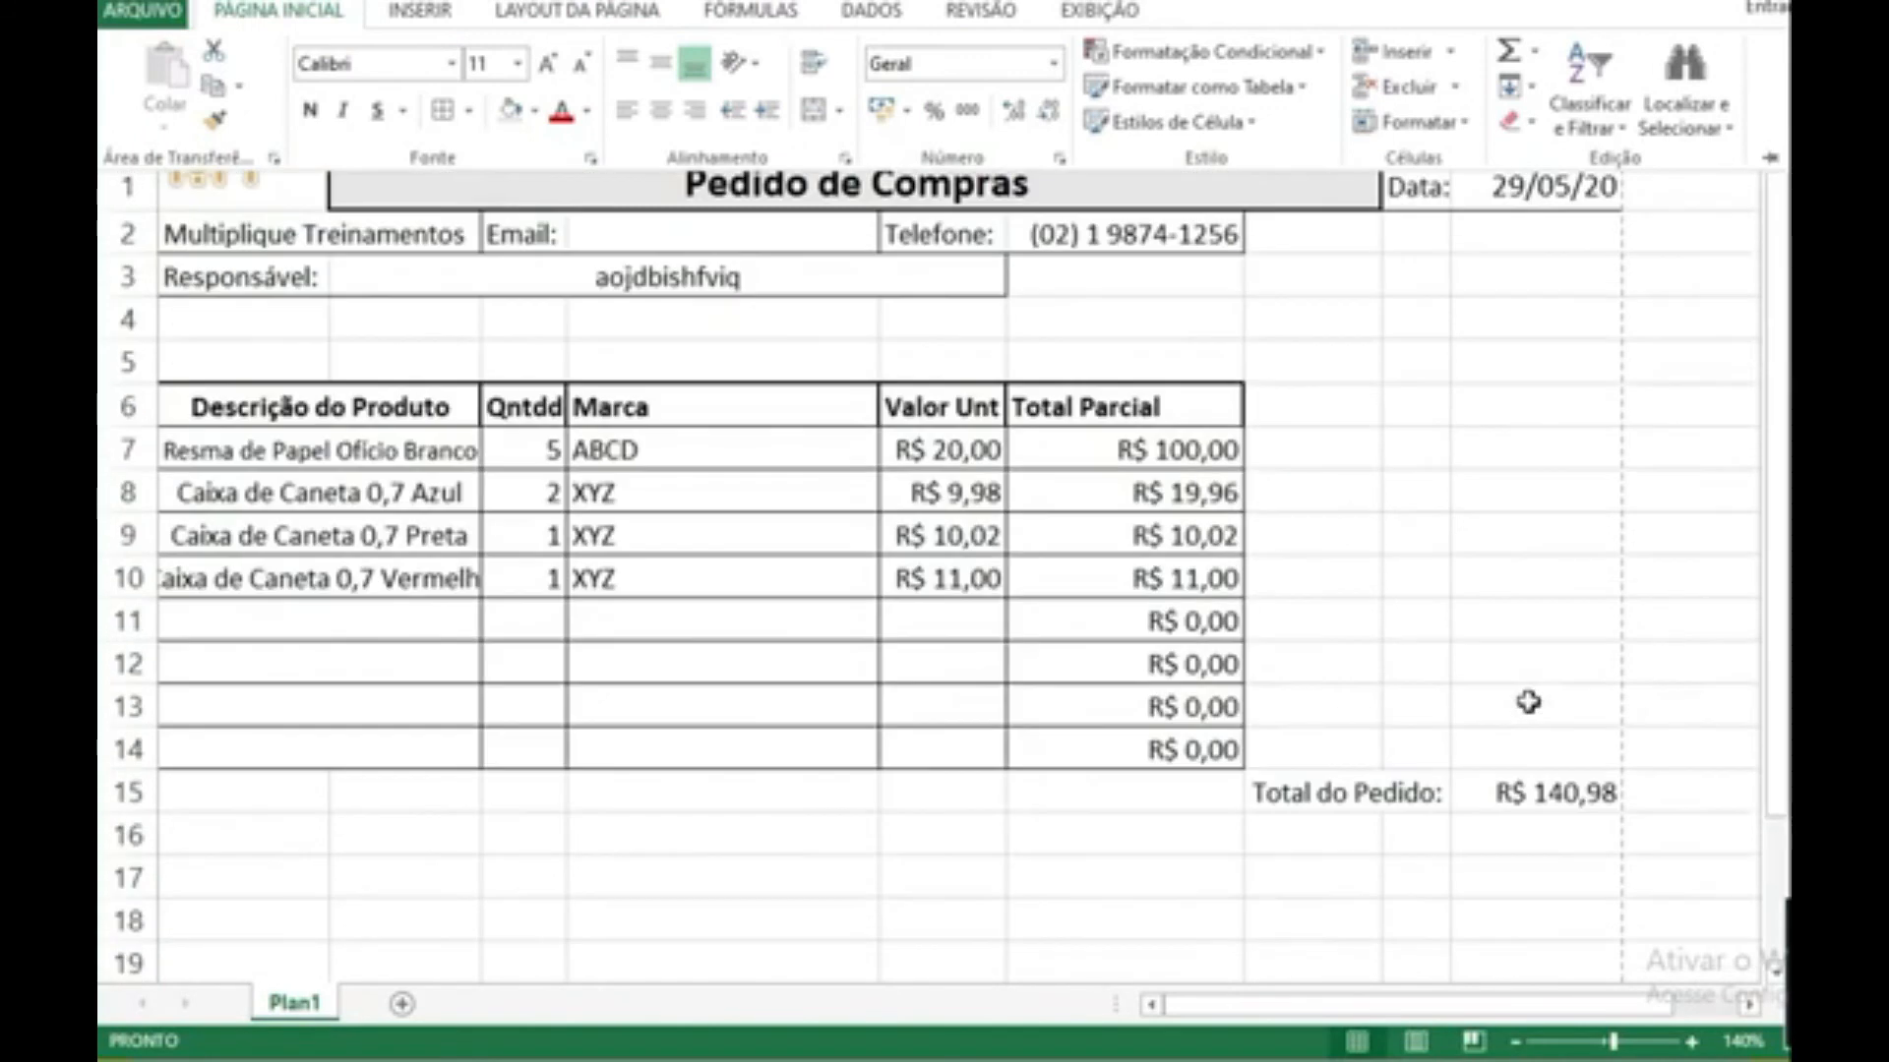
scroll(1528, 701, "down", 1)
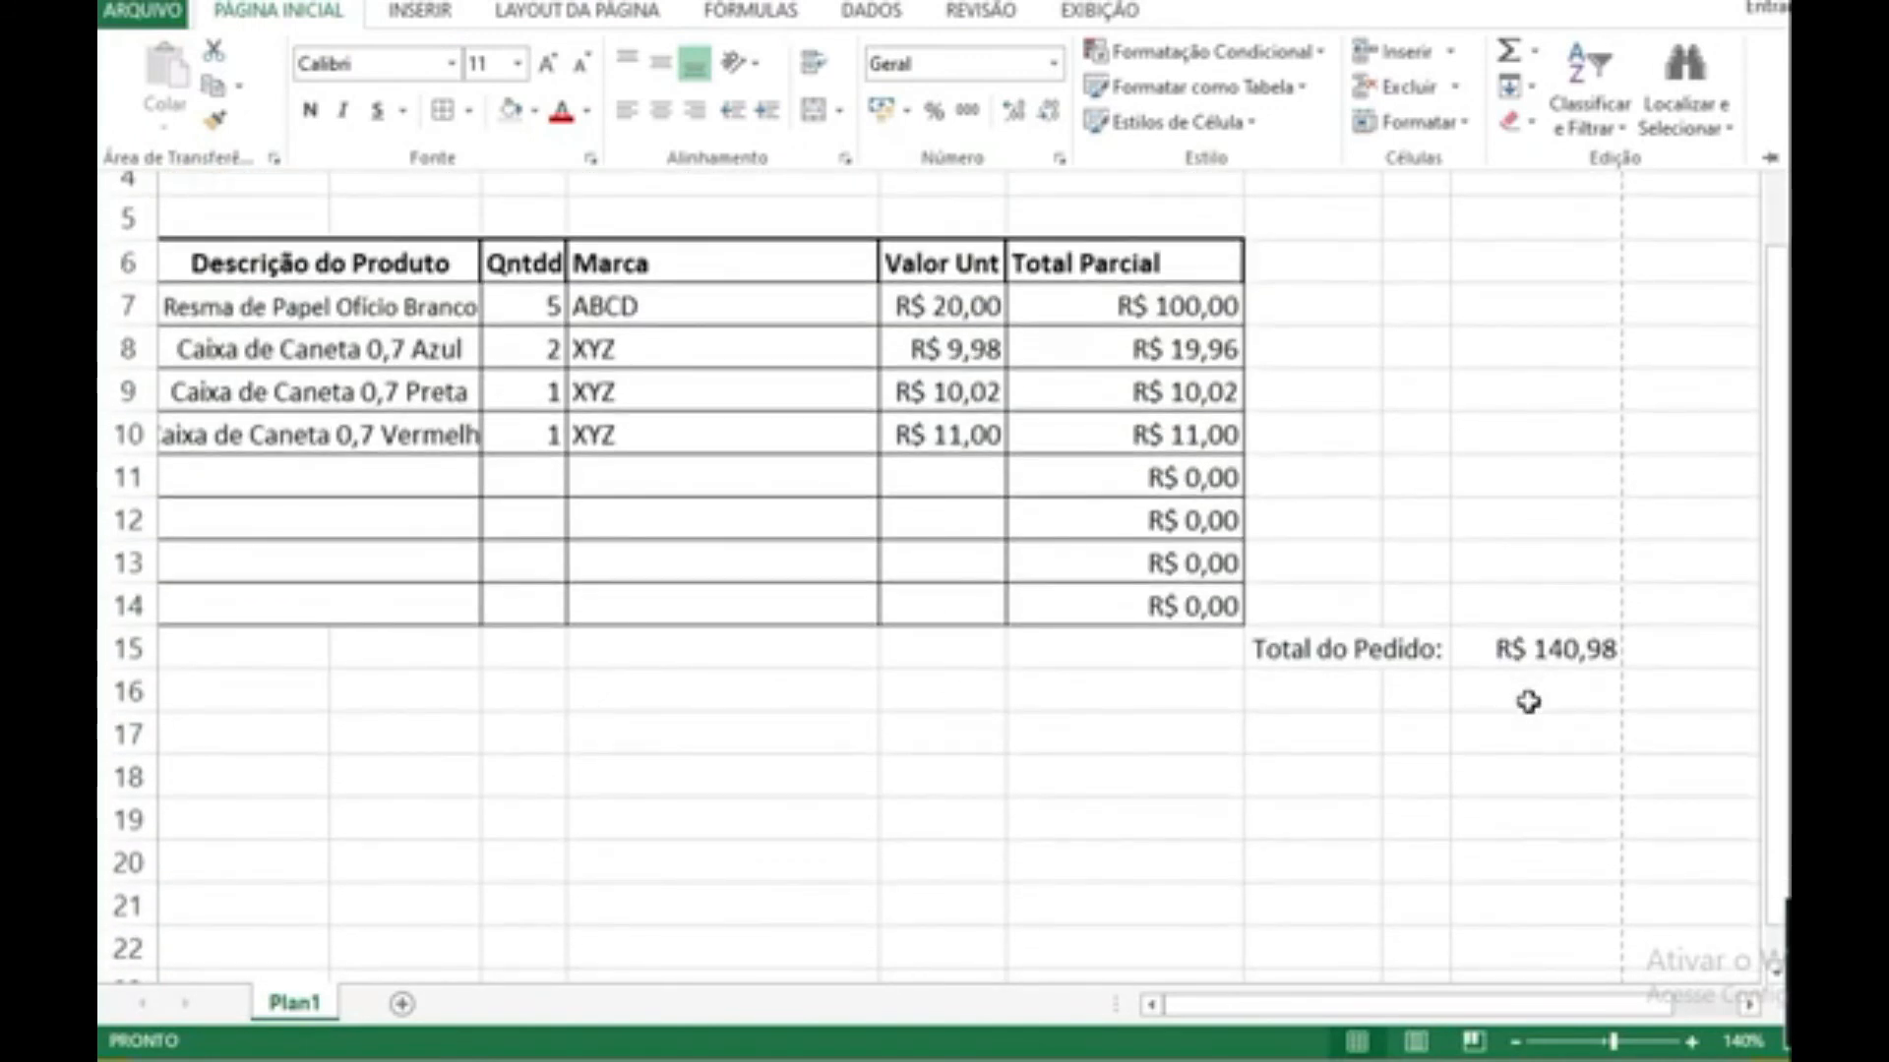